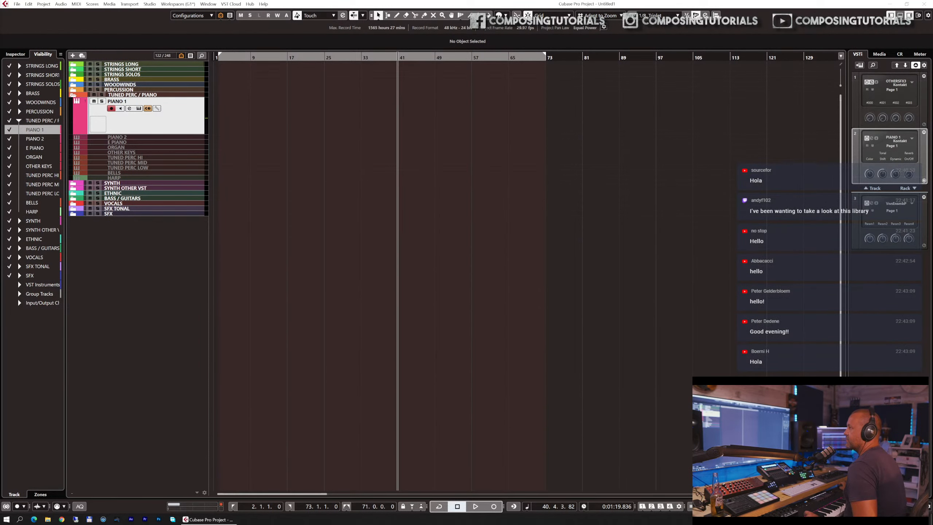
# - Switch to the browser and read the RCD Acoustic product page's introduction, price, video and demo track sections
pyautogui.moveTo(0, 74); pyautogui.dragTo(448, 0)
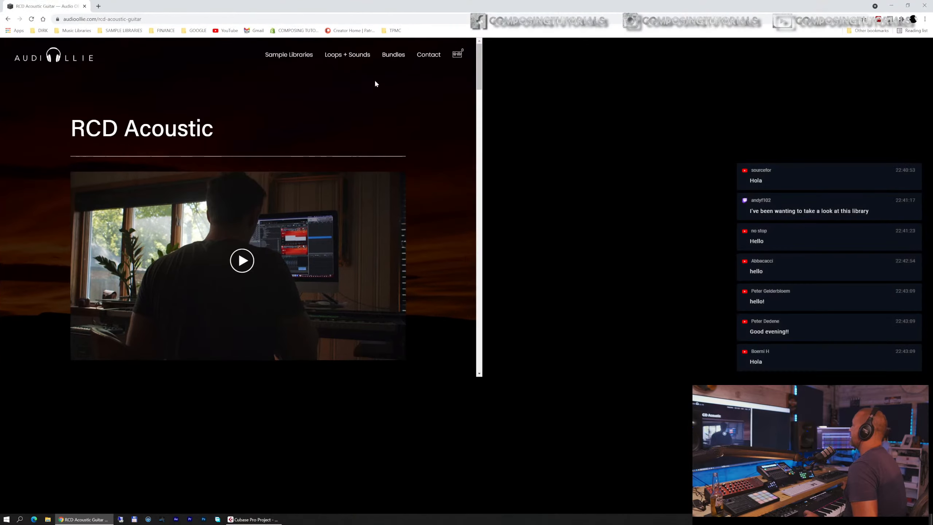
pyautogui.click(160, 19)
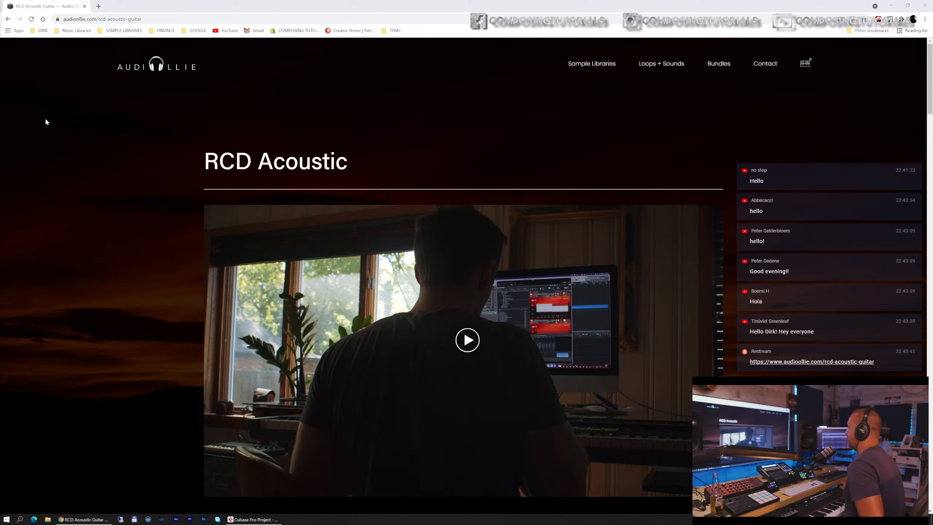
pyautogui.scroll(-3, 276, 171)
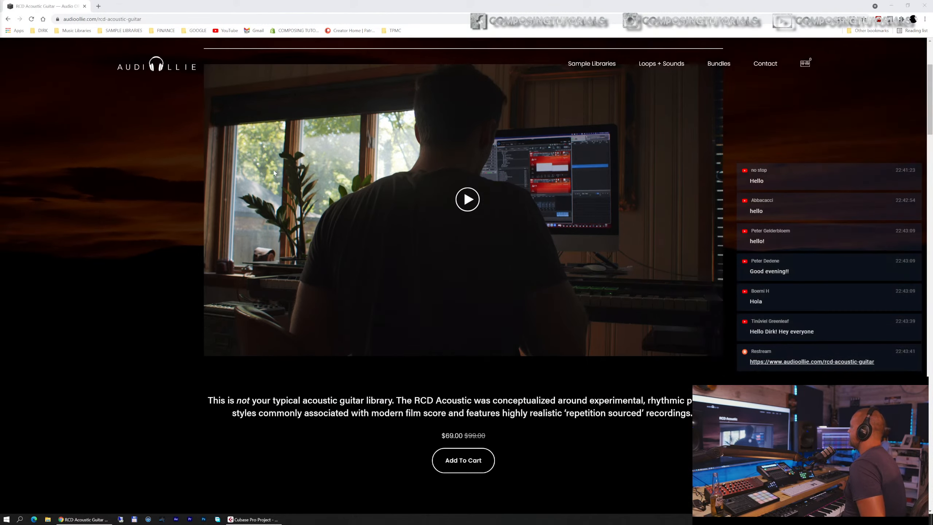
pyautogui.scroll(-3, 273, 170)
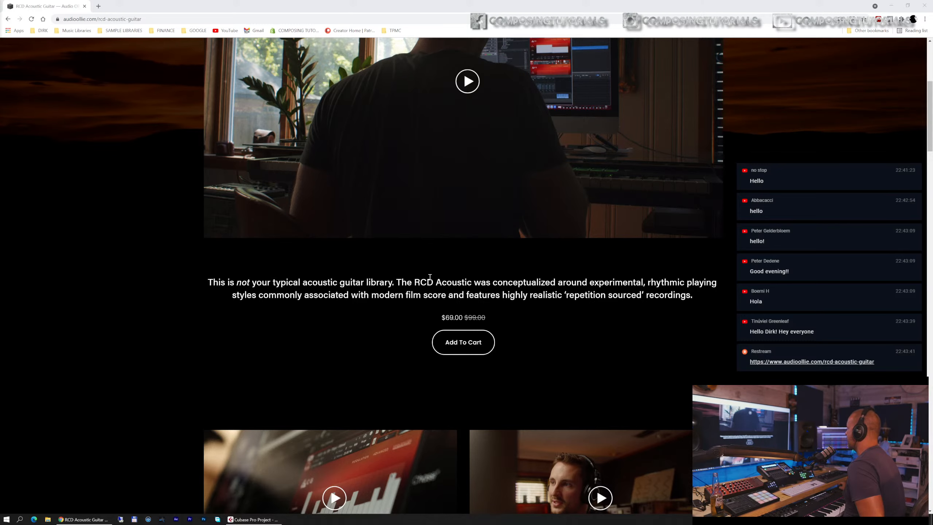
pyautogui.scroll(-1, 430, 276)
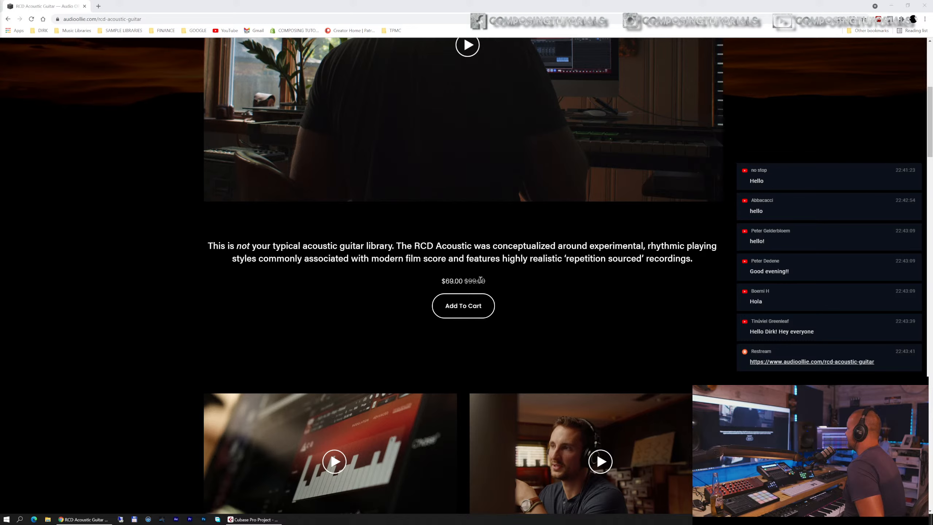
pyautogui.scroll(-1, 478, 280)
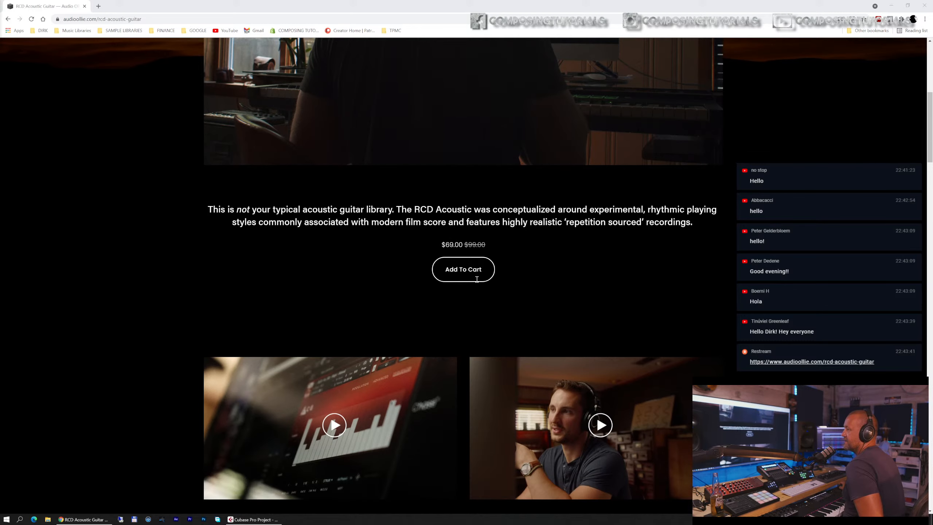
pyautogui.scroll(-4, 477, 279)
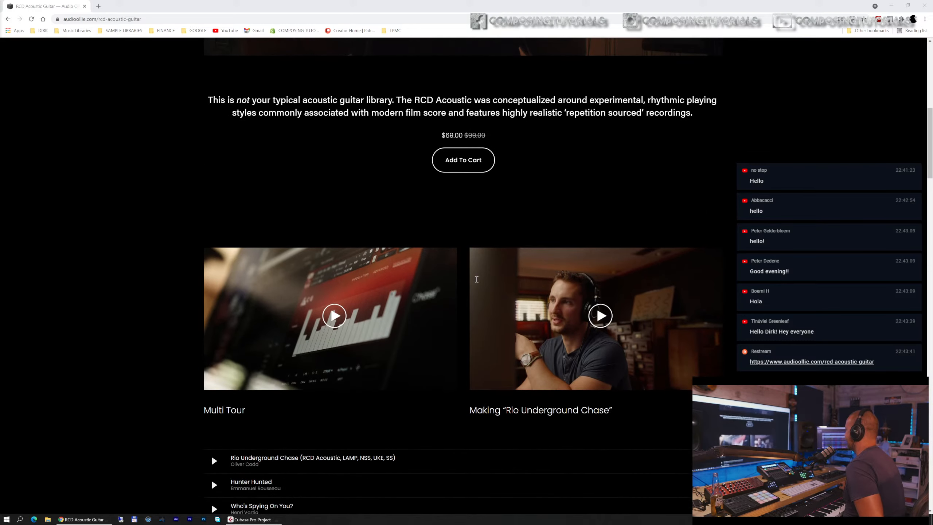
pyautogui.scroll(-3, 476, 279)
pyautogui.scroll(5, 474, 277)
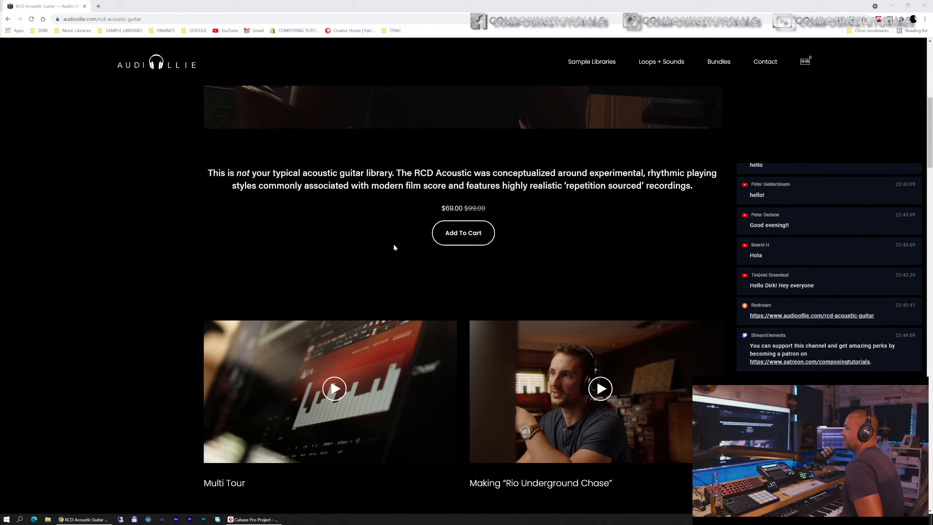
pyautogui.scroll(-3, 394, 246)
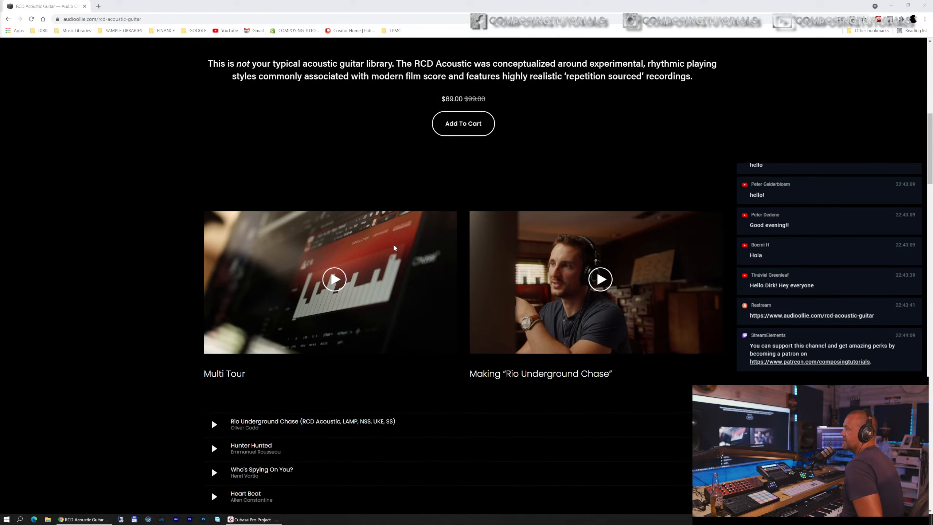
pyautogui.scroll(-1, 394, 247)
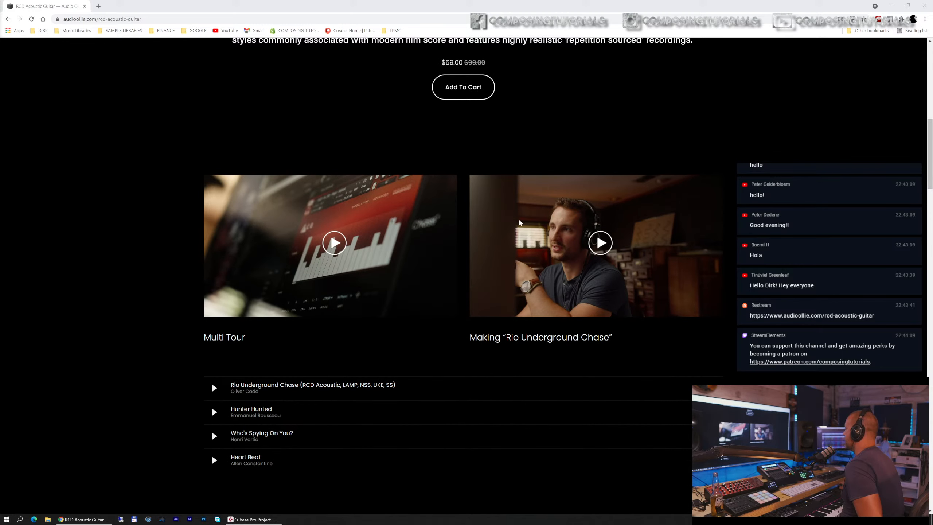
pyautogui.scroll(-2, 437, 202)
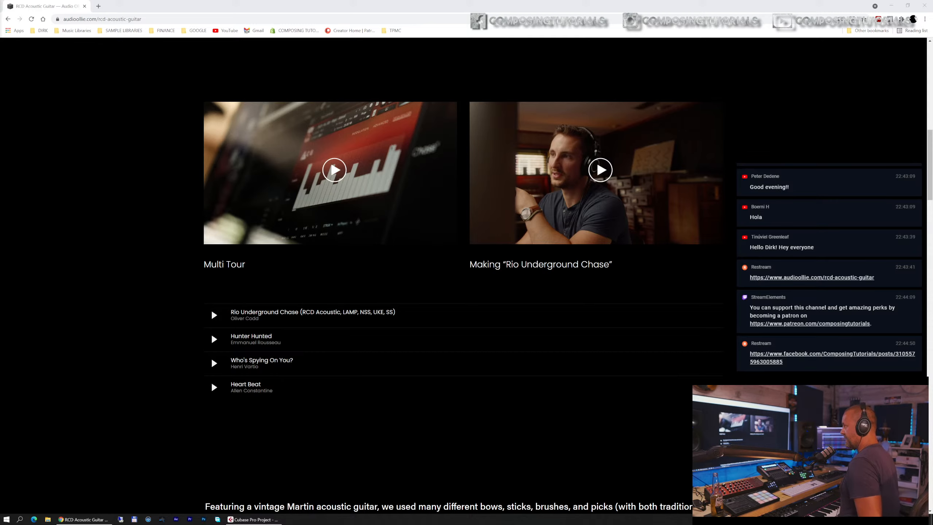
# - View the Facebook post URL and raffle sections of the Random Comment Picker page, and return to the RCD Acoustic page
pyautogui.moveTo(367, 0); pyautogui.dragTo(367, 2)
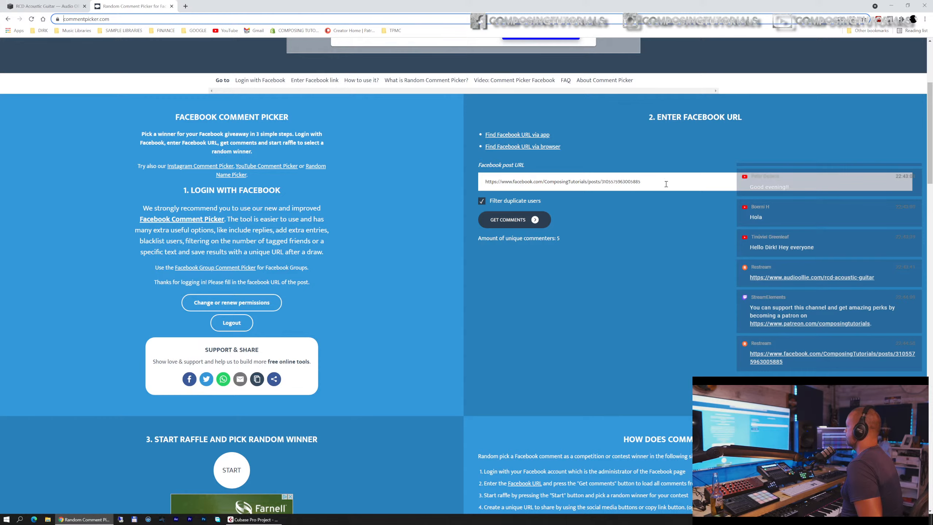
pyautogui.scroll(-3, 205, 382)
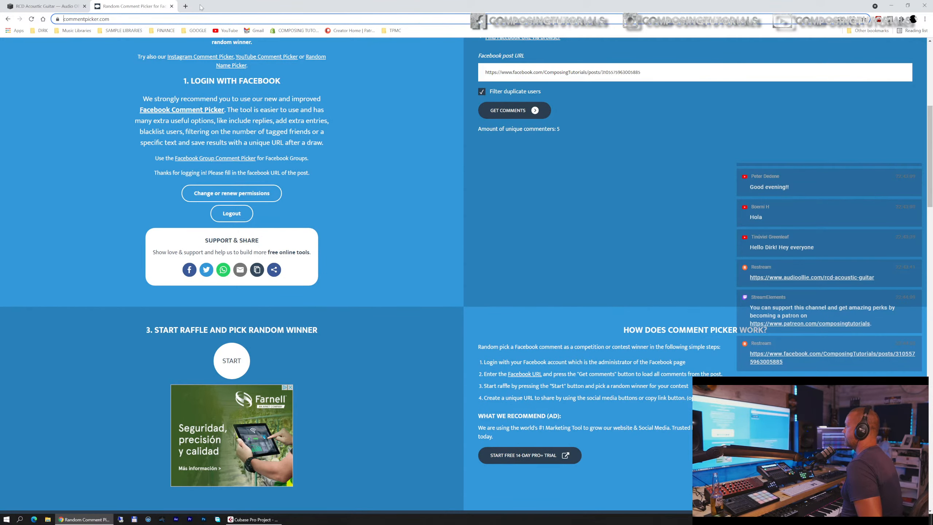
pyautogui.moveTo(148, 7); pyautogui.dragTo(0, 11)
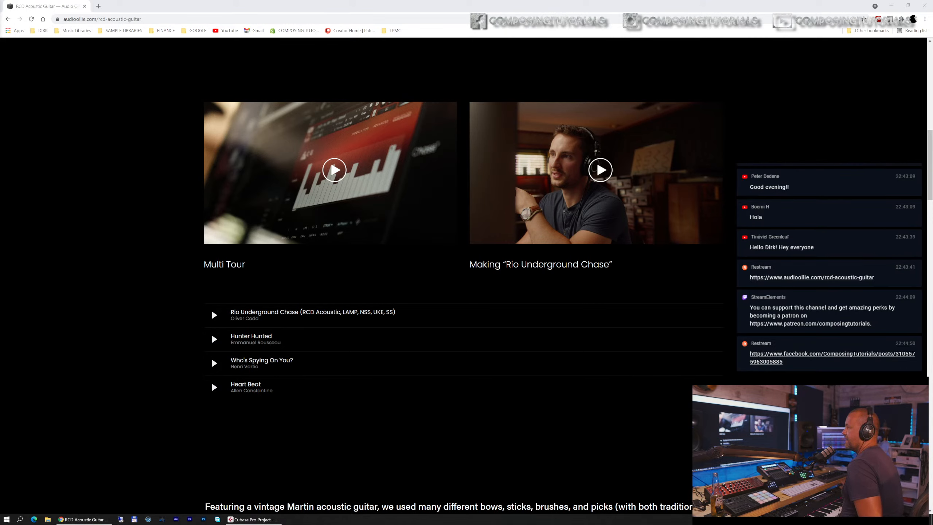
# - Examine the rest of the RCD Acoustic page, including the demo tracks, Reps, Riffs and Sustains descriptions, and Additional Information
pyautogui.scroll(-3, 270, 266)
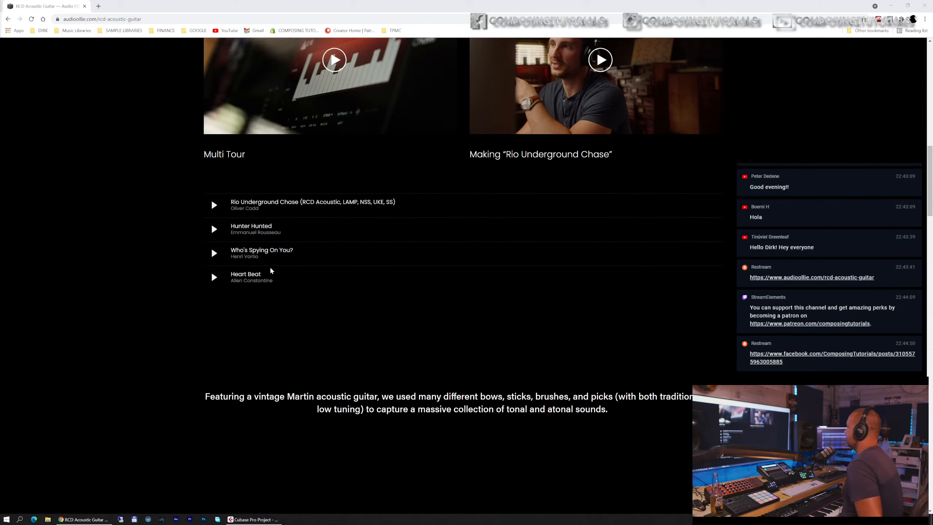
pyautogui.scroll(3, 297, 252)
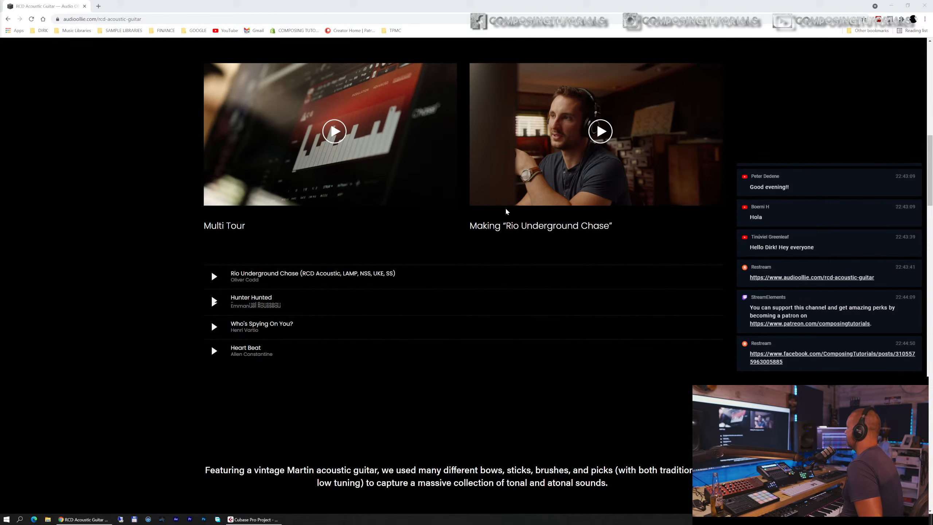
pyautogui.scroll(-2, 484, 221)
pyautogui.scroll(-1, 454, 194)
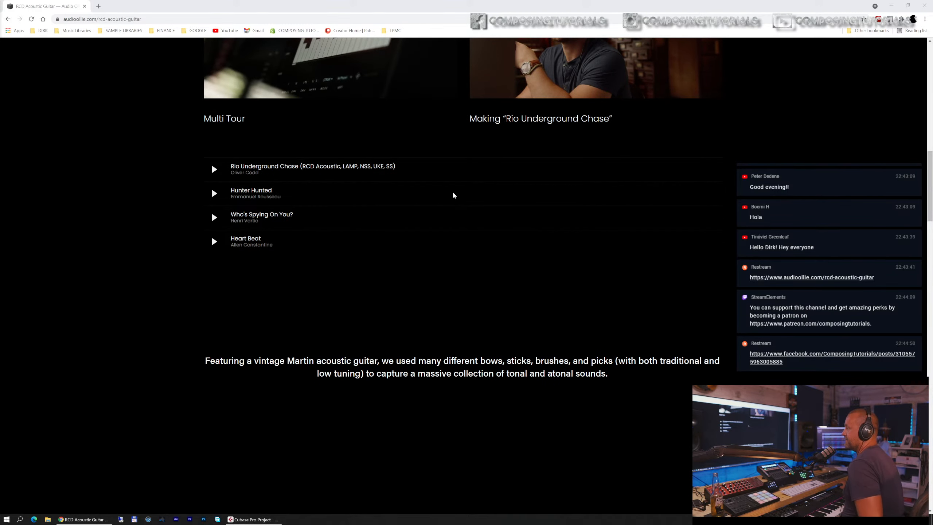
pyautogui.scroll(-2, 454, 194)
pyautogui.scroll(4, 455, 193)
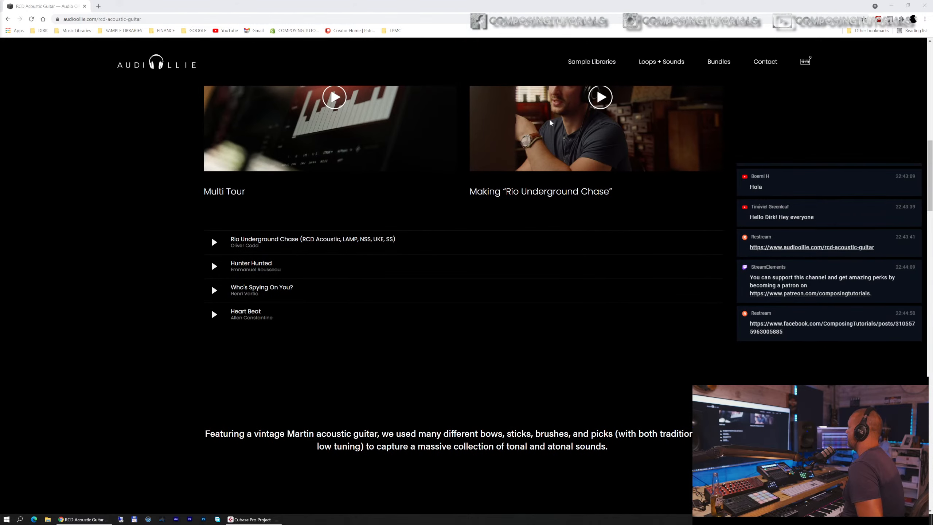
pyautogui.scroll(-1, 485, 212)
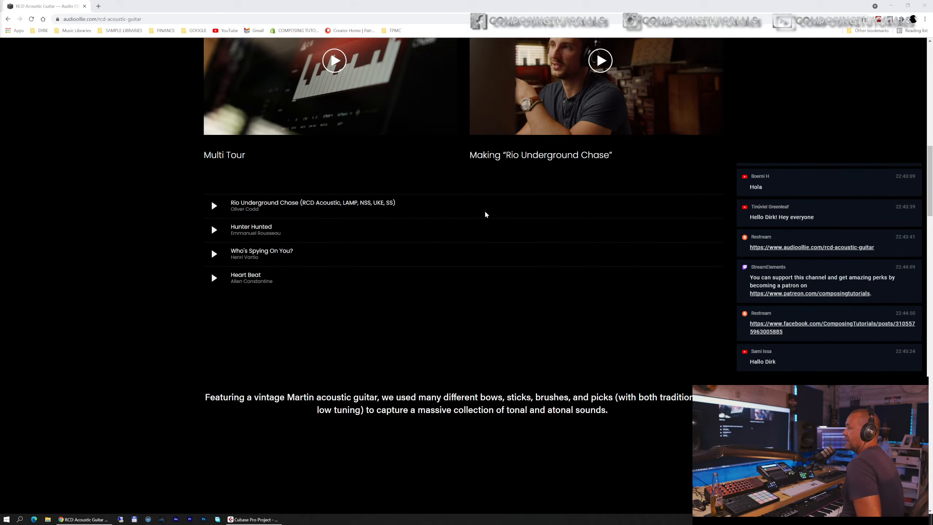
pyautogui.scroll(-2, 485, 214)
pyautogui.scroll(-3, 486, 215)
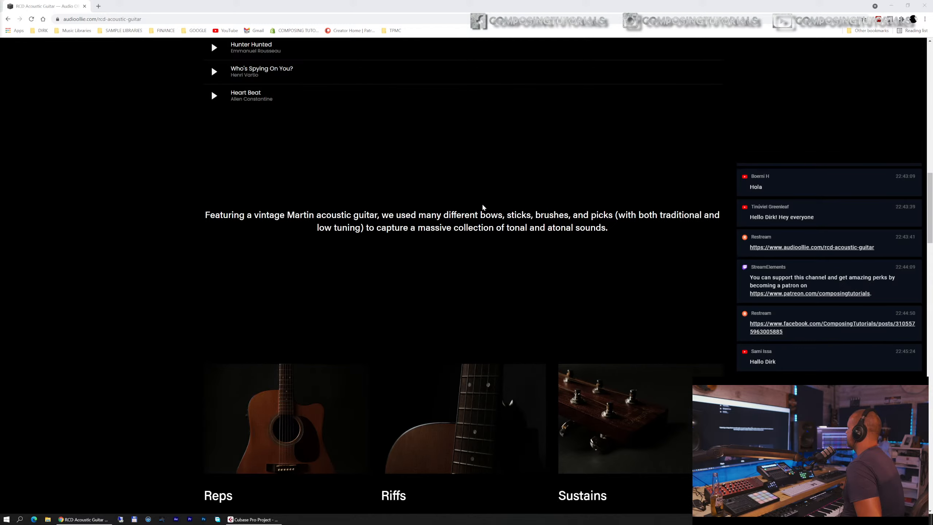
pyautogui.scroll(-6, 483, 207)
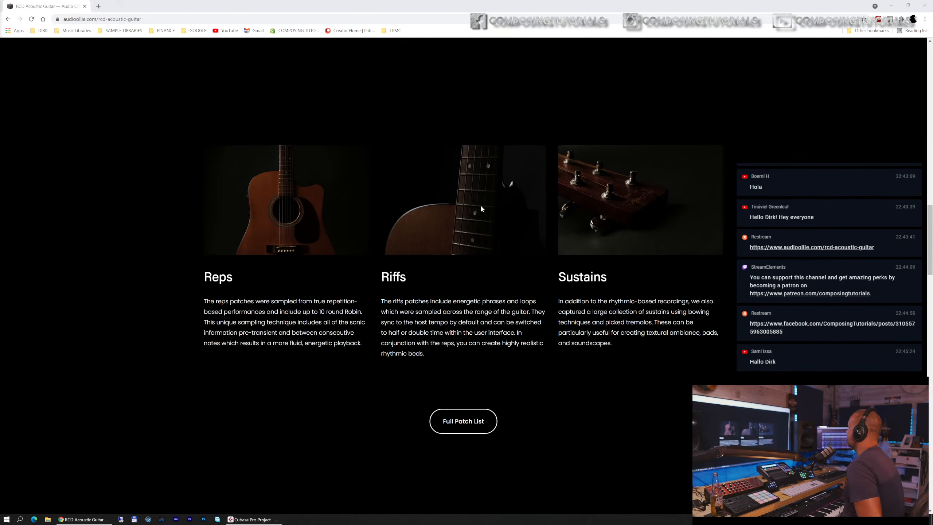
pyautogui.scroll(-9, 482, 207)
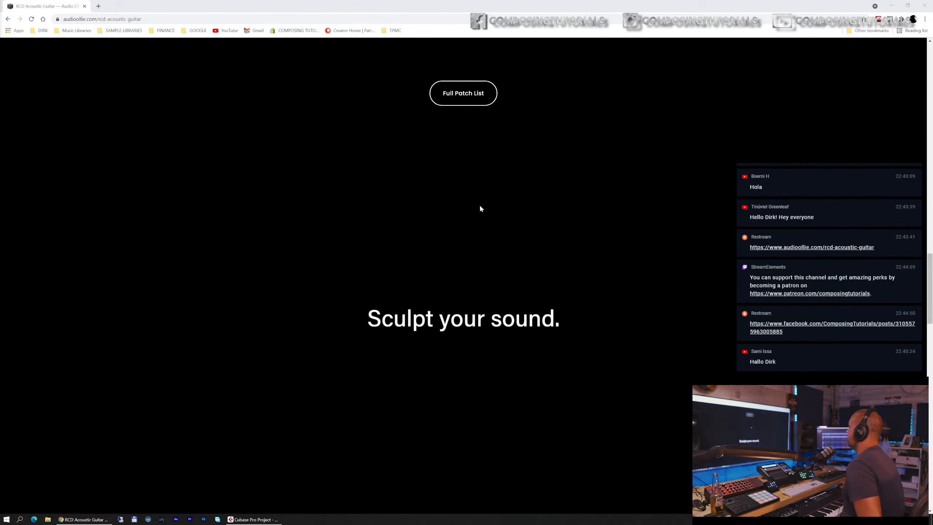
pyautogui.scroll(-18, 480, 206)
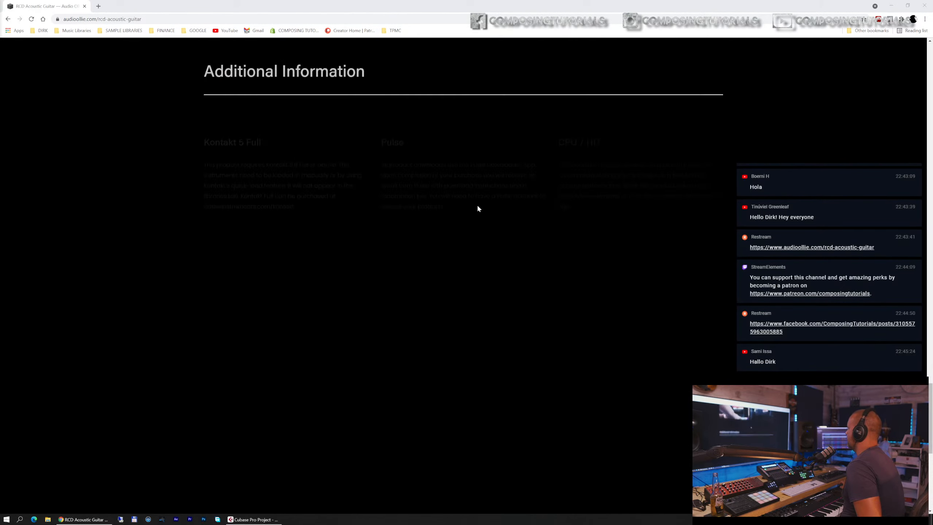
pyautogui.scroll(20, 478, 208)
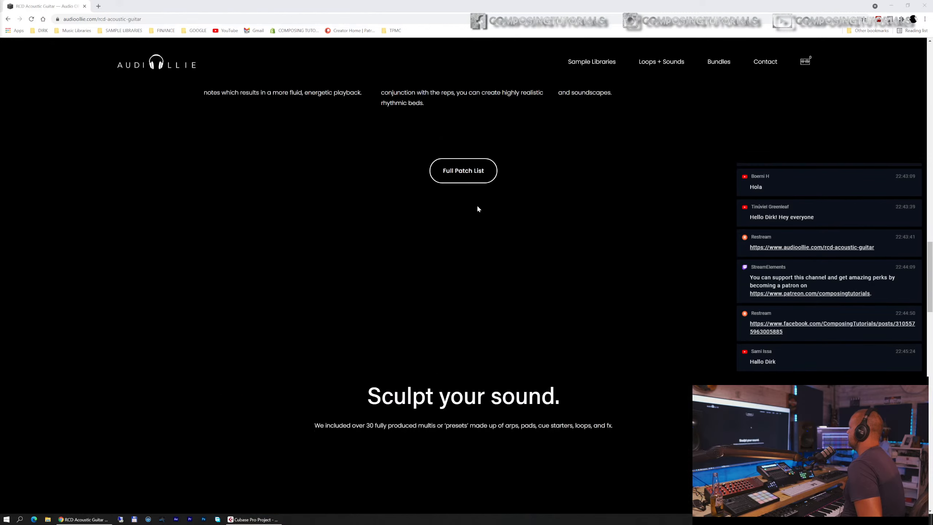
pyautogui.scroll(-10, 477, 208)
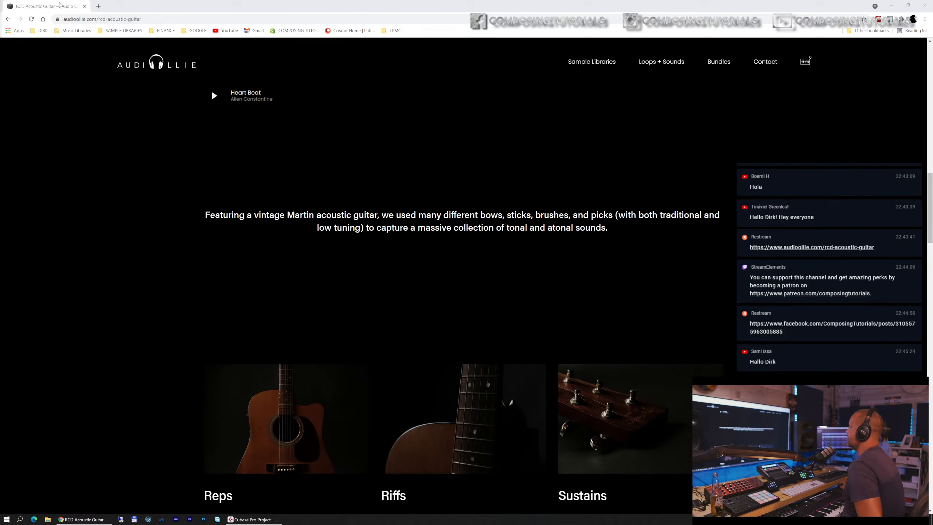
# - Switch back to the Cubase project and hide the VST instrument rack zone
pyautogui.moveTo(59, 3); pyautogui.dragTo(0, 22)
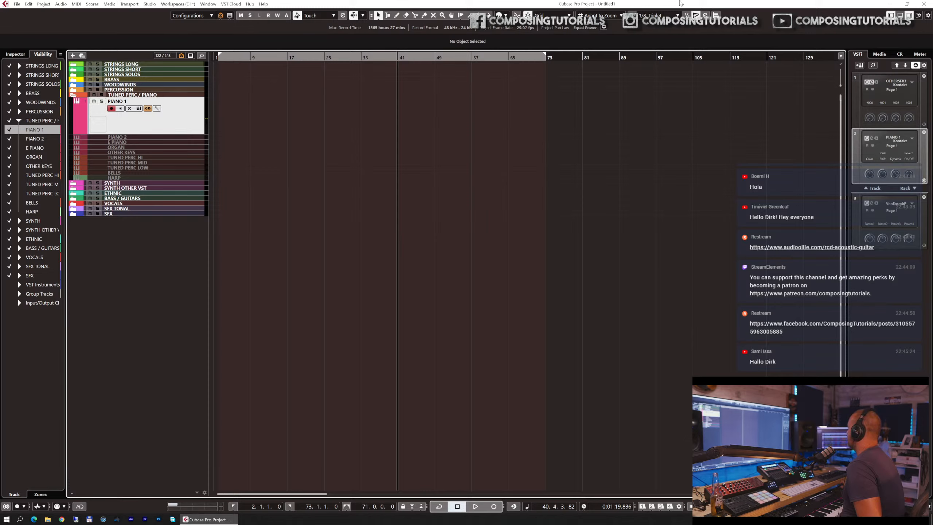
pyautogui.click(909, 15)
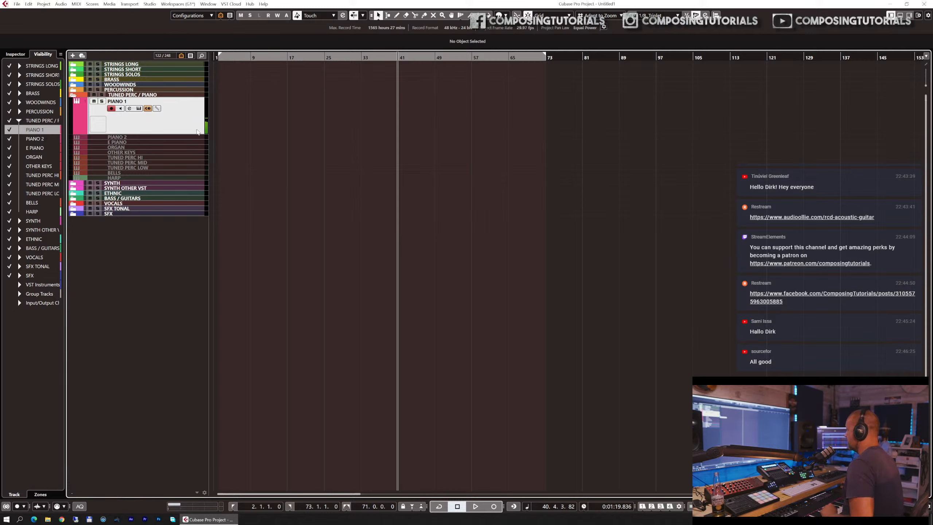
# - Enable the AC GUIT 1 track inside the BASS / GUITARS folder and open its Kontakt instrument window
pyautogui.click(115, 199)
pyautogui.click(73, 167)
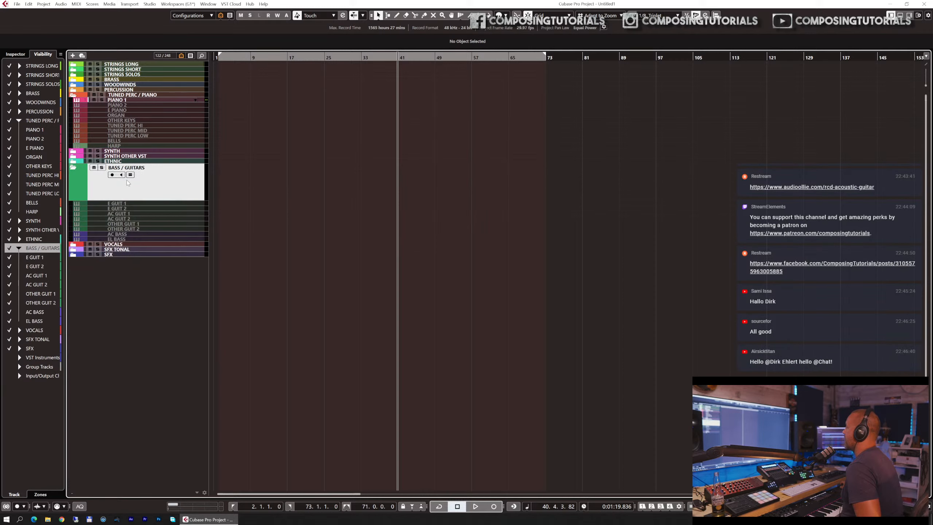
pyautogui.click(131, 214)
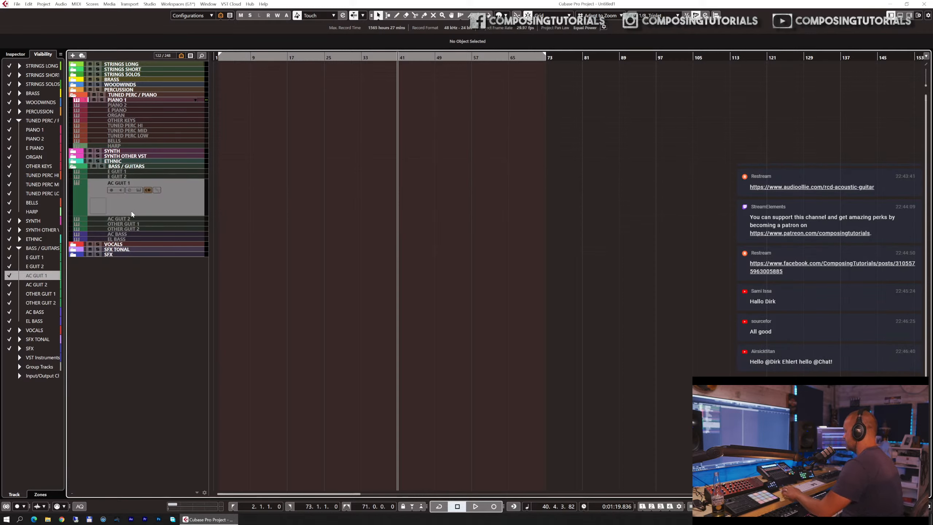
pyautogui.click(133, 203)
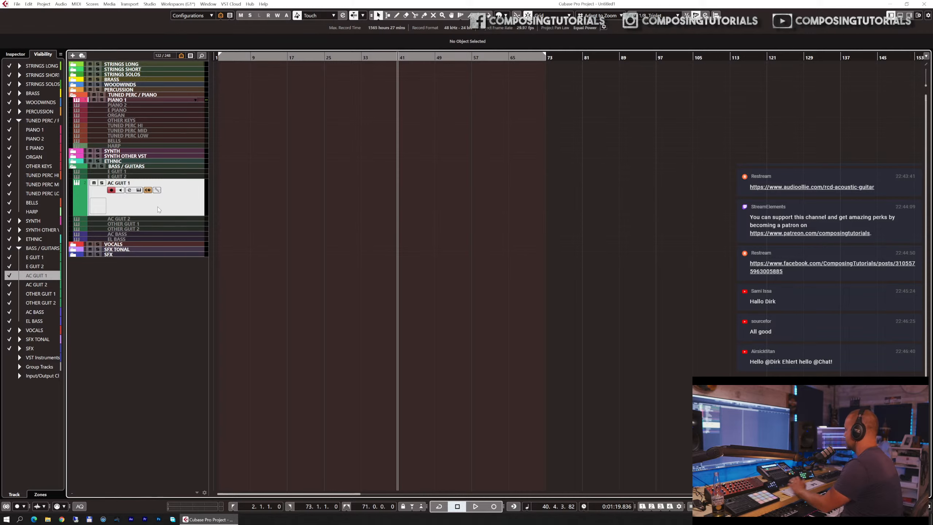
pyautogui.press('e')
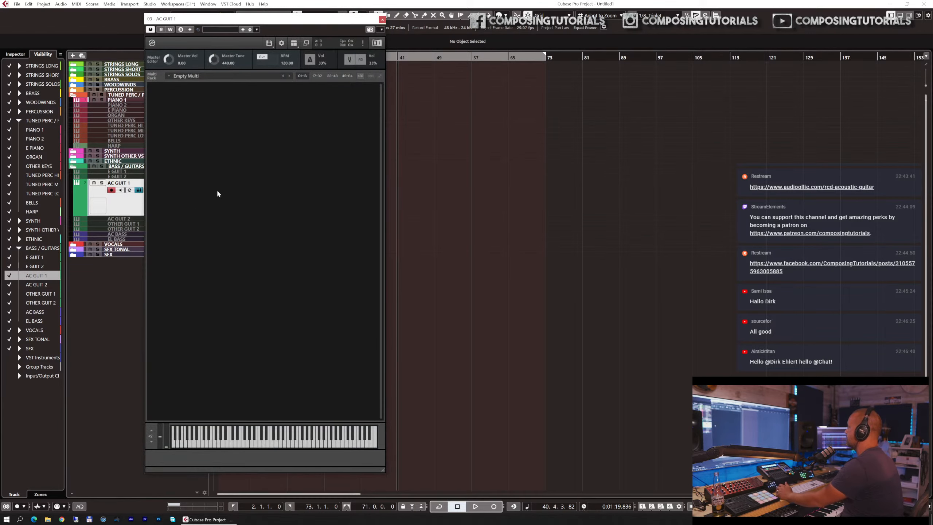
# - Add a new default instrument to the empty Kontakt rack
pyautogui.doubleClick(220, 121)
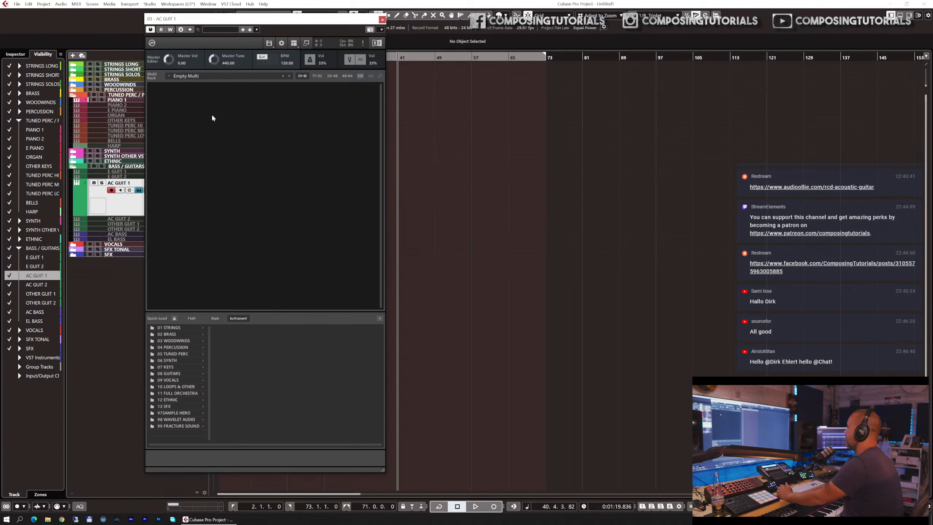
pyautogui.rightClick(213, 115)
pyautogui.doubleClick(186, 107)
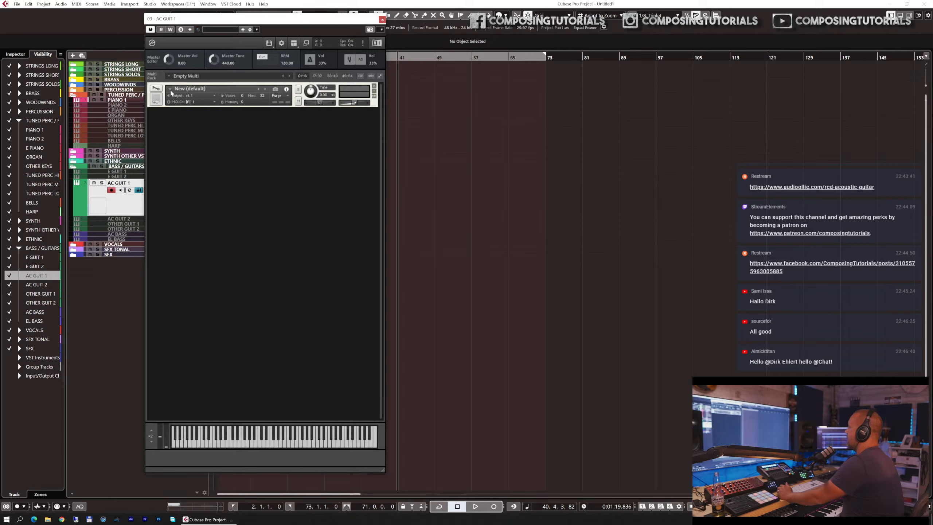
# - Load the RCD - Ac. Gtr - Reps - Bowed patch from Audioollie's Instruments (Live) folder under 08 GUITARS
pyautogui.rightClick(171, 92)
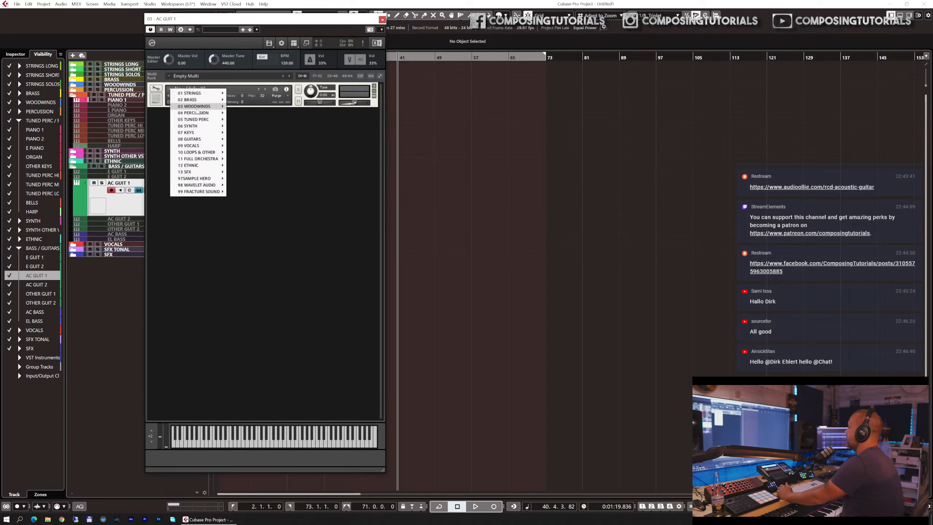
pyautogui.moveTo(209, 138)
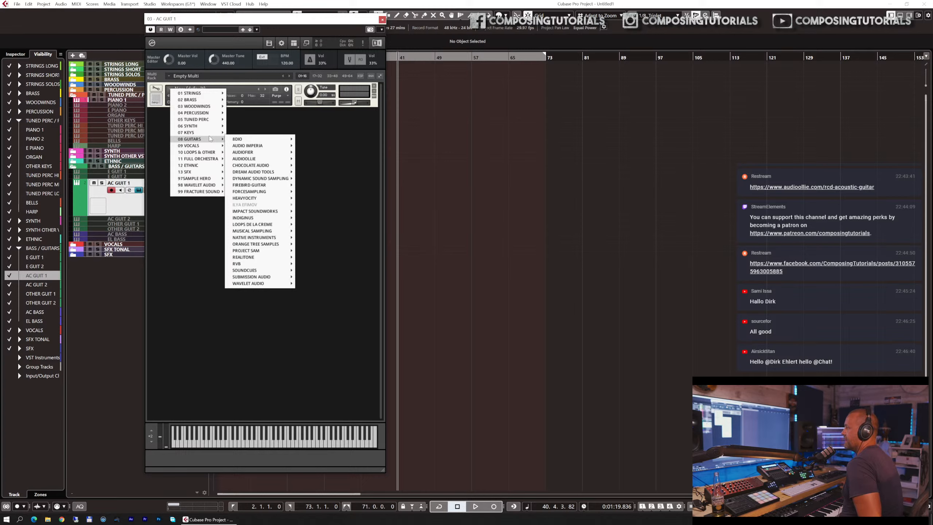
pyautogui.moveTo(238, 139)
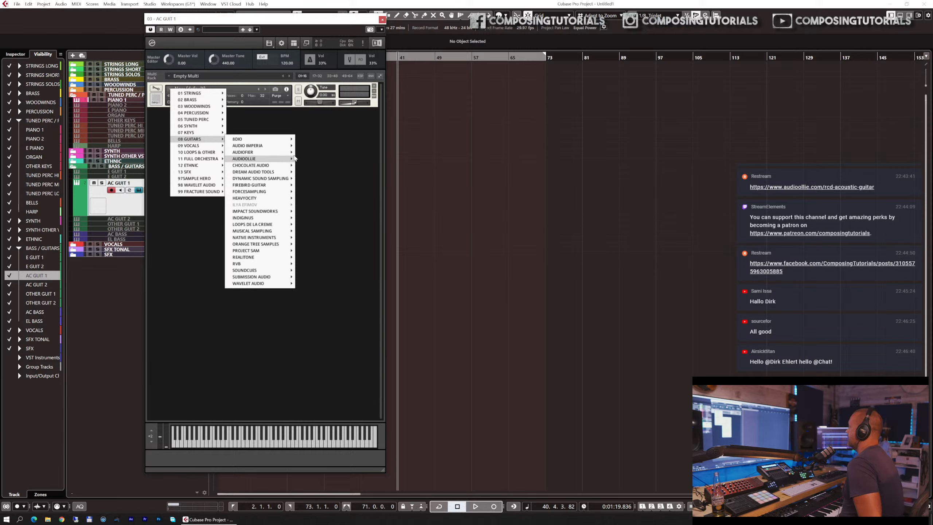
pyautogui.moveTo(288, 158)
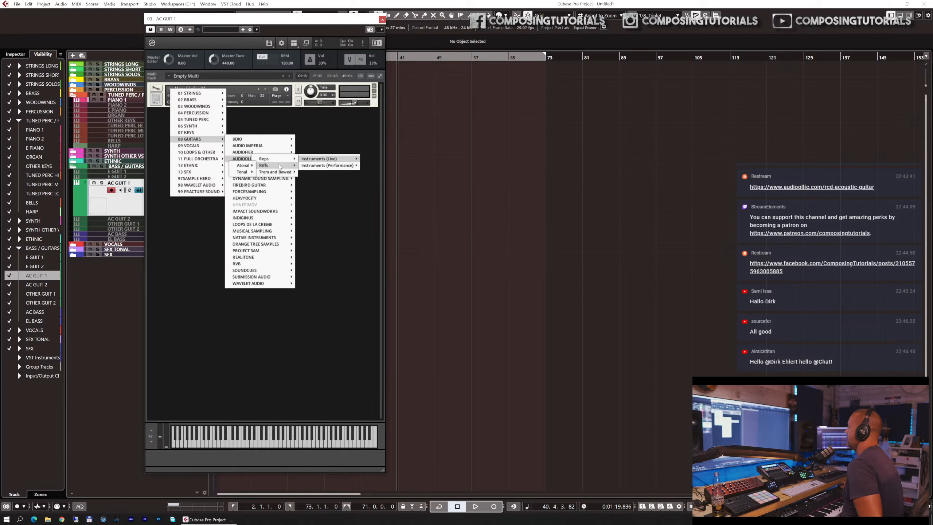
pyautogui.moveTo(249, 168)
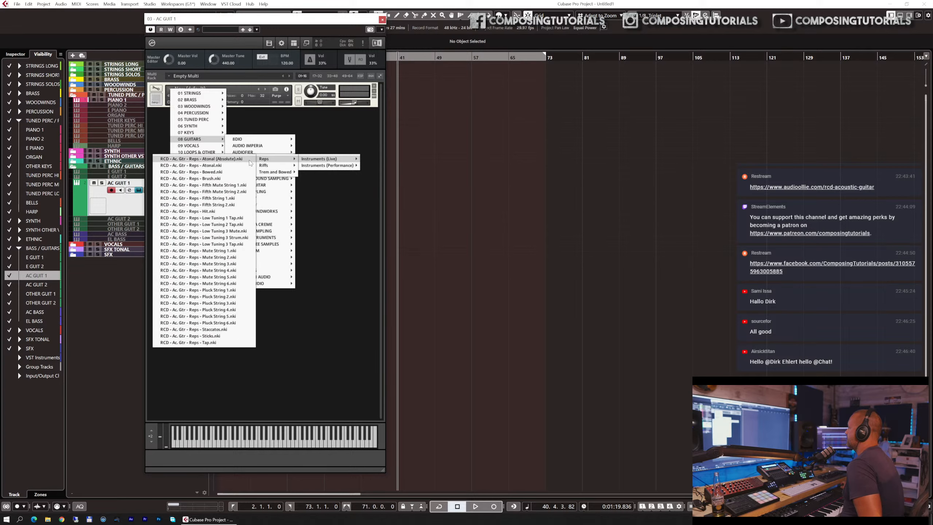
pyautogui.click(226, 175)
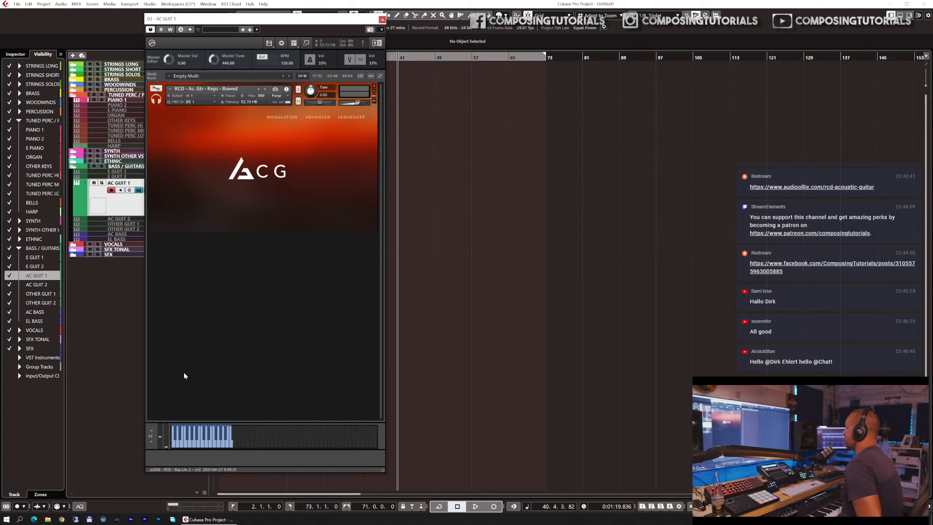
# - Shift the on-screen keyboard's octave range and view the patch's Advanced, Sequencer and Modulation pages, ending on the main page
pyautogui.click(151, 443)
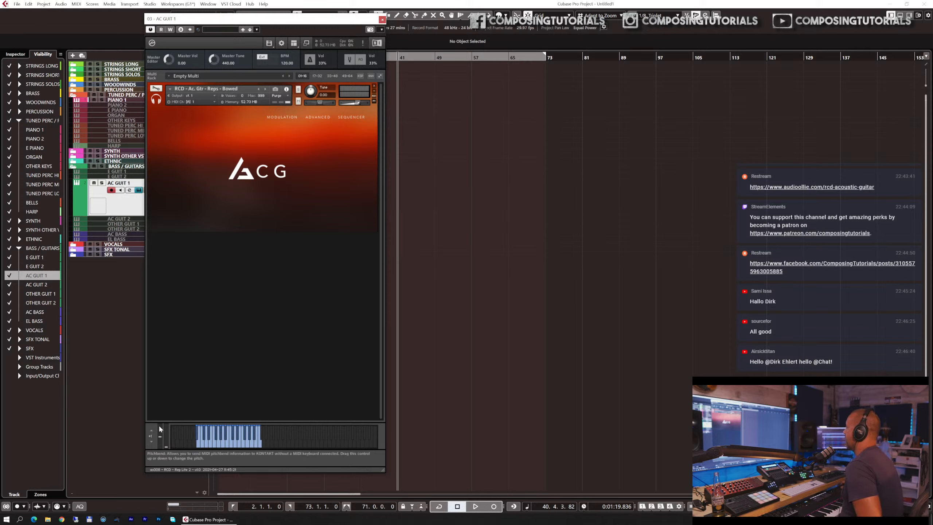
pyautogui.click(320, 117)
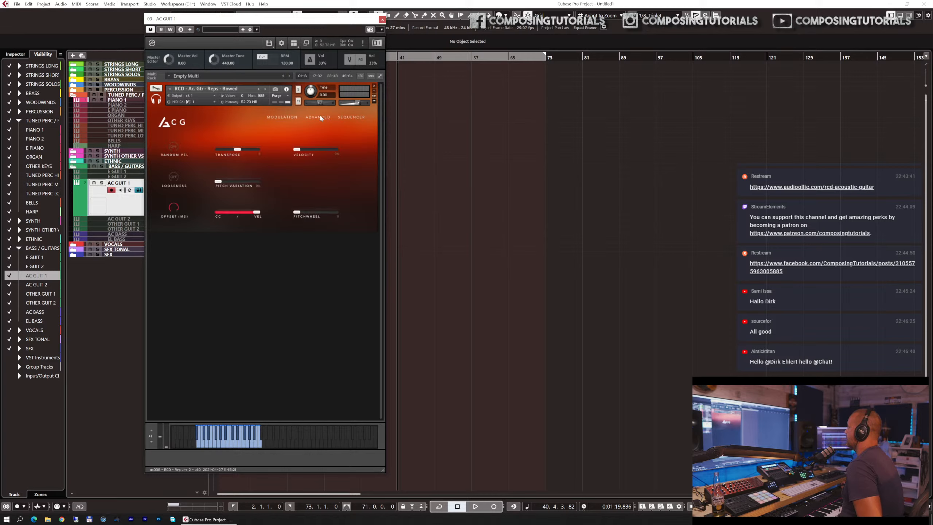
pyautogui.click(347, 118)
pyautogui.click(289, 118)
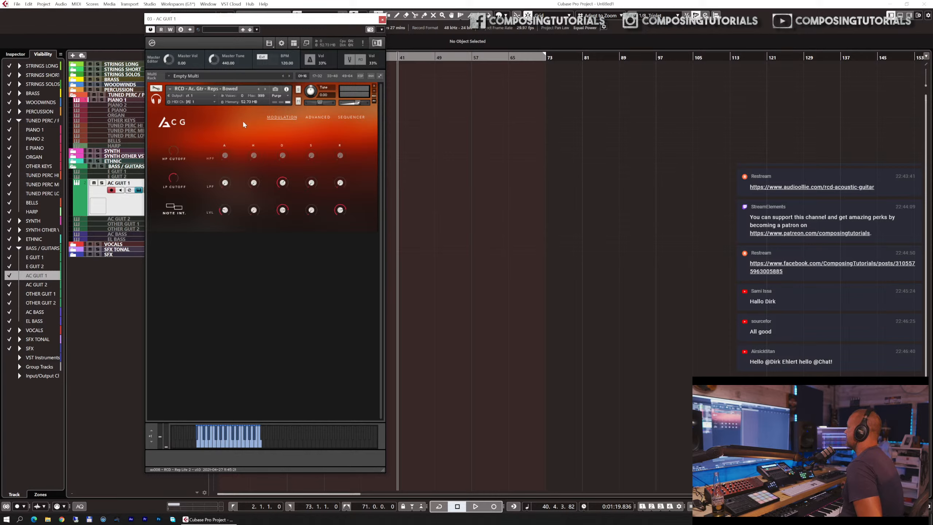
pyautogui.click(181, 124)
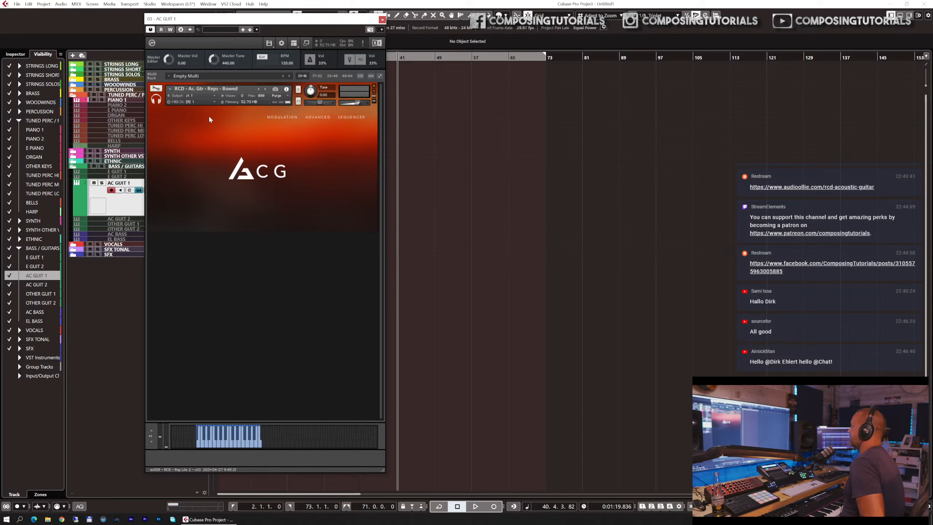
# - Replace the patch with the Reps - Bowed version from Audioollie's Instruments (Performance) folder
pyautogui.click(170, 91)
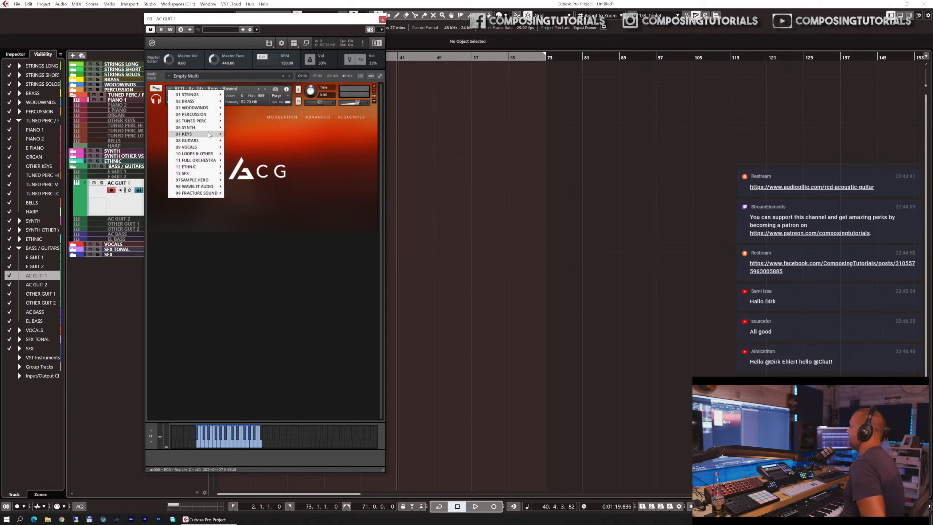
pyautogui.moveTo(212, 143)
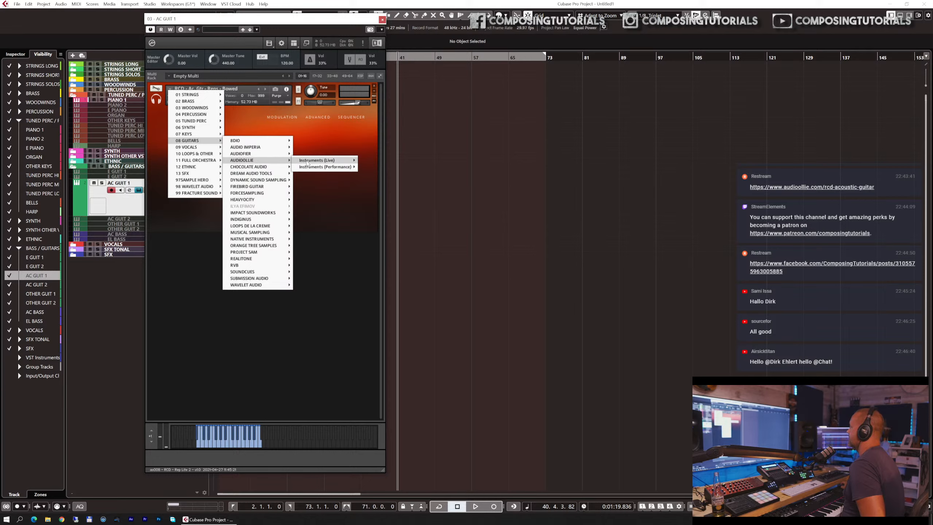
pyautogui.moveTo(313, 168)
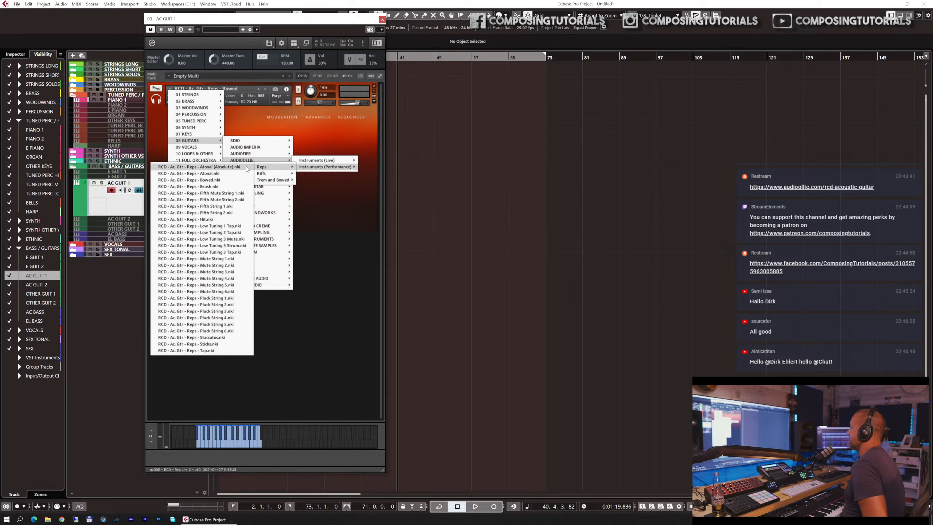
pyautogui.click(230, 181)
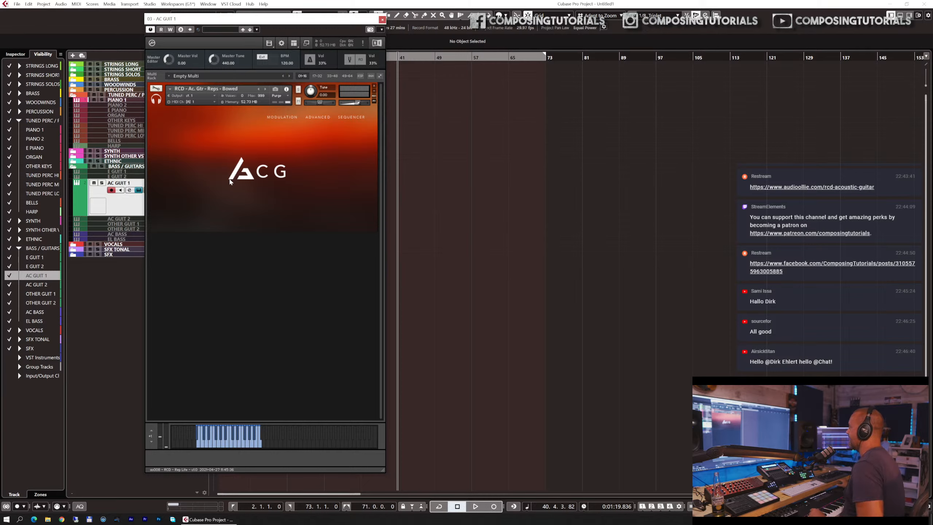
# - Look through the Performance patch's Advanced and Modulation pages, return to its main page, and open the Sequencer page
pyautogui.click(318, 118)
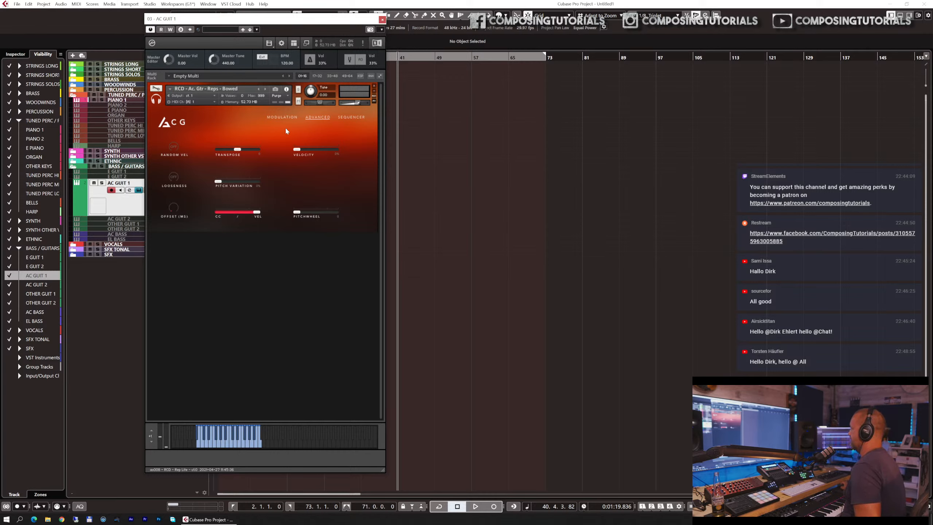
pyautogui.click(281, 118)
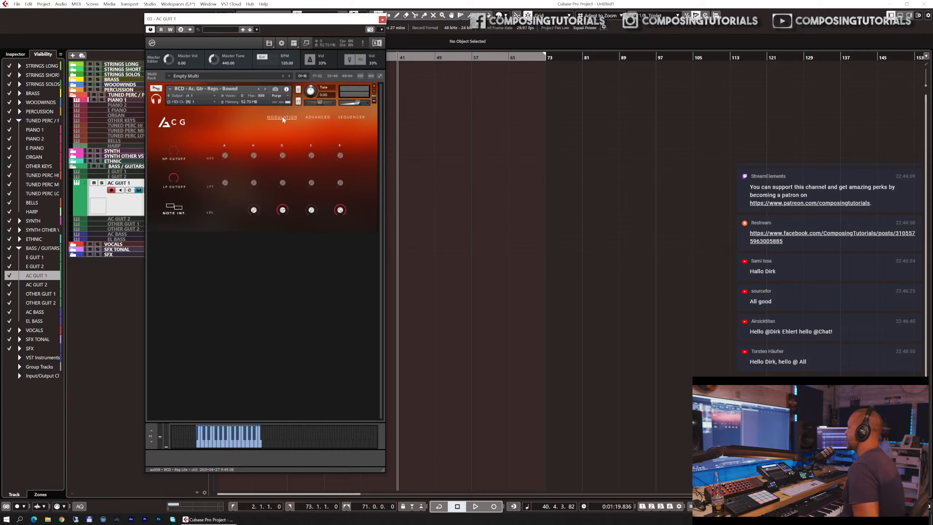
pyautogui.click(177, 125)
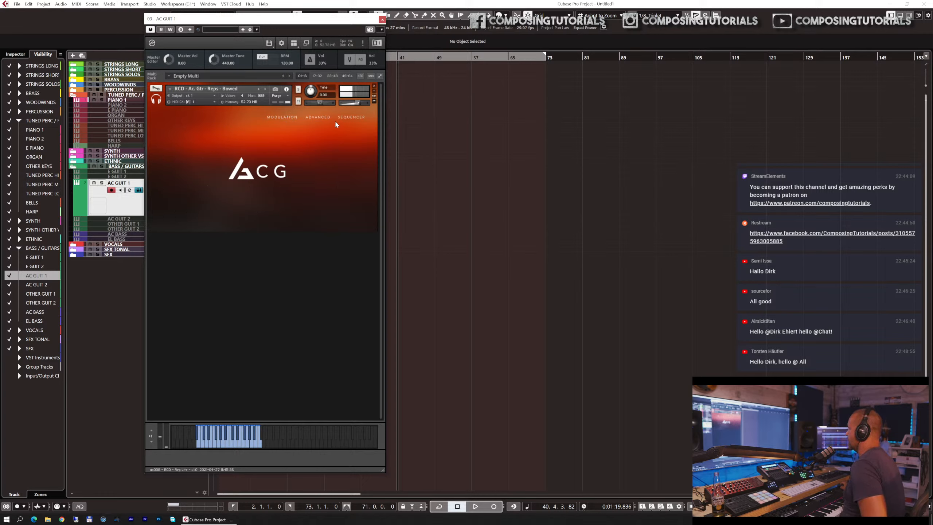
pyautogui.click(354, 118)
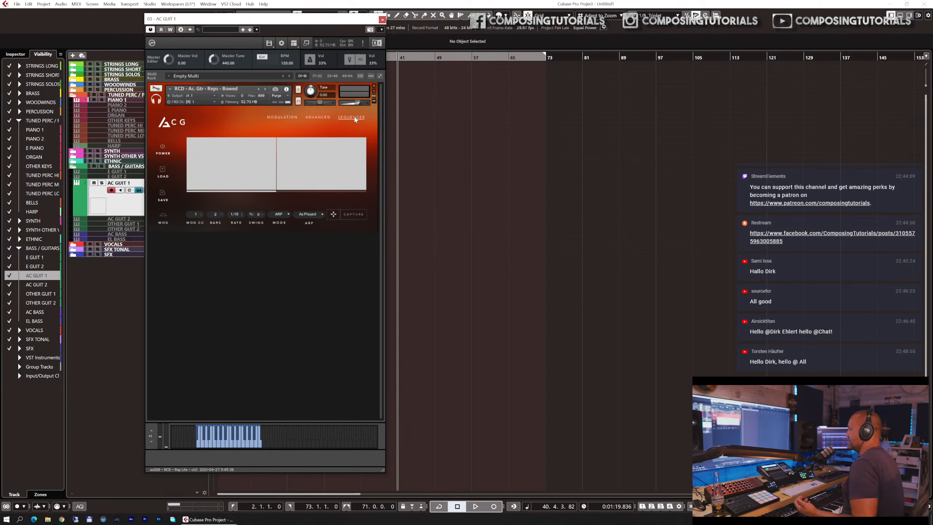
# - Advance two patches to Reps - Fifth Mute String 1 and view its Sequencer and Advanced pages
pyautogui.click(266, 89)
pyautogui.click(265, 88)
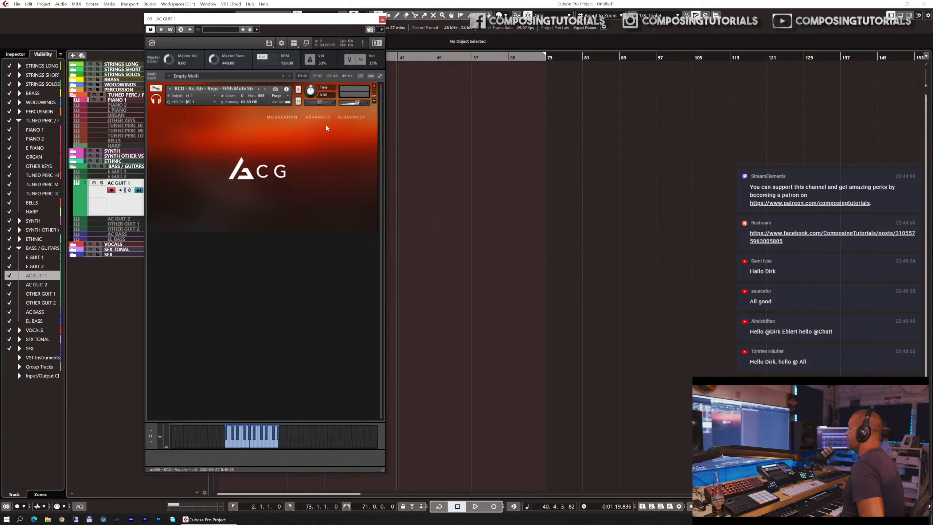
pyautogui.click(356, 119)
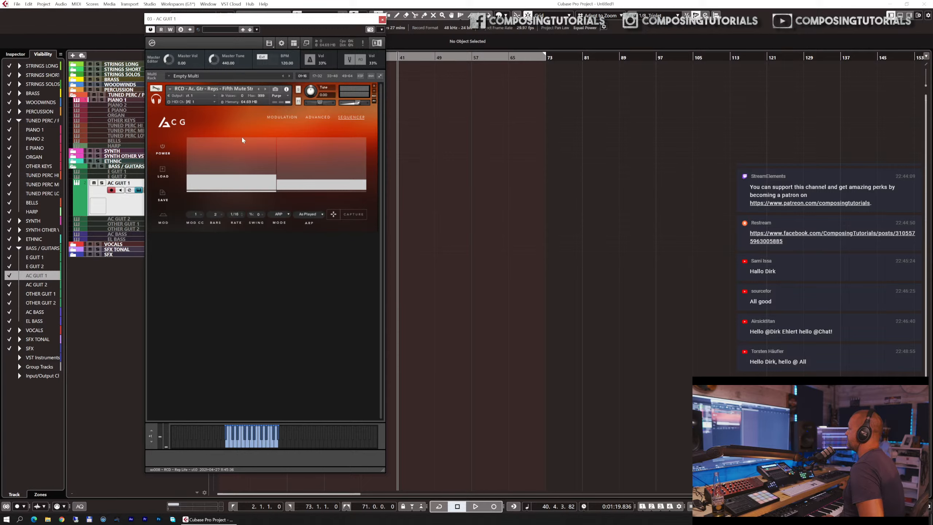
pyautogui.click(313, 118)
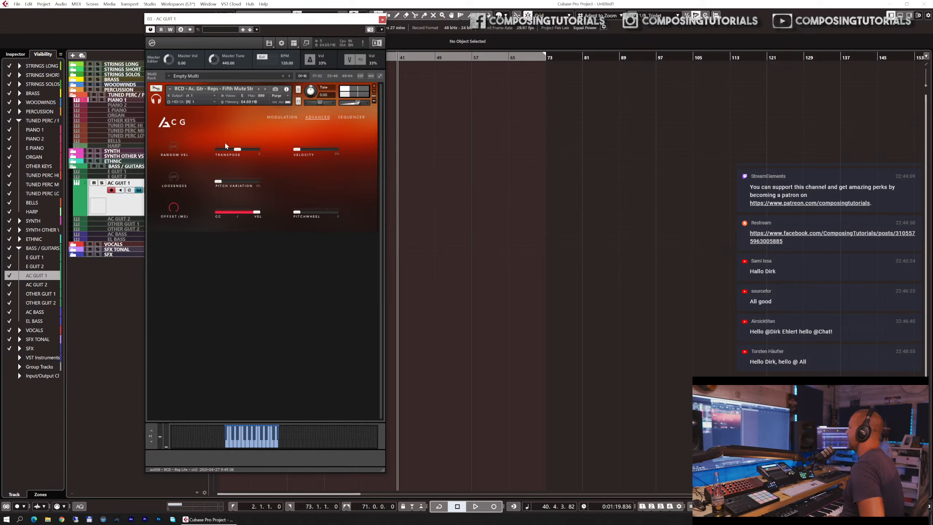
pyautogui.click(348, 118)
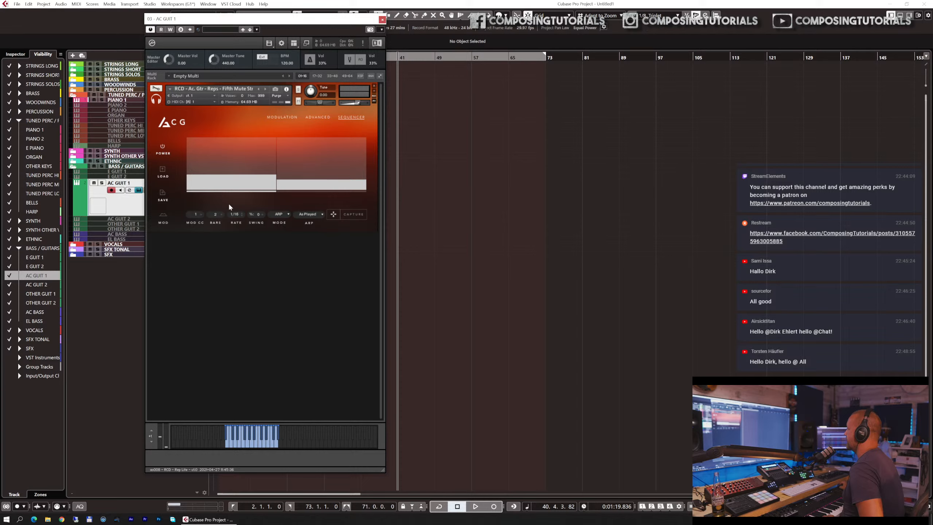
# - Set the sequencer rate to 1/8 and redraw both step bars higher, the first slightly above the second
pyautogui.click(237, 215)
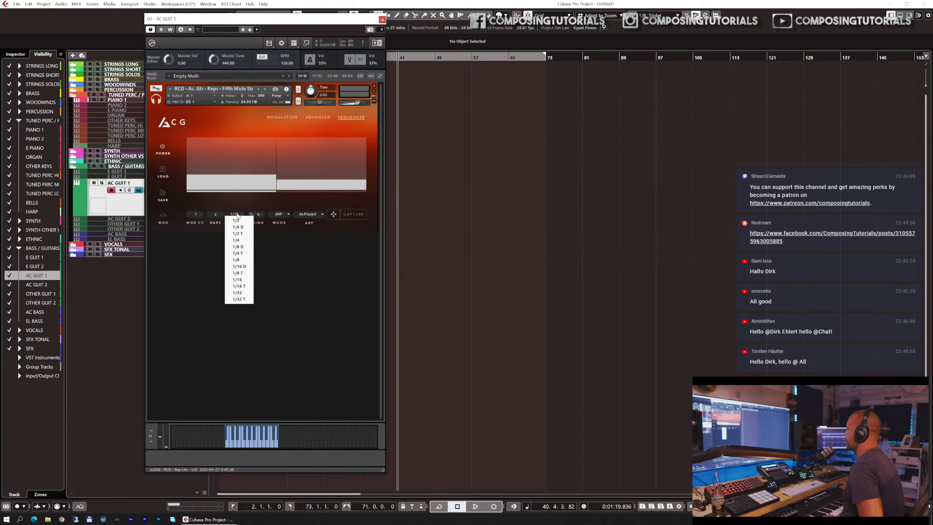
pyautogui.click(242, 259)
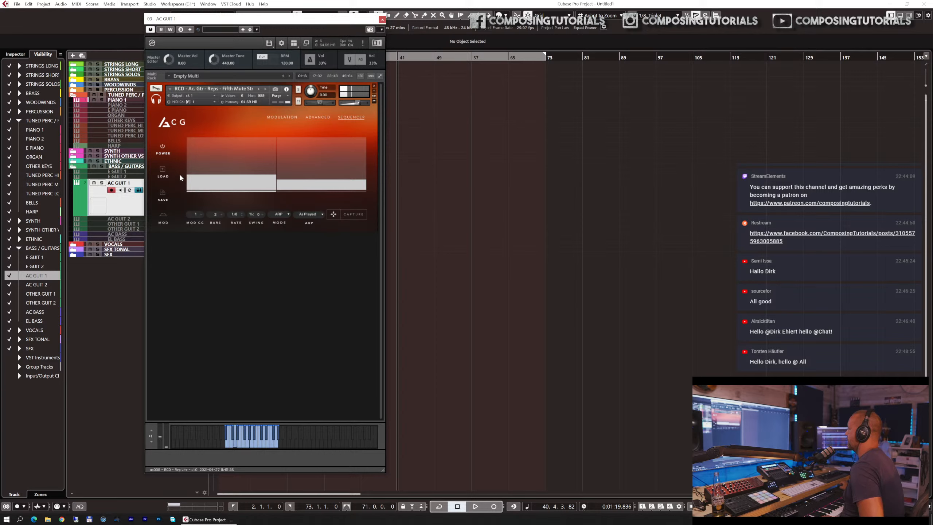
pyautogui.click(250, 169)
pyautogui.moveTo(250, 169)
pyautogui.mouseDown()
pyautogui.moveTo(250, 150)
pyautogui.moveTo(292, 157)
pyautogui.mouseUp()
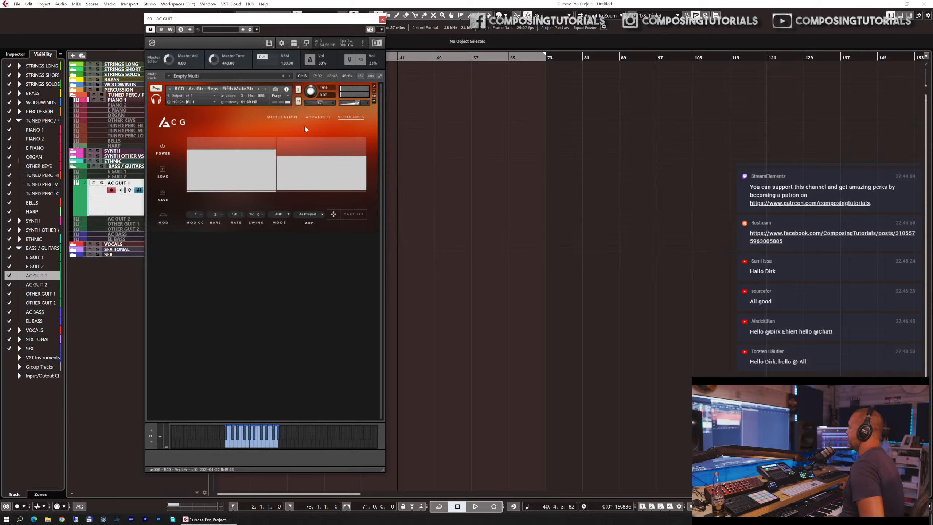
# - Try an Offset of -200 ms on the Advanced page, check the Sequencer page, and turn the Offset knob back up
pyautogui.click(318, 117)
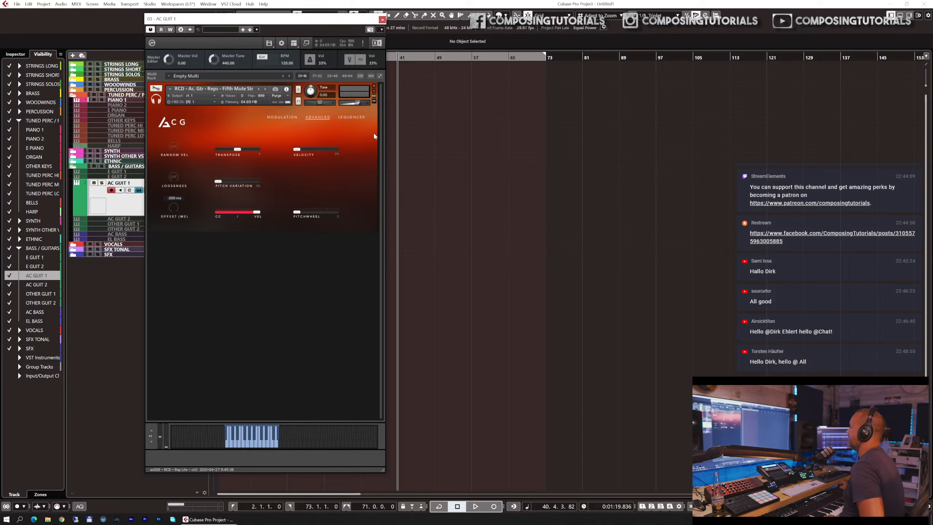
pyautogui.click(363, 118)
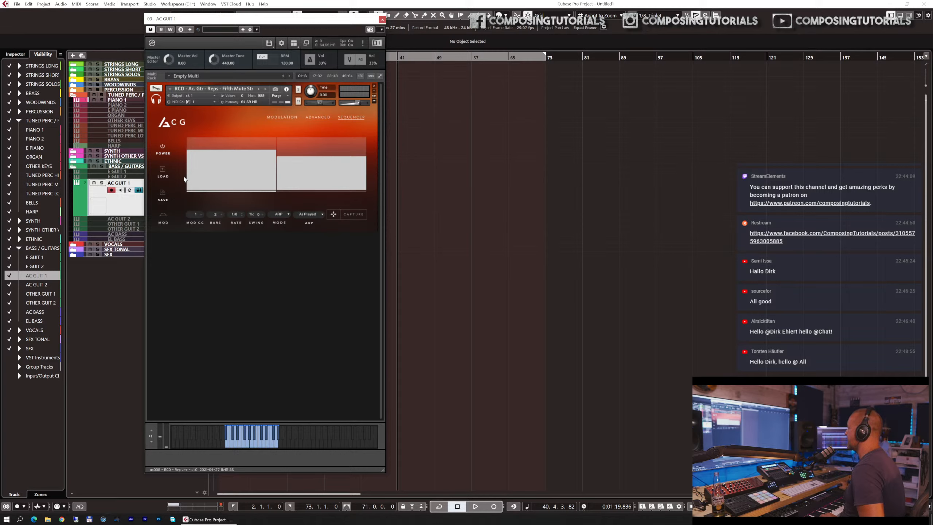
pyautogui.click(308, 117)
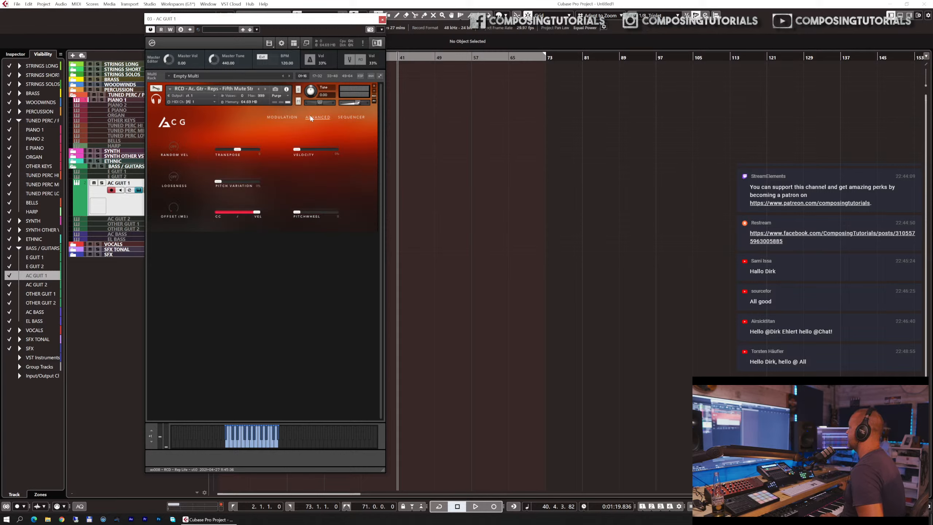
pyautogui.moveTo(176, 211); pyautogui.dragTo(188, 88)
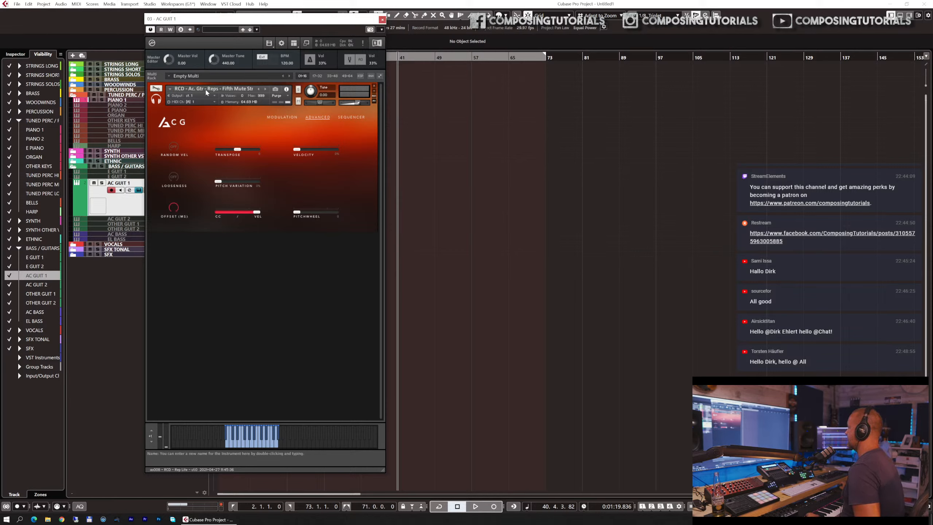
# - Load the Reps - Atonal (Absolute) patch from the Audio Ollie Live instruments in the Guitars category
pyautogui.click(192, 89)
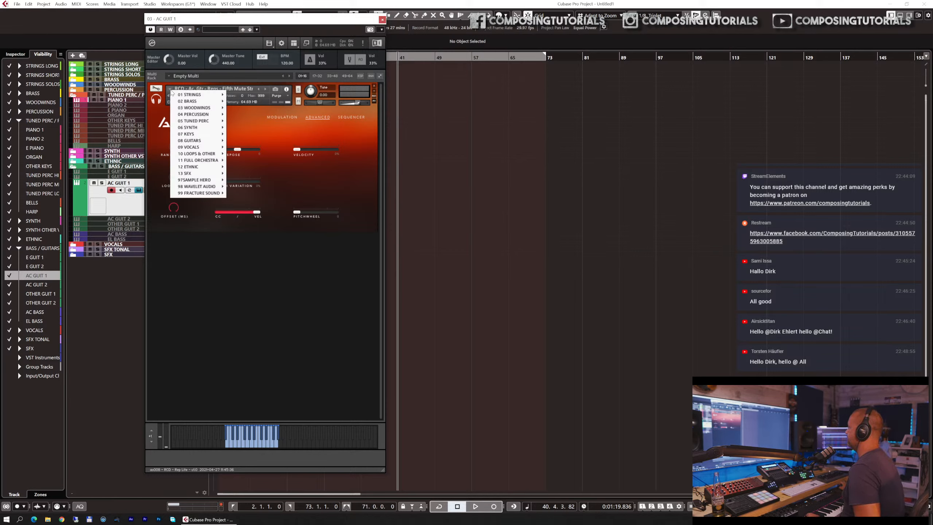
pyautogui.moveTo(198, 98)
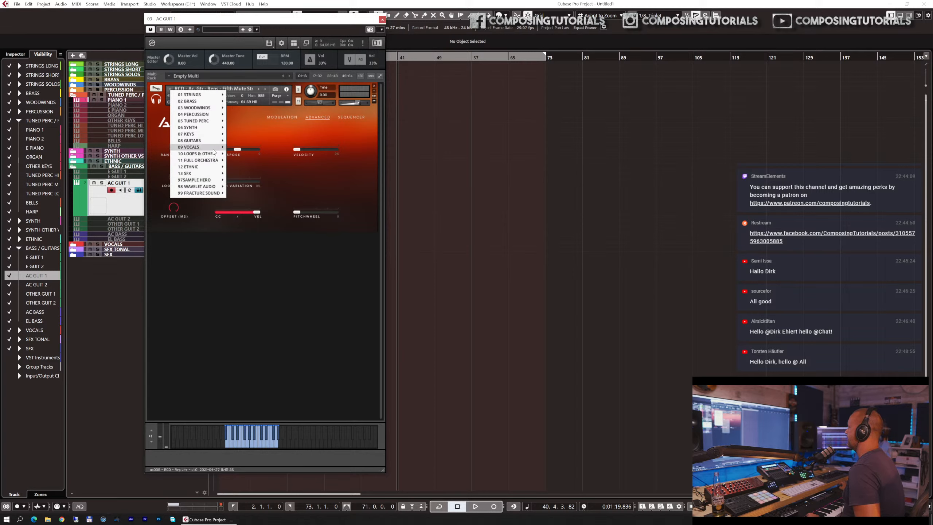
pyautogui.moveTo(211, 128)
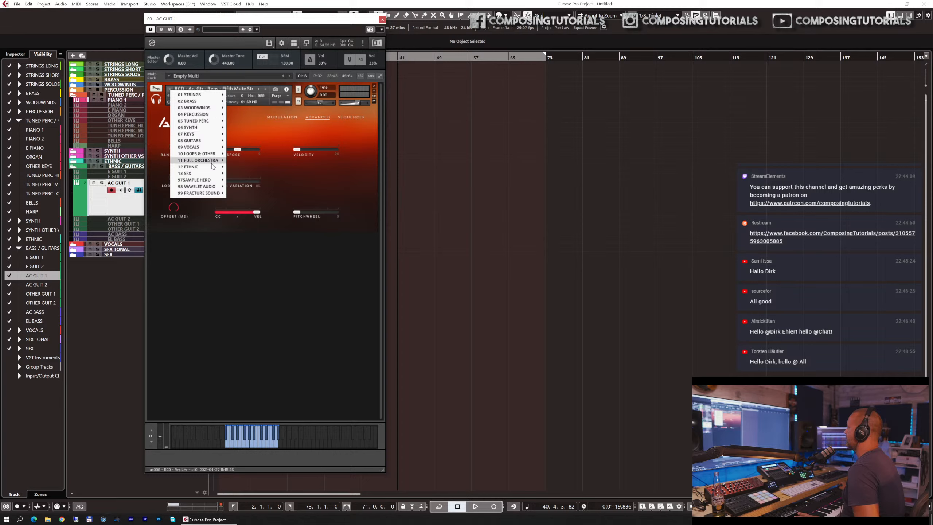
pyautogui.moveTo(212, 168)
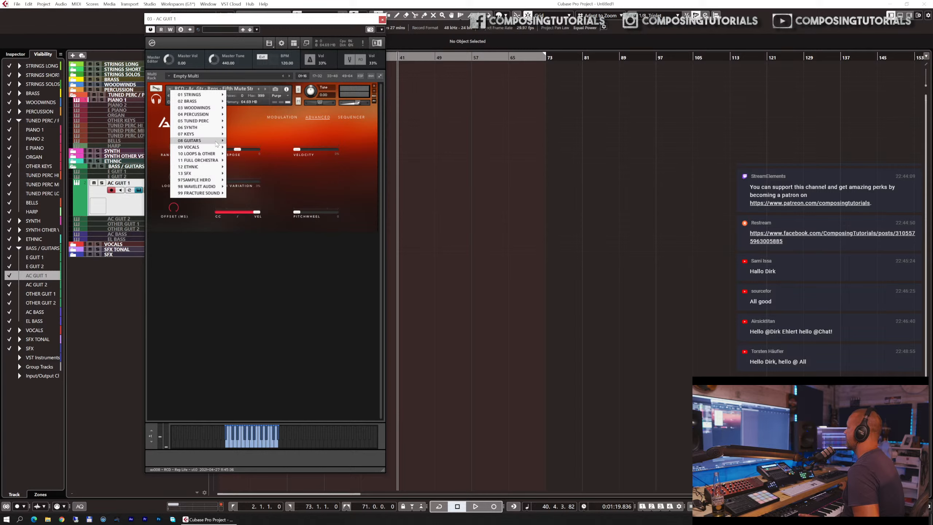
pyautogui.moveTo(216, 144)
pyautogui.moveTo(270, 164)
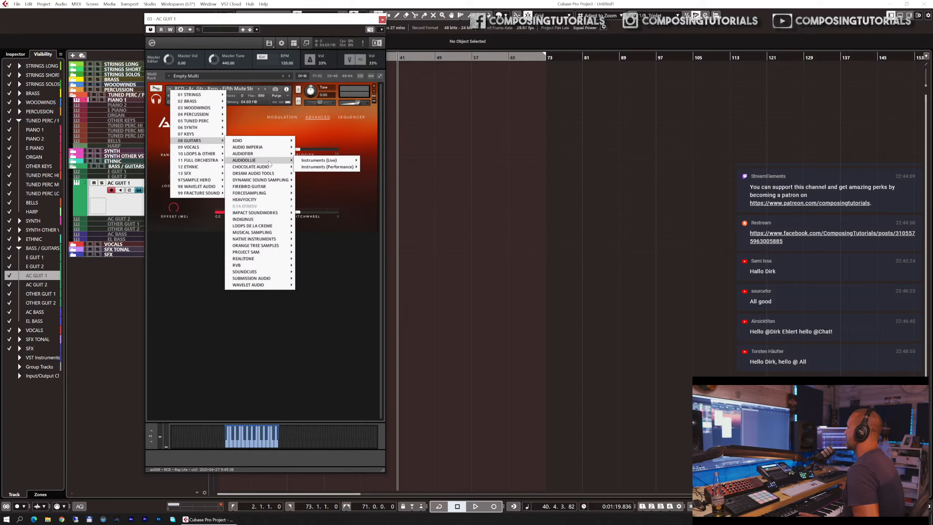
pyautogui.moveTo(299, 161)
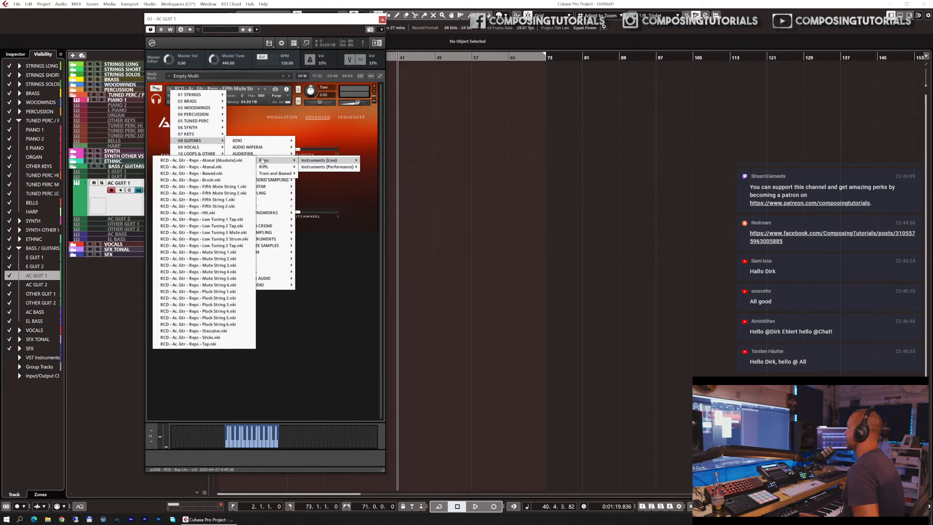
pyautogui.click(246, 161)
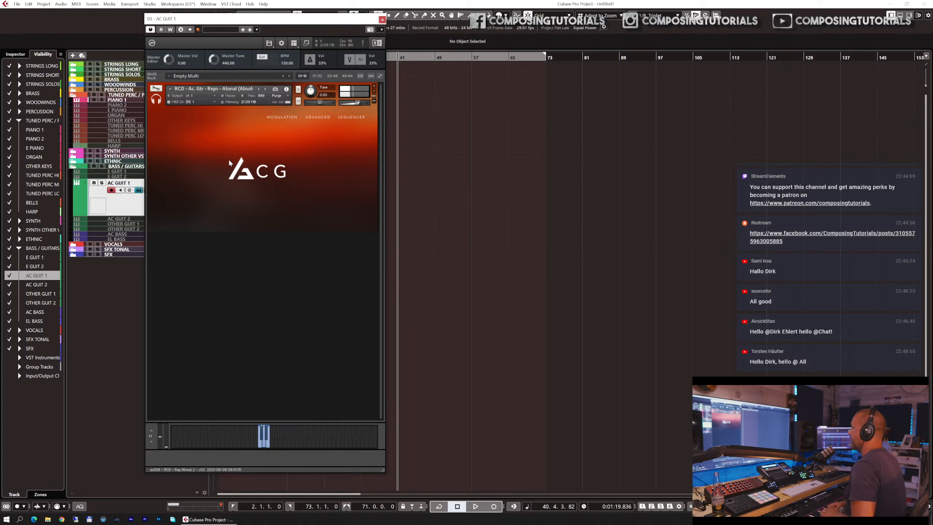
# - Compare the Atonal (Absolute) and Atonal Reps patches by switching between them, finishing on Atonal
pyautogui.click(265, 92)
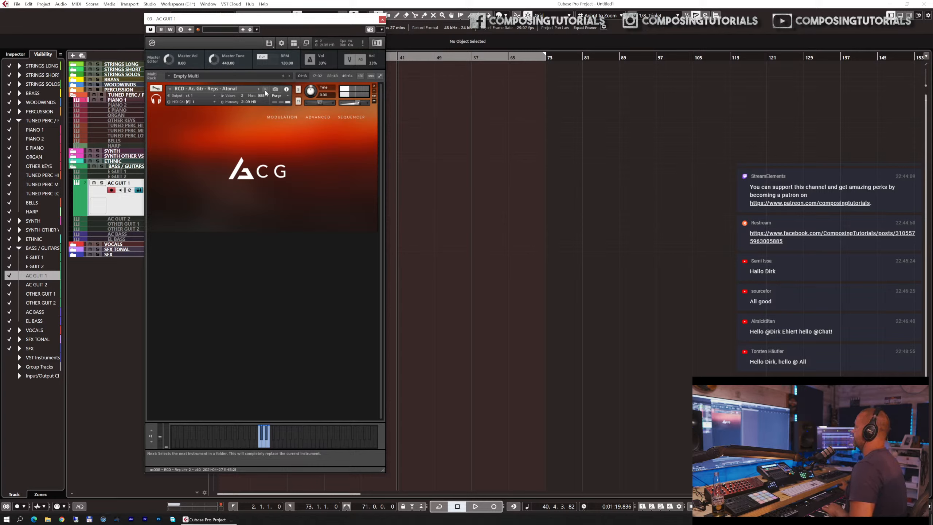
pyautogui.click(259, 91)
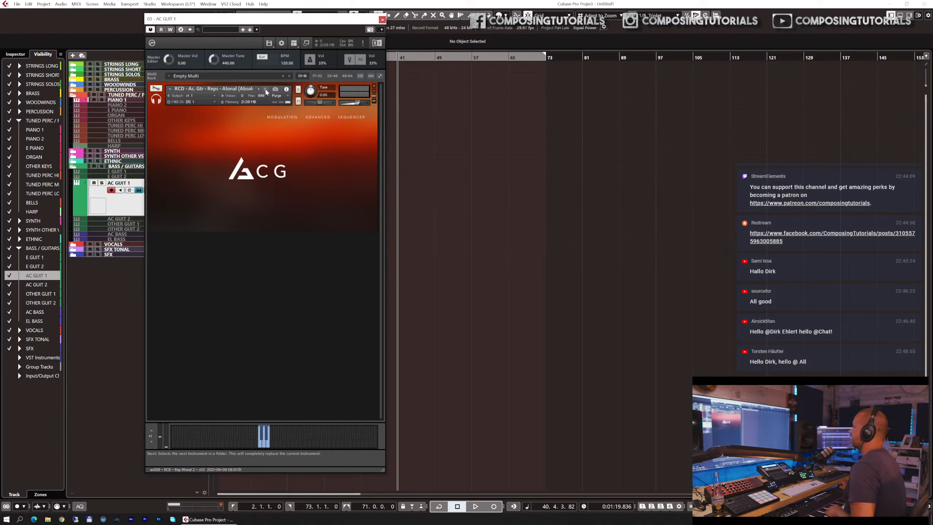
pyautogui.click(266, 89)
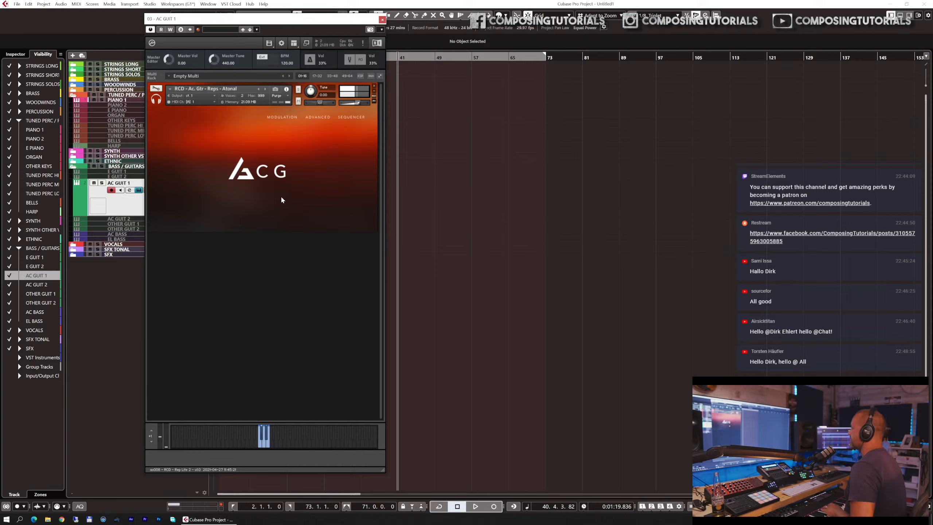
# - Audition the Reps patches in order from Bowed and Brush through the Fifth Mute String and Fifth String patches to Hit
pyautogui.click(266, 89)
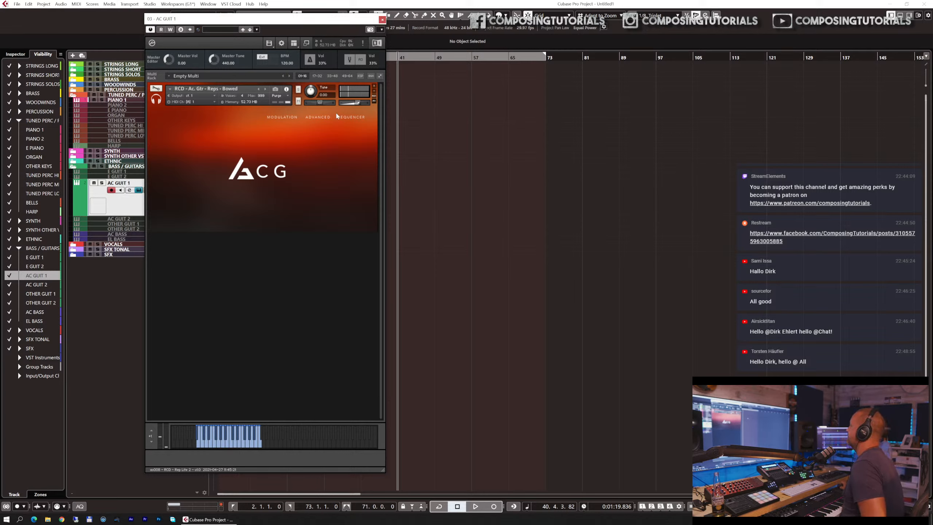
pyautogui.click(265, 90)
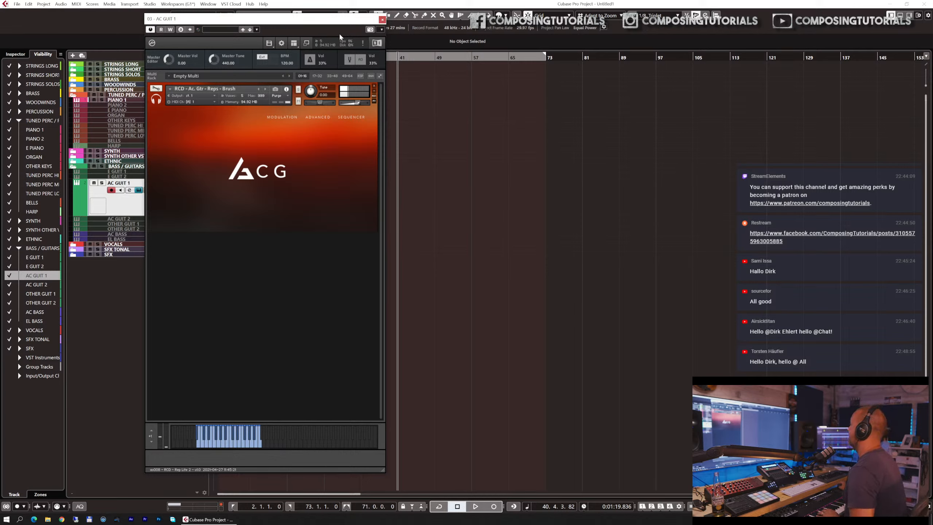
pyautogui.click(266, 89)
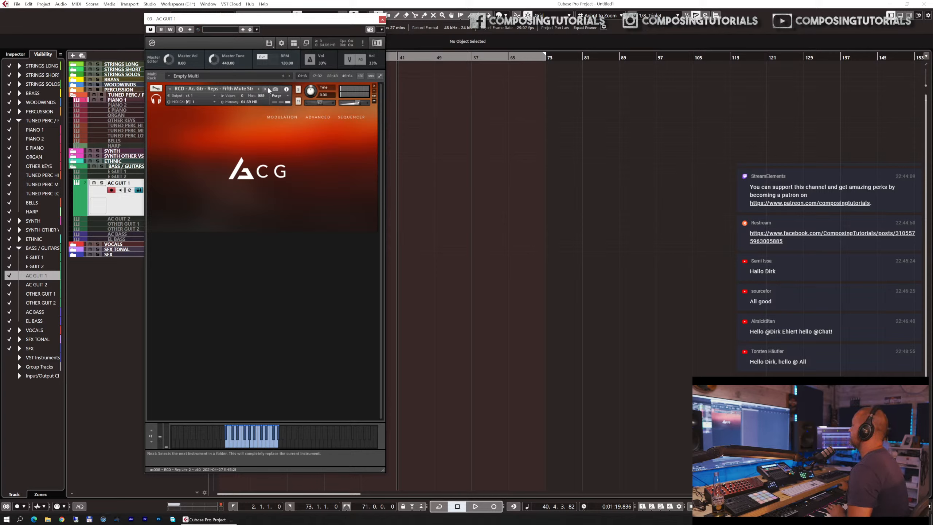
pyautogui.click(265, 89)
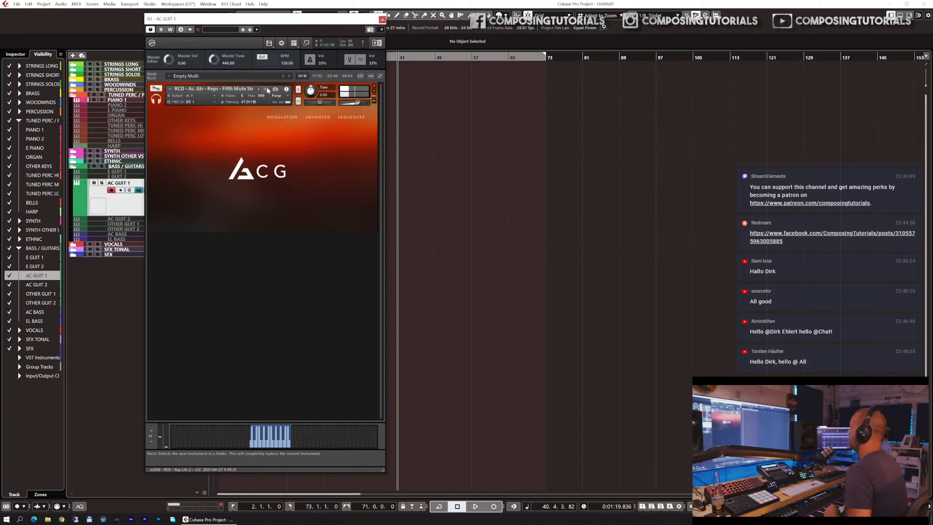
pyautogui.click(266, 89)
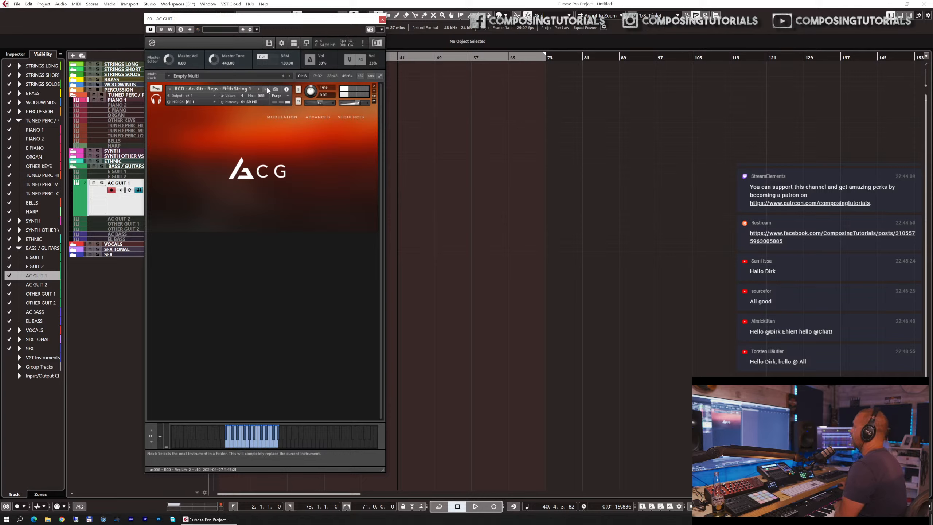
pyautogui.click(266, 88)
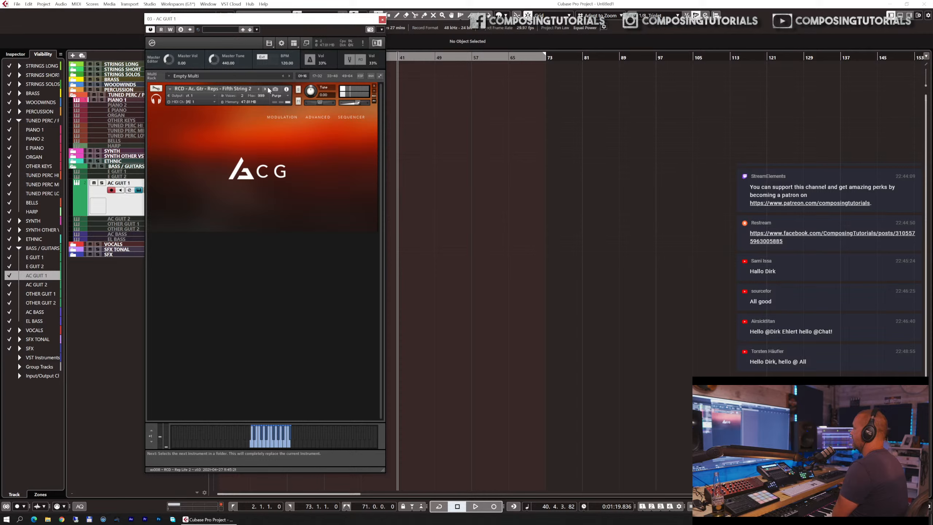
pyautogui.click(267, 89)
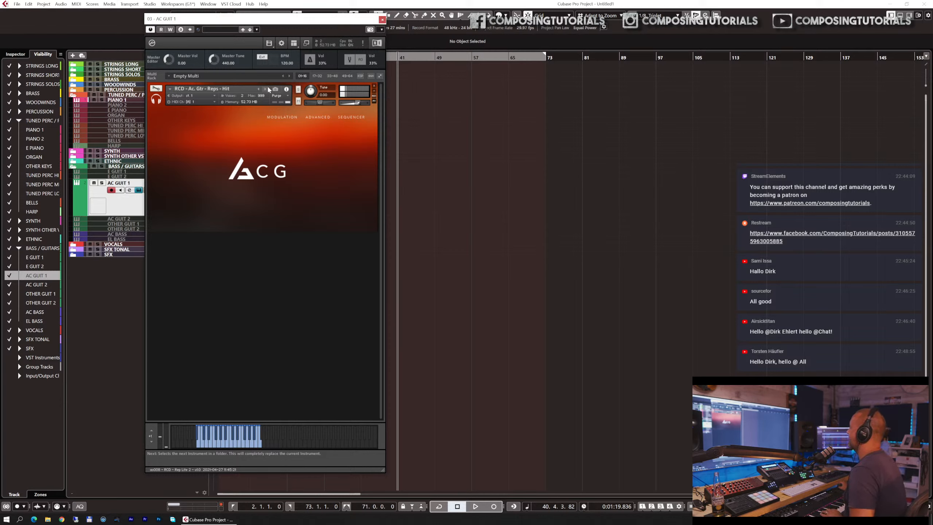
# - Advance through the Low Tuning patches and the first two Mute String patches to Reps - Mute String 3
pyautogui.click(268, 89)
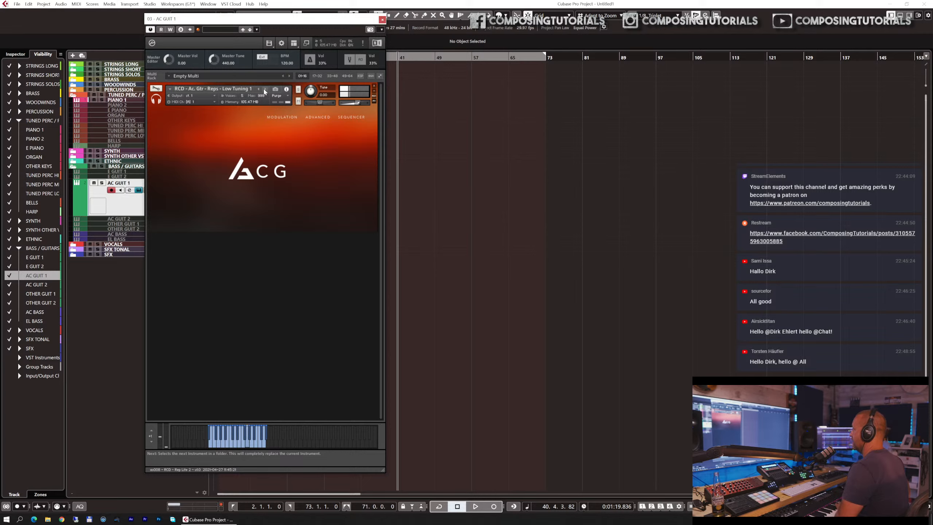
pyautogui.click(265, 89)
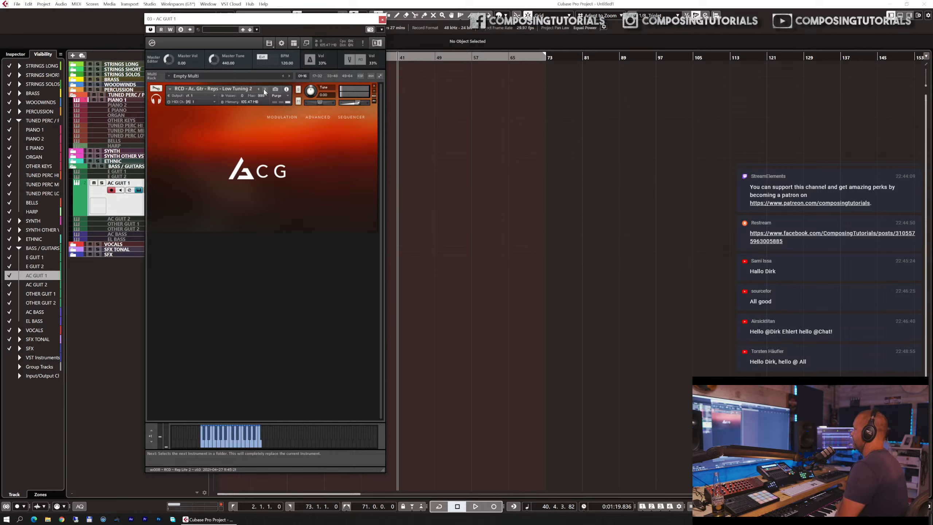
pyautogui.click(265, 89)
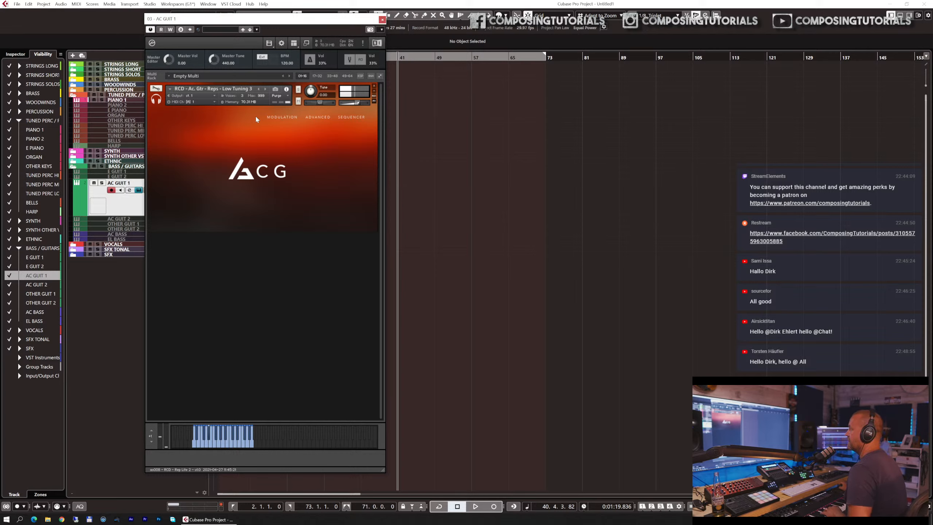
pyautogui.click(267, 89)
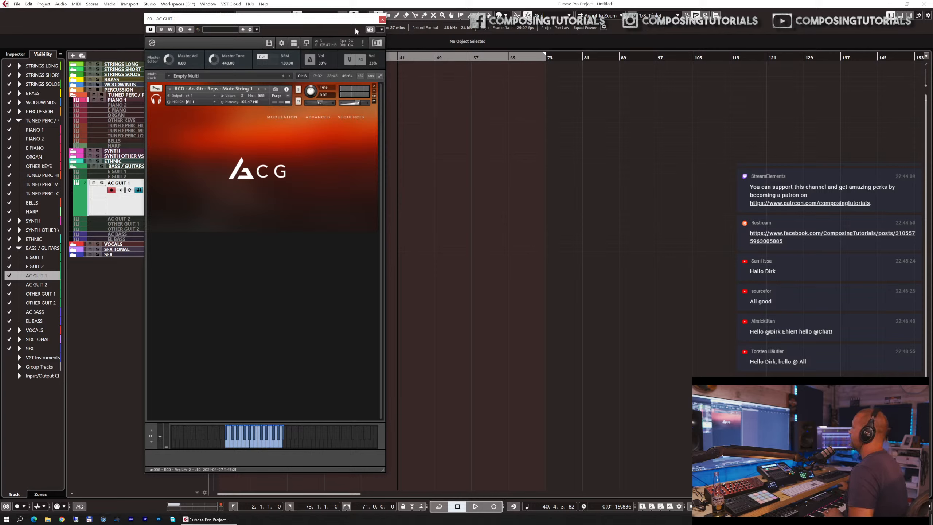
pyautogui.click(264, 89)
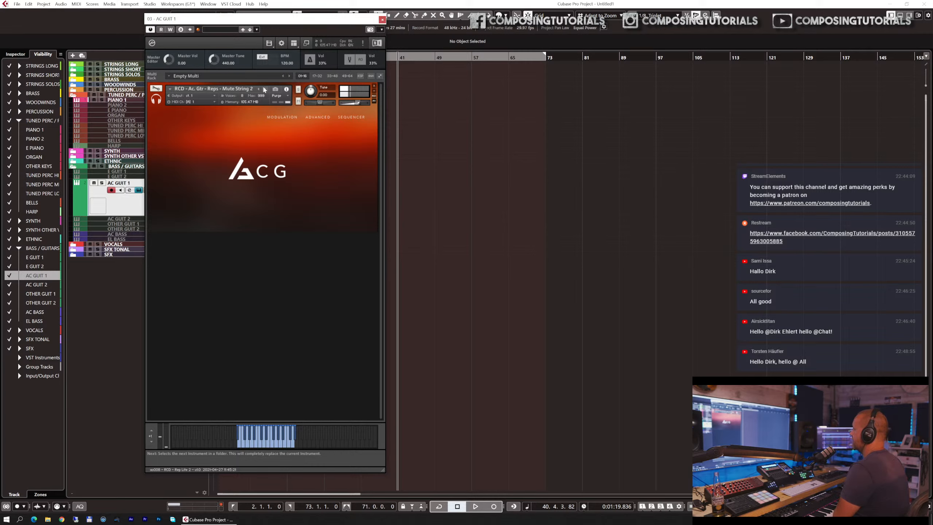
pyautogui.click(264, 90)
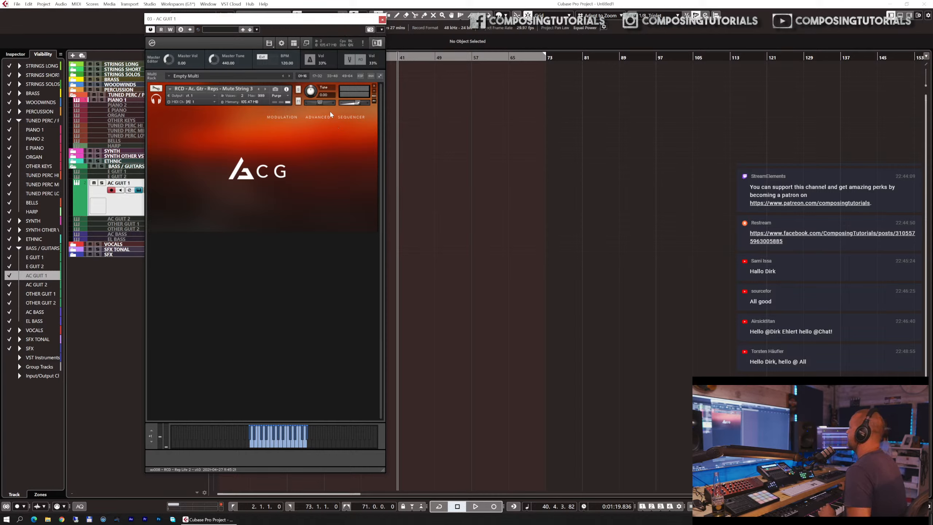
# - Set the Mute String 3 sequencer rate to 1/8 and its mode to Strum, and check the Advanced page
pyautogui.click(344, 119)
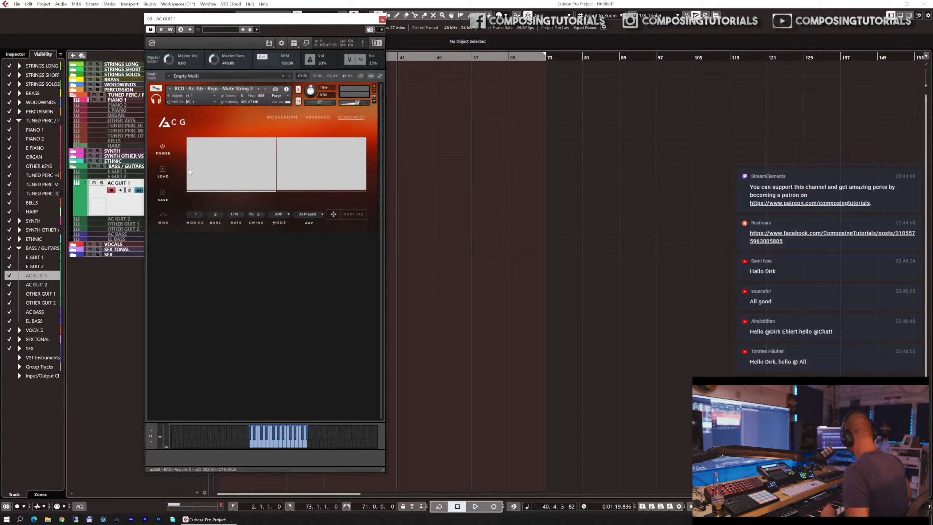
pyautogui.click(234, 214)
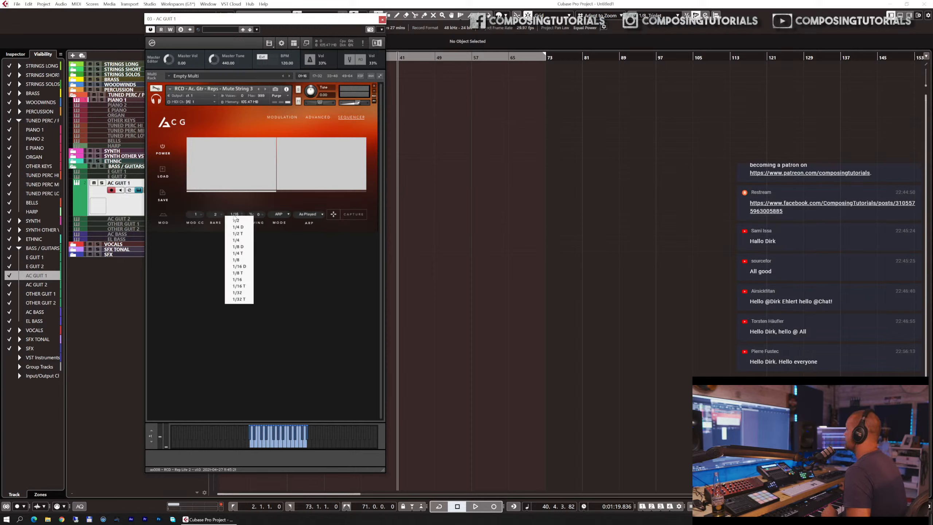
pyautogui.click(236, 260)
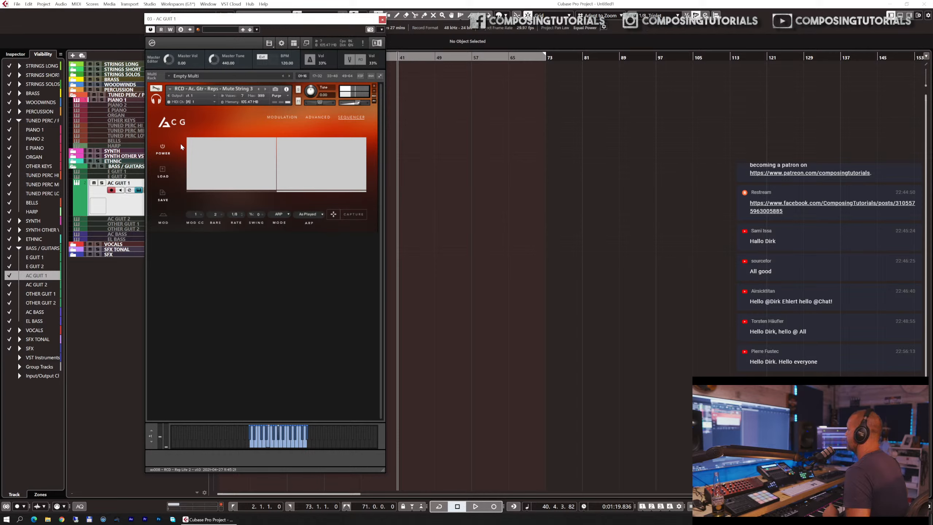
pyautogui.click(276, 214)
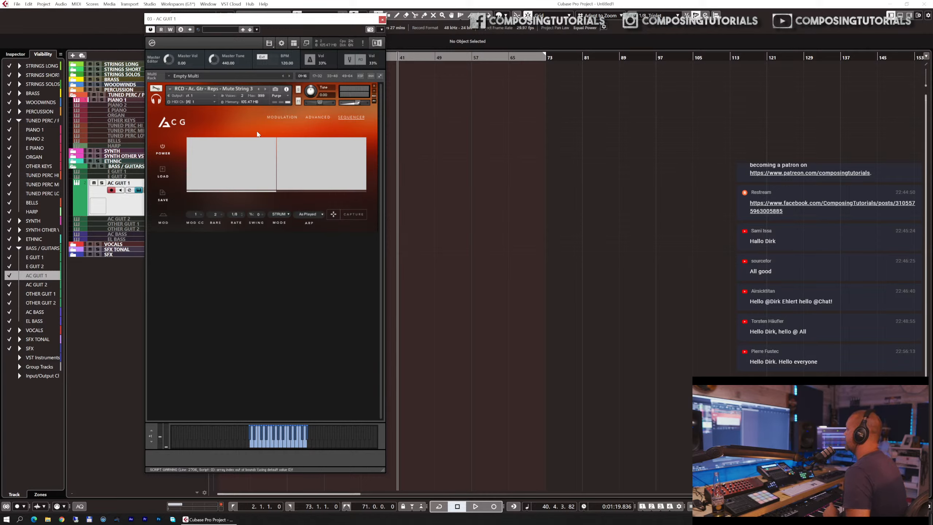
pyautogui.click(316, 117)
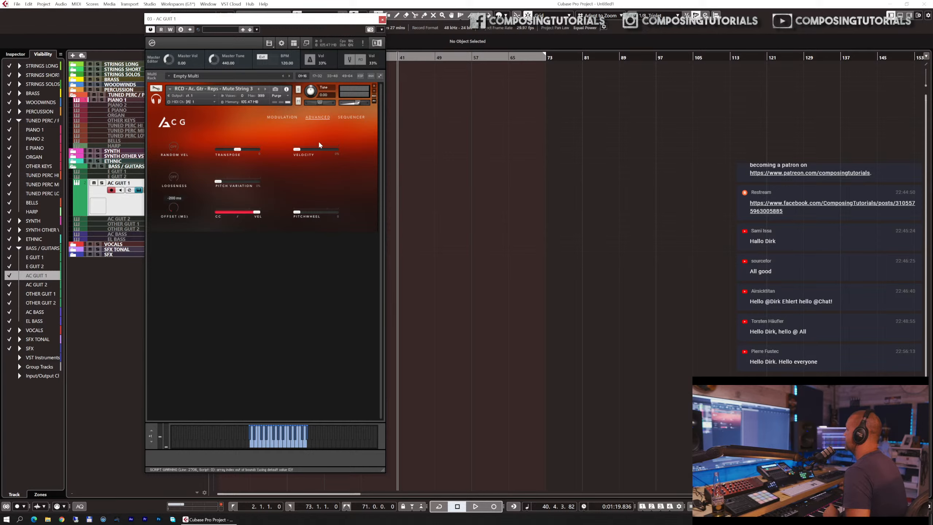
pyautogui.click(352, 117)
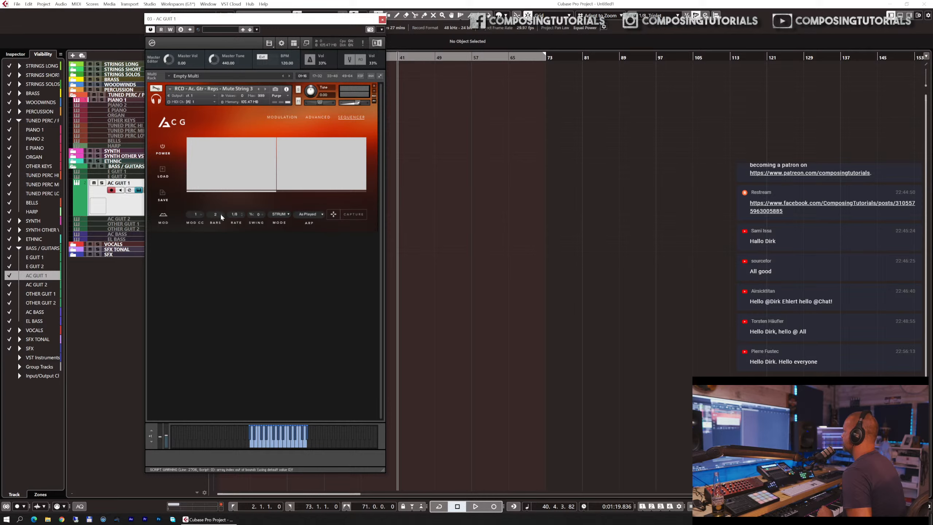
# - Set the sequencer's Bars value to 8 and redraw the steps with full-height accents on the first, fourth and seventh
pyautogui.click(235, 215)
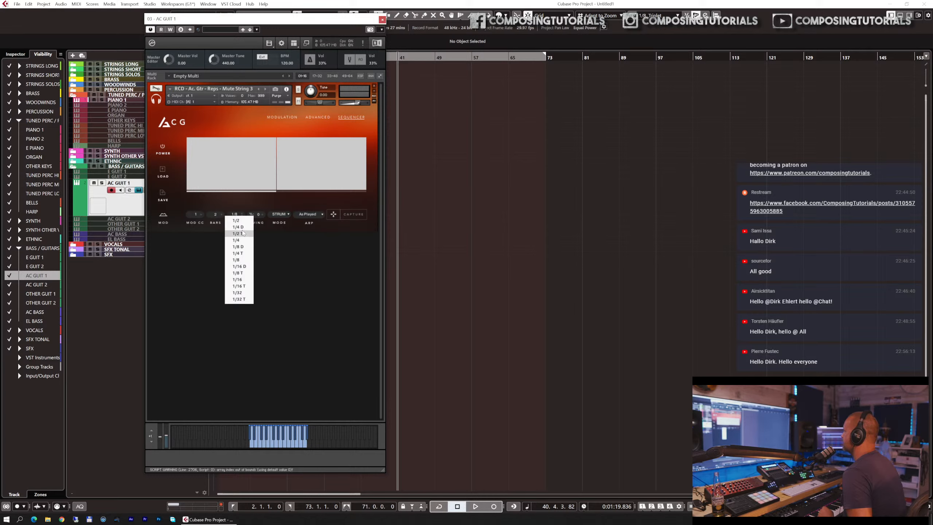
pyautogui.click(232, 209)
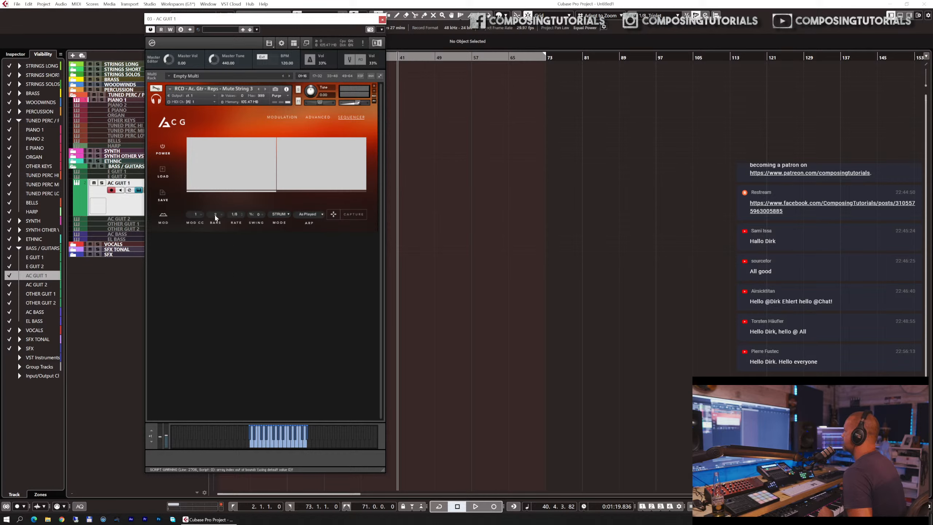
pyautogui.moveTo(216, 217); pyautogui.dragTo(224, 199)
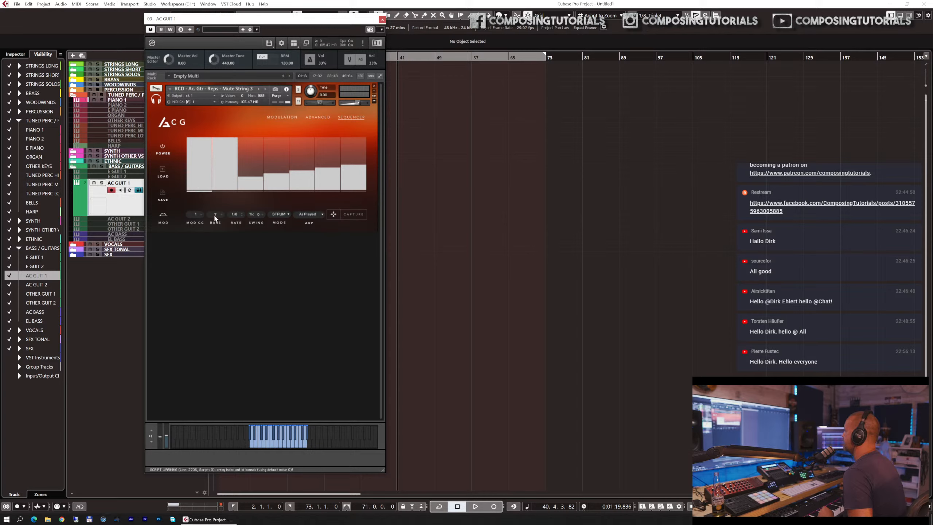
pyautogui.moveTo(216, 219); pyautogui.dragTo(216, 216)
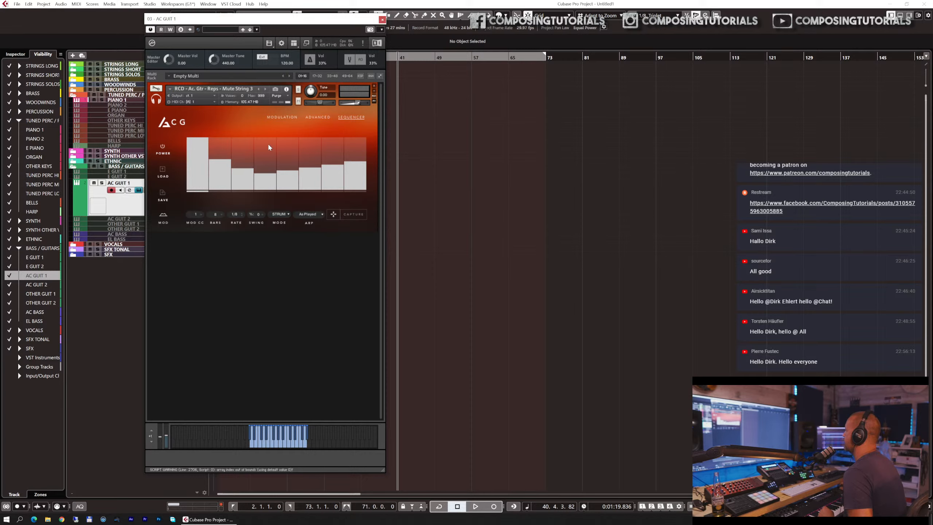
pyautogui.moveTo(269, 145); pyautogui.dragTo(270, 122)
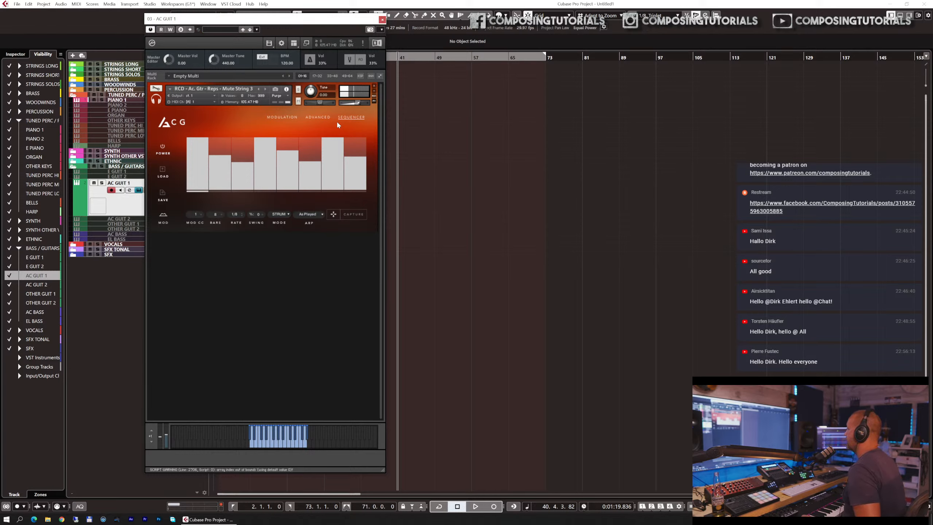
# - Check the Mute String 3 Advanced page and browse the guitar patches for AUDIOOLLIE's Live and Performance instrument folders
pyautogui.click(315, 118)
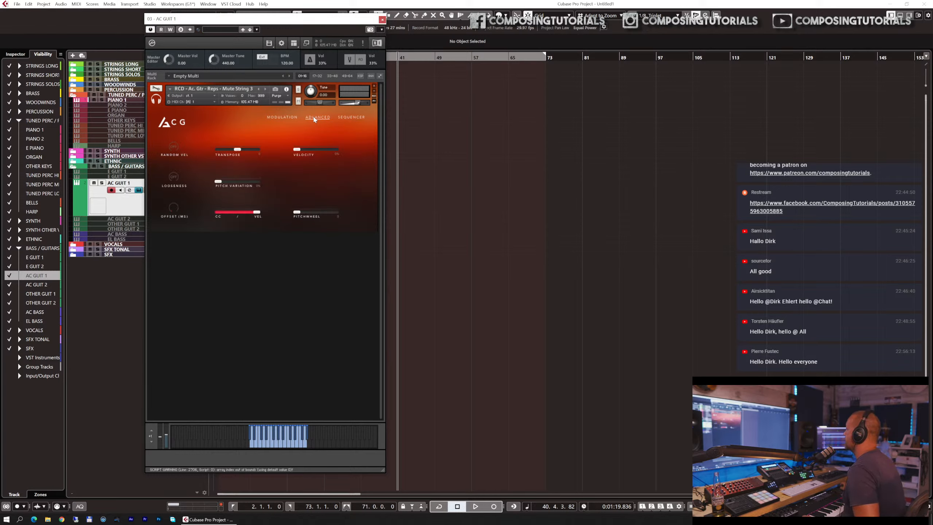
pyautogui.click(171, 89)
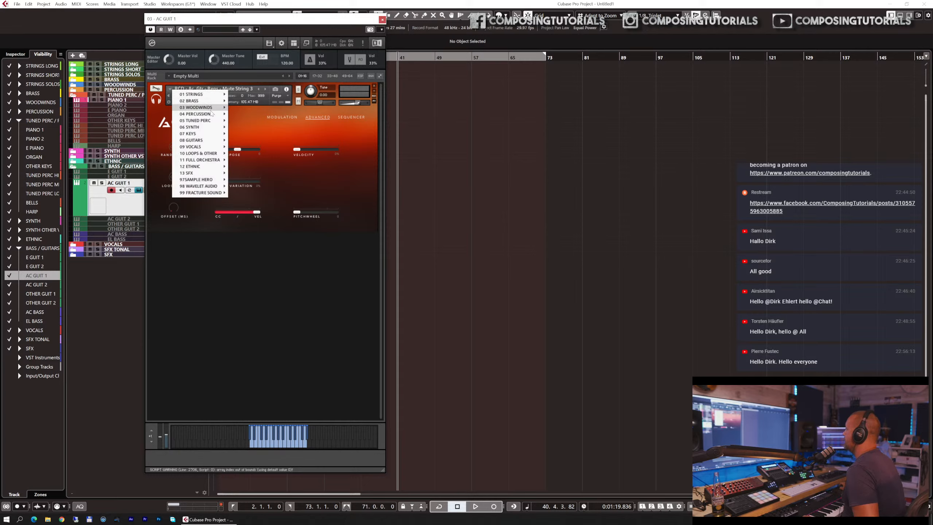
pyautogui.moveTo(218, 140)
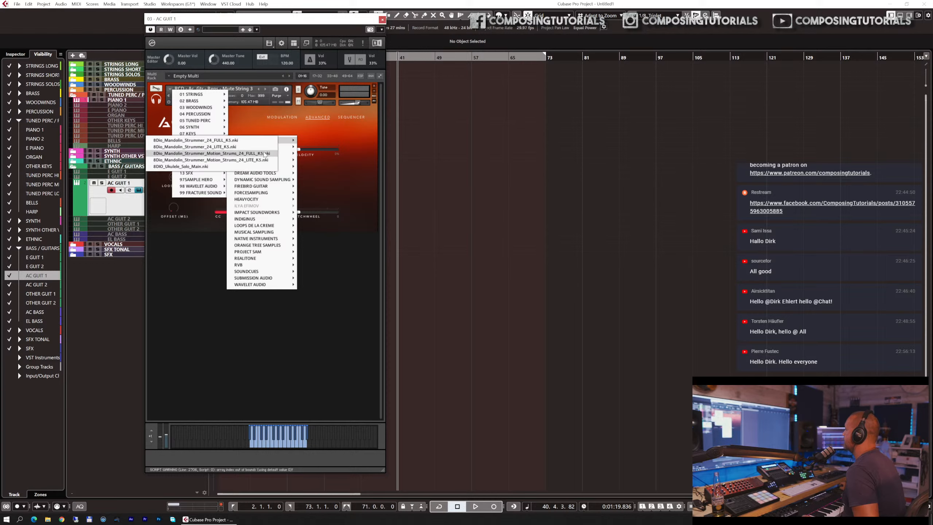
pyautogui.moveTo(282, 160)
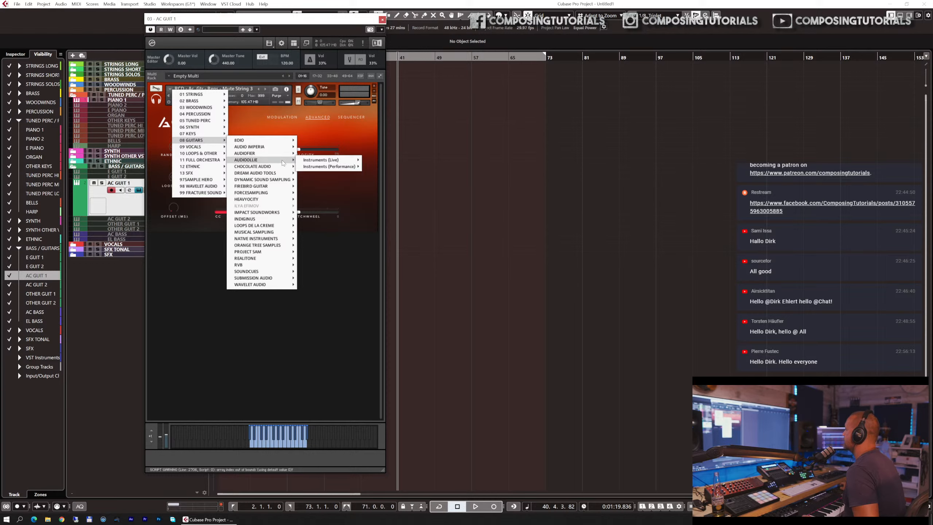
pyautogui.moveTo(325, 166)
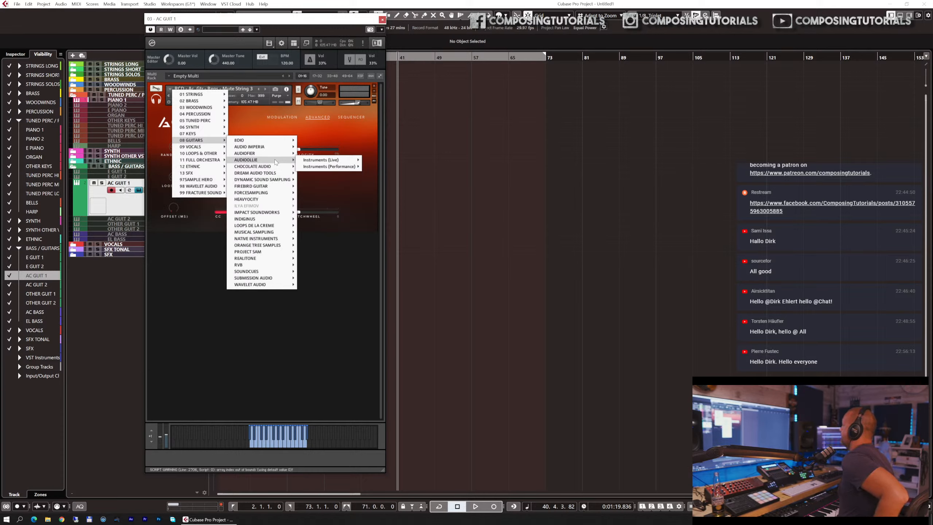
# - Replace the loaded patch with Reps - Mute String 3 from AUDIOOLLIE's Instruments (Performance) folder using Quick-Load, discarding the changes
pyautogui.click(226, 361)
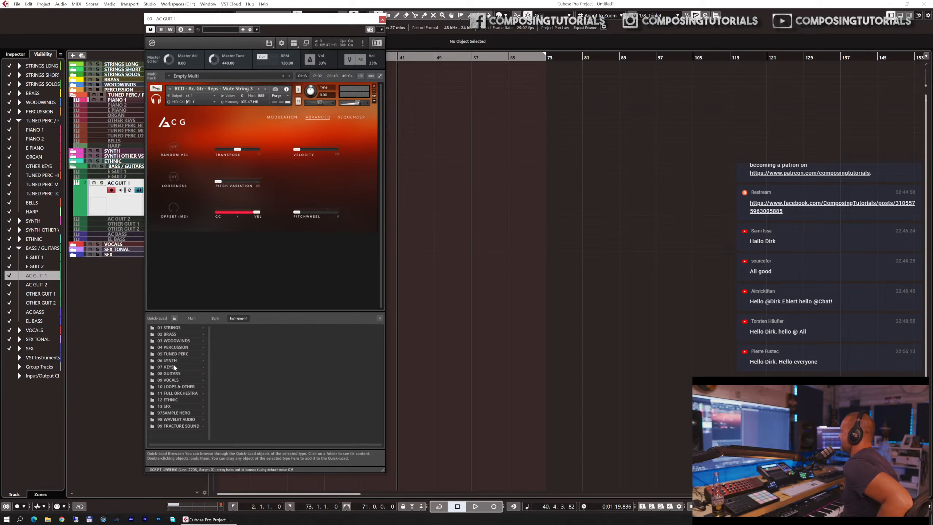
pyautogui.click(177, 374)
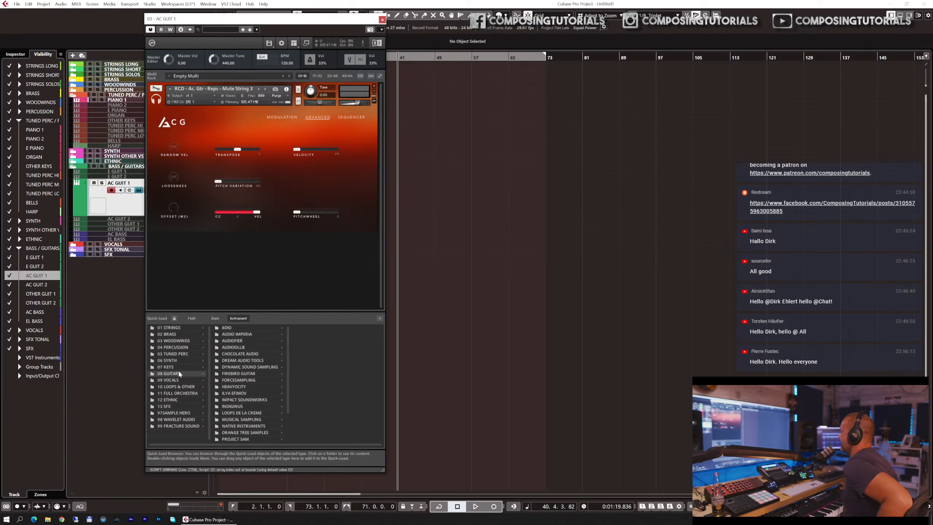
pyautogui.click(245, 349)
pyautogui.click(316, 335)
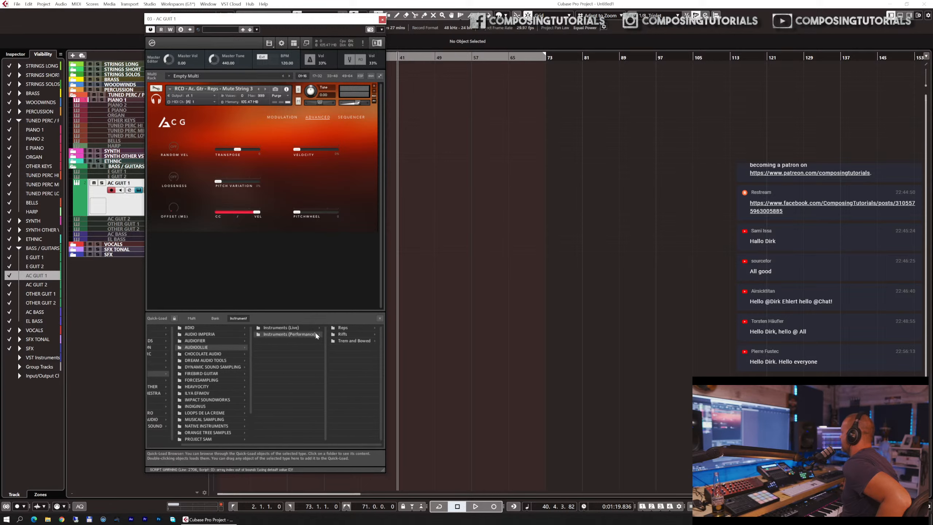
pyautogui.click(344, 328)
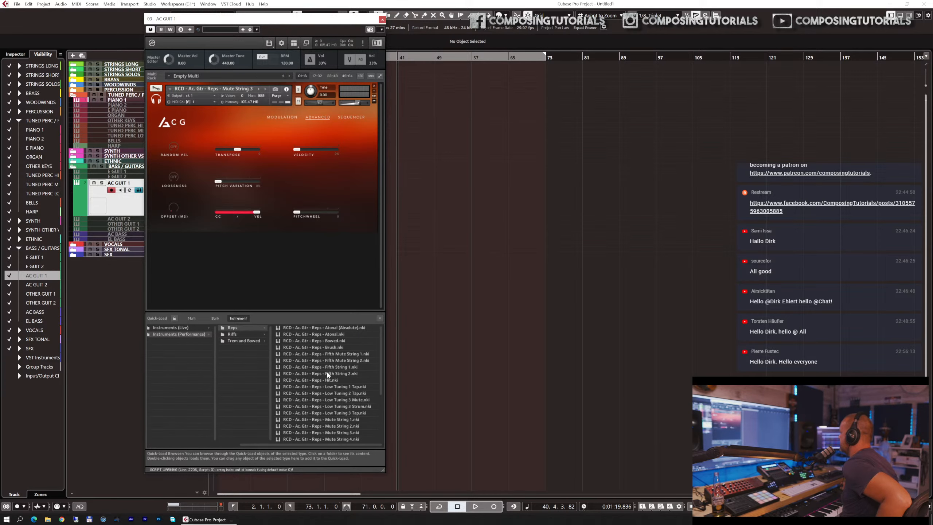
pyautogui.scroll(-1, 340, 410)
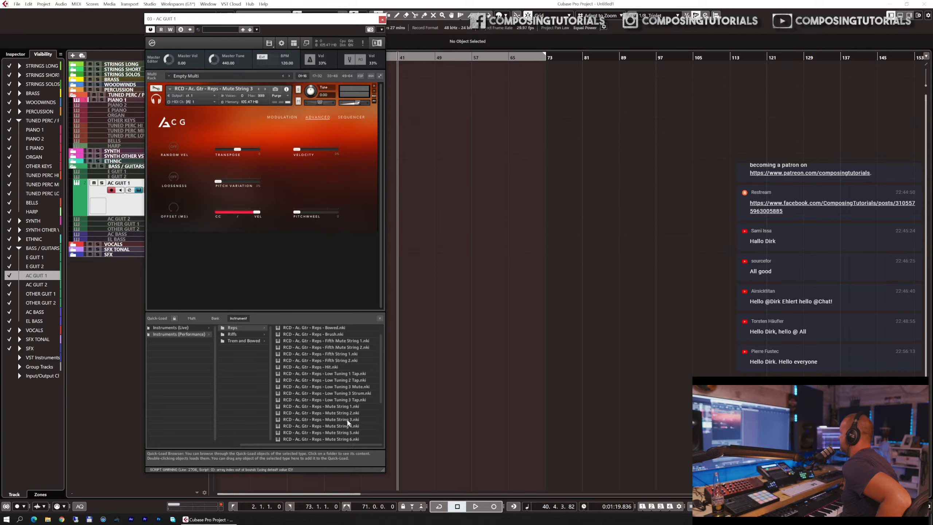
pyautogui.moveTo(347, 421); pyautogui.dragTo(292, 184)
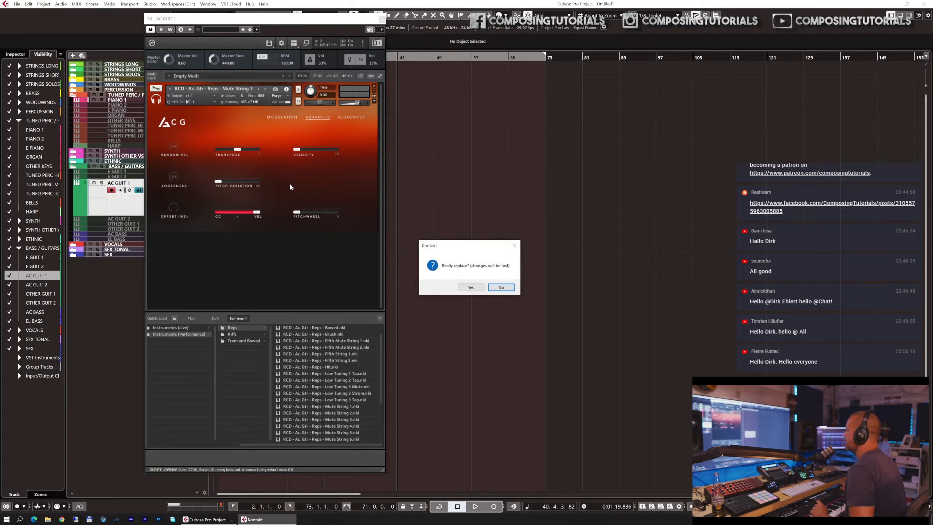
pyautogui.click(464, 287)
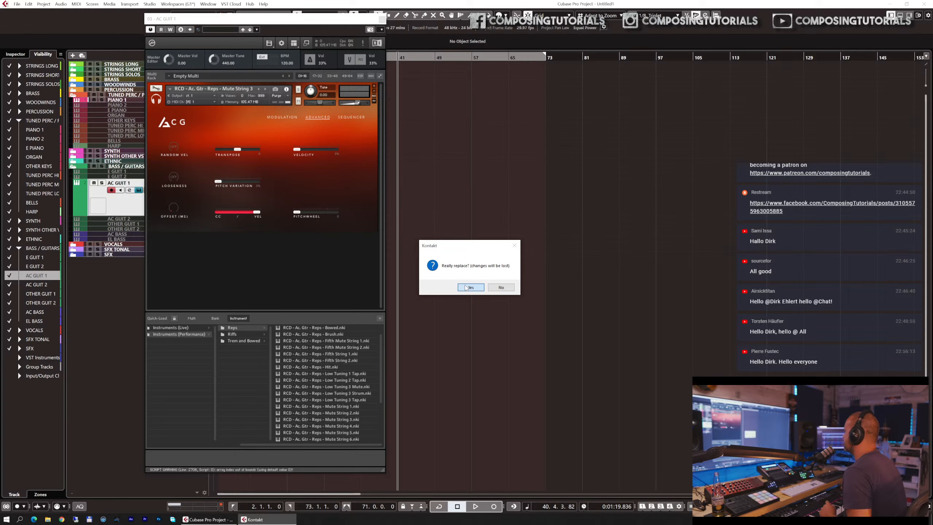
# - Set the Performance patch's sequencer rate to 1/8 and its mode to Strum
pyautogui.click(350, 118)
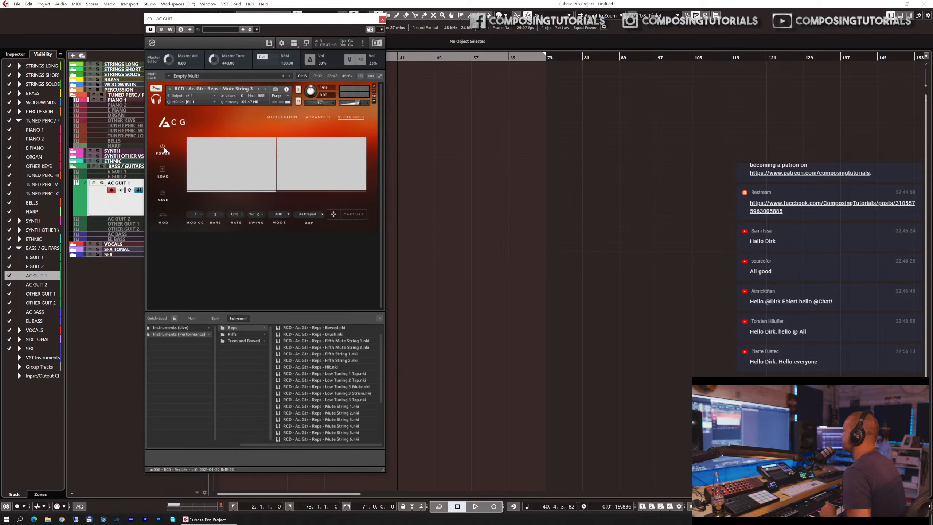
pyautogui.click(233, 217)
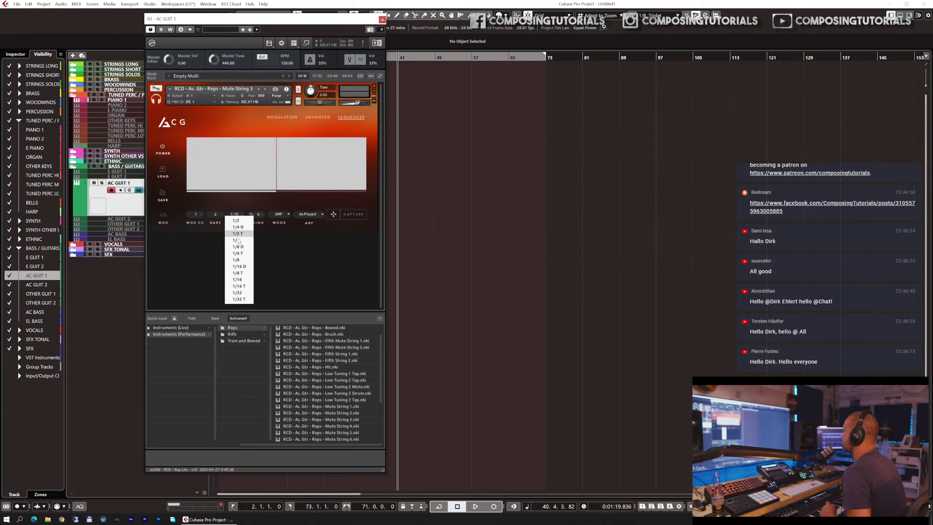
pyautogui.click(241, 257)
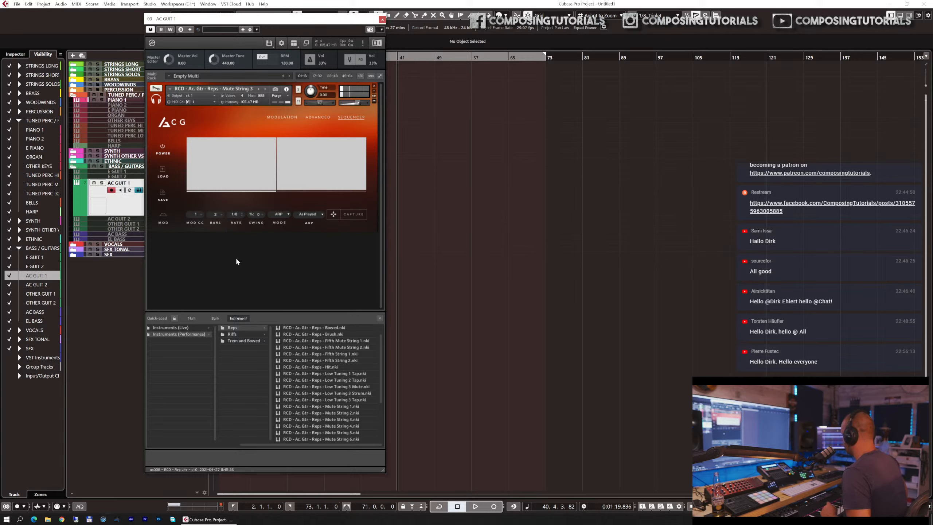
pyautogui.click(274, 213)
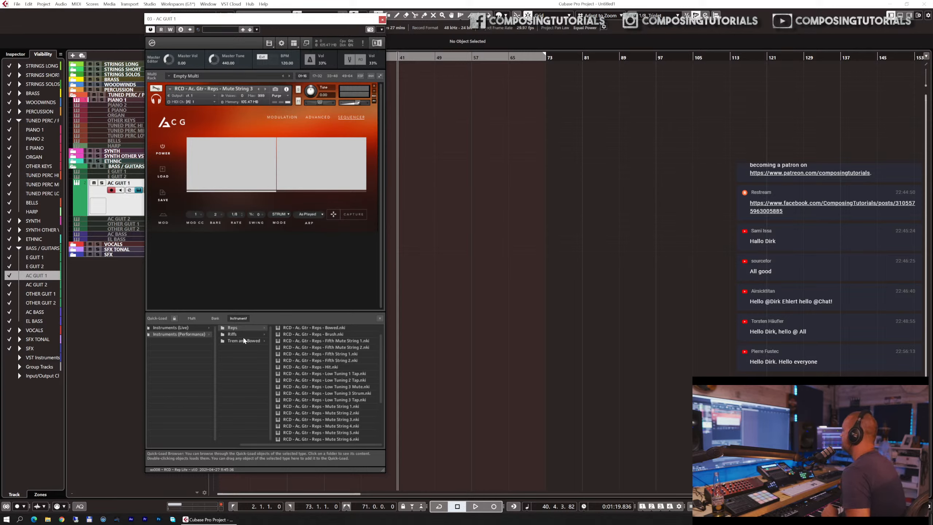
# - Add Reps - Mute String 3 from Instruments (Live) as a second instrument in the rack, and collapse and mute the first
pyautogui.hscroll(-2, 180, 335)
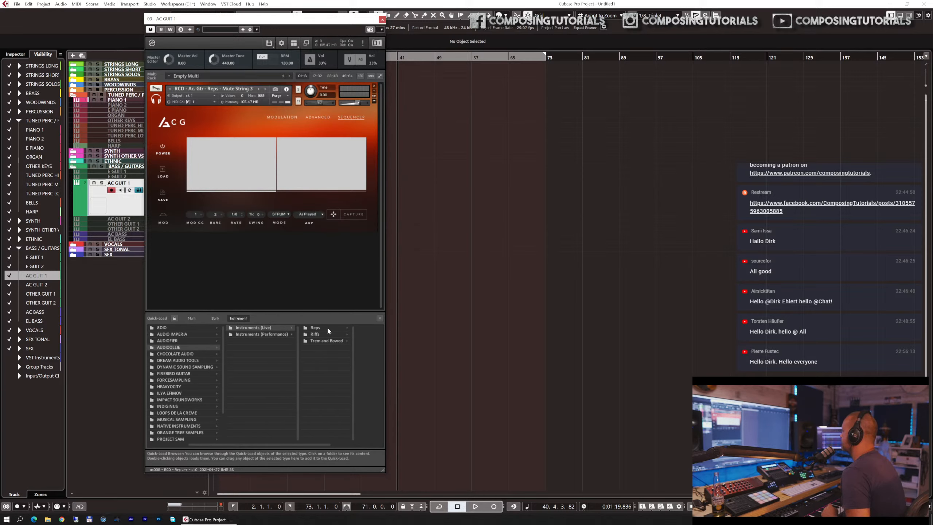
pyautogui.click(328, 328)
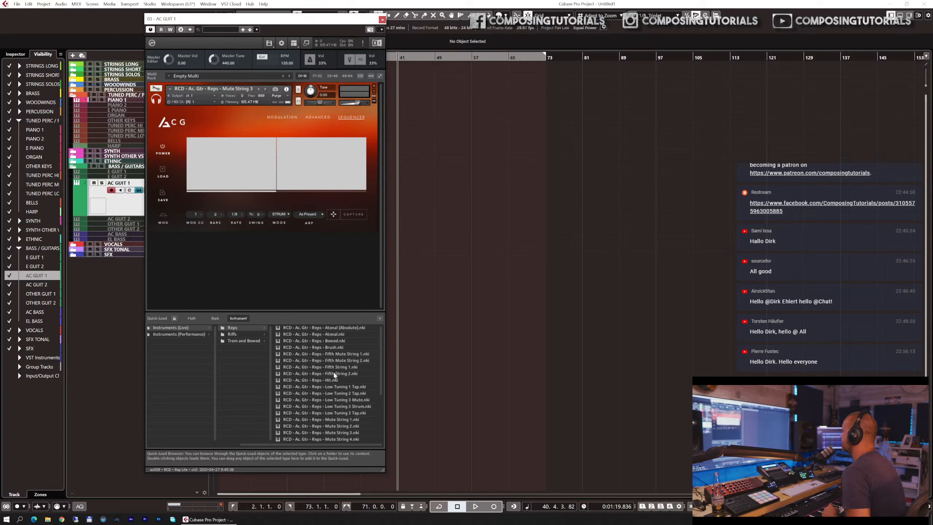
pyautogui.moveTo(349, 433); pyautogui.dragTo(277, 298)
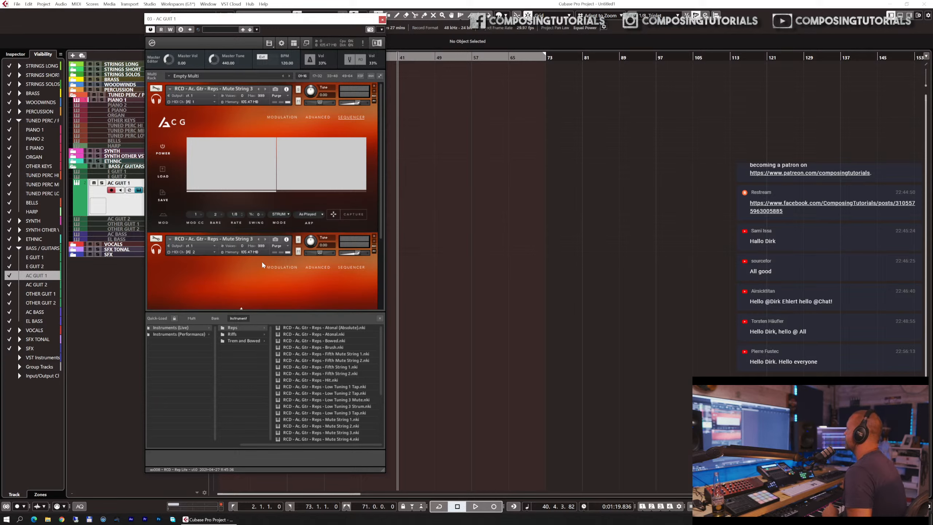
pyautogui.scroll(-1, 257, 246)
pyautogui.scroll(1, 188, 148)
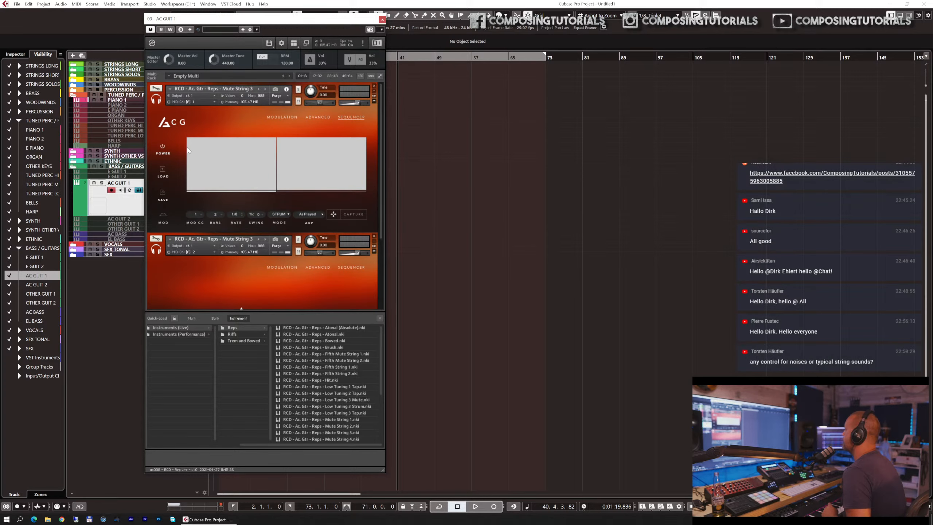
pyautogui.click(156, 99)
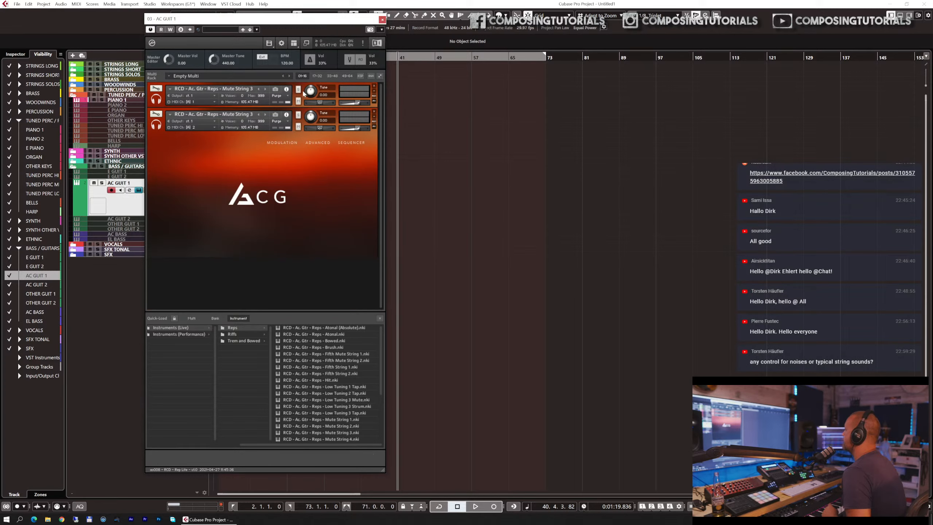
# - Set the second instrument's sequencer rate to 1/8 and its mode to Strum
pyautogui.click(347, 143)
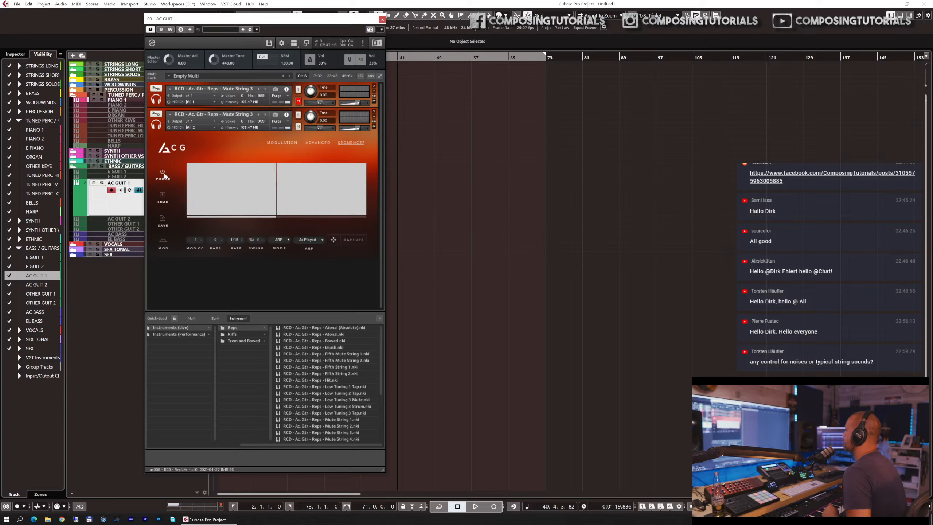
pyautogui.click(234, 239)
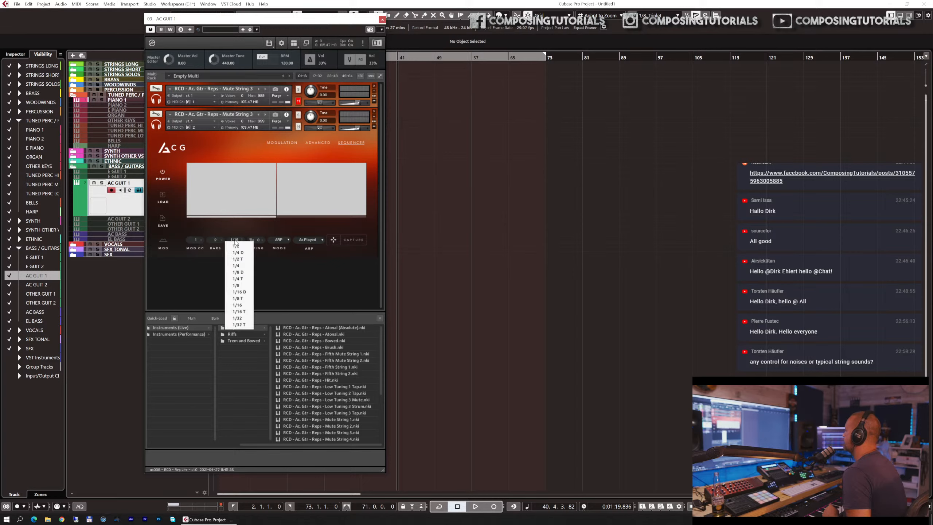
pyautogui.click(237, 285)
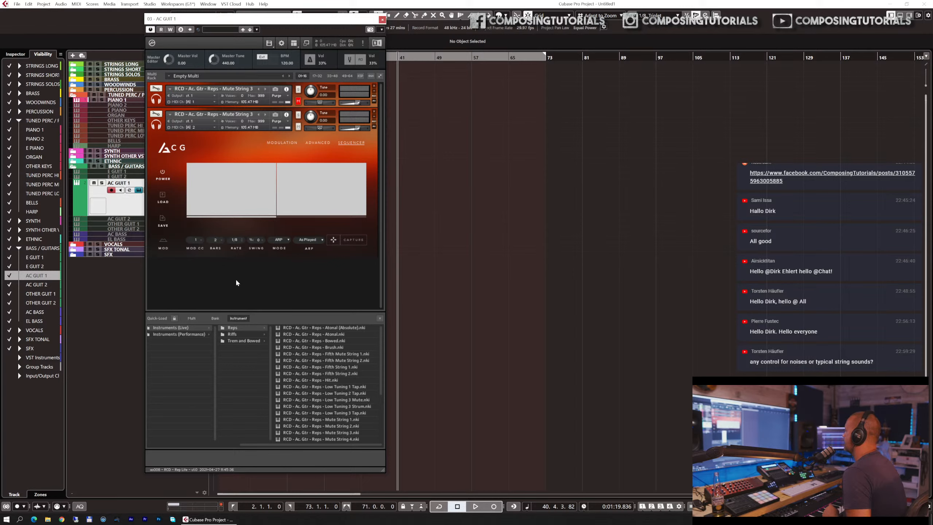
pyautogui.click(280, 239)
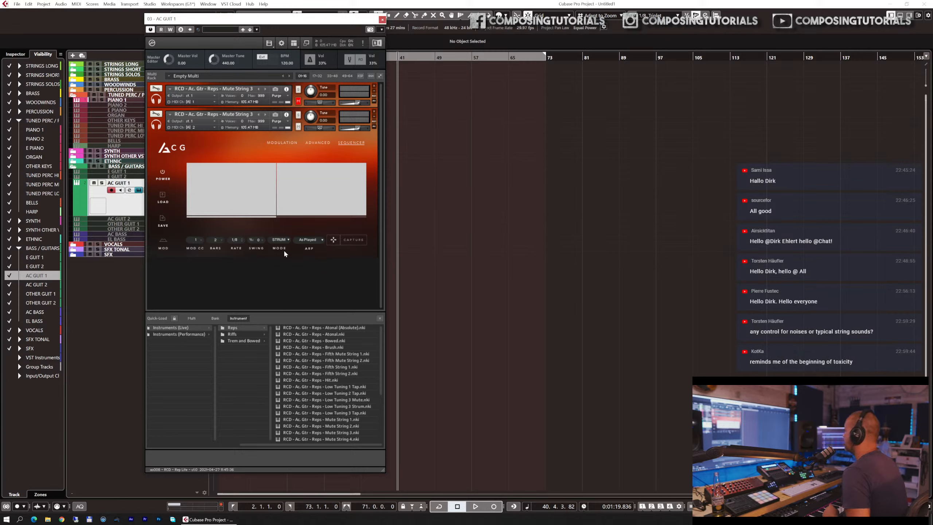
# - Assign the second instrument to MIDI channel 1 on Port A, and check its Advanced page before returning to the sequencer
pyautogui.click(214, 127)
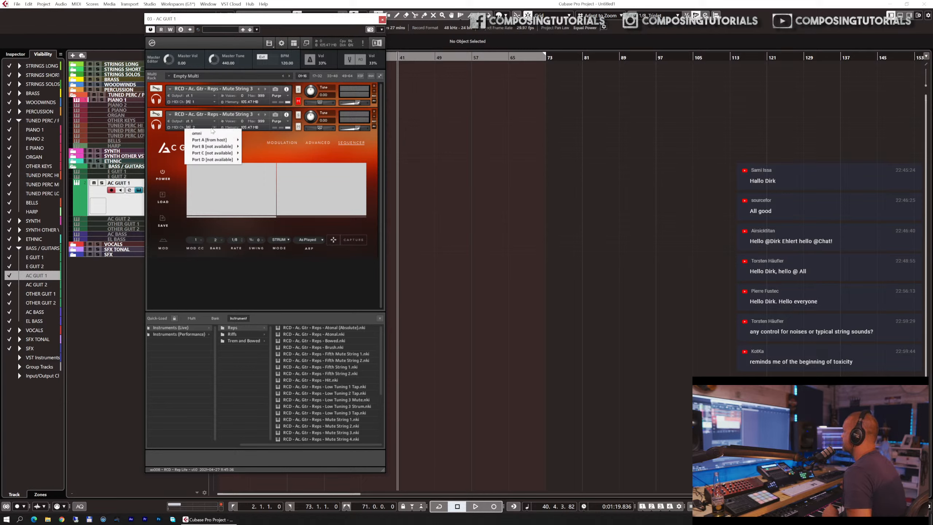
pyautogui.moveTo(225, 140)
pyautogui.click(256, 139)
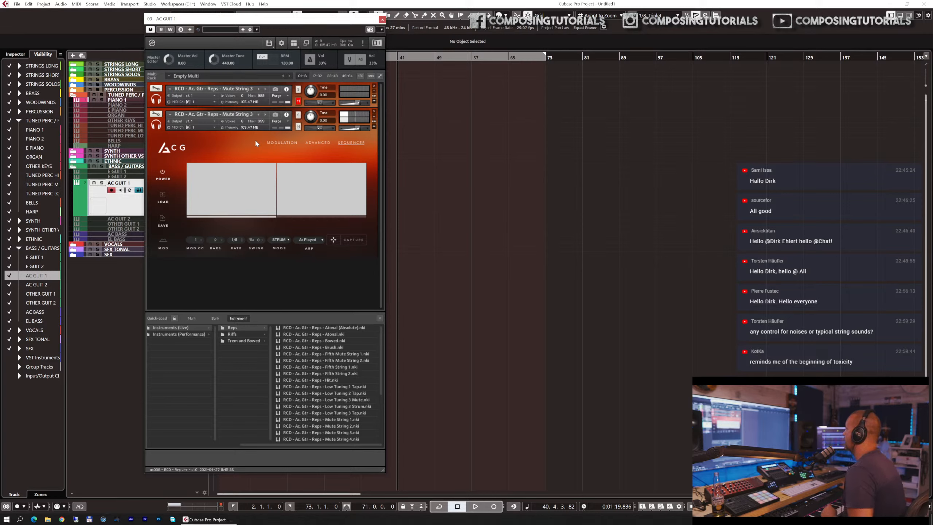
pyautogui.click(318, 143)
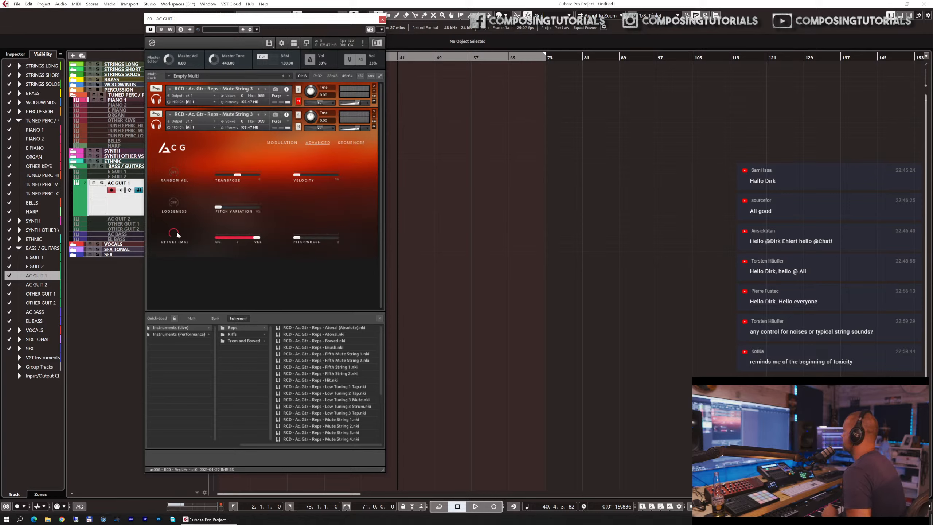
pyautogui.click(358, 143)
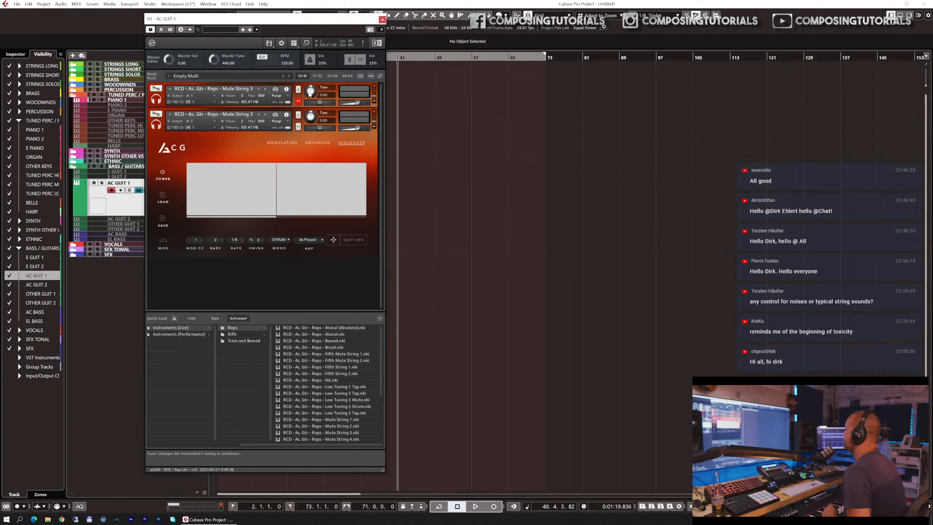
# - Expand the first instrument and remove the second Mute String 3 instrument from the rack without saving its changes
pyautogui.click(157, 99)
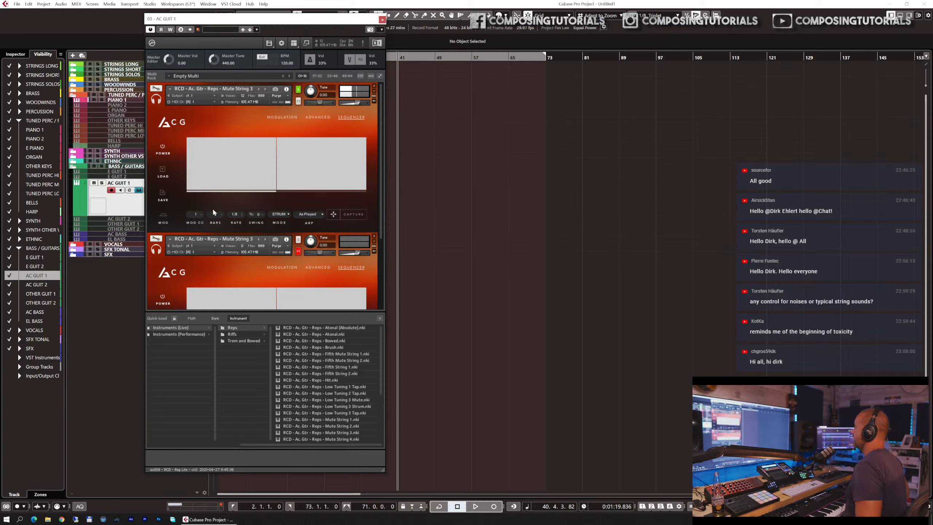
pyautogui.click(374, 235)
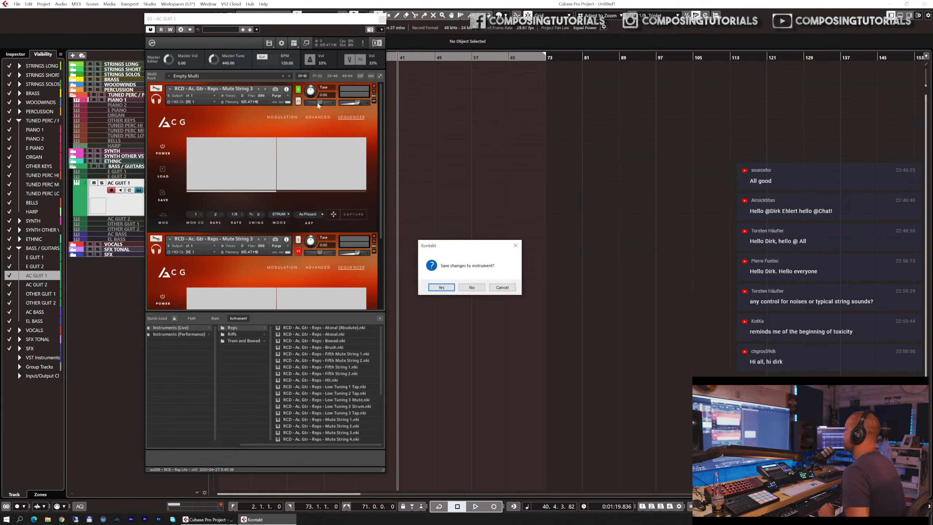
pyautogui.click(472, 287)
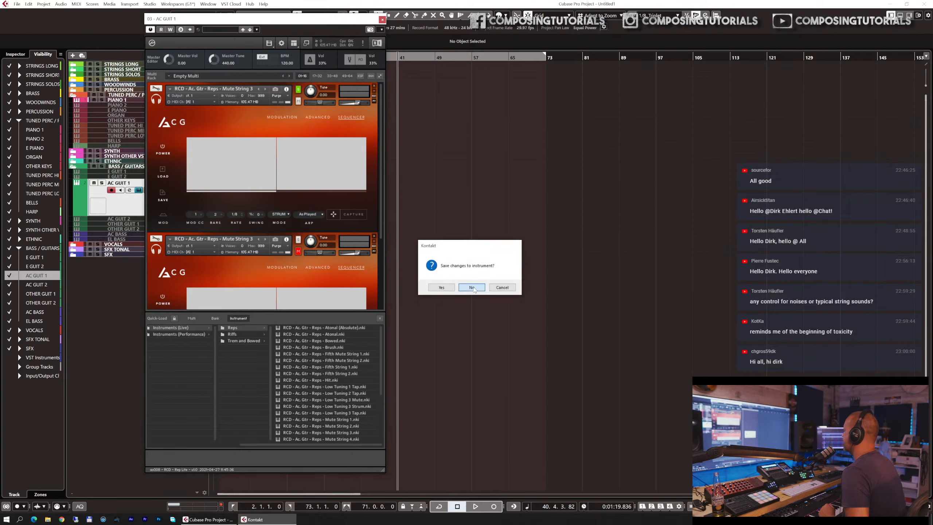
# - Turn off solo on the remaining Mute String 3 instrument and set its sequencer mode to ARP
pyautogui.click(299, 102)
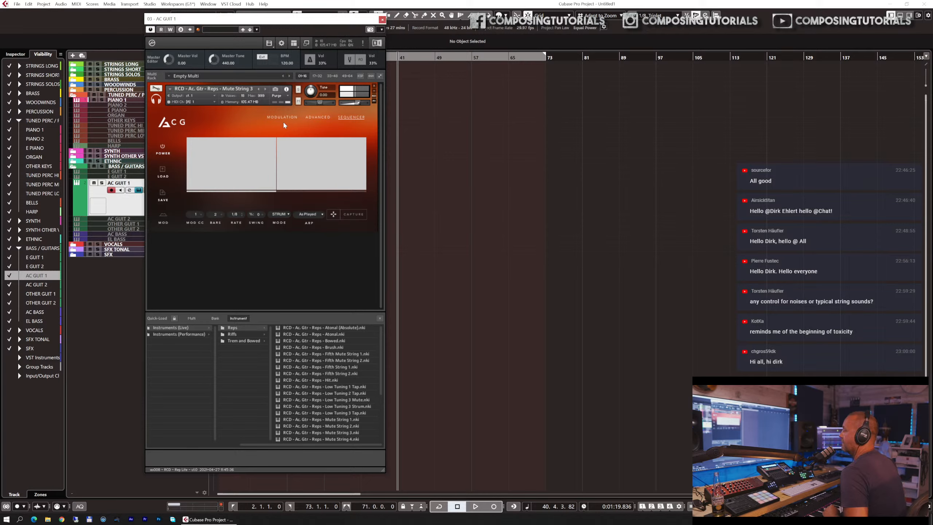
pyautogui.click(281, 214)
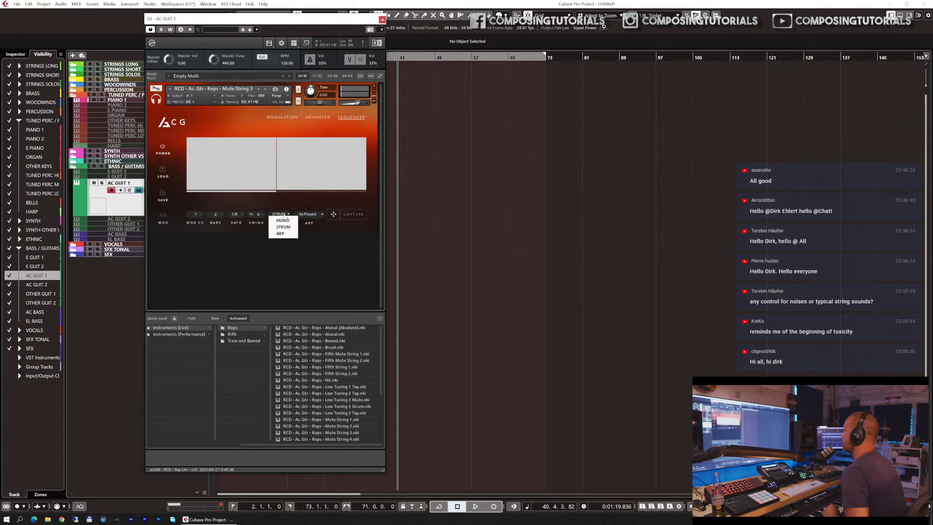
pyautogui.click(280, 234)
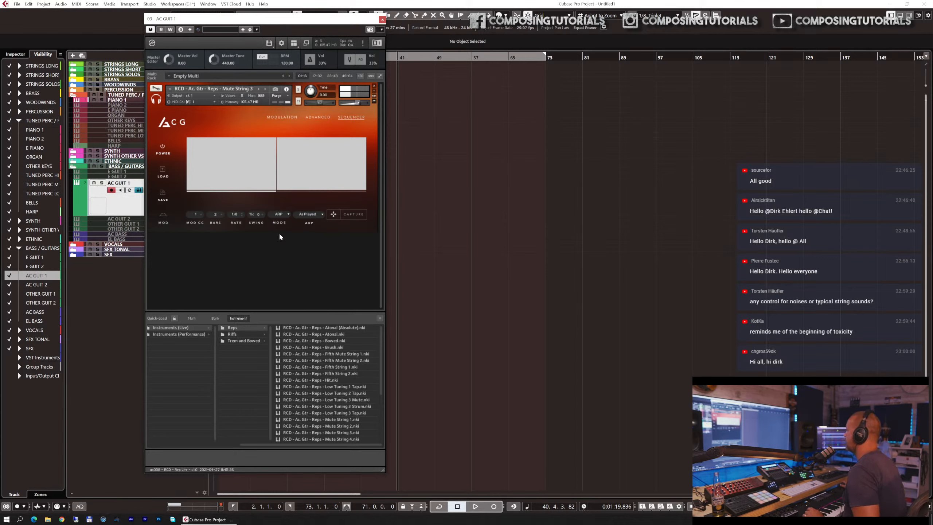
# - Set the Mute String 3 sequencer rate to 1/16 and hide the quick-load browser
pyautogui.click(232, 218)
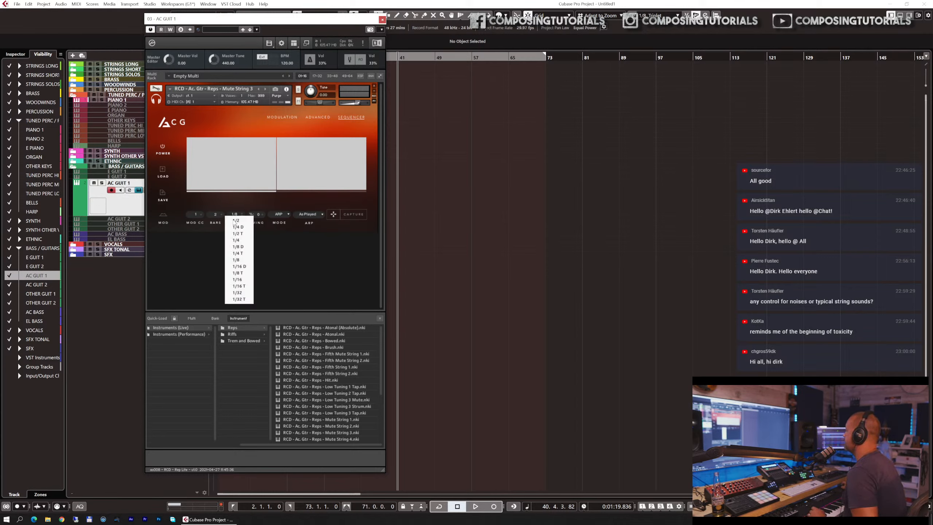
pyautogui.click(242, 281)
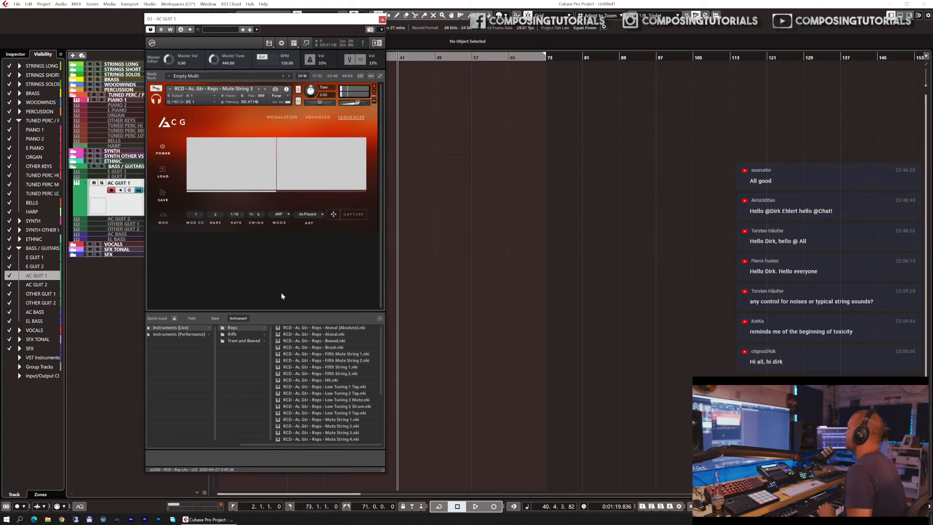
pyautogui.click(380, 318)
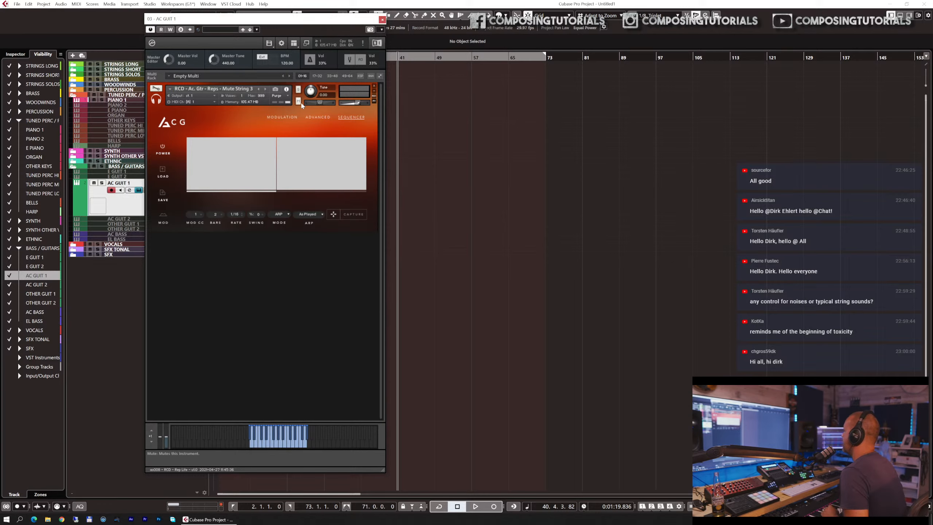
# - Audition the Reps patches Mute String 4, 5 and 6 and Pluck String 1, showing the last one's sequencer page
pyautogui.click(266, 89)
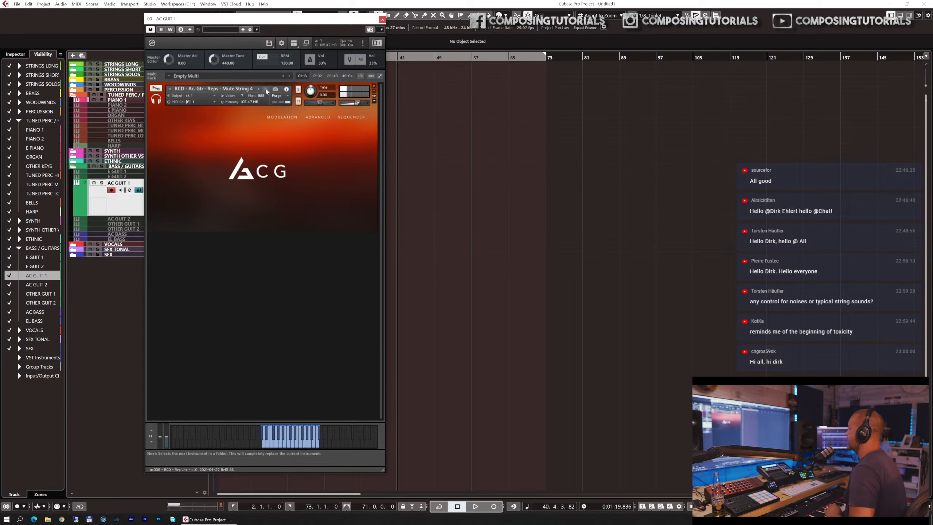
pyautogui.click(265, 89)
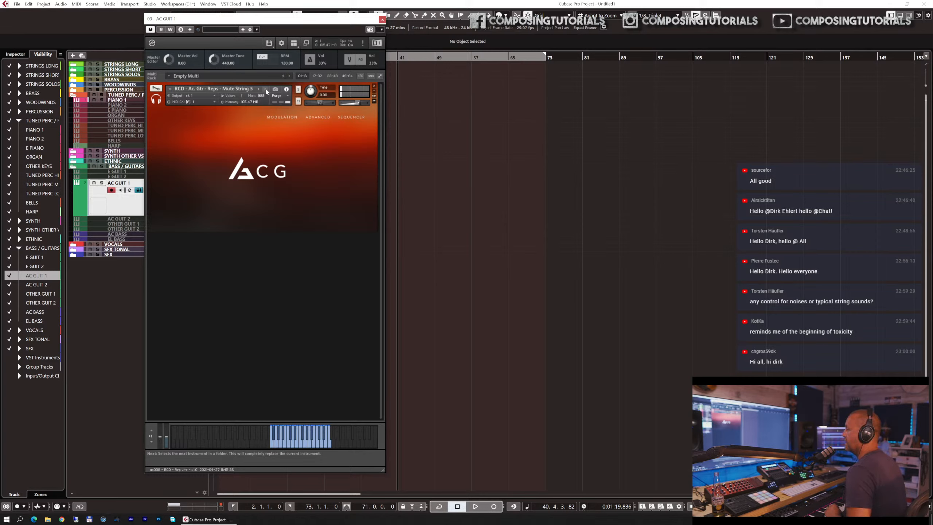
pyautogui.click(265, 89)
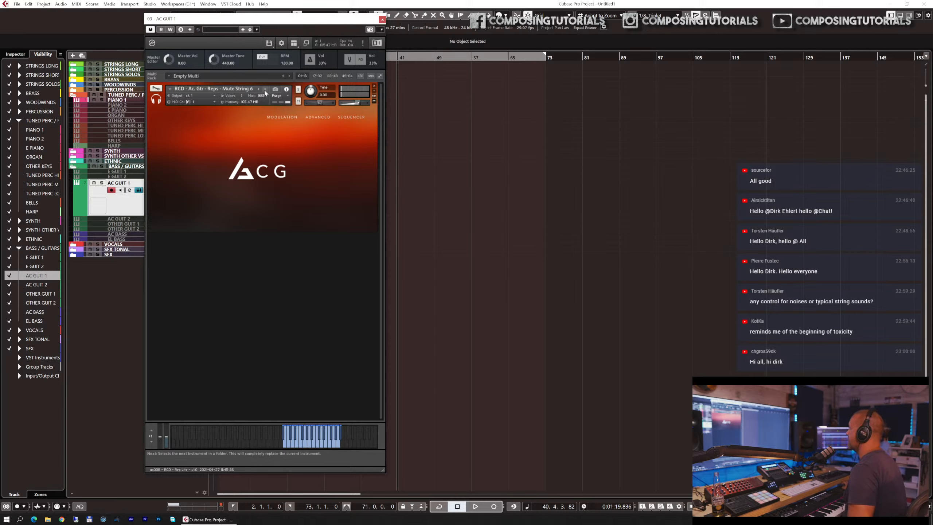
pyautogui.click(265, 90)
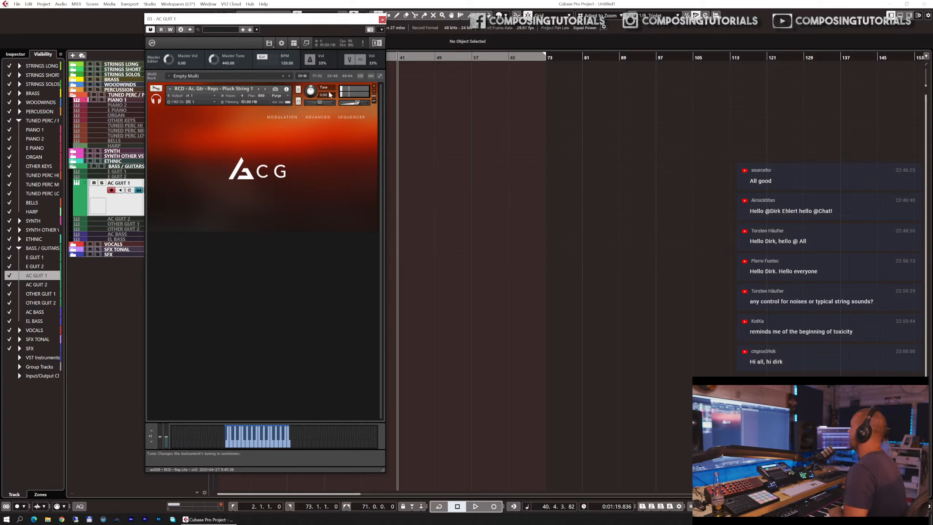
pyautogui.click(348, 120)
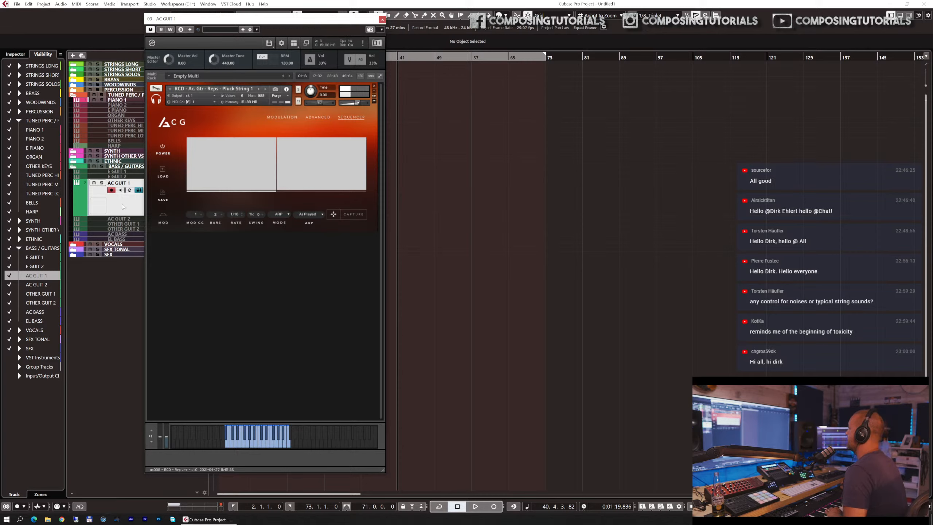
# - Advance to the Pluck String 4 patch and set its sequencer to 7 bars with varied bar heights
pyautogui.click(266, 89)
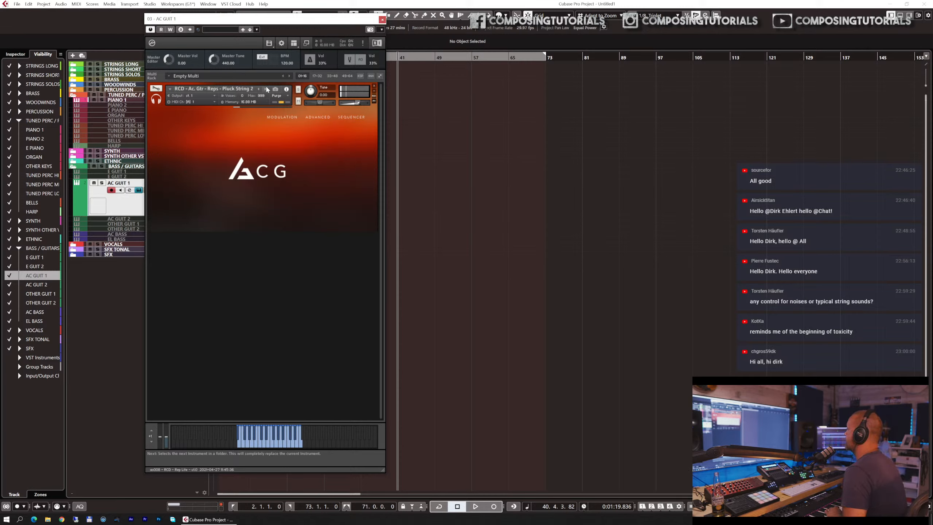
pyautogui.click(266, 89)
pyautogui.click(266, 89)
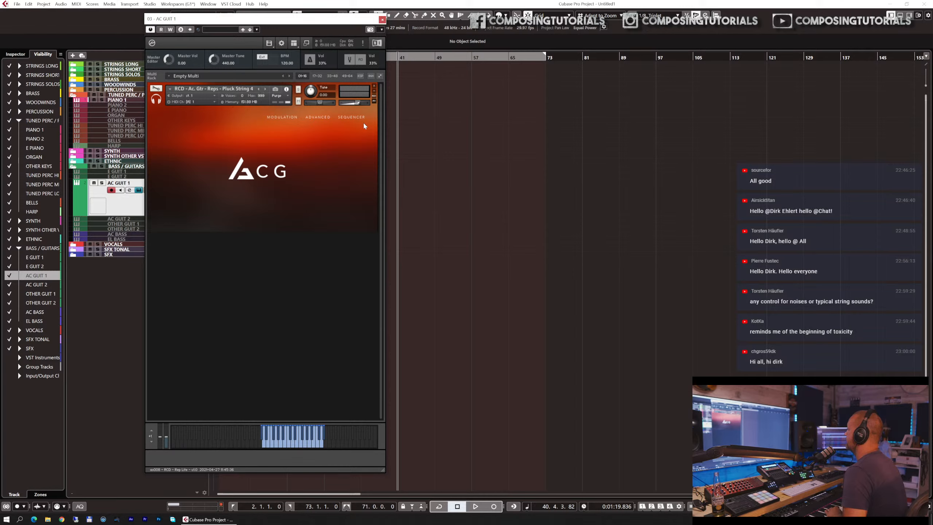
pyautogui.click(353, 117)
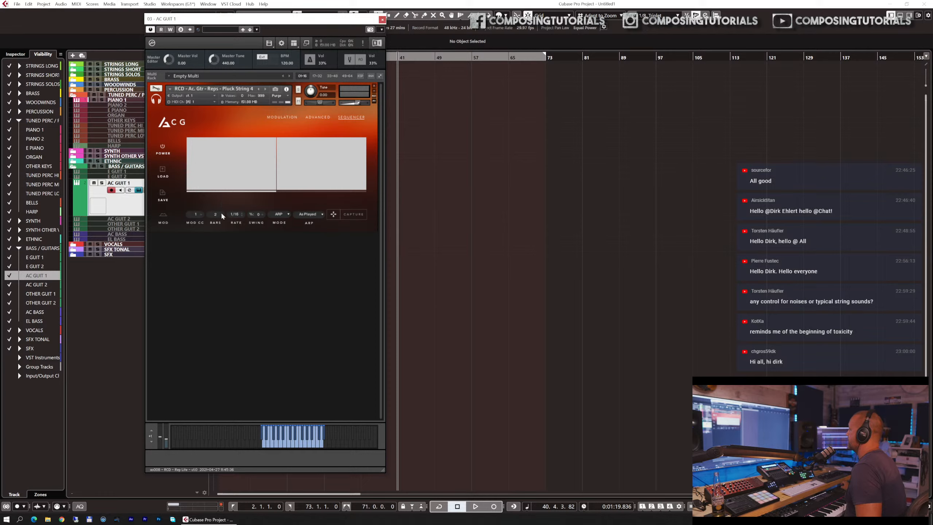
pyautogui.moveTo(213, 214); pyautogui.dragTo(217, 198)
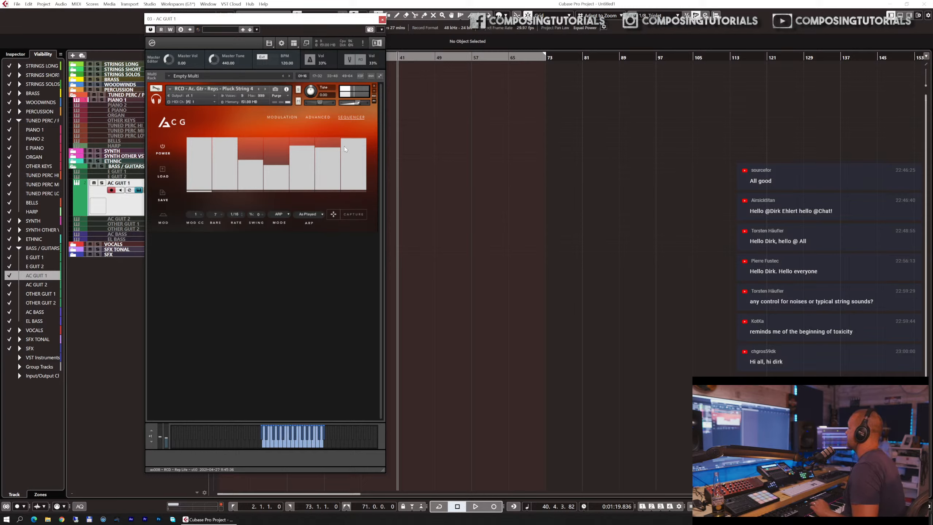
# - Load the Pluck String 5 patch and raise its instrument volume to the maximum, keeping the AC GUIT 1 instrument window open
pyautogui.click(266, 89)
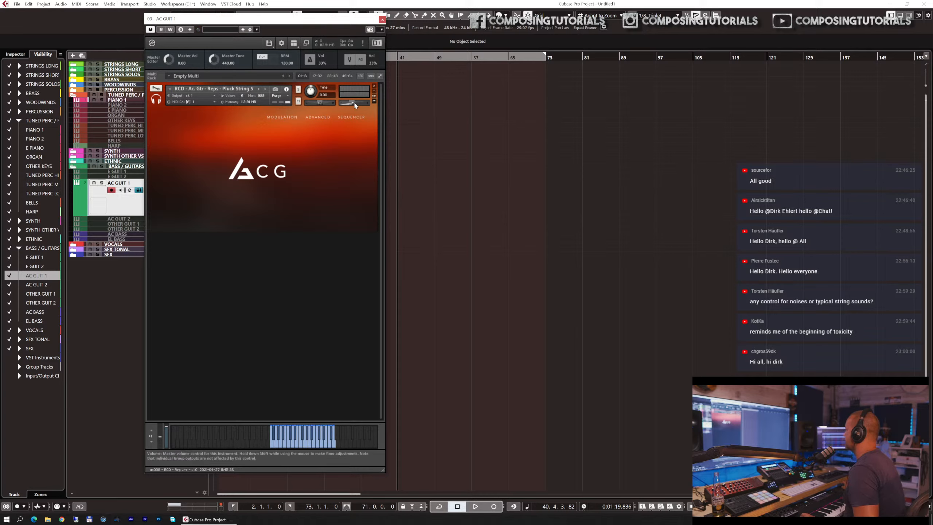
pyautogui.moveTo(355, 102); pyautogui.dragTo(452, 98)
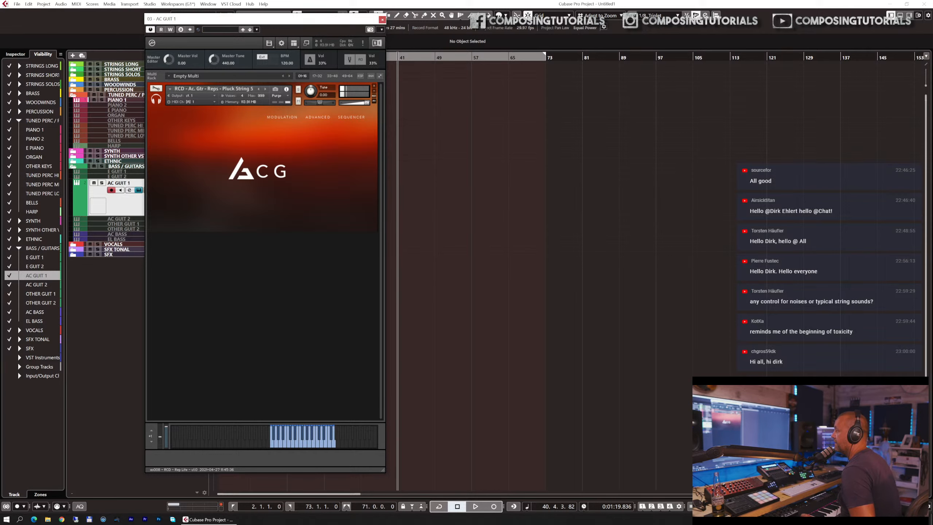
pyautogui.hotkey('ctrl', 'w')
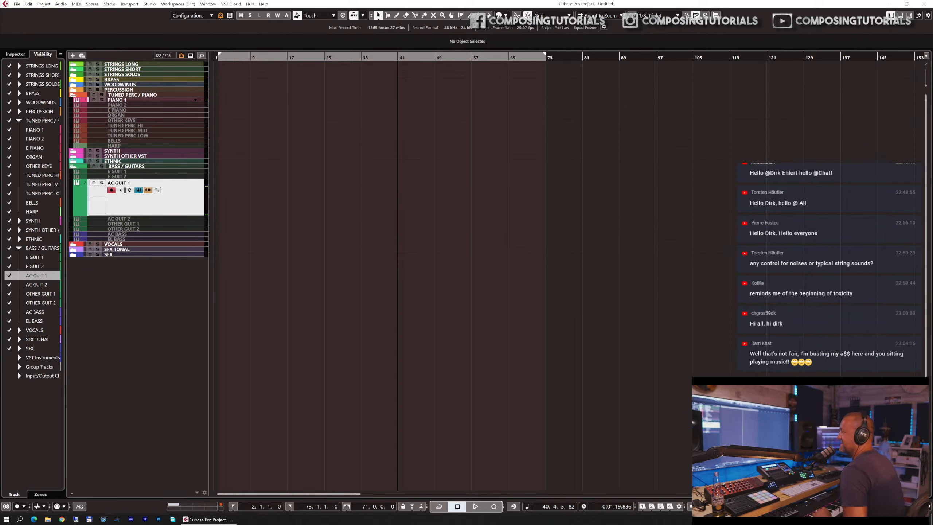
pyautogui.click(179, 194)
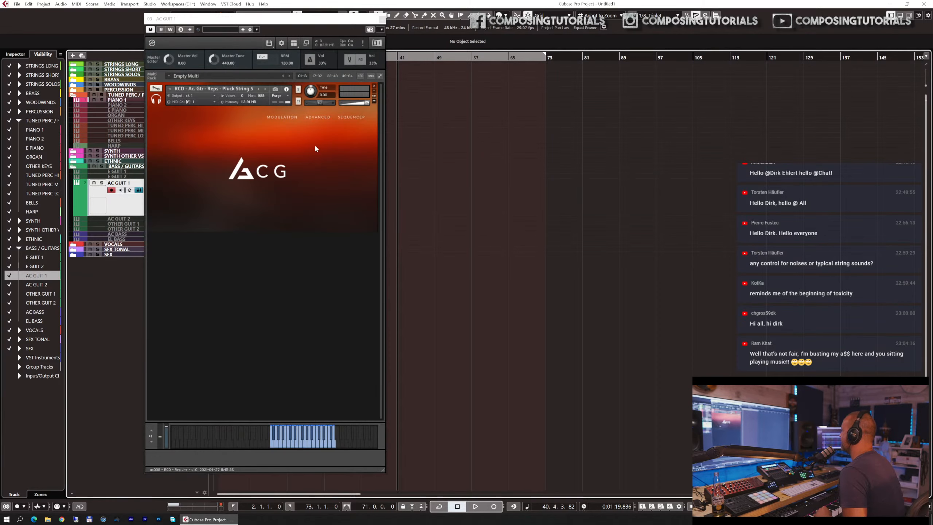
# - Advance through Pluck String 6 and Staccatos to the Sticks patch, and turn up its Offset (ms) on the Advanced page
pyautogui.click(265, 89)
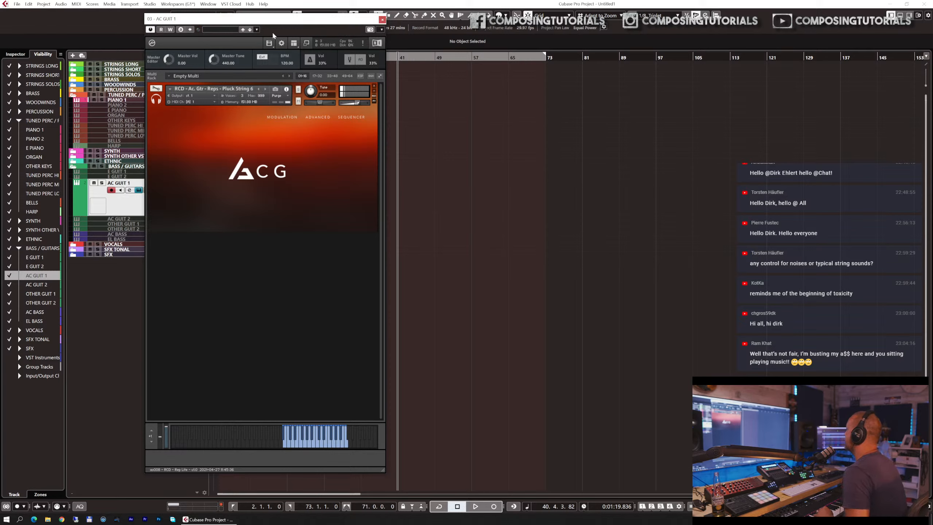
pyautogui.click(265, 89)
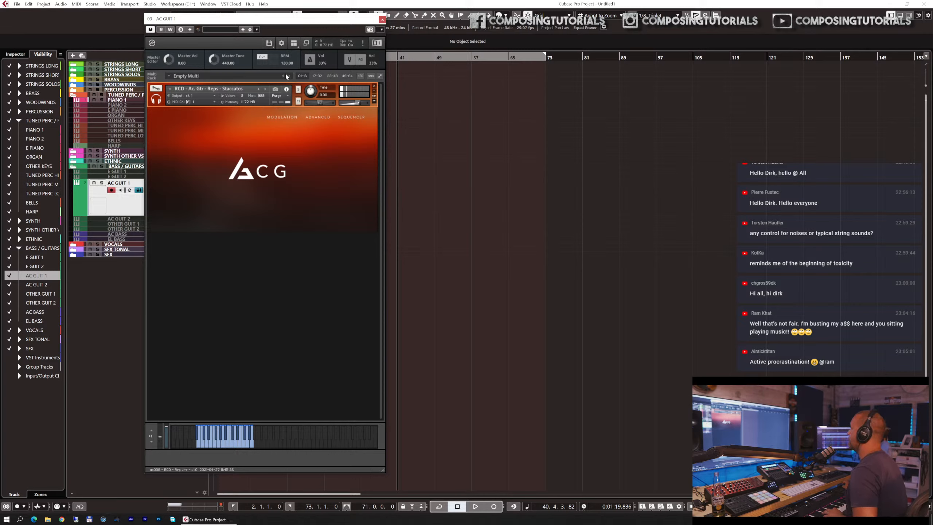
pyautogui.click(266, 89)
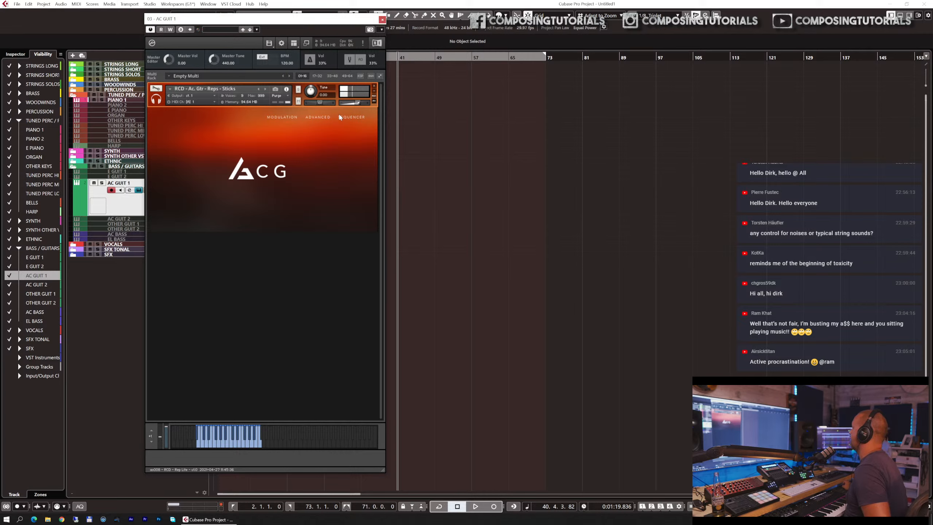
pyautogui.click(327, 118)
pyautogui.moveTo(170, 210); pyautogui.dragTo(189, 80)
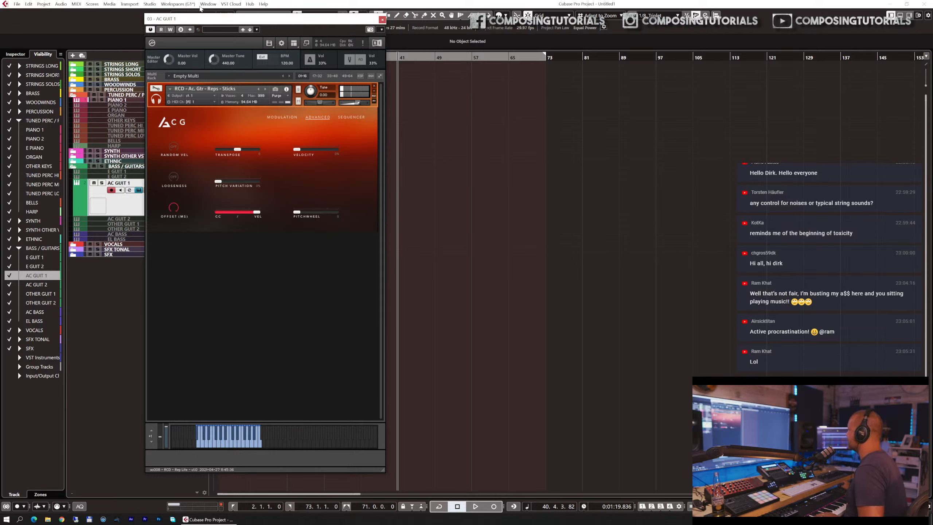
# - Audition the Reps patches Tap, Atonal (Absolute), Atonal and Bowed
pyautogui.click(265, 90)
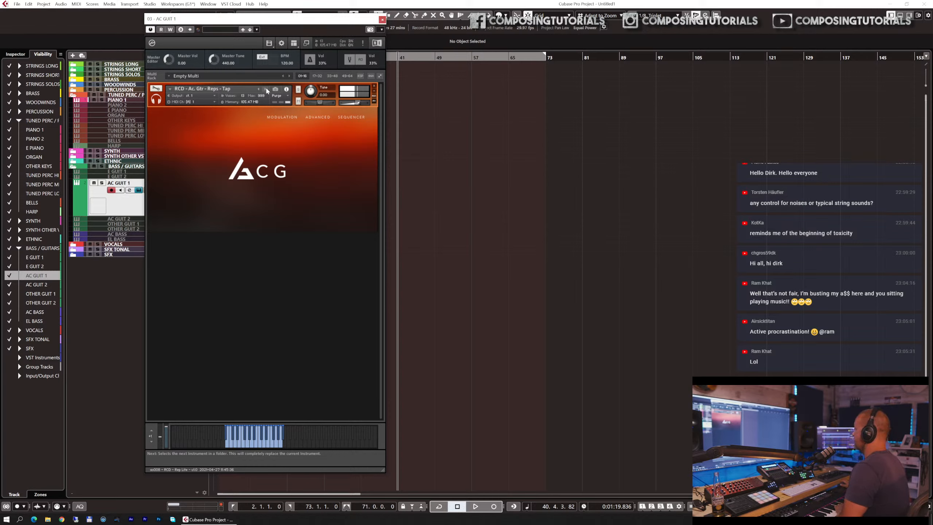
pyautogui.click(266, 89)
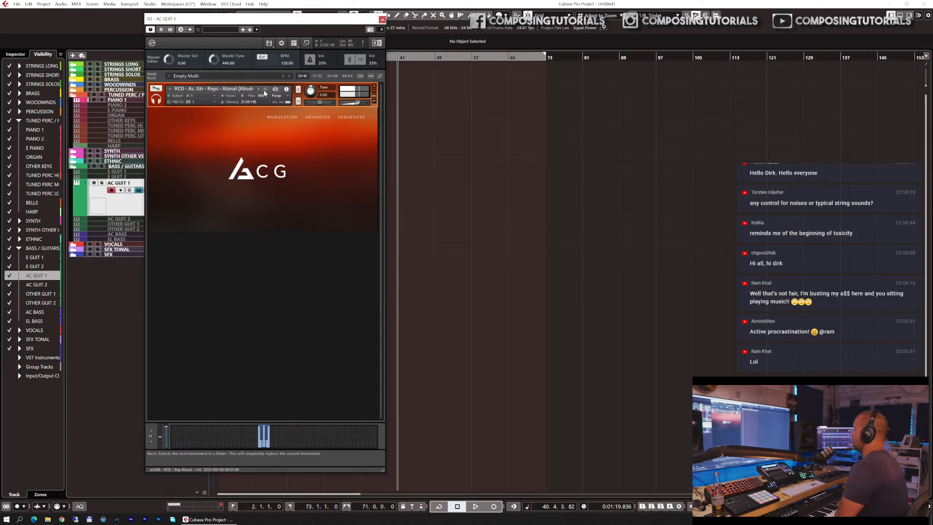
pyautogui.click(266, 90)
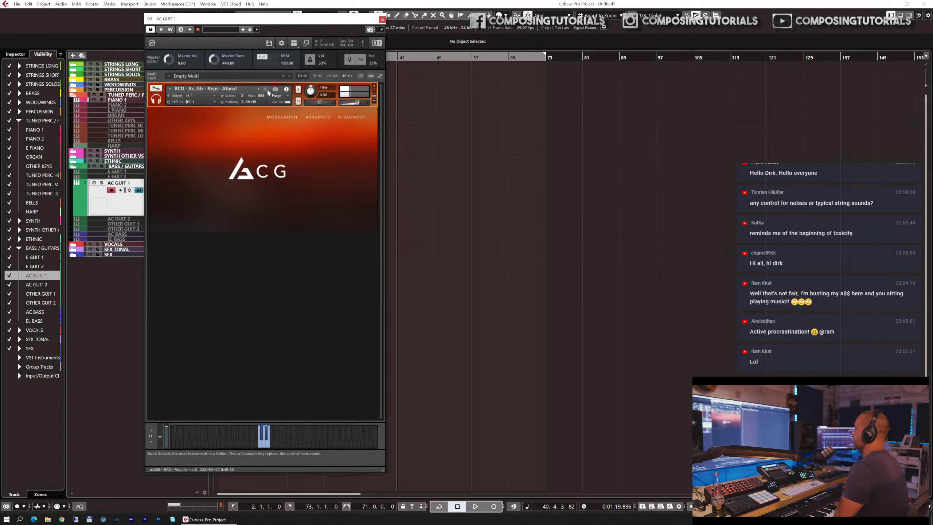
pyautogui.click(266, 90)
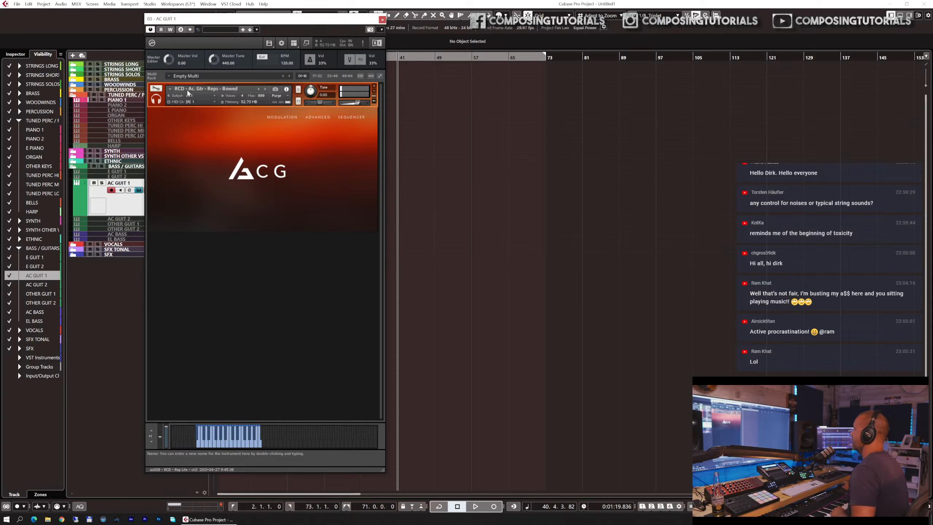
# - Load the AUDIOOLLIE Performance riff 120 - Atonal Brush 01 and audition the two Atonal riff patches that follow it
pyautogui.click(169, 92)
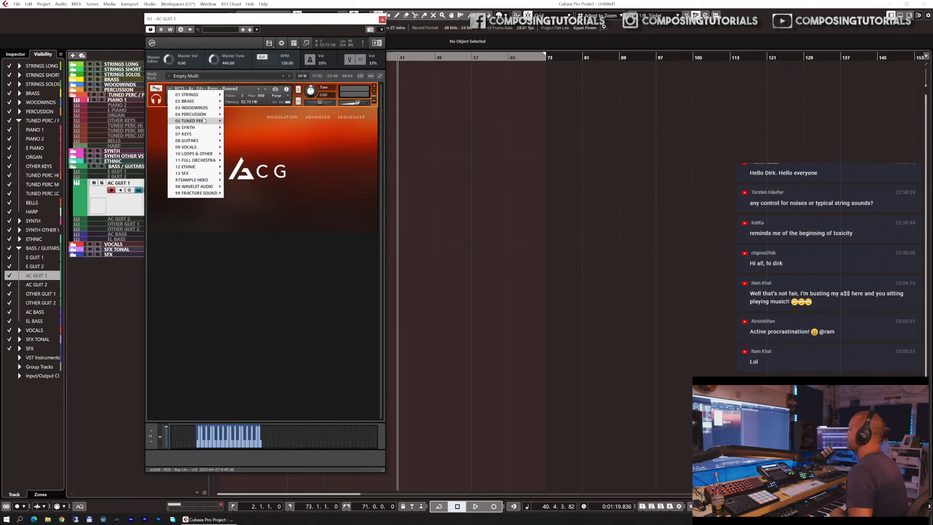
pyautogui.moveTo(204, 121)
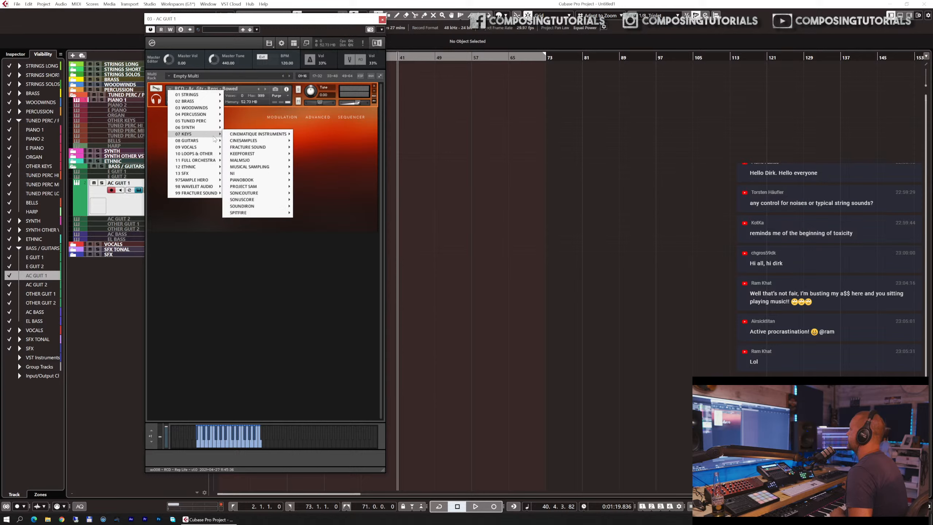
pyautogui.moveTo(214, 140)
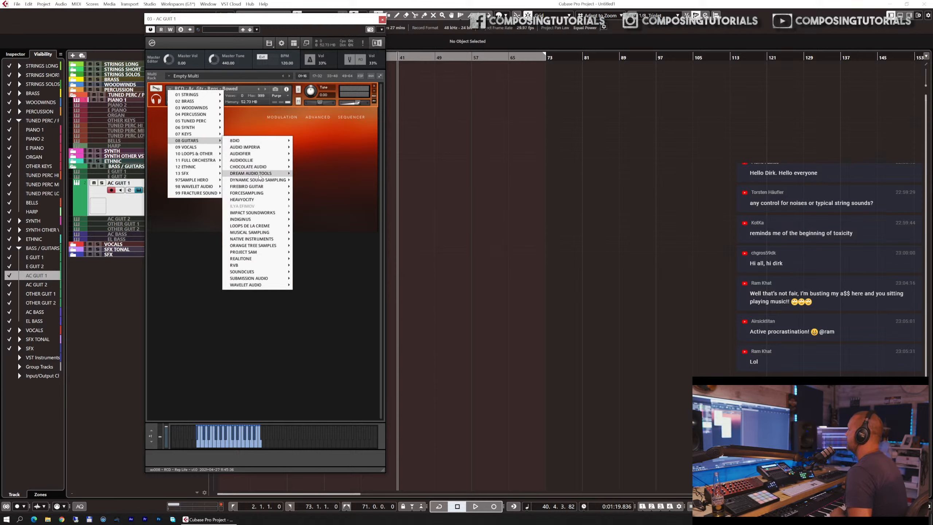
pyautogui.moveTo(261, 176)
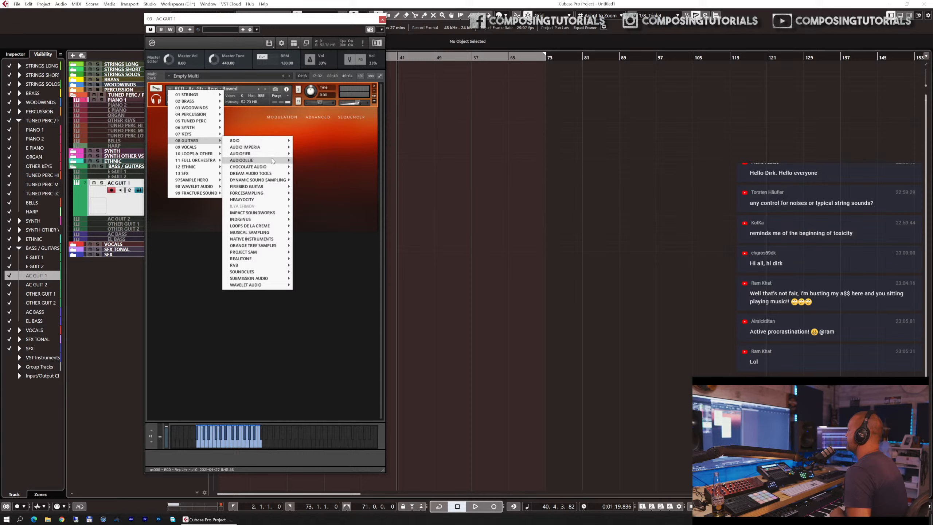
pyautogui.moveTo(273, 161)
pyautogui.moveTo(313, 168)
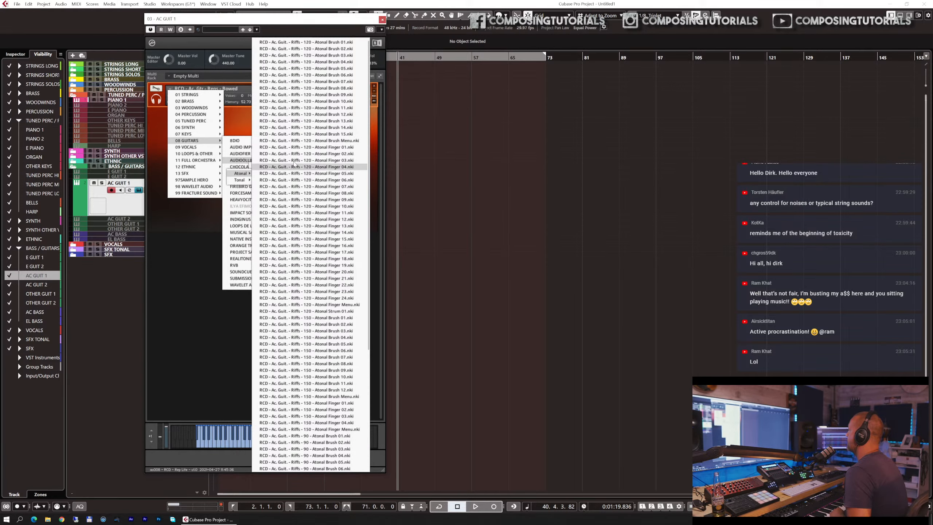
pyautogui.click(322, 44)
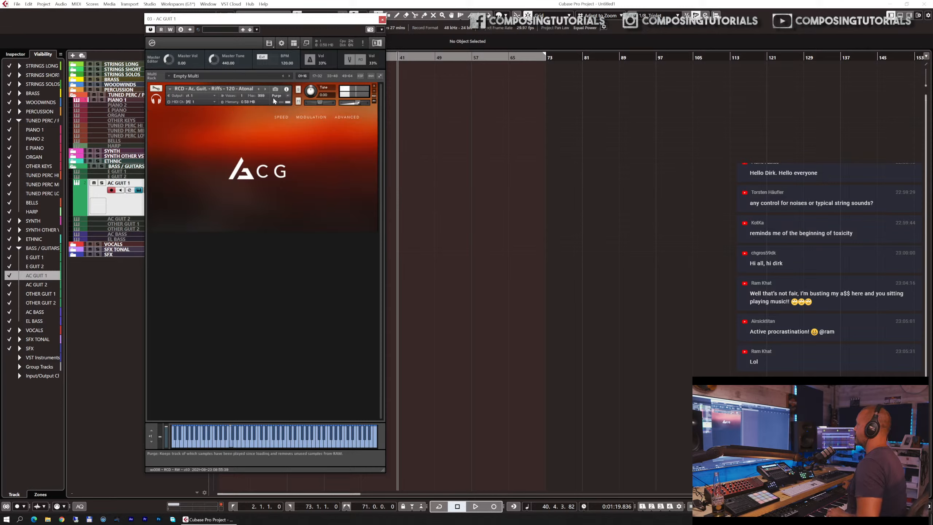
pyautogui.click(265, 89)
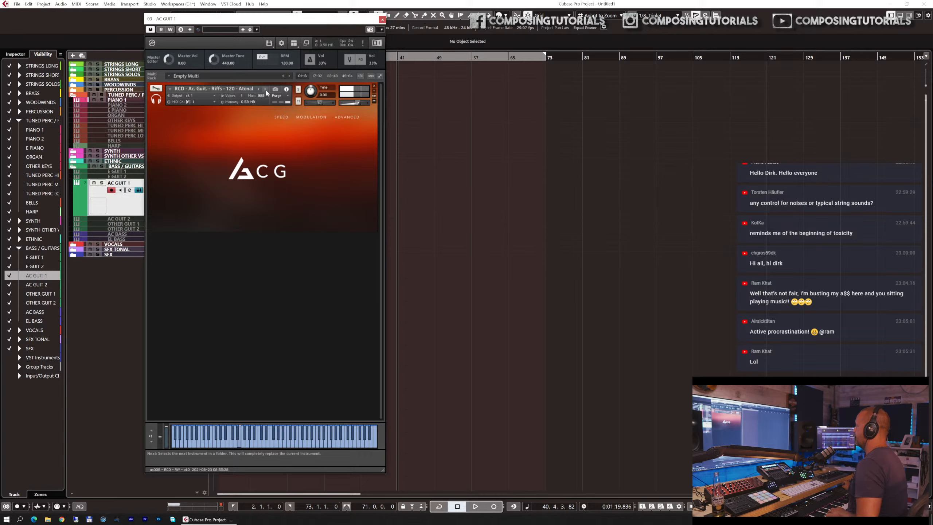
pyautogui.click(266, 90)
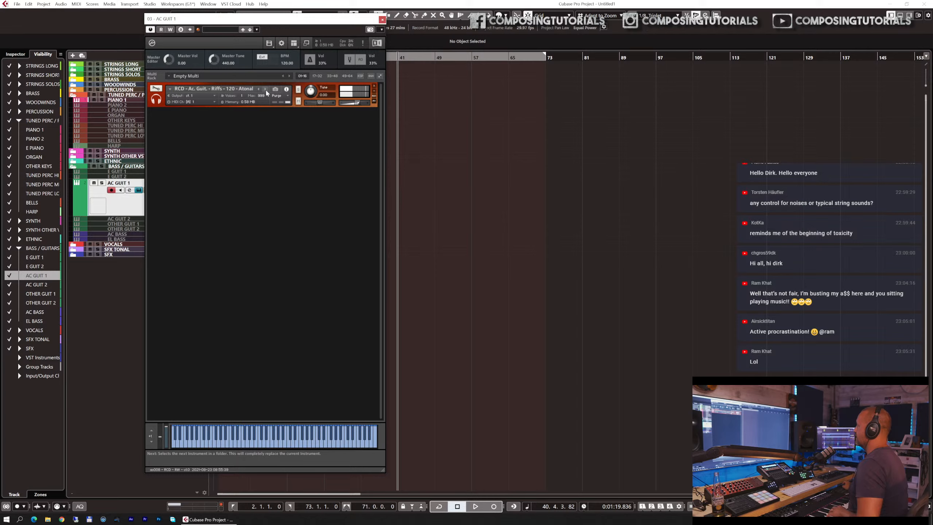
# - Load the riff patch 120 - Atonal Brush Menu from AUDIOOLLIE's Instruments (Performance), Riffs, Atonal folder
pyautogui.click(170, 89)
pyautogui.moveTo(212, 139)
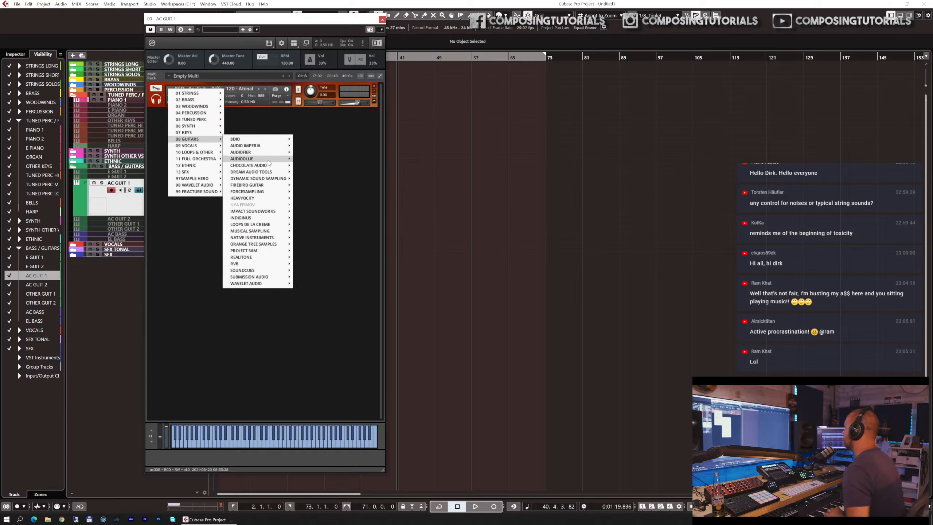
pyautogui.moveTo(271, 159)
pyautogui.moveTo(318, 167)
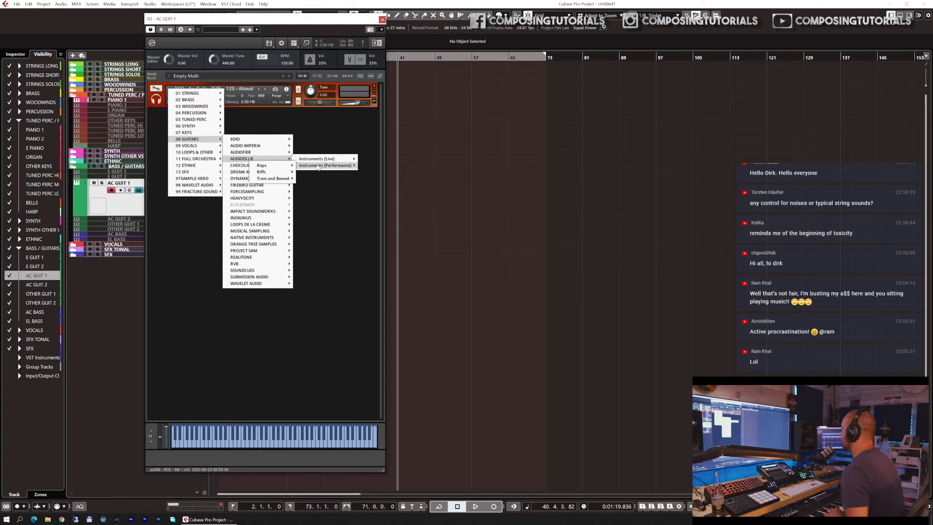
pyautogui.moveTo(286, 173)
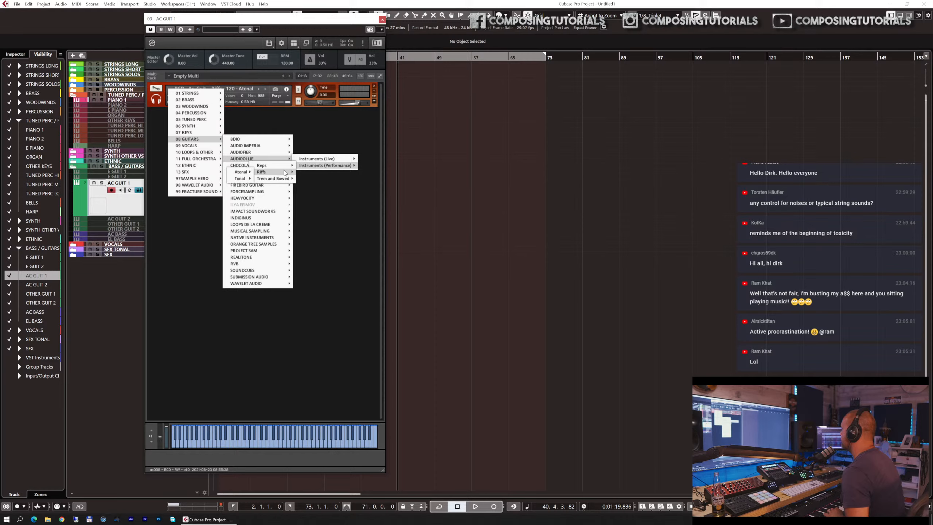
pyautogui.moveTo(246, 175)
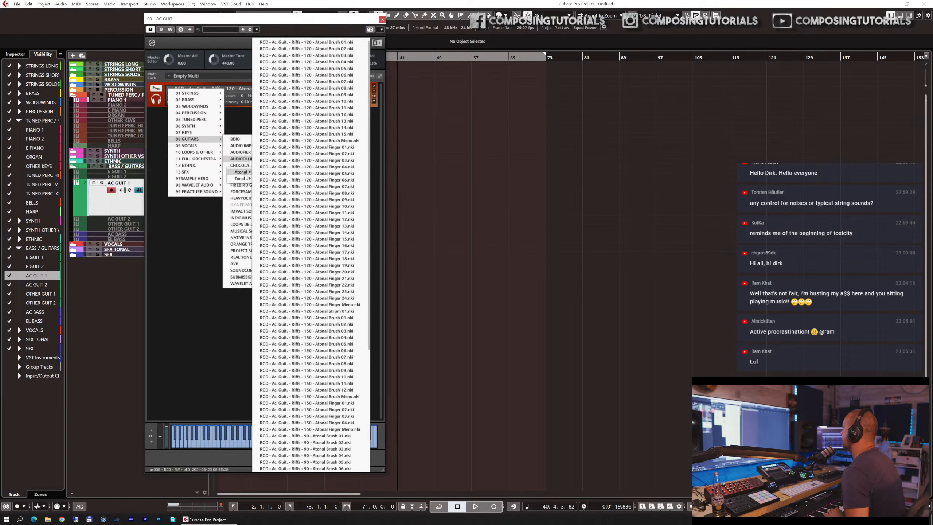
pyautogui.click(312, 141)
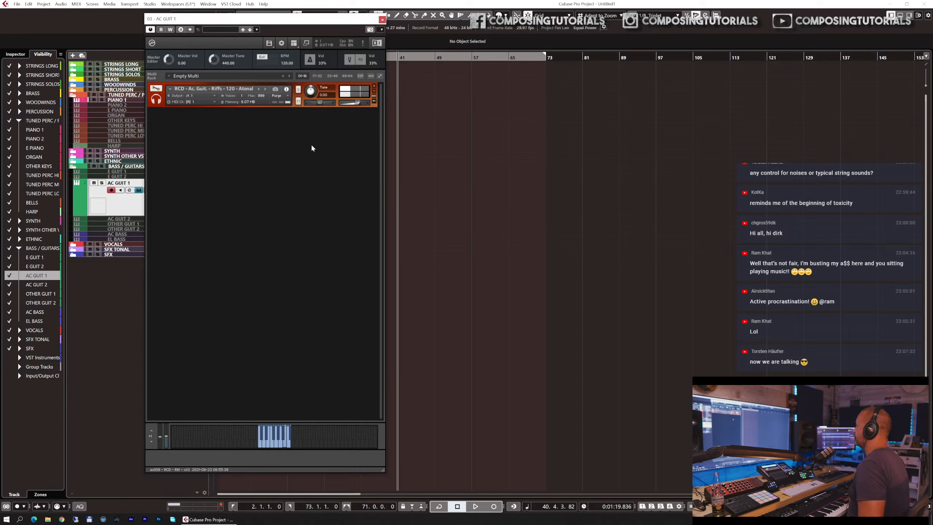
# - Create a RIFF MENUS folder under AUDIOOLLIE's Instruments (Performance) in the Quick-Load browser
pyautogui.rightClick(291, 207)
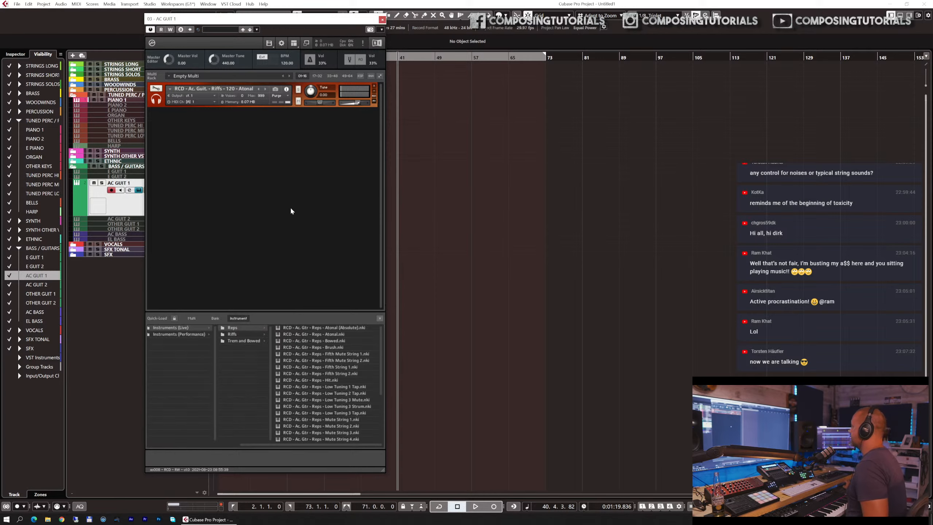
pyautogui.click(242, 334)
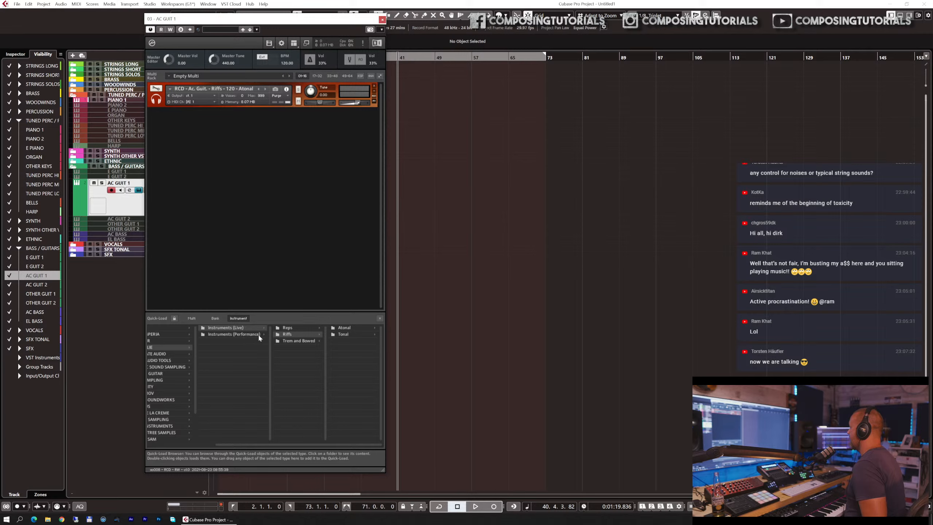
pyautogui.rightClick(282, 350)
pyautogui.click(294, 354)
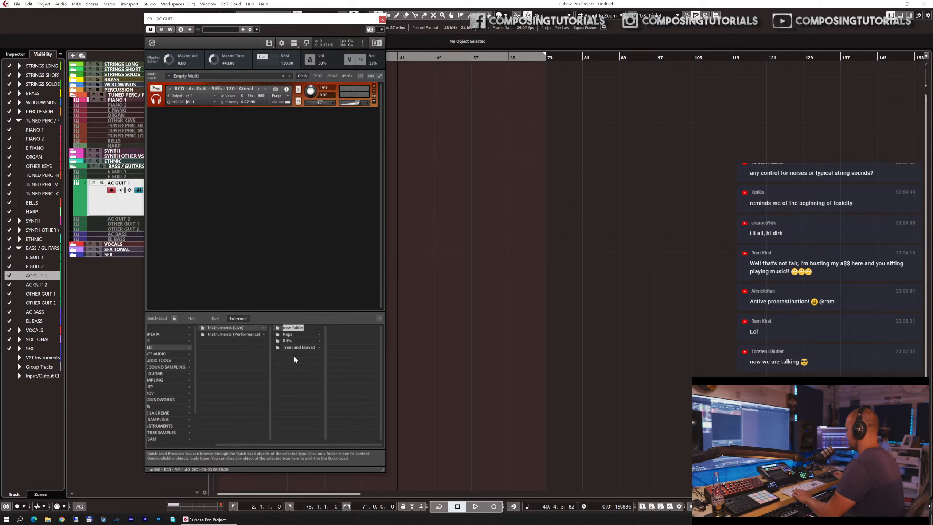
pyautogui.write('MENUS')
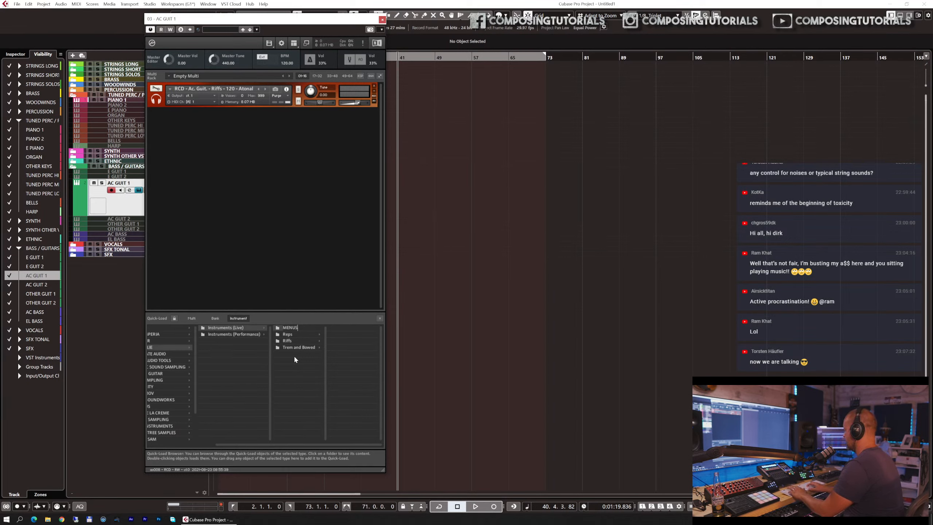
pyautogui.press('Home')
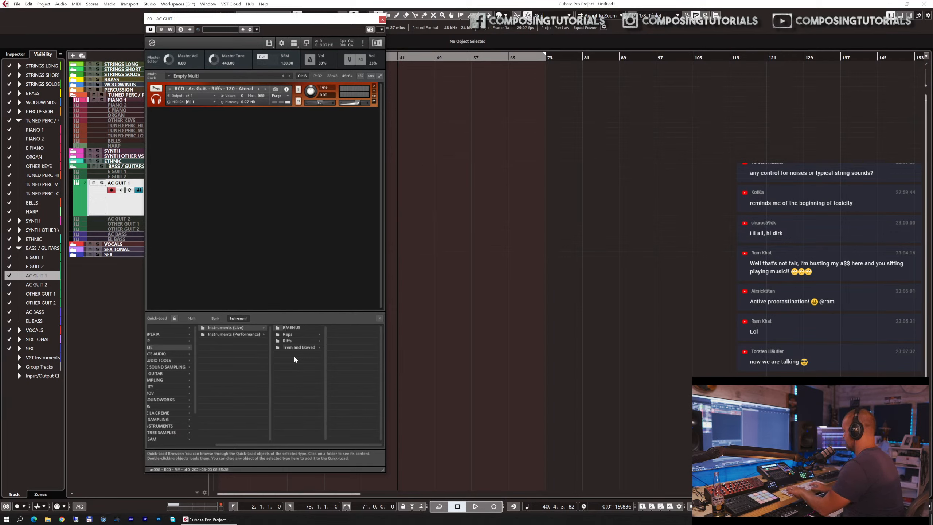
pyautogui.write('RIFF')
pyautogui.press('Return')
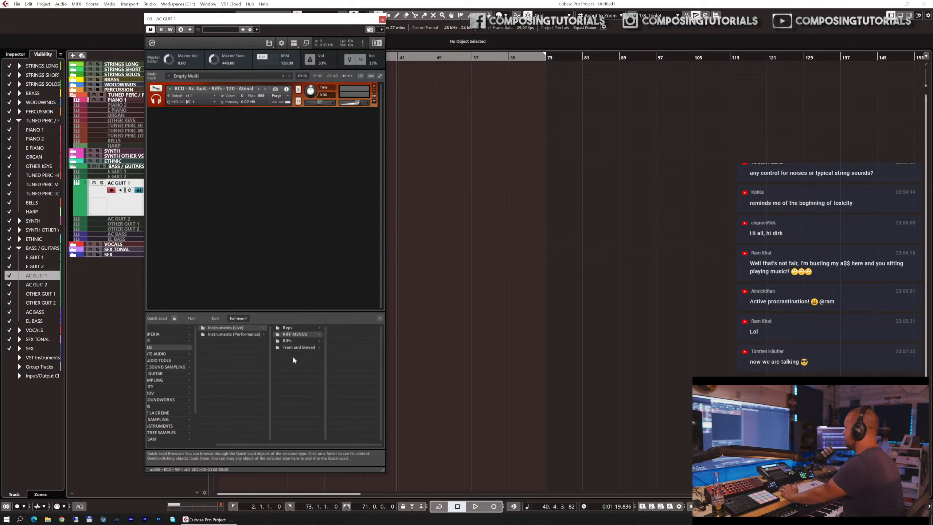
# - Move the 120 - Atonal Brush Menu patch from the Atonal riffs into the RIFF MENUS folder and close the Quick-Load browser
pyautogui.click(262, 334)
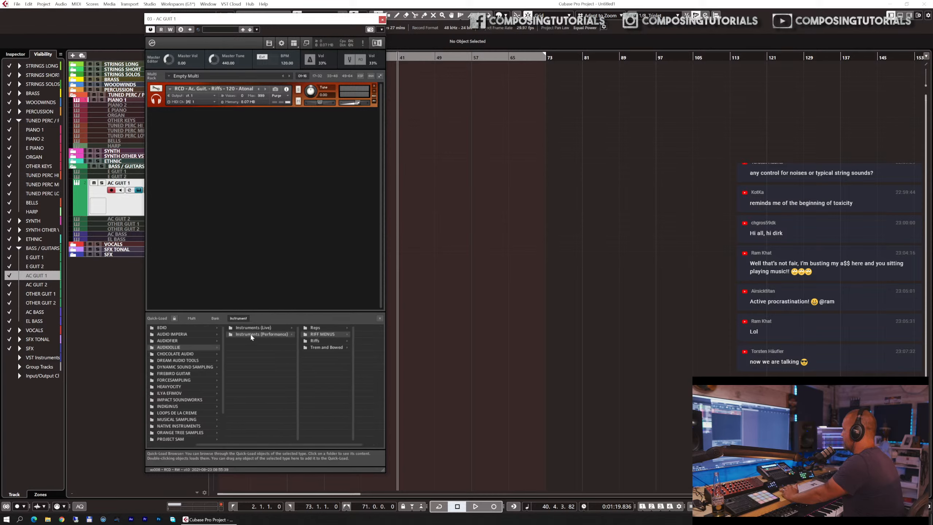
pyautogui.click(330, 338)
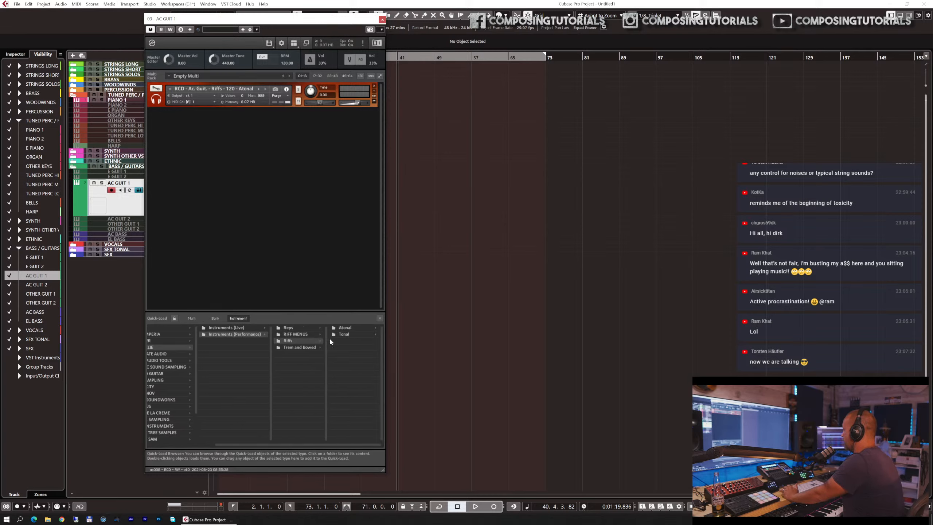
pyautogui.click(349, 330)
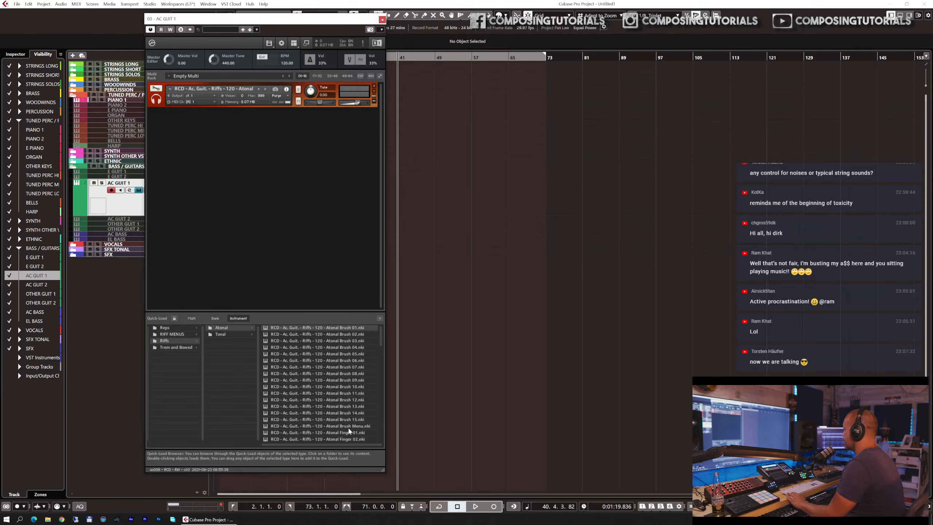
pyautogui.moveTo(348, 428)
pyautogui.mouseDown()
pyautogui.moveTo(187, 337)
pyautogui.moveTo(301, 335)
pyautogui.mouseUp()
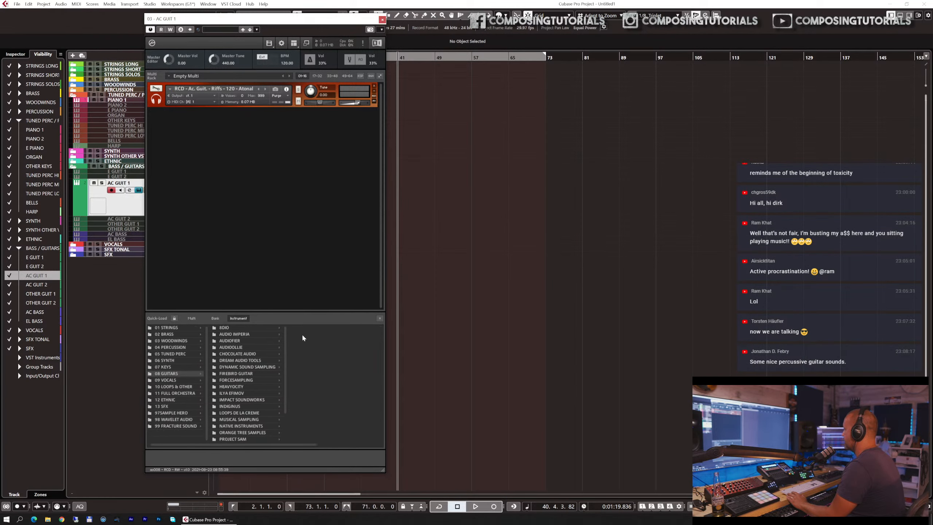
pyautogui.click(380, 318)
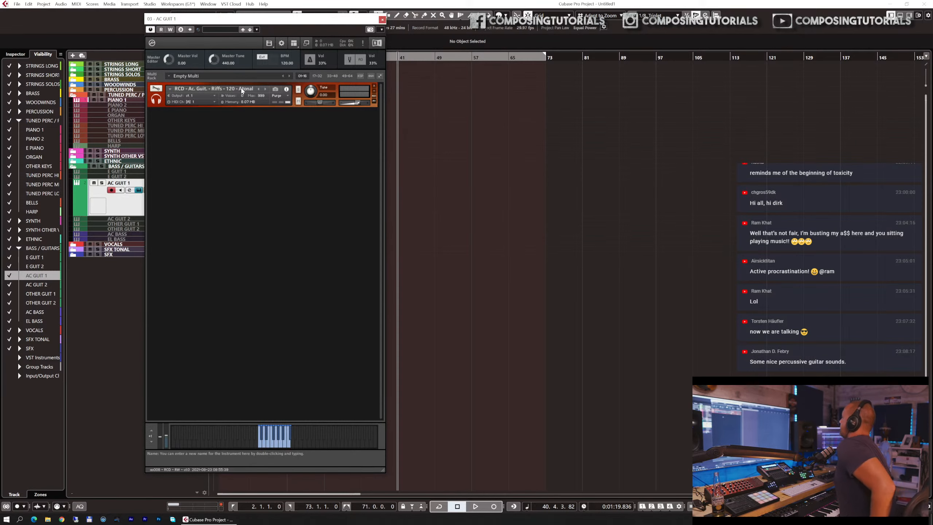
# - Load the Performance riff patch 120 - Atonal Finger Menu and lower the project tempo to 96 BPM
pyautogui.click(171, 90)
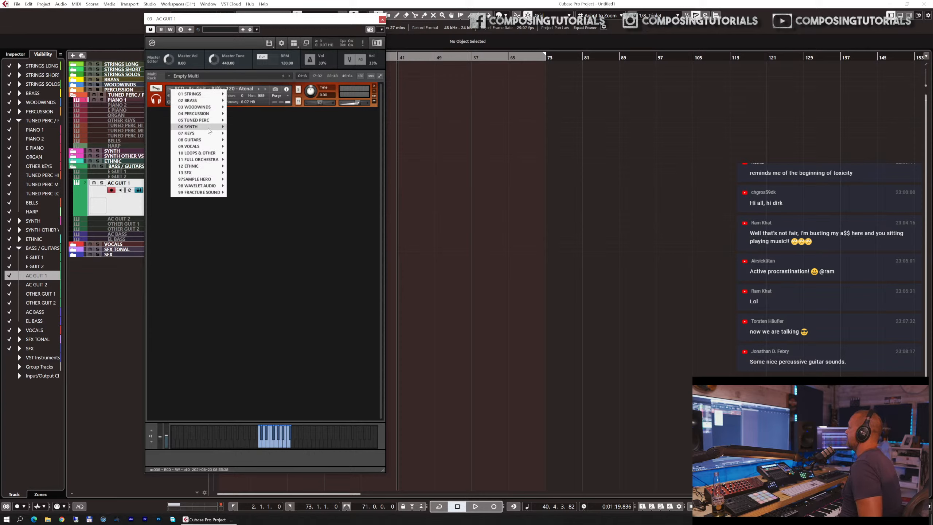
pyautogui.moveTo(211, 140)
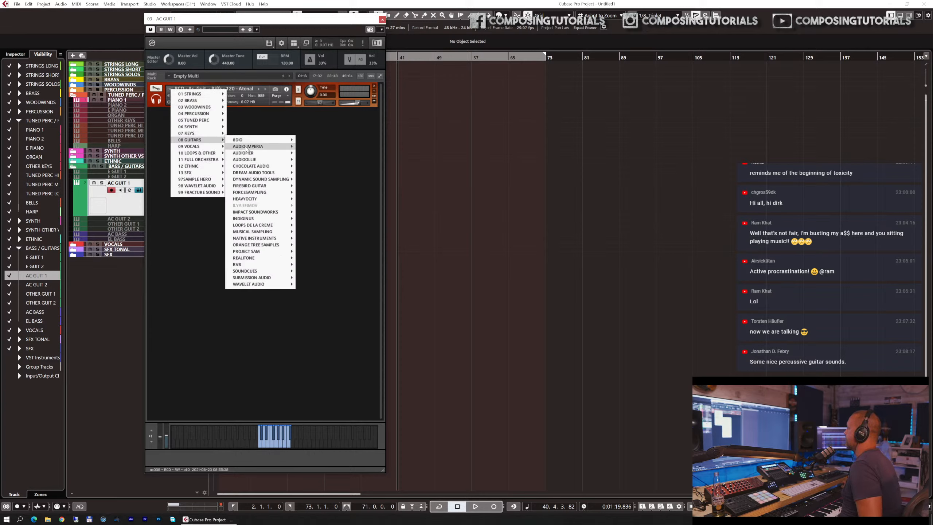
pyautogui.moveTo(264, 159)
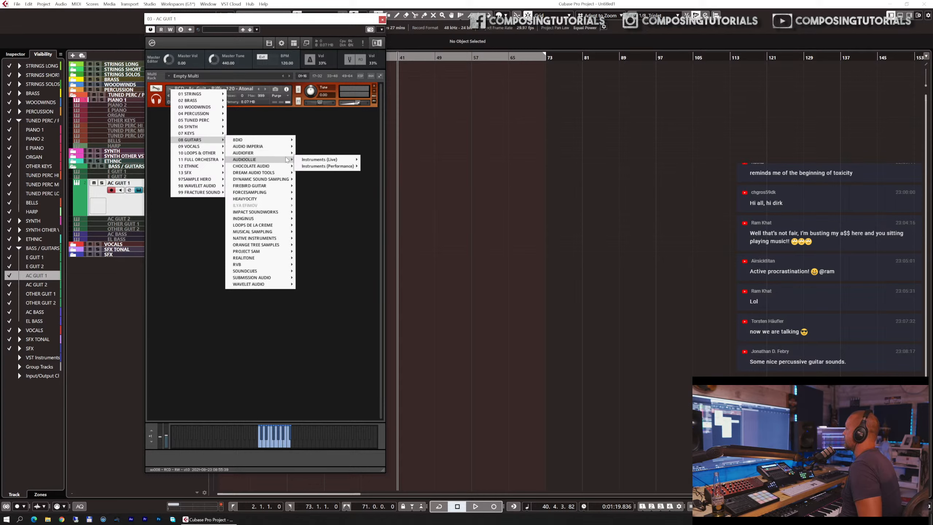
pyautogui.moveTo(322, 168)
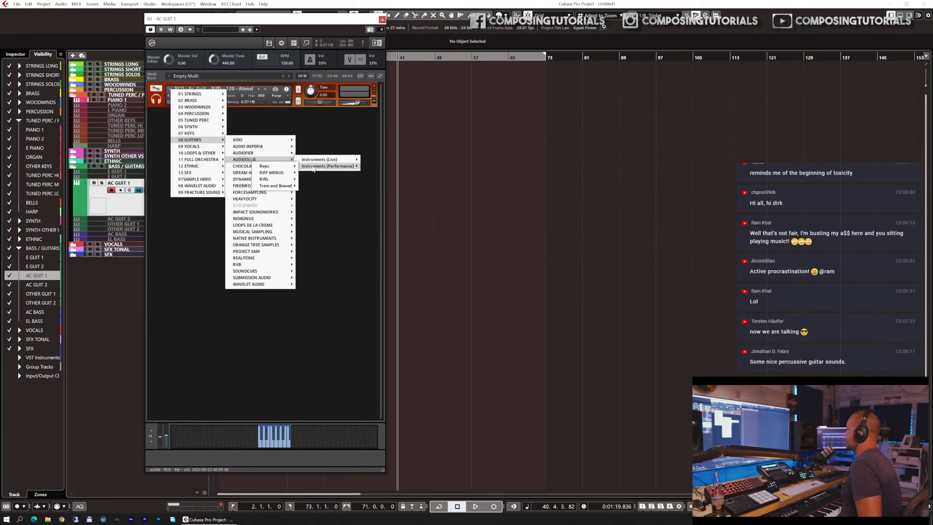
pyautogui.moveTo(291, 173)
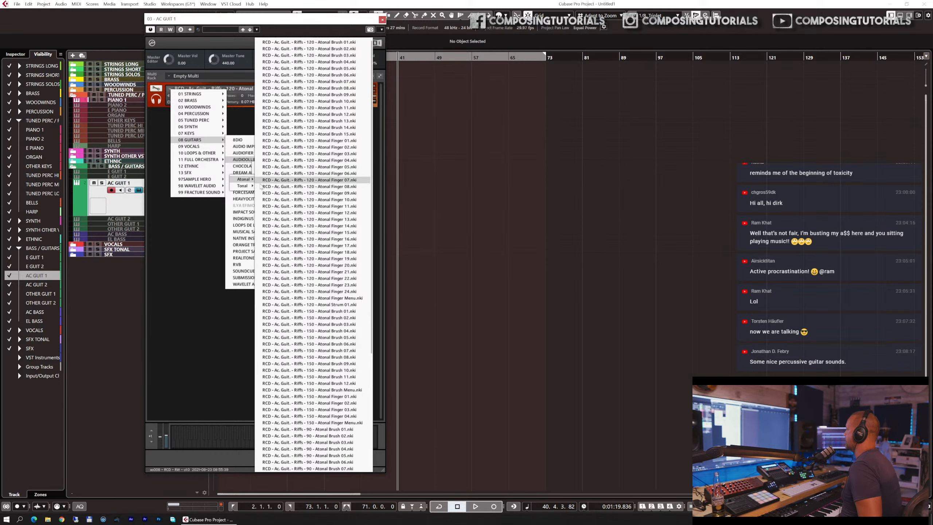
pyautogui.click(311, 298)
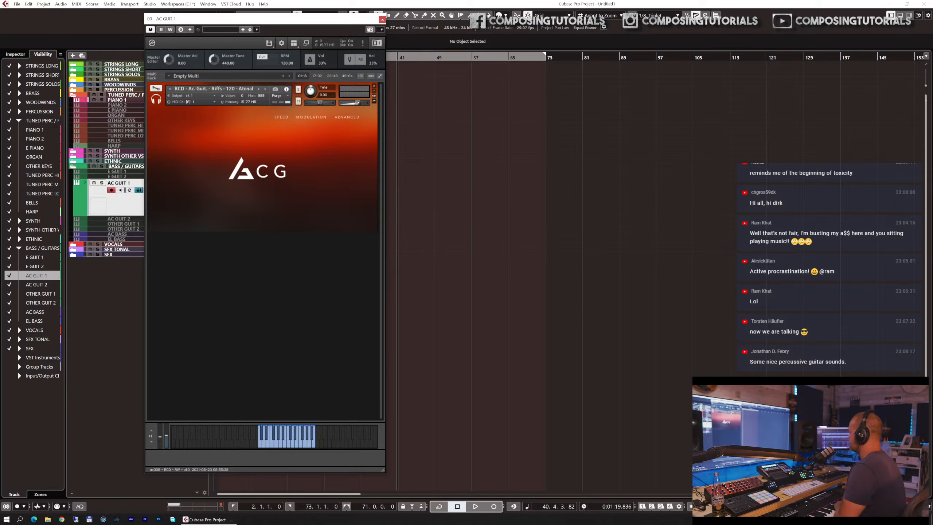
pyautogui.scroll(-20, 749, 507)
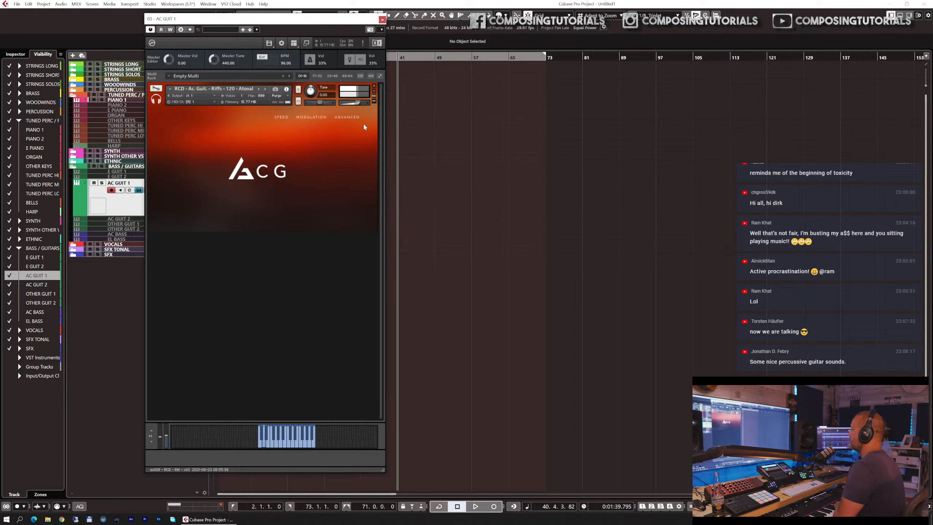
# - Check the Advanced page, audition the riff at 2X and .5X speed, and return to 1X and the instrument's main page
pyautogui.click(349, 116)
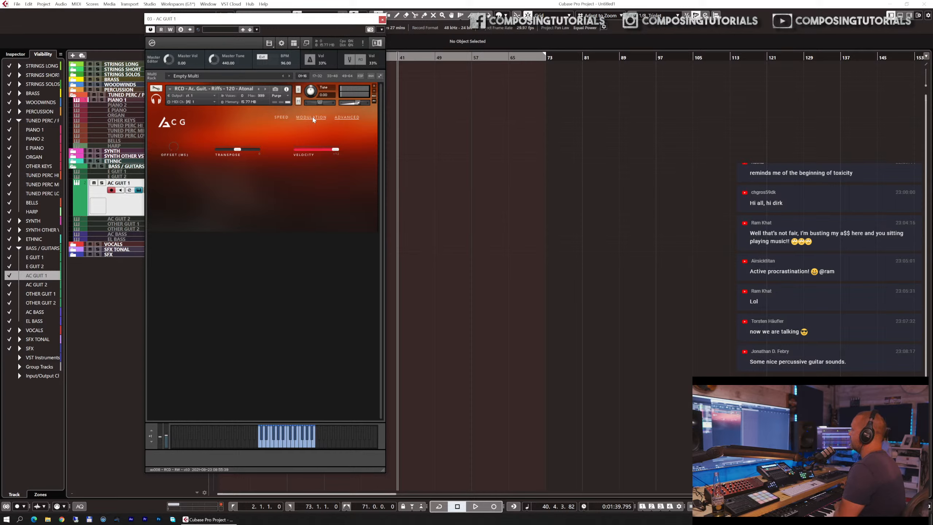
pyautogui.click(281, 117)
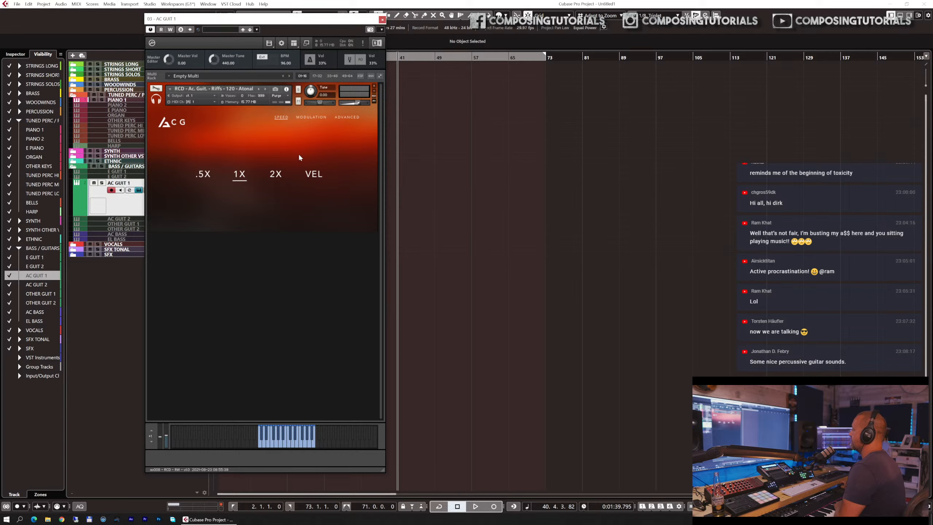
pyautogui.click(173, 129)
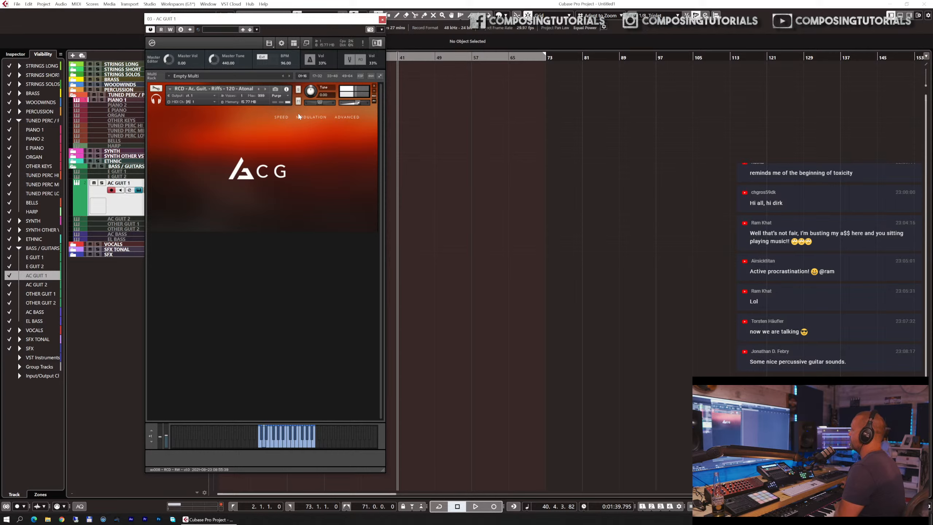
pyautogui.click(282, 117)
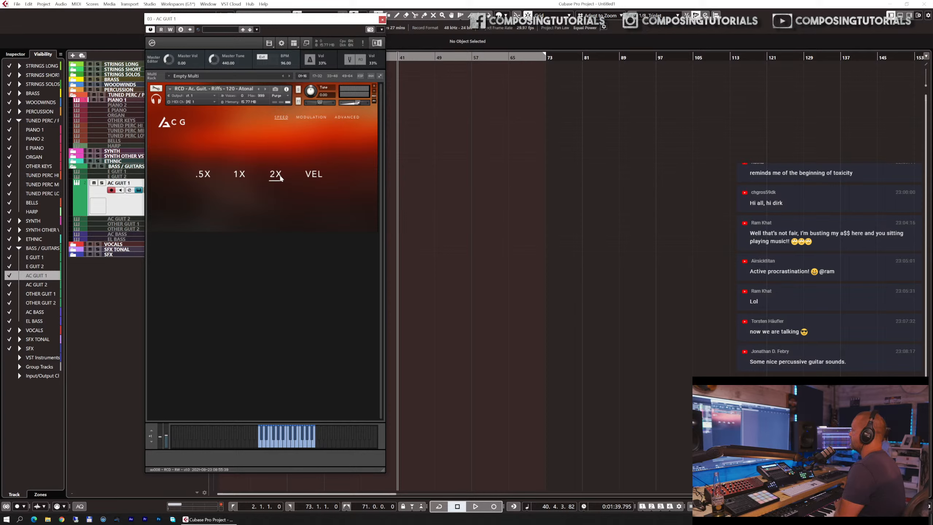
pyautogui.click(204, 174)
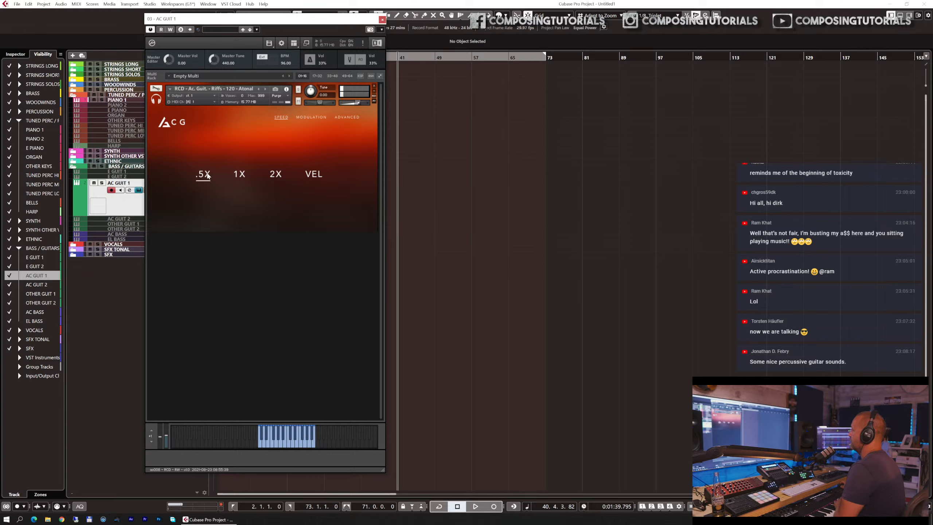
pyautogui.click(240, 179)
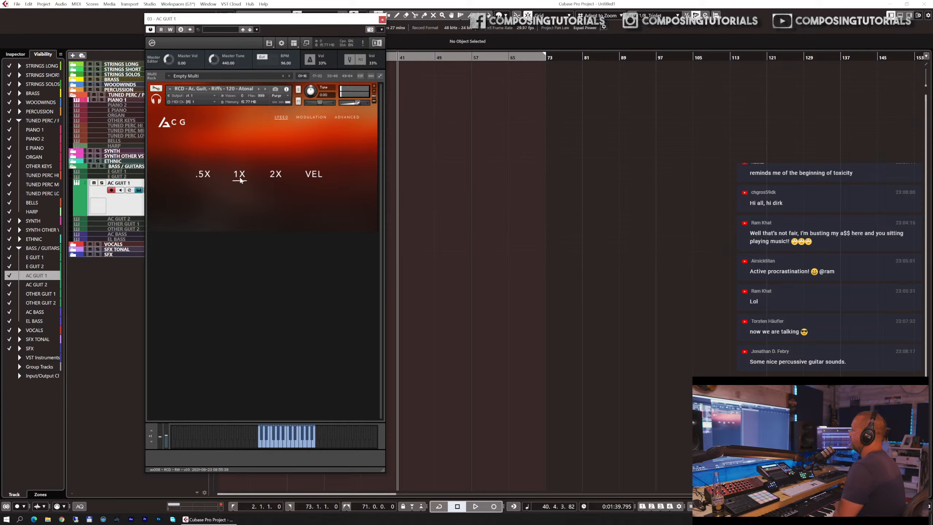
pyautogui.click(175, 122)
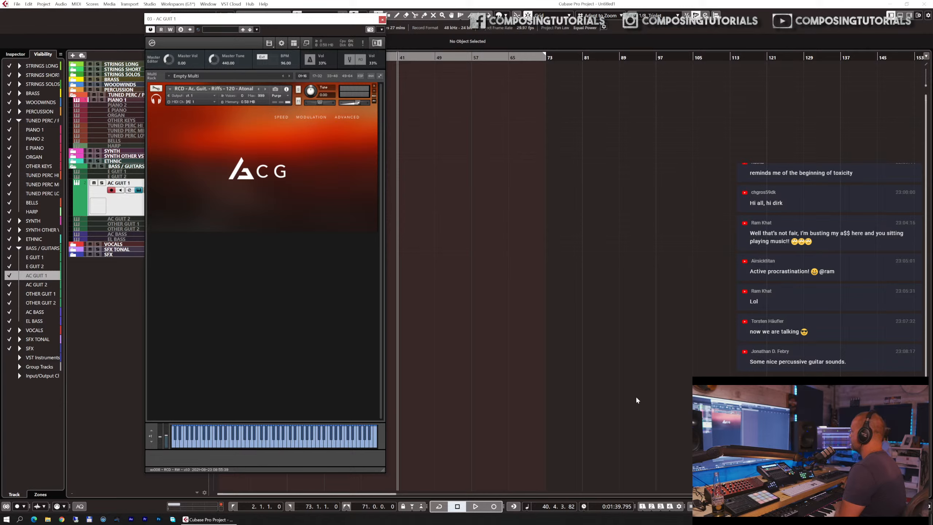
# - Advance to a 150 - Atonal riff patch while auditioning at project tempos of 117, 172, 154 and finally 80 BPM
pyautogui.scroll(8, 735, 506)
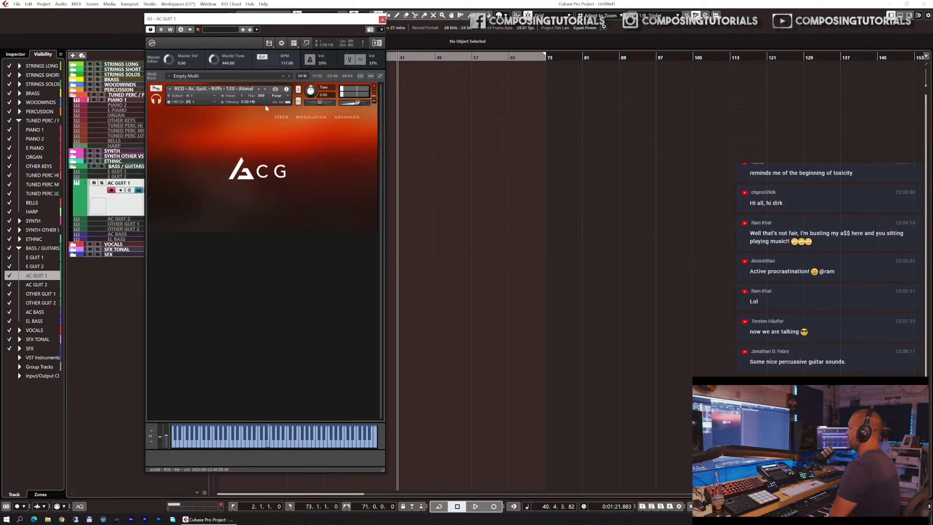
pyautogui.click(265, 89)
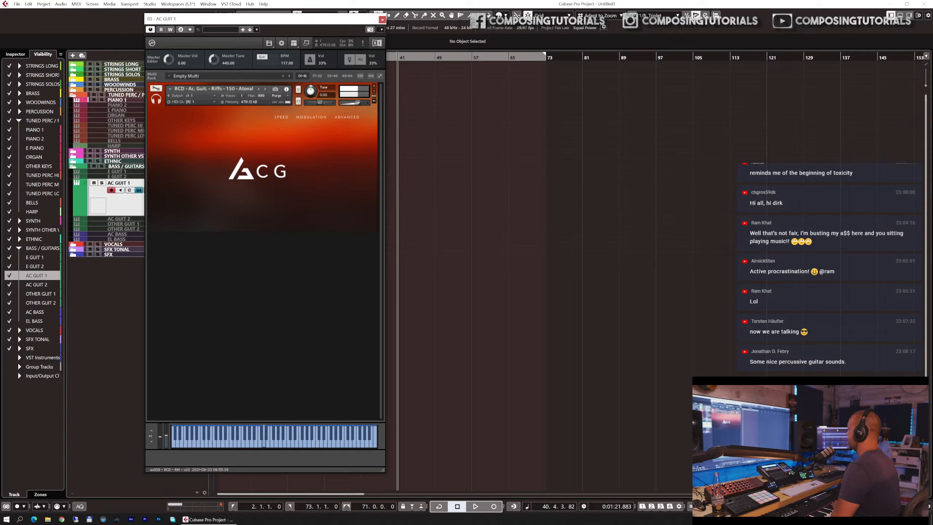
pyautogui.press('Return')
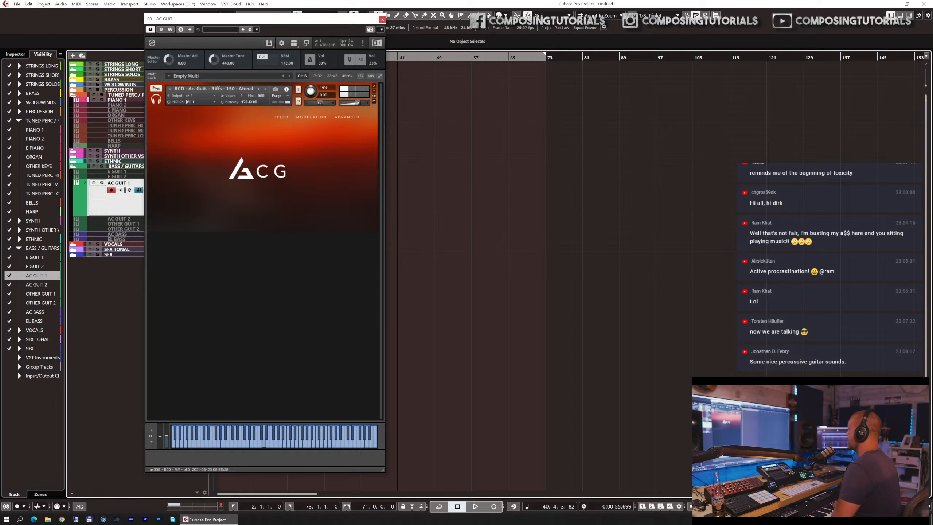
pyautogui.scroll(-20, 734, 507)
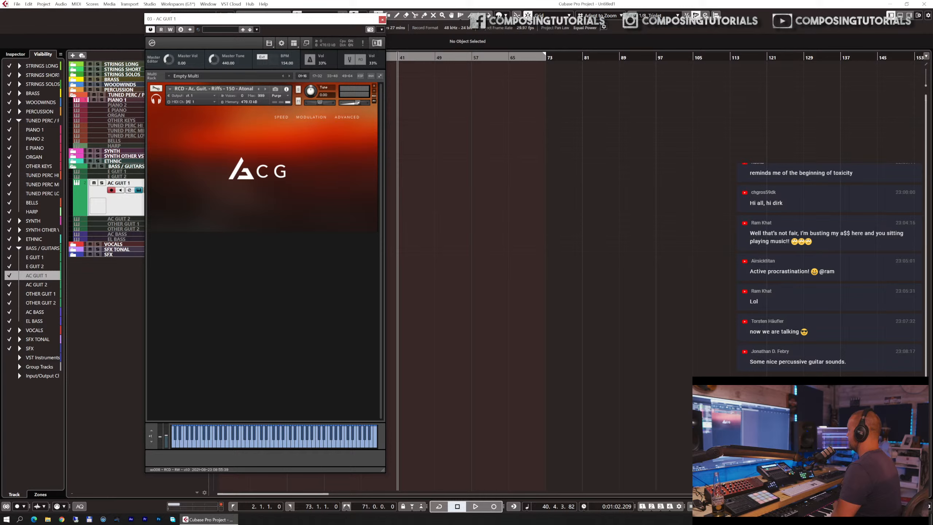
pyautogui.write('80')
pyautogui.press('Return')
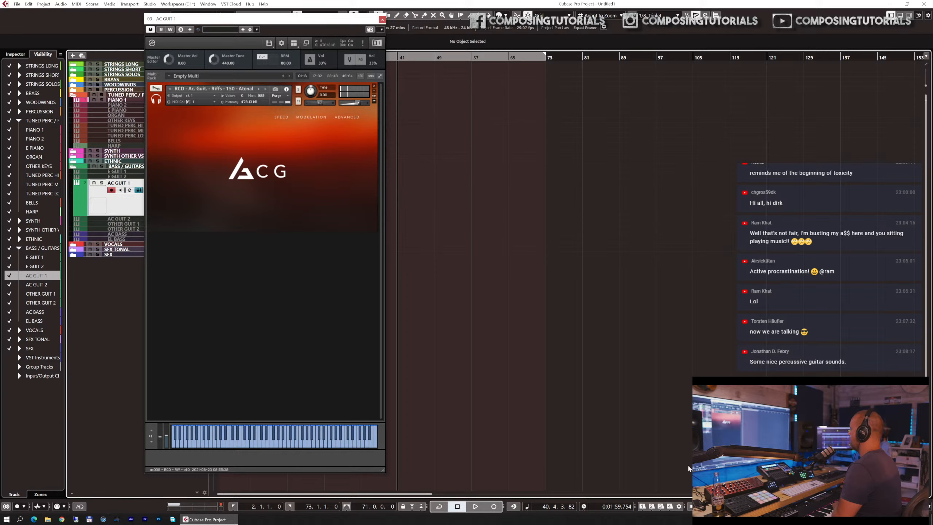
# - Audition the 150 - Atonal riff while raising the project tempo through 92 and 102 to 143 BPM
pyautogui.scroll(11, 747, 506)
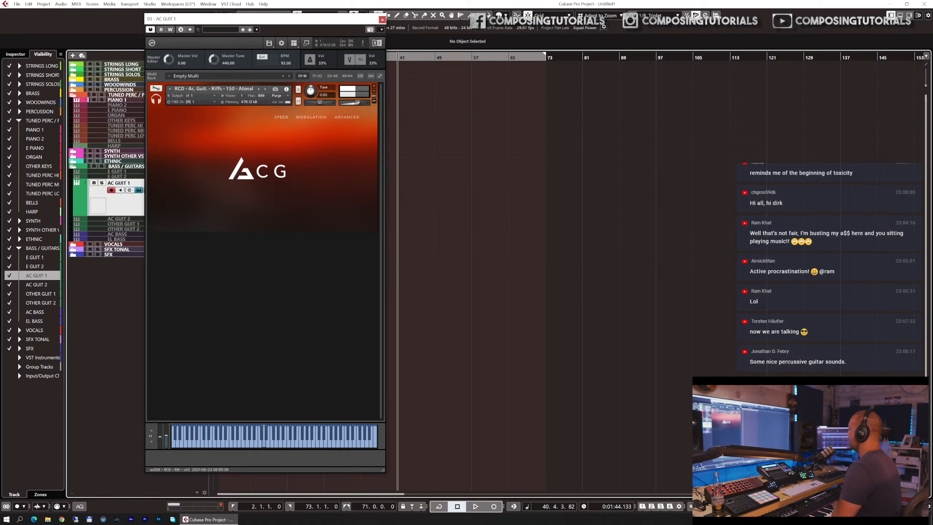
pyautogui.scroll(10, 747, 507)
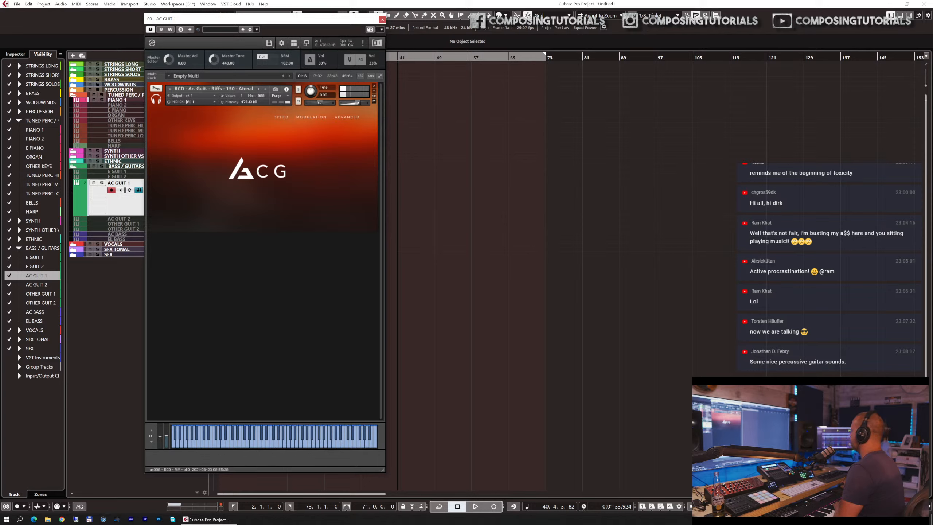
pyautogui.scroll(6, 753, 506)
pyautogui.scroll(18, 753, 506)
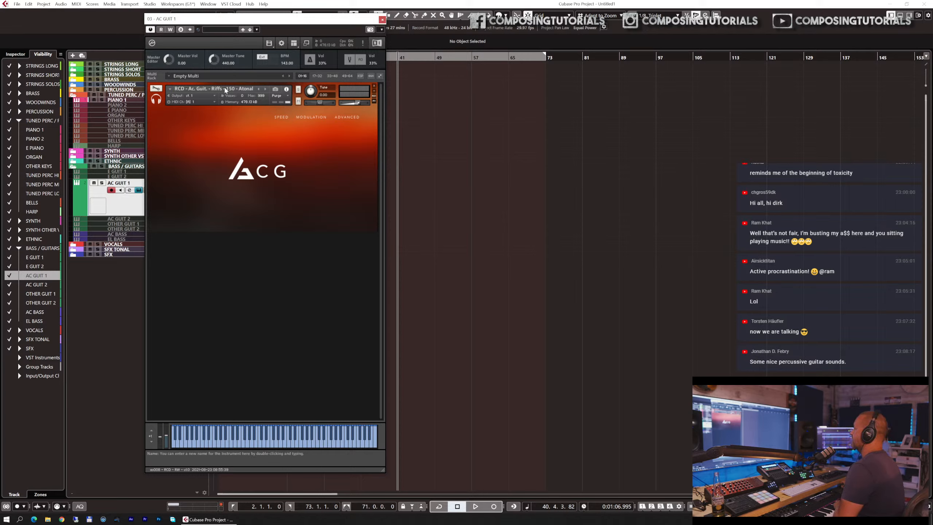
# - Load the 120 - Hammer Tap Str patch from AudioOllie's Performance Tonal riffs in the guitars category
pyautogui.click(170, 90)
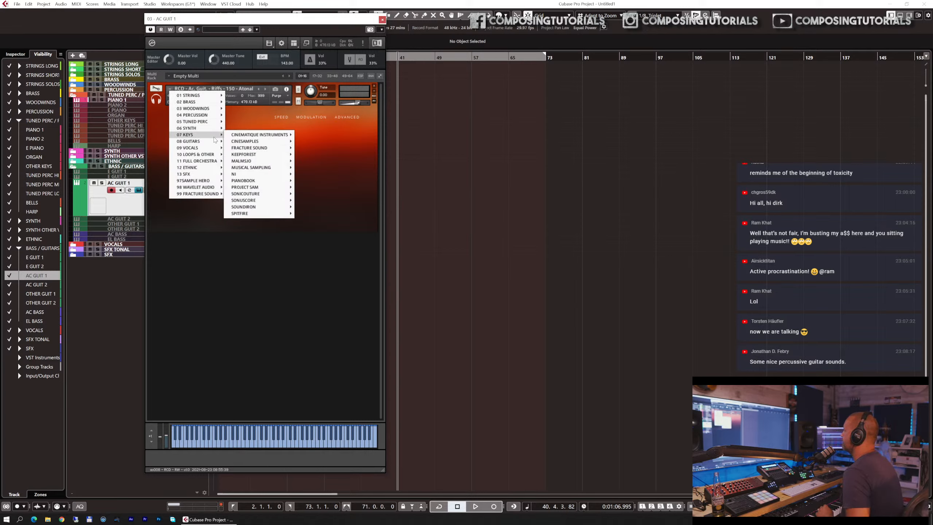
pyautogui.moveTo(216, 142)
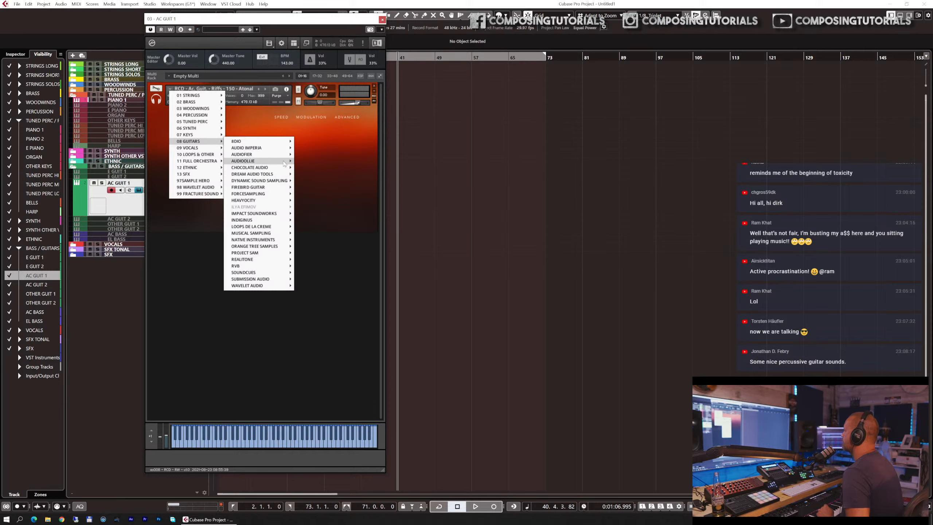
pyautogui.moveTo(282, 162)
pyautogui.moveTo(335, 170)
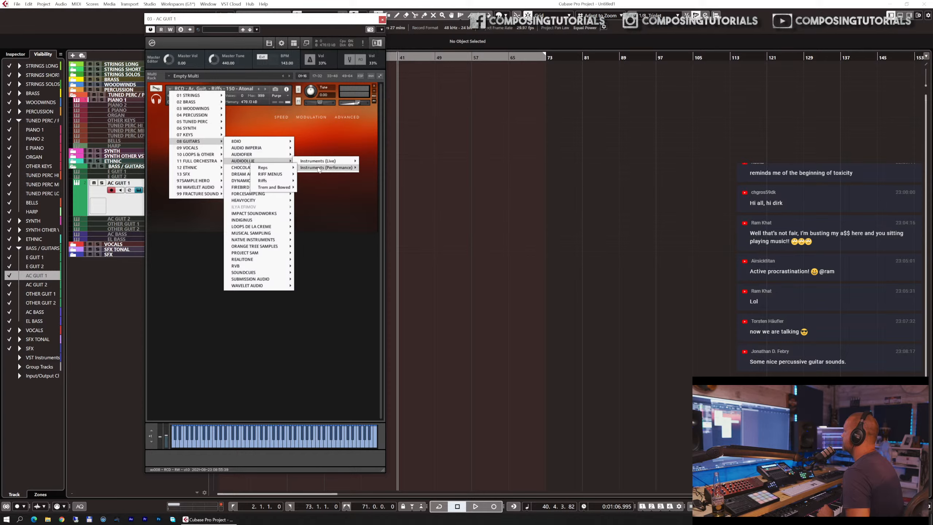
pyautogui.moveTo(284, 183)
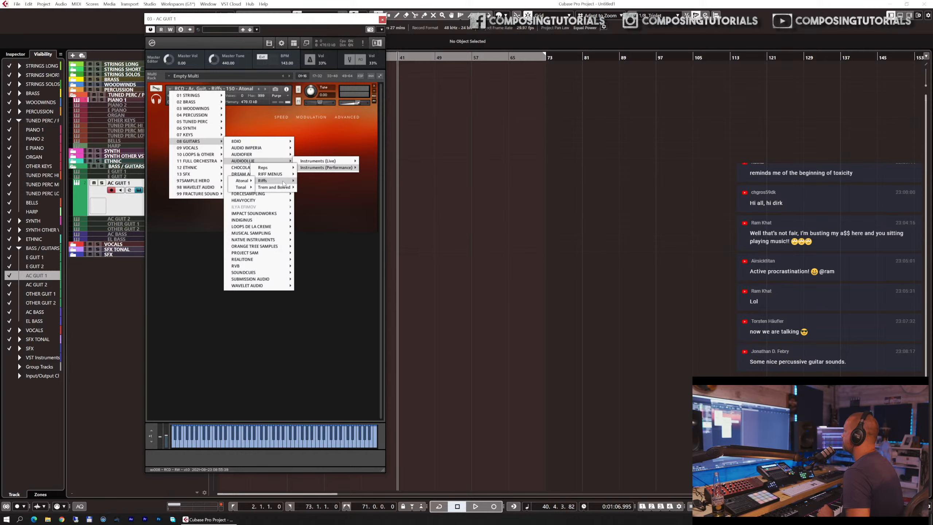
pyautogui.moveTo(254, 189)
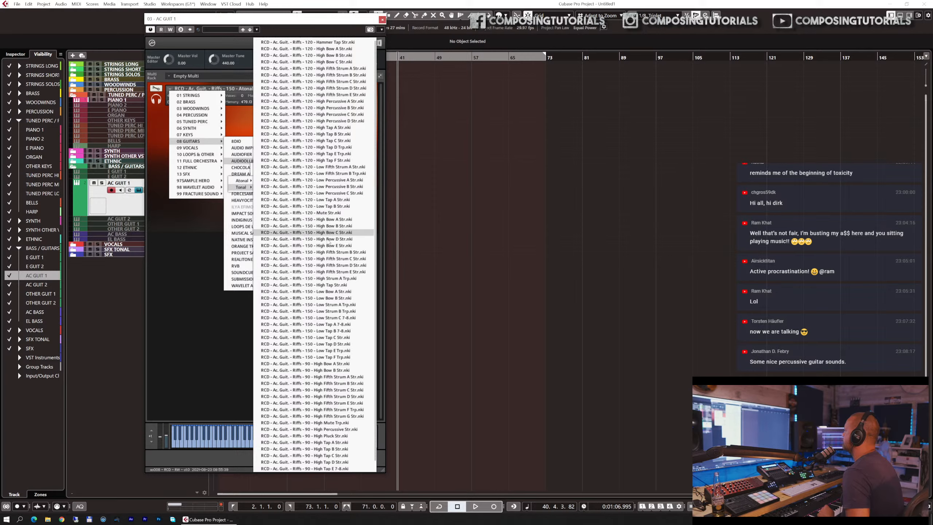
pyautogui.scroll(-1, 323, 264)
pyautogui.scroll(1, 323, 264)
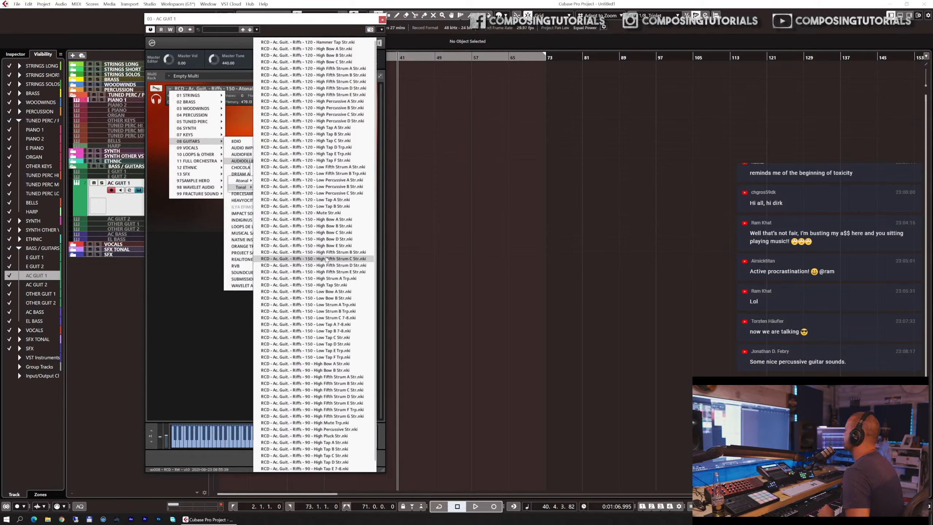
pyautogui.click(344, 43)
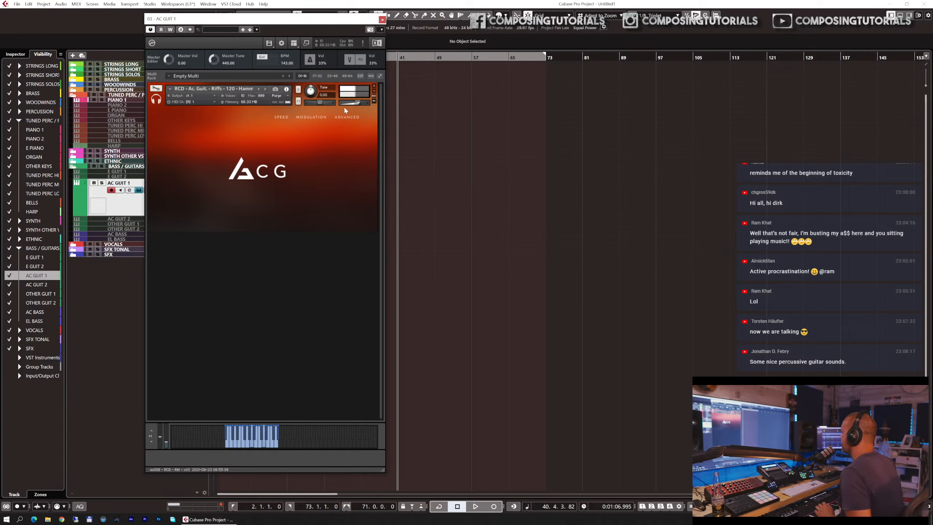
# - Audition onward through the 120 - High Bow patches to a High Fifth Strum patch and check its Advanced page offset
pyautogui.click(265, 89)
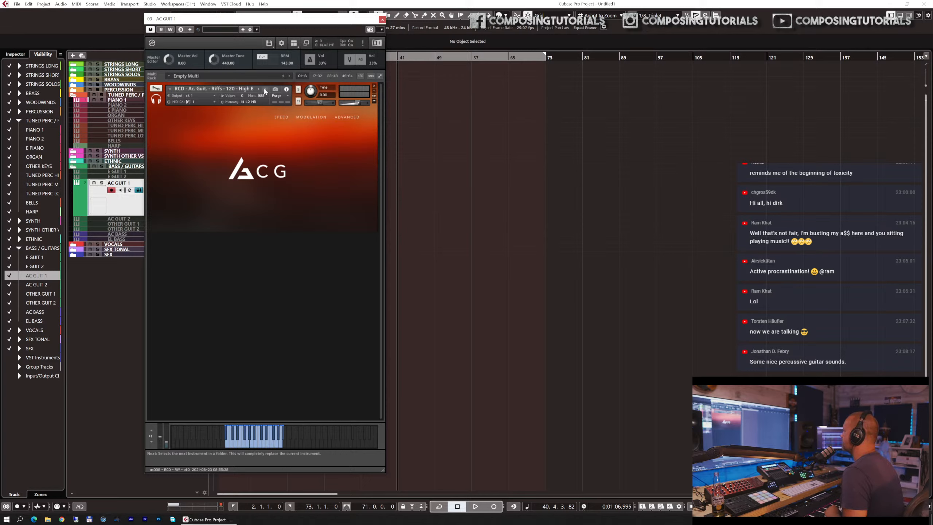
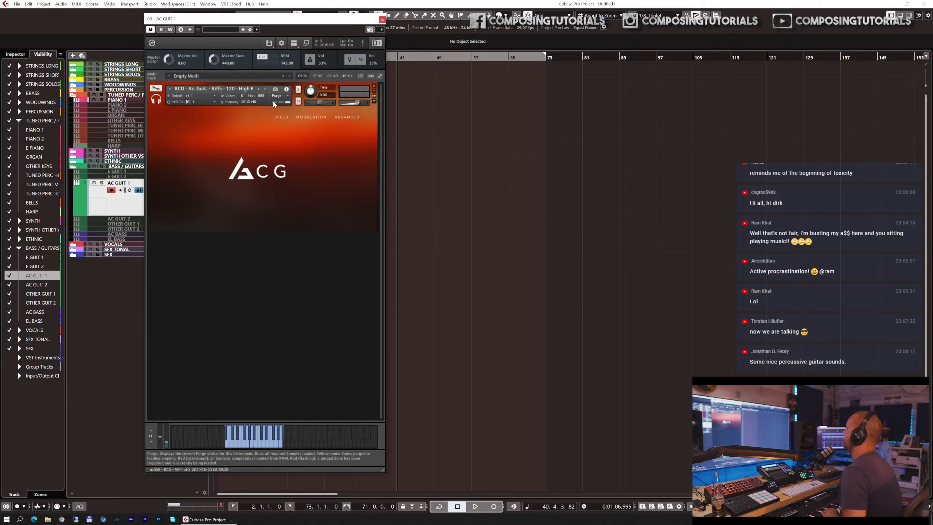
pyautogui.click(264, 89)
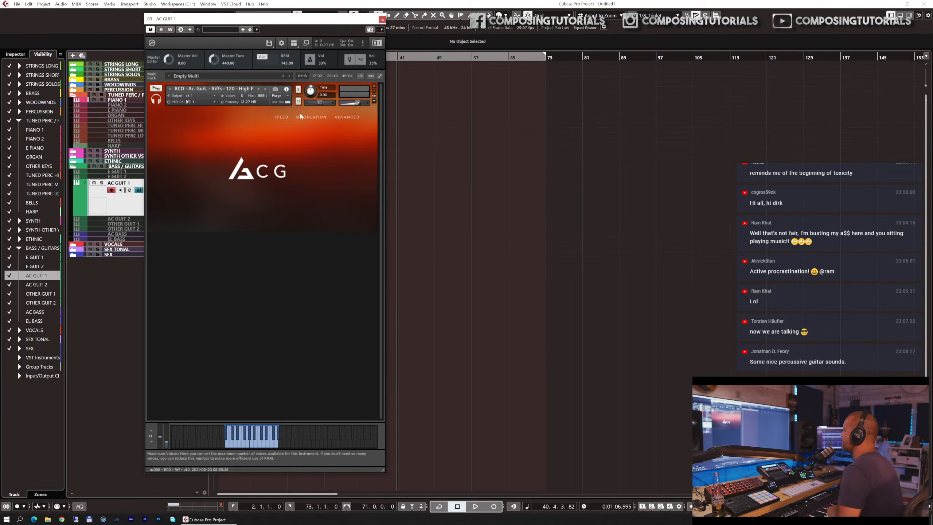
pyautogui.click(344, 118)
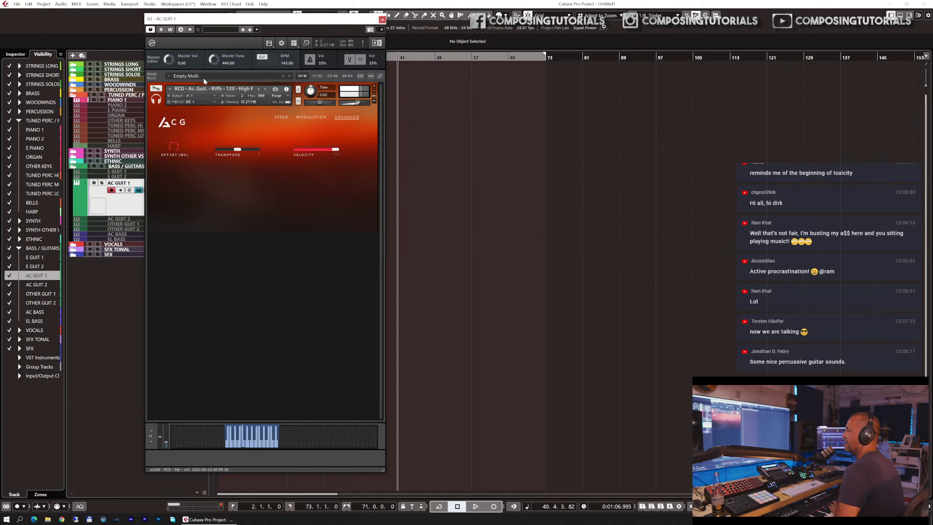
pyautogui.moveTo(172, 150)
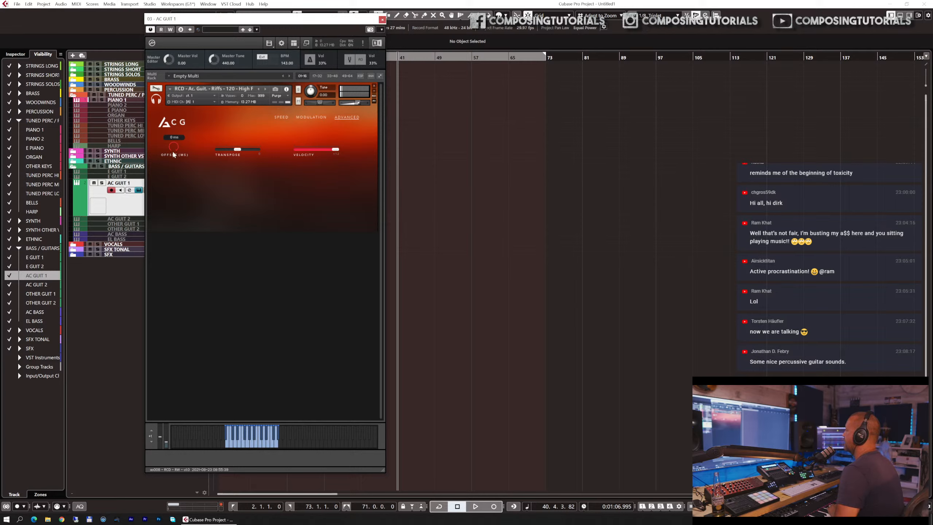
# - Lower the project tempo to 125 BPM while auditioning the 120 - High Fifth Strum patches and advance to a High Tap patch
pyautogui.click(265, 89)
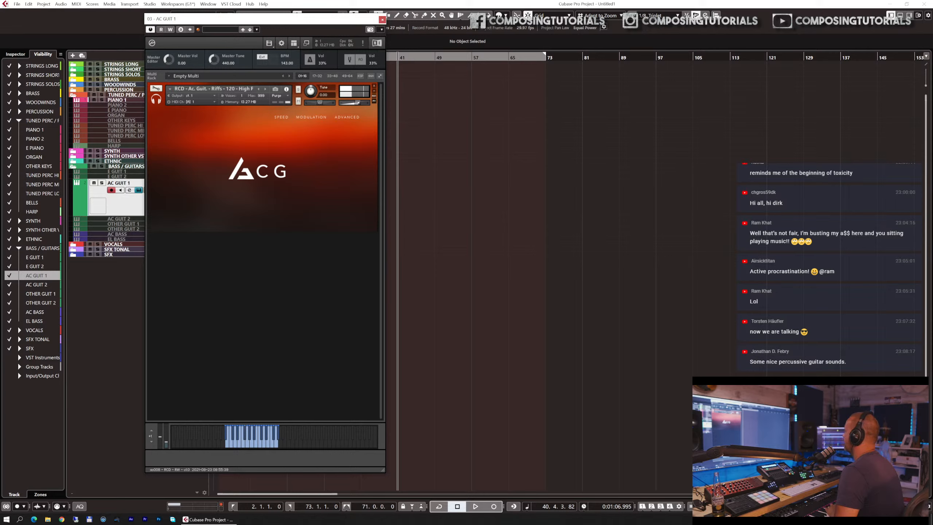
pyautogui.scroll(-18, 749, 506)
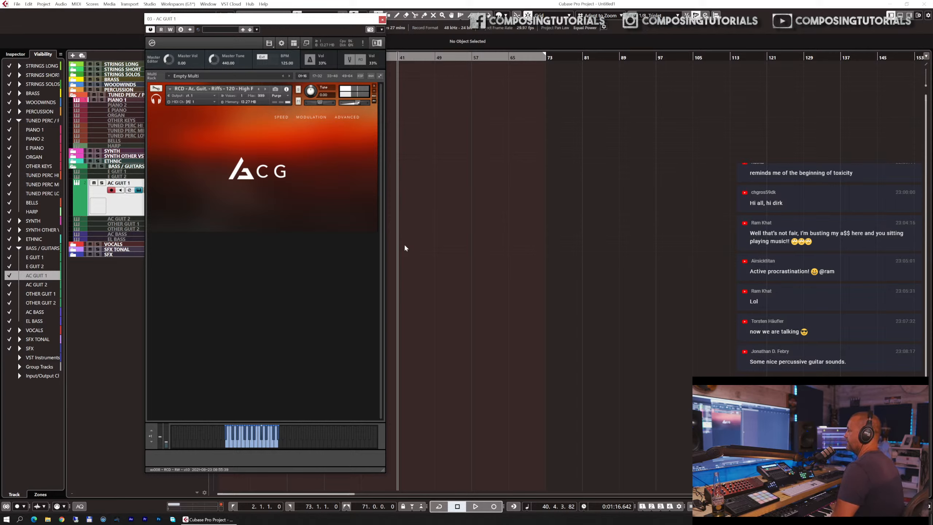
pyautogui.click(266, 89)
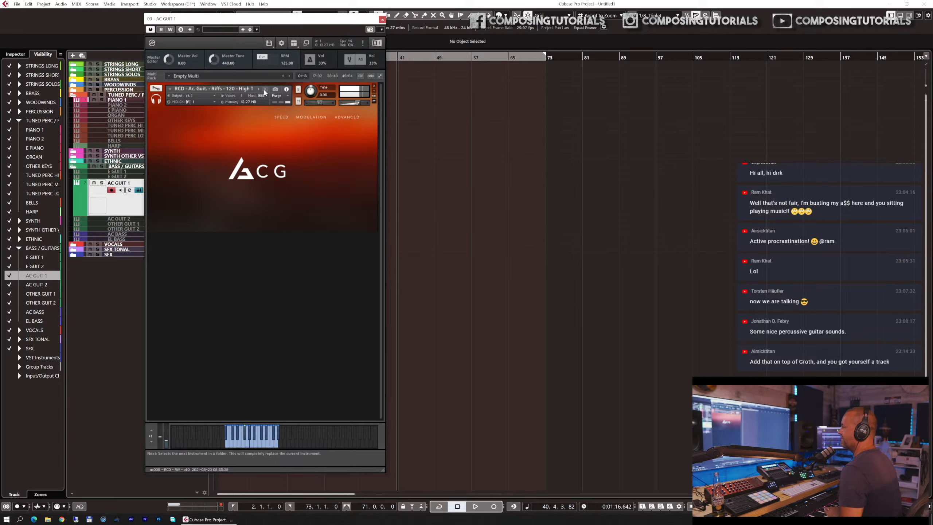
# - Audition the 120 - Low Fifth Strum, Low Percussive, Low Tap and Mute patches in turn, ending on a 150 - High Bow patch
pyautogui.click(264, 90)
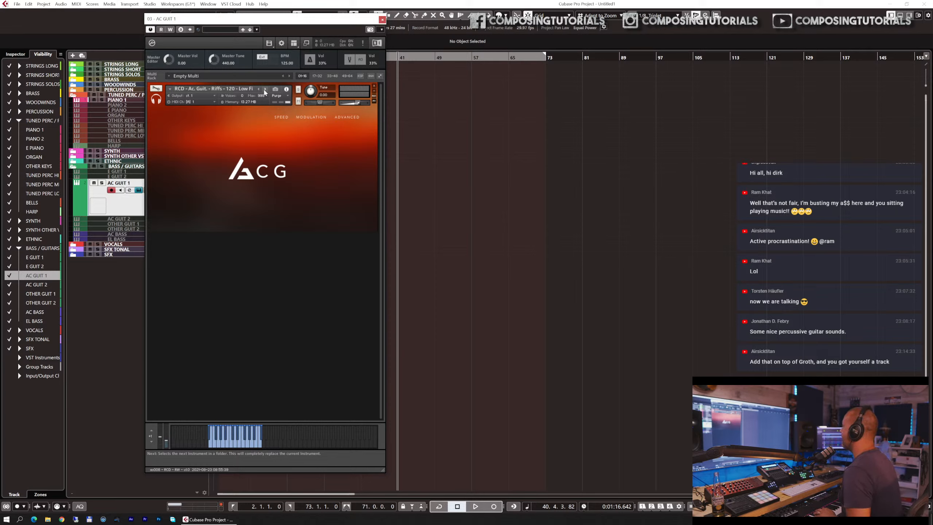
pyautogui.click(264, 91)
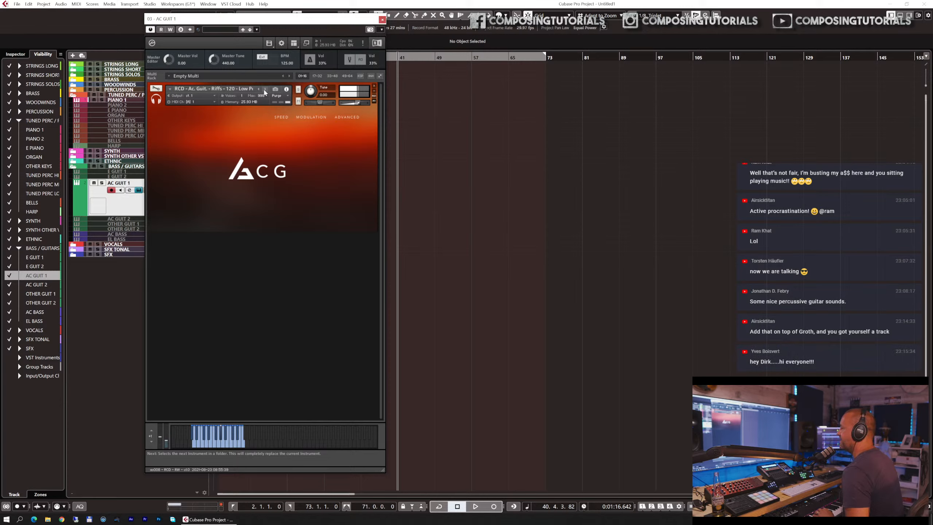
pyautogui.click(264, 91)
pyautogui.click(265, 92)
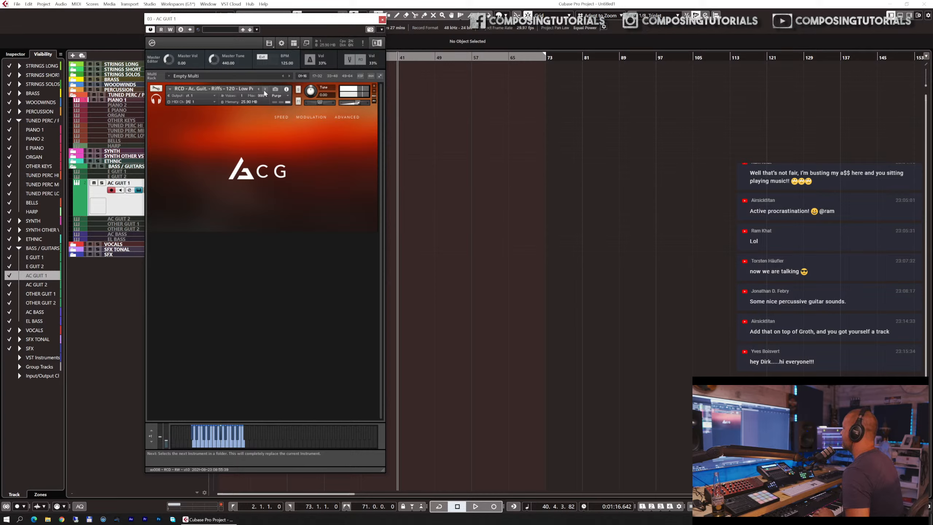
pyautogui.click(264, 90)
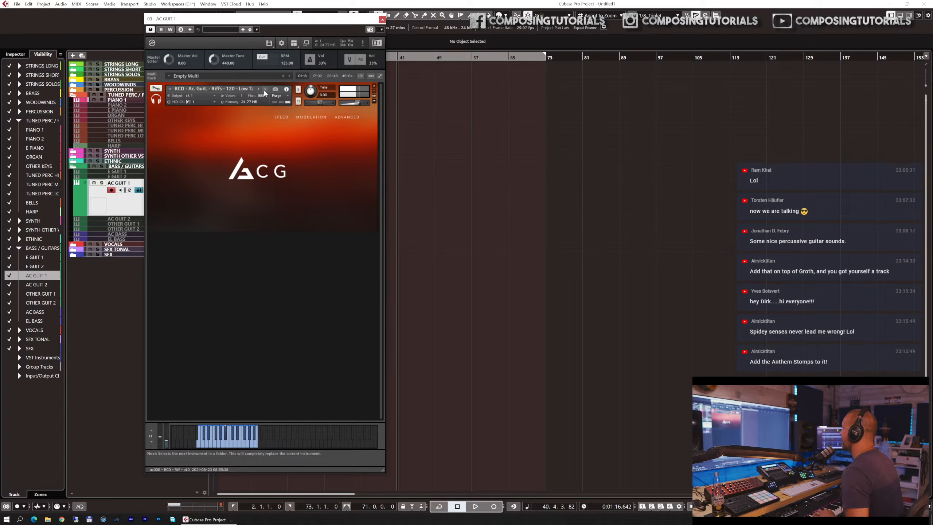
pyautogui.click(265, 91)
pyautogui.click(264, 91)
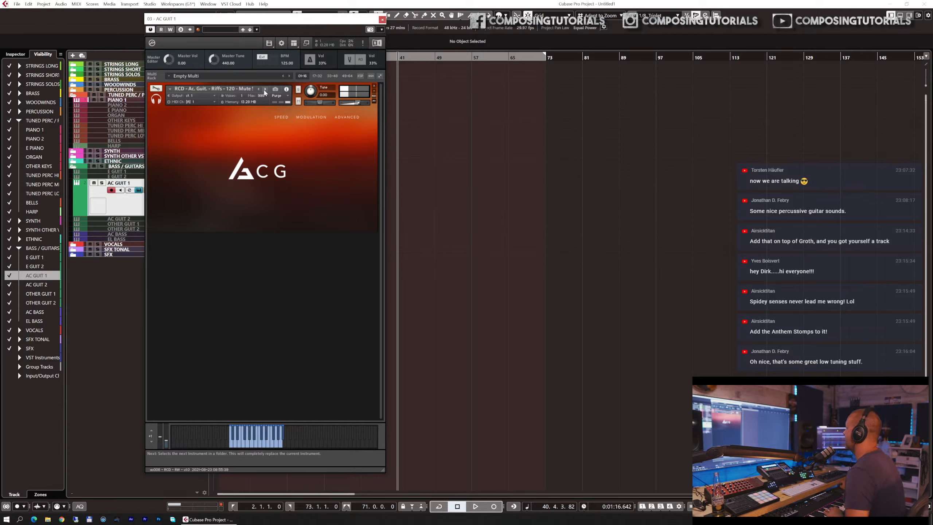
pyautogui.click(264, 89)
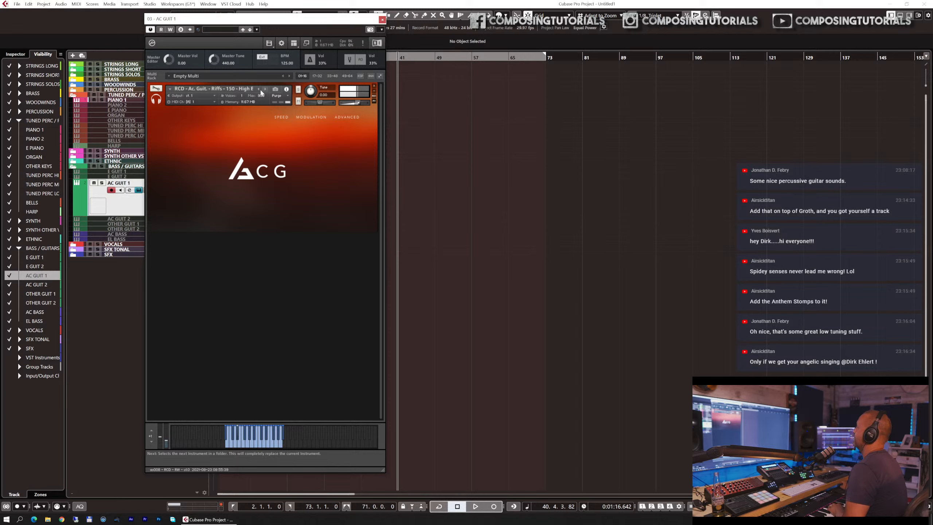
pyautogui.click(170, 89)
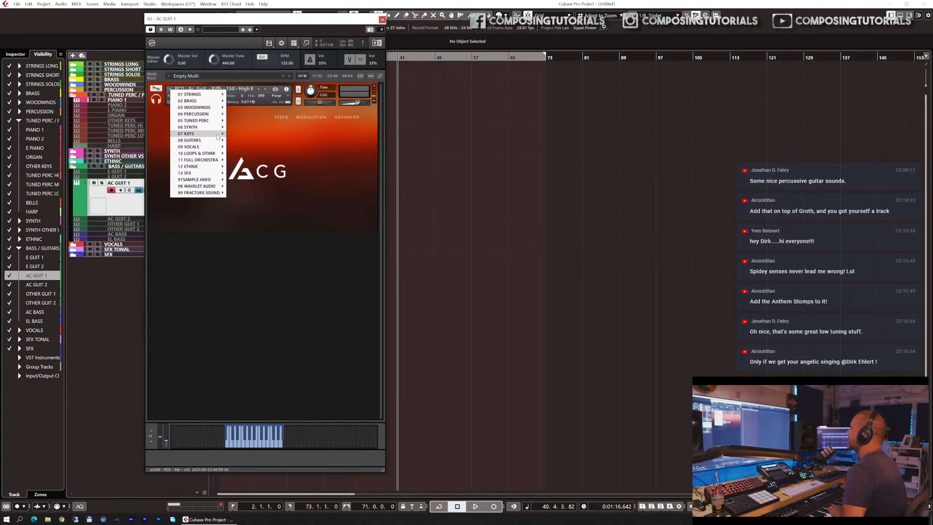
pyautogui.moveTo(216, 141)
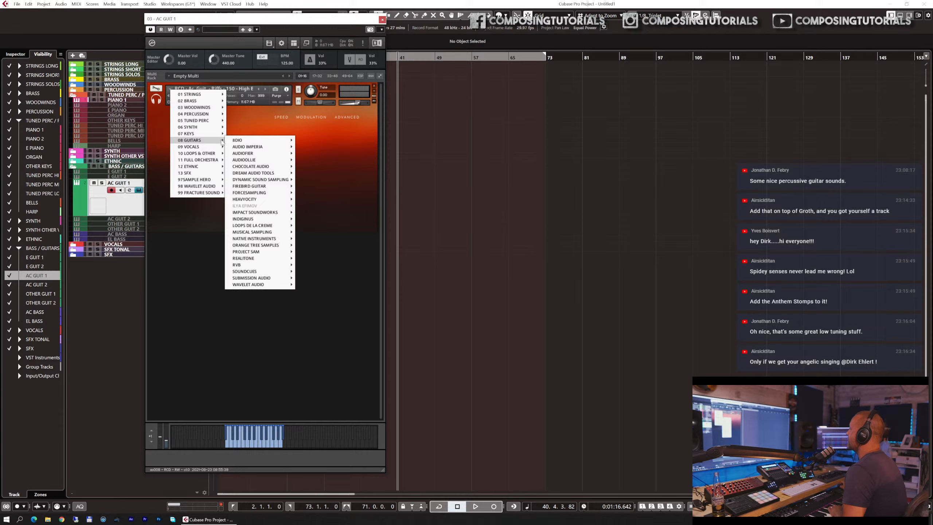
pyautogui.moveTo(267, 161)
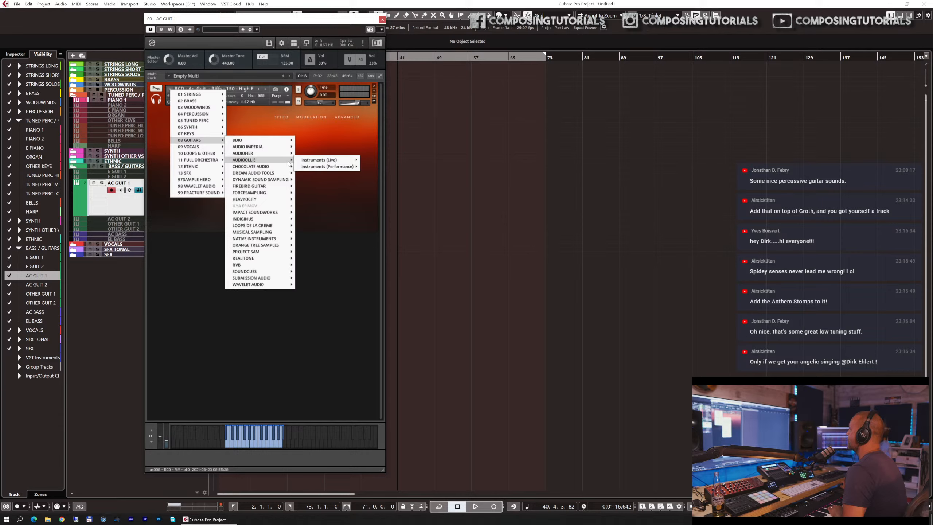
pyautogui.moveTo(309, 167)
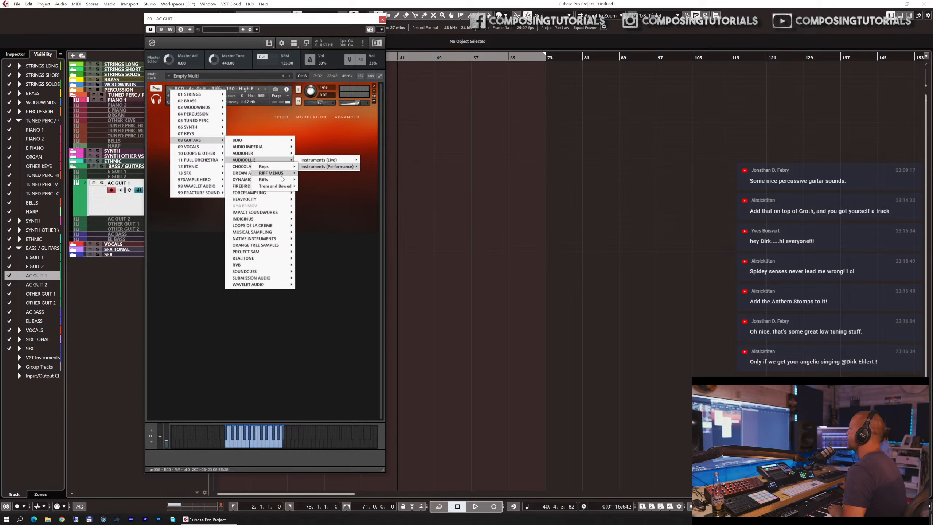
pyautogui.moveTo(280, 181)
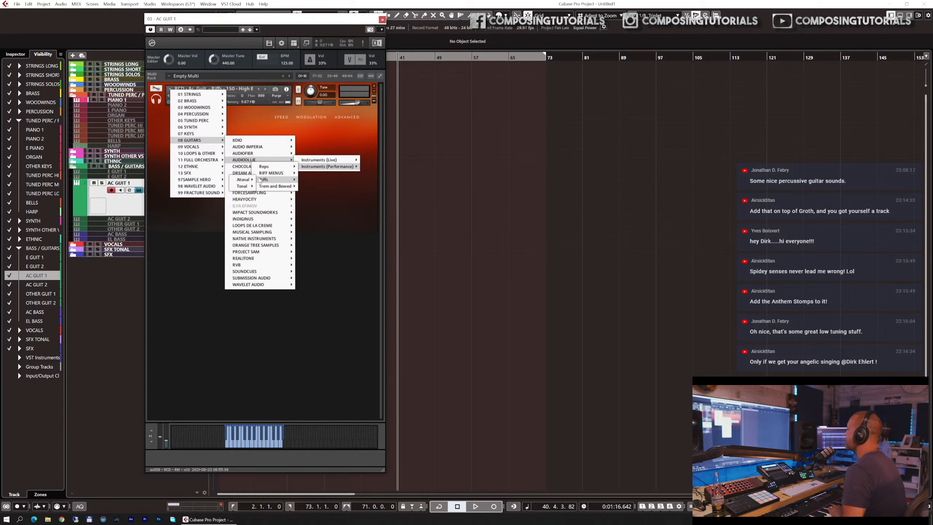
pyautogui.moveTo(247, 186)
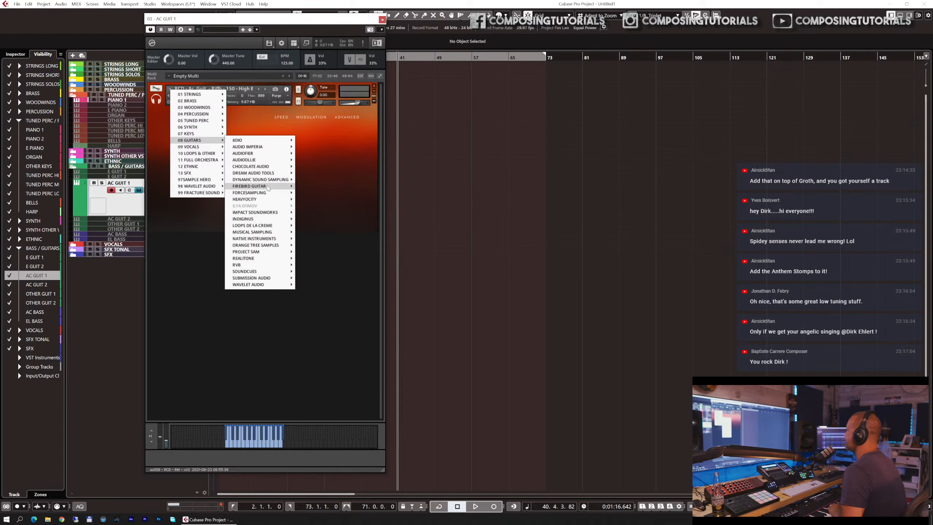
# - Advance through the 150 - High Fifth Strum, High Strum and High Tap patches to a 150 - Low Bow patch, auditioning along the way
pyautogui.click(267, 92)
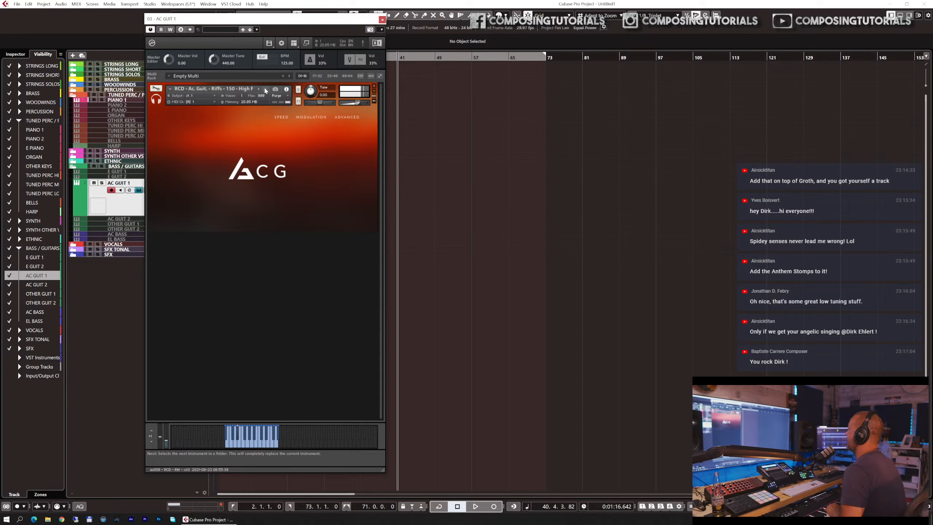
pyautogui.click(265, 90)
pyautogui.click(266, 90)
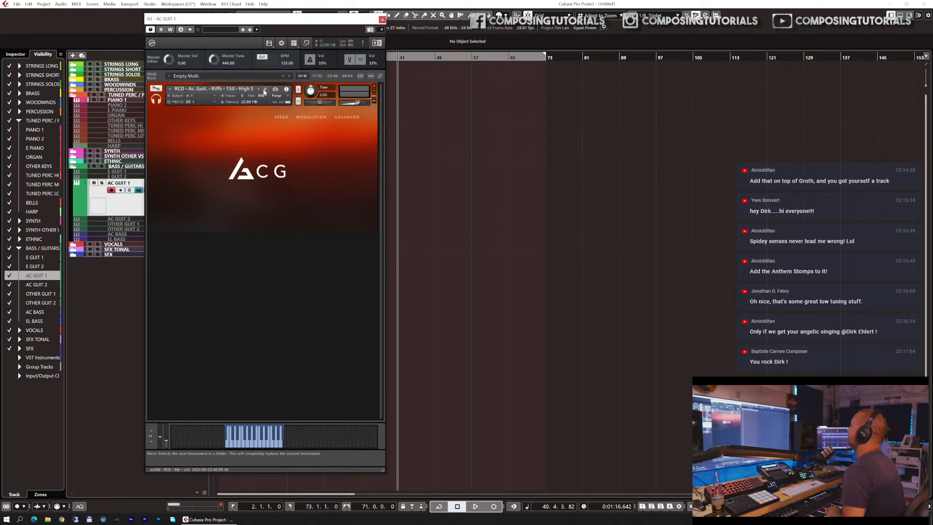
pyautogui.click(265, 89)
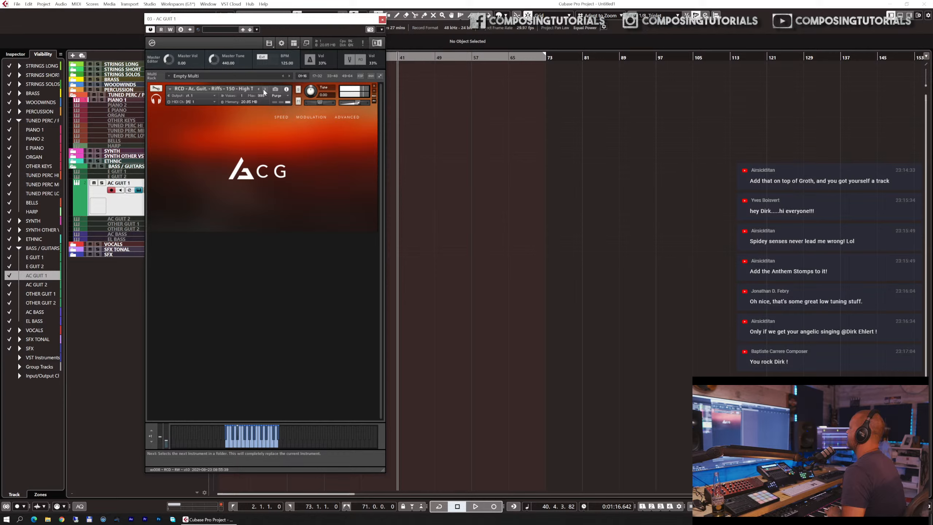
pyautogui.click(264, 90)
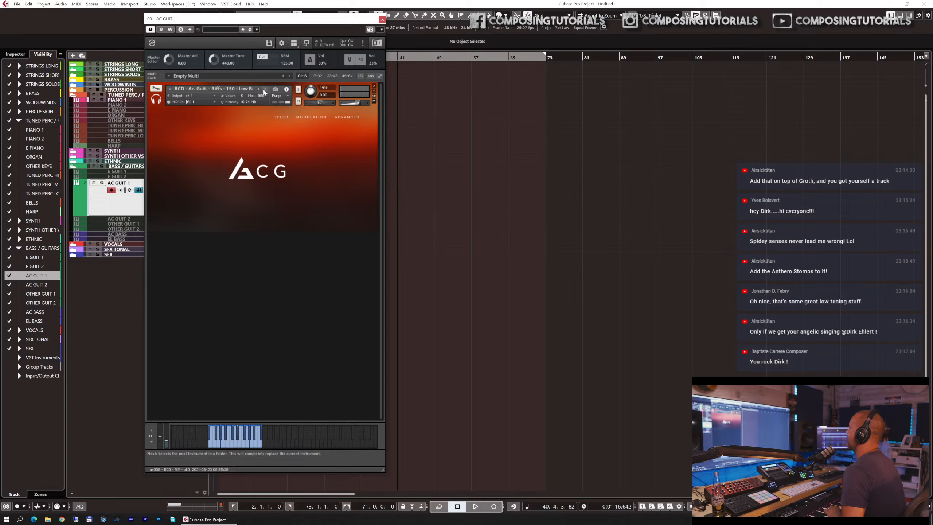
# - Load the tonal 90 - High Percussive Str riff patch and advance through High Pluck to a High Tap patch, auditioning each
pyautogui.click(171, 89)
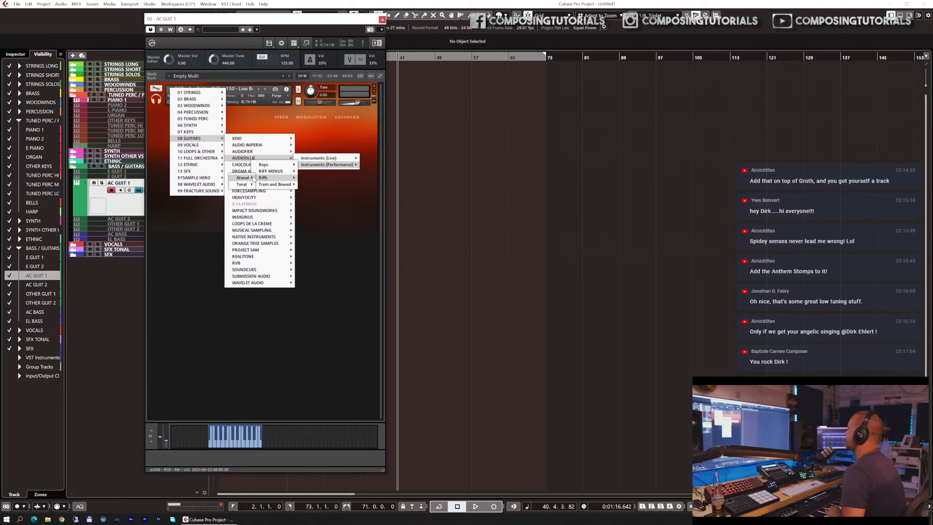
pyautogui.moveTo(247, 185)
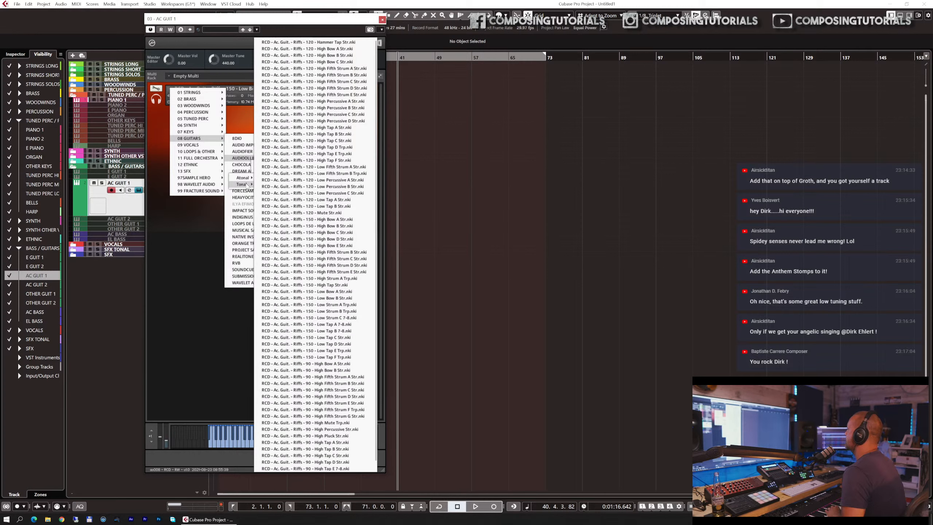
pyautogui.scroll(-1, 298, 199)
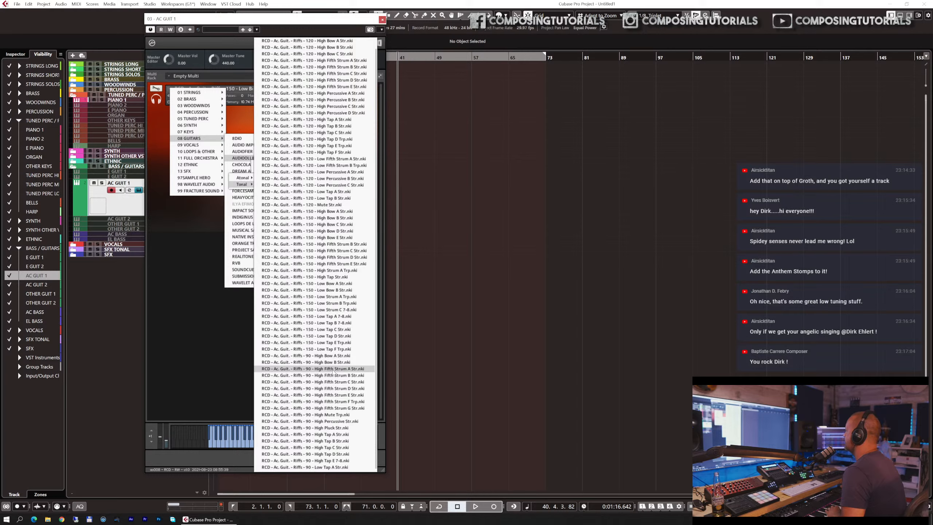
pyautogui.click(316, 421)
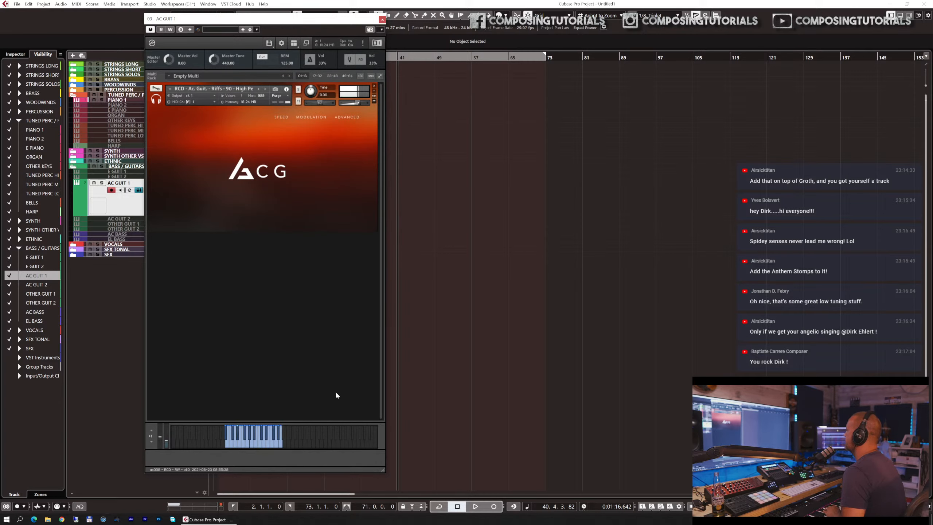
pyautogui.click(265, 89)
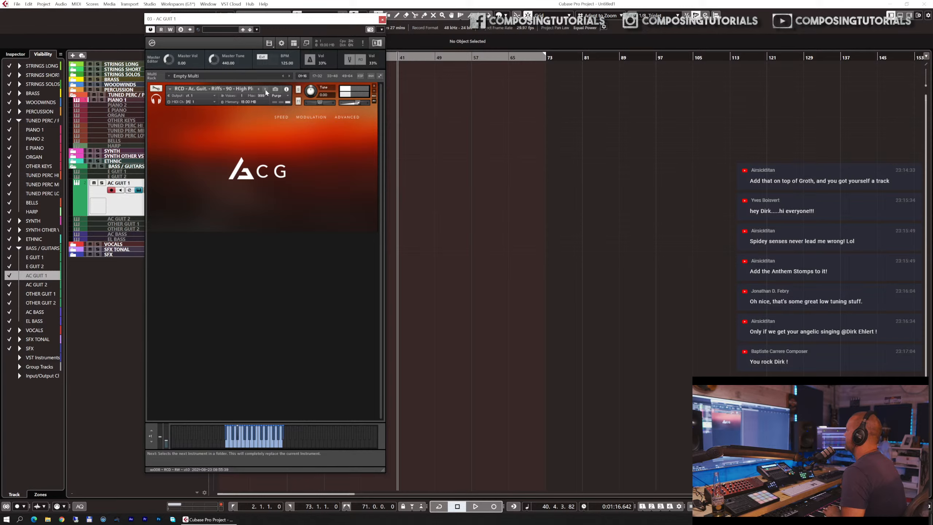
pyautogui.click(265, 91)
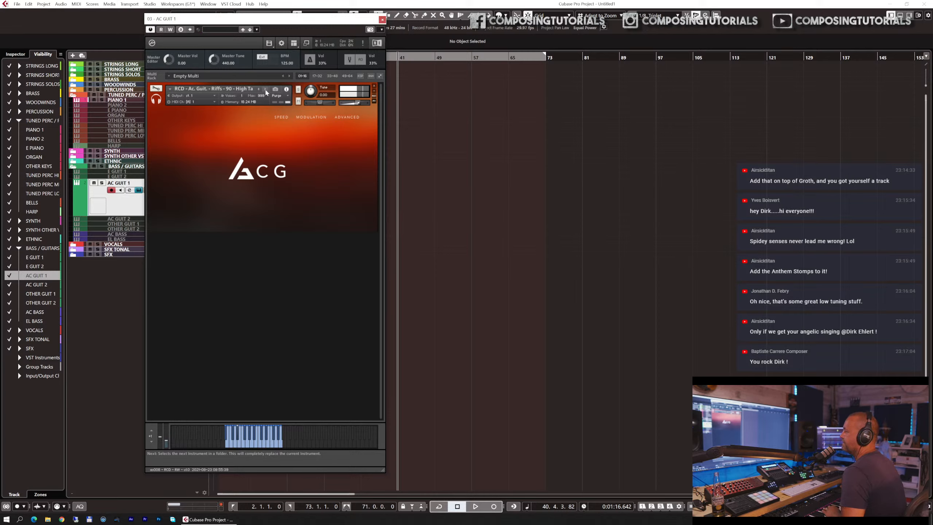
# - Load the 120 - Harmonic Bowed patch from AudioOllie's performance Trem and Bowed folder and close the Quick-Load browser
pyautogui.click(170, 91)
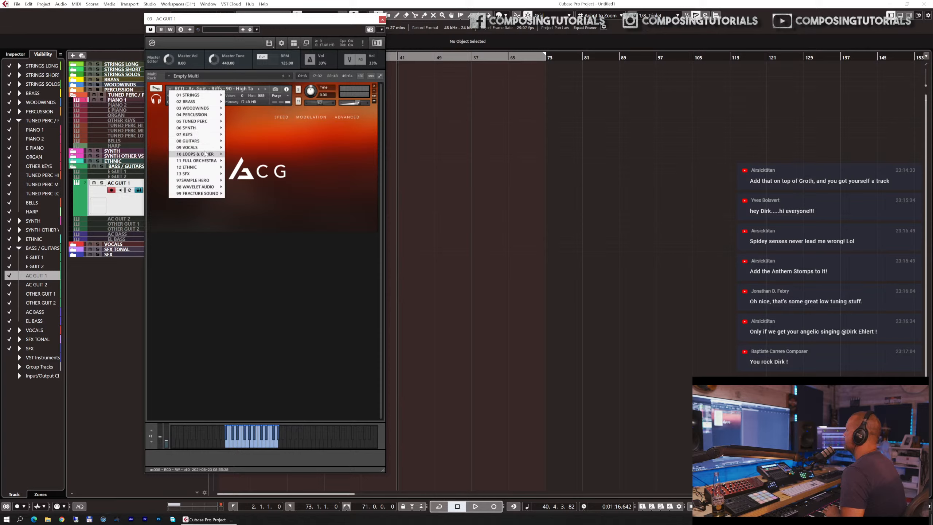
pyautogui.click(281, 318)
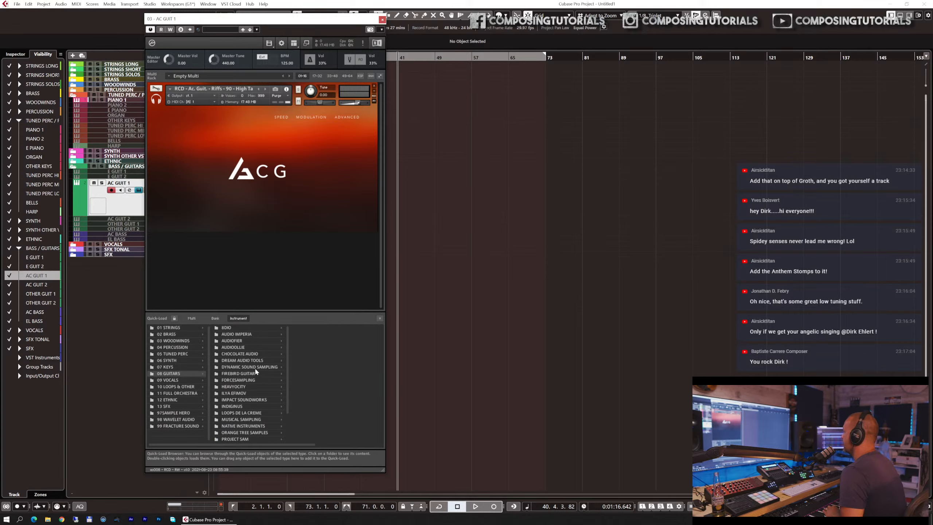
pyautogui.click(235, 350)
pyautogui.click(316, 335)
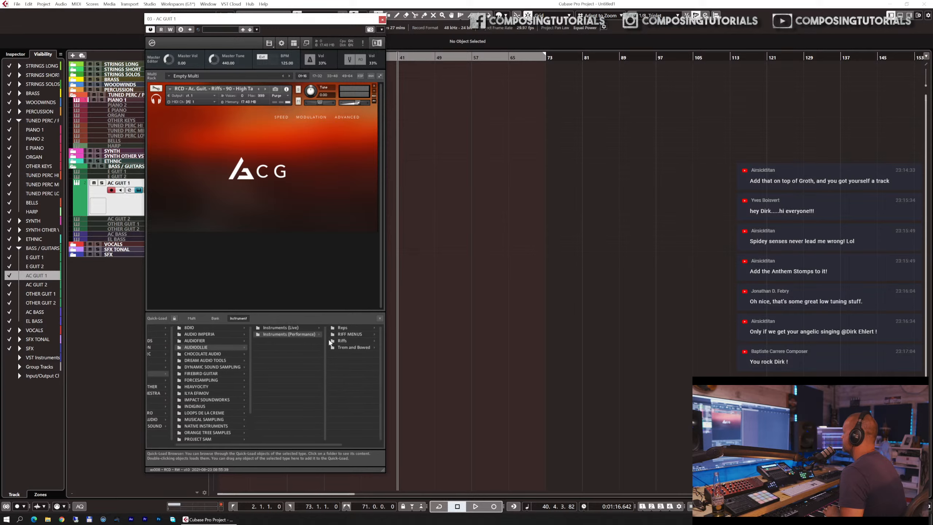
pyautogui.click(348, 348)
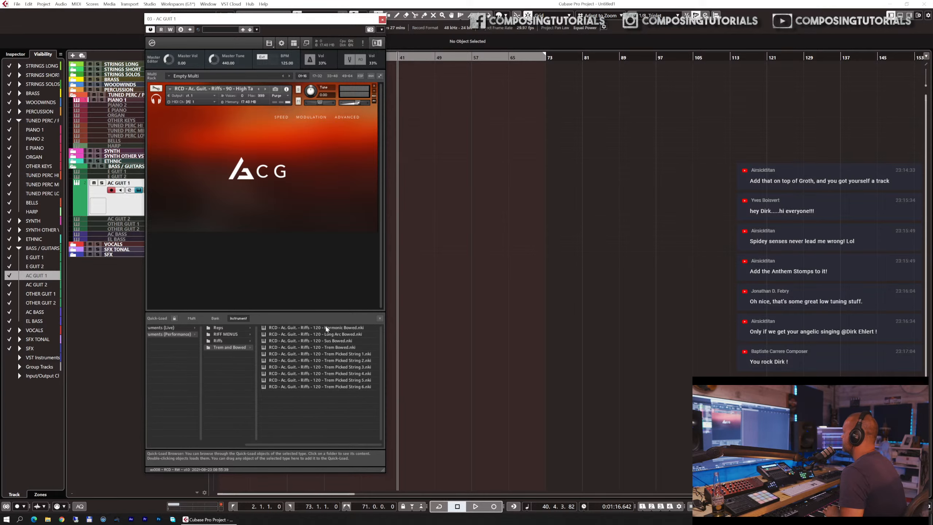
pyautogui.moveTo(349, 349); pyautogui.dragTo(312, 237)
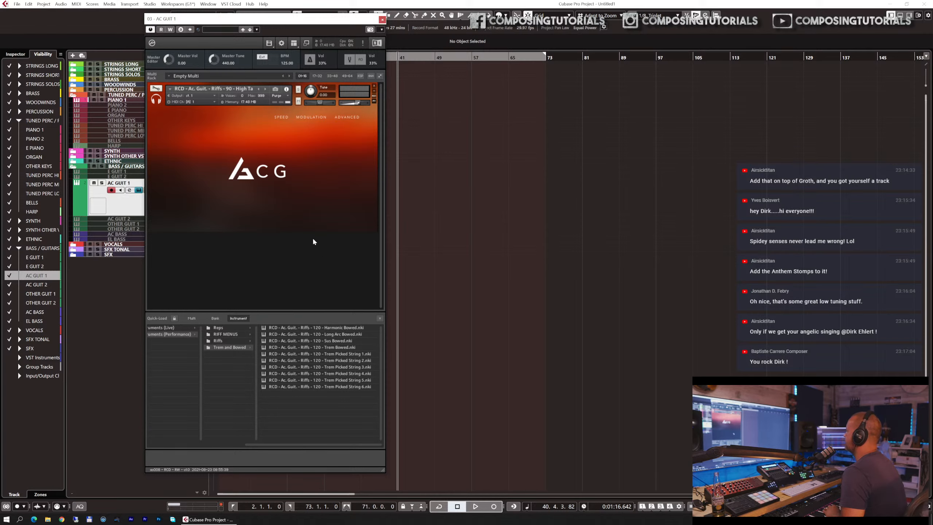
pyautogui.click(374, 236)
pyautogui.moveTo(339, 327); pyautogui.dragTo(280, 192)
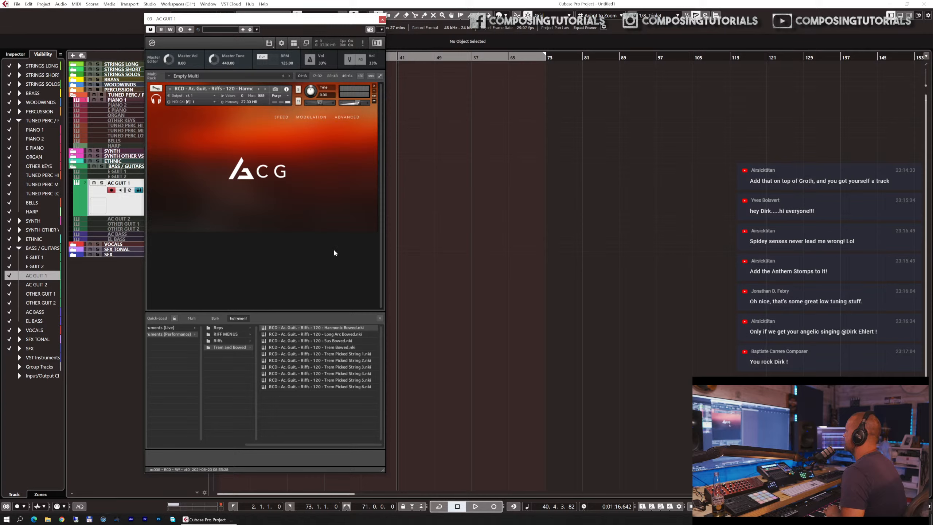
pyautogui.click(379, 318)
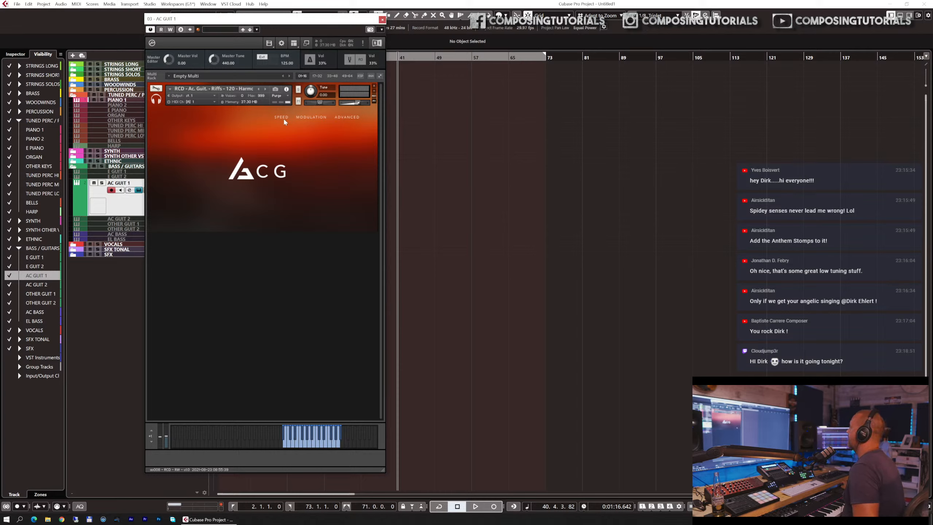
# - Audition the Long Arc Bowed, Sus Bowed and Trem Bowed patches in turn, continuing to Trem Picked String 1 and 2
pyautogui.click(264, 89)
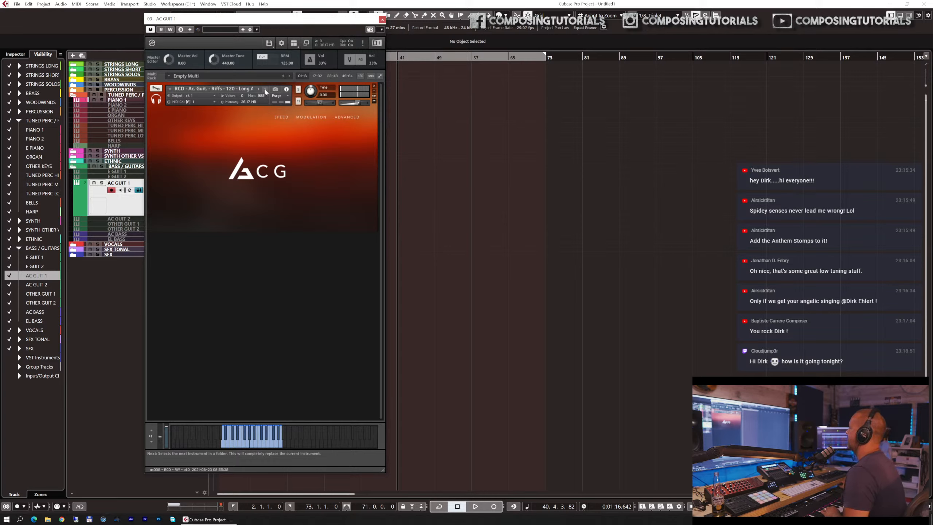
pyautogui.click(265, 89)
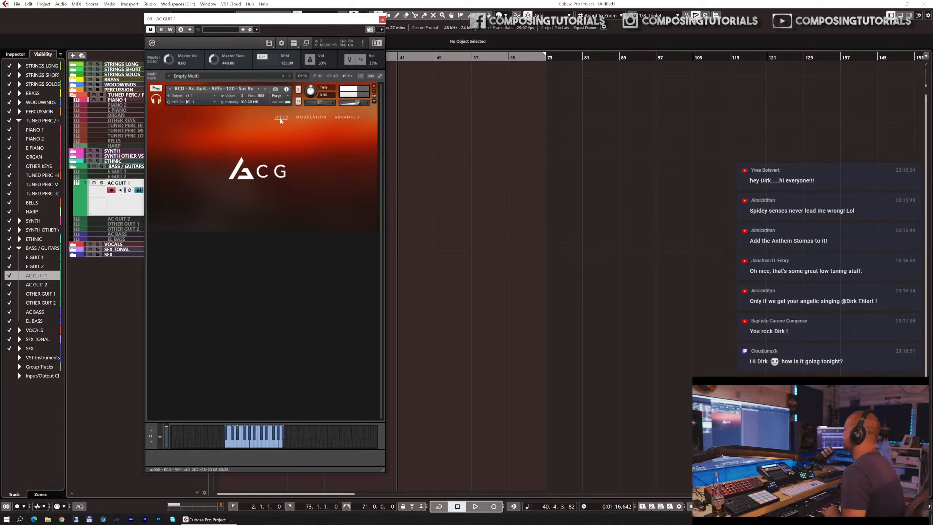
pyautogui.click(266, 90)
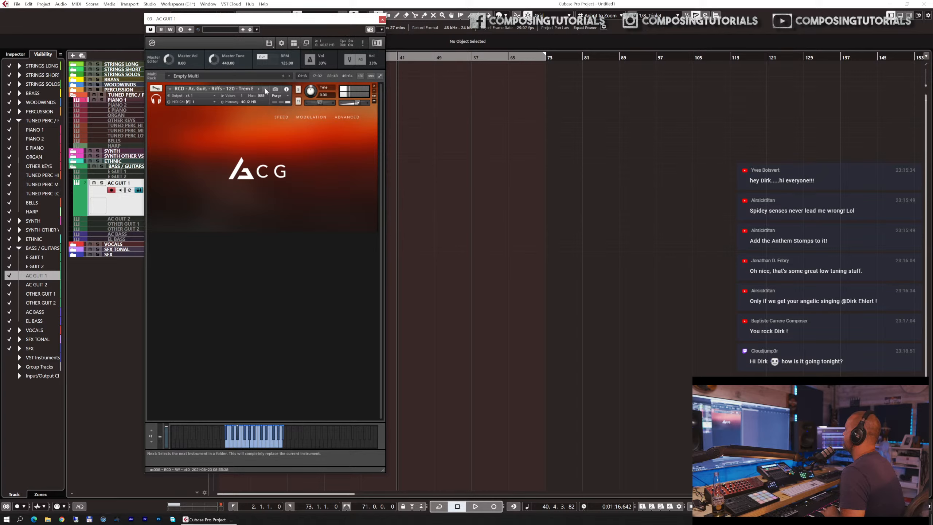
pyautogui.click(265, 90)
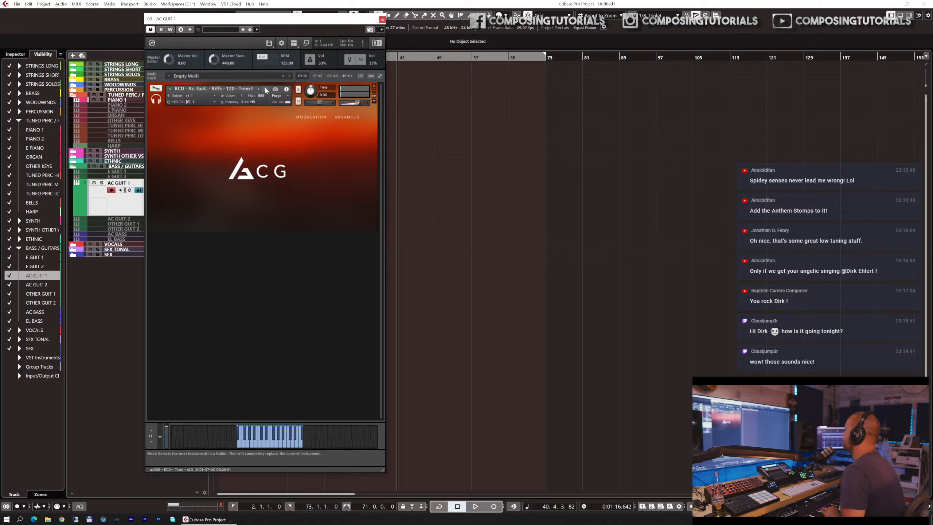
pyautogui.click(265, 89)
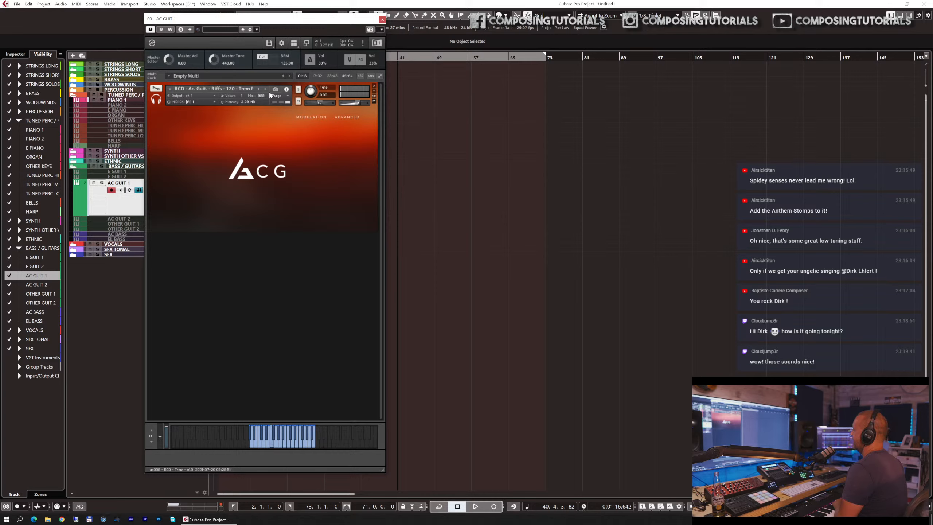
# - Try the Advanced page's Transpose slider and the Modulation page's HP Cutoff on the Trem Picked String 2 patch
pyautogui.click(347, 117)
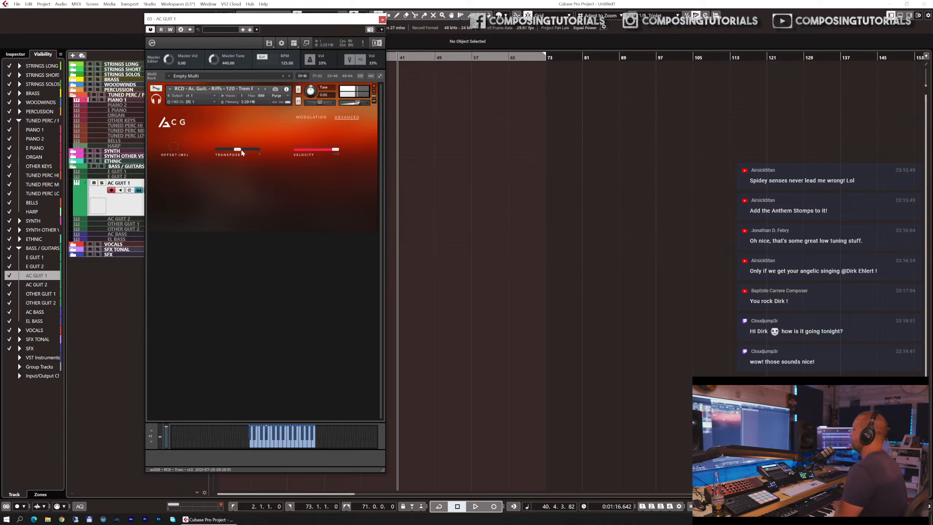
pyautogui.moveTo(244, 147)
pyautogui.mouseDown()
pyautogui.moveTo(260, 147)
pyautogui.moveTo(228, 148)
pyautogui.moveTo(237, 148)
pyautogui.mouseUp()
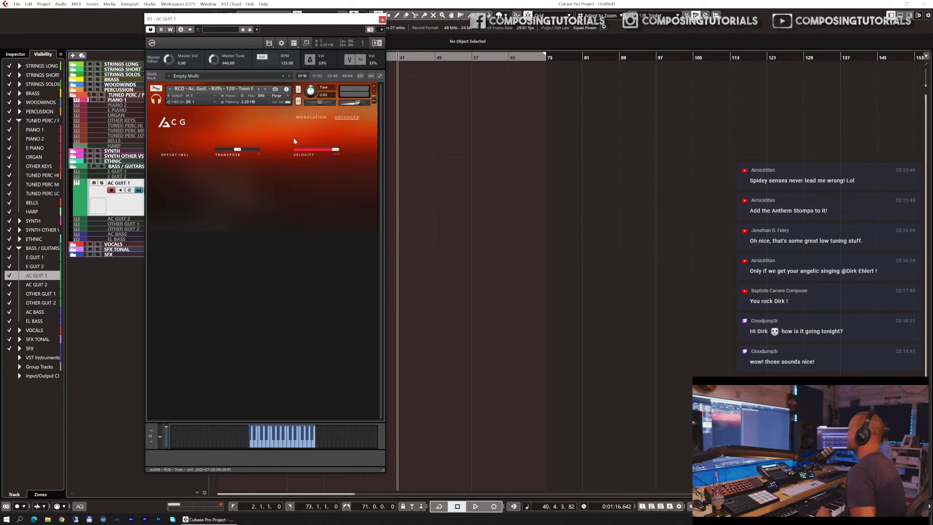
pyautogui.click(308, 119)
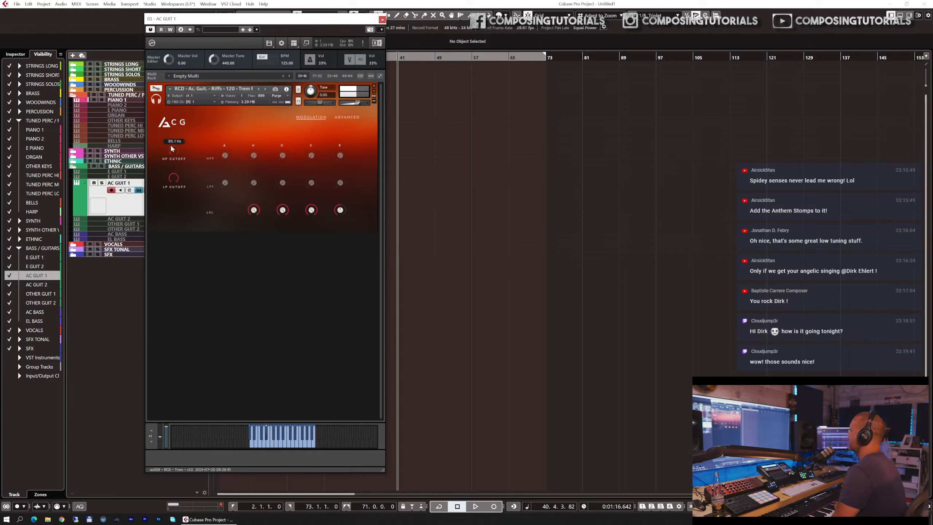
pyautogui.moveTo(172, 148); pyautogui.dragTo(176, 123)
pyautogui.moveTo(173, 154)
pyautogui.moveTo(175, 135); pyautogui.dragTo(181, 127)
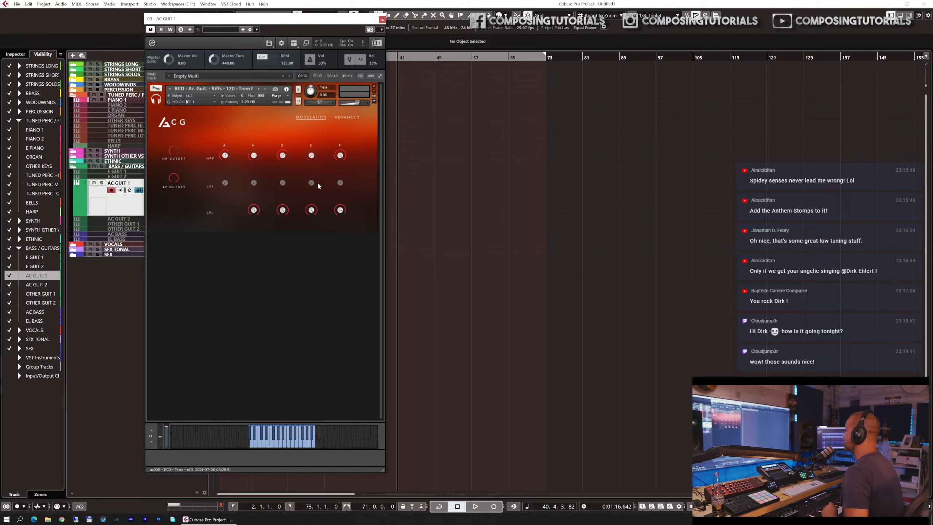
pyautogui.click(171, 123)
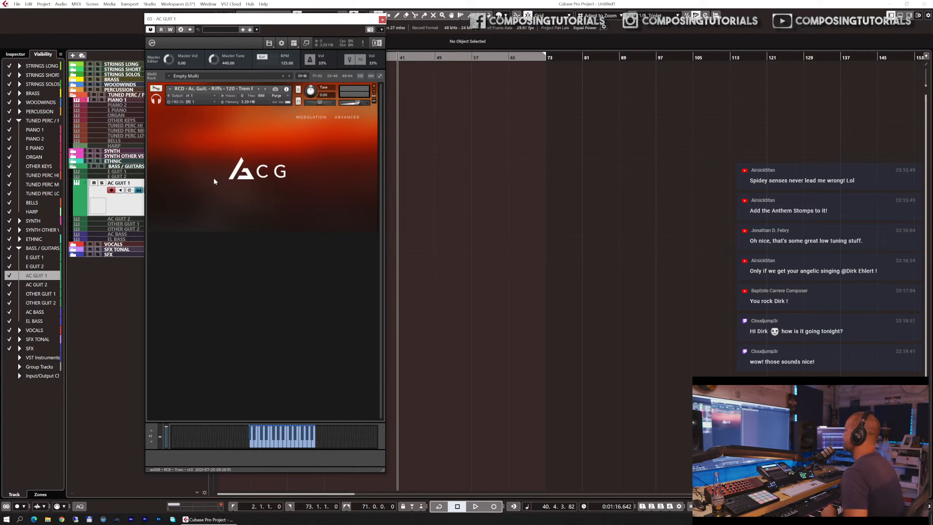
# - Try the LP Cutoff on the Modulation page and return to the instrument's main page
pyautogui.click(311, 117)
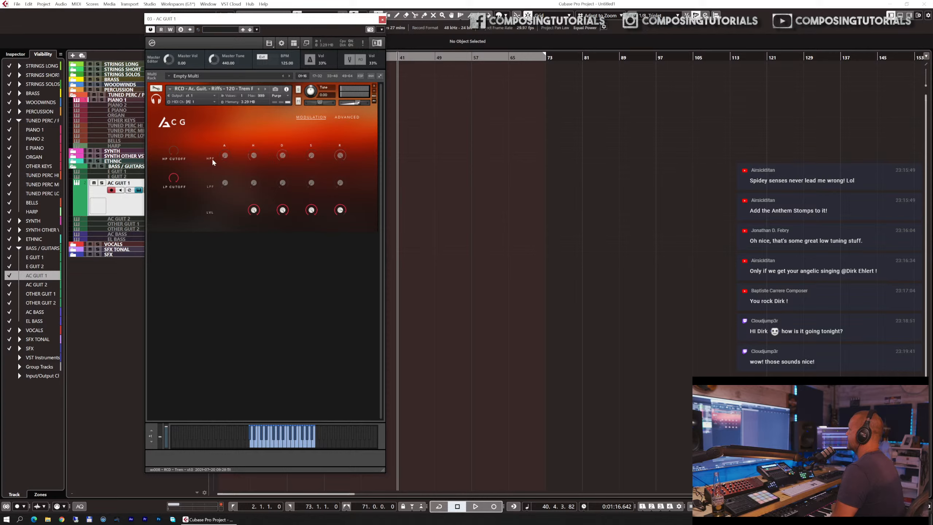
pyautogui.moveTo(175, 178); pyautogui.dragTo(183, 208)
pyautogui.moveTo(172, 180)
pyautogui.mouseDown()
pyautogui.moveTo(169, 235)
pyautogui.moveTo(177, 195)
pyautogui.mouseUp()
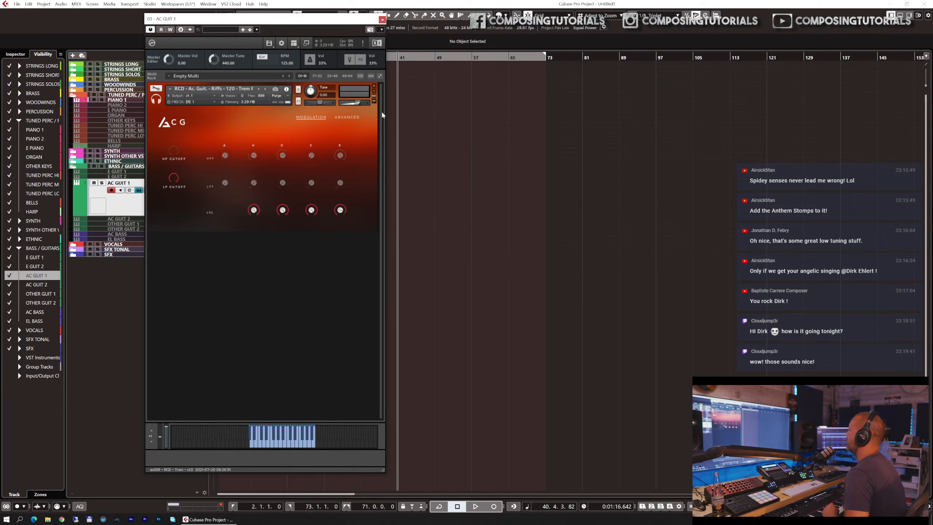
pyautogui.click(181, 122)
# - Audition the Trem Picked String 3, 4 and 5 patches in turn
pyautogui.click(265, 90)
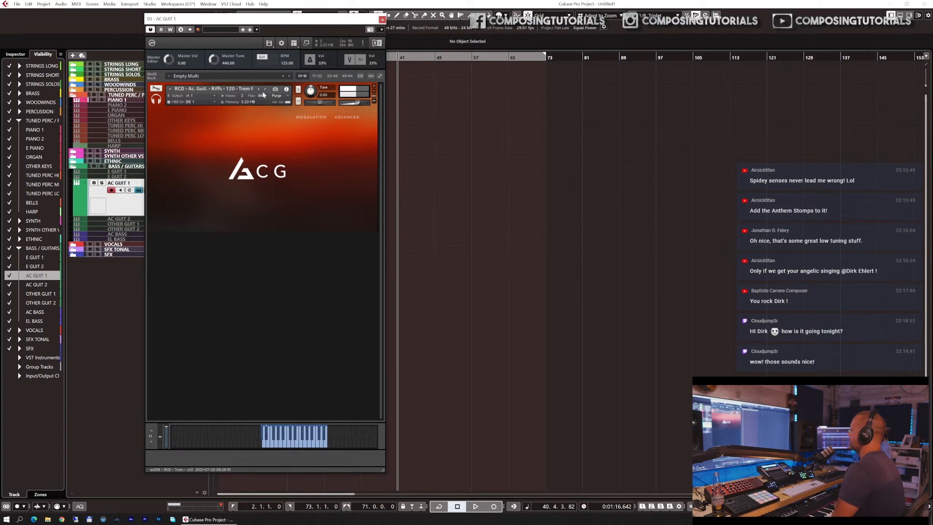
pyautogui.click(265, 89)
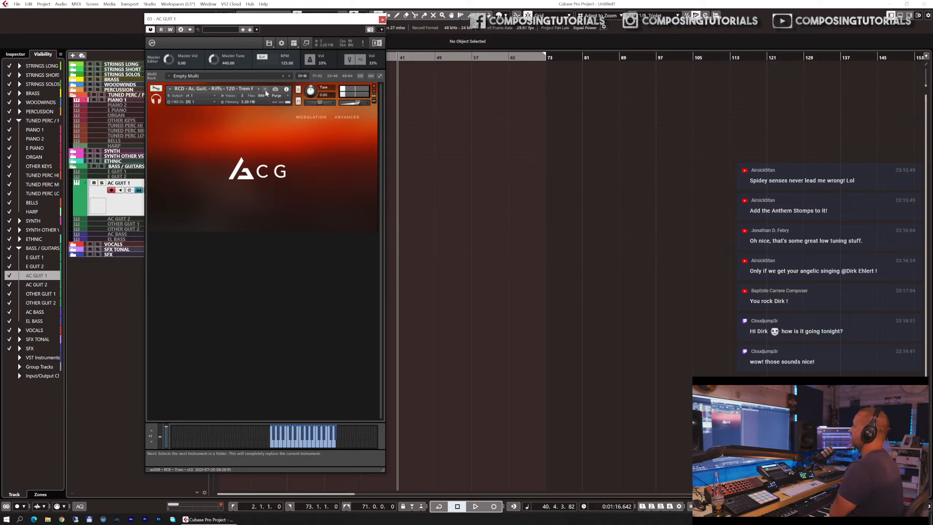
pyautogui.click(266, 89)
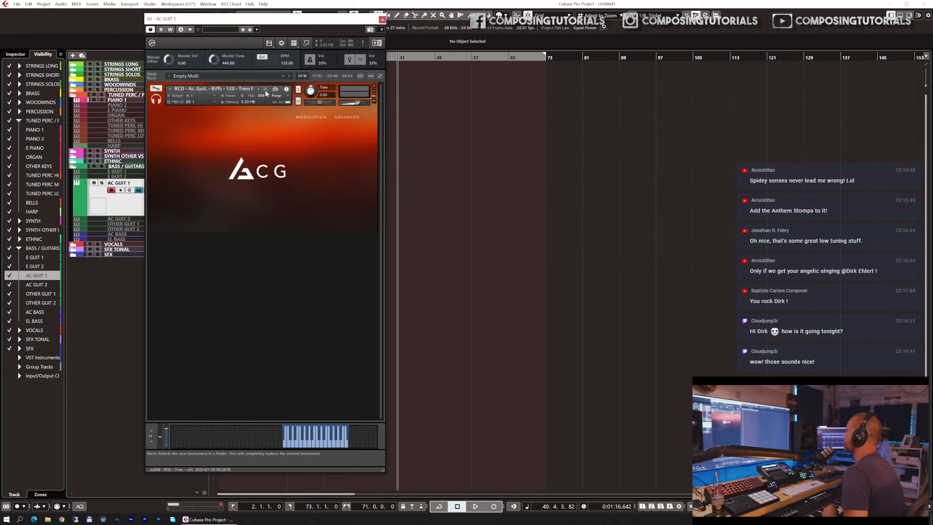
# - Browse the quick-load catalogue to 12 ETHNIC, AUDIO OLLIE, RCD UKE, Riffs, Tonal and look through its ukulele patches
pyautogui.rightClick(270, 260)
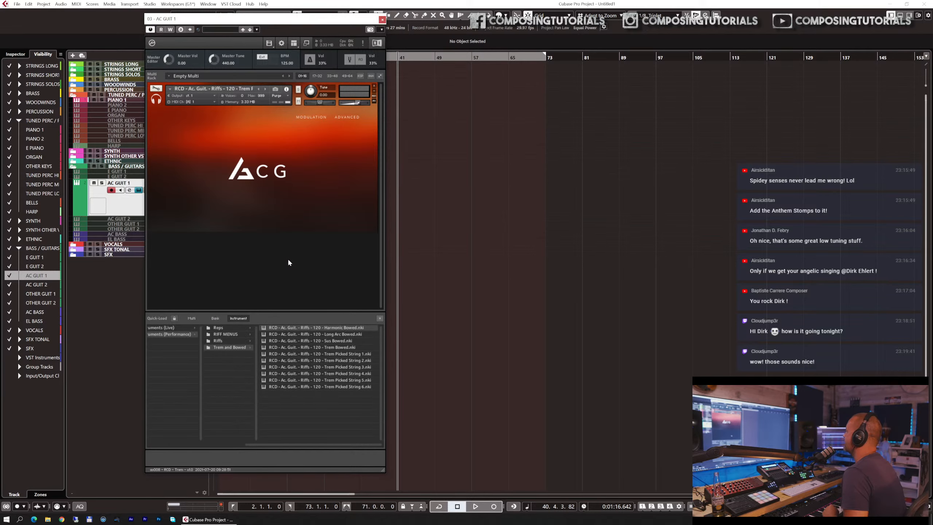
pyautogui.click(179, 335)
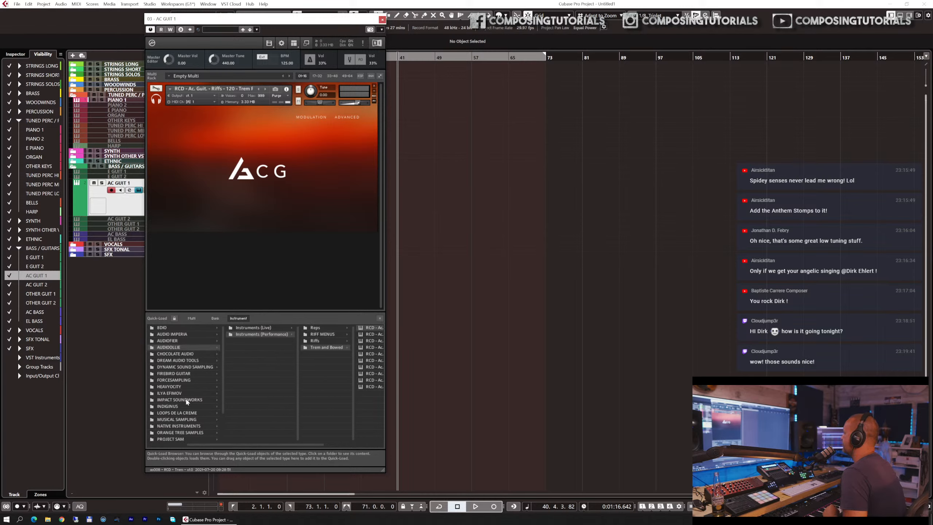
pyautogui.click(186, 399)
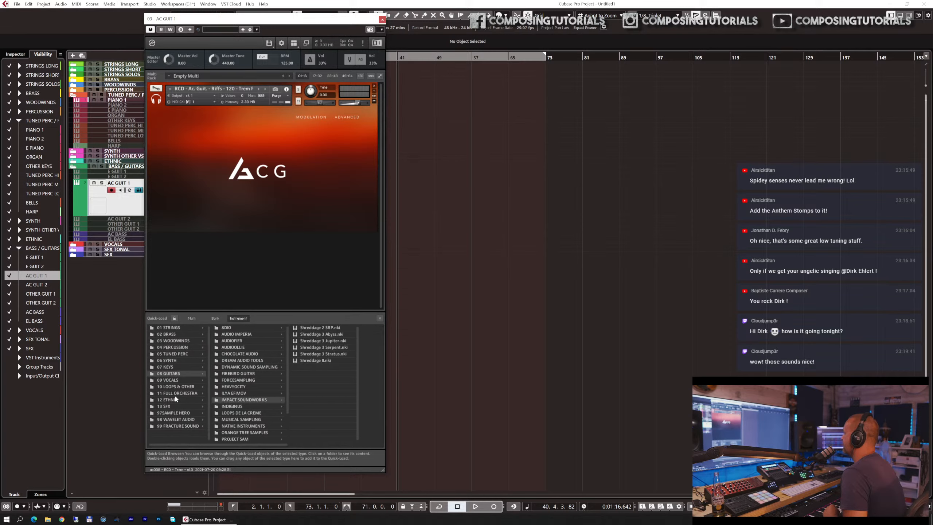
pyautogui.click(174, 399)
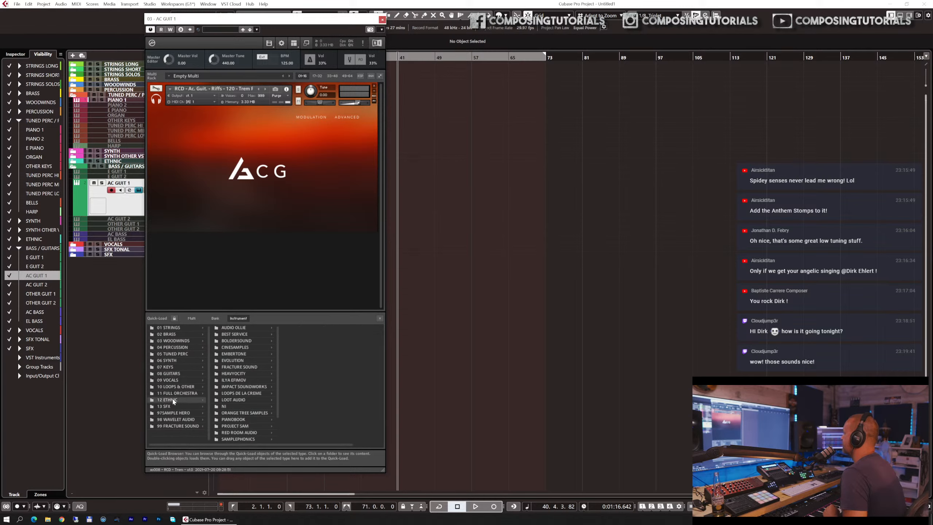
pyautogui.click(237, 328)
pyautogui.click(300, 327)
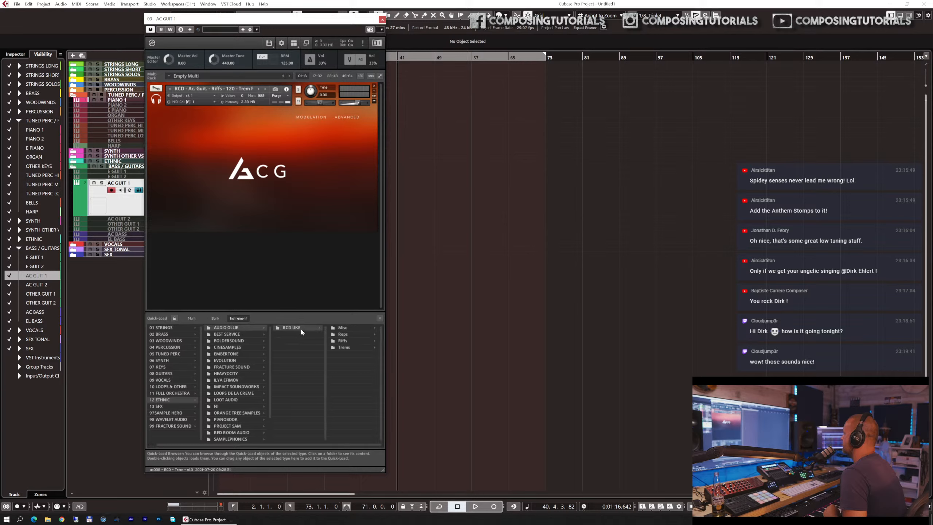
pyautogui.click(349, 341)
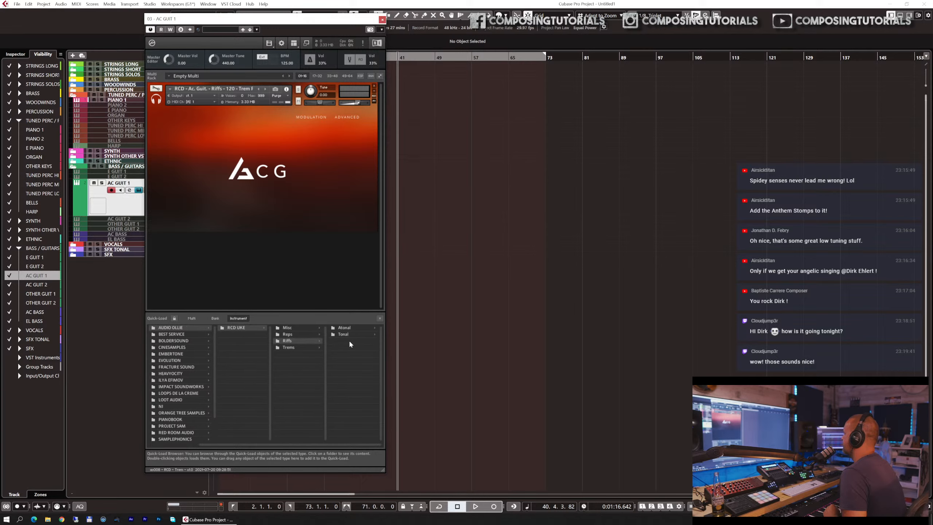
pyautogui.click(344, 335)
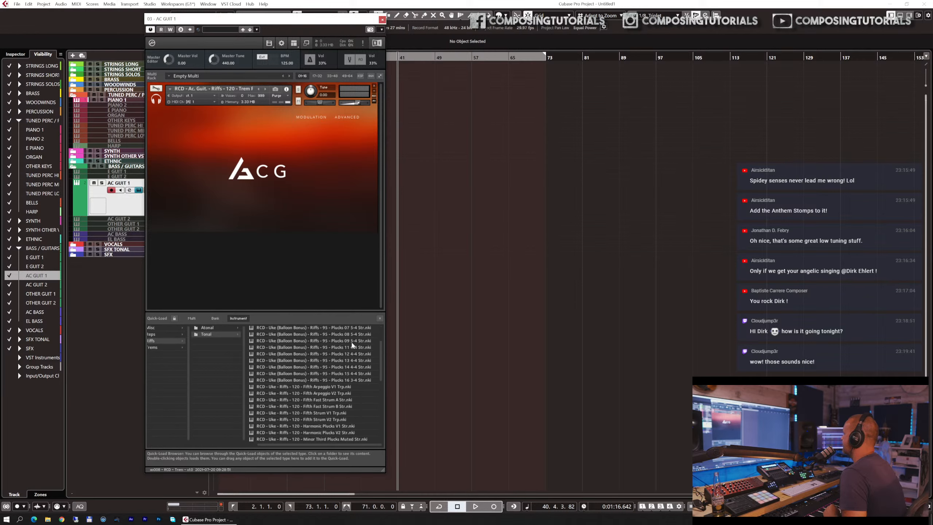
pyautogui.scroll(2, 351, 342)
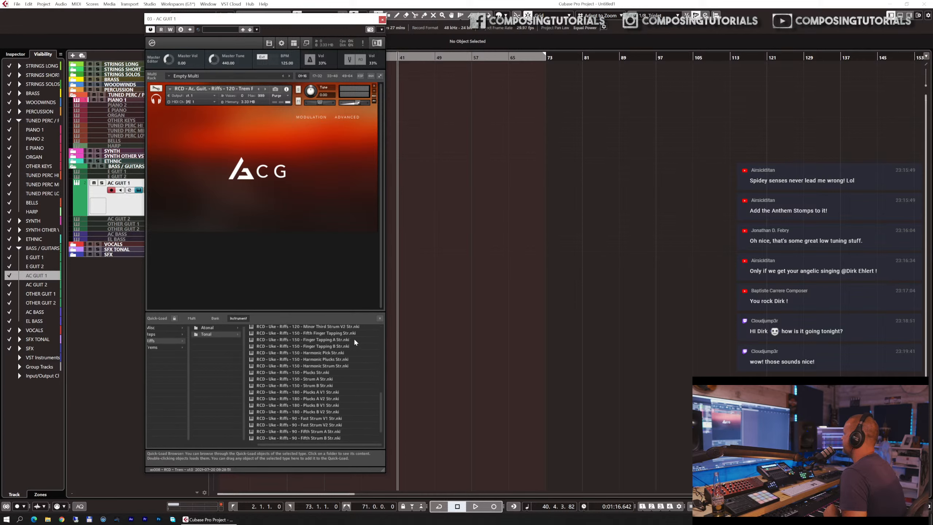
pyautogui.scroll(4, 357, 337)
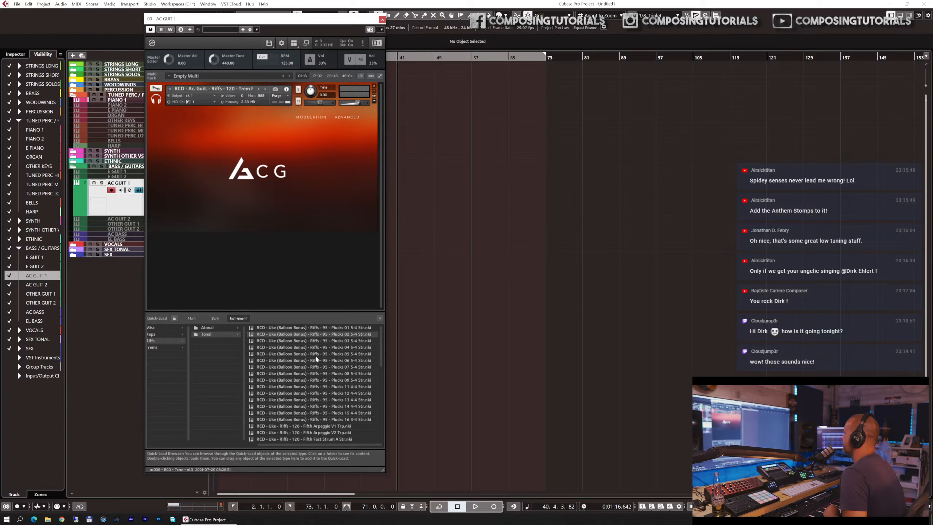
# - Load the 120 Harmonic Bowed acoustic guitar riff patch, hide the quick-load catalogue, and advance to the Long Arc Bowed patch
pyautogui.click(266, 89)
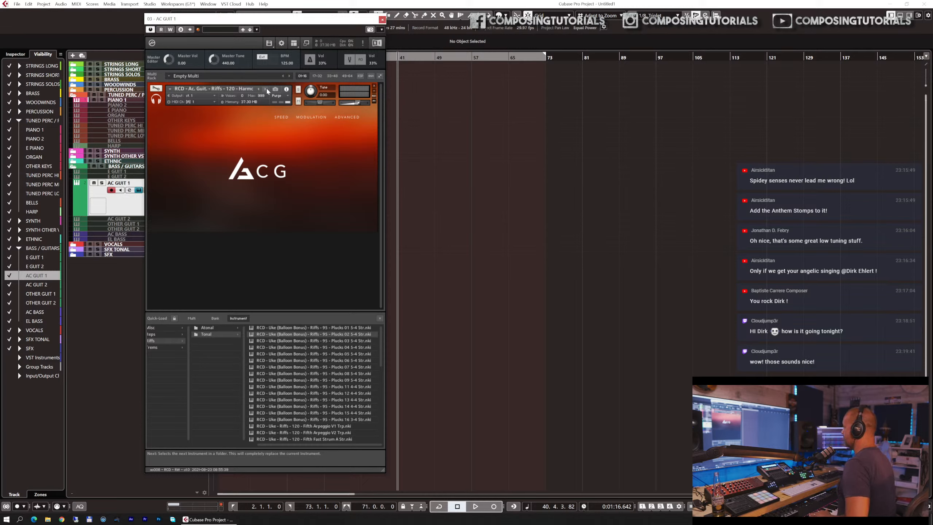
pyautogui.click(380, 318)
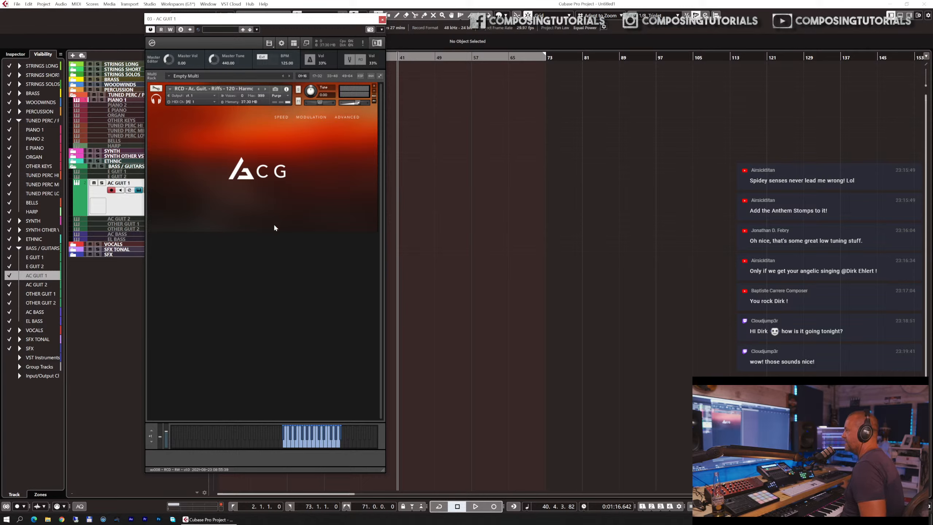
pyautogui.click(266, 89)
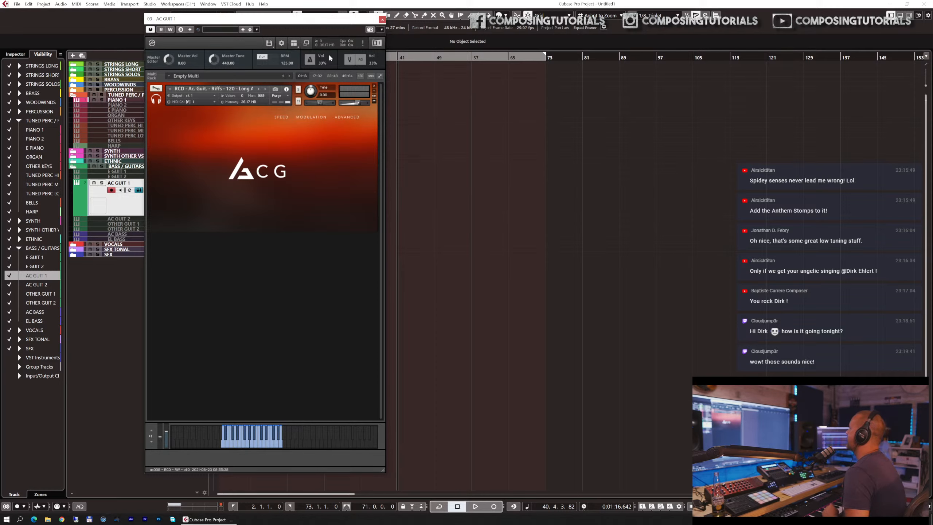
# - Show Kontakt's browser and remove the loaded acoustic guitar instrument from the rack
pyautogui.click(294, 44)
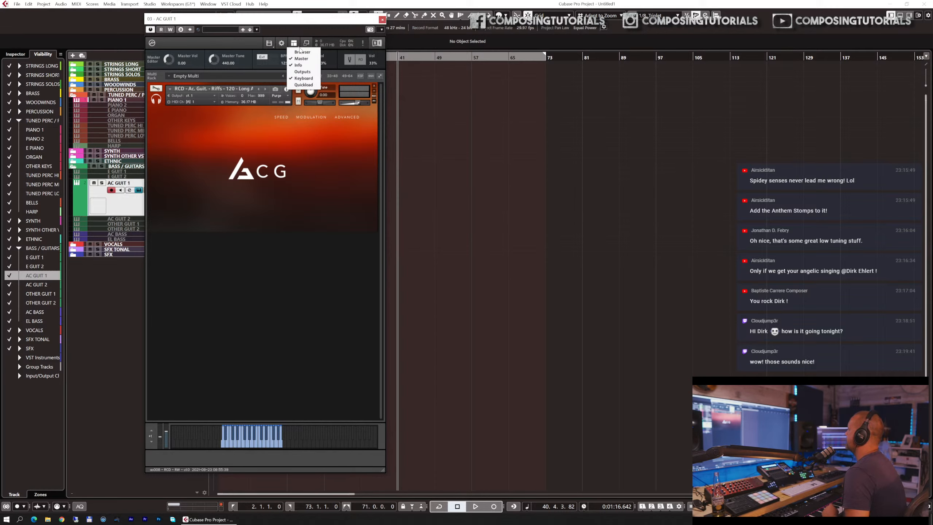
pyautogui.click(302, 52)
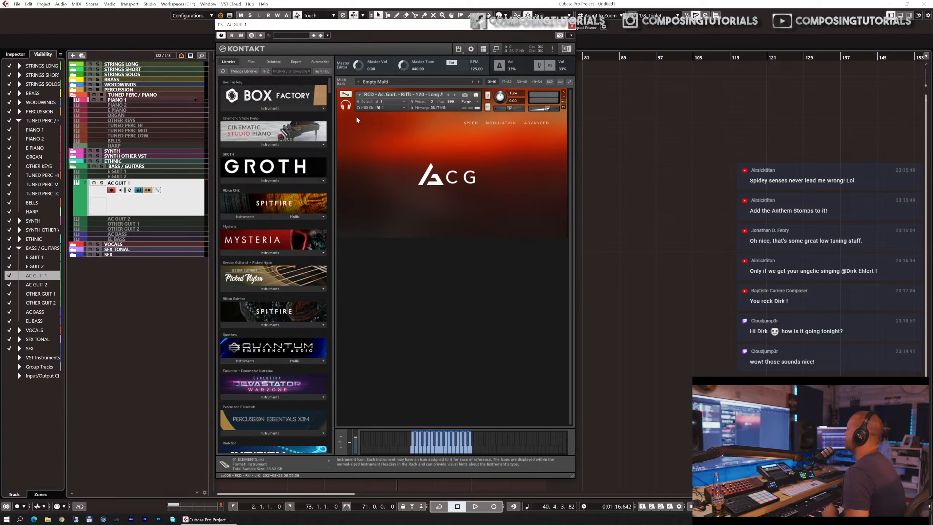
pyautogui.click(564, 92)
# - Browse the files on Samples (J:) to AUDIO OLLIE, RCD Acoustic Guitar, Multis and look through the list of multis
pyautogui.click(251, 62)
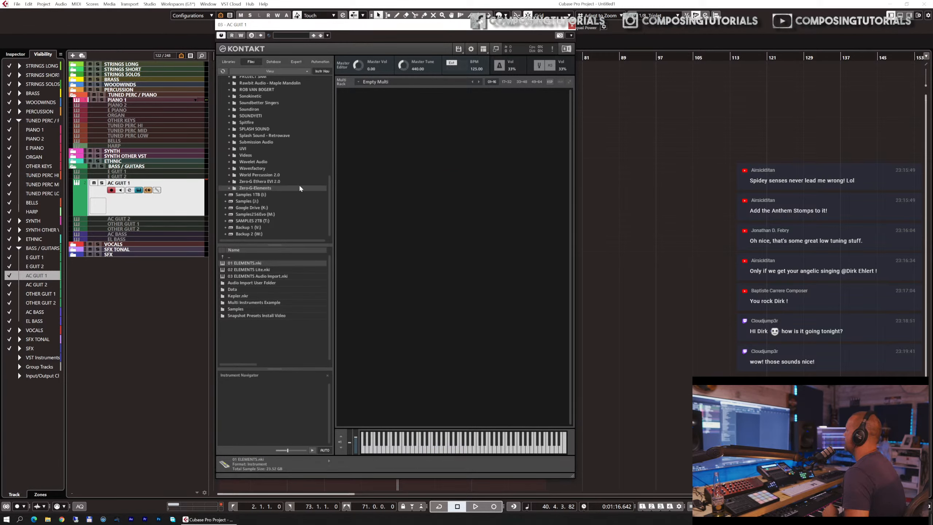
pyautogui.click(260, 201)
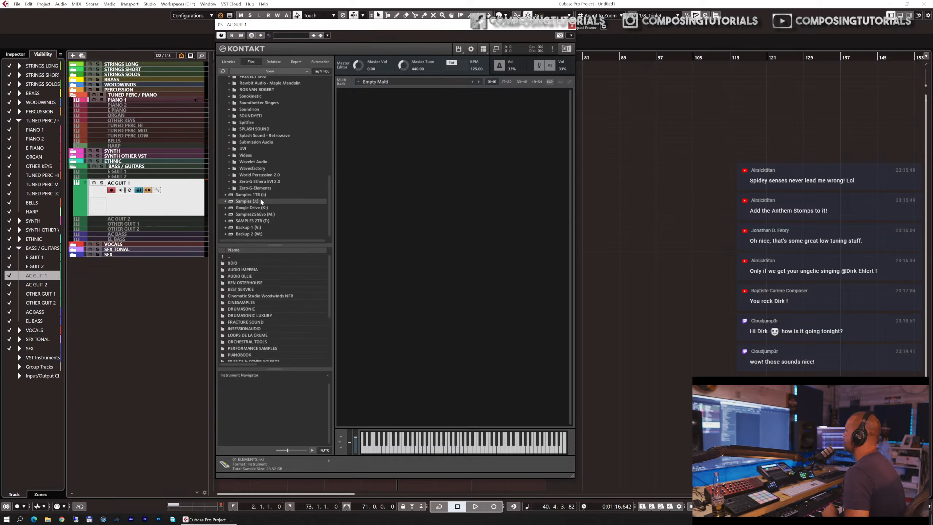
pyautogui.doubleClick(249, 274)
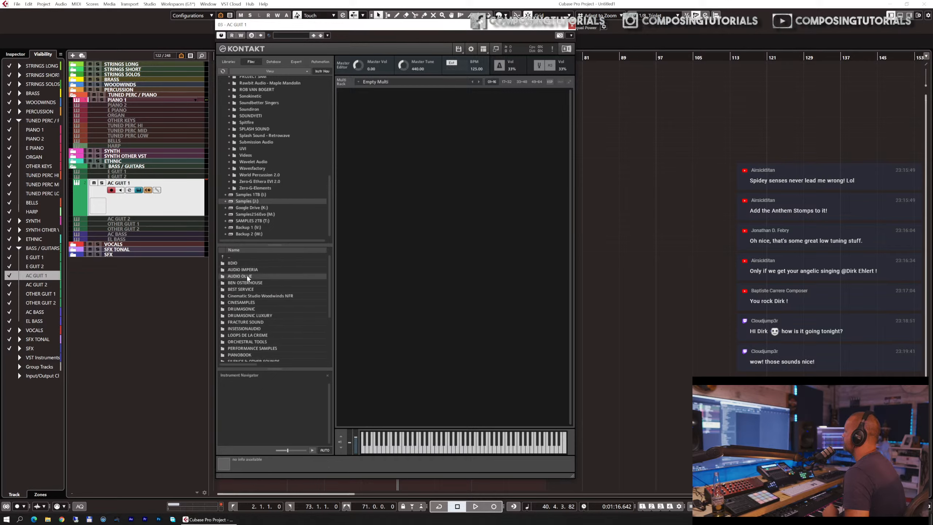
pyautogui.doubleClick(251, 270)
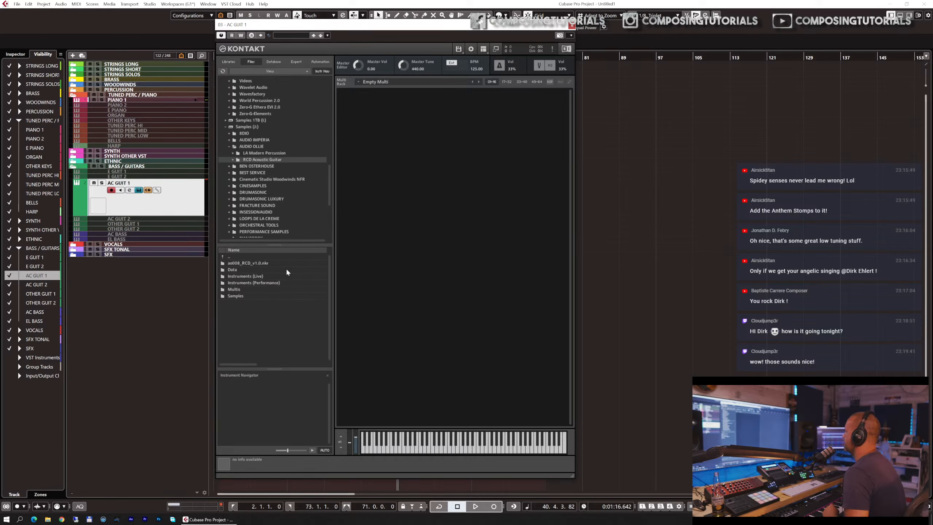
pyautogui.doubleClick(242, 290)
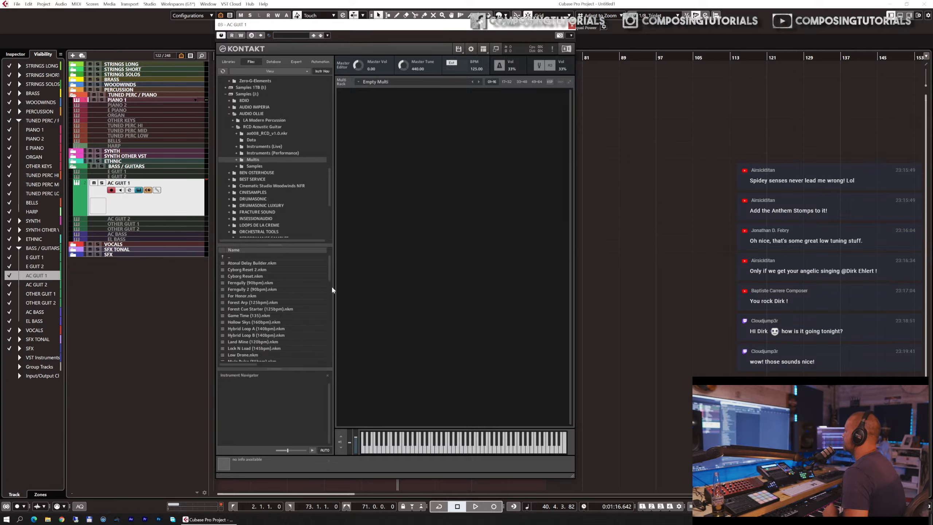
pyautogui.scroll(-5, 285, 277)
pyautogui.scroll(-10, 285, 280)
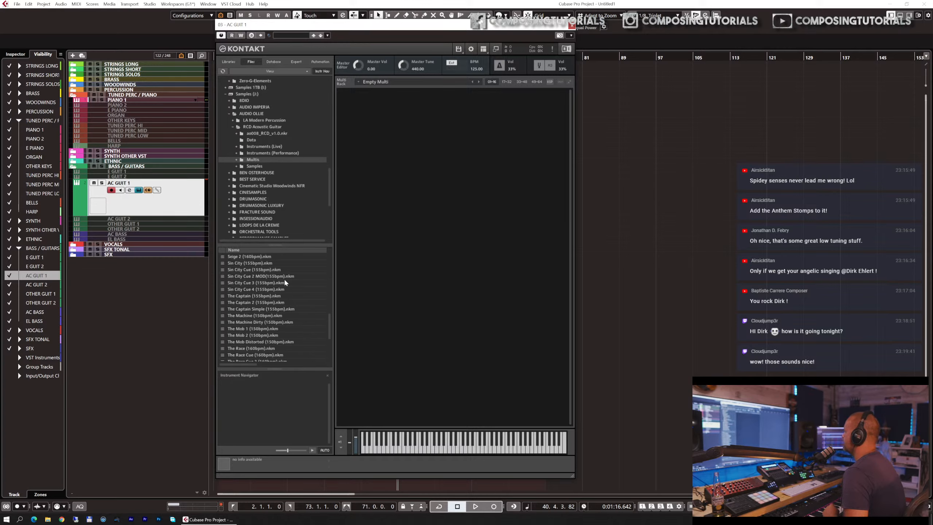
pyautogui.scroll(10, 284, 278)
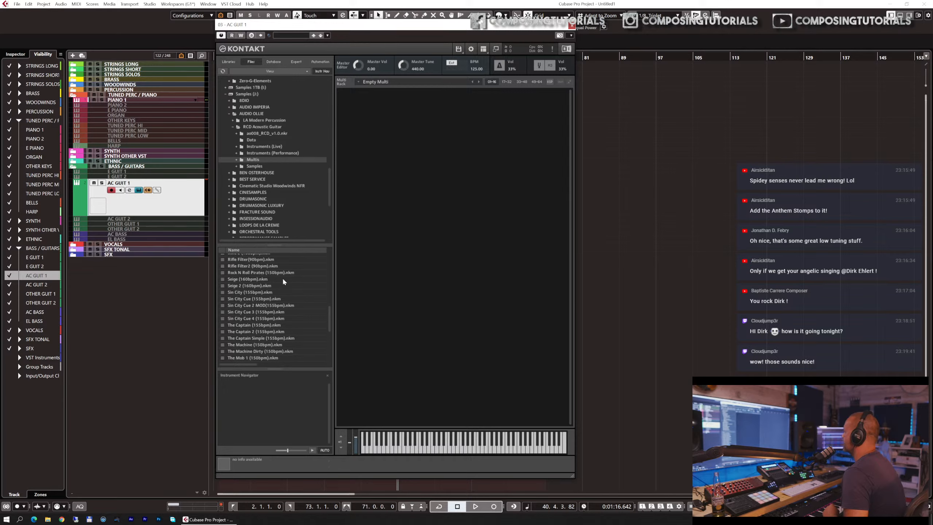
pyautogui.scroll(4, 283, 277)
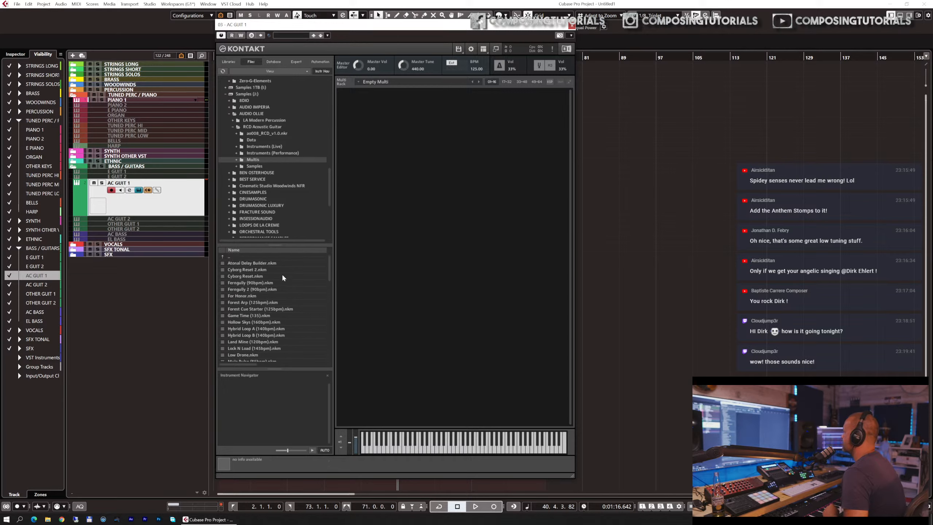
# - Try to load the Atonal Delay Builder multi, ignoring its missing content, and remove its instrument from the rack
pyautogui.doubleClick(260, 263)
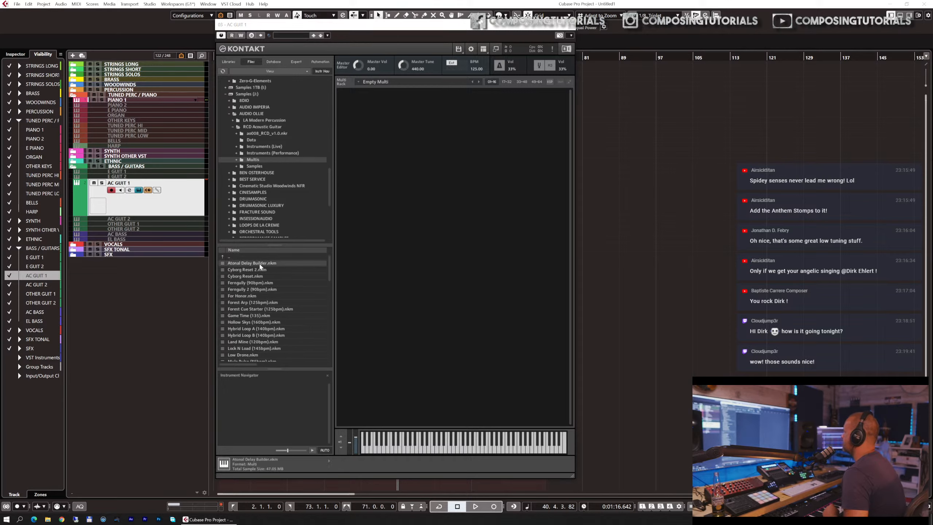
pyautogui.click(454, 288)
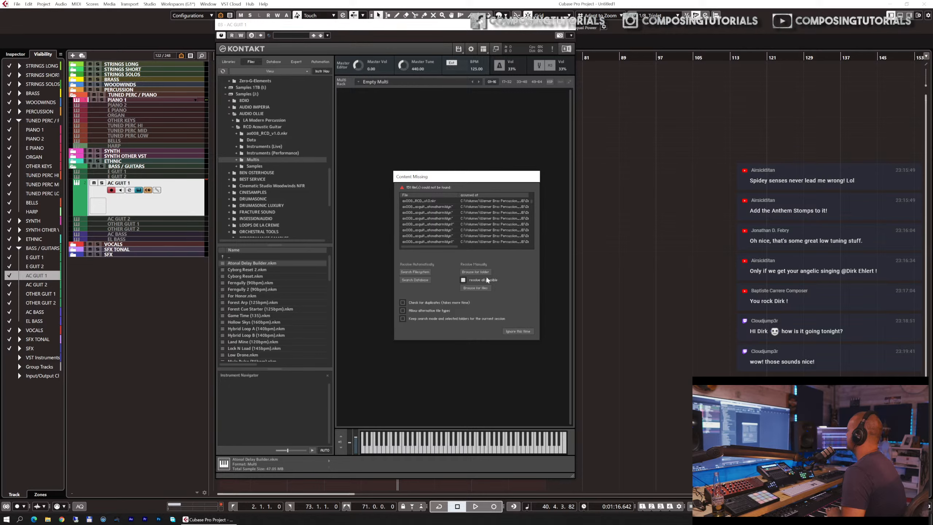
pyautogui.click(518, 332)
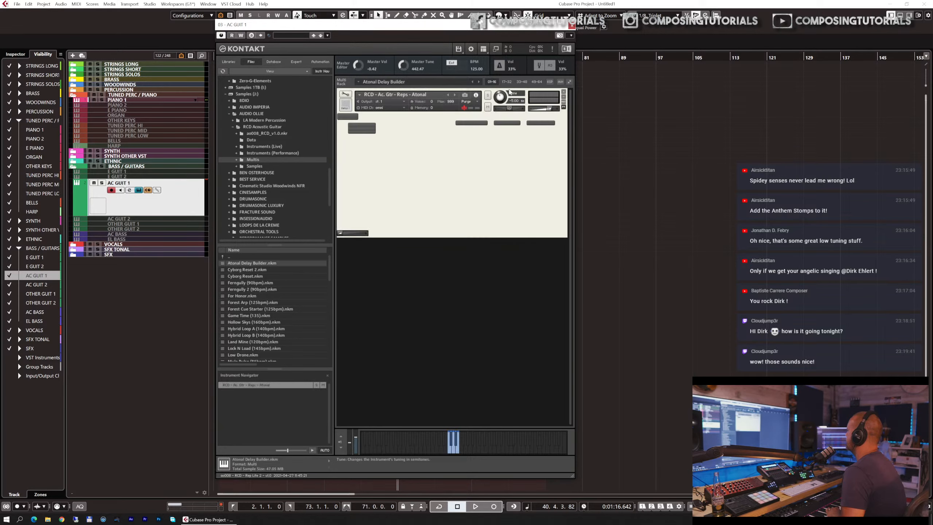
pyautogui.click(564, 92)
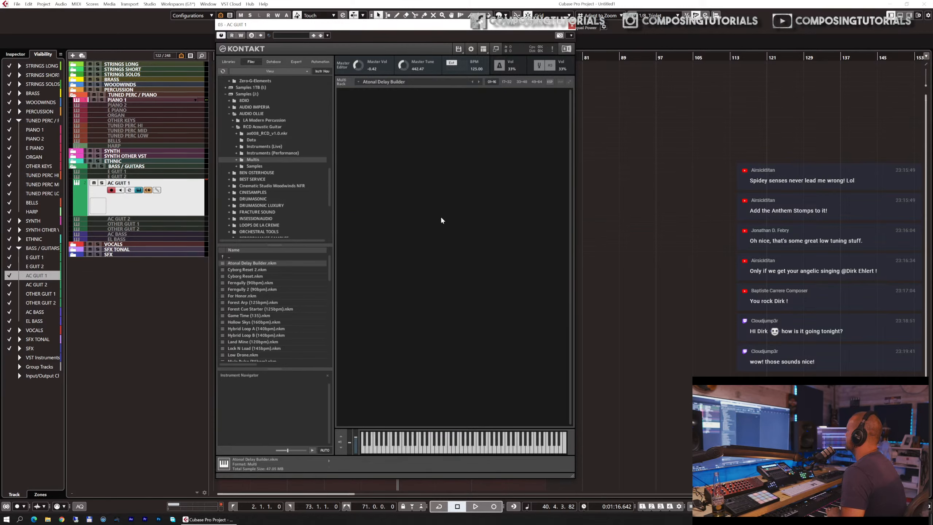
# - Start a batch re-save with the Multis folder of AUDIO OLLIE's RCD Acoustic Guitar on Samples (J:) as the base folder
pyautogui.click(458, 49)
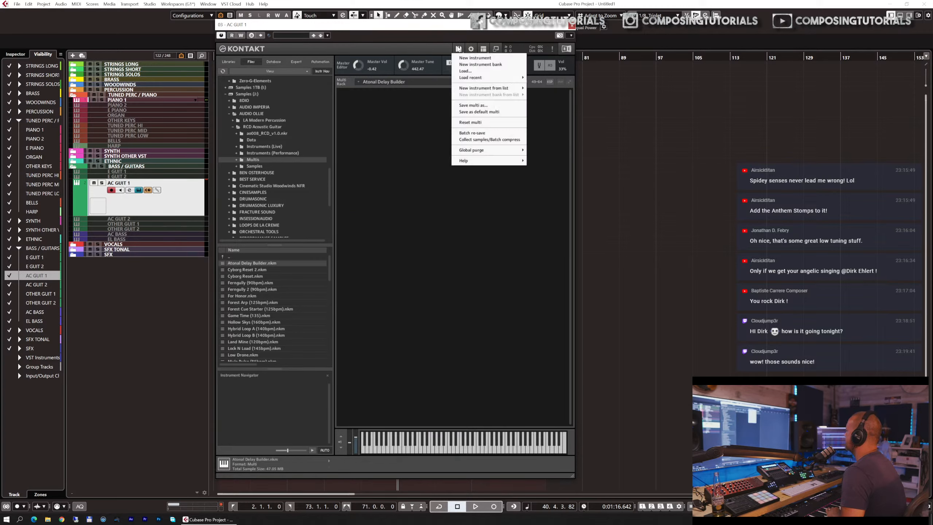
pyautogui.click(472, 132)
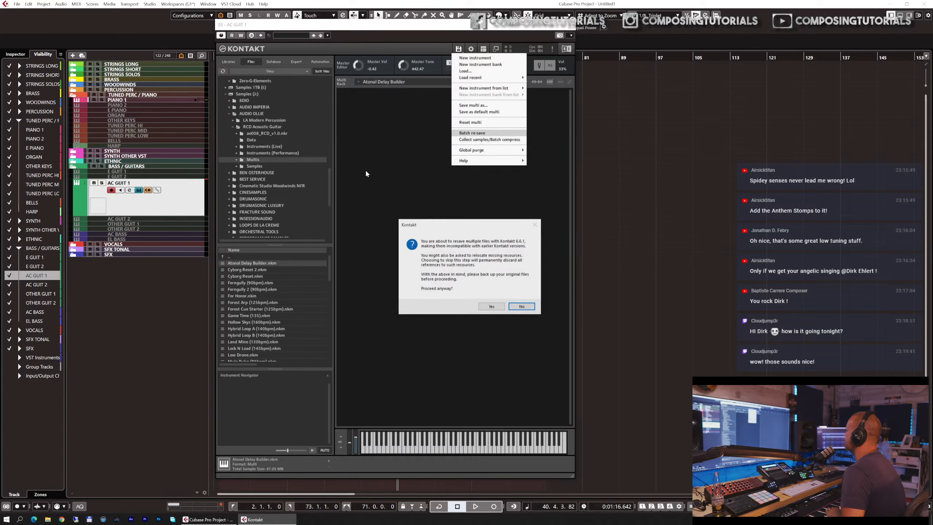
pyautogui.click(492, 308)
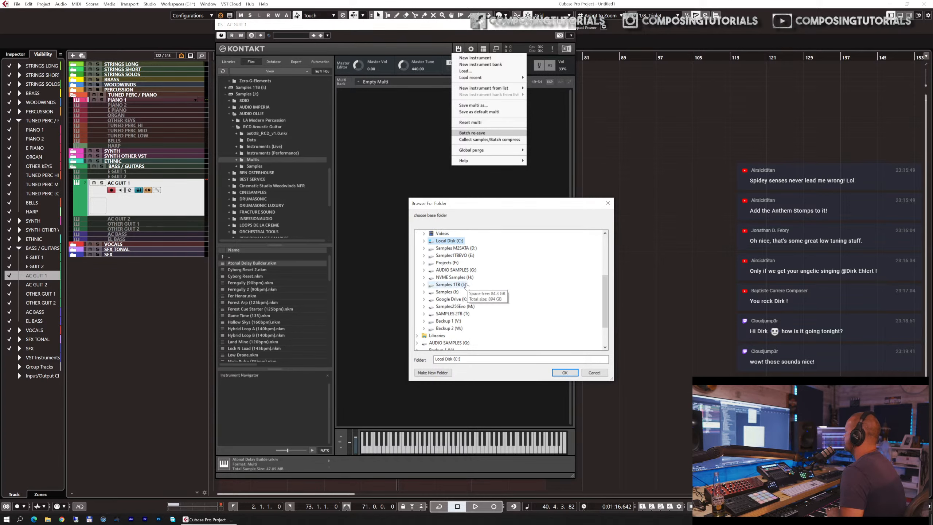
pyautogui.doubleClick(453, 292)
pyautogui.scroll(-3, 486, 307)
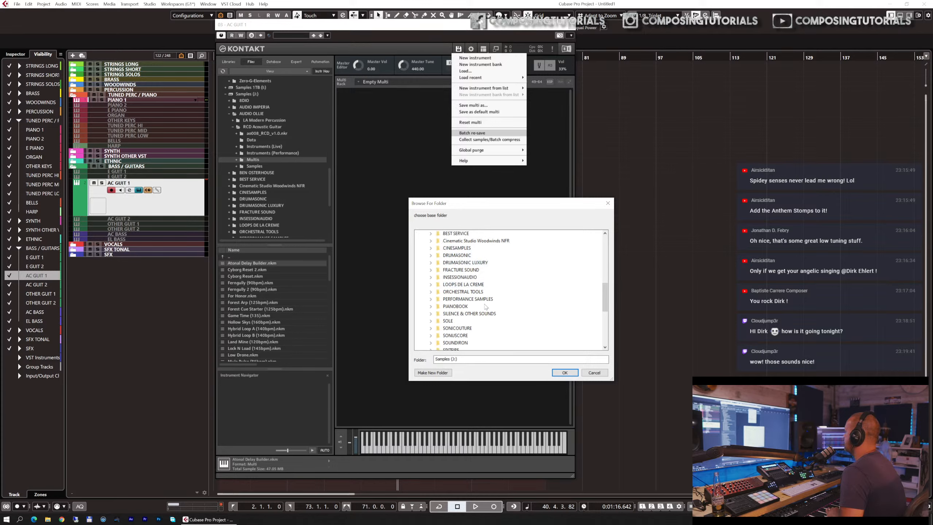
pyautogui.scroll(-1, 481, 310)
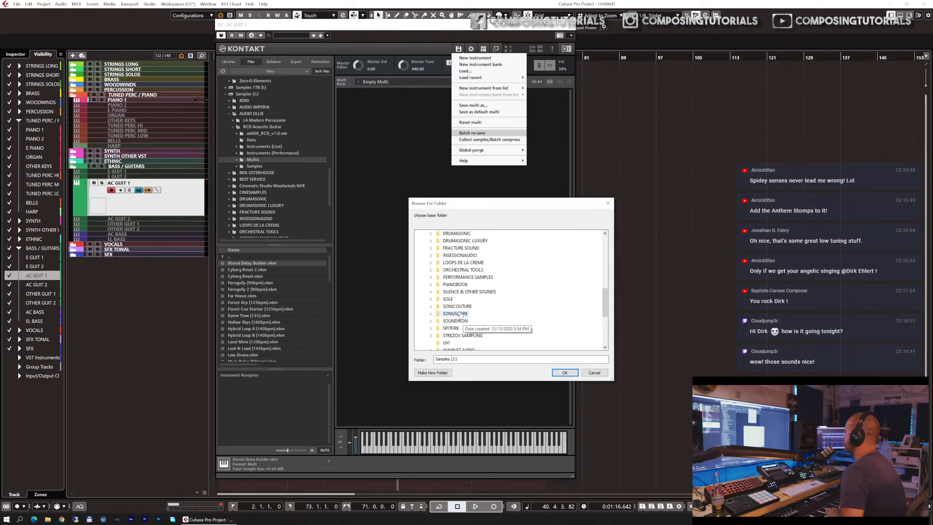
pyautogui.scroll(2, 470, 290)
pyautogui.doubleClick(466, 241)
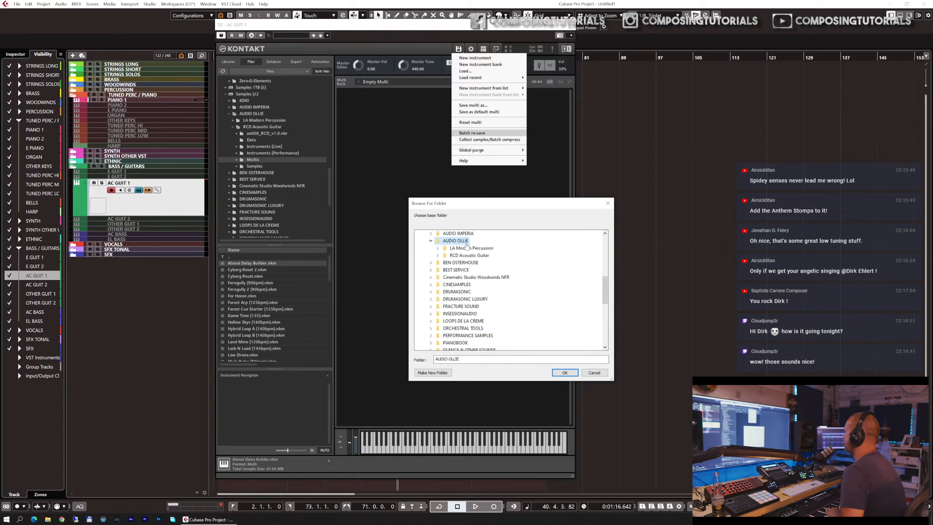
pyautogui.click(468, 256)
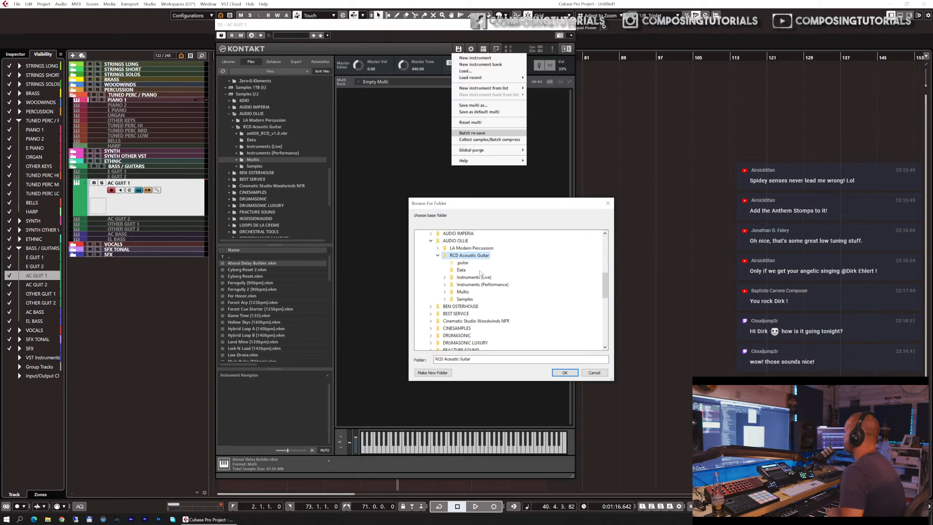
pyautogui.click(468, 293)
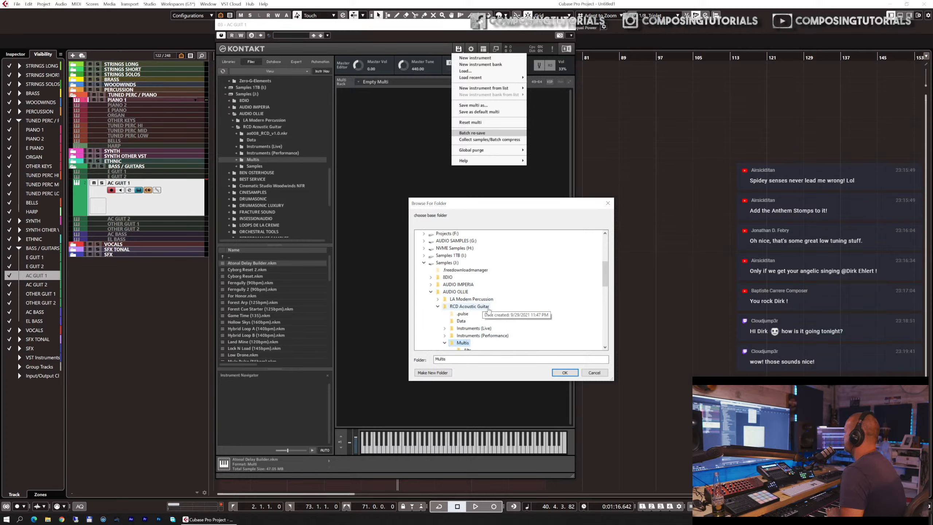
pyautogui.click(565, 372)
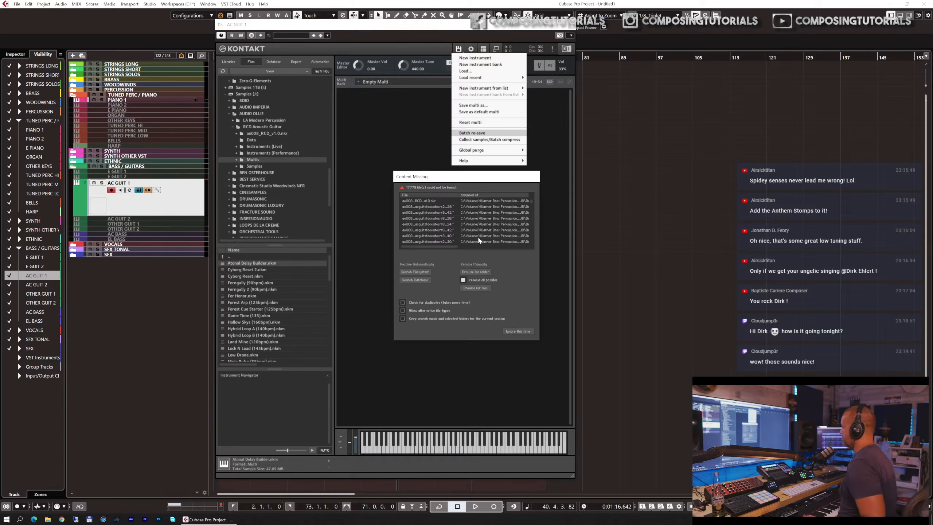
# - Resolve the batch re-save's missing samples by pointing Kontakt to the RCD Acoustic Guitar folder under AUDIO OLLIE
pyautogui.click(476, 272)
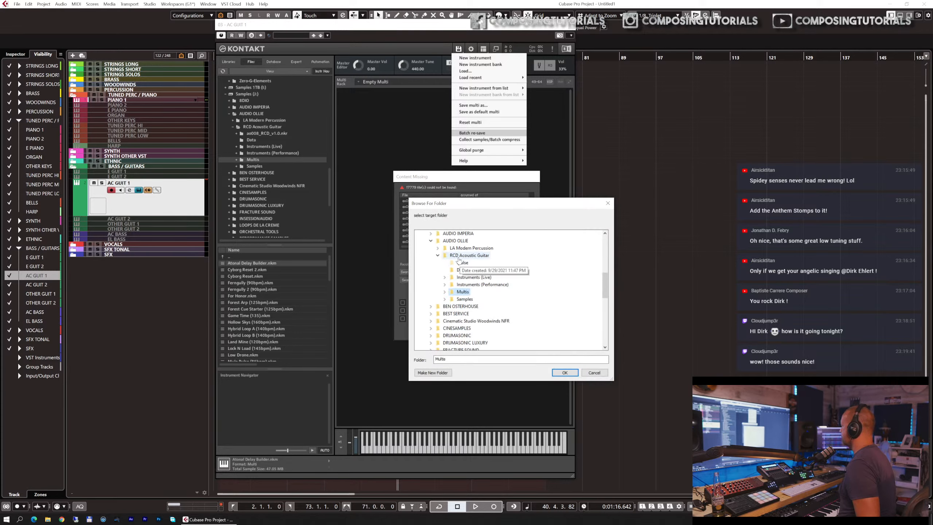
pyautogui.click(468, 255)
pyautogui.click(564, 372)
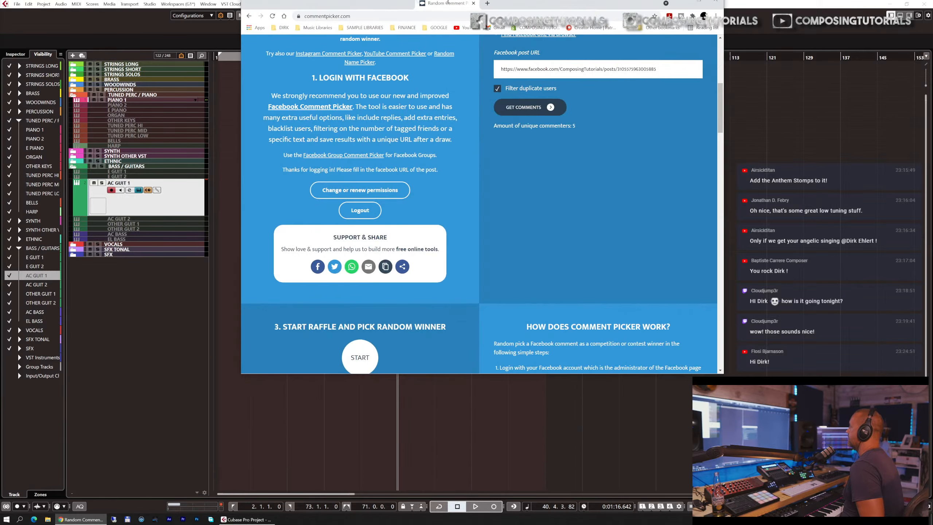
# - In the maximized browser, copy the Facebook post URL on the Comment Picker page and get its comments again, returning to Cubase
pyautogui.moveTo(419, 5); pyautogui.dragTo(414, 1)
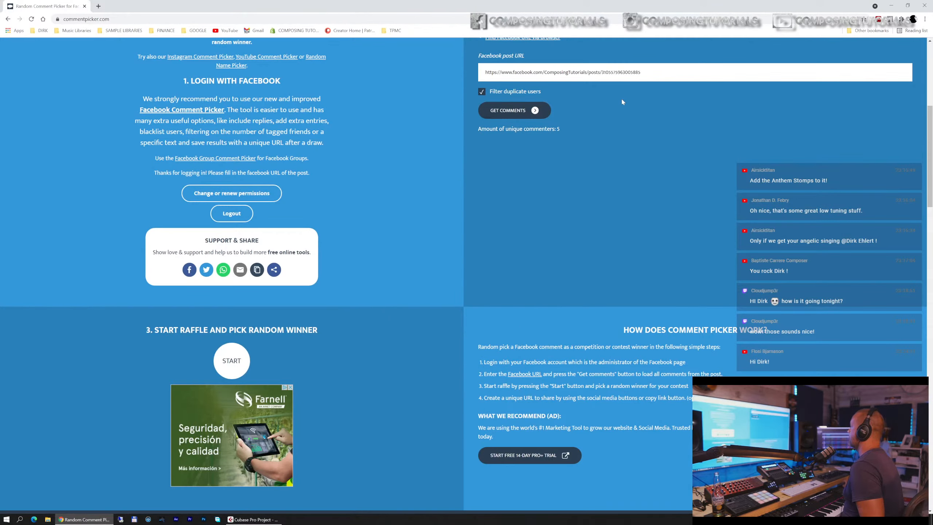
pyautogui.tripleClick(701, 75)
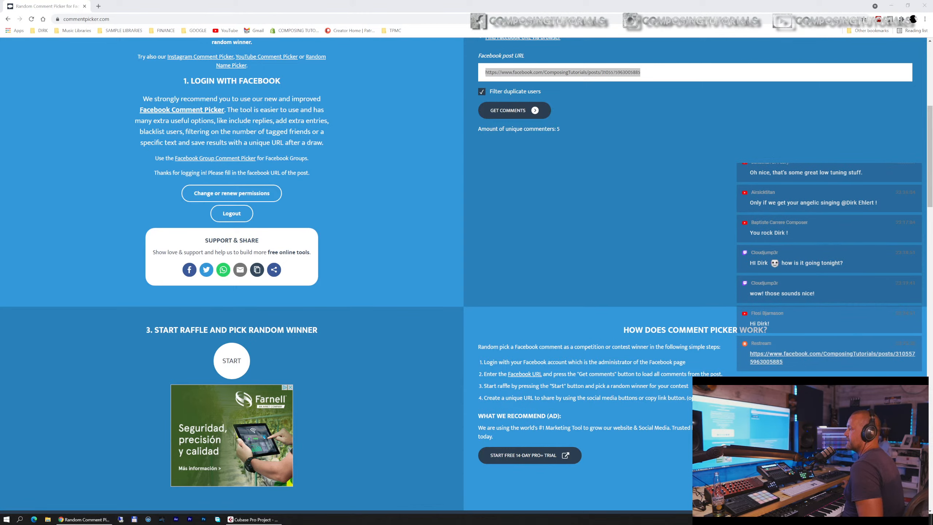
pyautogui.click(507, 113)
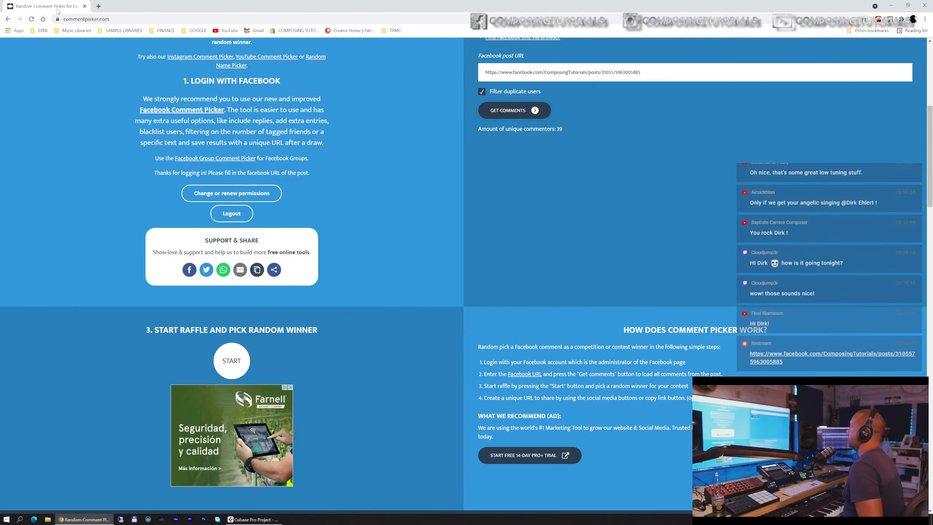
pyautogui.click(83, 519)
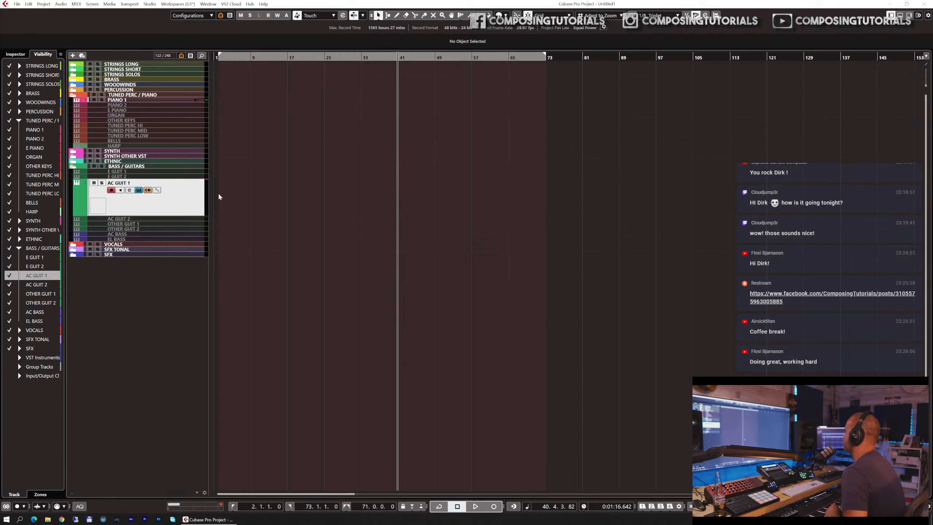
# - Reopen Kontakt on the AC GUIT 1 track and load the Atonal Delay Builder multi, replacing the current multi
pyautogui.click(157, 209)
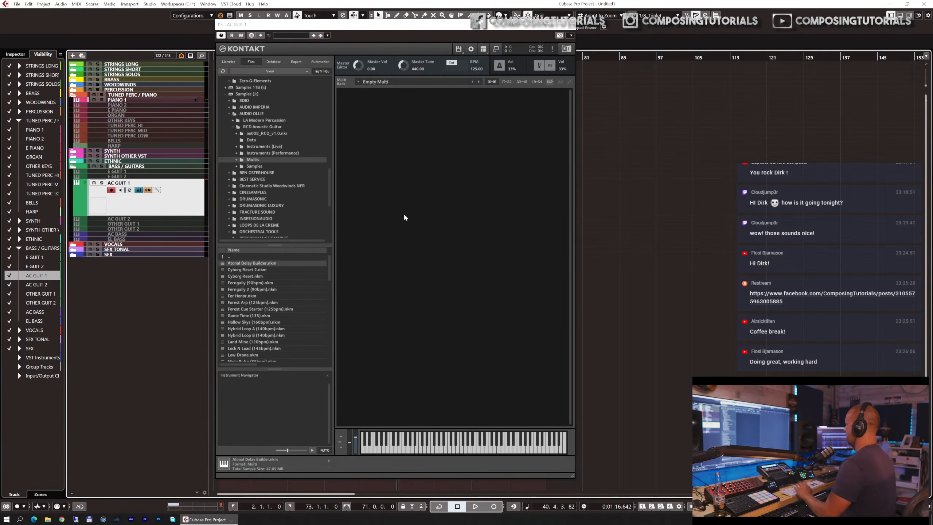
pyautogui.doubleClick(267, 262)
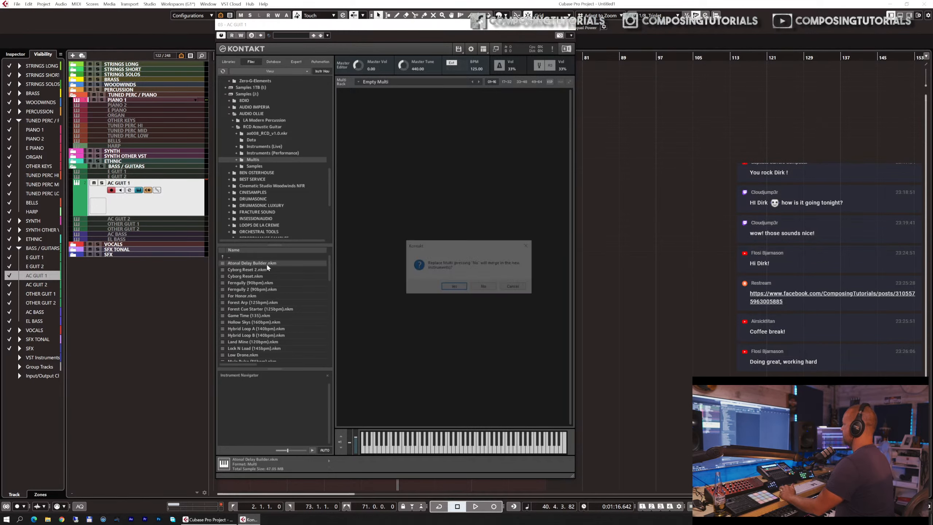
pyautogui.click(452, 287)
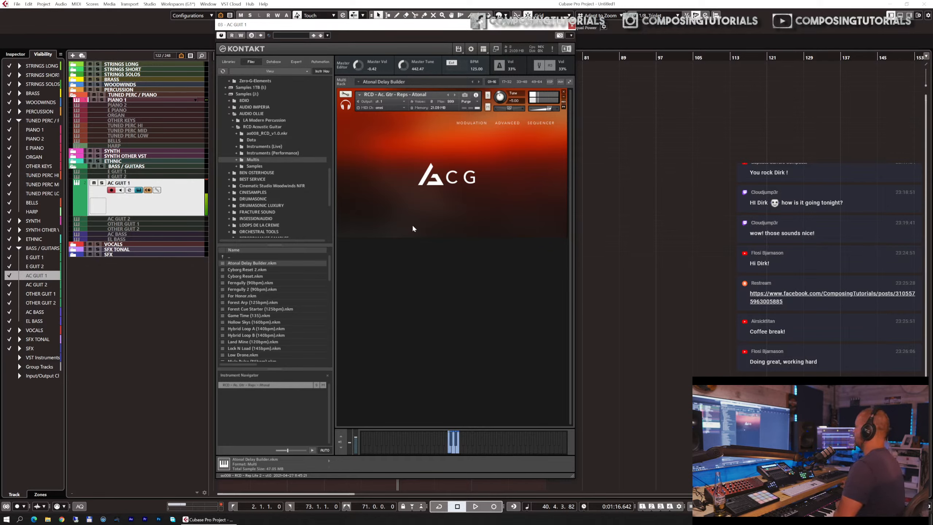
# - Lower the AC GUIT 1 track's audio fader to about -6.95 dB
pyautogui.click(15, 54)
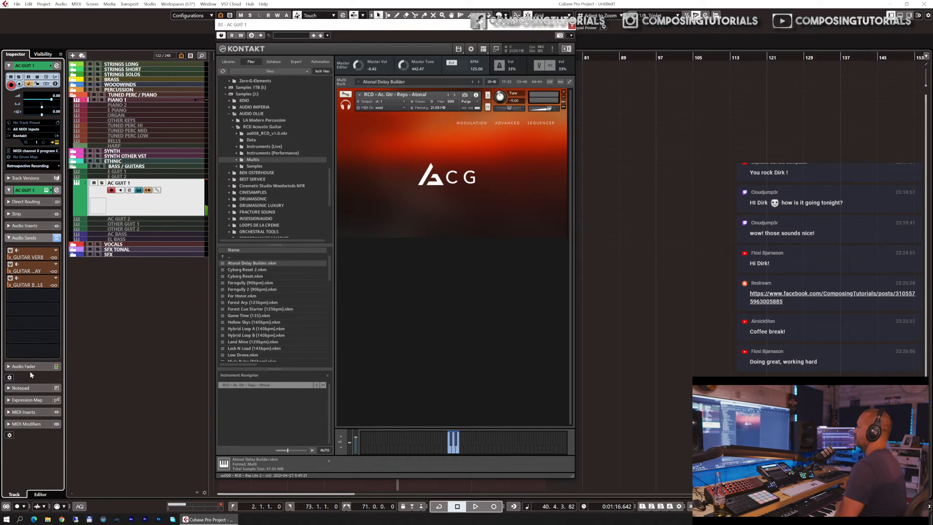
pyautogui.click(29, 366)
pyautogui.moveTo(21, 308); pyautogui.dragTo(20, 324)
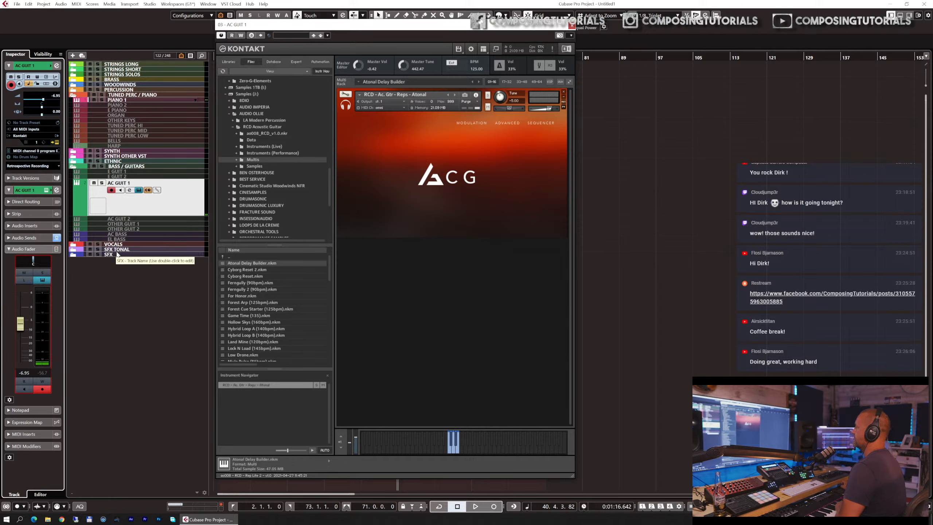
# - Route the AC GUIT 1 track's output directly to Stereo Out
pyautogui.click(34, 190)
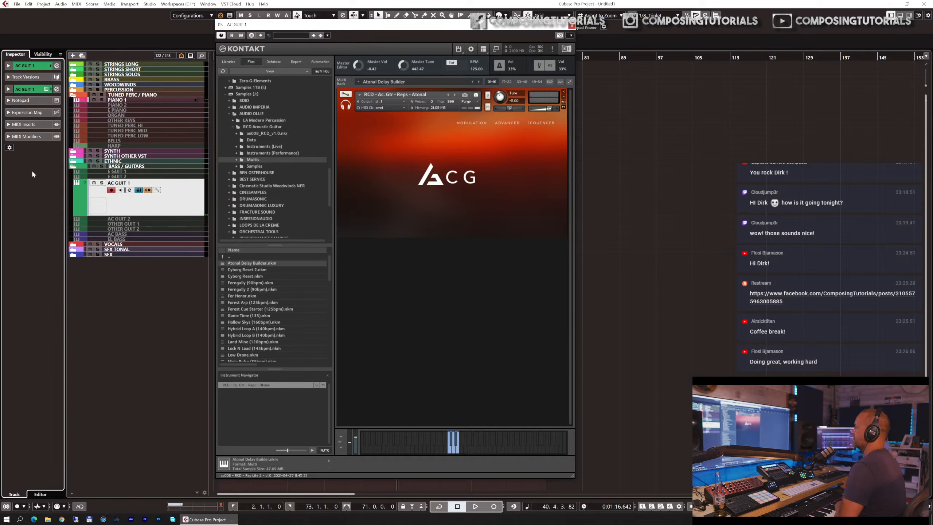
pyautogui.click(33, 67)
pyautogui.click(34, 190)
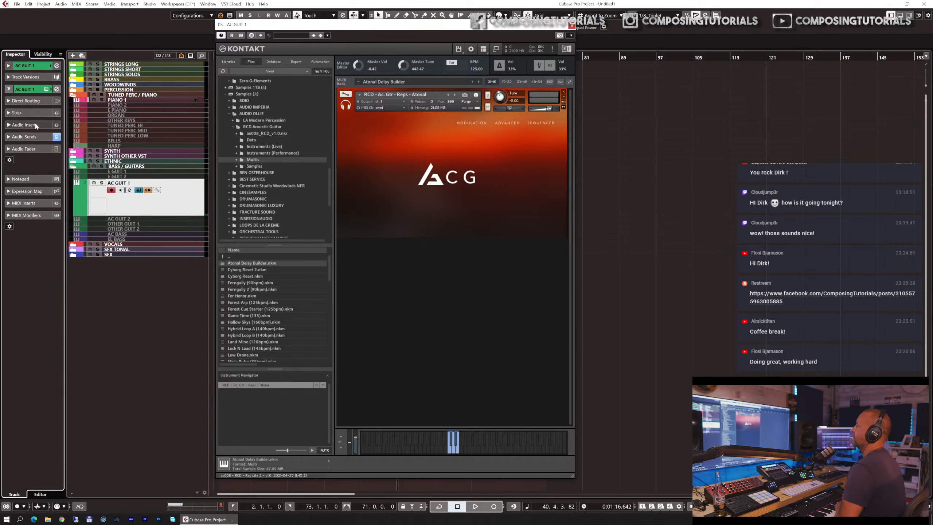
pyautogui.click(32, 101)
pyautogui.click(52, 114)
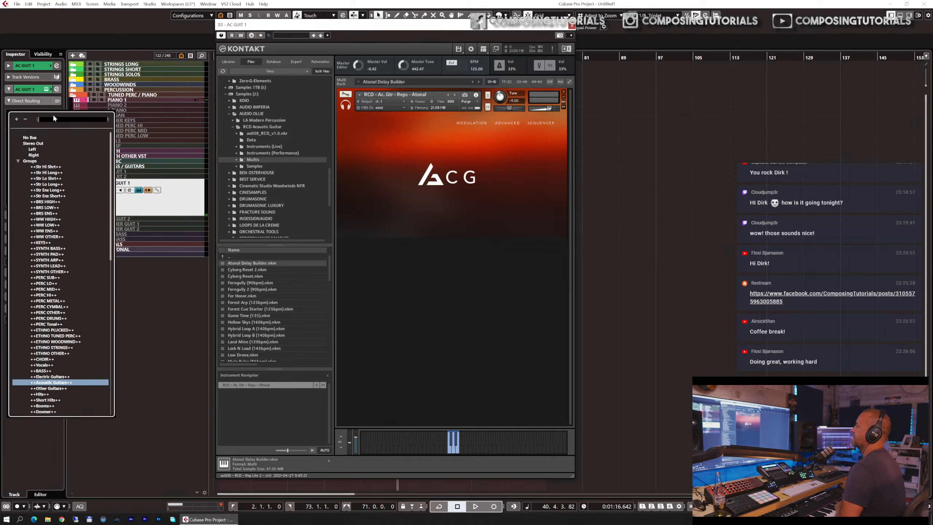
pyautogui.click(43, 144)
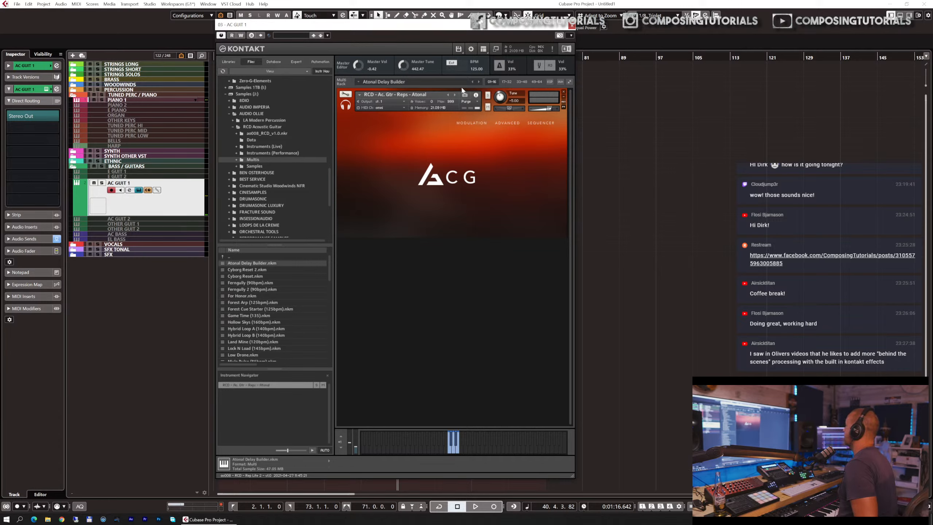
# - Load the Cyborg Reset 2 multi and unmute its third instrument, the first of the two Harmonic riffs
pyautogui.click(478, 82)
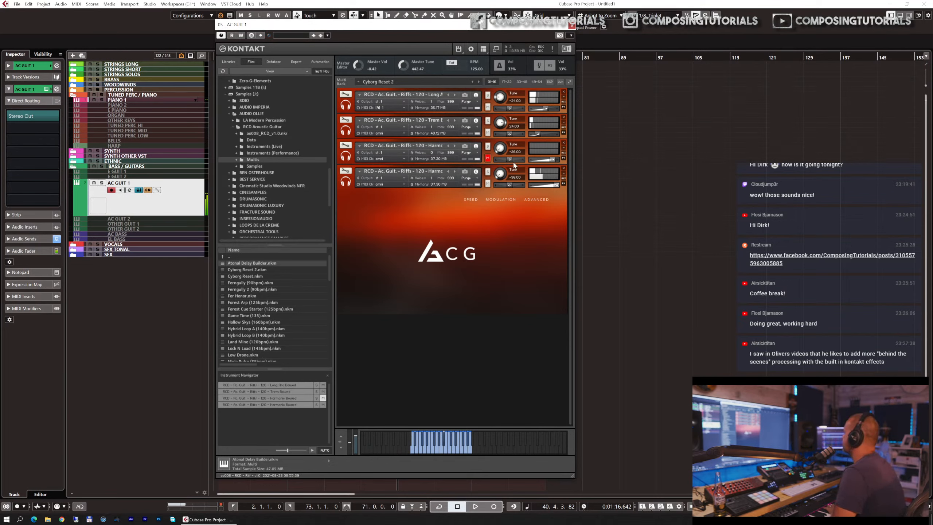
pyautogui.click(488, 159)
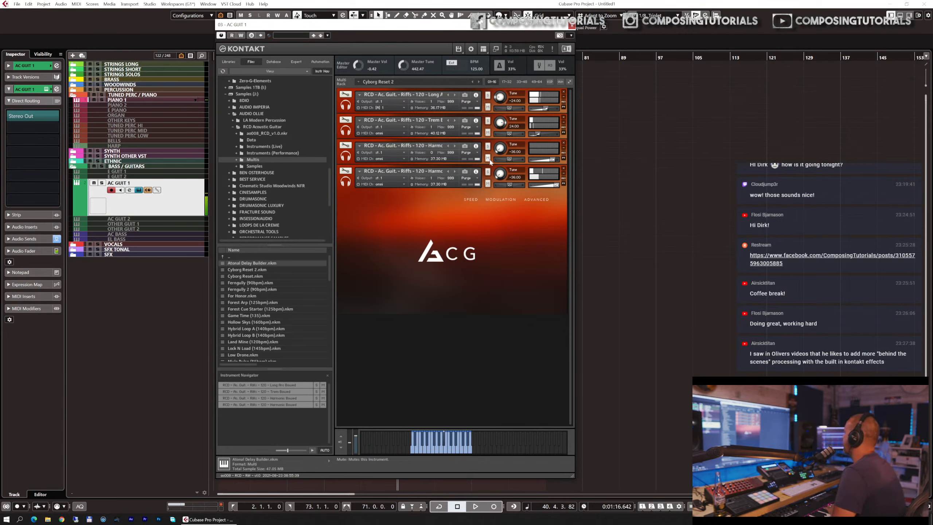
# - Solo the first instrument of Cyborg Reset 2, try its tuning at 0.00, return it to -24.00 and end the solo
pyautogui.click(488, 95)
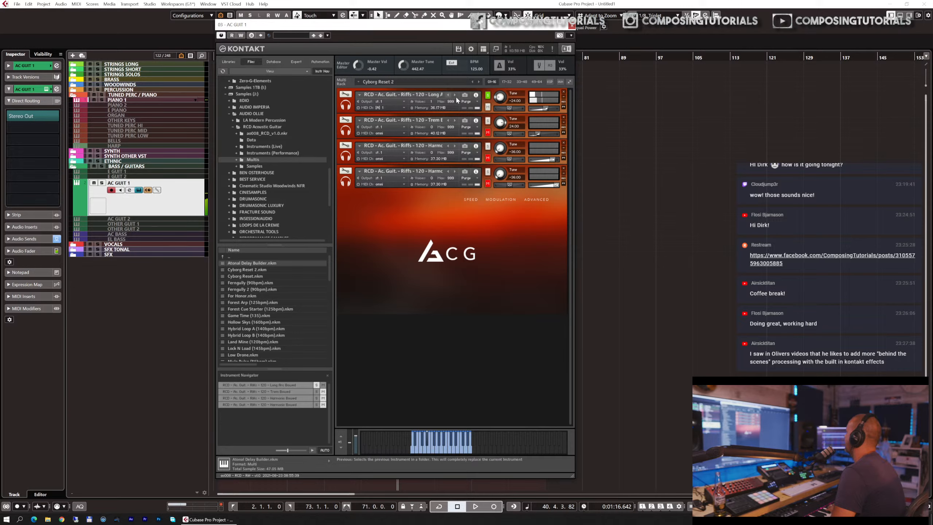
pyautogui.keyDown('ctrl'); pyautogui.click(502, 100); pyautogui.keyUp('ctrl')
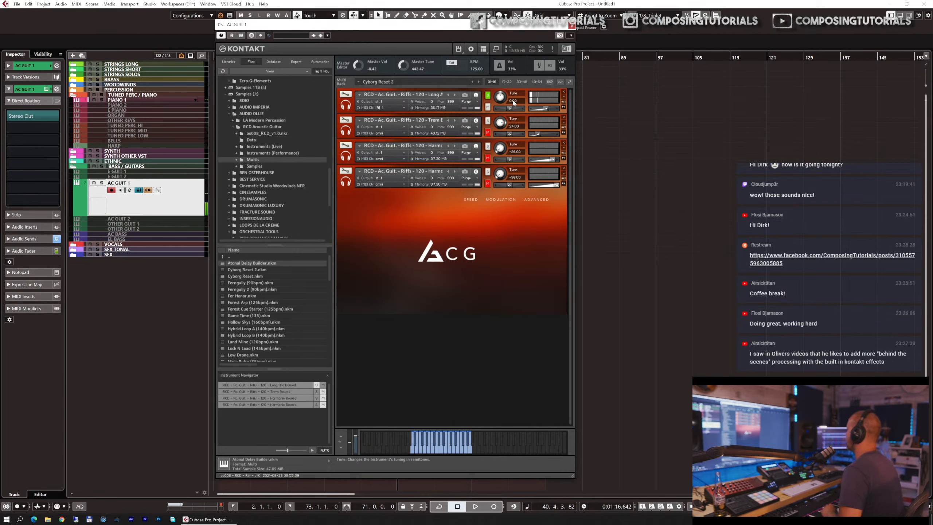
pyautogui.click(514, 101)
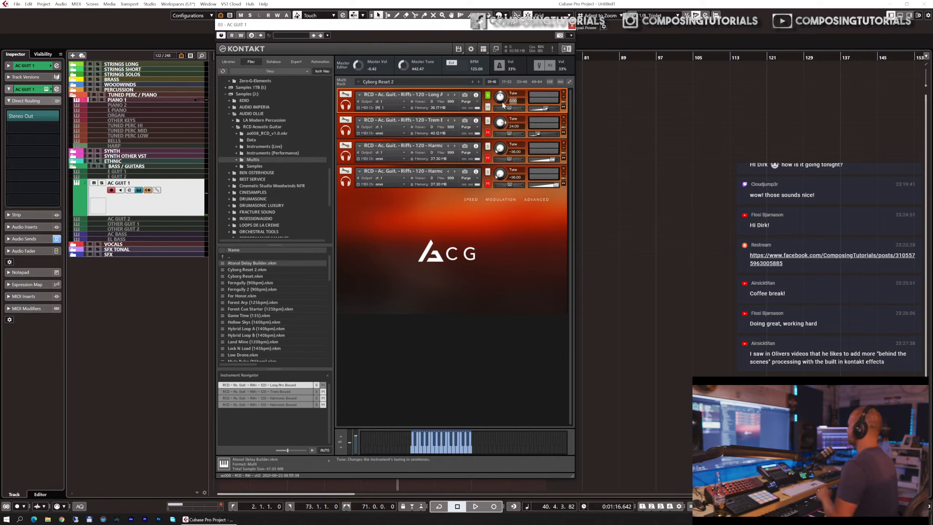
pyautogui.scroll(-20, 502, 101)
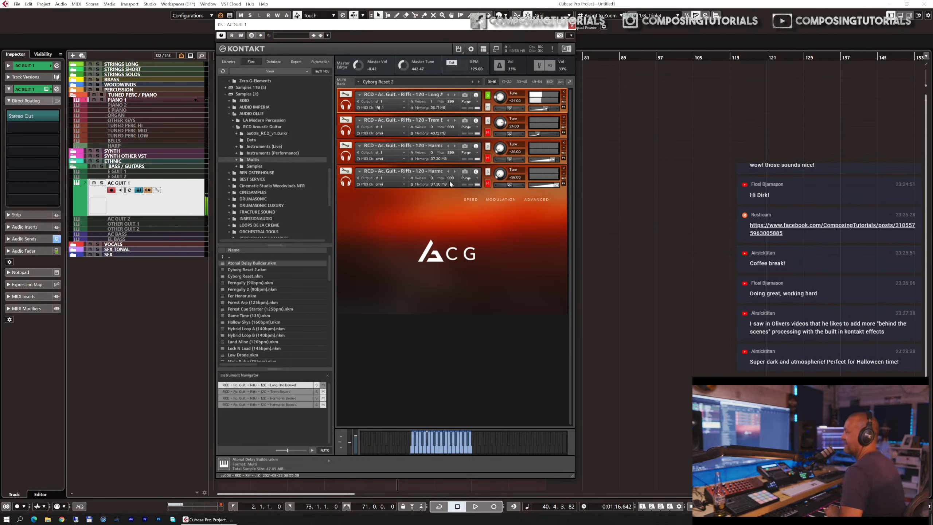
pyautogui.click(487, 98)
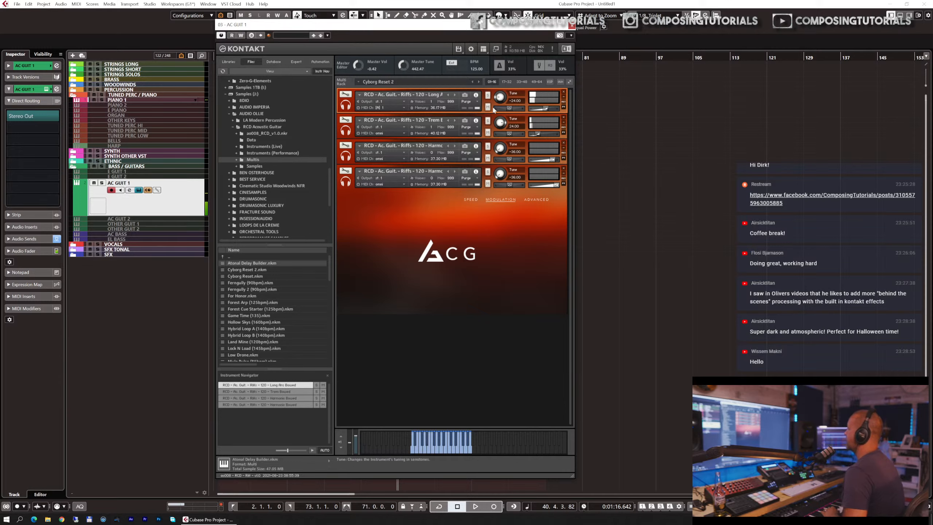
# - Advance through Cyborg Reset to the Ferngully (90bpm) multi, trying the project tempo at 90 BPM before setting it to 102 BPM
pyautogui.click(478, 82)
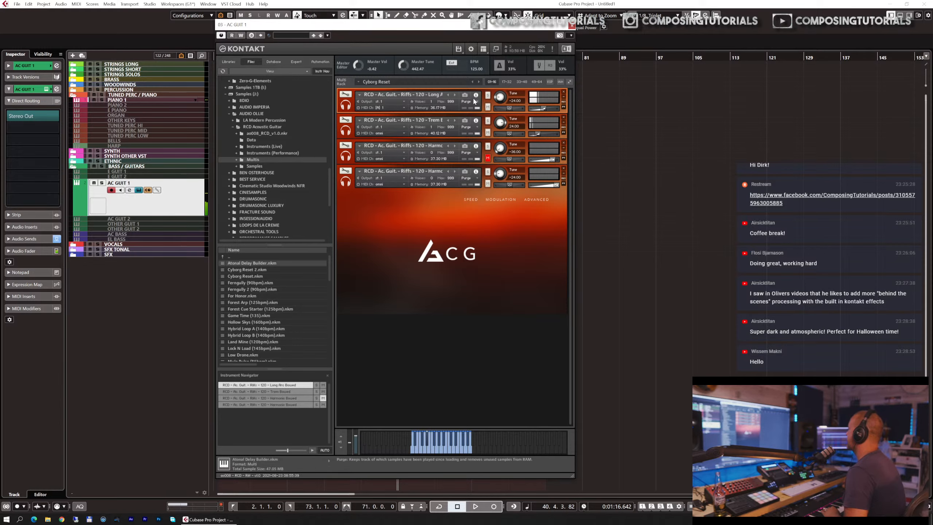
pyautogui.click(478, 82)
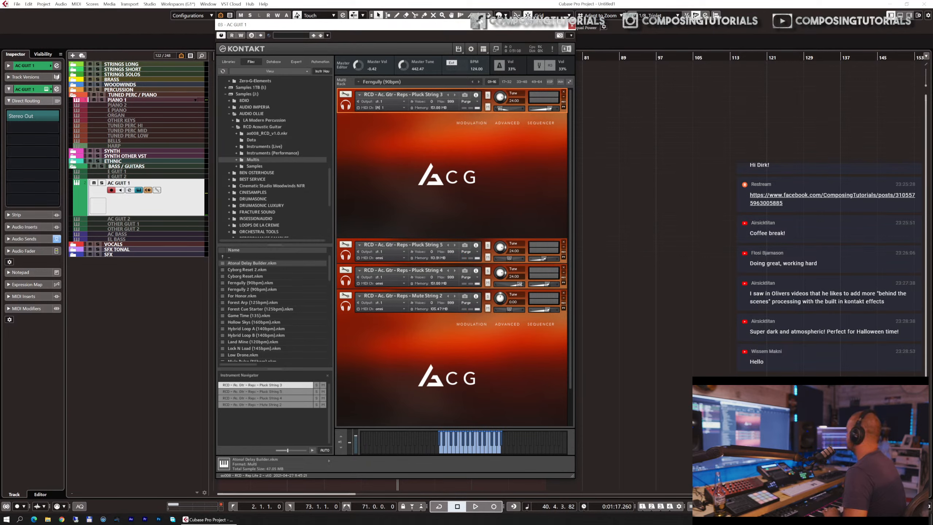
pyautogui.scroll(-20, 756, 507)
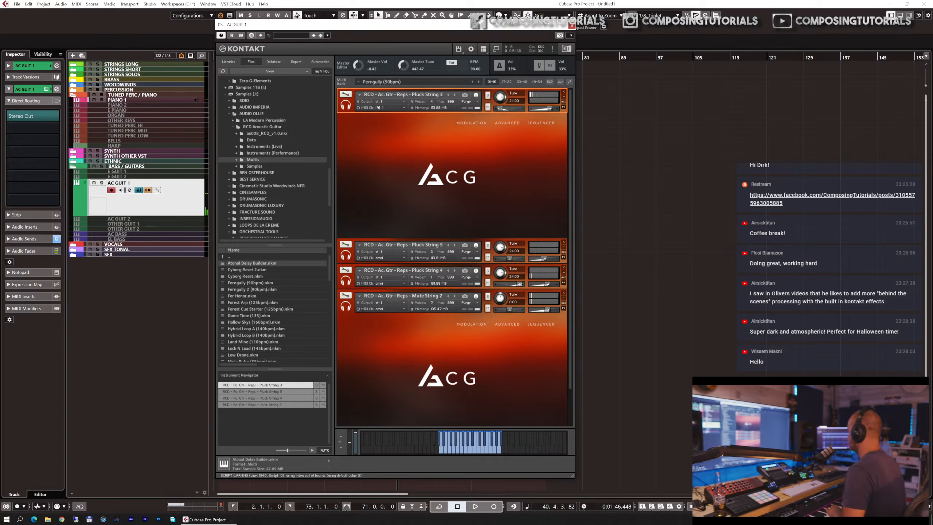
pyautogui.scroll(12, 738, 506)
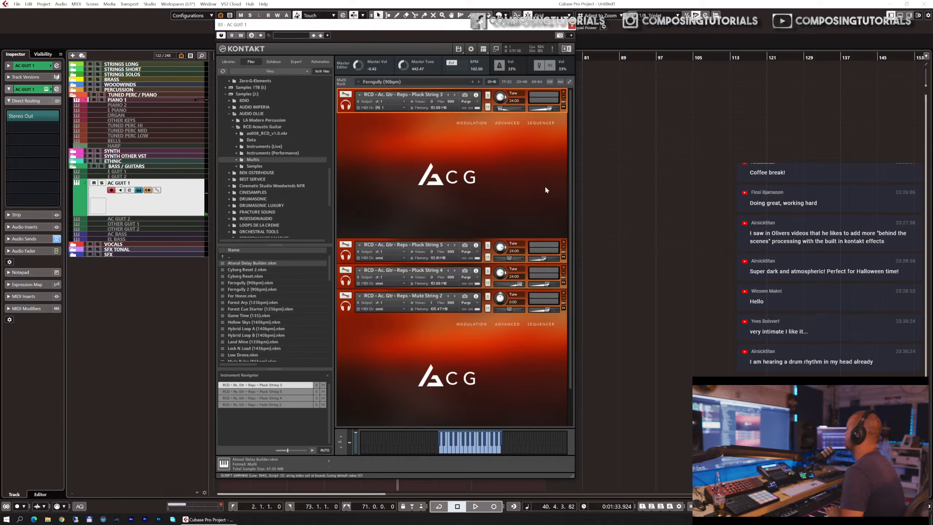
# - Load the Ferngully 2 (90bpm) multi for audition, followed by the For Honor multi
pyautogui.click(478, 82)
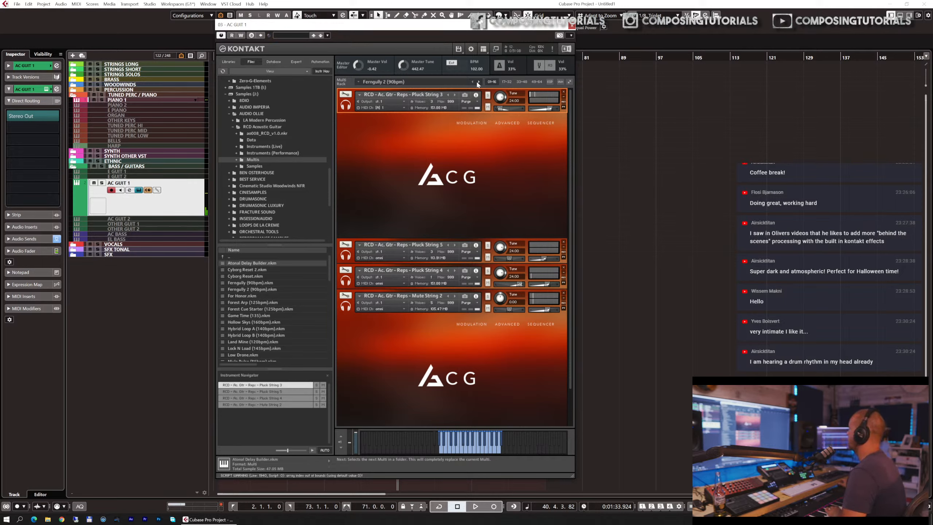
pyautogui.click(477, 81)
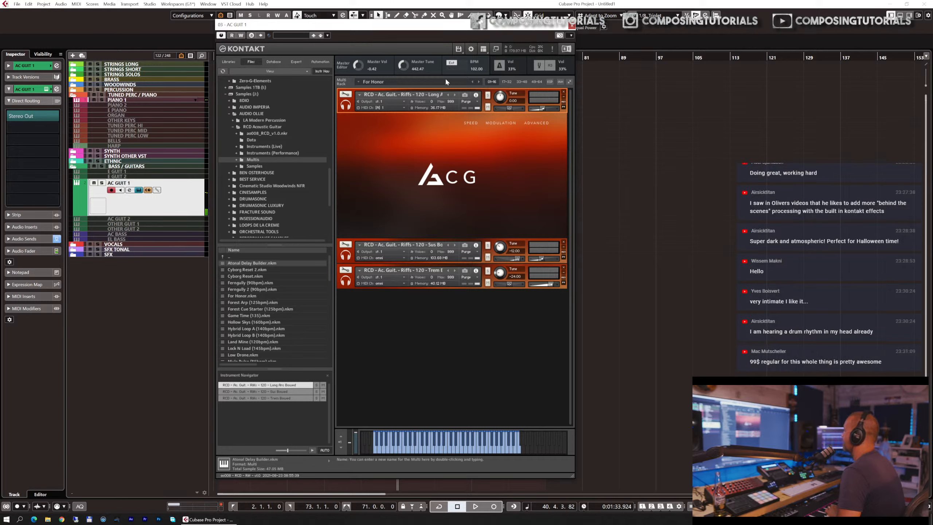
# - Load the Forest Arp (125bpm) multi and raise the project tempo to 125 BPM
pyautogui.click(478, 83)
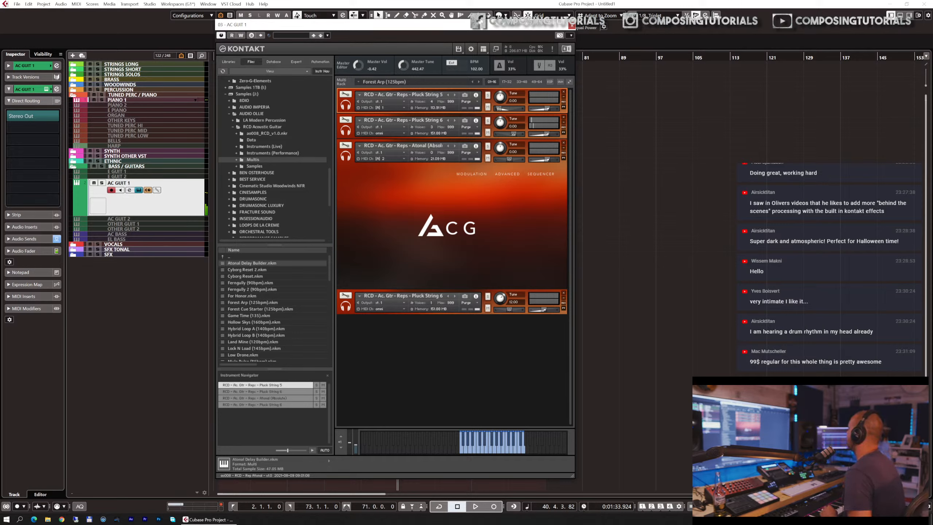
pyautogui.scroll(6, 749, 506)
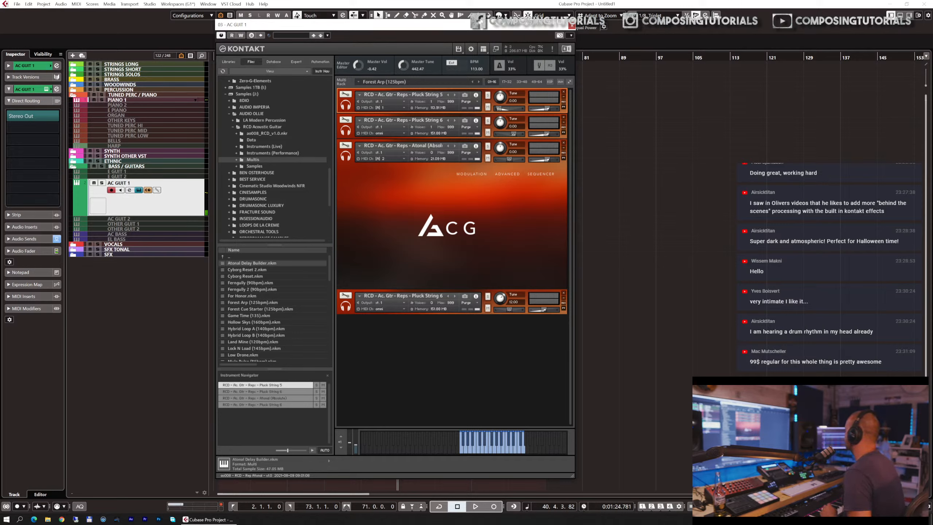
pyautogui.scroll(6, 750, 507)
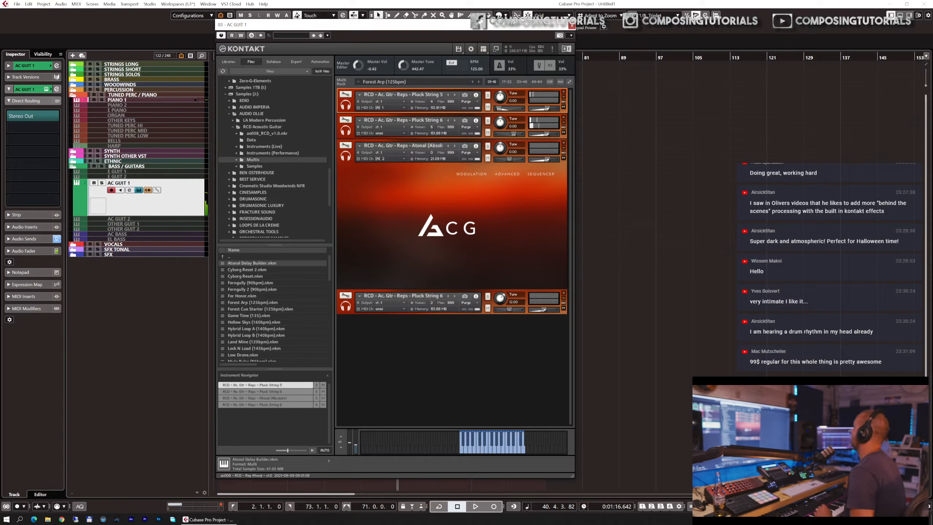
# - Load the Forest Cue Starter (125bpm) multi for audition, followed by the Game Time (135) multi
pyautogui.click(479, 81)
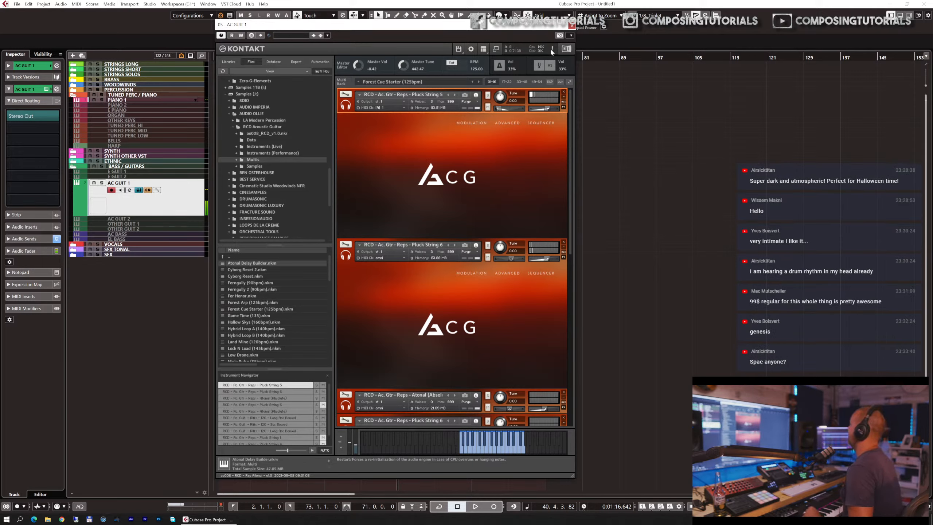
pyautogui.click(478, 82)
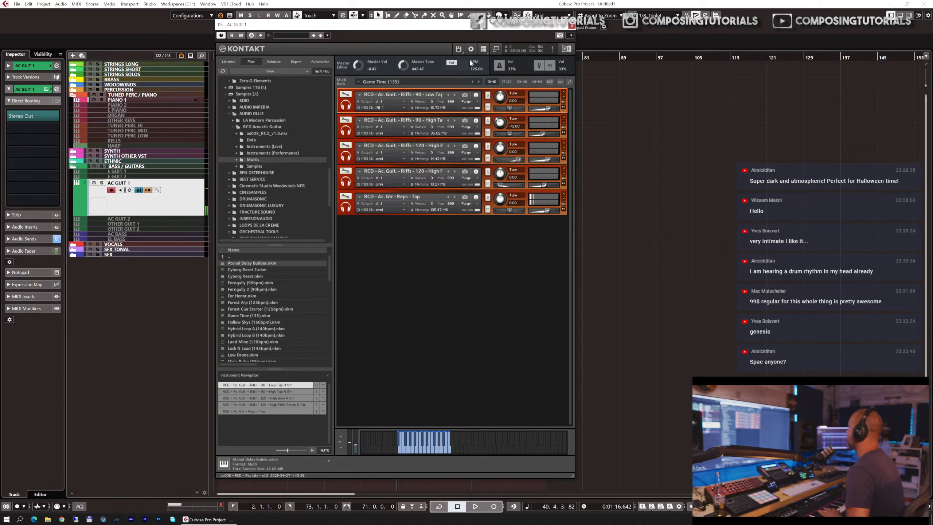
# - Load the Hollow Skys (160bpm) multi and raise the project tempo to 152 BPM
pyautogui.click(479, 82)
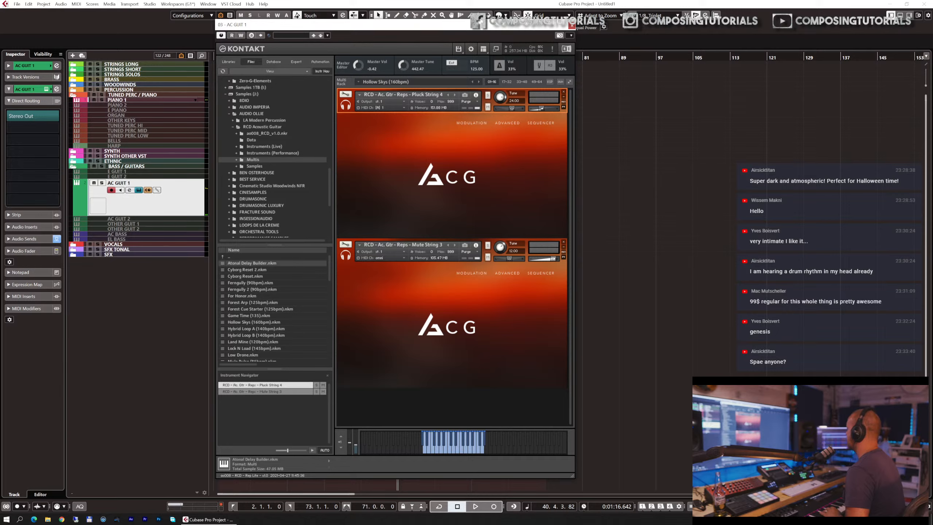
pyautogui.moveTo(768, 506); pyautogui.dragTo(767, 496)
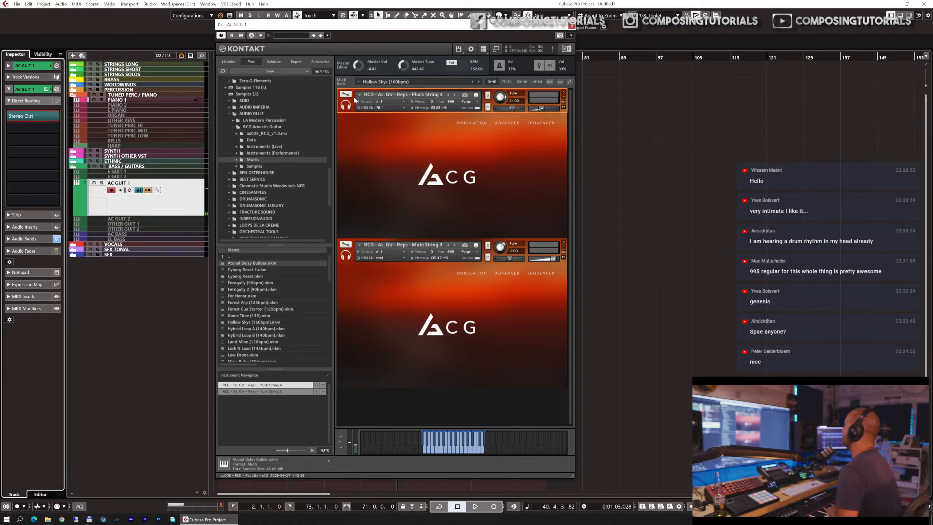
# - Examine the script, group effects and modulation of the Pluck String 4 instrument in its edit view, then return to the rack
pyautogui.click(346, 244)
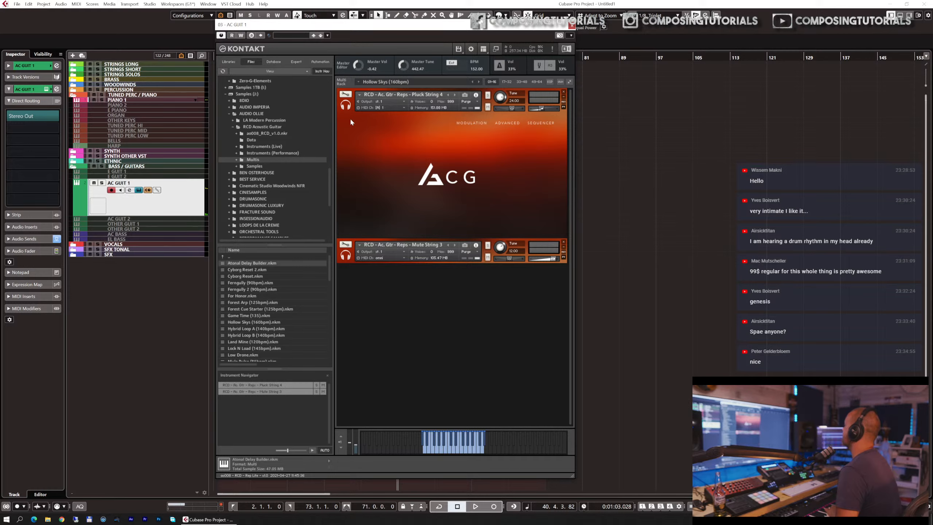
pyautogui.click(346, 94)
pyautogui.click(345, 96)
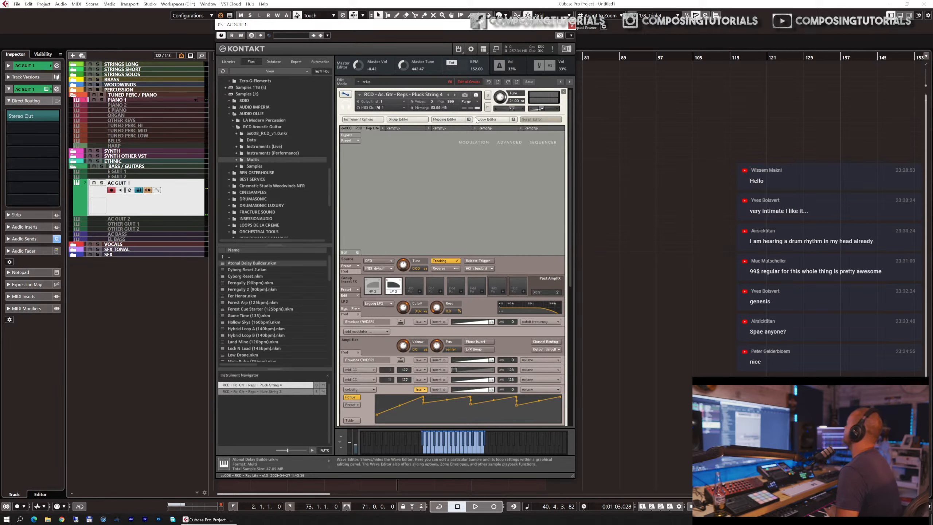
pyautogui.click(529, 120)
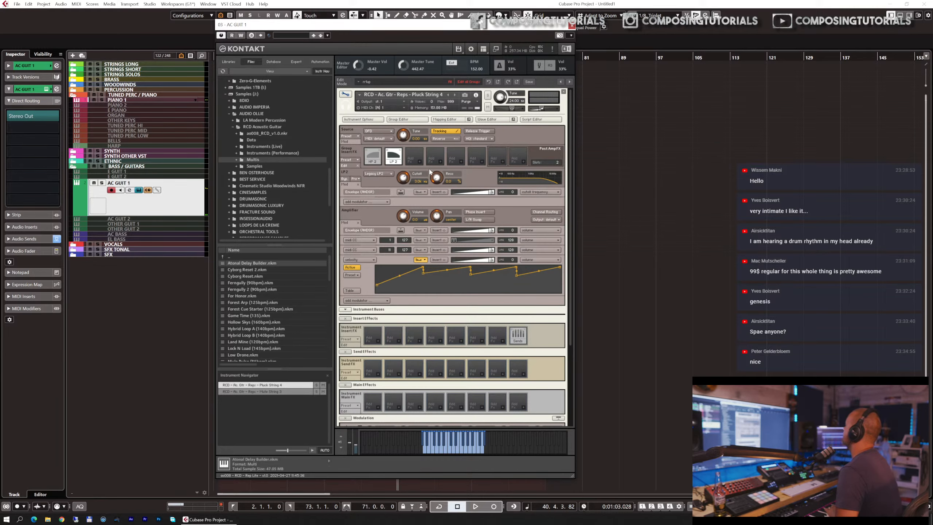
pyautogui.scroll(-1, 423, 219)
pyautogui.scroll(-2, 423, 219)
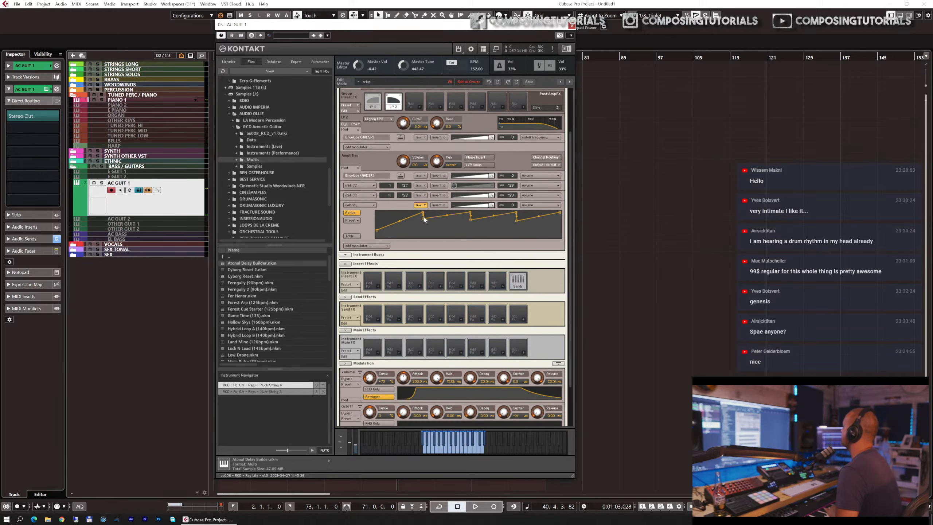
pyautogui.scroll(2, 424, 219)
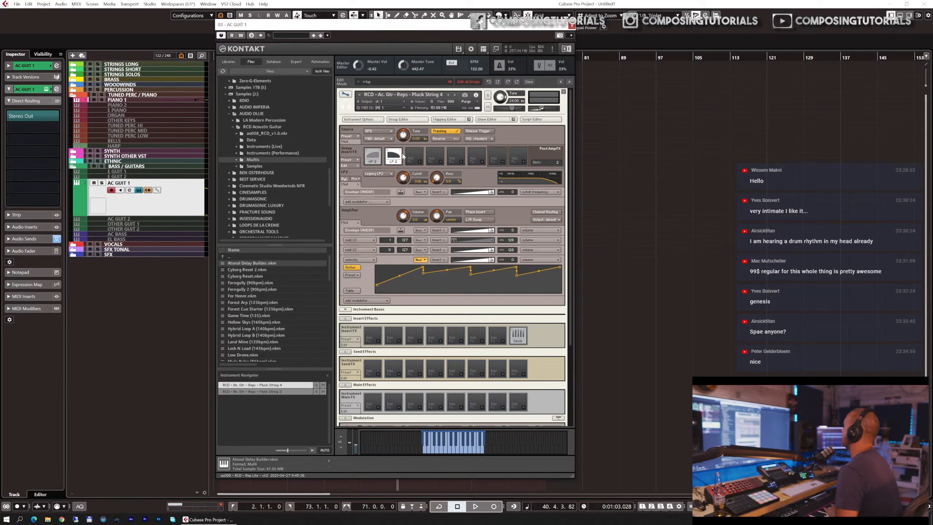
pyautogui.click(345, 94)
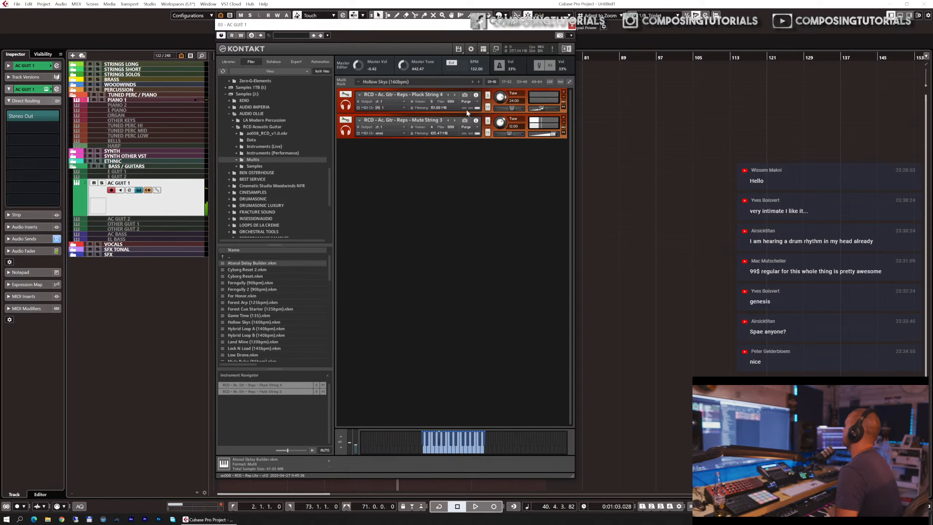
# - Inspect the Mute String 3 instrument's amplifier, effect slots, modulation envelopes and Instrument Options in its edit view
pyautogui.click(345, 120)
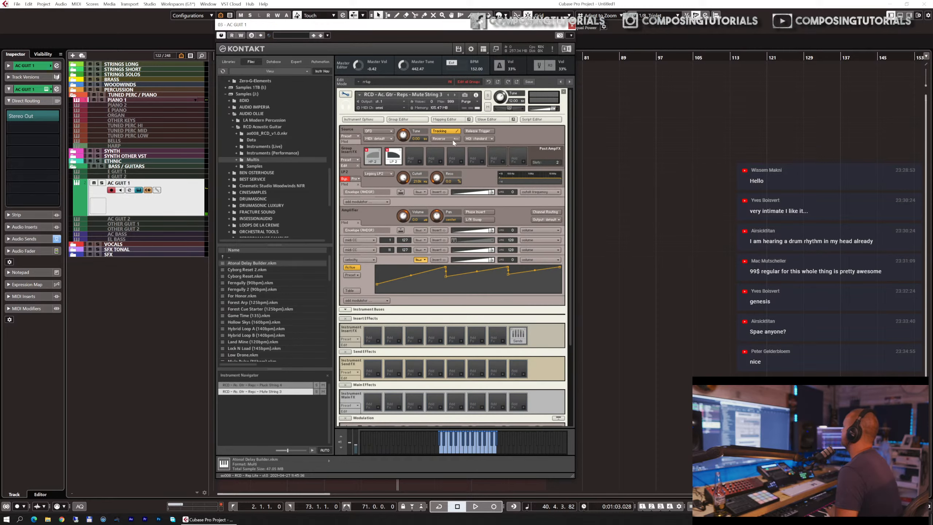
pyautogui.scroll(-5, 559, 332)
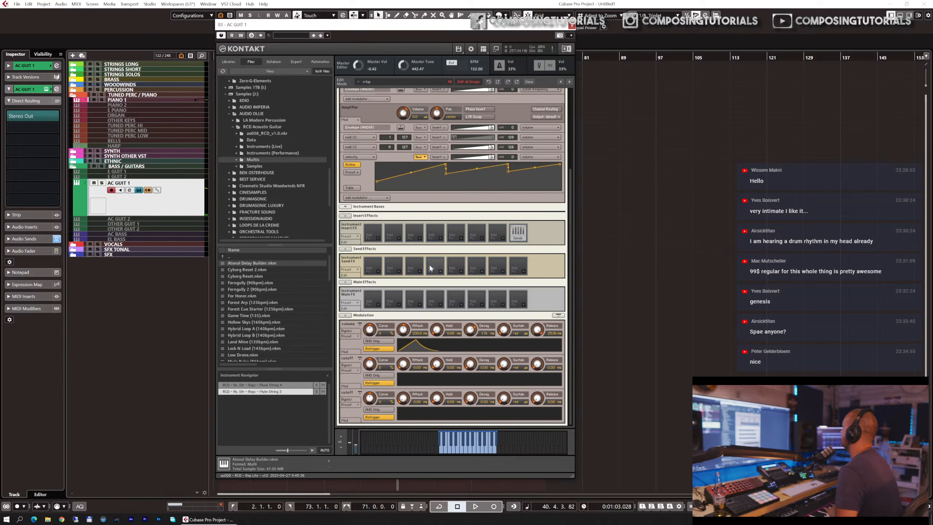
pyautogui.scroll(1, 521, 265)
pyautogui.scroll(3, 528, 269)
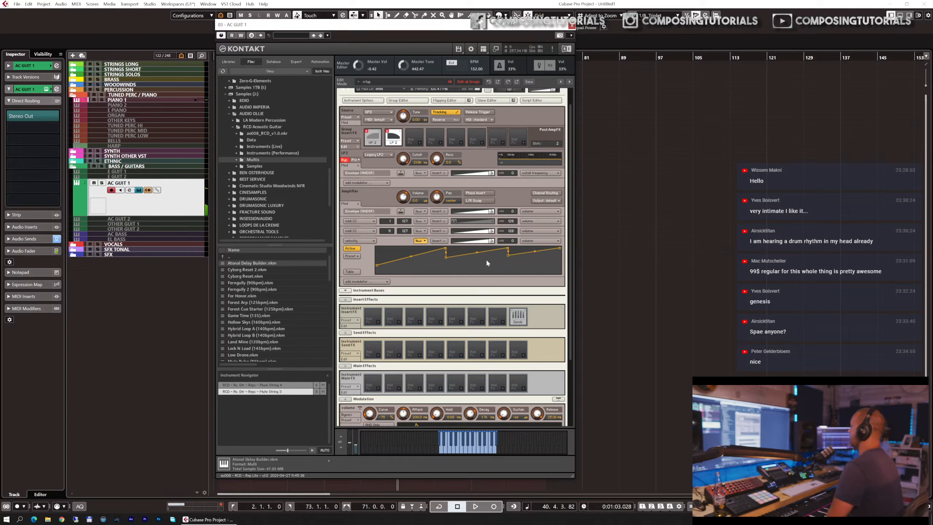
pyautogui.scroll(-3, 539, 323)
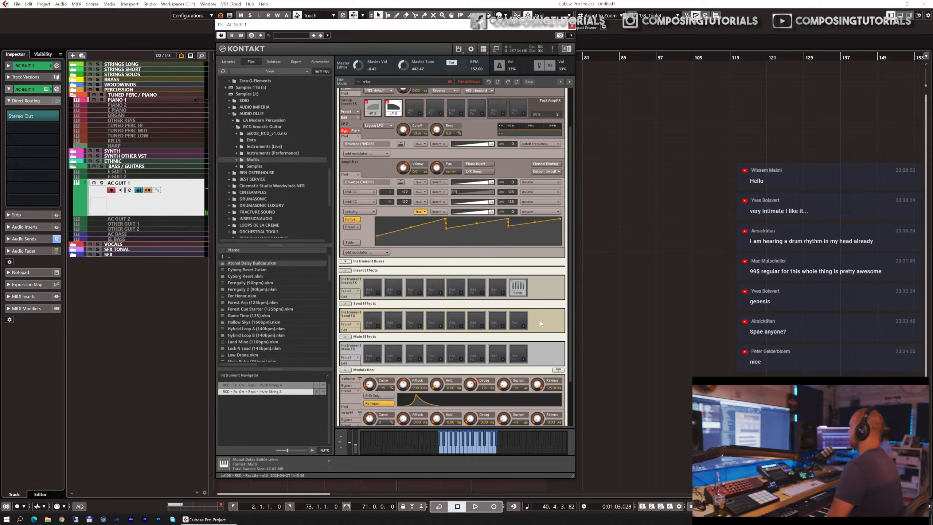
pyautogui.scroll(-2, 539, 321)
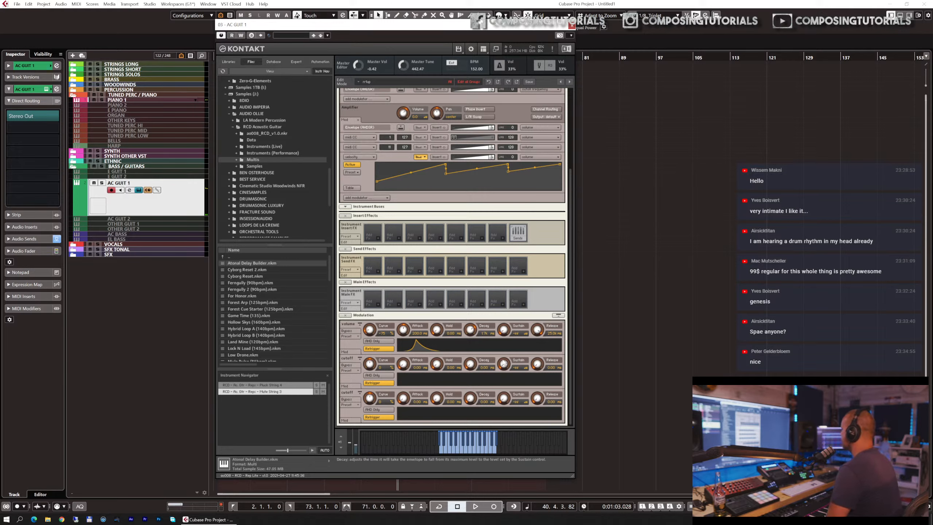
pyautogui.moveTo(570, 273); pyautogui.dragTo(590, 143)
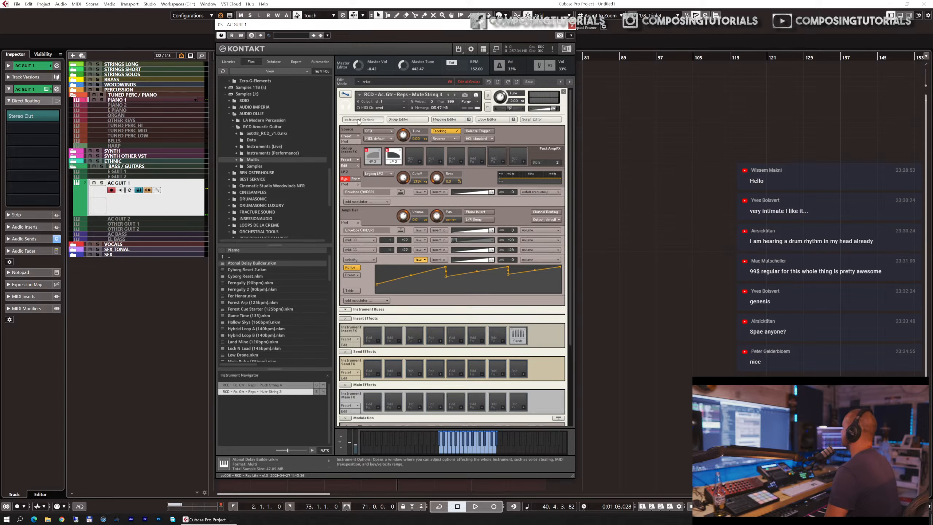
pyautogui.click(376, 120)
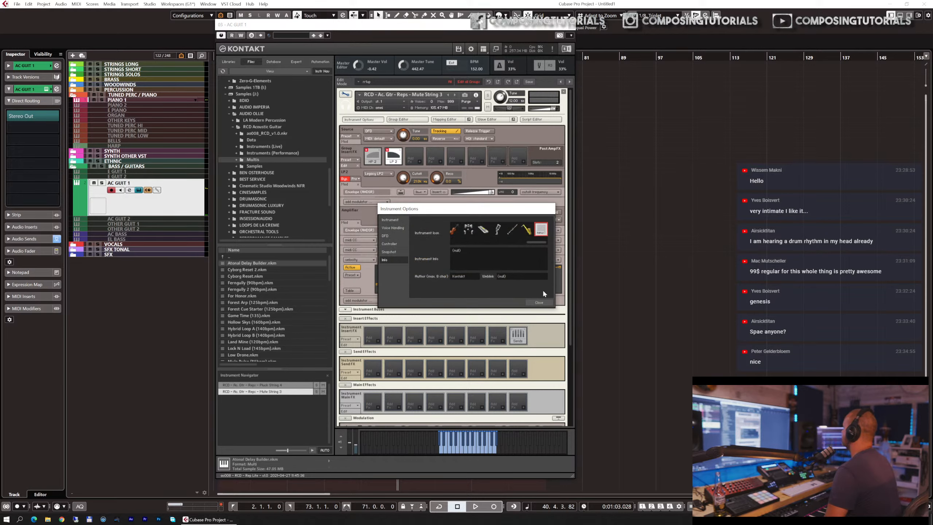
pyautogui.click(539, 302)
pyautogui.click(345, 94)
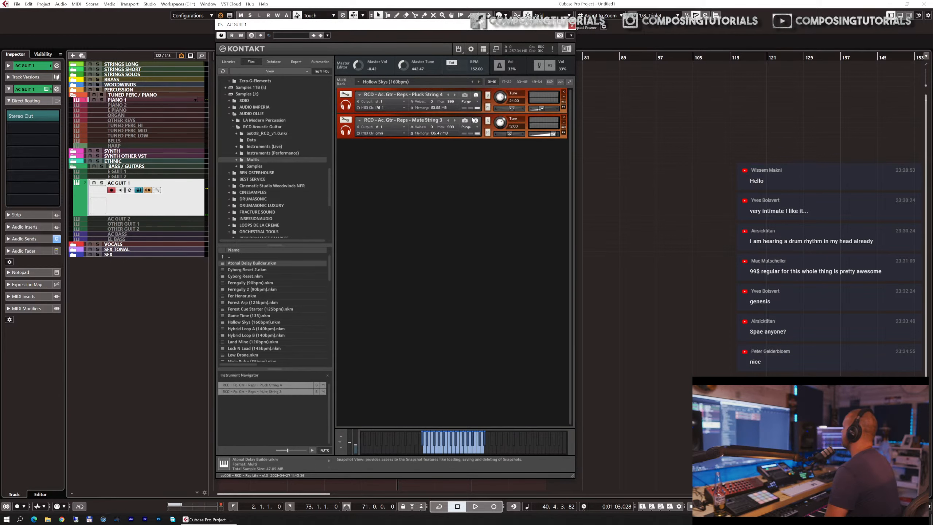
# - Mute the Pluck String 4 instrument and recheck the Instrument Options of Mute String 3
pyautogui.click(487, 106)
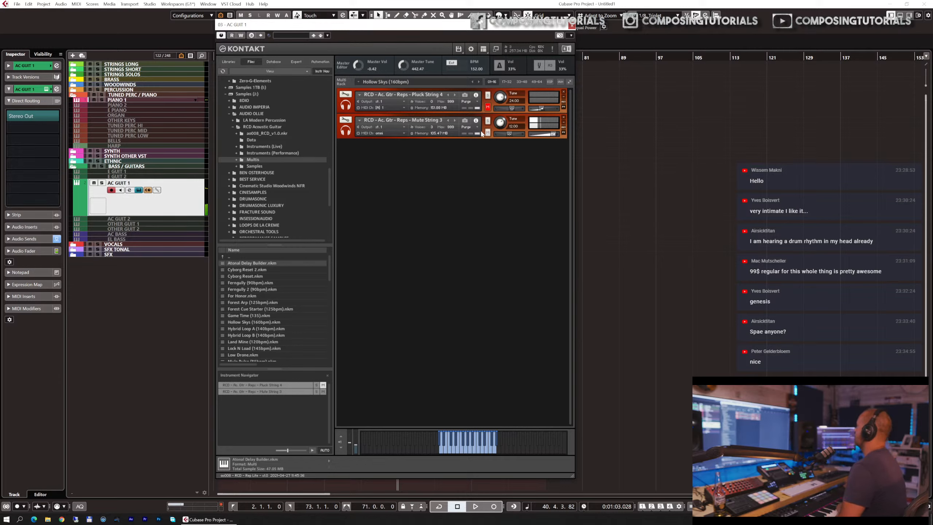
pyautogui.click(345, 120)
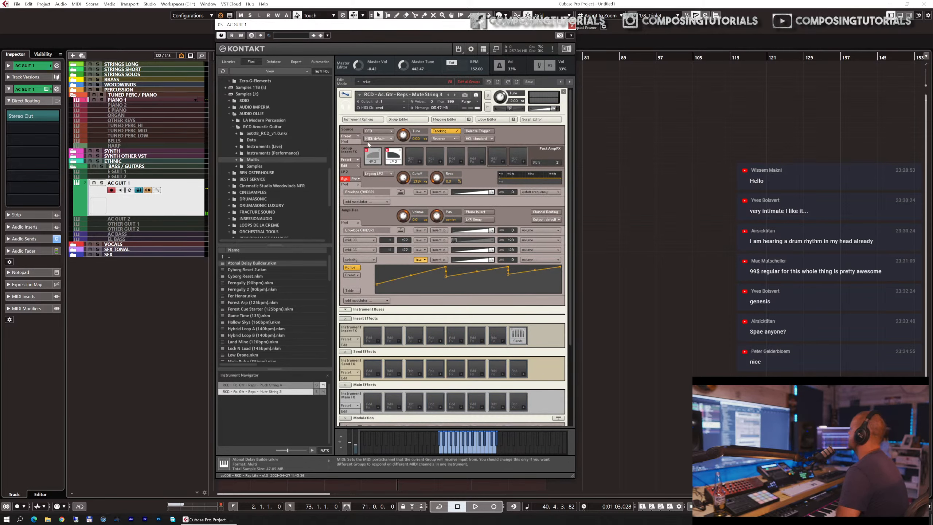
pyautogui.click(371, 120)
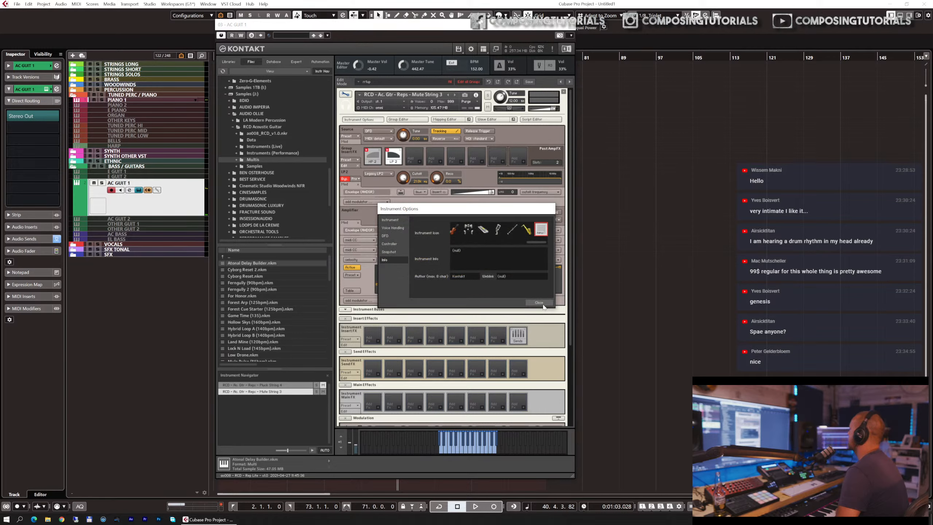
pyautogui.click(539, 302)
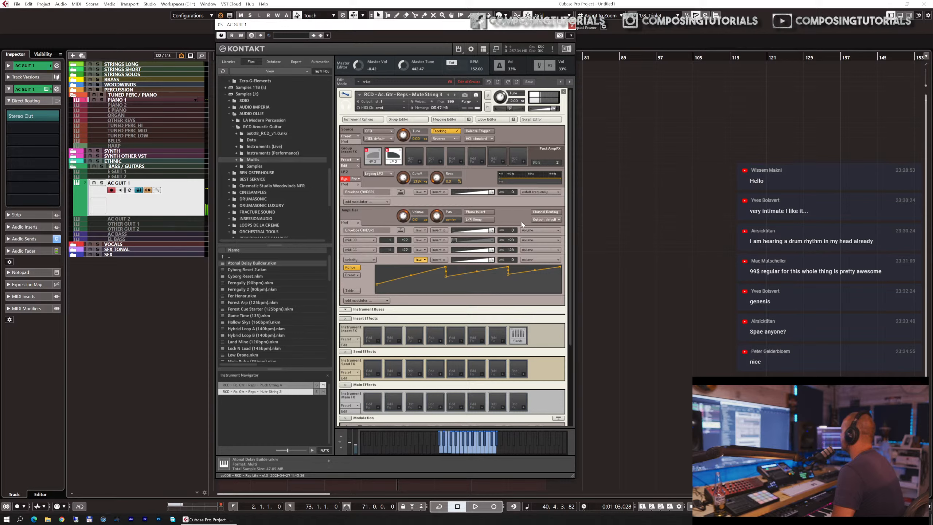
pyautogui.click(345, 95)
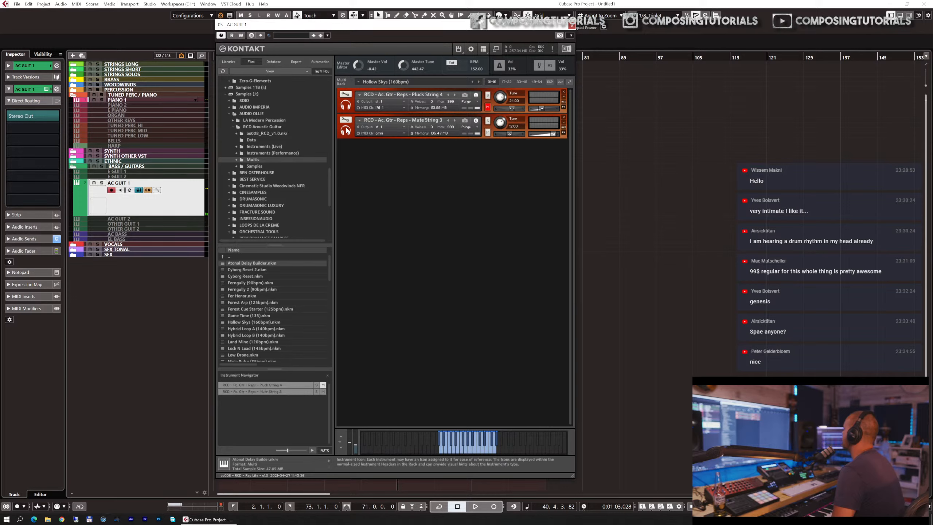
# - Expand the Mute String 3 instrument's interface and view its Advanced and Sequencer pages
pyautogui.click(563, 132)
pyautogui.click(514, 151)
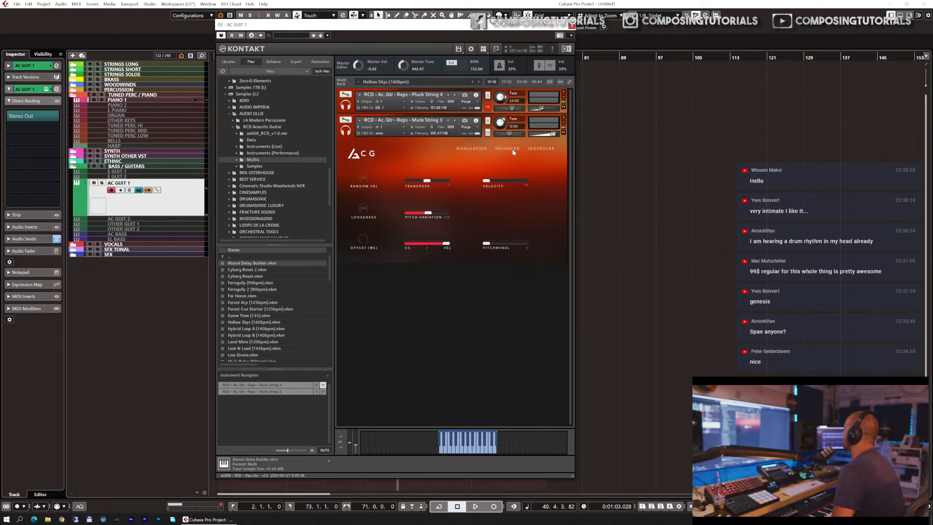
pyautogui.click(537, 150)
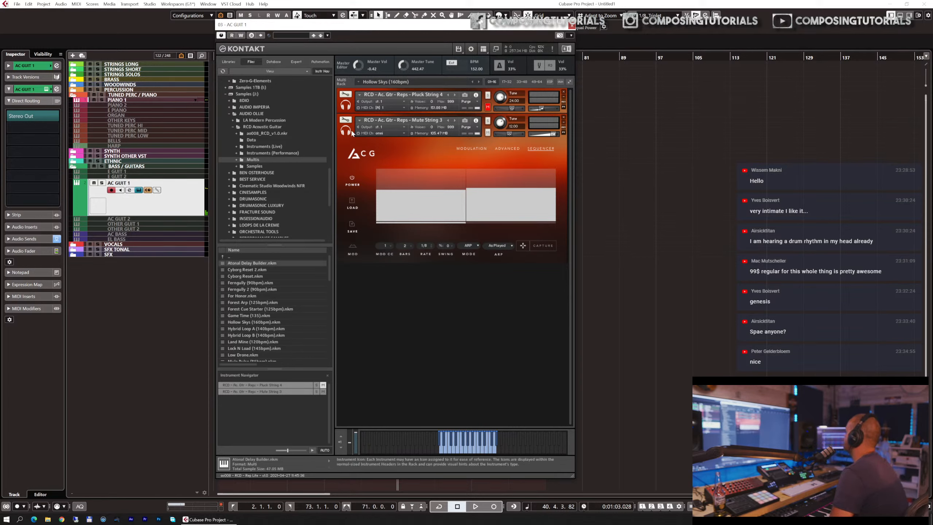
# - Examine the Mute String 3 instrument's insert, send and main effects, modulation section and script in its edit view
pyautogui.click(344, 121)
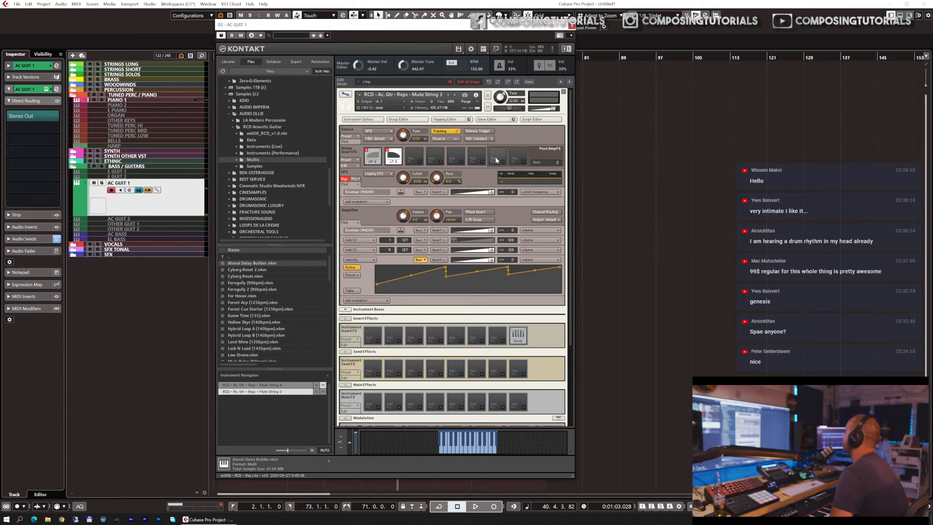
pyautogui.scroll(-5, 389, 215)
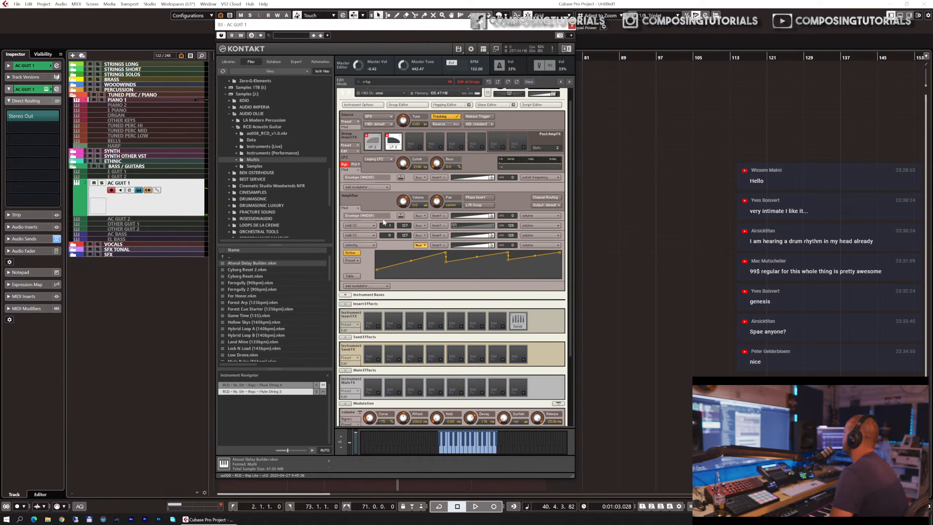
pyautogui.scroll(-6, 383, 221)
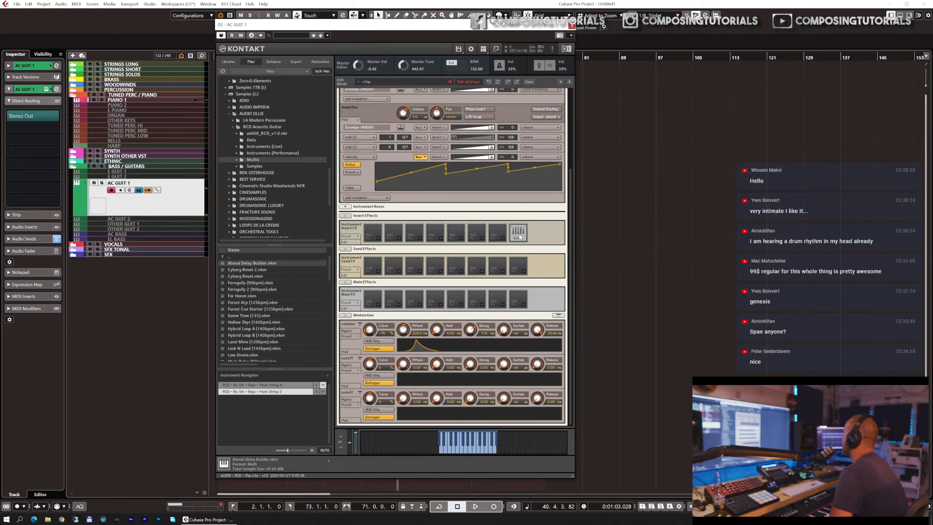
pyautogui.click(520, 238)
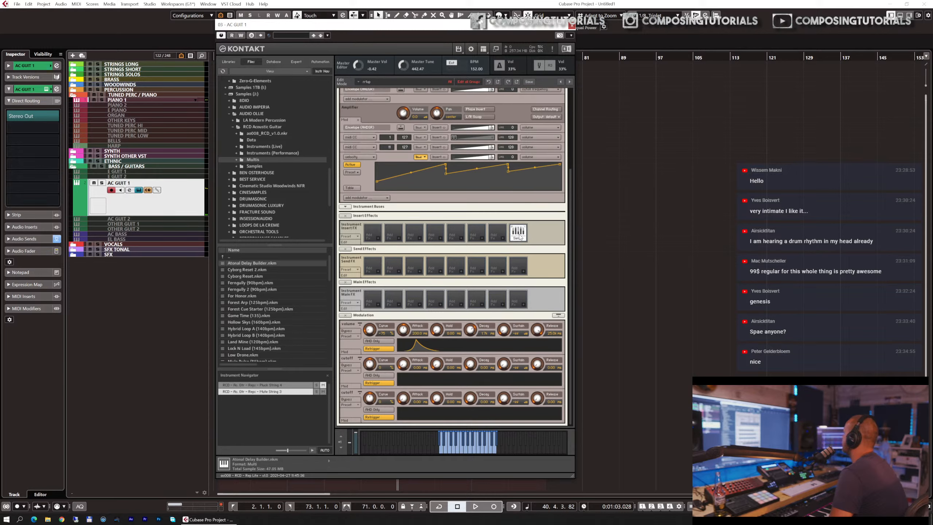
pyautogui.click(355, 243)
pyautogui.click(355, 243)
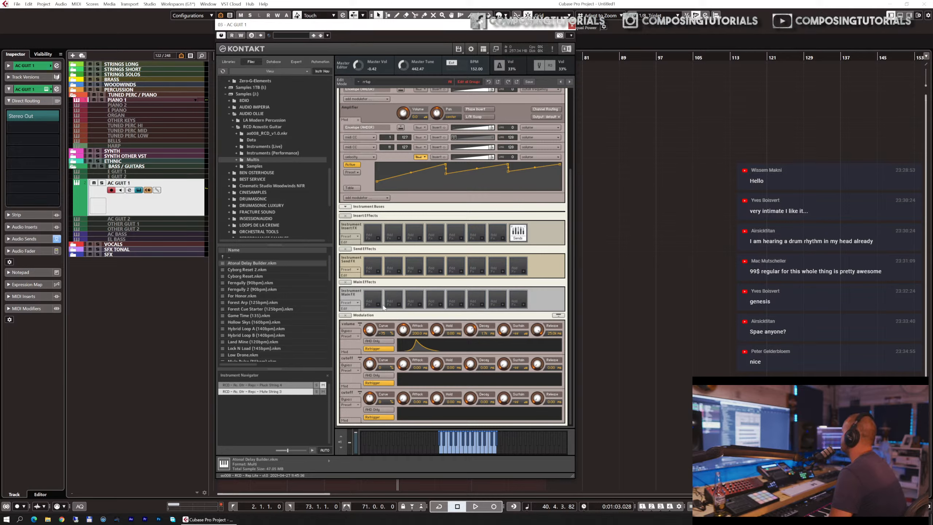
pyautogui.scroll(2, 497, 260)
pyautogui.scroll(3, 498, 259)
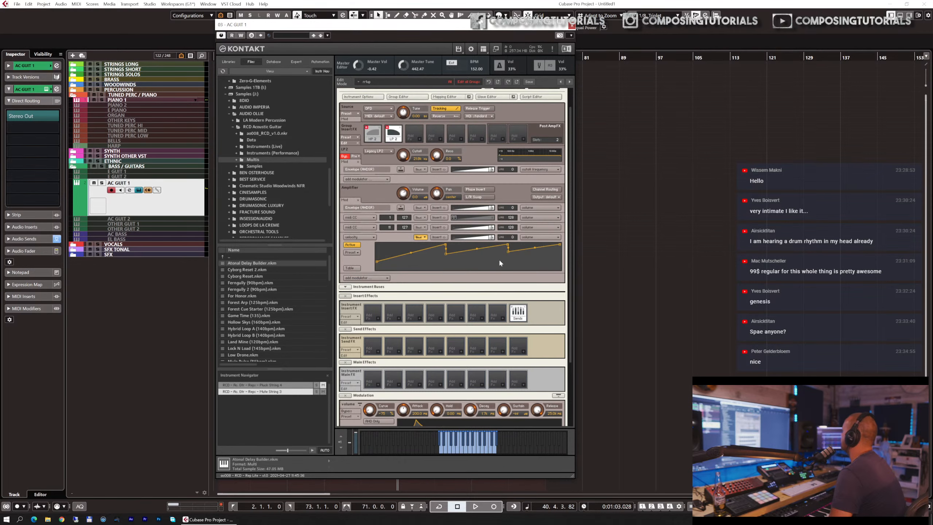
pyautogui.moveTo(569, 132); pyautogui.dragTo(570, 95)
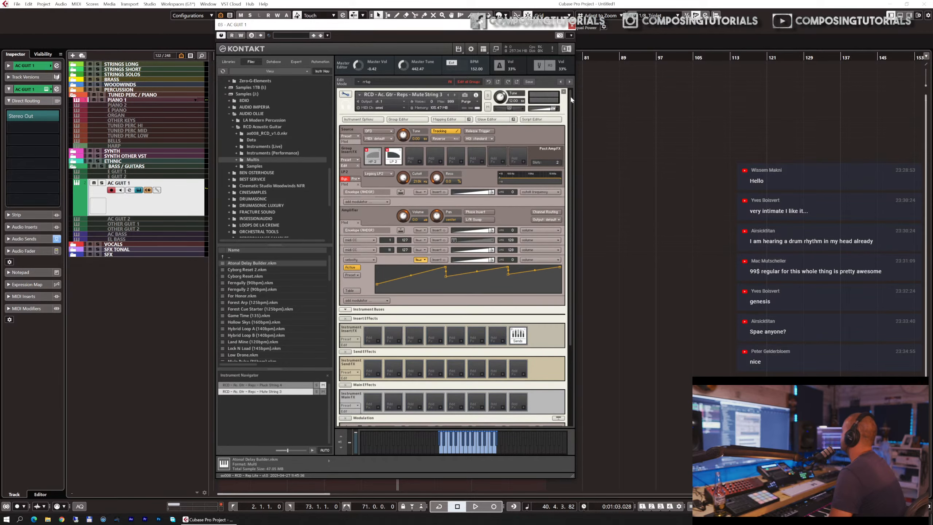
pyautogui.click(537, 120)
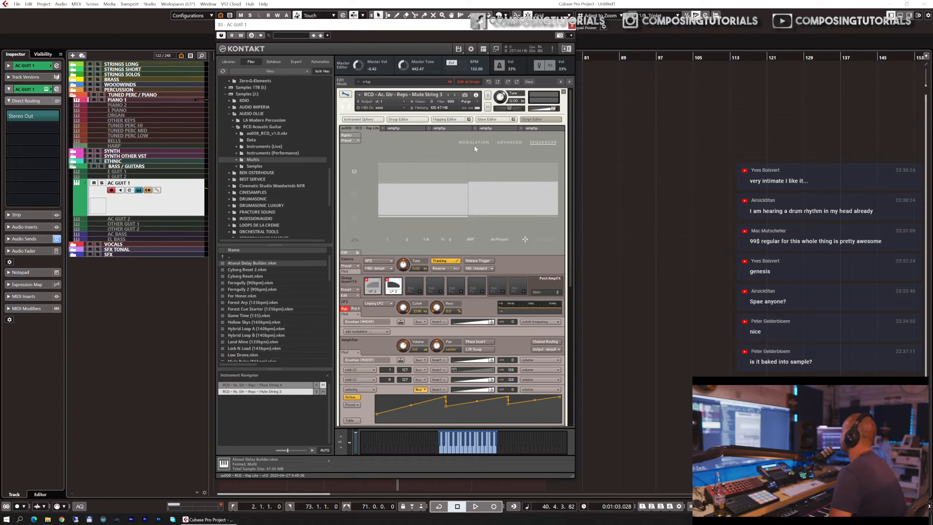
pyautogui.click(344, 94)
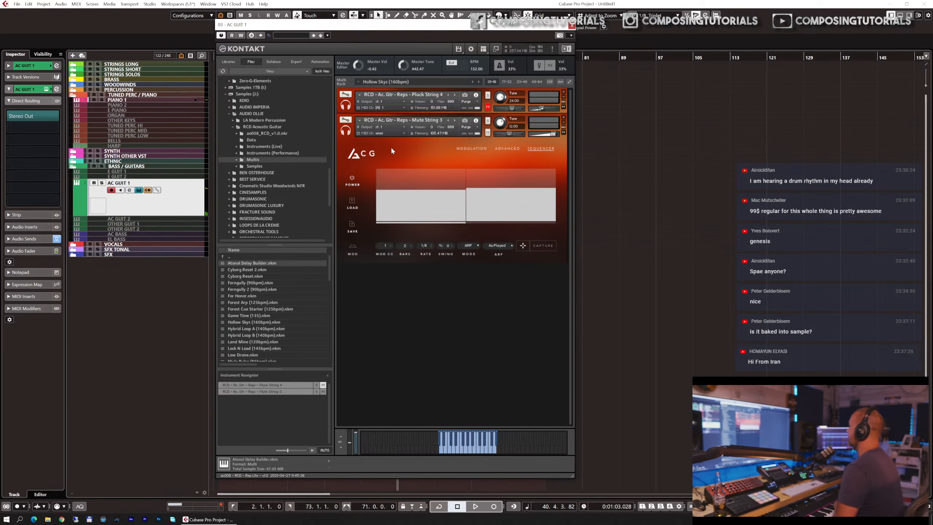
# - Check the second script slot of the Mute String 3 instrument, then show the Outputs section below the rack
pyautogui.click(365, 152)
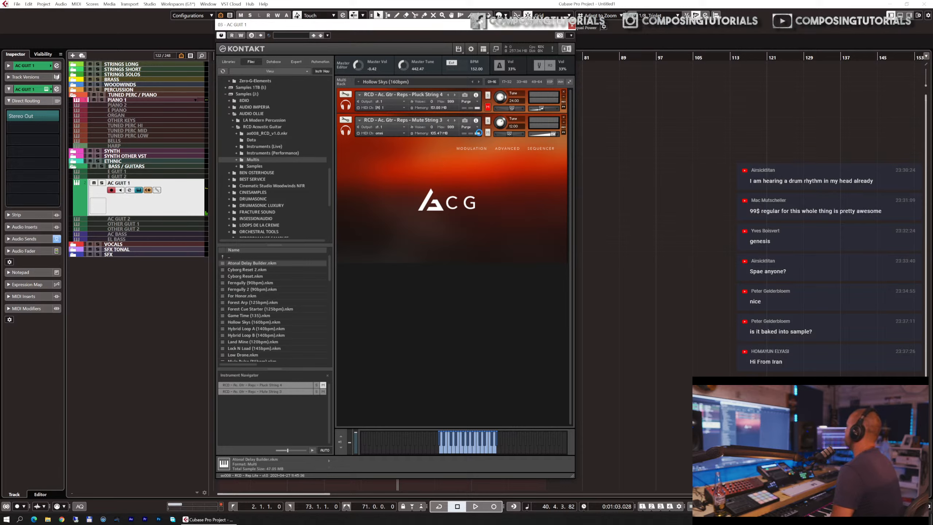
pyautogui.click(345, 121)
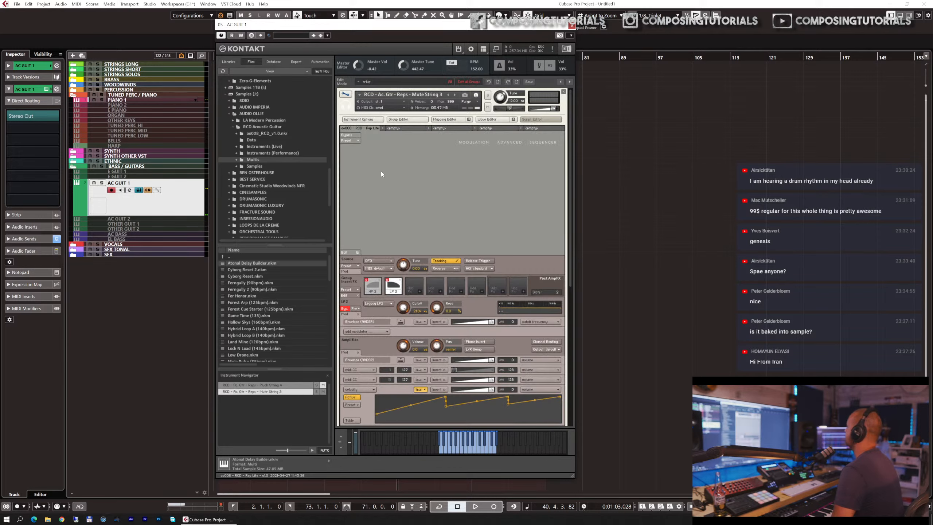
pyautogui.click(393, 129)
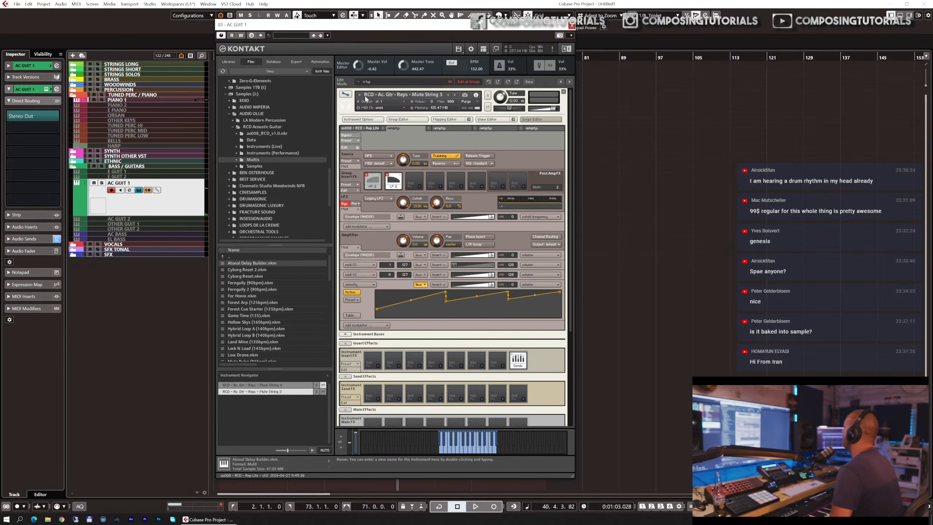
pyautogui.click(346, 94)
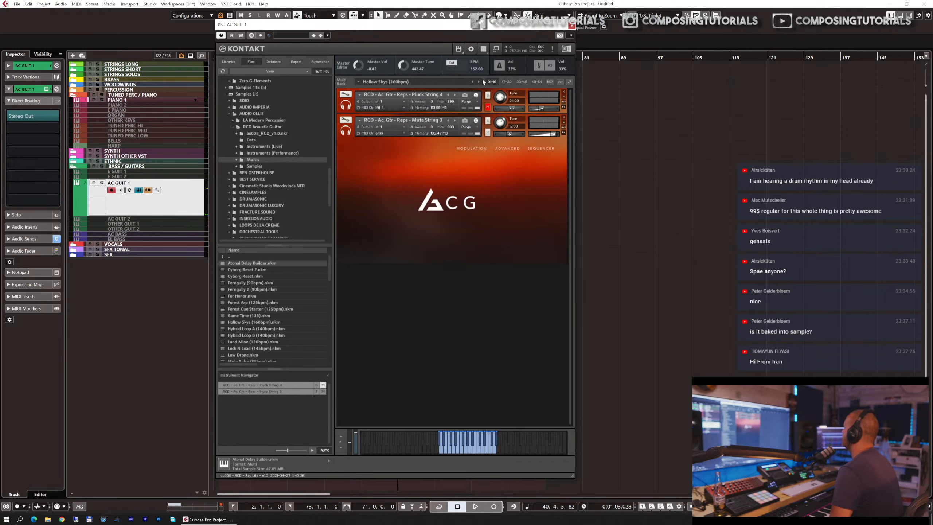
pyautogui.click(483, 48)
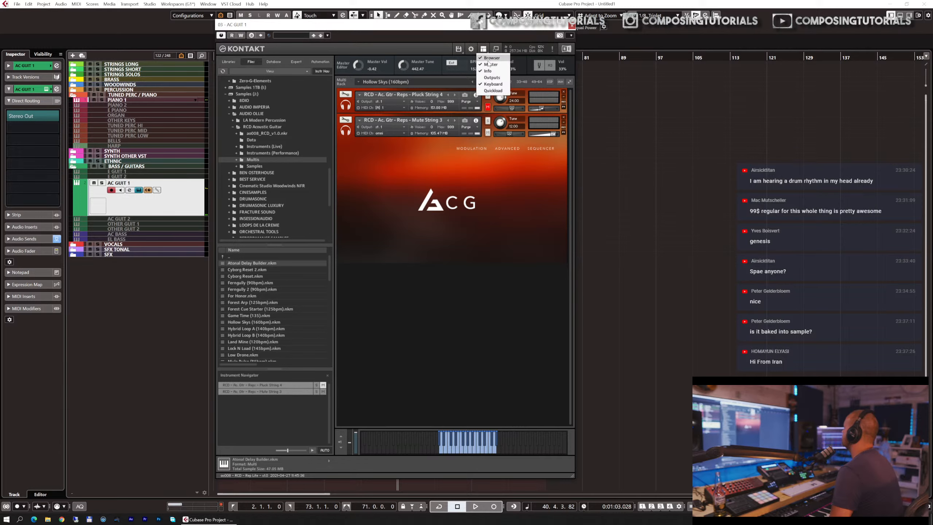
pyautogui.click(494, 78)
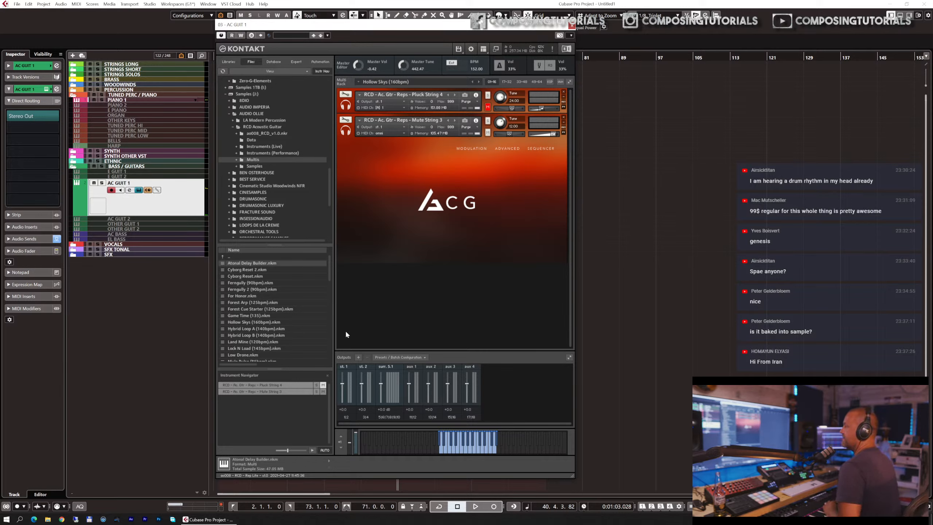
# - Load the Hybrid Loop A (140bpm) multi for audition and hide the Outputs section
pyautogui.click(479, 83)
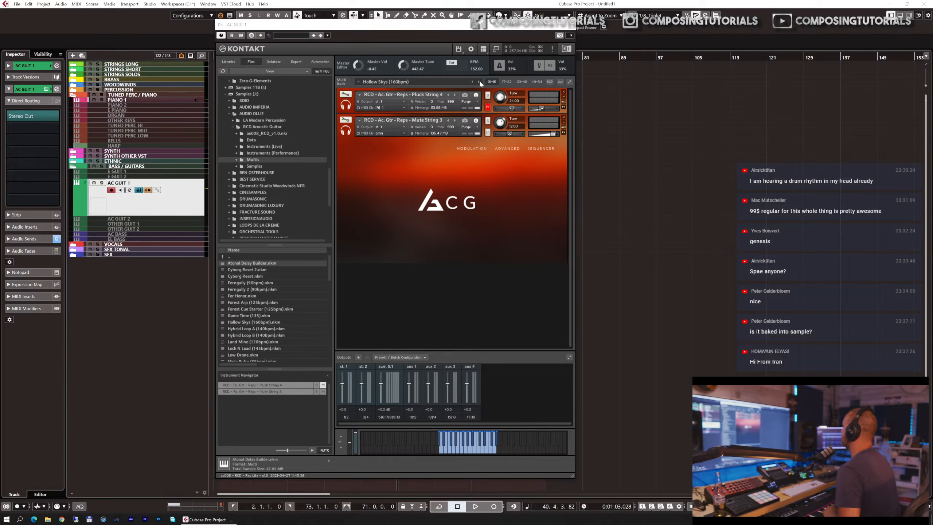
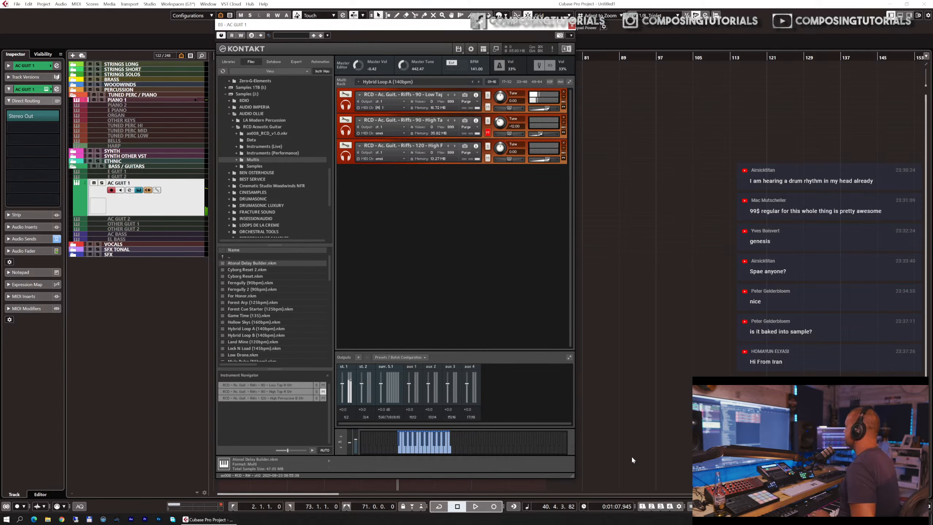
pyautogui.click(483, 49)
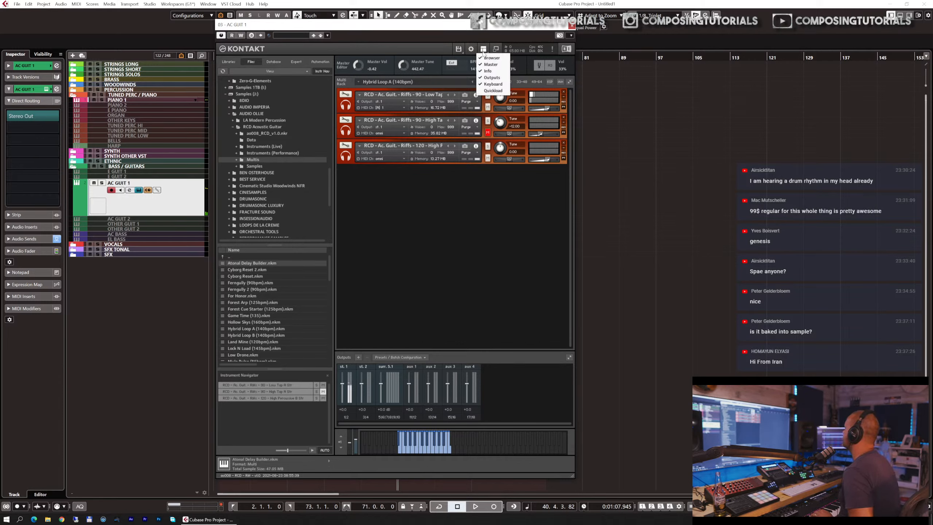
pyautogui.click(492, 78)
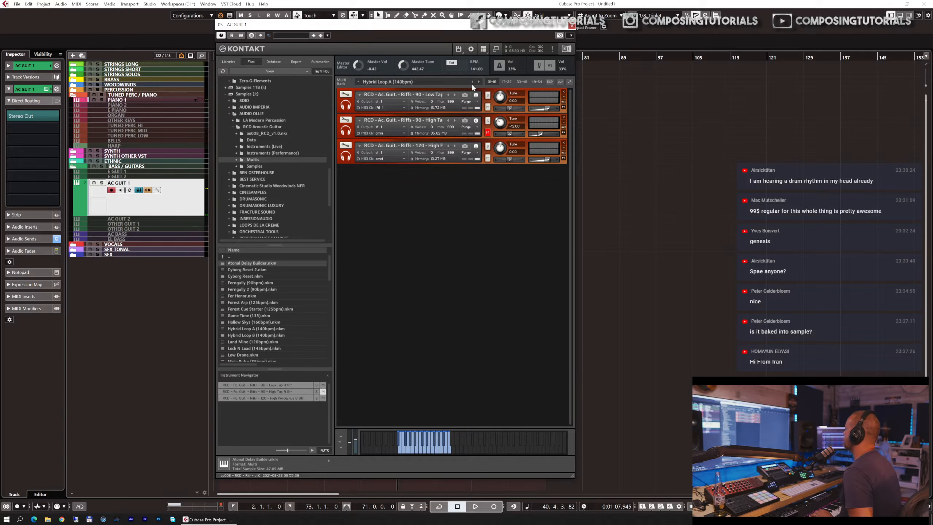
# - Inspect the edit view of the first instrument, Riffs - 90 - Low Tap, including its insert effects, and return to the multi rack
pyautogui.click(346, 95)
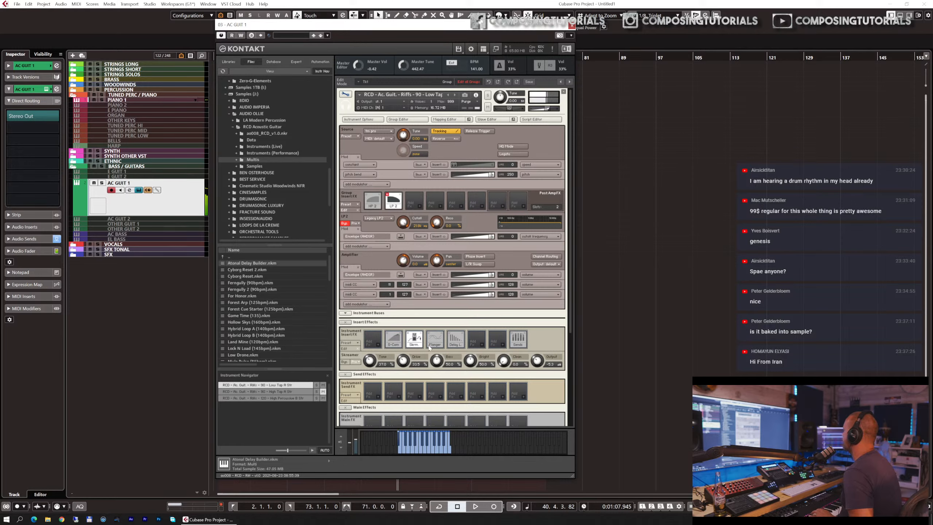
pyautogui.click(345, 312)
pyautogui.click(345, 312)
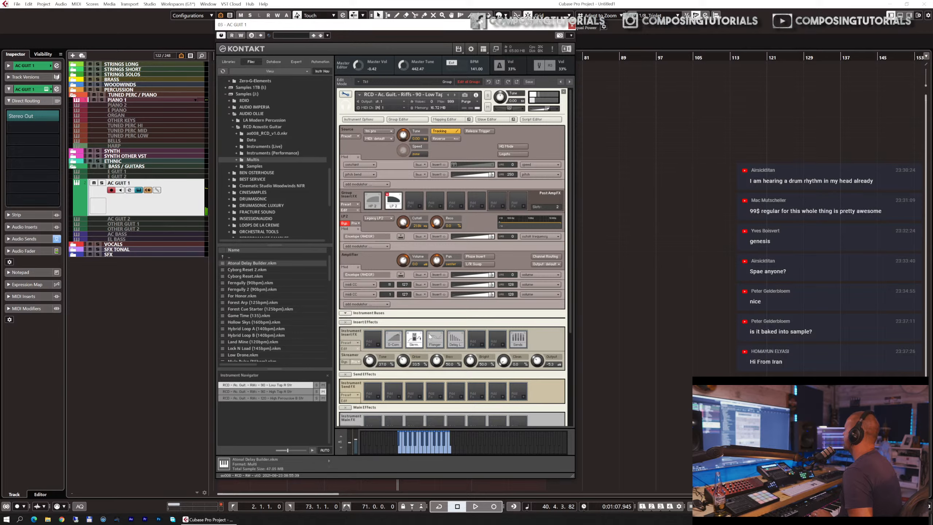
pyautogui.click(345, 94)
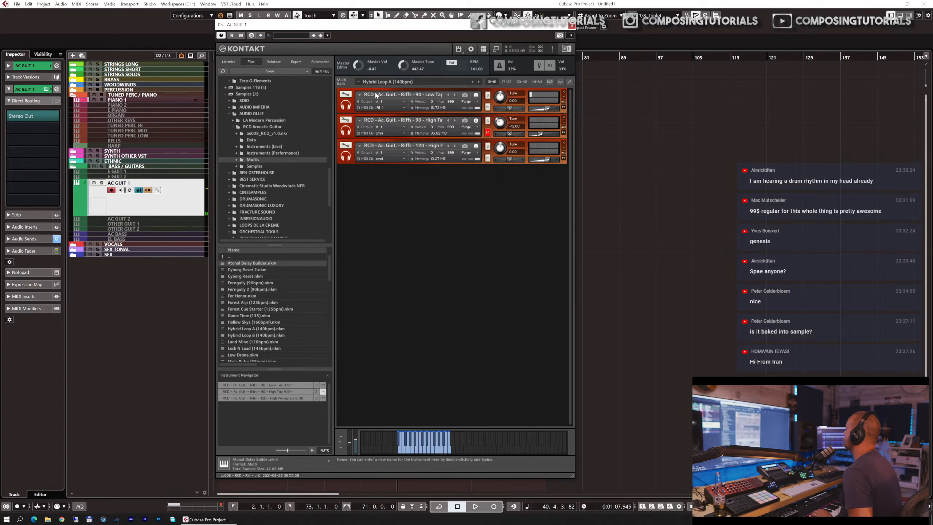
# - Load the Hollow Skys (160bpm) multi and remove its Pluck String 4 instrument
pyautogui.click(473, 82)
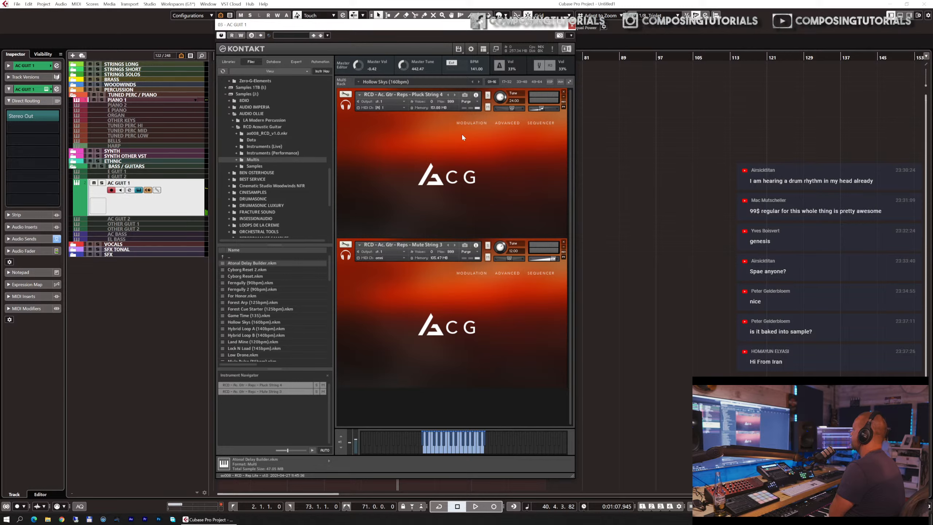
pyautogui.click(563, 92)
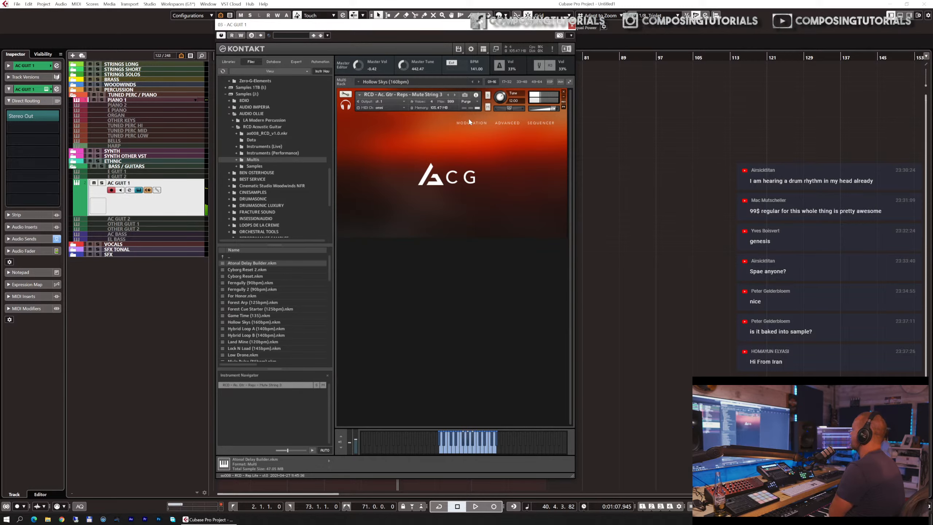
# - Examine the Mute String 3 instrument's edit view, checking its instrument buses, effect slots and modulation section
pyautogui.click(345, 94)
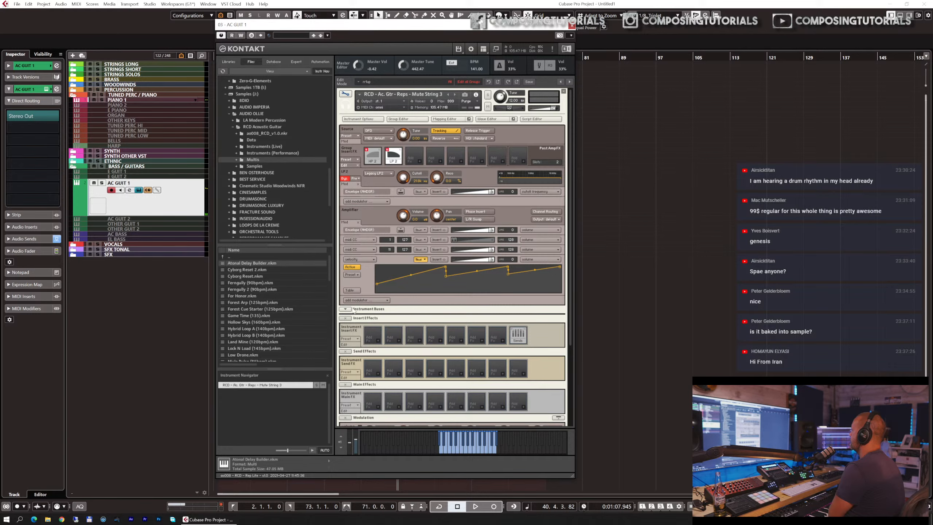
pyautogui.click(345, 309)
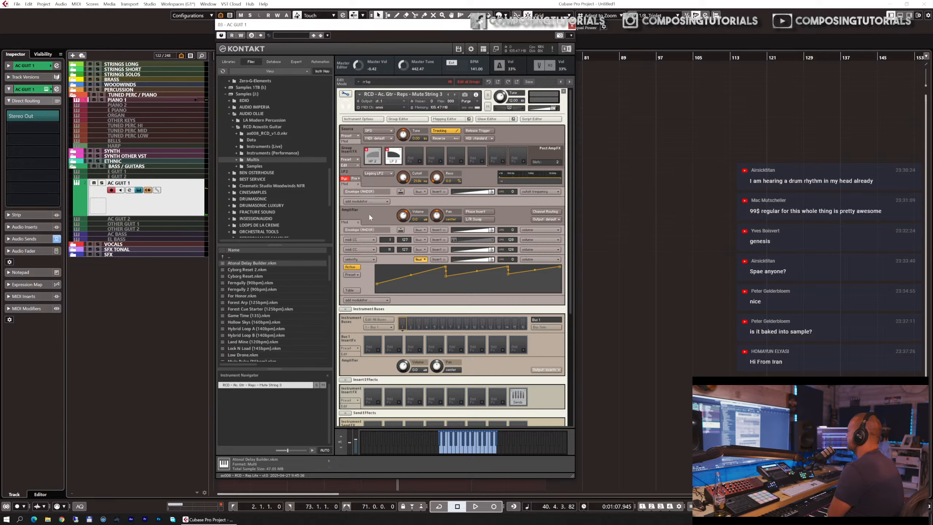
pyautogui.scroll(-5, 369, 217)
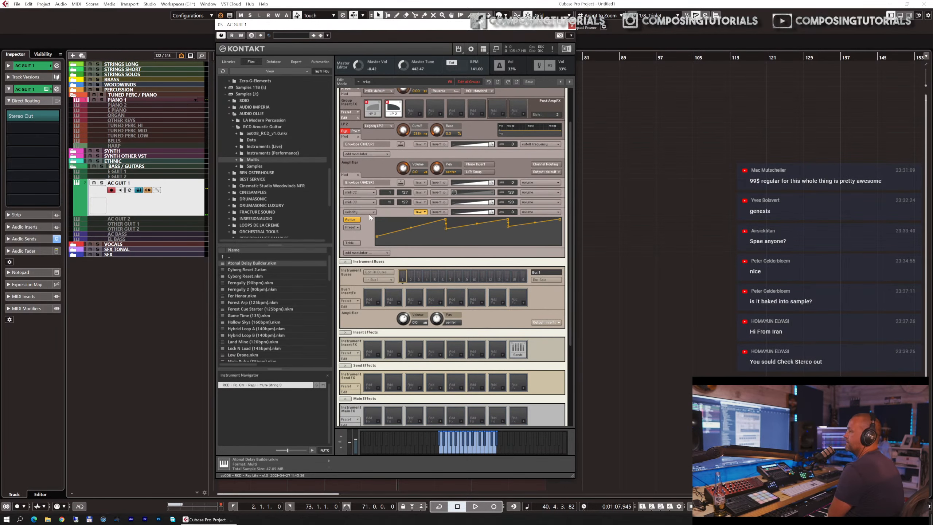
pyautogui.scroll(-8, 369, 218)
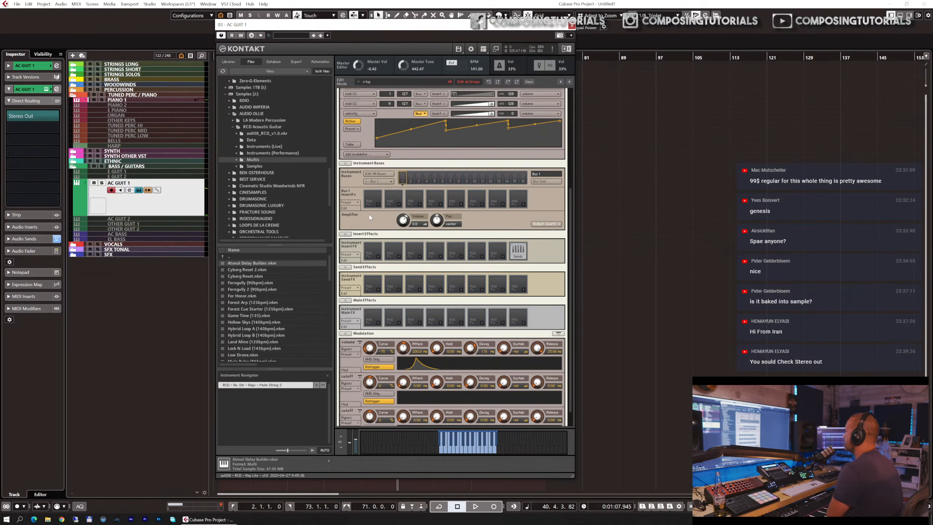
pyautogui.scroll(-1, 372, 217)
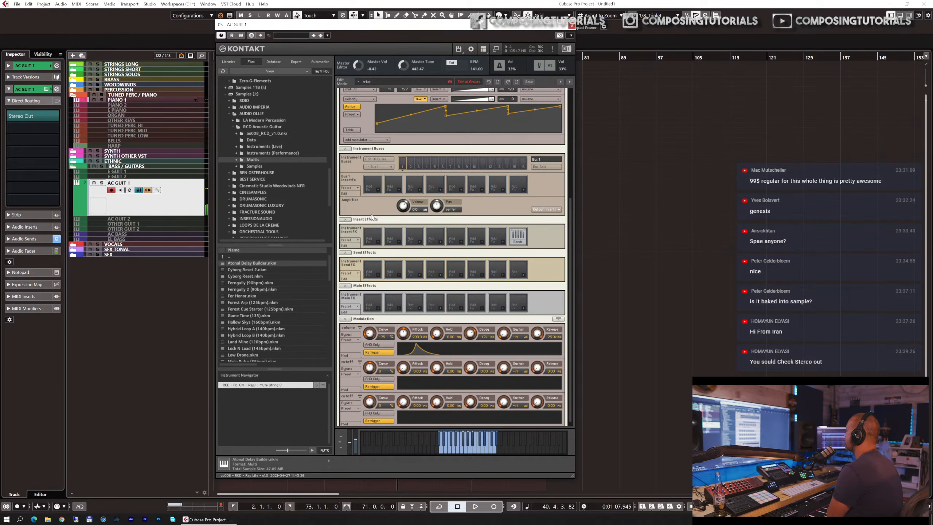
pyautogui.scroll(-1, 372, 217)
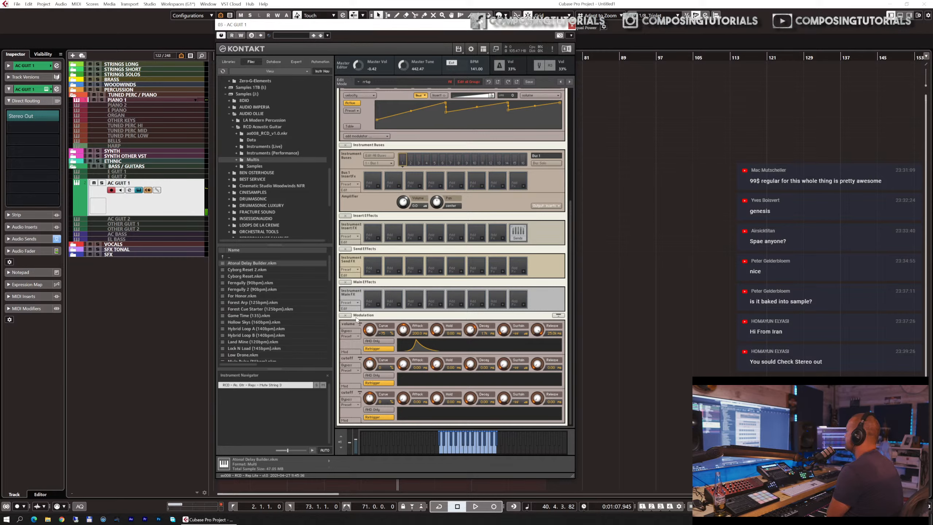
pyautogui.click(345, 316)
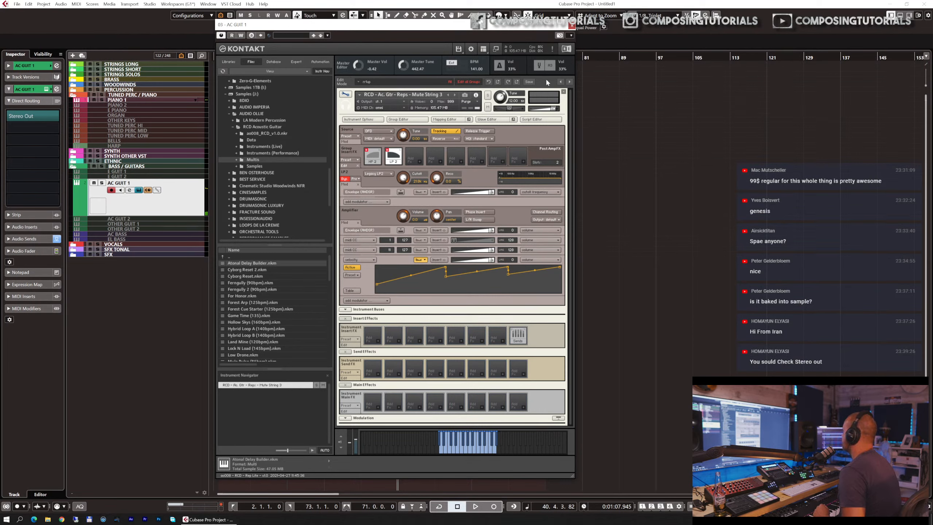
# - Show the Outputs section to check the output channels, and return from the instrument editor to the multi rack
pyautogui.click(482, 49)
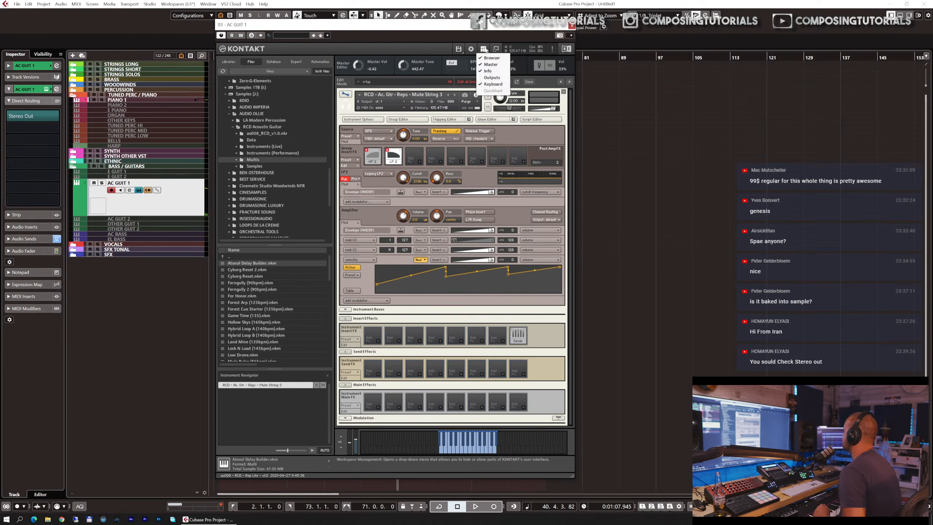
pyautogui.click(492, 78)
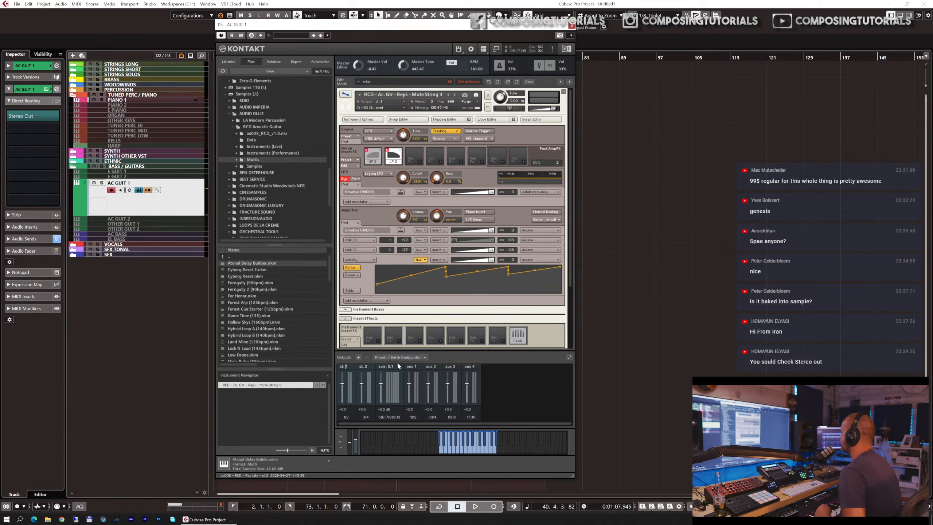
pyautogui.click(483, 49)
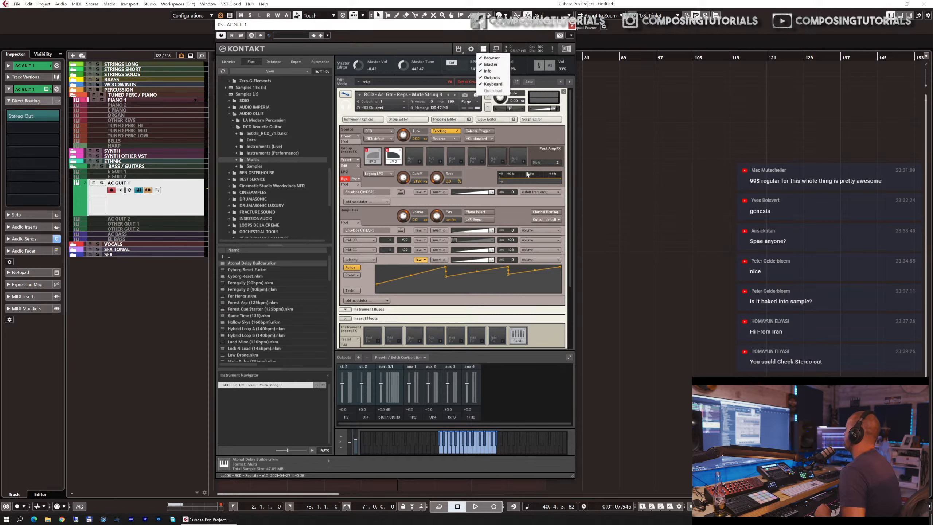
pyautogui.click(533, 133)
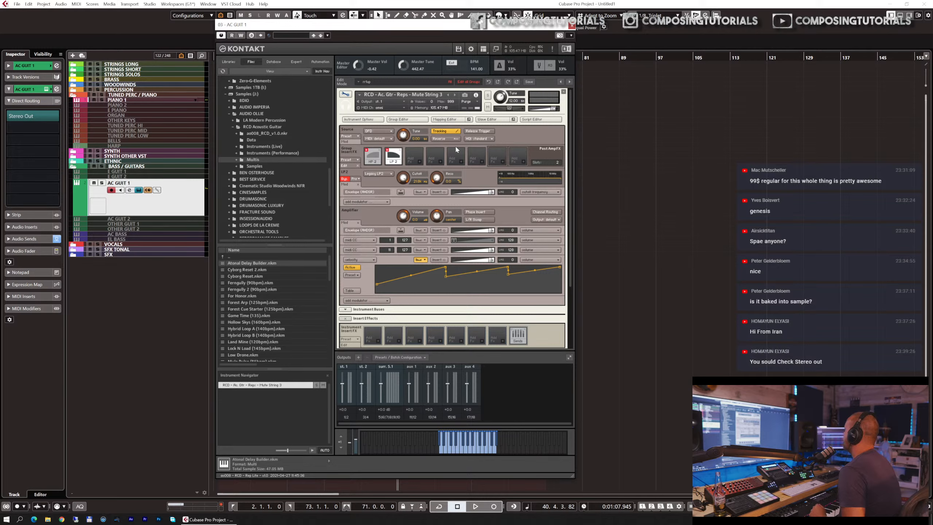
pyautogui.click(345, 94)
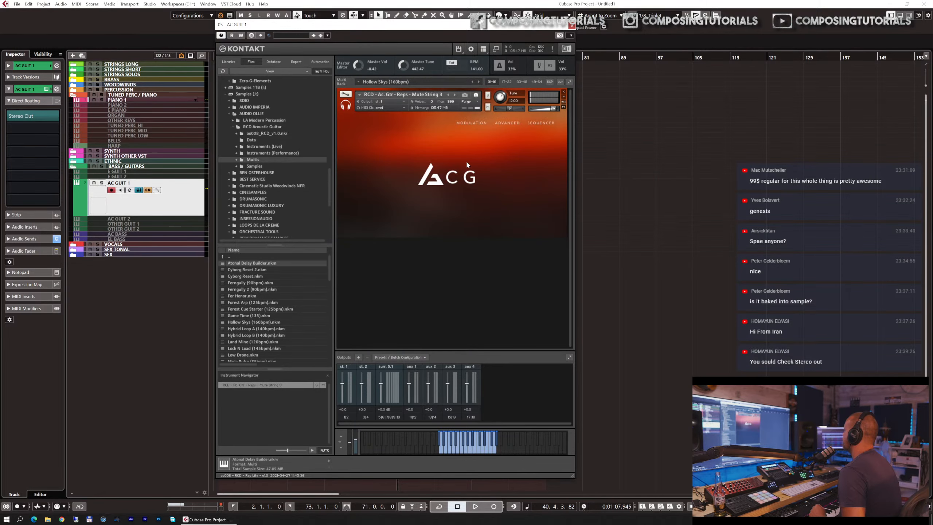
# - Audition the multis in order from Hybrid Loop A (140bpm) through Low Drone, ending with Mule Pulse loaded
pyautogui.click(479, 83)
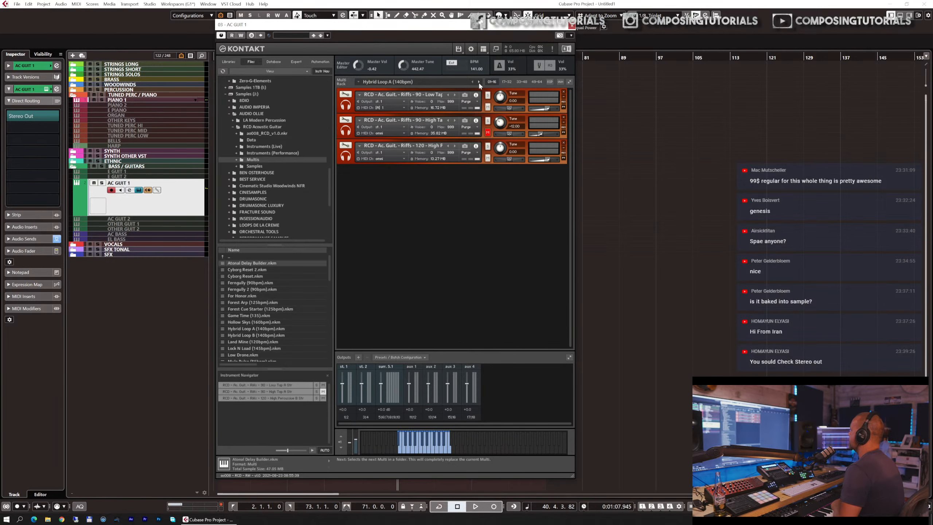
pyautogui.click(478, 82)
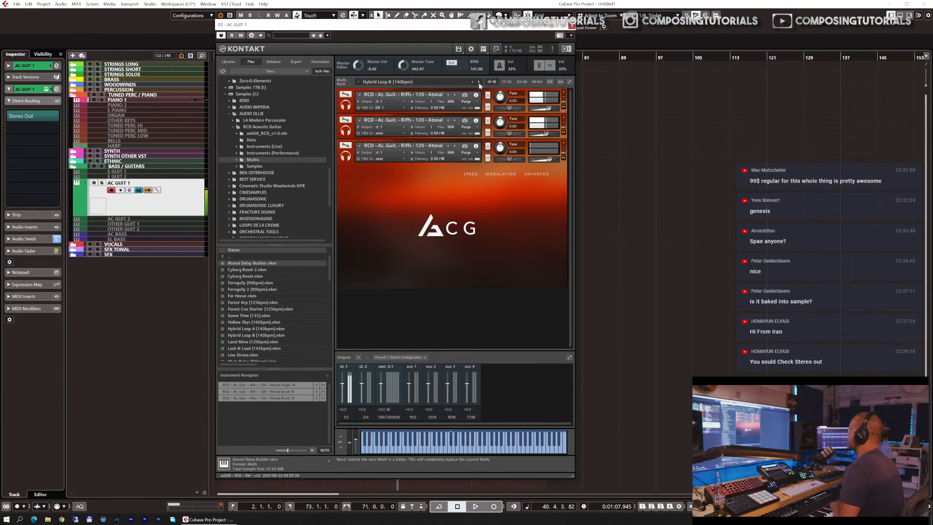
pyautogui.click(478, 82)
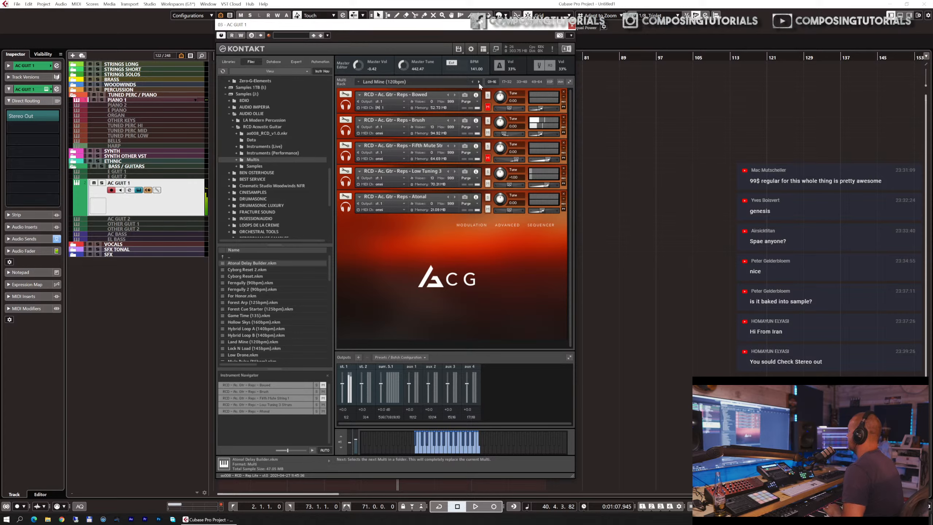
pyautogui.click(478, 82)
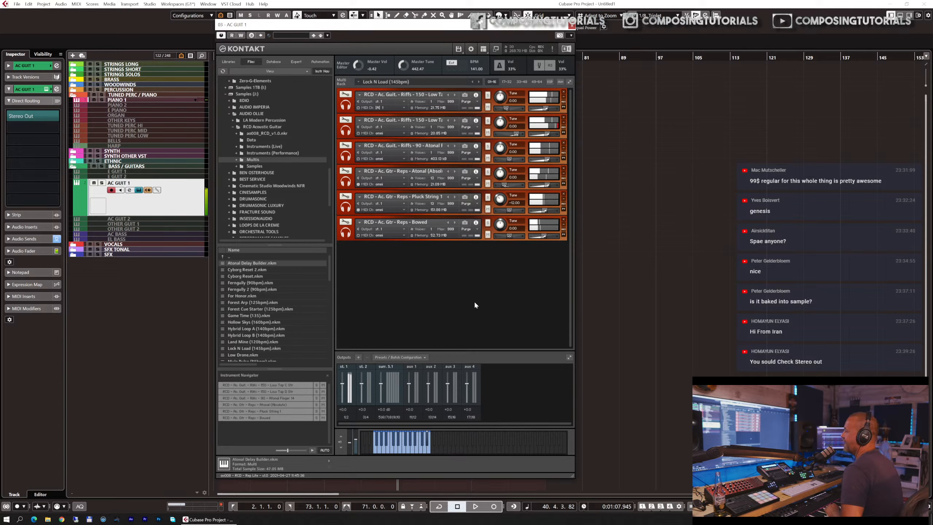
pyautogui.click(479, 82)
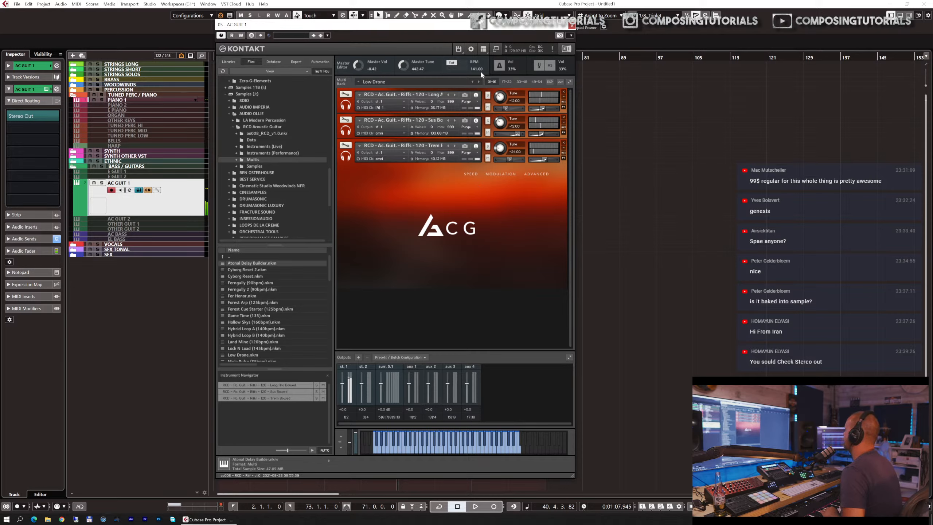
pyautogui.click(479, 82)
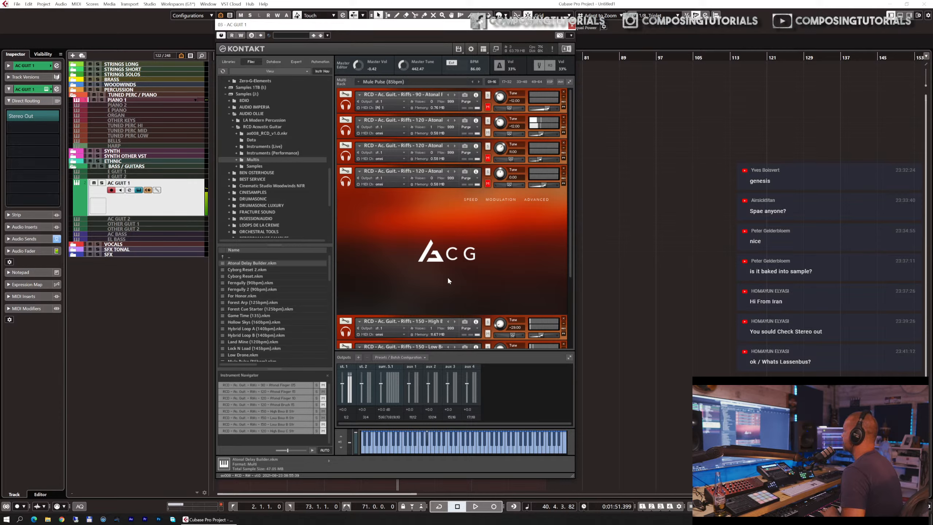
# - Lower the AC GUIT 1 track's audio fader to -9.57 and hide Kontakt's Outputs section
pyautogui.click(35, 251)
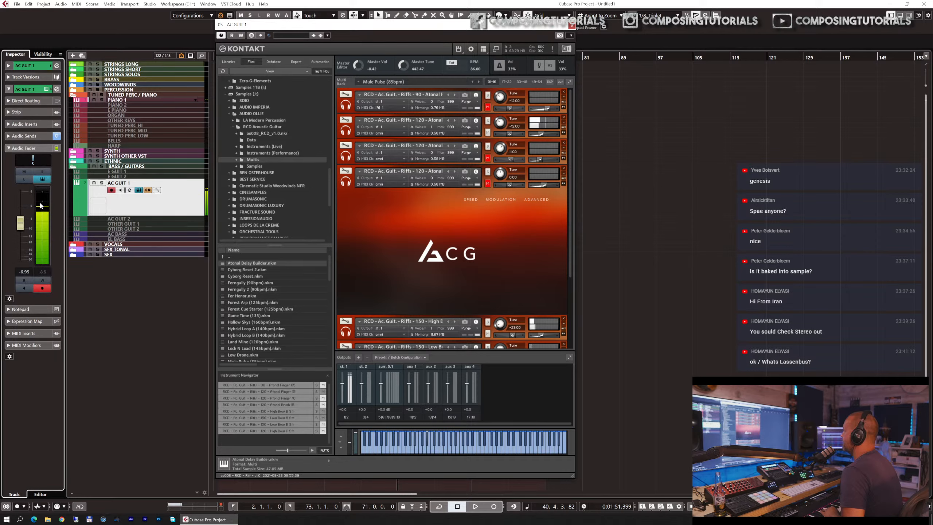
pyautogui.moveTo(21, 222); pyautogui.dragTo(20, 226)
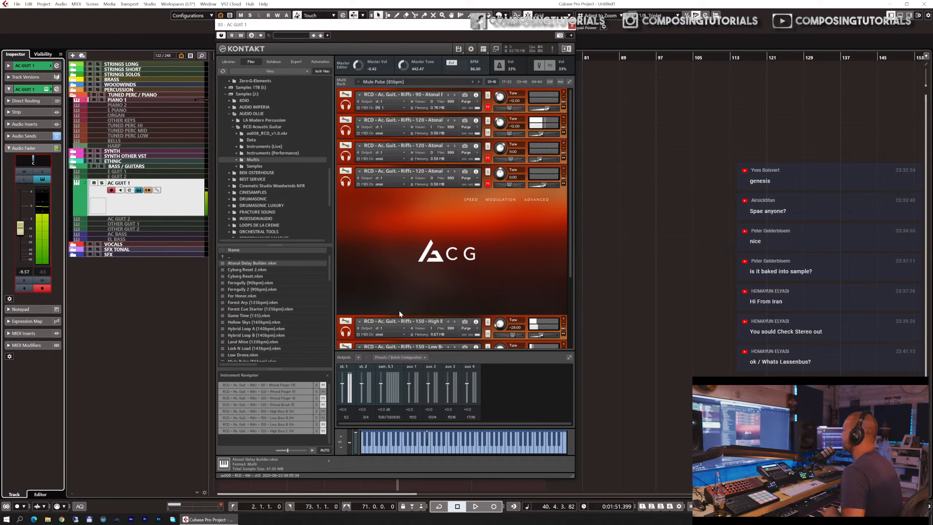
pyautogui.click(483, 49)
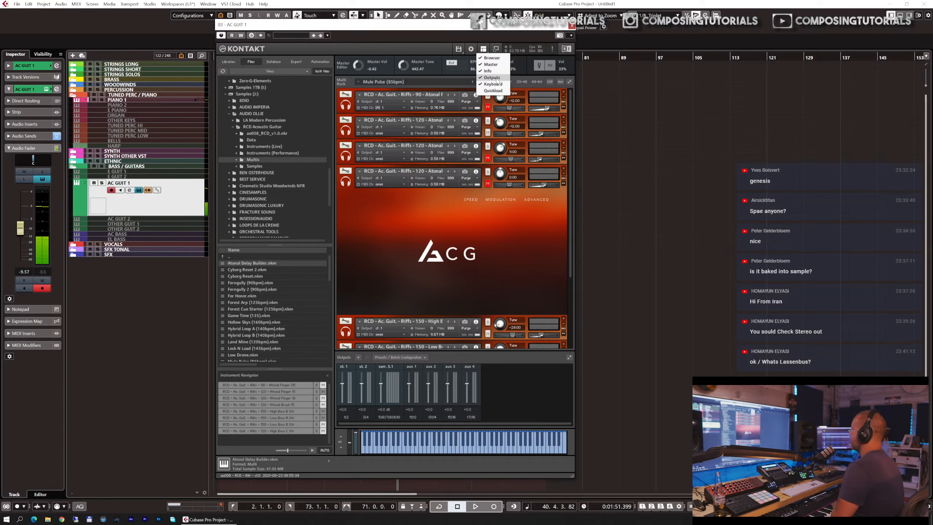
pyautogui.click(495, 78)
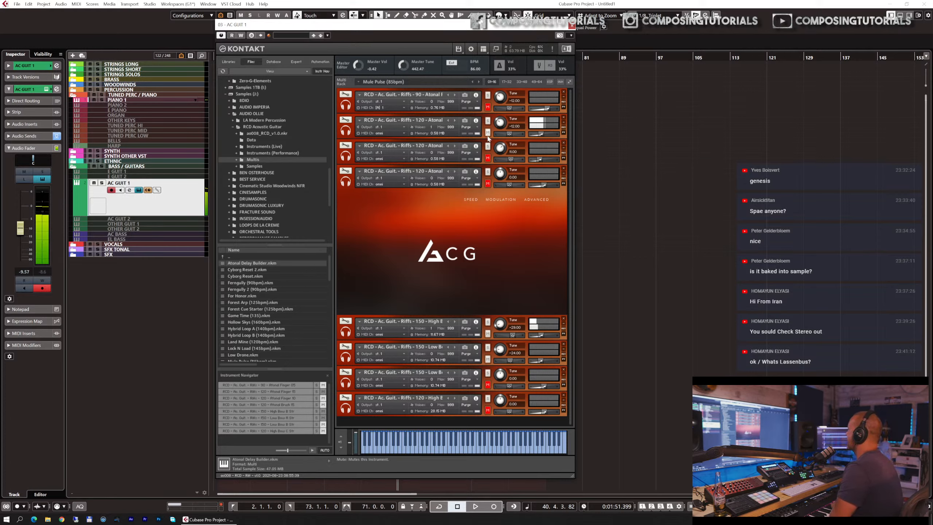
# - Solo the second instrument, Riffs - 120 - Atonal, and set its tune to 0.00 with its interface expanded
pyautogui.click(488, 122)
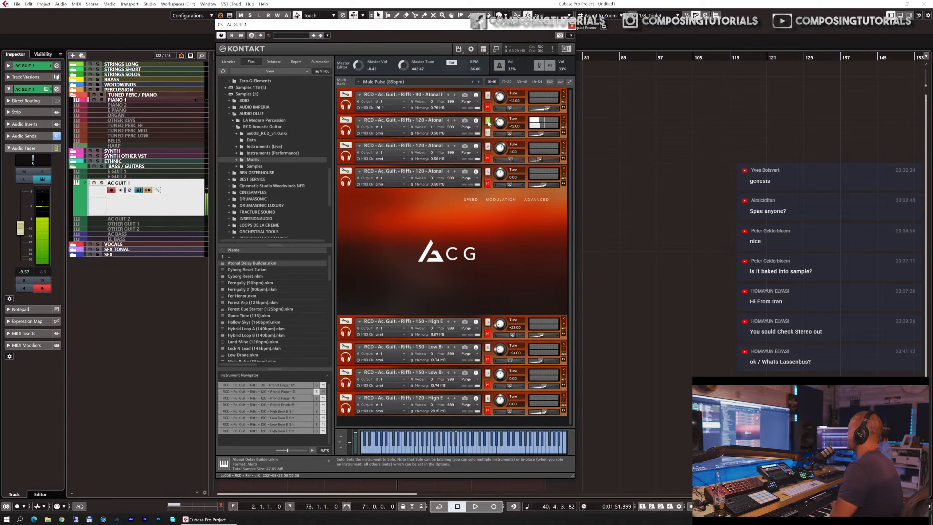
pyautogui.click(345, 131)
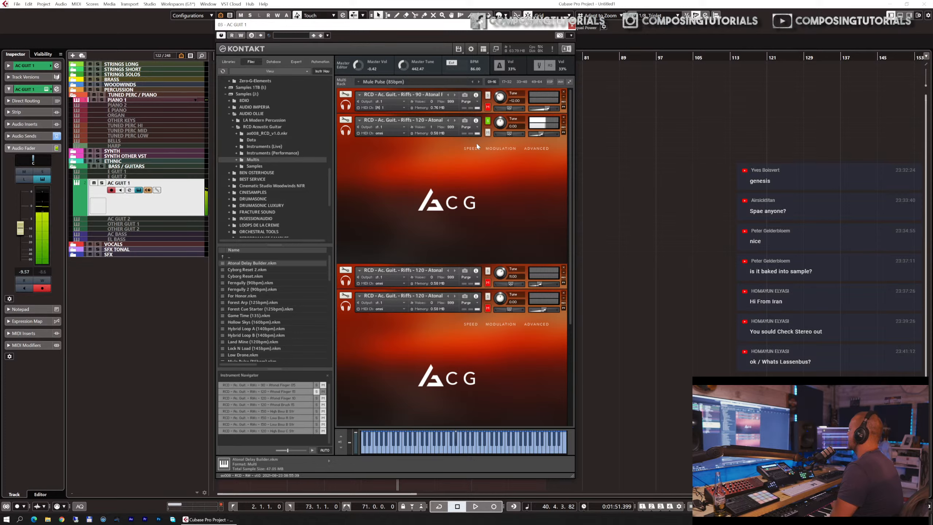
# - Compare the soloed instrument's sound with its EQ, Streamer and Reverb insert effects bypassed and re-enabled, and return to the multi rack
pyautogui.click(346, 121)
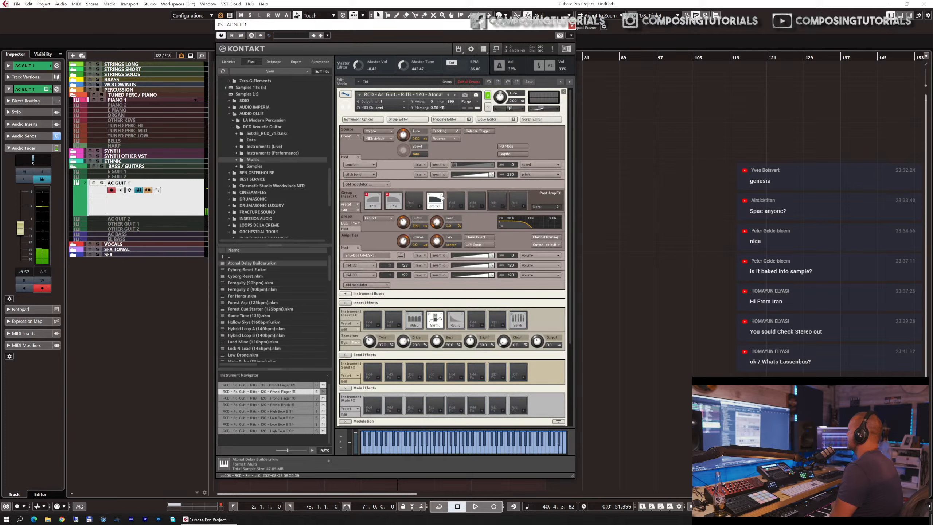
pyautogui.click(408, 313)
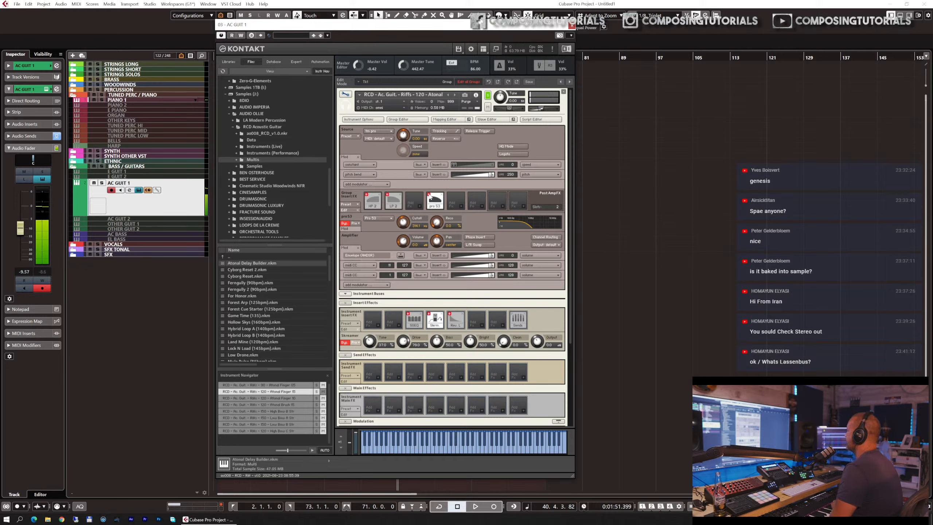
pyautogui.click(415, 326)
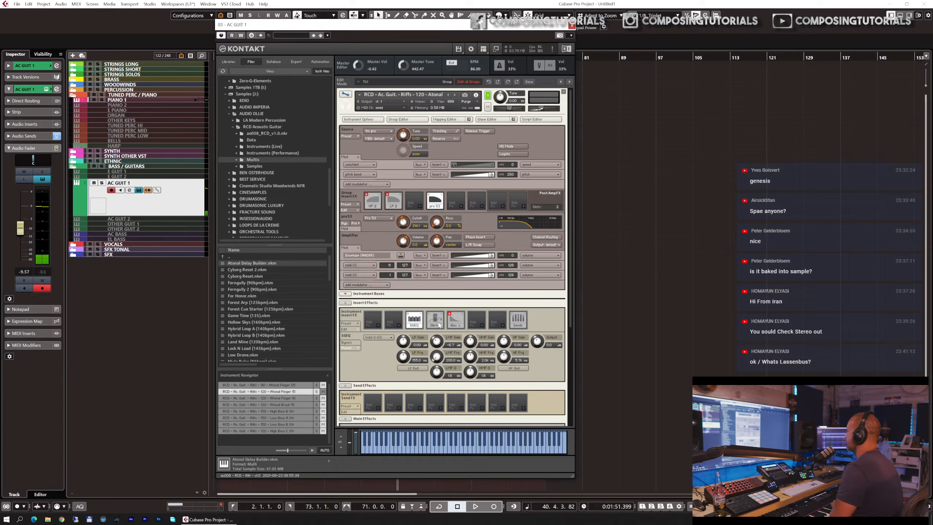
pyautogui.click(457, 321)
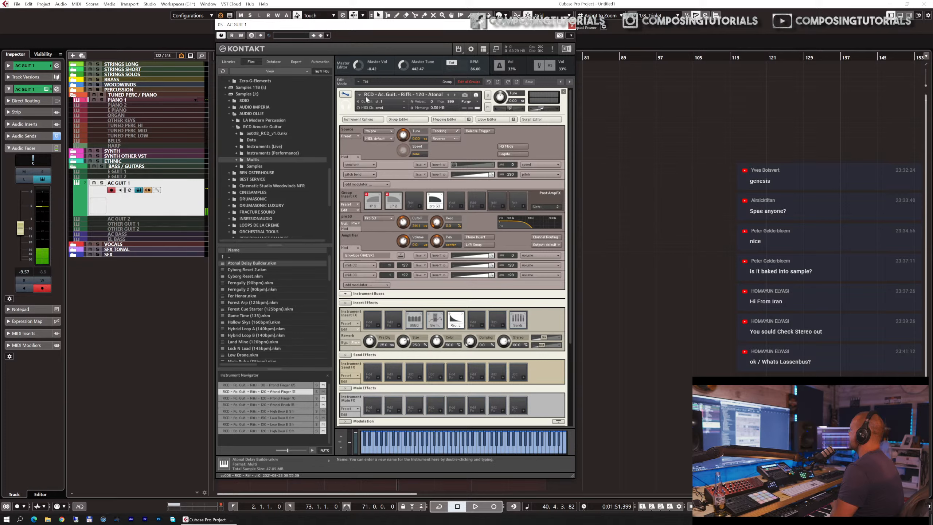
pyautogui.click(345, 94)
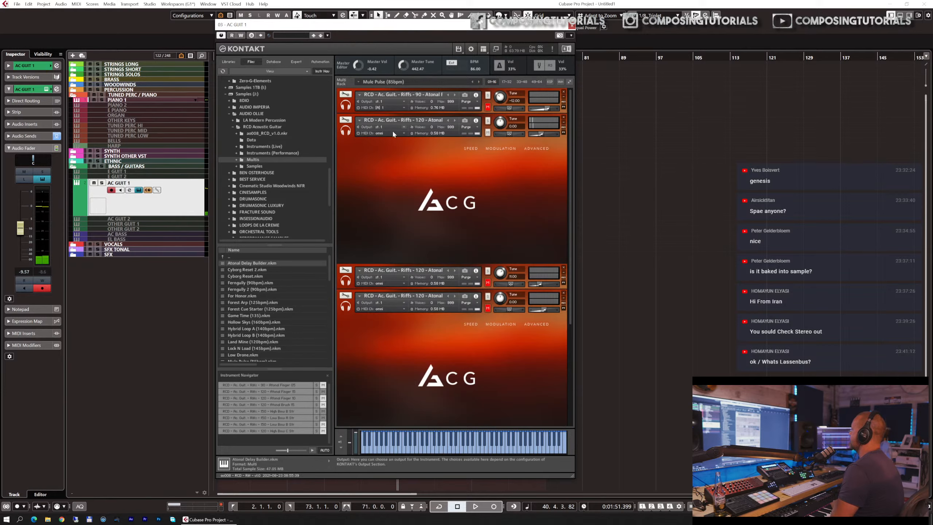
# - Unmute the first instrument, Riffs - 90 - Atonal, and mute it again
pyautogui.click(488, 107)
pyautogui.click(488, 107)
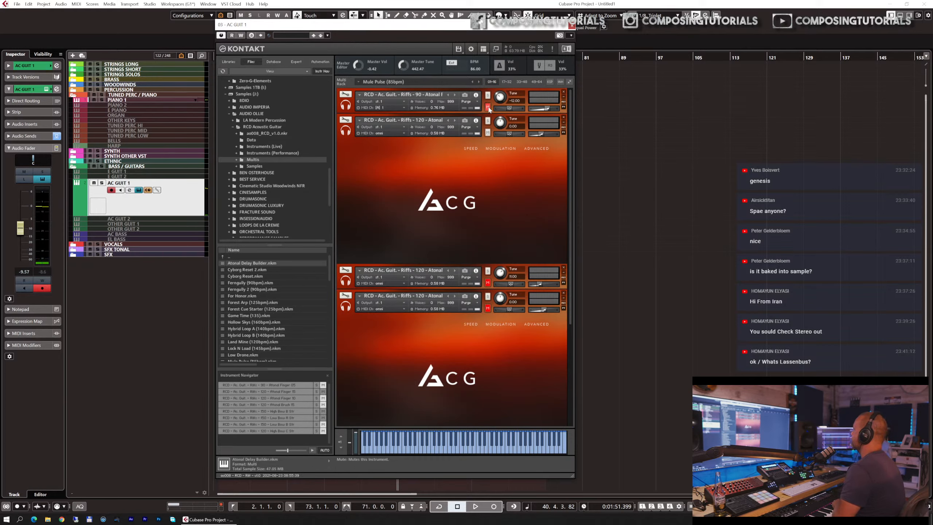
# - Unmute the first instrument and step through the multis Mule Pulse 2 (85bpm), Newmandoline (90bpm) and Oil Rig to Outlanders (125bpm)
pyautogui.click(488, 107)
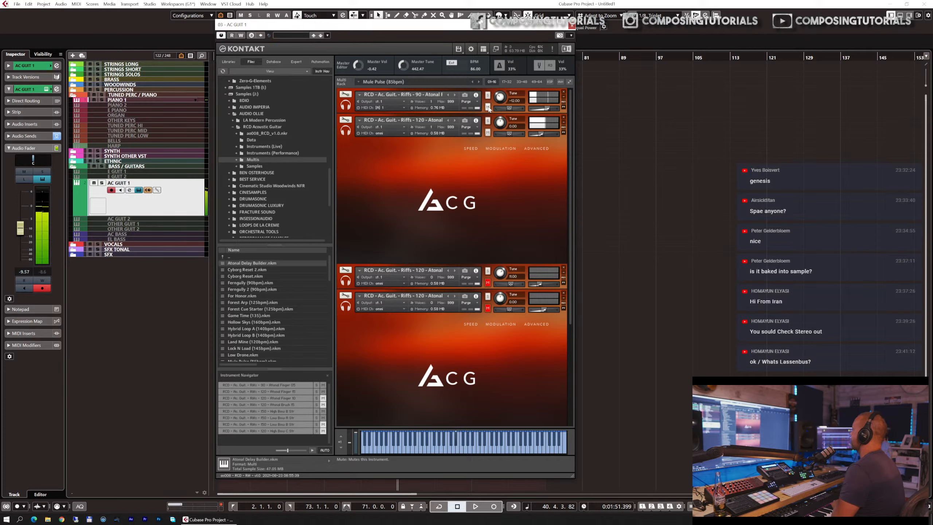
pyautogui.click(478, 82)
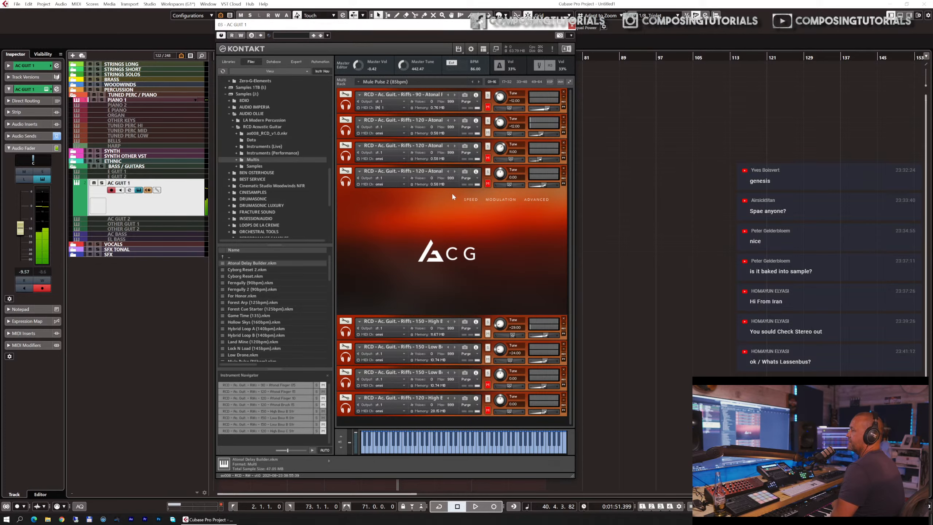
pyautogui.click(479, 82)
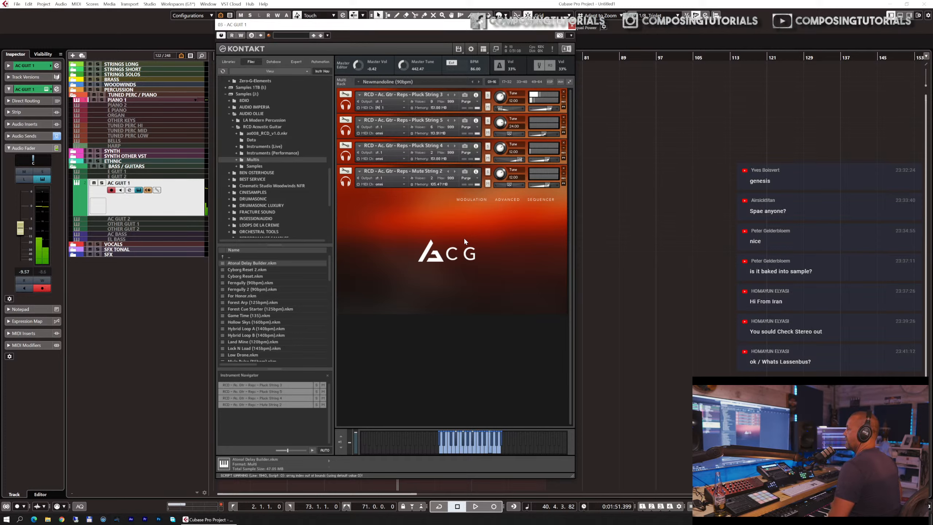
pyautogui.click(478, 83)
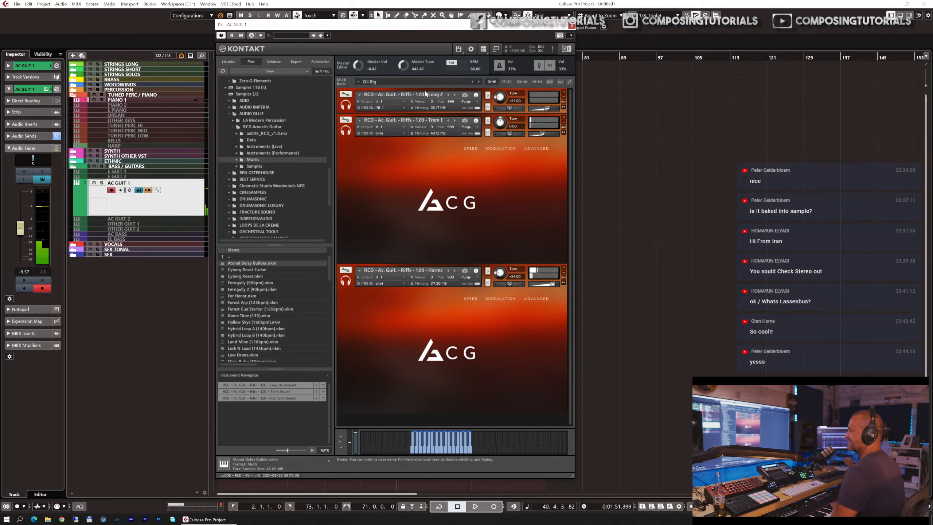
pyautogui.click(479, 84)
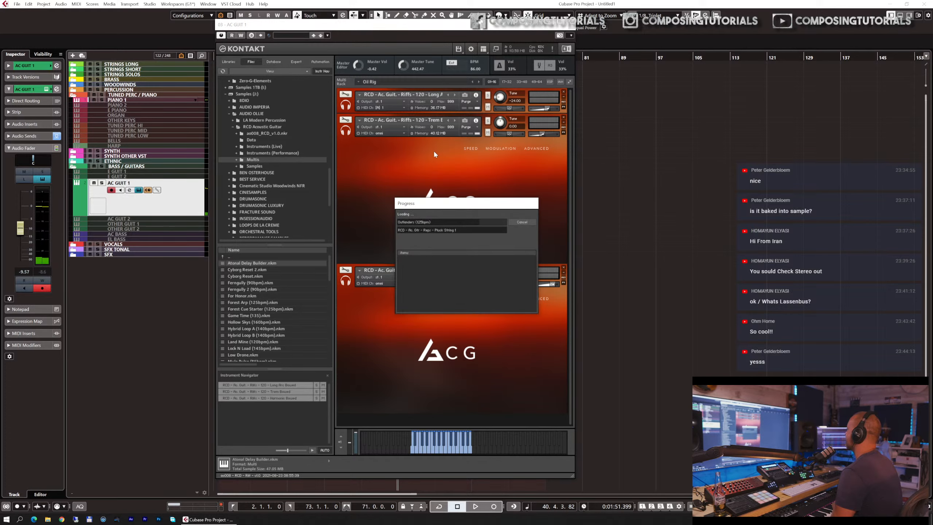
pyautogui.press('Escape')
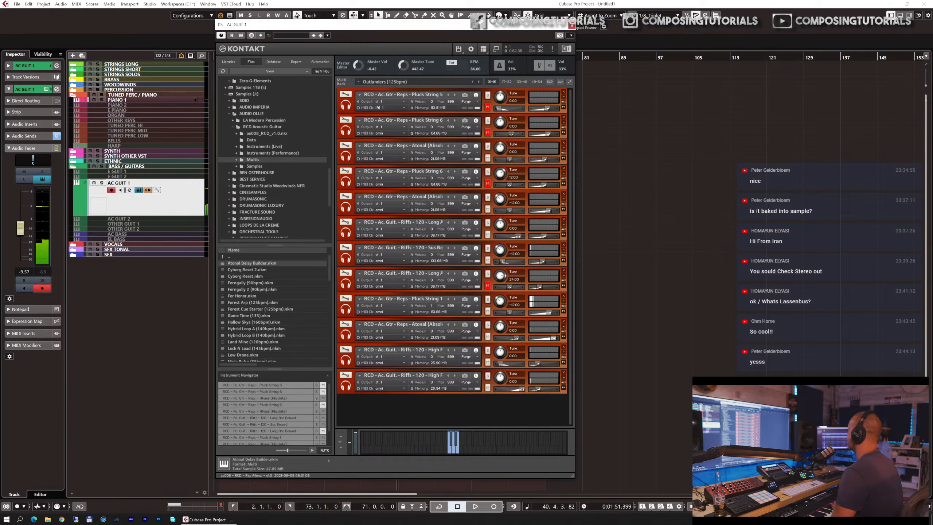
# - Set the project tempo to 125 BPM and move the Kontakt window aside to uncover the arrangement
pyautogui.click(729, 506)
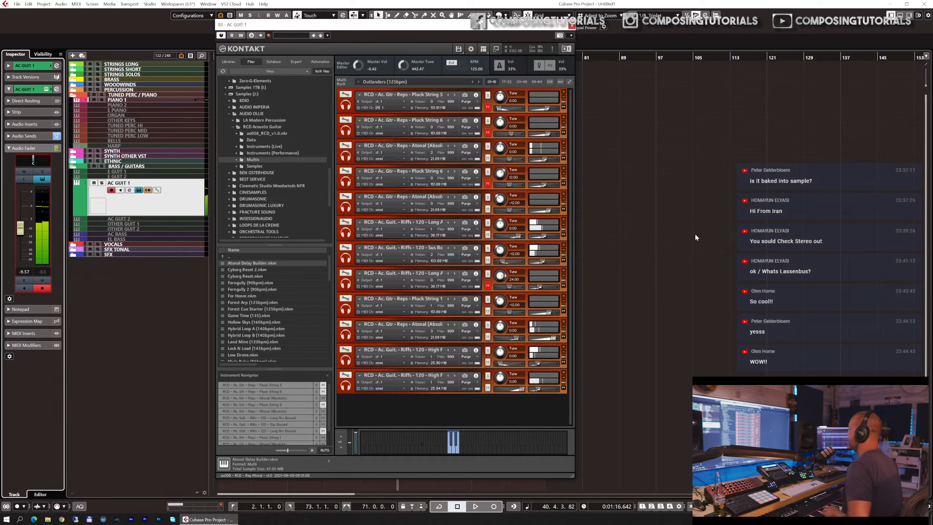
pyautogui.moveTo(551, 28); pyautogui.dragTo(852, 47)
pyautogui.press('space')
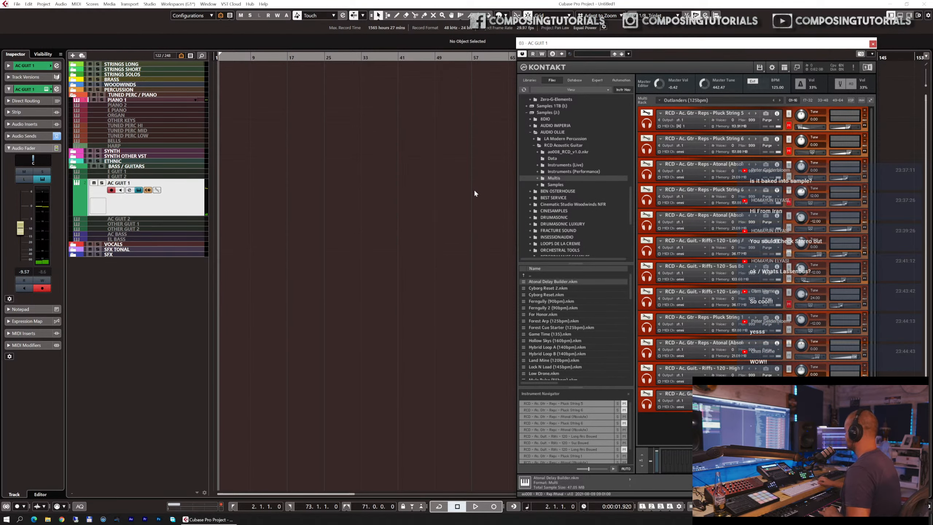
# - Set the AC GUIT 1 track's delay to -200 ms in its basic track settings
pyautogui.click(29, 64)
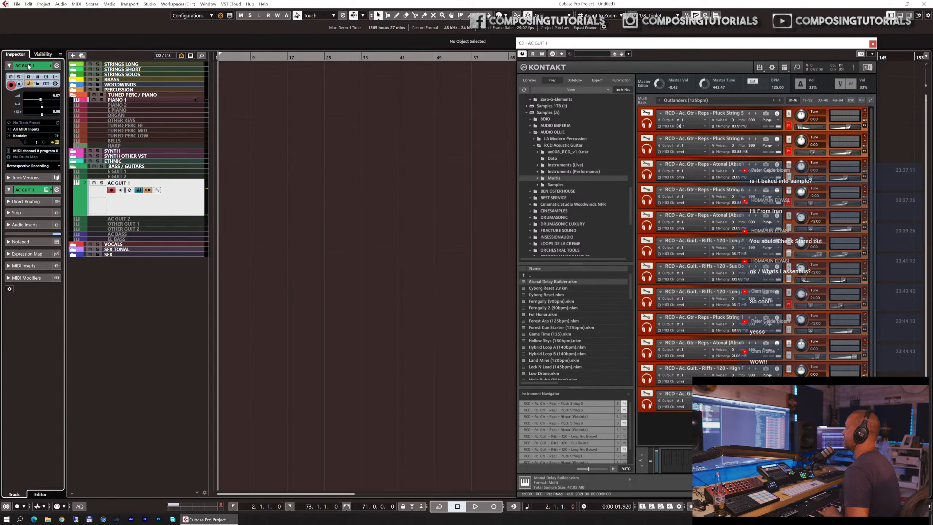
pyautogui.doubleClick(55, 112)
pyautogui.write('-200')
pyautogui.press('Return')
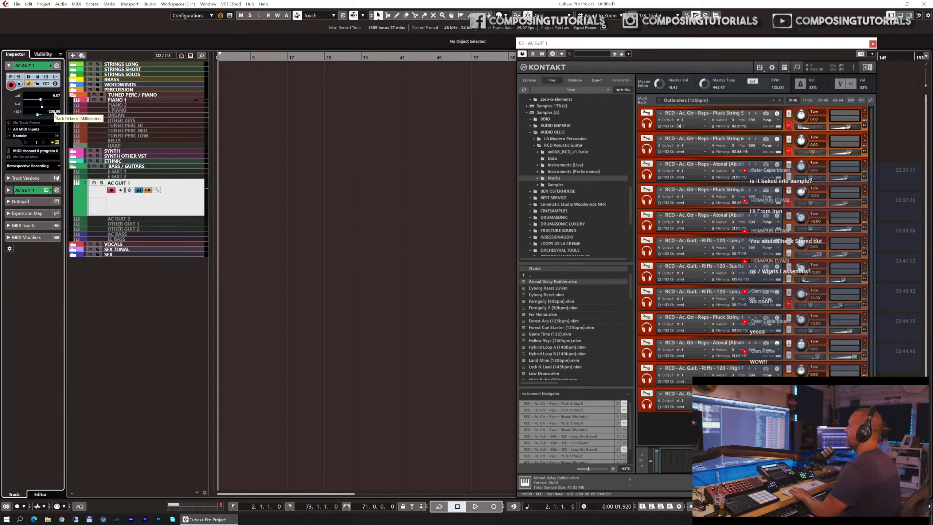
# - Create a four-bar MIDI part from bar 3 to bar 7 on the AC GUIT 1 track and open it for note editing
pyautogui.press('h')
pyautogui.press('h')
pyautogui.press('h')
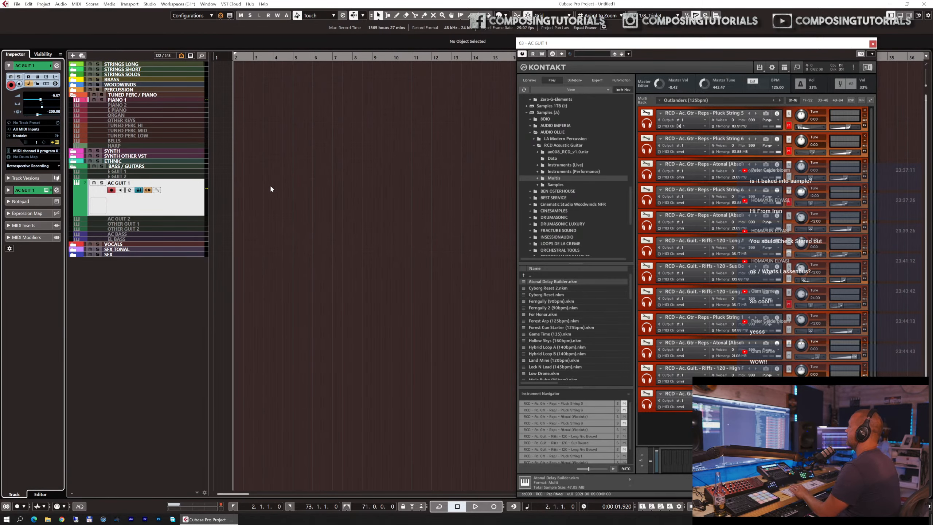
pyautogui.moveTo(253, 195); pyautogui.dragTo(330, 198)
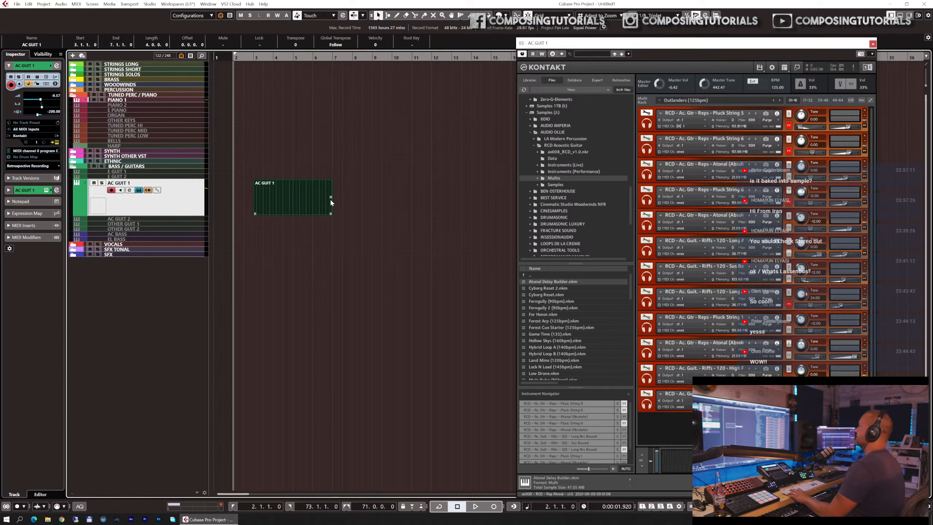
pyautogui.moveTo(250, 57); pyautogui.dragTo(256, 67)
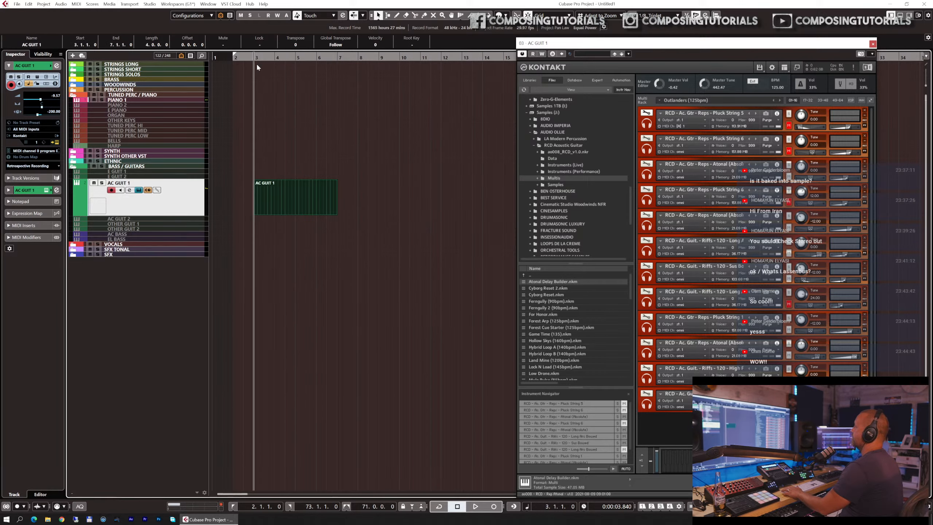
pyautogui.doubleClick(283, 188)
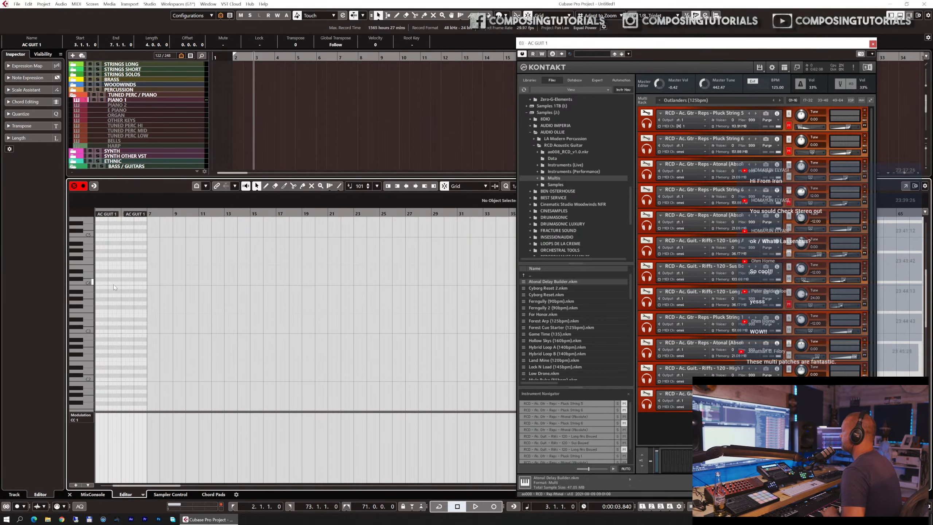
# - Close the Kontakt window and place the playback cursor at bar 2
pyautogui.press('h')
pyautogui.press('h')
pyautogui.press('h')
pyautogui.press('h')
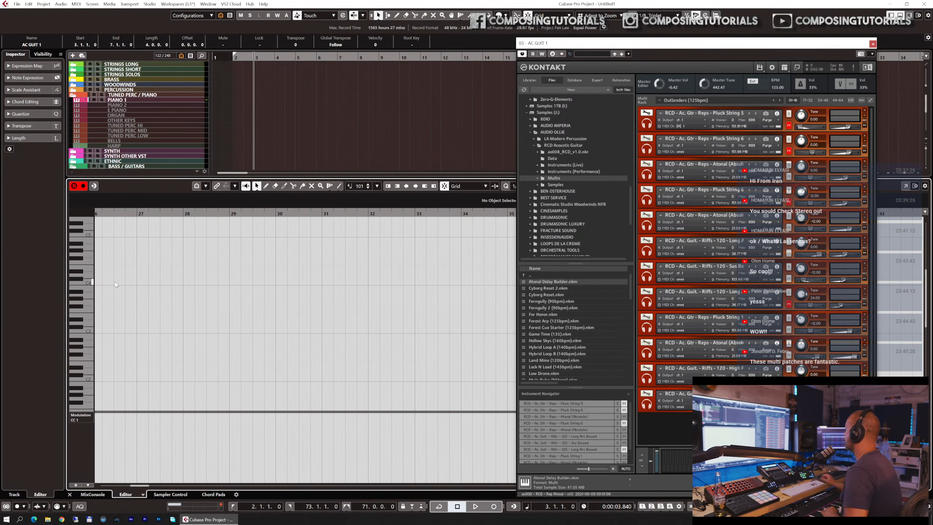
pyautogui.press('Escape')
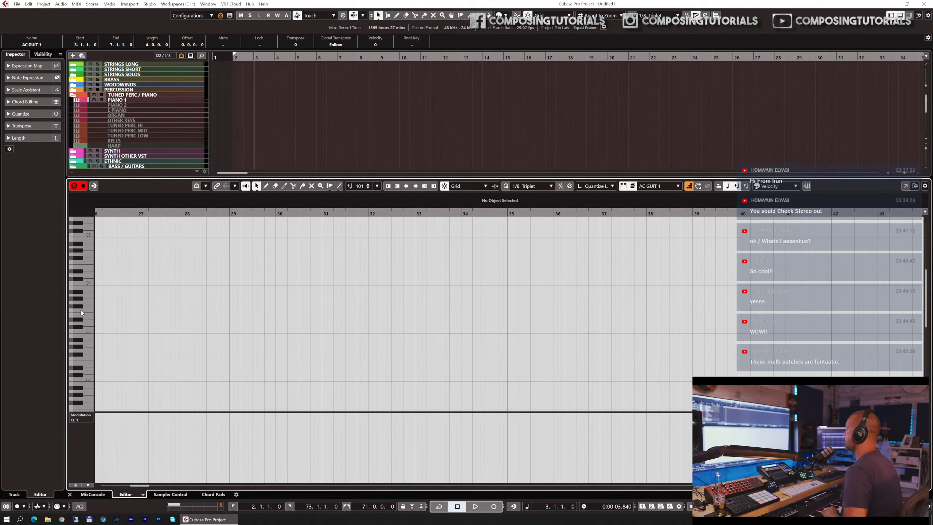
pyautogui.click(235, 58)
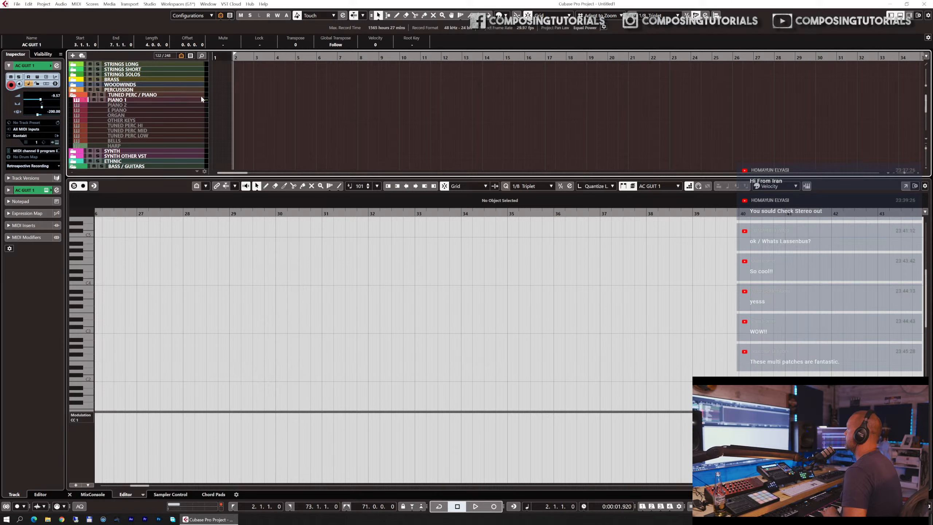
pyautogui.press('KP_1')
pyautogui.press('h')
pyautogui.press('h')
pyautogui.press('h')
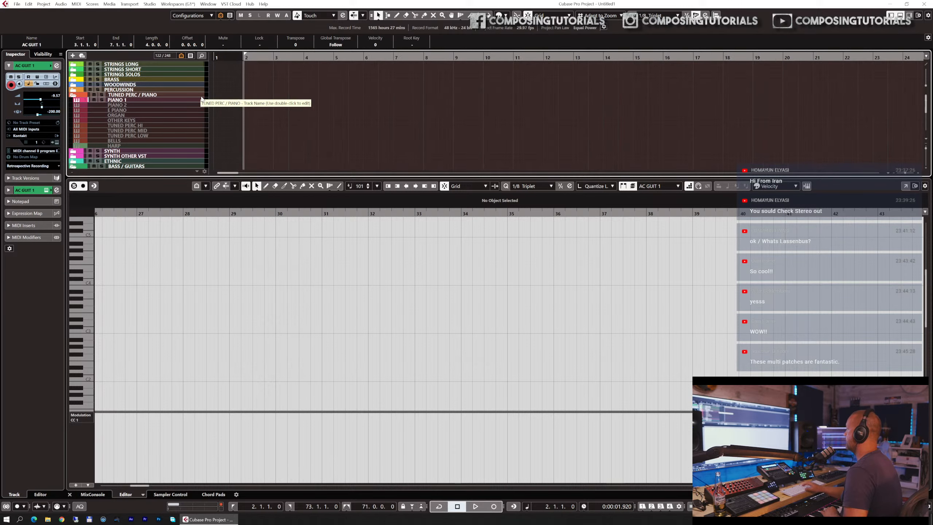
# - Draw a one-bar D#1 note at bar 3 and duplicate it to bar 4, transposed down to C#1
pyautogui.click(142, 488)
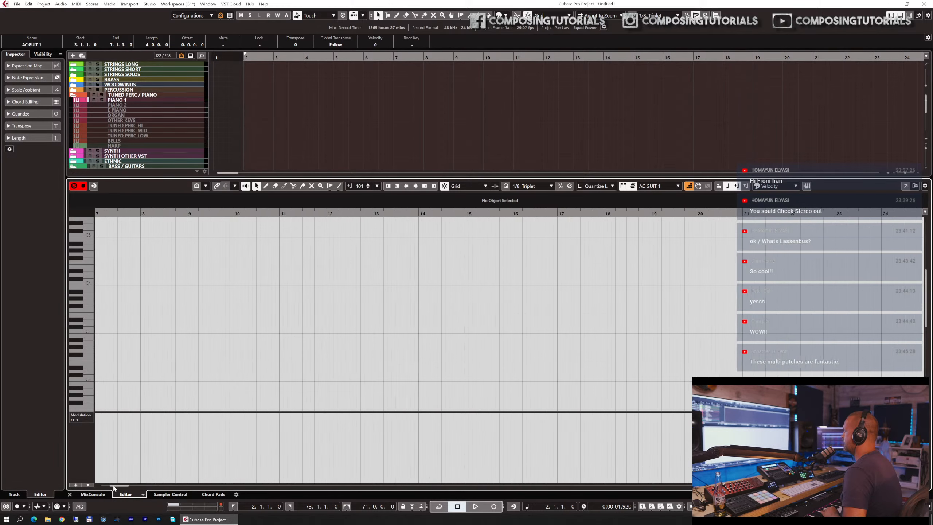
pyautogui.moveTo(134, 486); pyautogui.dragTo(107, 486)
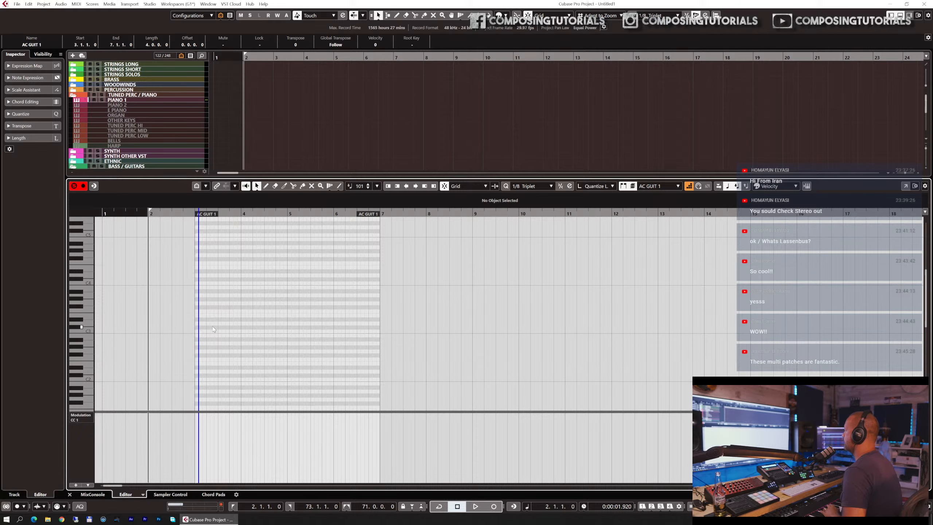
pyautogui.scroll(-5, 205, 330)
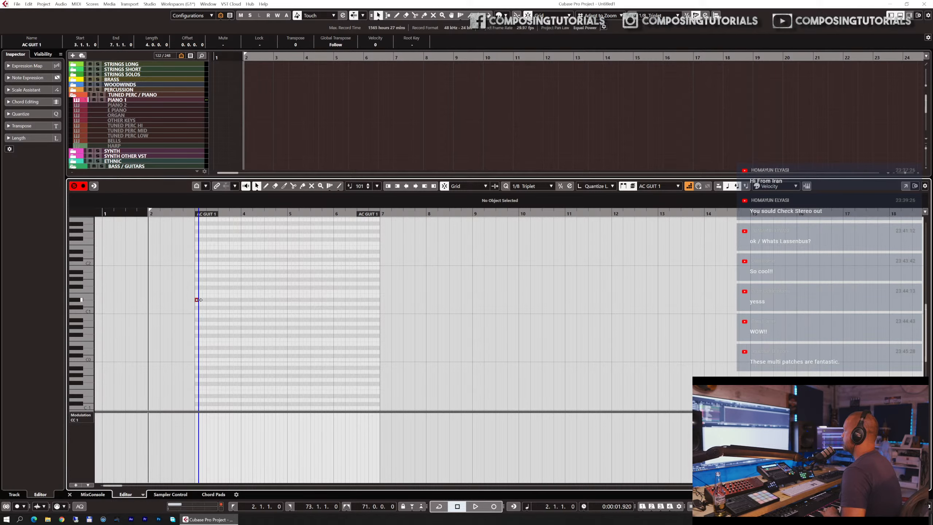
pyautogui.moveTo(198, 299); pyautogui.dragTo(242, 312)
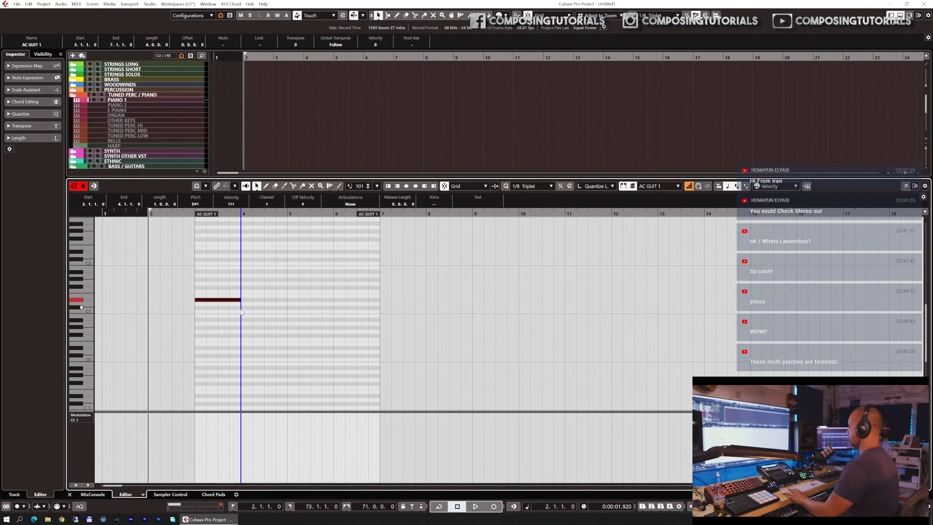
pyautogui.hotkey('ctrl', 'd')
pyautogui.press('Down')
pyautogui.press('Down')
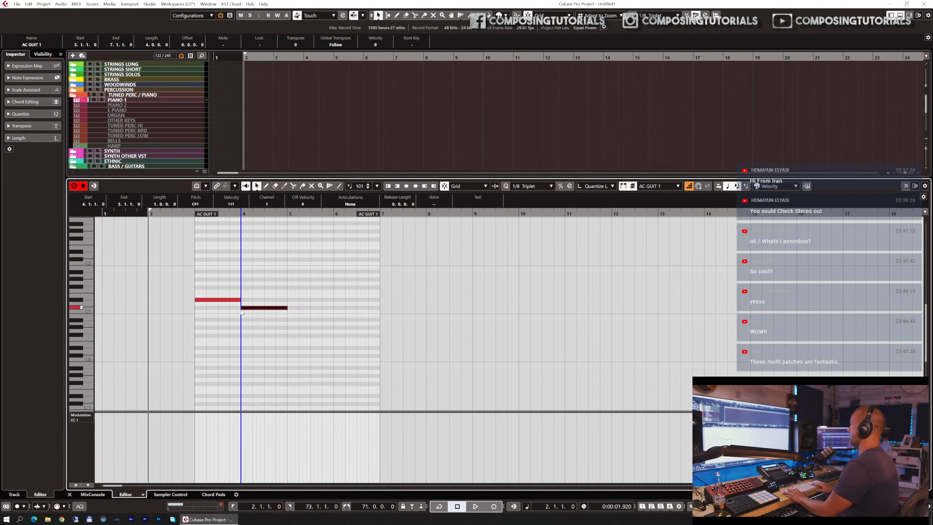
# - Continue the phrase with duplicated one-bar notes on D#1 in bar 5 and G#1 in bar 6
pyautogui.hotkey('ctrl', 'd')
pyautogui.press('Up')
pyautogui.press('Up')
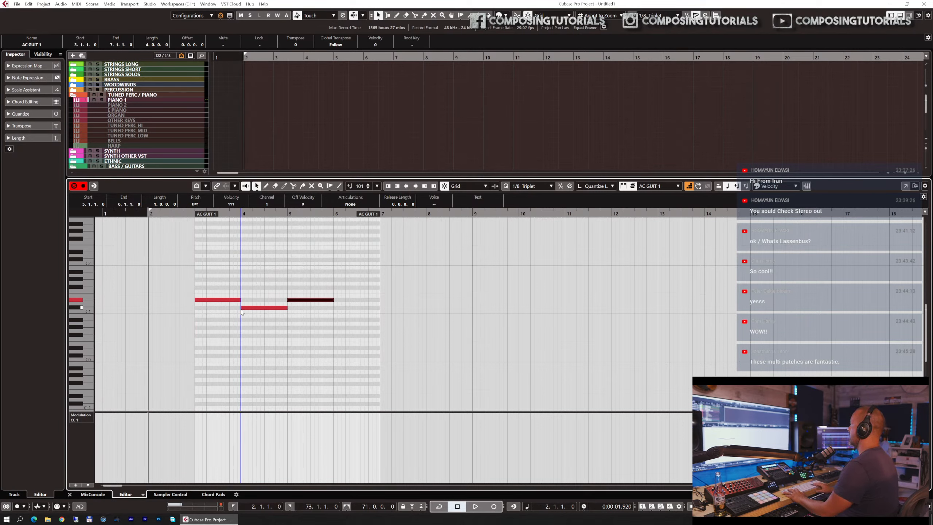
pyautogui.hotkey('ctrl', 'd')
pyautogui.press('Up')
pyautogui.press('Up')
pyautogui.press('Up')
pyautogui.press('Up')
pyautogui.press('Up')
pyautogui.press('Up')
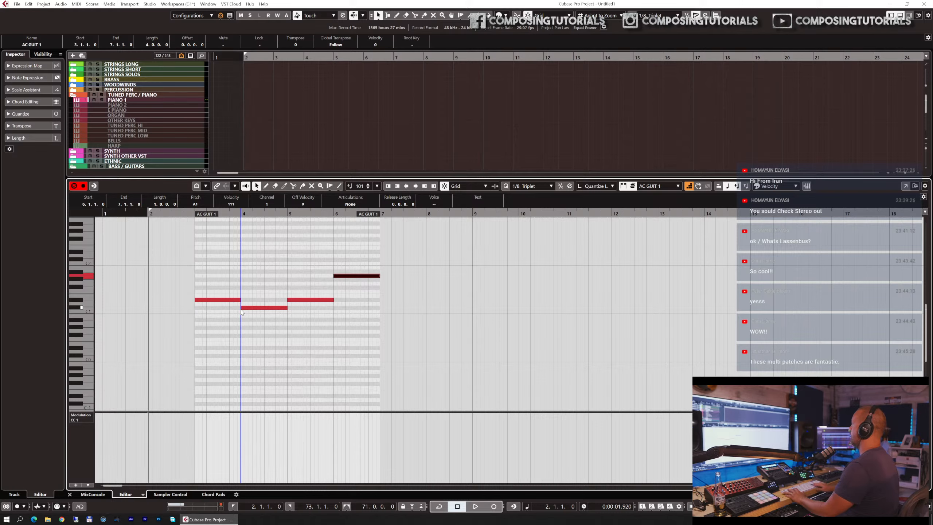
pyautogui.press('Down')
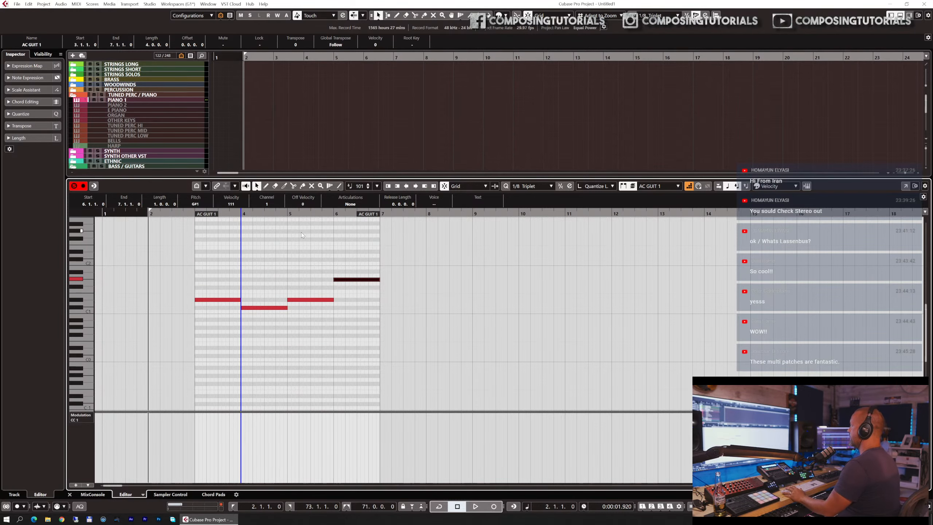
# - Play the four-note phrase from just before bar 3, stop at its end and close the note editor
pyautogui.moveTo(179, 213); pyautogui.dragTo(180, 210)
pyautogui.press('space')
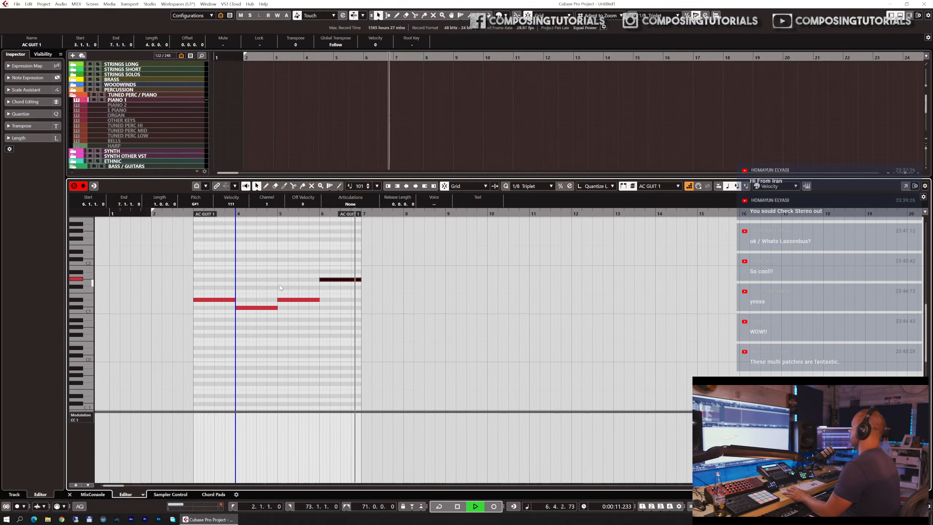
pyautogui.press('space')
pyautogui.press('Return')
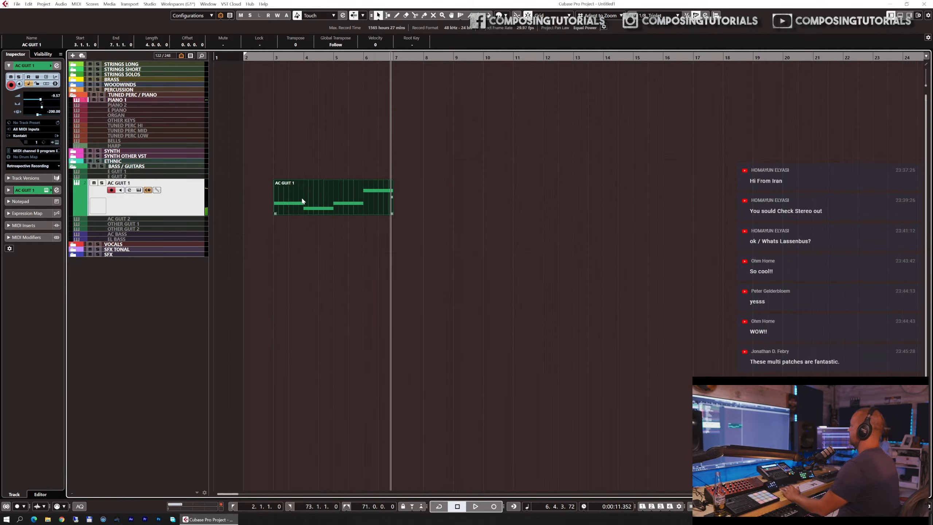
# - Replay the AC GUIT 1 part in the arrangement from bar 2 and stop playback
pyautogui.press('g')
pyautogui.press('g')
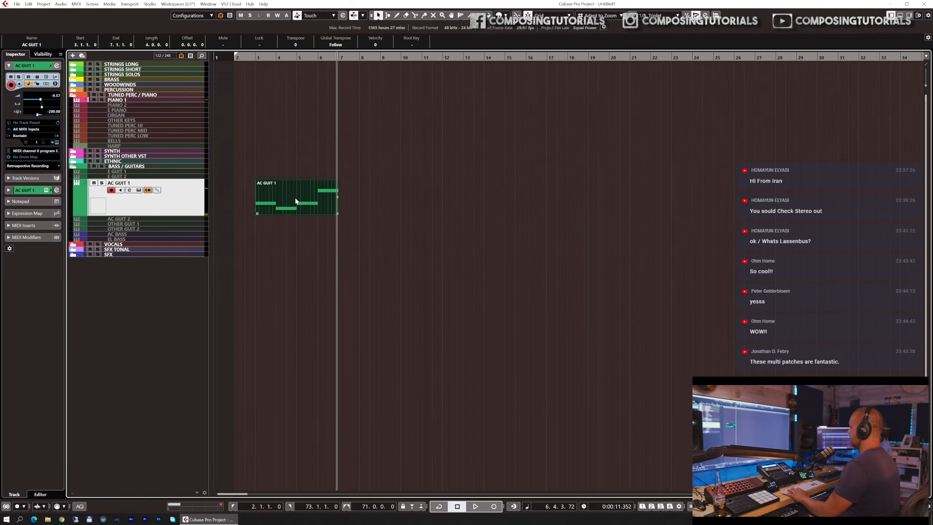
pyautogui.press('KP_1')
pyautogui.press('space')
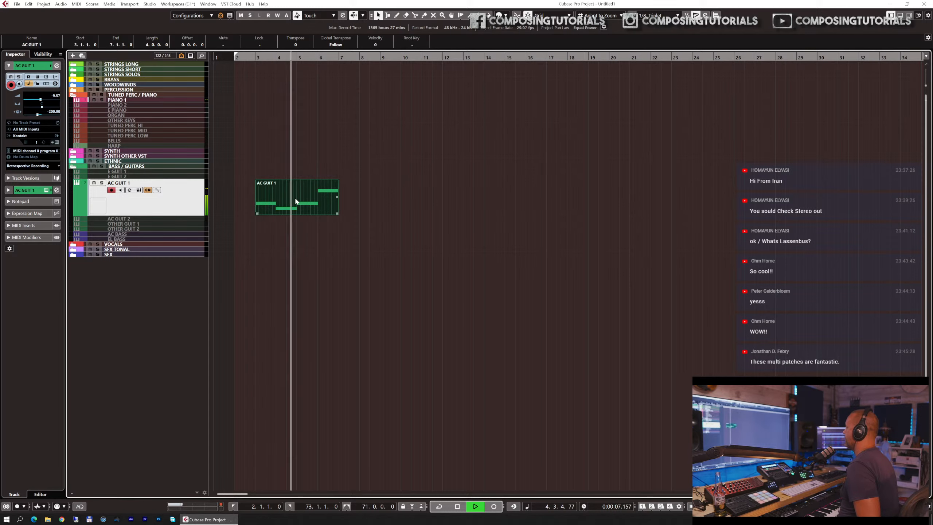
pyautogui.press('space')
# - Lengthen all four notes of the AC GUIT 1 part slightly so that they overlap, and close the note editor
pyautogui.doubleClick(296, 202)
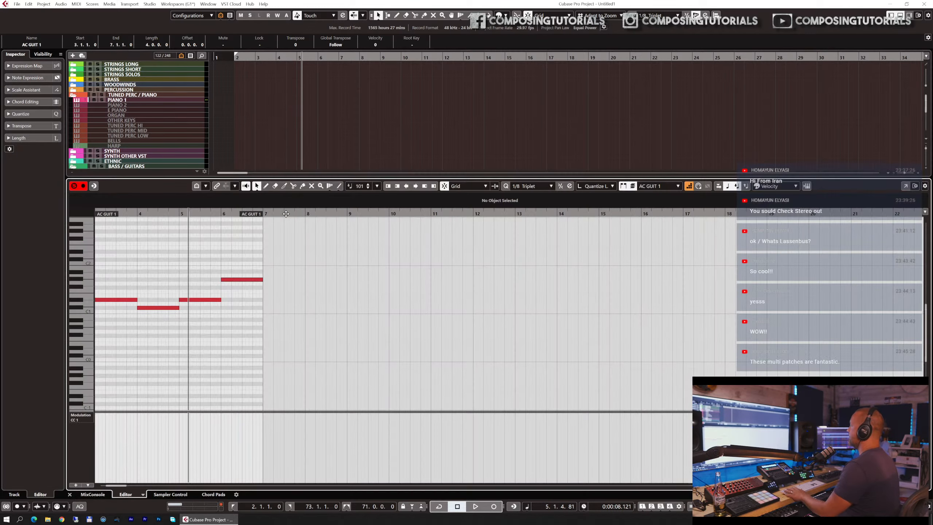
pyautogui.hotkey('ctrl', 'a')
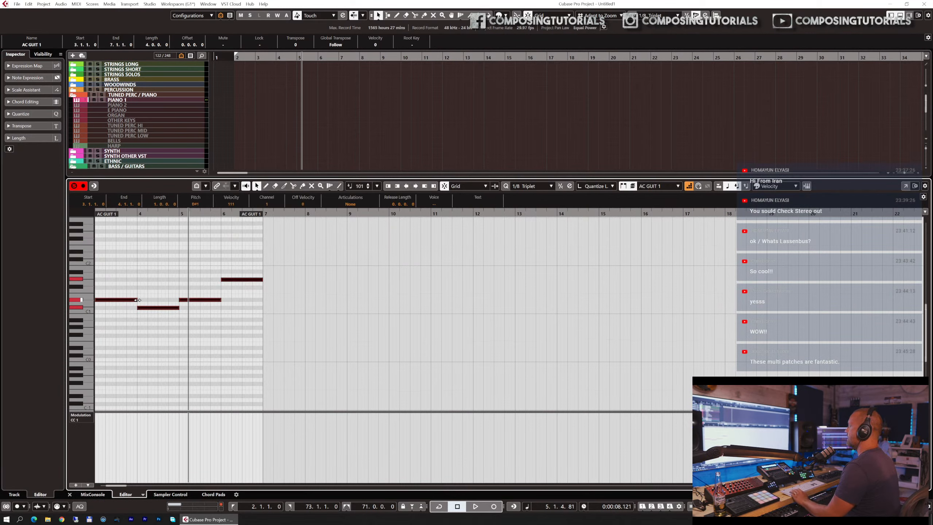
pyautogui.moveTo(138, 300); pyautogui.dragTo(139, 300)
pyautogui.press('Return')
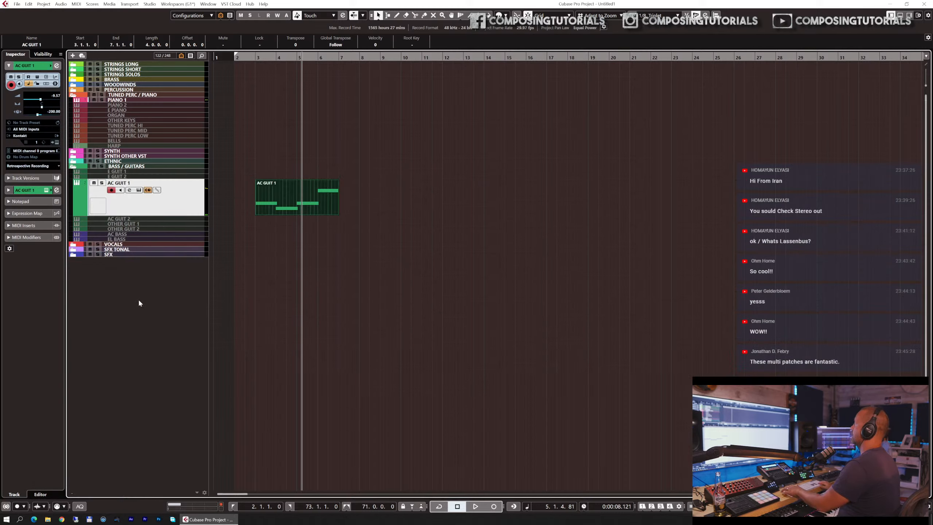
# - Listen to the lengthened notes from bar 2 and stop playback in bar 6
pyautogui.press('KP_1')
pyautogui.press('space')
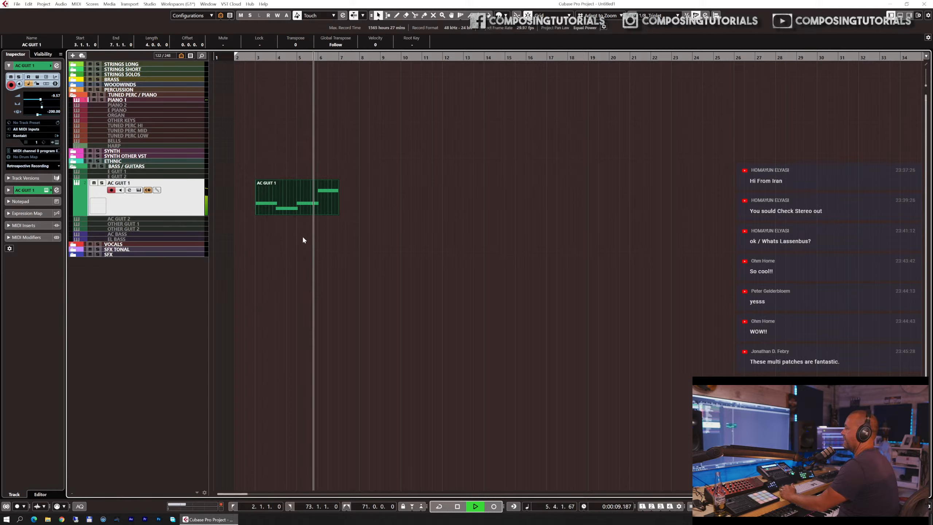
pyautogui.press('space')
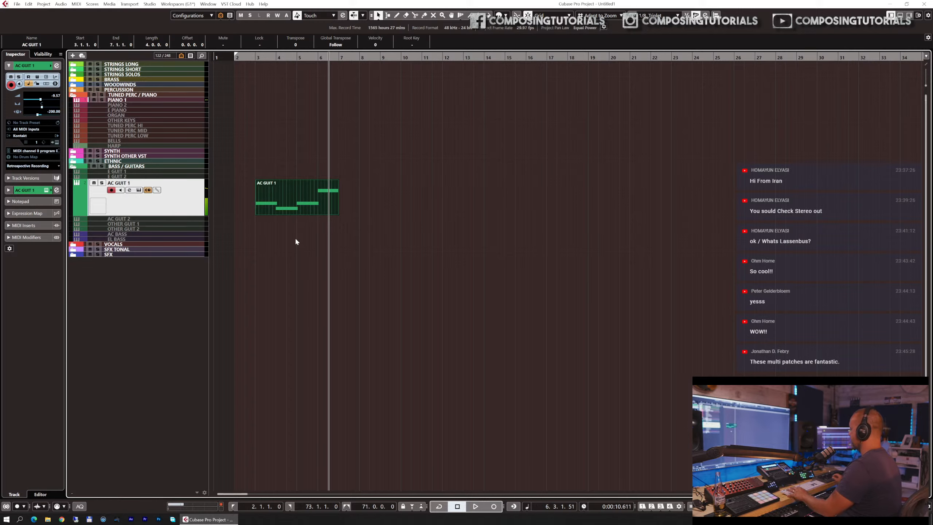
# - Play the AC GUIT 1 part once more from bar 2 and stop playback at the end of bar 6
pyautogui.press('KP_1')
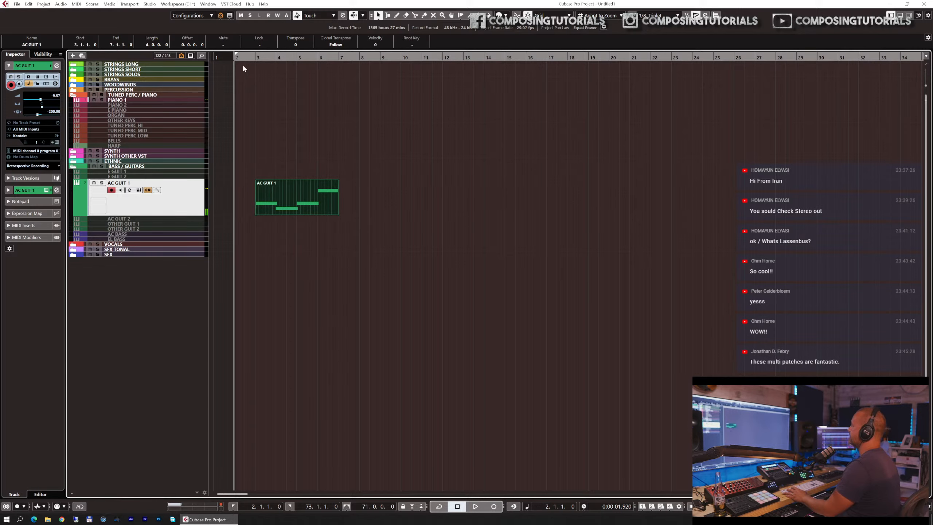
pyautogui.moveTo(254, 56); pyautogui.dragTo(253, 64)
pyautogui.press('space')
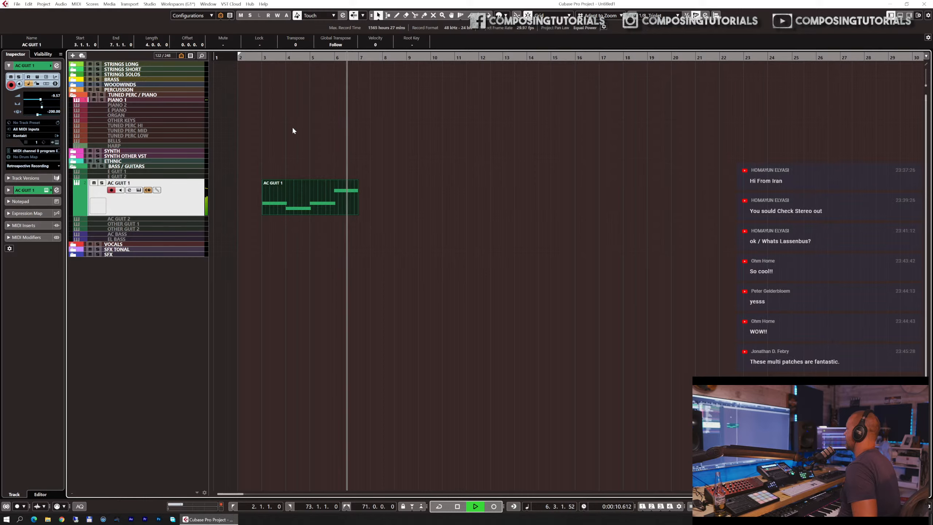
pyautogui.press('space')
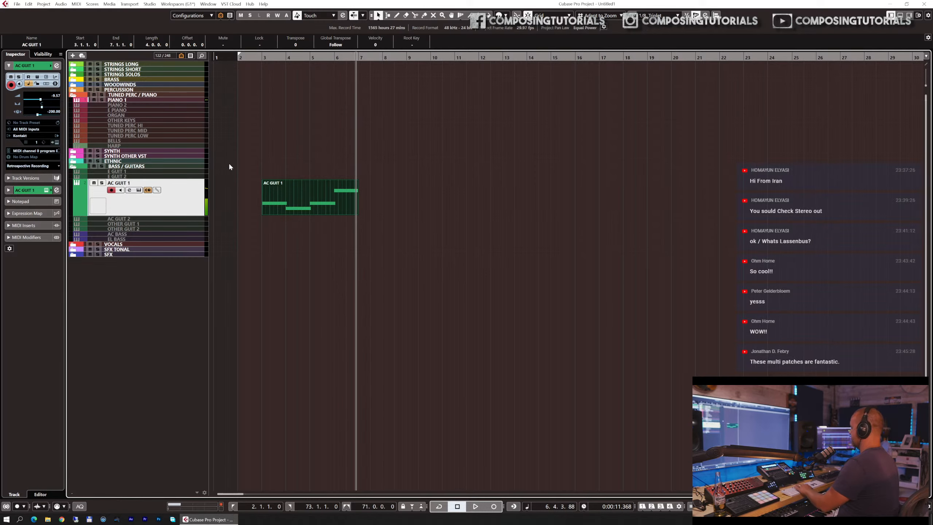
# - Delete the AC GUIT 1 part from the arrangement, reopen the track's Kontakt instrument and place its window clear of the chat
pyautogui.press('Delete')
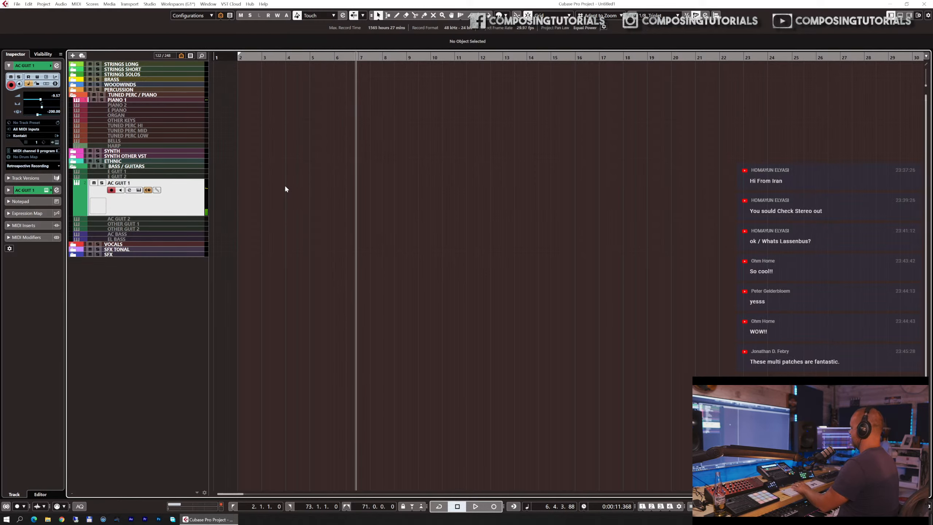
pyautogui.press('F11')
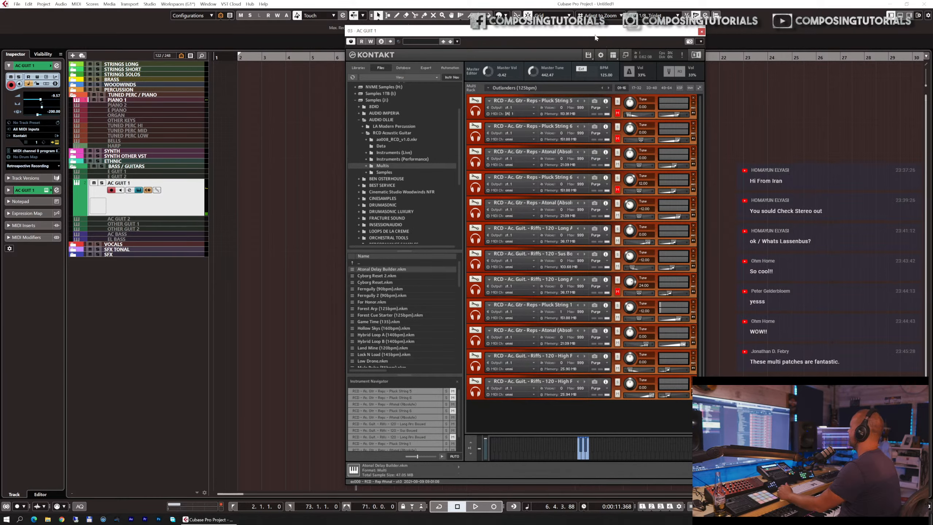
pyautogui.moveTo(595, 36); pyautogui.dragTo(486, 38)
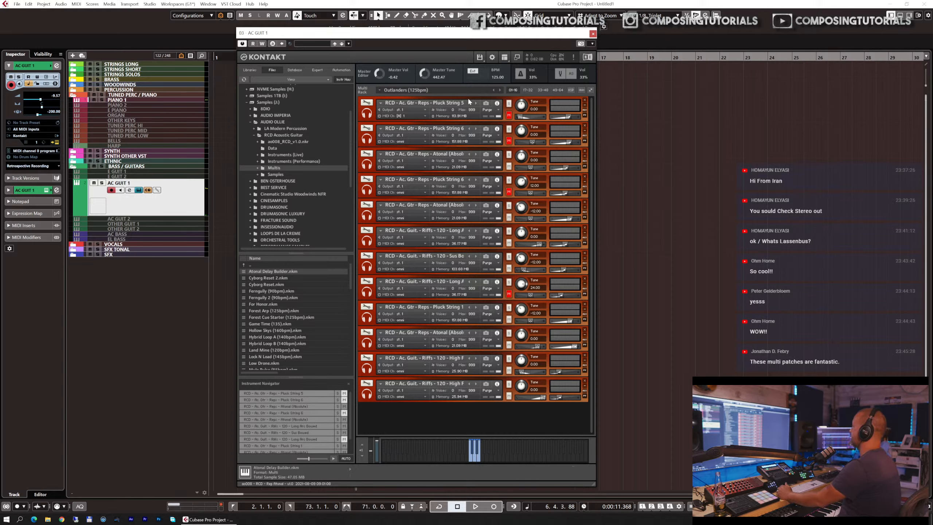
# - Load the Outlanders 2 (125bpm) multi and unmute its first, second and fourth instruments, the Pluck String patches
pyautogui.click(499, 90)
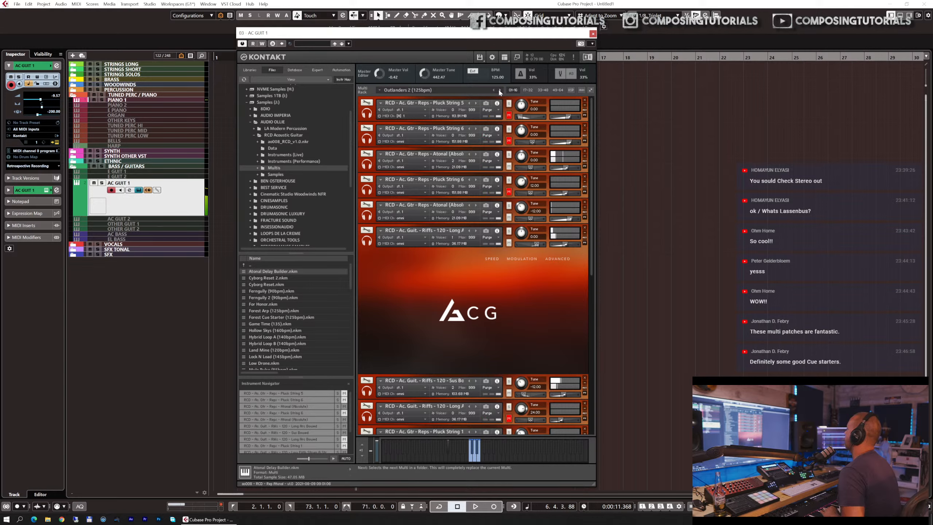
pyautogui.click(509, 115)
pyautogui.click(508, 141)
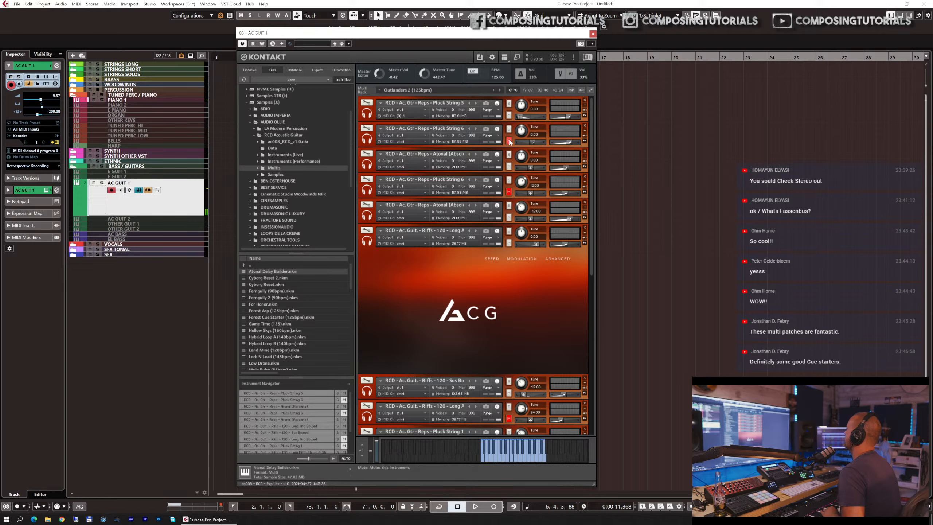
pyautogui.click(509, 192)
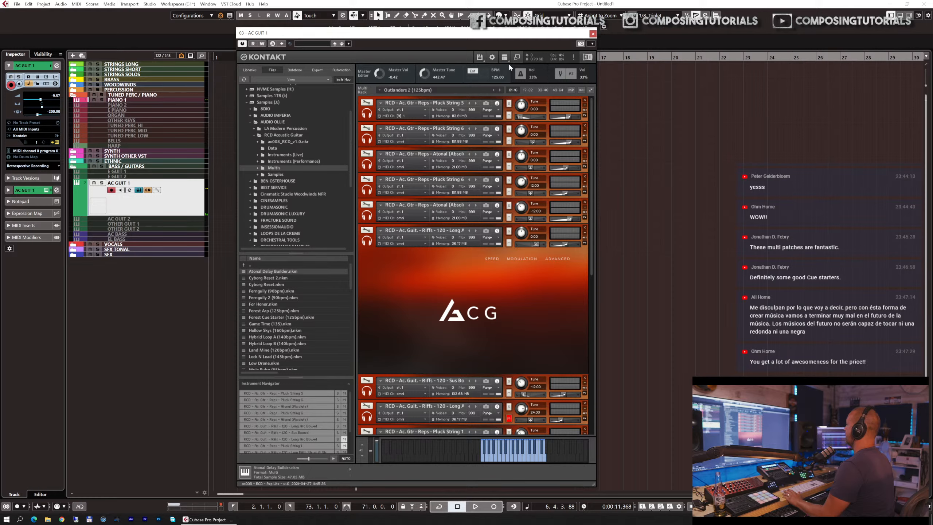
# - Audition the Pirate Pulse (85bpm), Race Line, Race Line 2 and Race Line 3 (85bpm) multis one after another
pyautogui.click(500, 90)
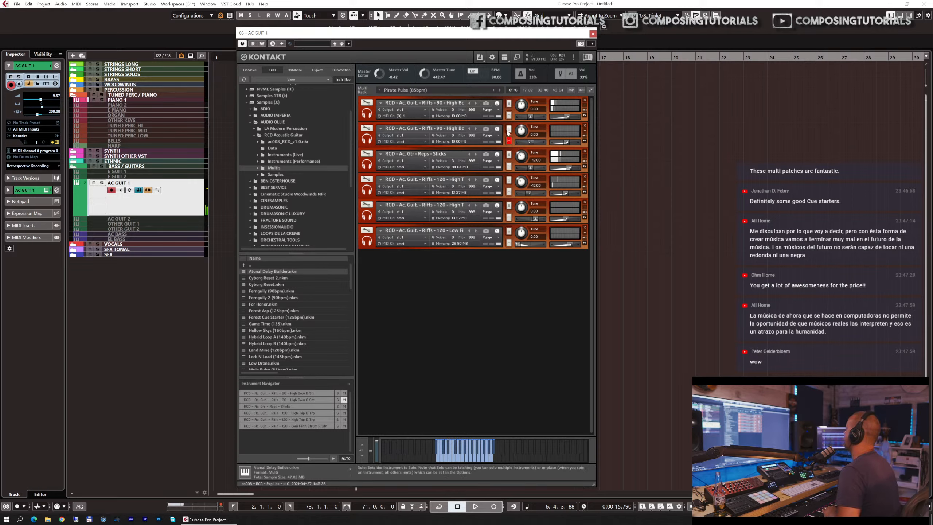
pyautogui.click(500, 90)
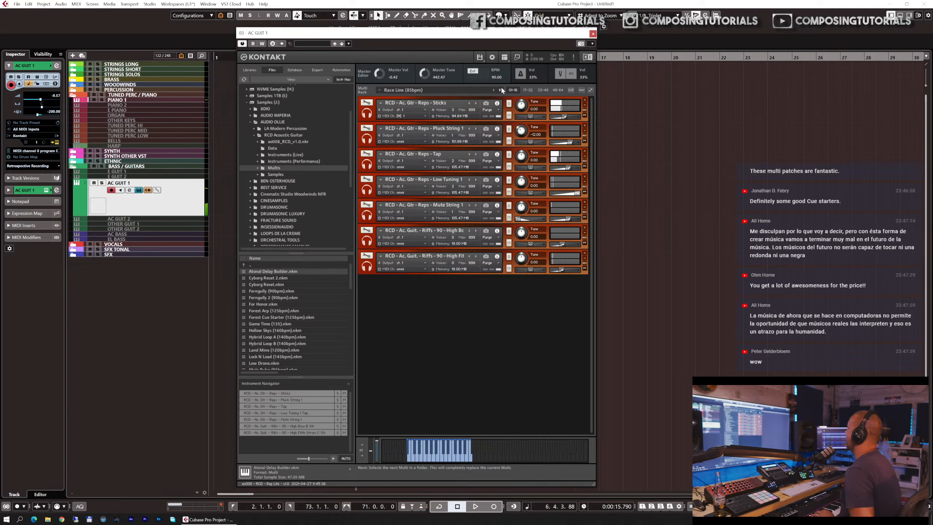
pyautogui.click(500, 89)
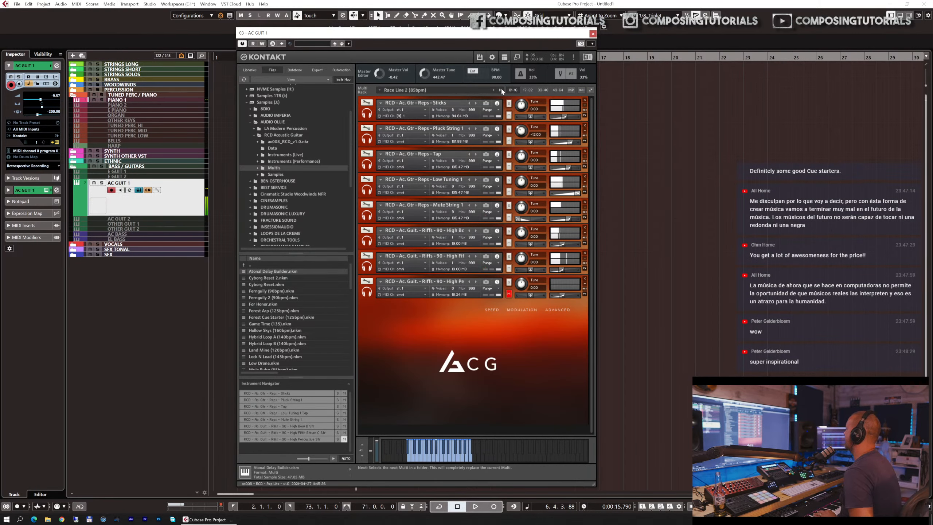
pyautogui.click(501, 89)
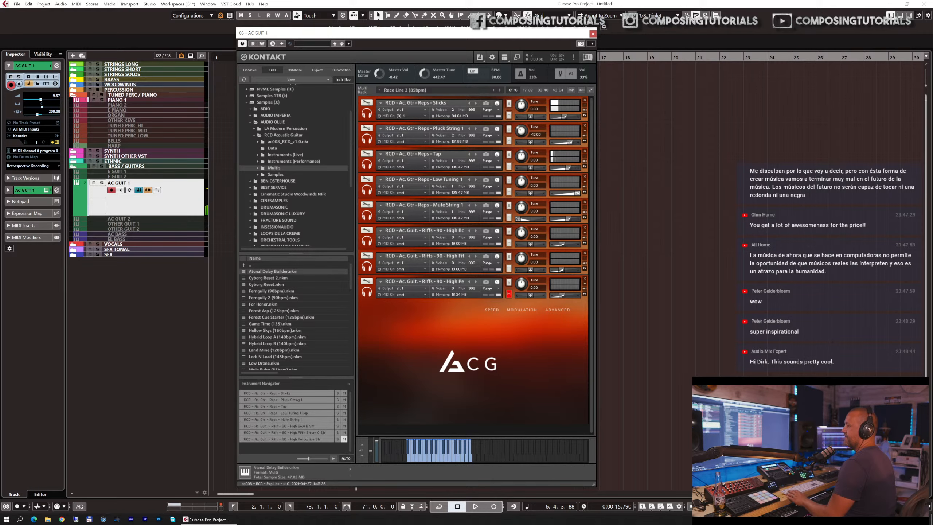
# - Close and reopen the Kontakt window of the AC GUIT 1 track
pyautogui.press('Escape')
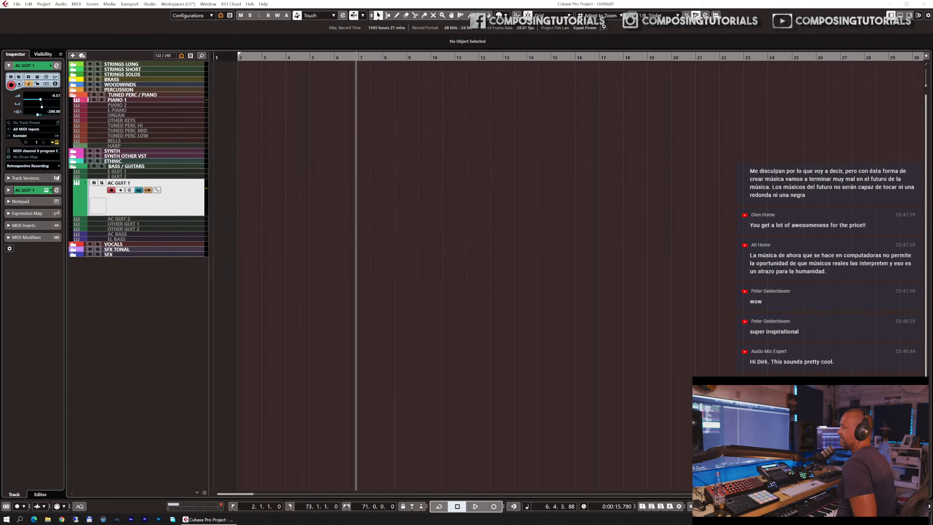
pyautogui.doubleClick(178, 204)
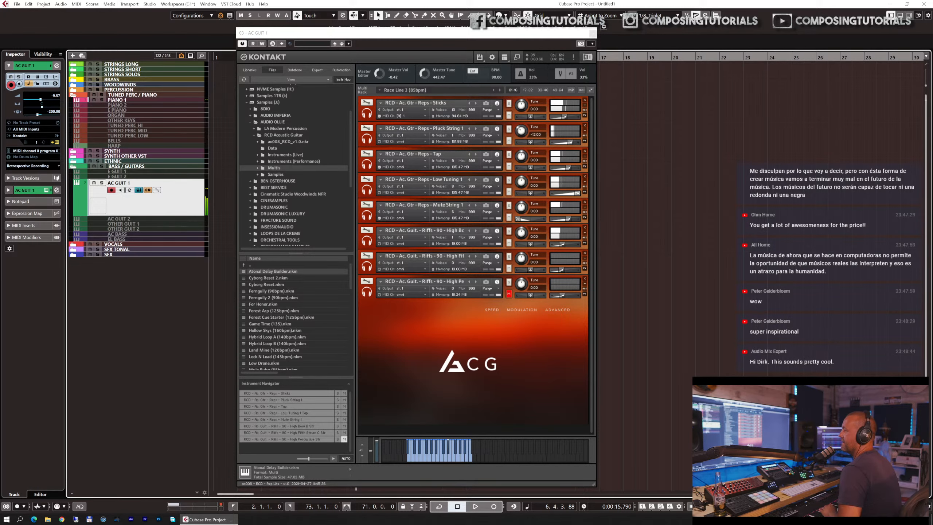
pyautogui.hotkey('ctrl', 'w')
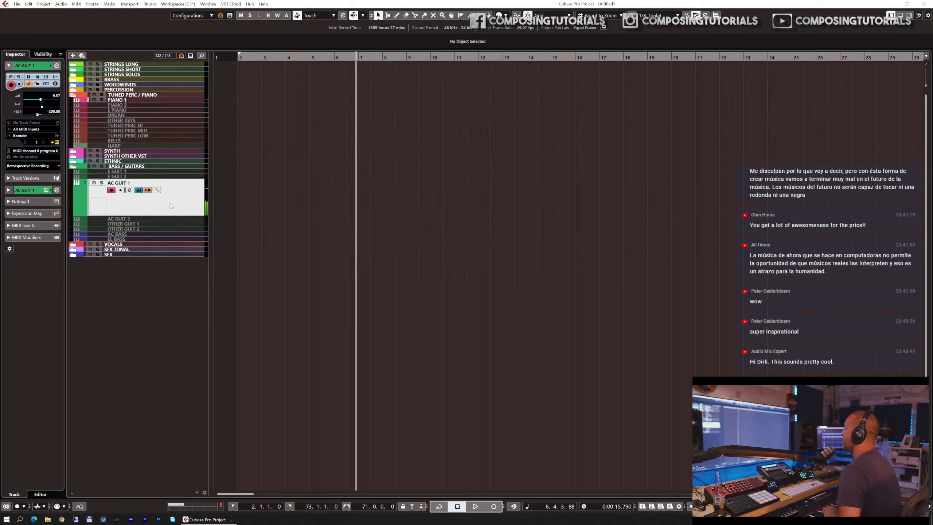
pyautogui.click(177, 218)
pyautogui.click(181, 182)
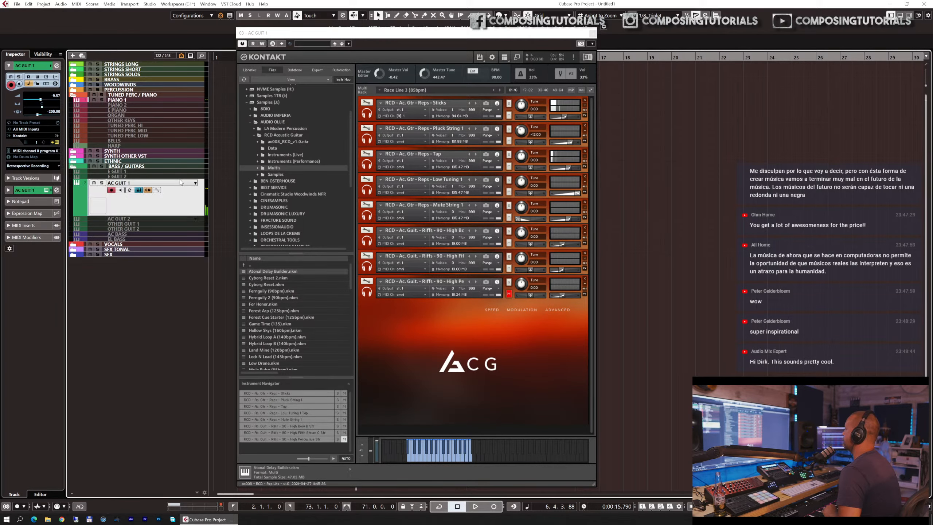
# - Audition the Rice Fields (90bpm), Rifle (90bpm) and Rifle 2 (180bpm) multis, trying a tempo of 180 BPM for the last one
pyautogui.click(500, 90)
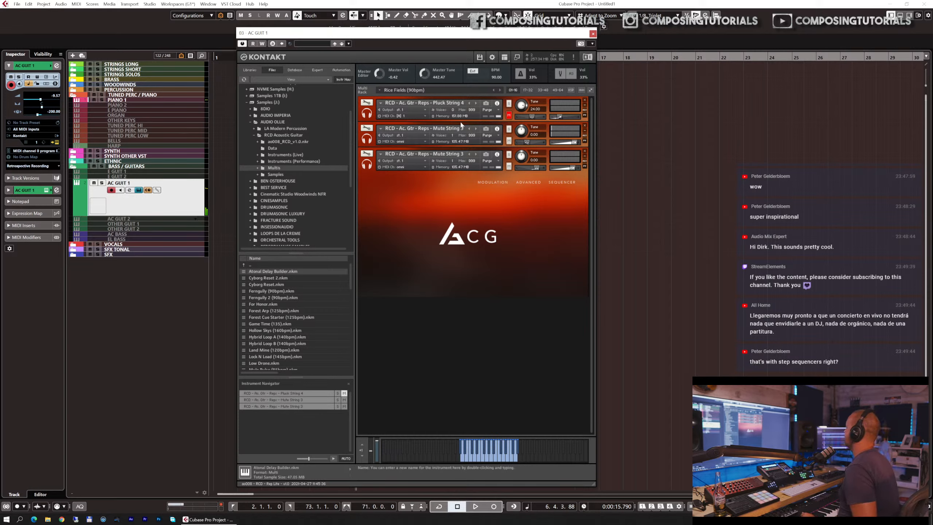
pyautogui.click(500, 90)
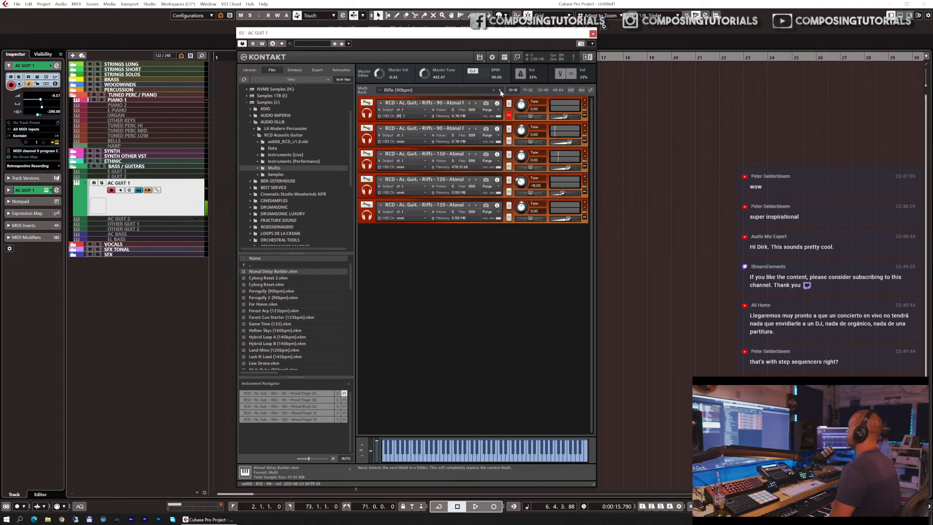
pyautogui.click(500, 90)
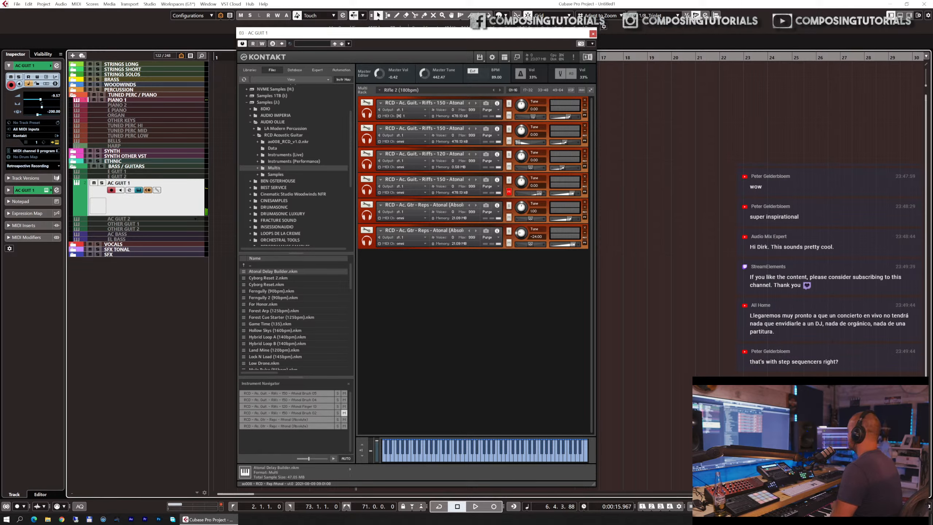
pyautogui.write('180')
pyautogui.press('Return')
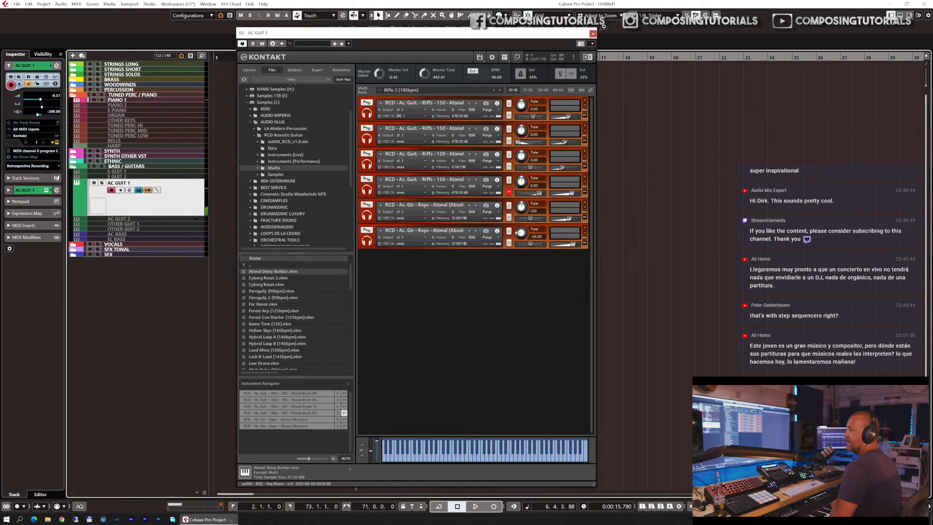
# - Reopen the AC GUIT 1 Kontakt window and audition the Rifle Filter, Rifle Filter2, Rock N Roll Pirates, Seige 2 and Sin City multis
pyautogui.hotkey('ctrl', 'w')
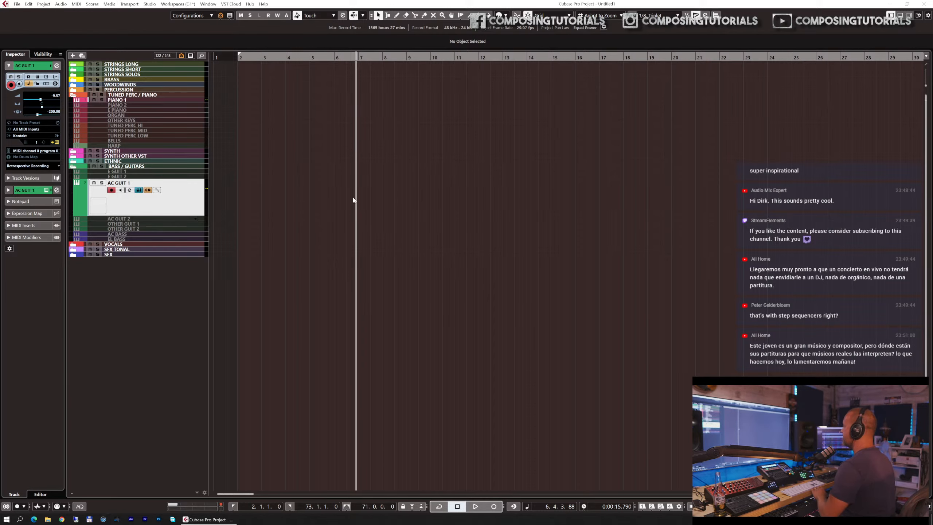
pyautogui.click(139, 190)
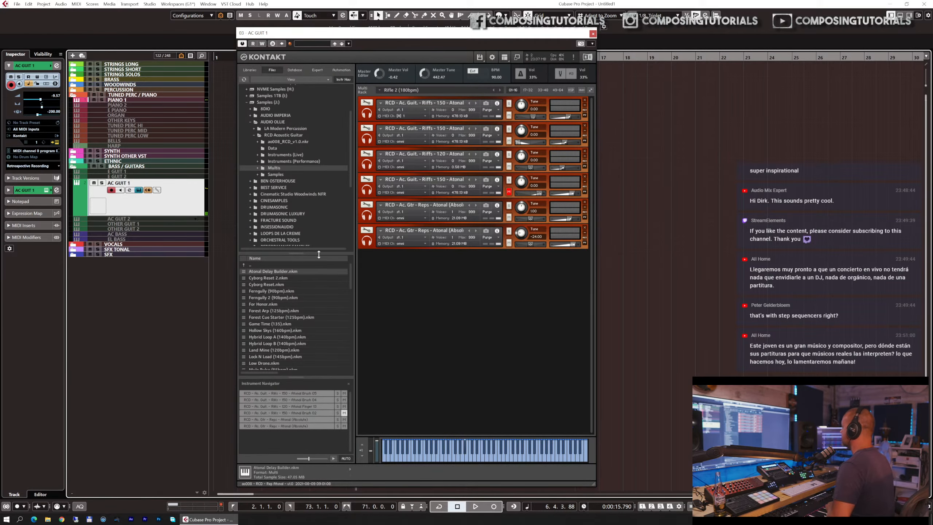
pyautogui.click(500, 89)
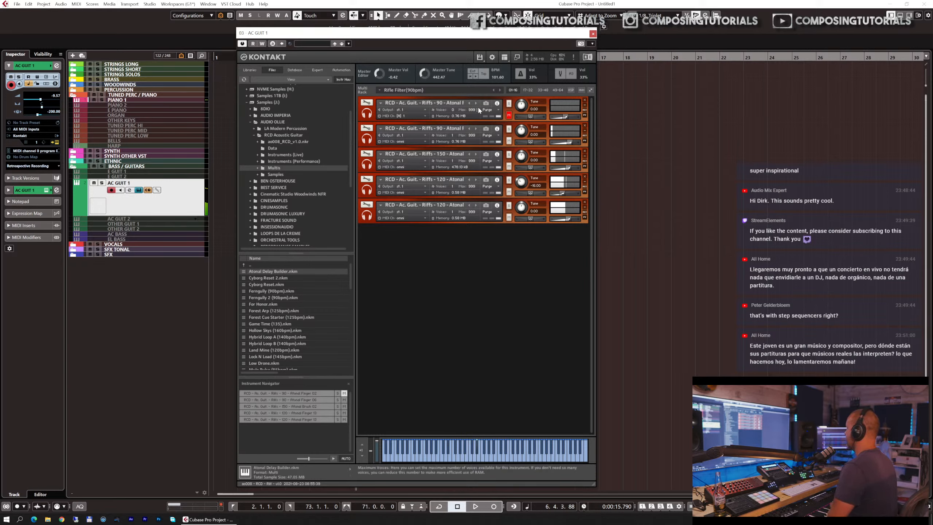
pyautogui.click(501, 90)
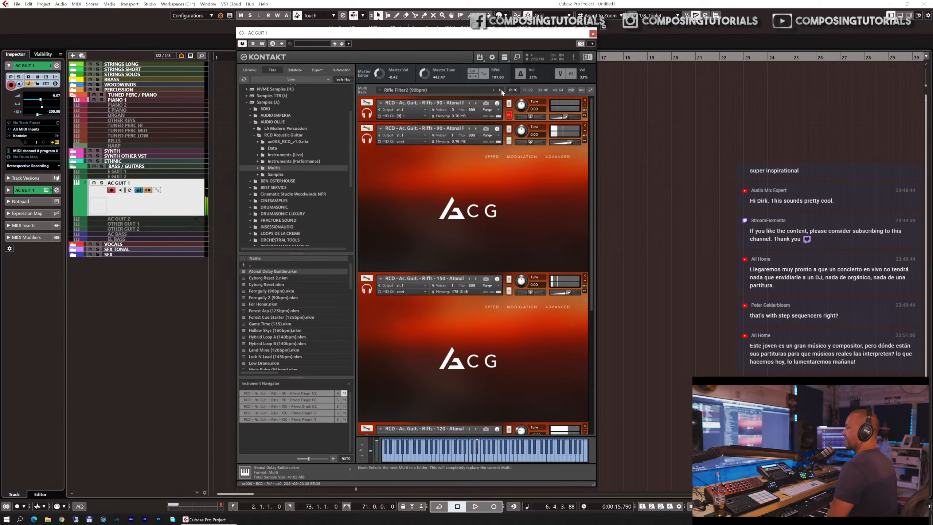
pyautogui.click(501, 90)
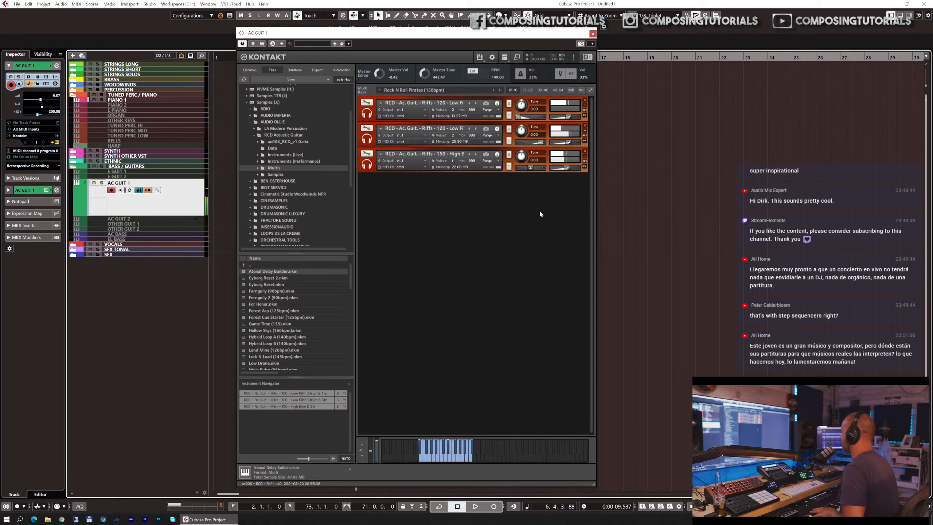
pyautogui.click(499, 90)
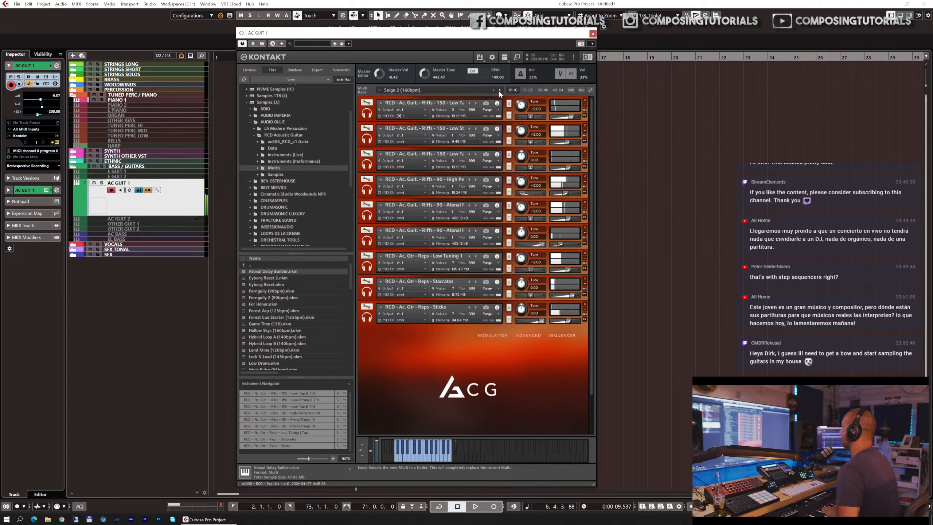
pyautogui.click(499, 90)
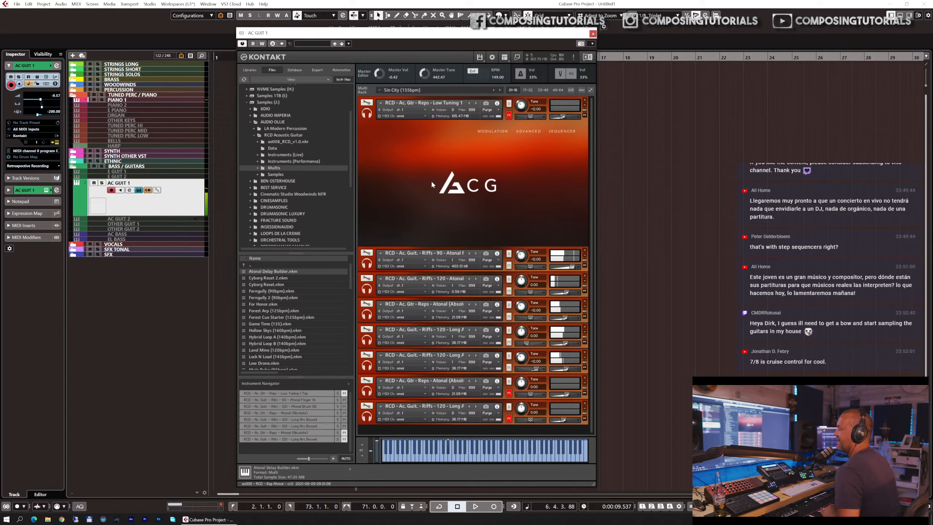
# - Load the Sin City Cue (155bpm) multi and collapse the interfaces of its first two instruments
pyautogui.click(500, 91)
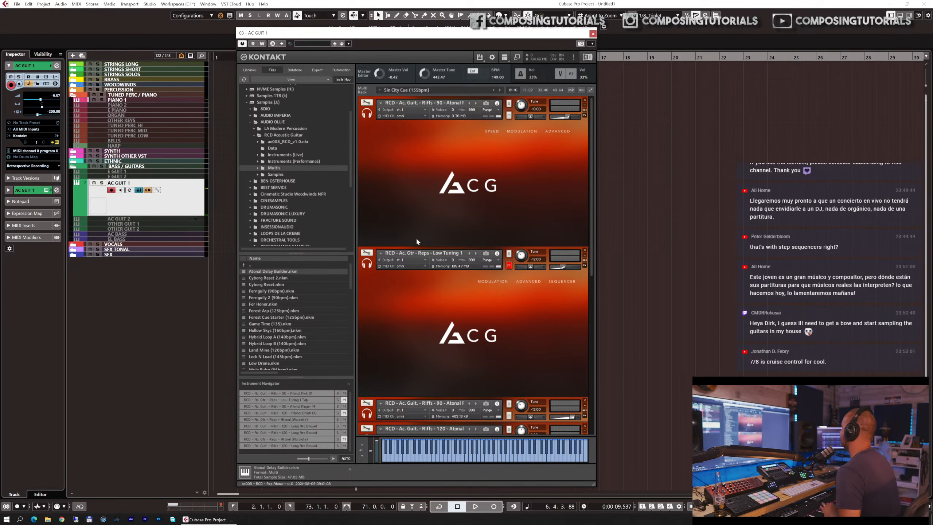
pyautogui.click(366, 263)
pyautogui.click(366, 114)
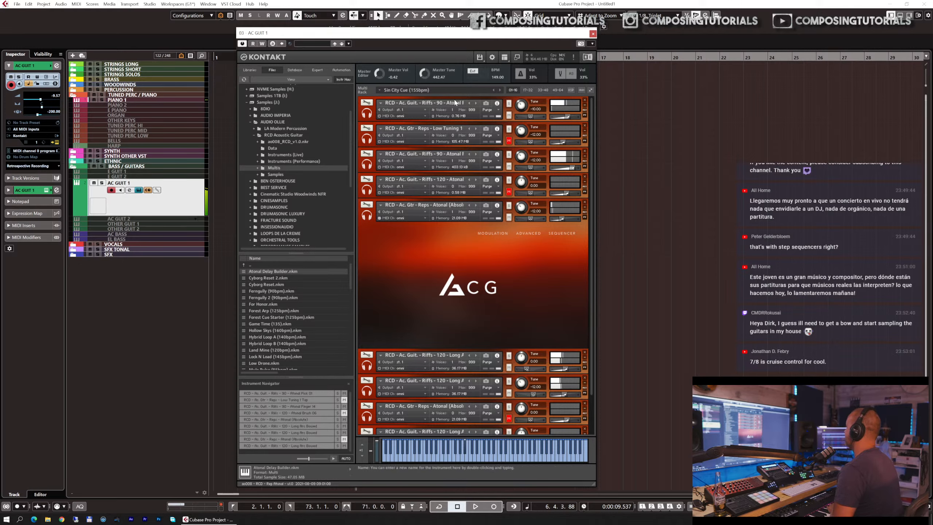
# - Load the Sin City Cue 2 MOD (155bpm) multi, then expand and collapse its first instrument
pyautogui.click(501, 91)
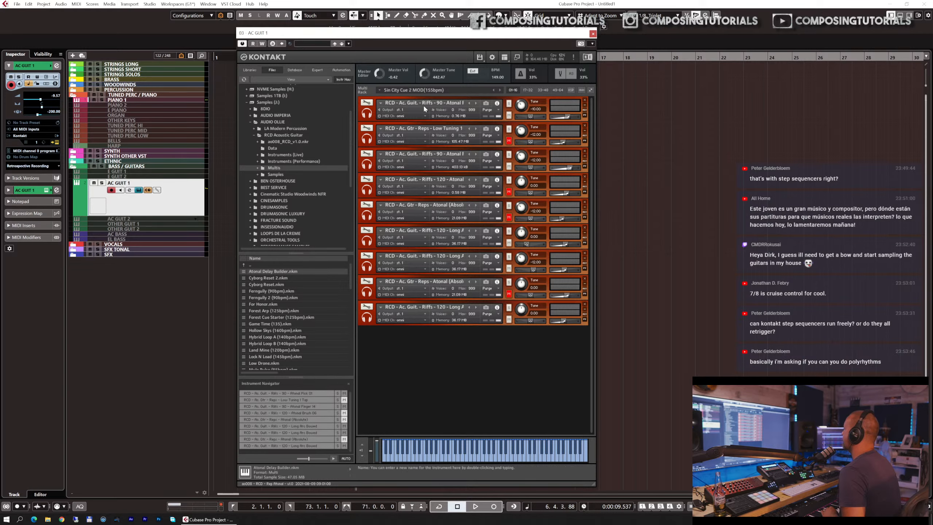
pyautogui.click(369, 116)
pyautogui.click(369, 115)
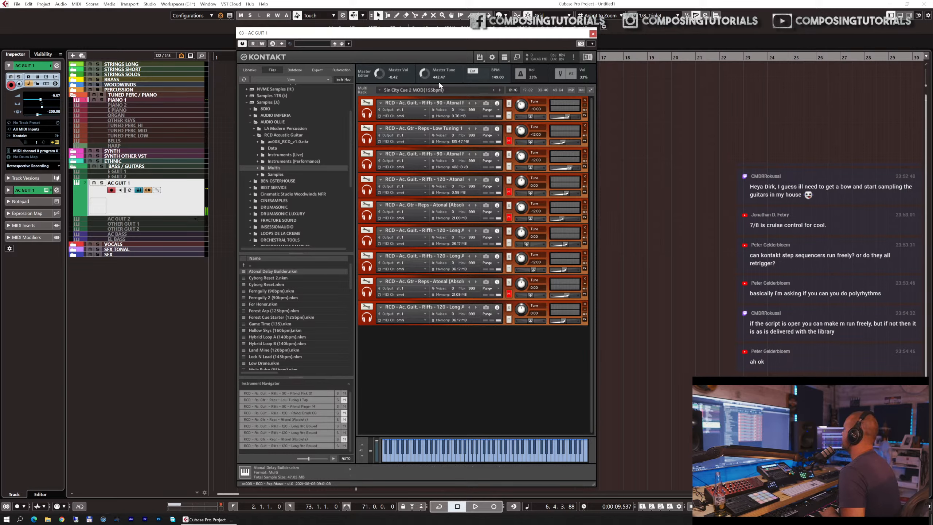
# - Load the Sin City Cue 3 (155bpm) multi and browse the list of multis to its end
pyautogui.click(500, 90)
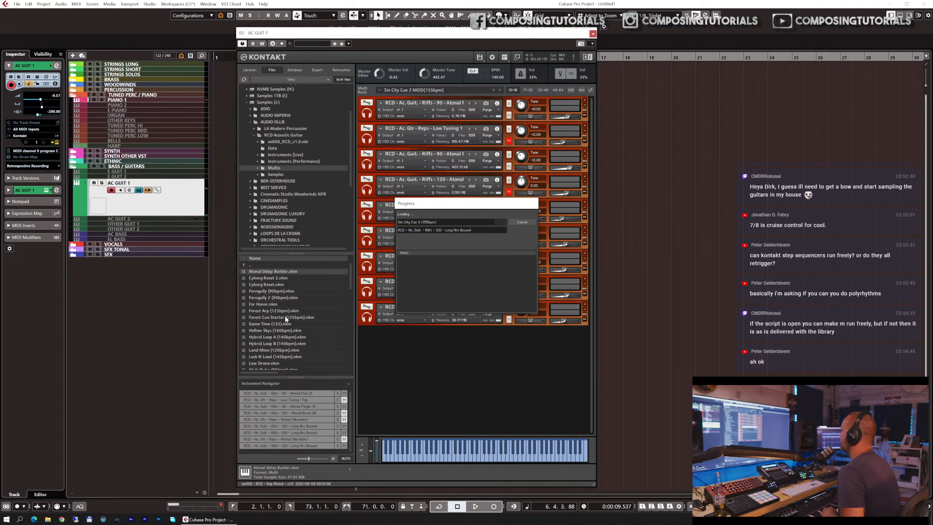
pyautogui.scroll(-15, 286, 318)
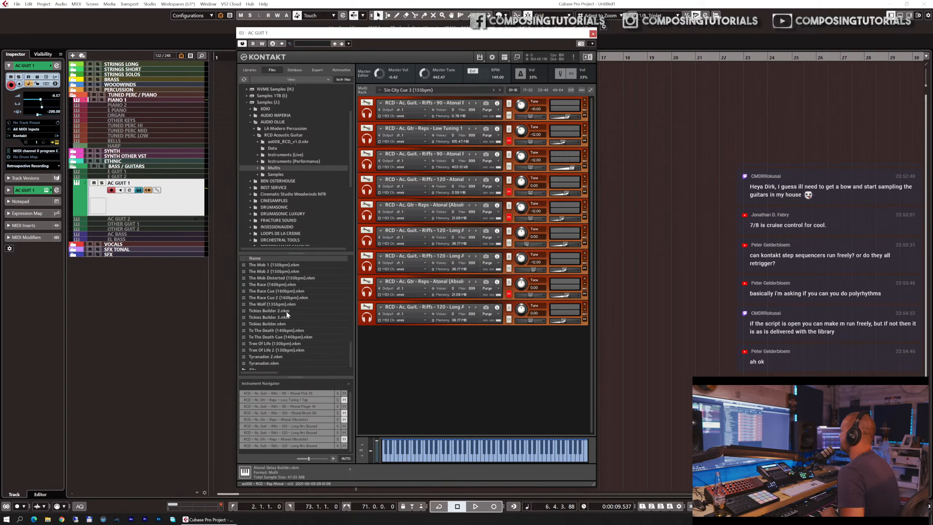
pyautogui.scroll(-1, 287, 314)
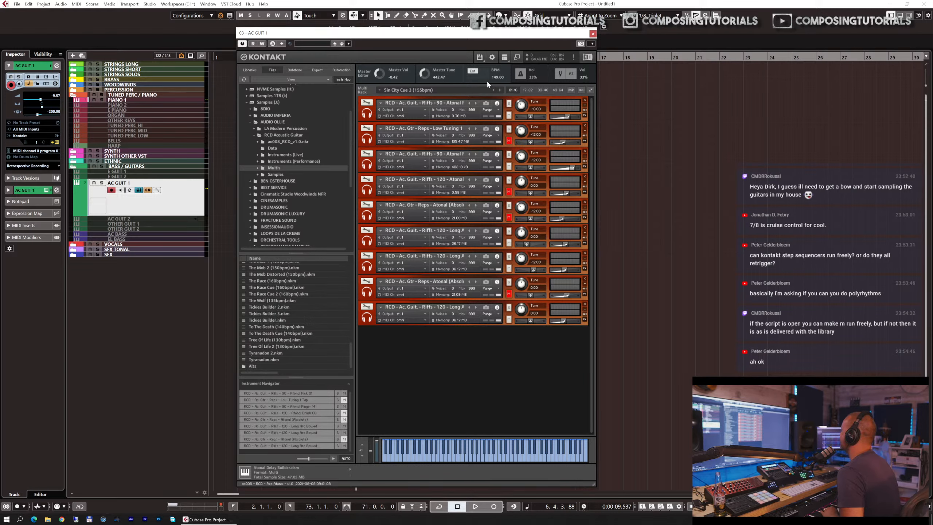
# - Audition the Sin City Cue 4, The Captain, The Captain 2 and The Captain Simple multis in turn
pyautogui.click(501, 90)
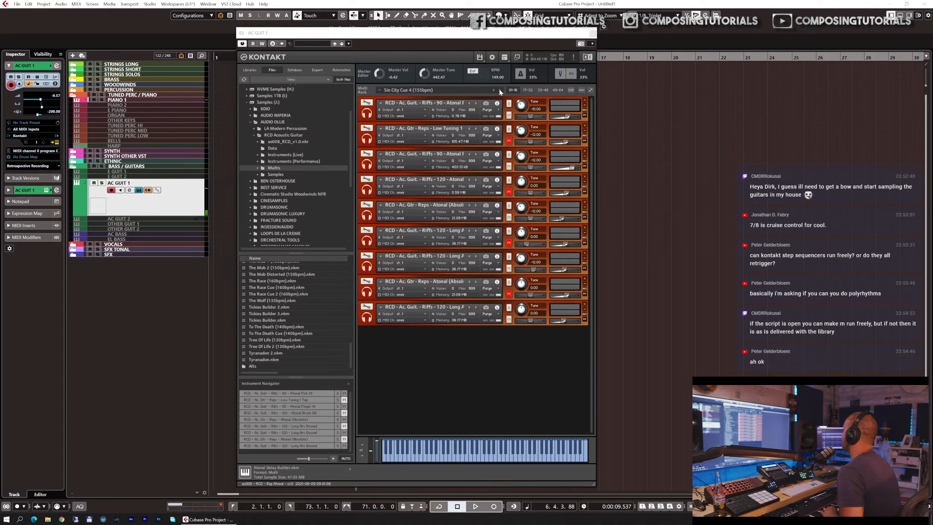
pyautogui.click(500, 92)
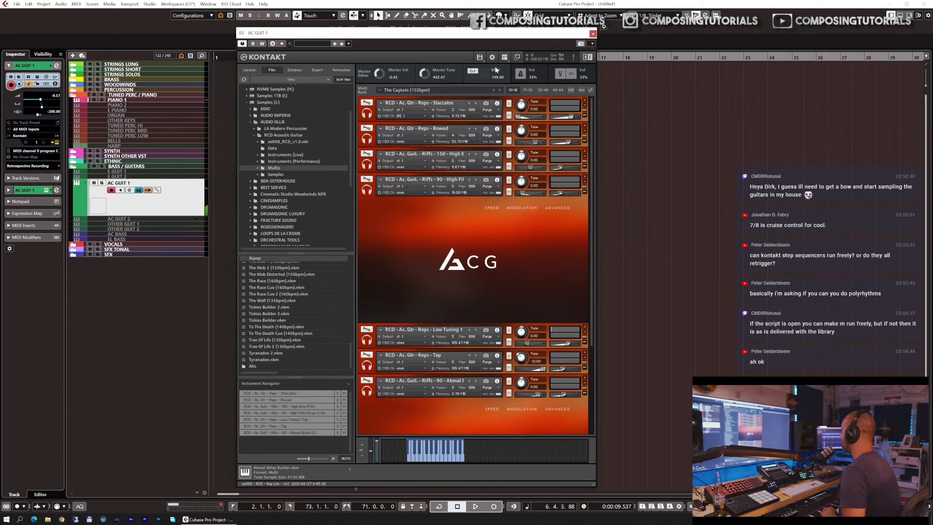
pyautogui.click(501, 90)
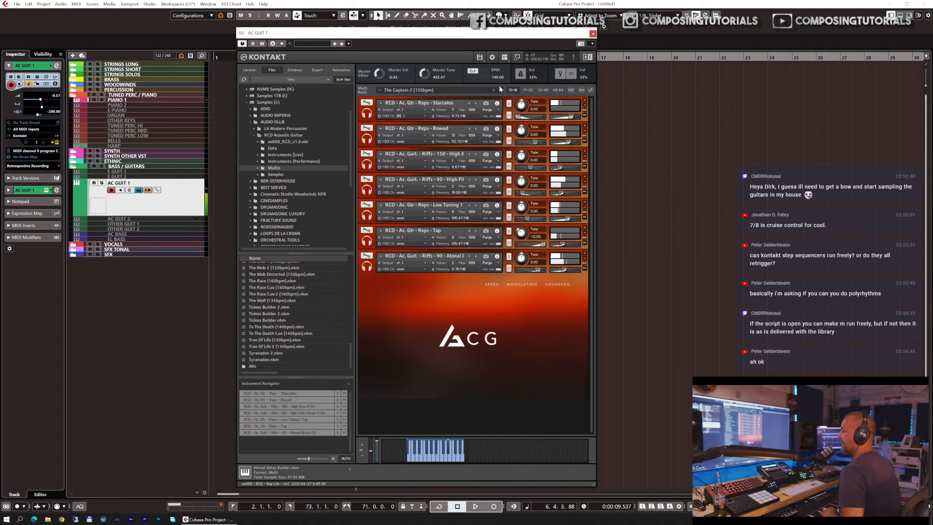
pyautogui.click(499, 91)
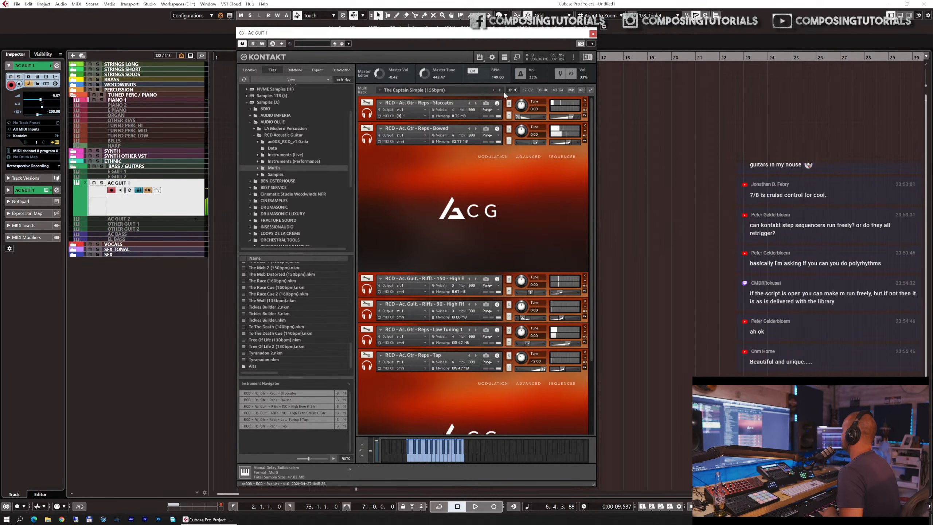
# - Audition The Machine, The Machine Dirty, The Mob 1, The Mob 2 and The Mob Distorted multis in turn
pyautogui.click(500, 91)
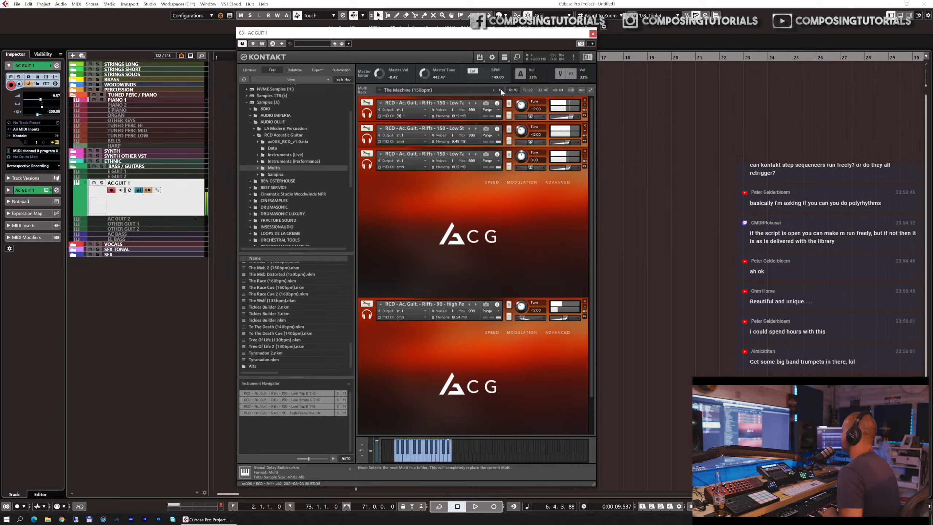
pyautogui.click(500, 90)
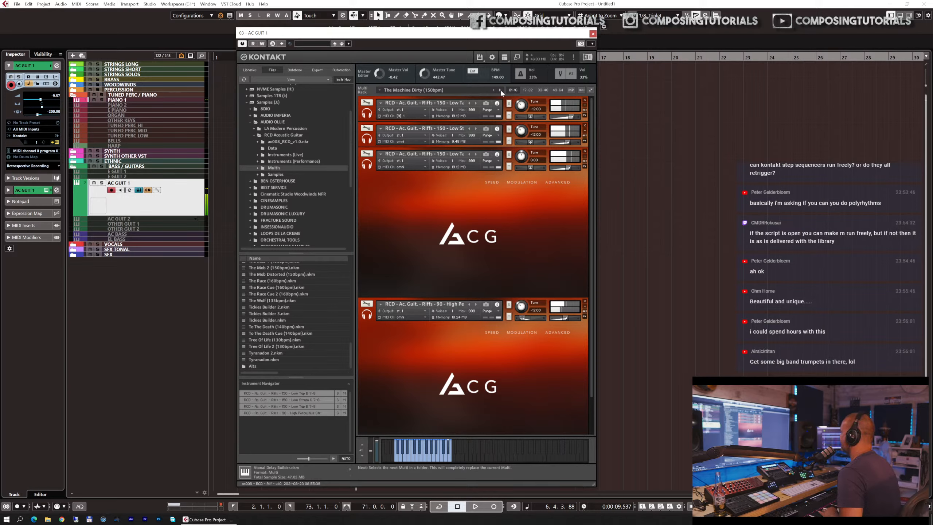
pyautogui.click(500, 90)
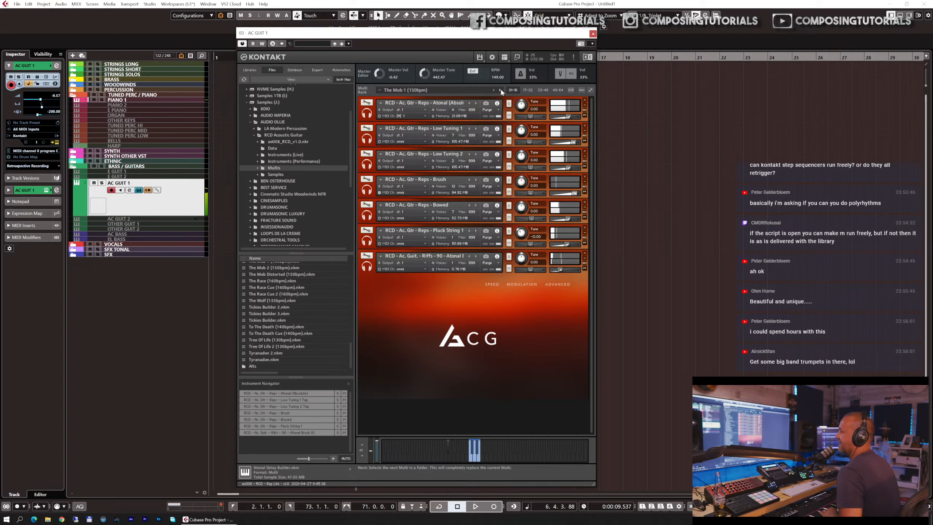
pyautogui.click(500, 90)
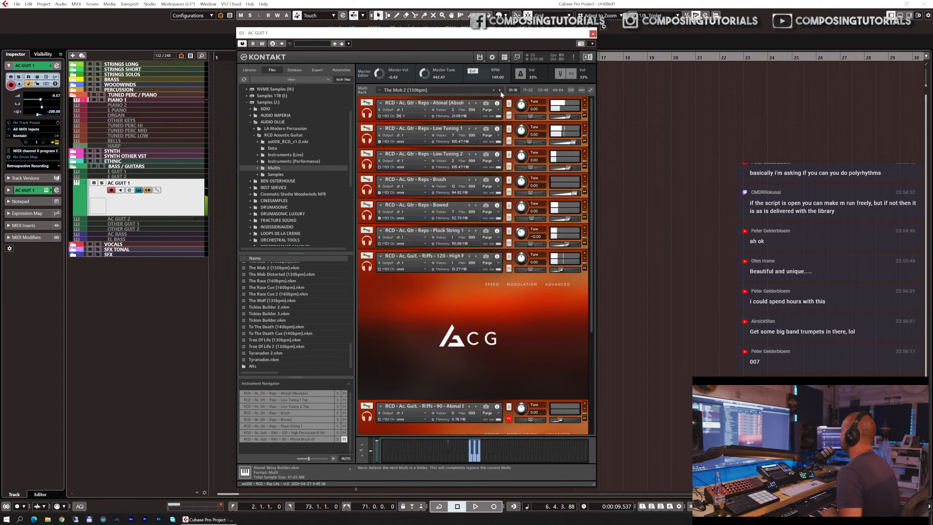
pyautogui.click(500, 90)
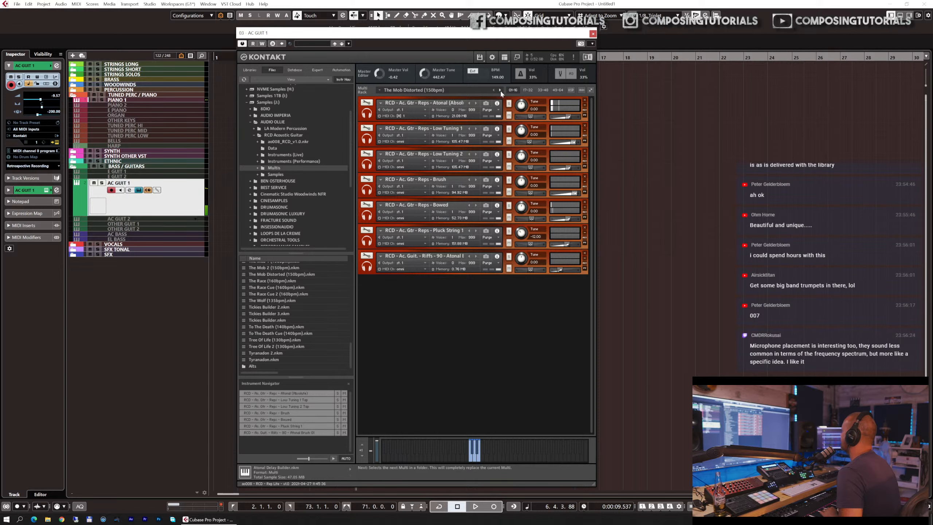
# - Audition The Race, The Race Cue and The Race Cue 2 multis (160bpm) in turn
pyautogui.click(500, 91)
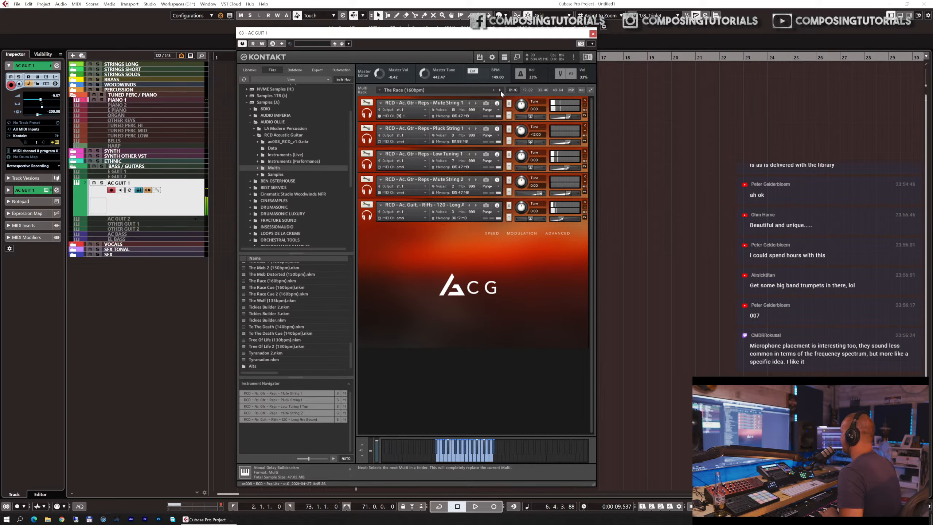
pyautogui.click(500, 91)
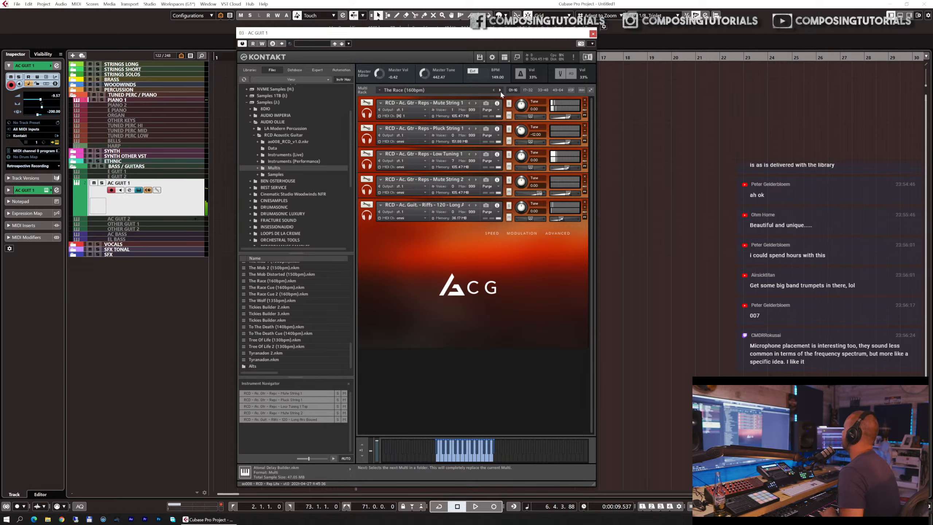
pyautogui.click(500, 90)
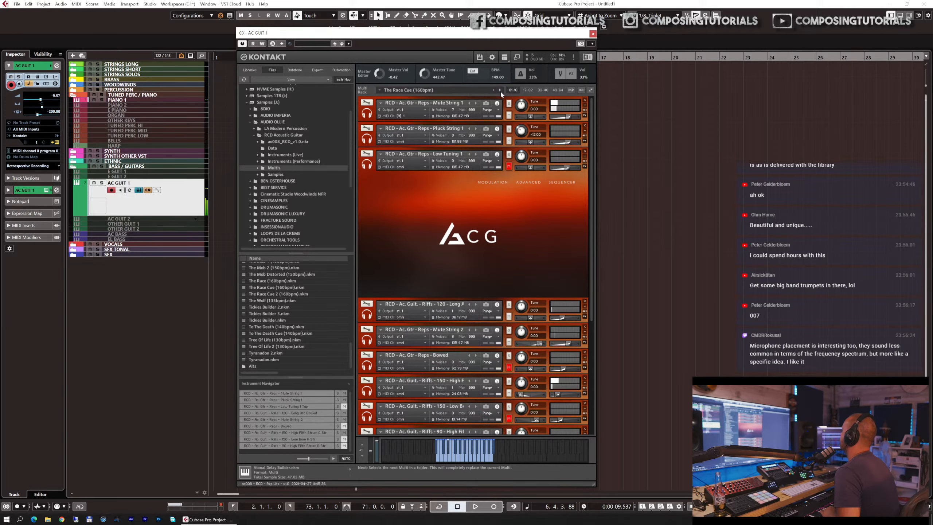
pyautogui.click(500, 90)
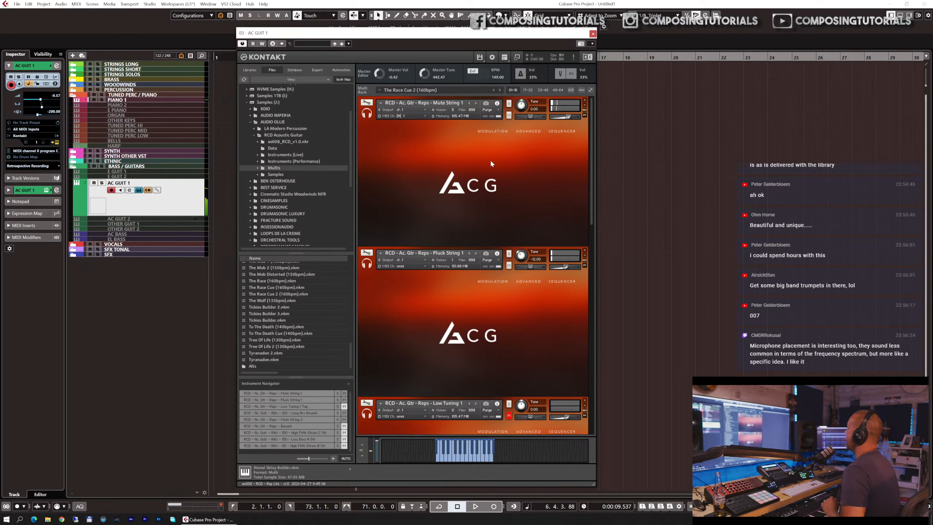
# - Reset the Kontakt multi so that all loaded instruments are removed from the rack
pyautogui.click(482, 58)
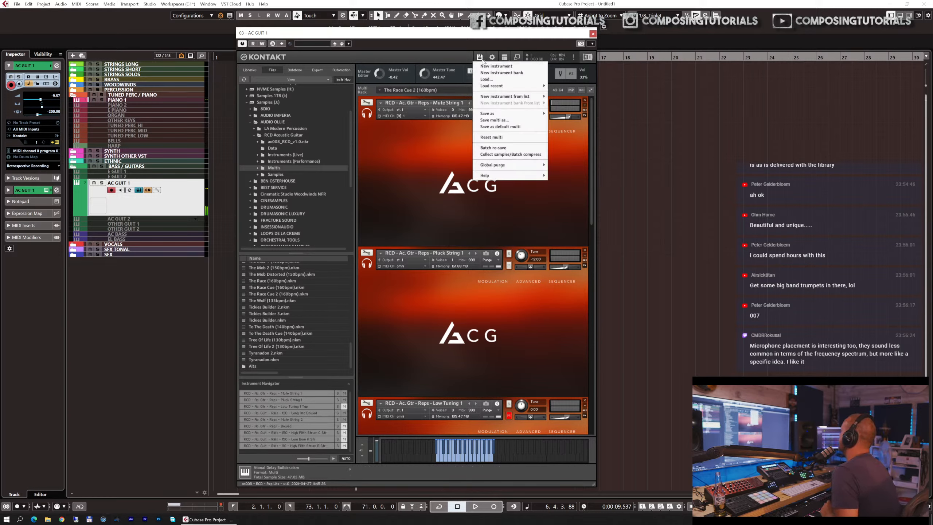
pyautogui.click(506, 138)
pyautogui.click(477, 288)
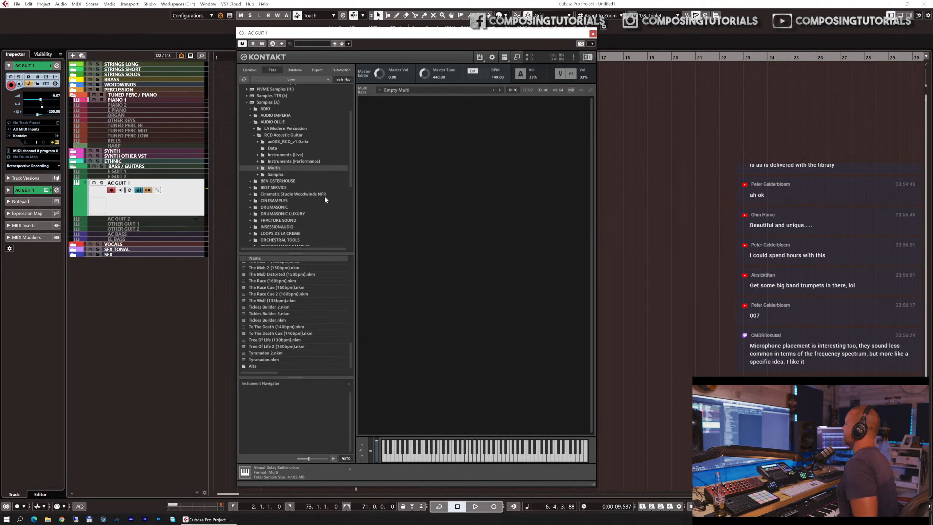
# - Load the Reps instruments Mute String 1 and Mute String 2 from the RCD Acoustic Guitar Instruments (Performance) folder
pyautogui.click(291, 161)
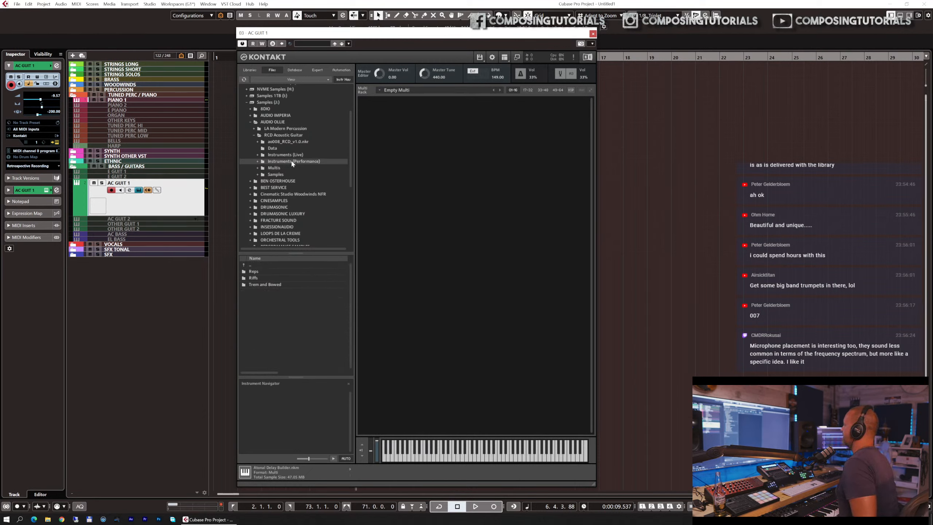
pyautogui.doubleClick(262, 271)
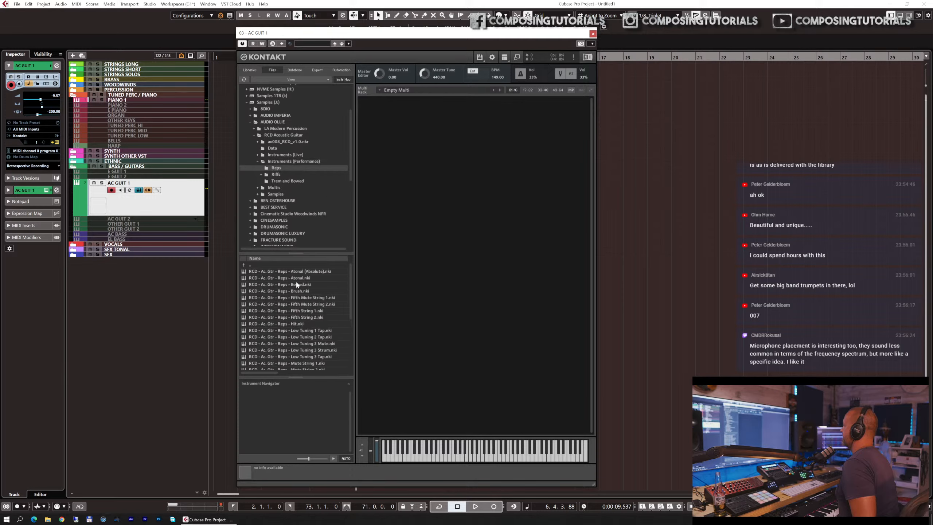
pyautogui.scroll(-4, 297, 283)
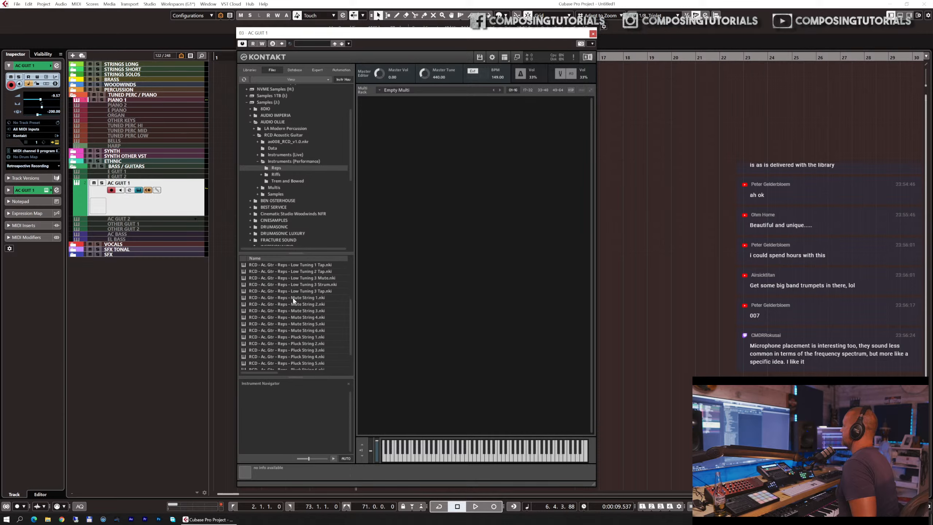
pyautogui.doubleClick(293, 298)
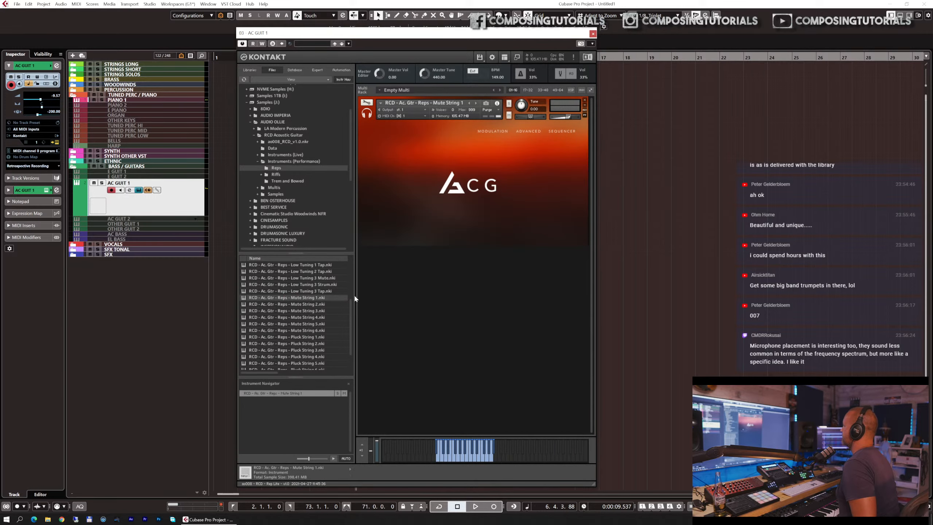
pyautogui.doubleClick(322, 304)
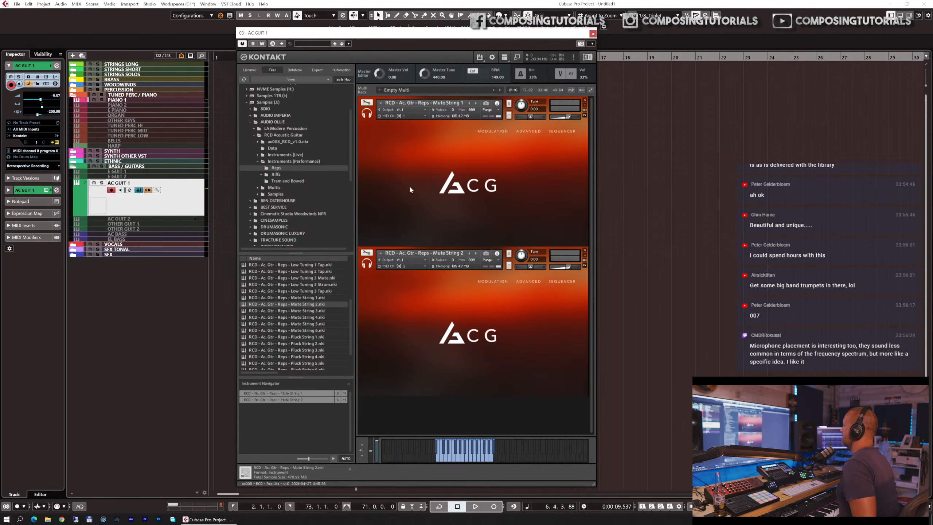
# - Set Mute String 2 to MIDI channel 1 on Port A and collapse the interfaces of both loaded instruments
pyautogui.click(406, 265)
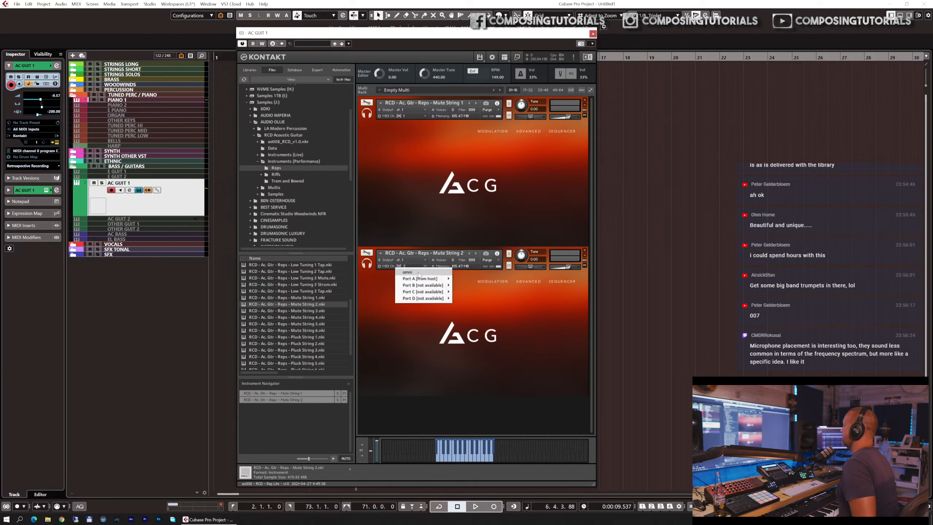
pyautogui.moveTo(424, 279)
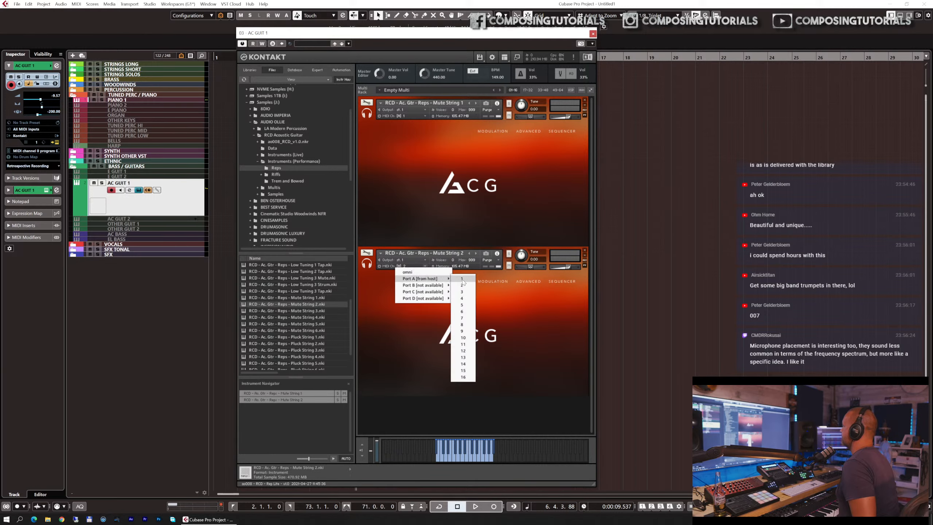
pyautogui.click(462, 279)
pyautogui.click(366, 114)
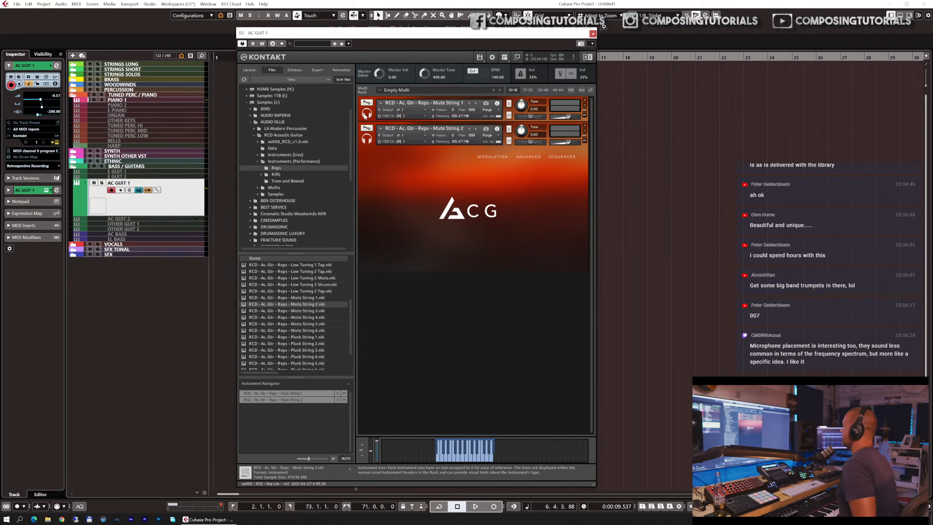
pyautogui.click(366, 140)
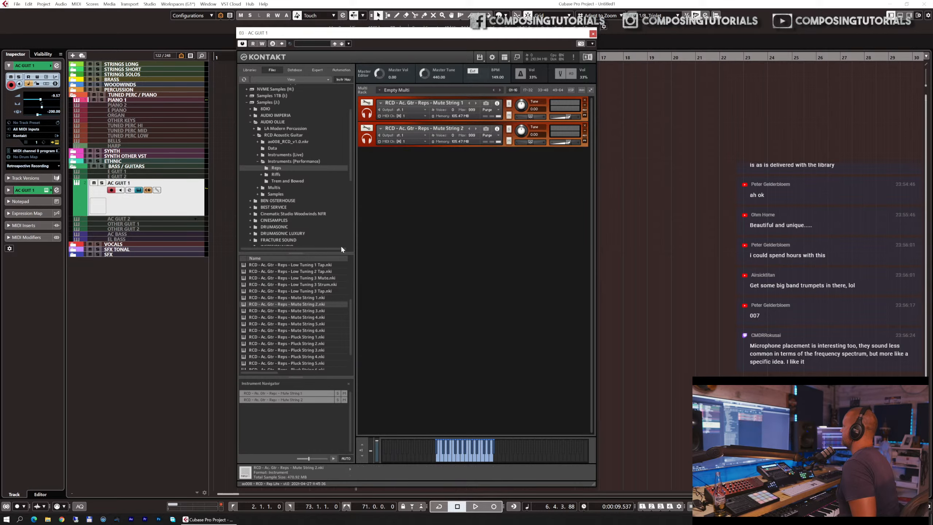
# - Load the Mute String 3 instrument and set its MIDI channel to 1 on Port A
pyautogui.doubleClick(324, 309)
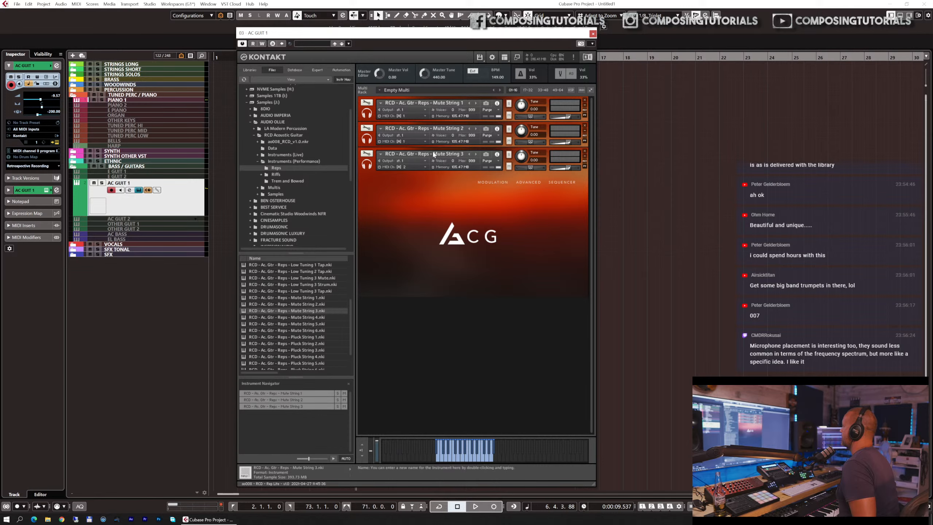
pyautogui.click(429, 150)
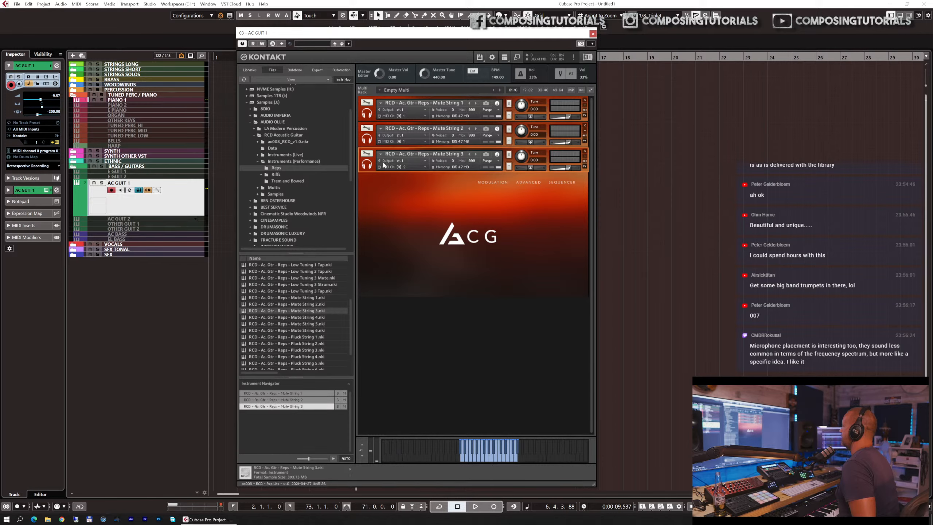
pyautogui.click(411, 166)
pyautogui.moveTo(432, 179)
pyautogui.click(462, 179)
# - Load the Mute String 4 instrument, with Mute String 3 collapsed, and set its MIDI channel to 1 on Port A
pyautogui.doubleClick(333, 316)
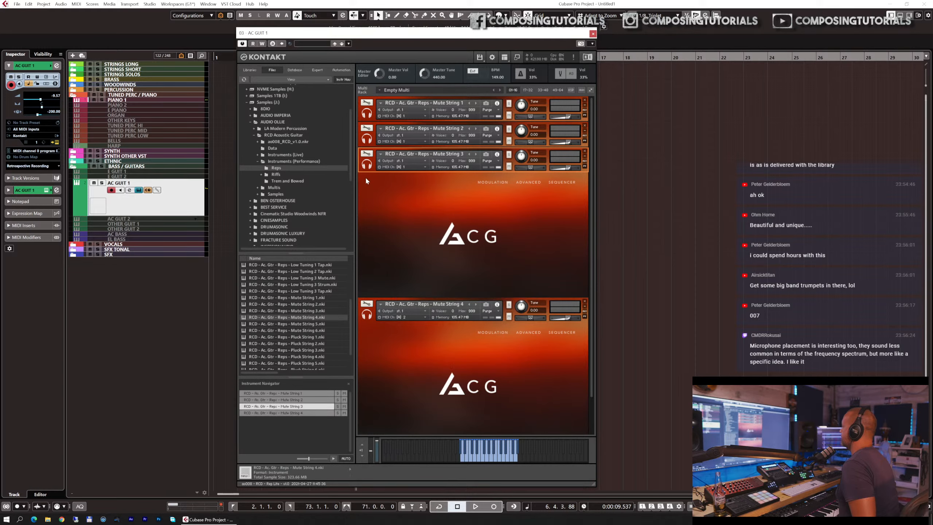
pyautogui.click(417, 193)
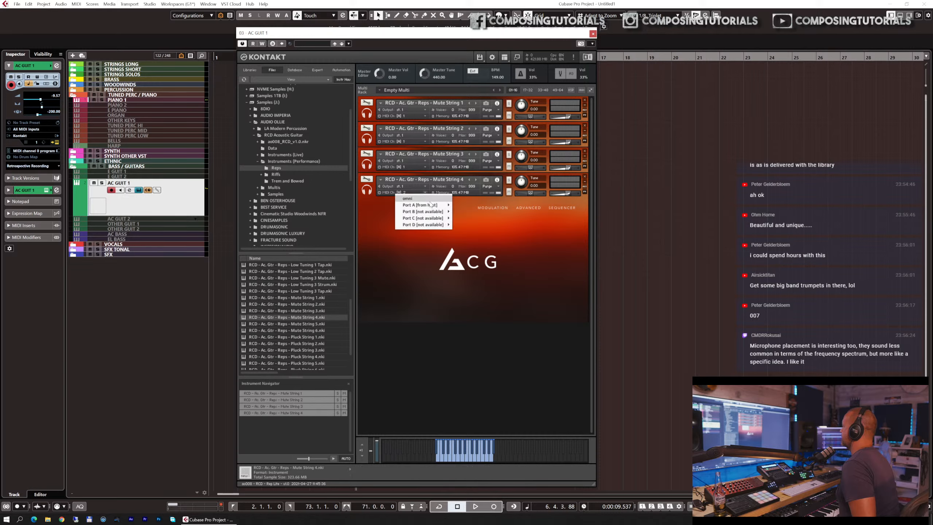
pyautogui.click(461, 205)
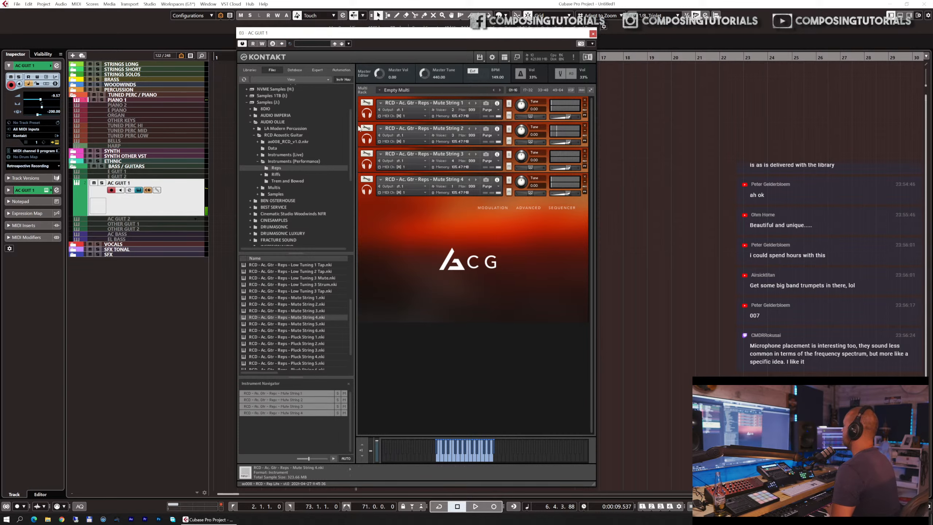
# - Expand Mute String 1 and set its sequencer to STRUM mode with a 1/8 rate
pyautogui.click(365, 116)
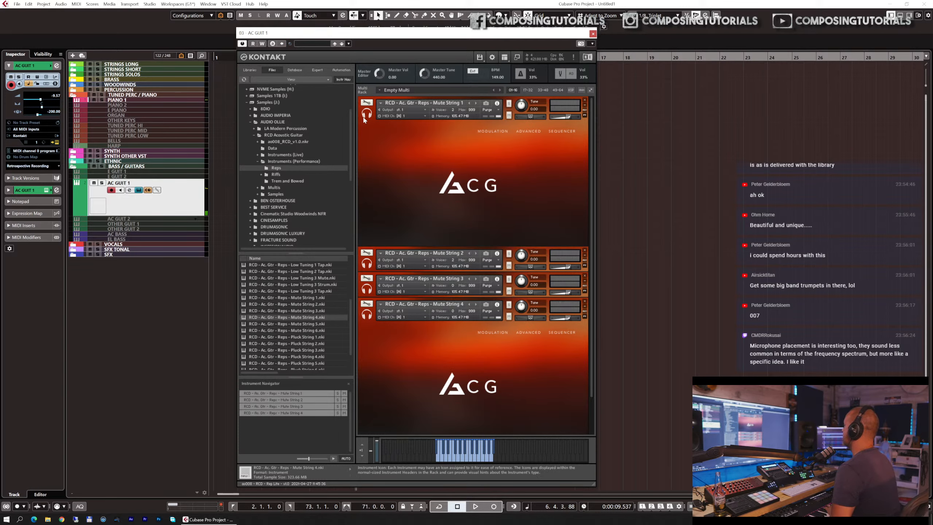
pyautogui.click(560, 133)
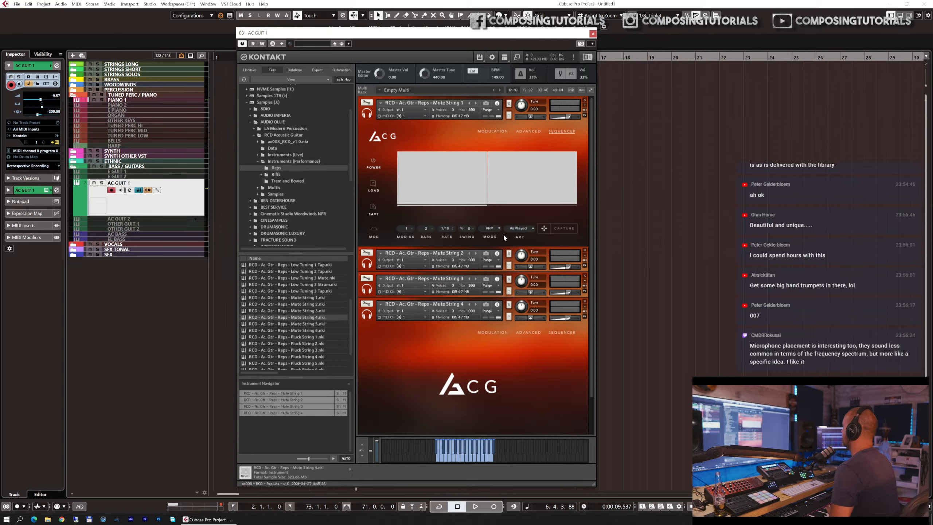
pyautogui.click(492, 228)
pyautogui.click(491, 241)
pyautogui.click(449, 230)
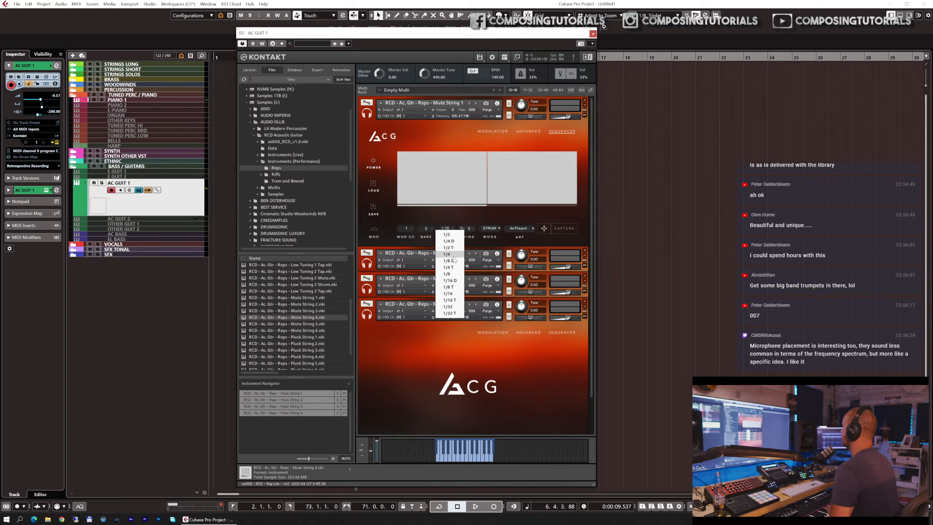
pyautogui.click(453, 273)
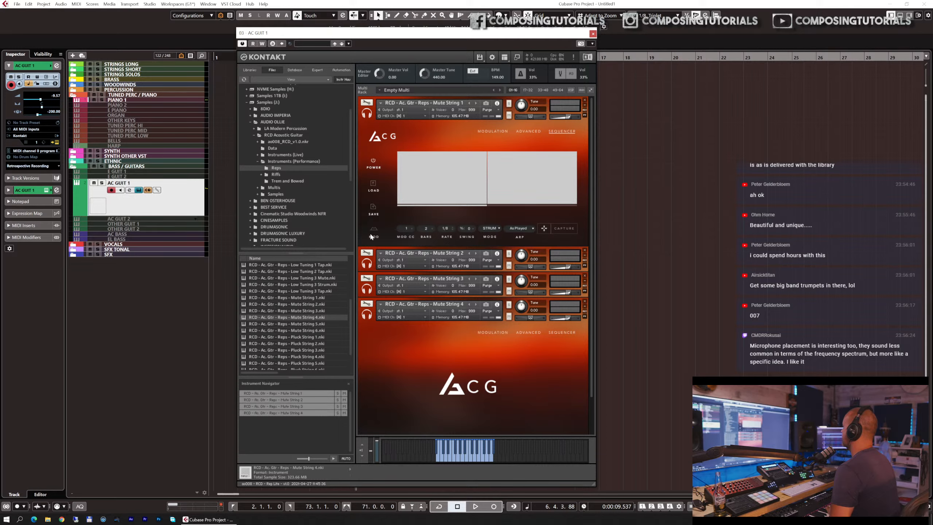
# - Open Mute String 2's sequencer page and save Mute String 1's sequencer settings as a preset named TEST
pyautogui.click(366, 115)
pyautogui.click(368, 140)
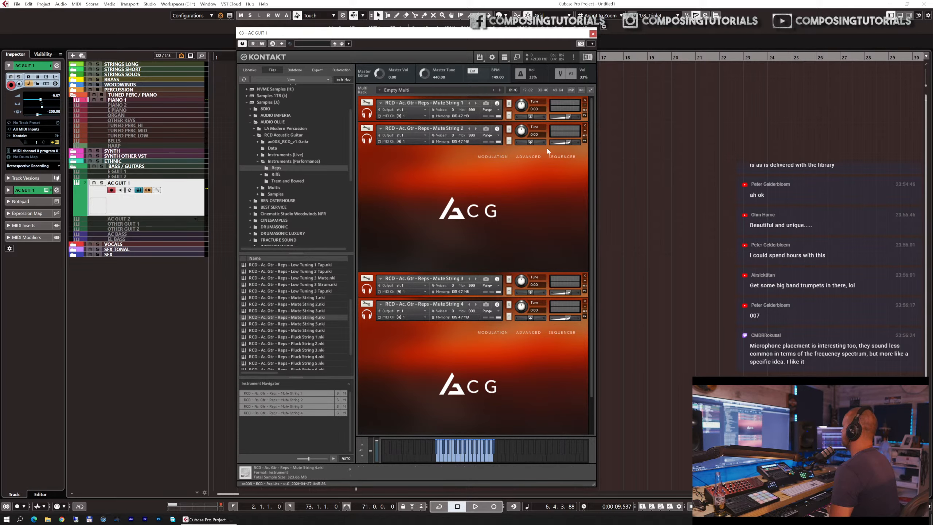
pyautogui.click(561, 157)
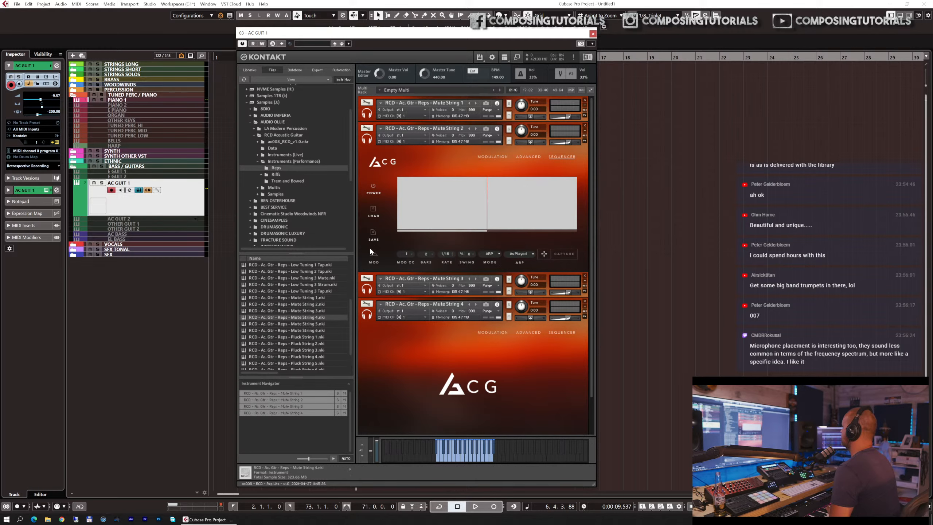
pyautogui.click(366, 114)
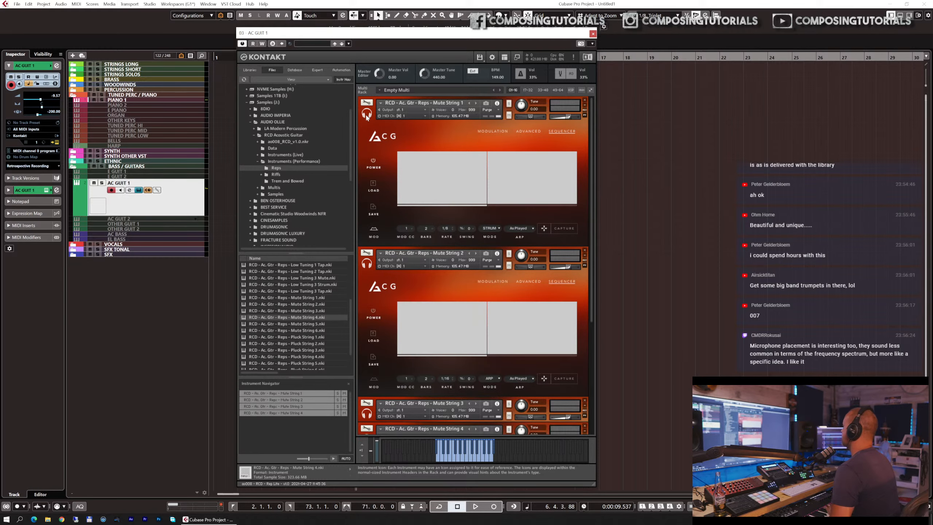
pyautogui.click(374, 207)
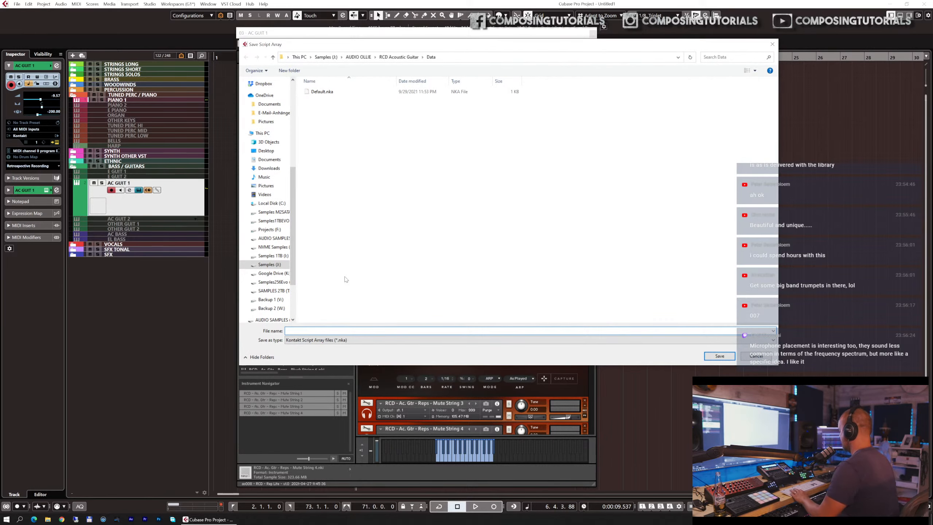
pyautogui.write('TEST')
pyautogui.press('Return')
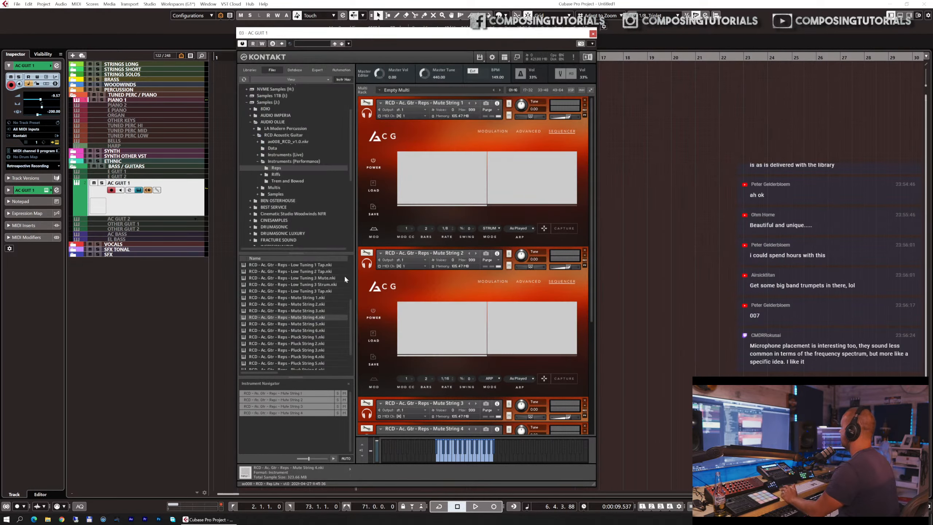
# - Collapse Mute String 1 and load the TEST.nka preset into Mute String 2's sequencer
pyautogui.click(370, 109)
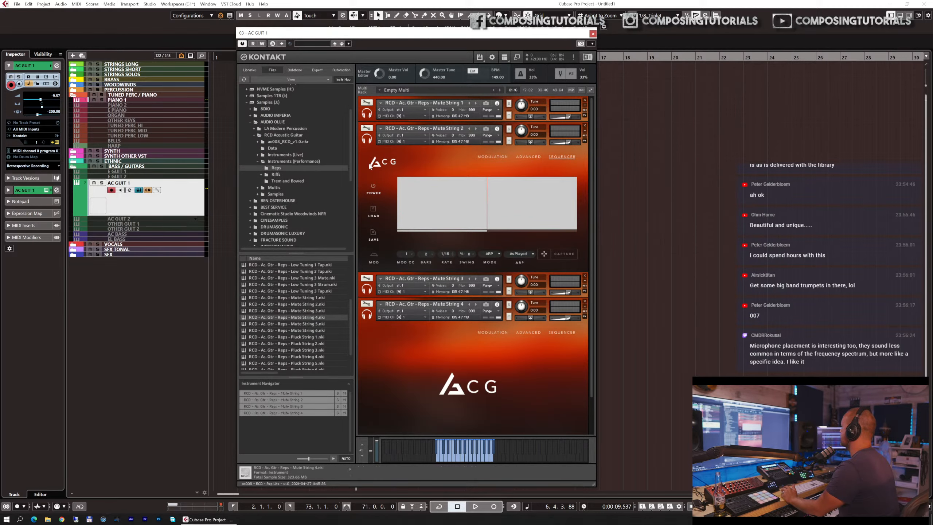
pyautogui.click(374, 210)
pyautogui.doubleClick(341, 103)
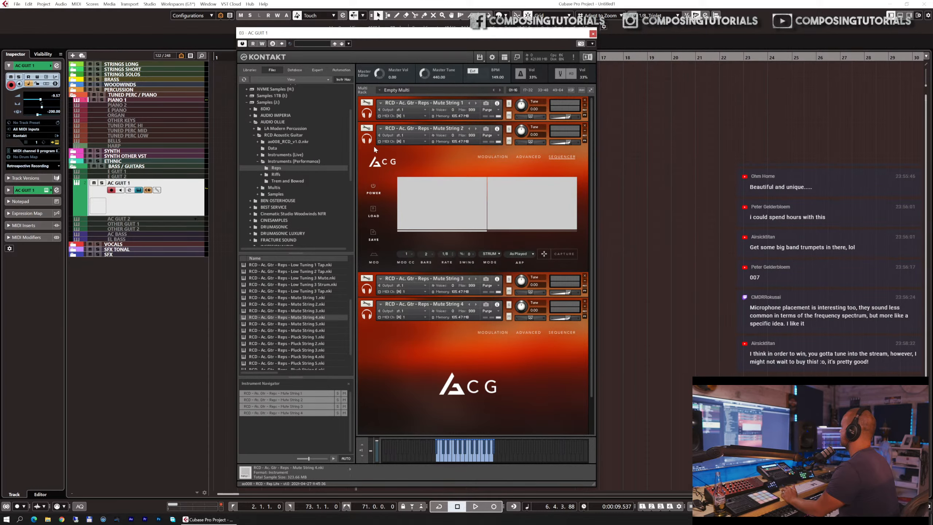
# - Collapse Mute String 2, expand Mute String 3 and load the TEST.nka preset into its sequencer
pyautogui.click(371, 135)
pyautogui.click(369, 164)
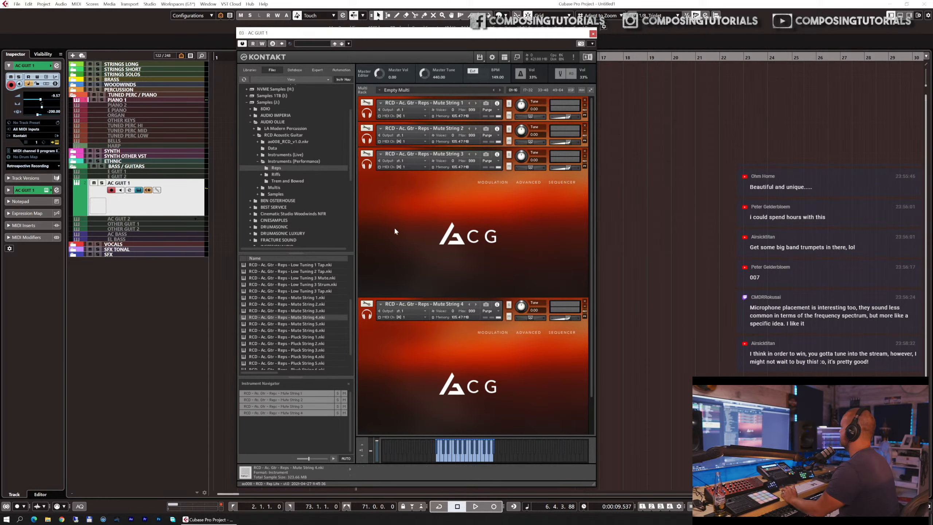
pyautogui.click(559, 182)
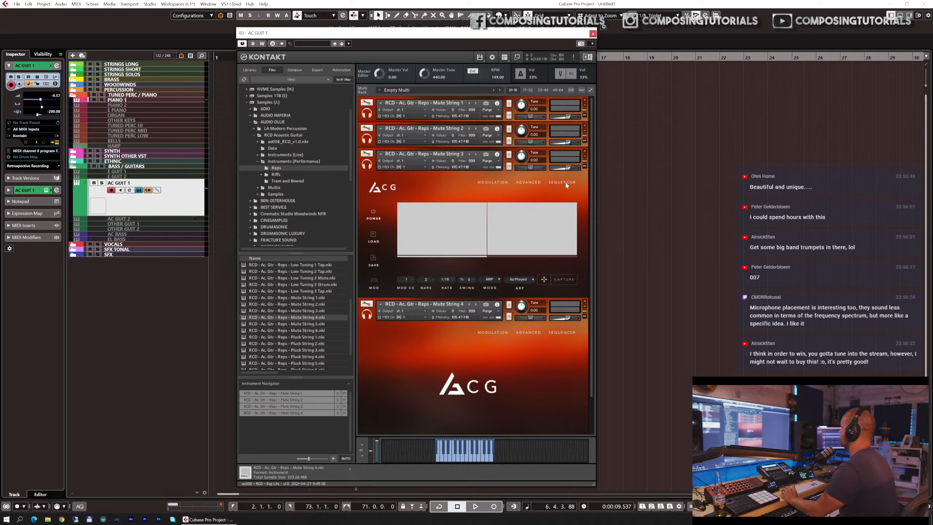
pyautogui.click(373, 235)
pyautogui.doubleClick(354, 99)
# - Collapse Mute String 3 and load the TEST.nka preset into Mute String 4's sequencer
pyautogui.click(367, 162)
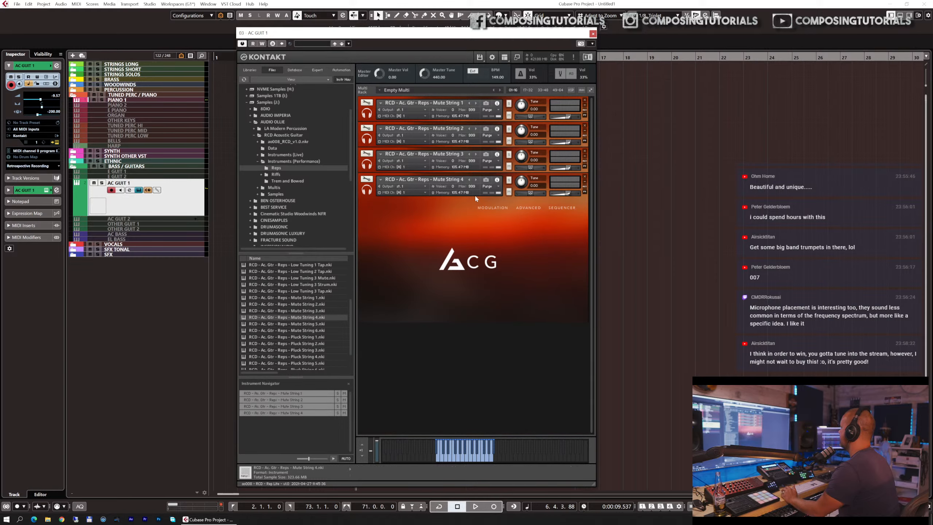
pyautogui.click(558, 208)
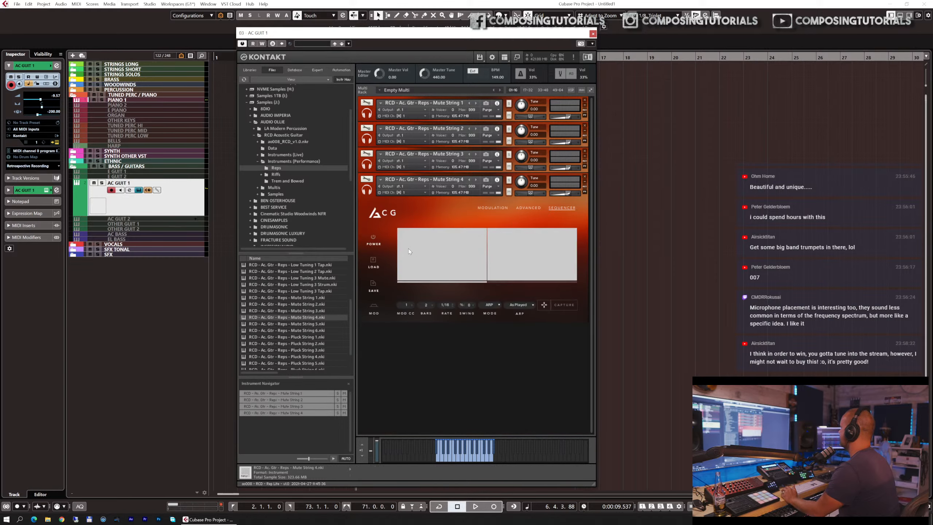
pyautogui.click(375, 270)
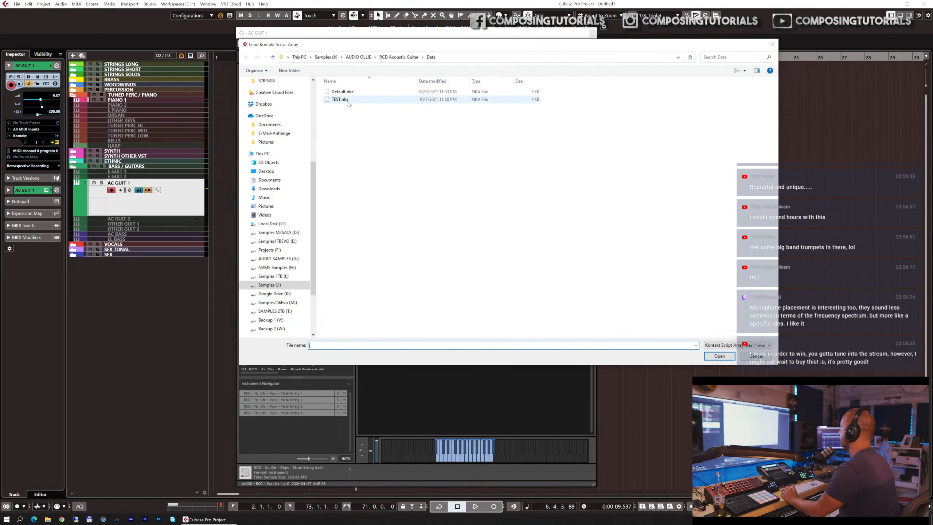
pyautogui.doubleClick(347, 101)
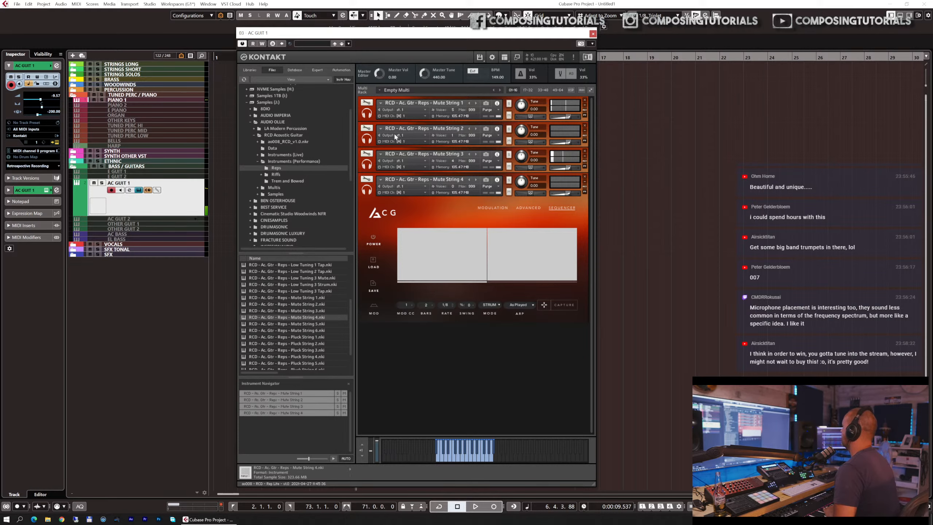
# - Check Mute String 2's sequencer settings and collapse its interface again
pyautogui.click(366, 128)
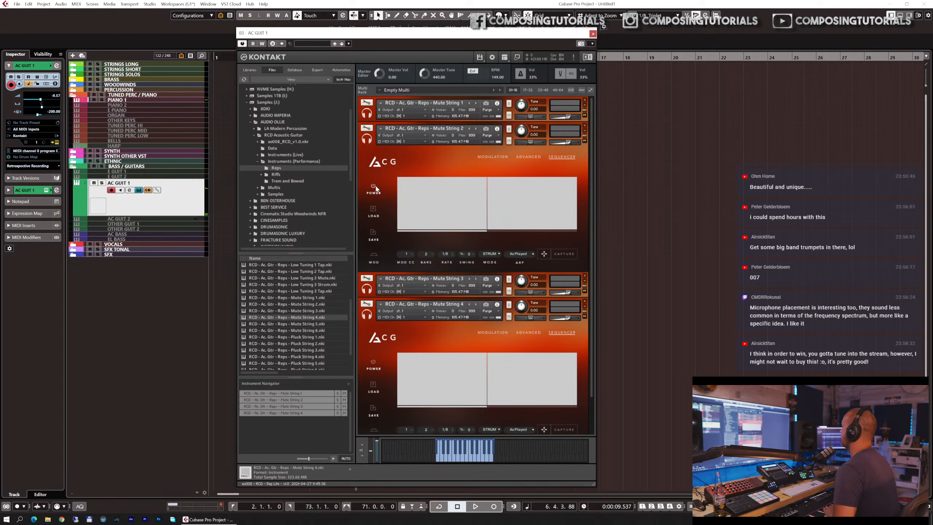
pyautogui.click(365, 142)
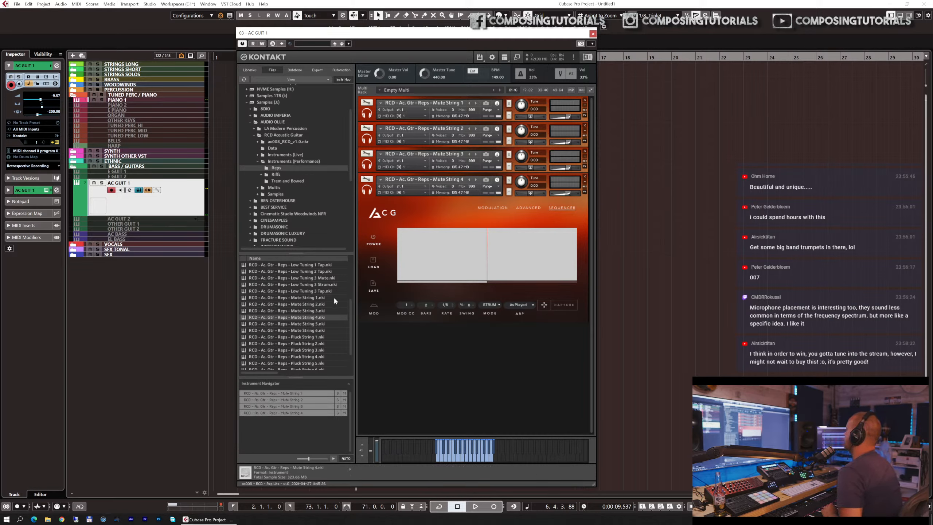
# - Replace Mute String 1 with the Reps instrument Pluck String 1 and load the TEST.nka preset into its sequencer
pyautogui.click(320, 337)
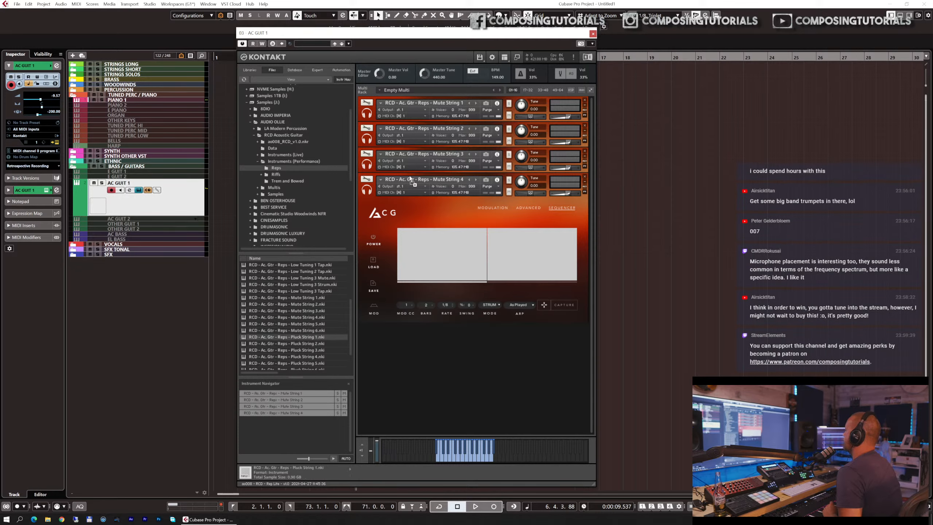
pyautogui.moveTo(410, 175); pyautogui.dragTo(412, 112)
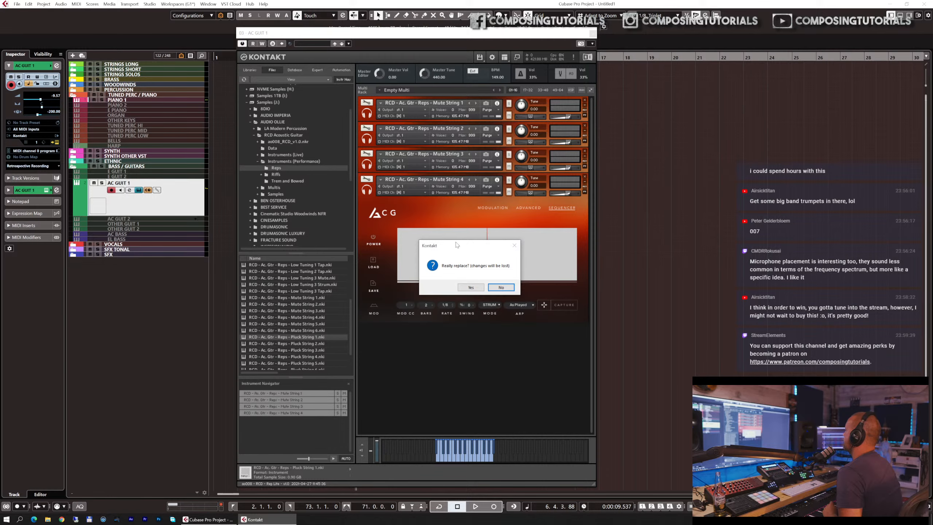
pyautogui.click(482, 289)
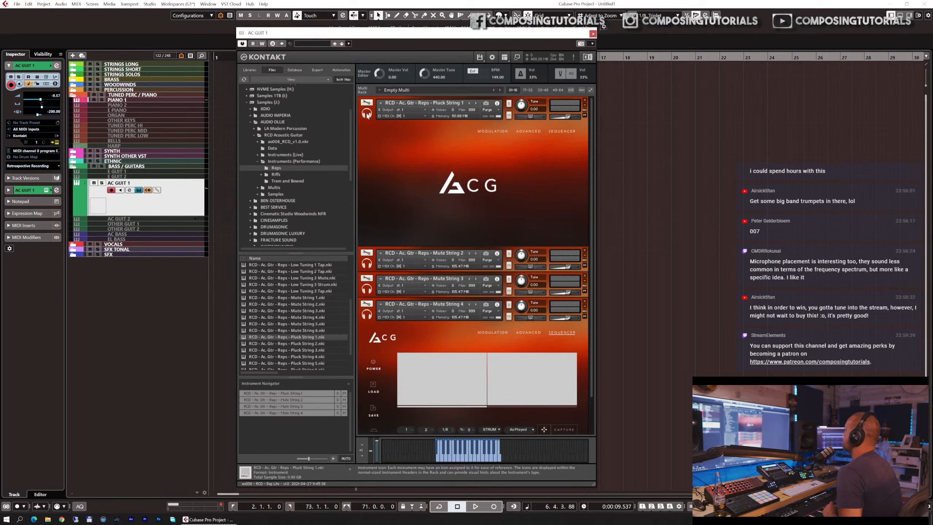
pyautogui.click(563, 132)
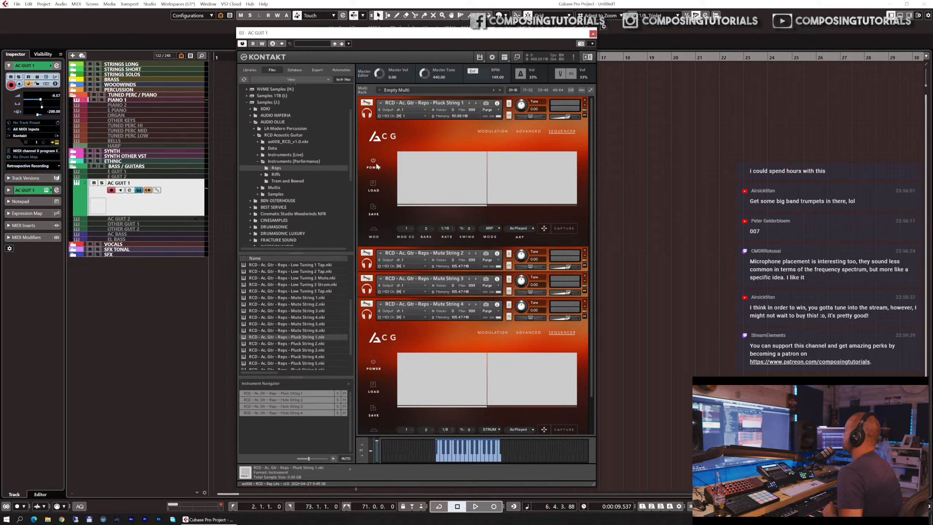
pyautogui.click(374, 186)
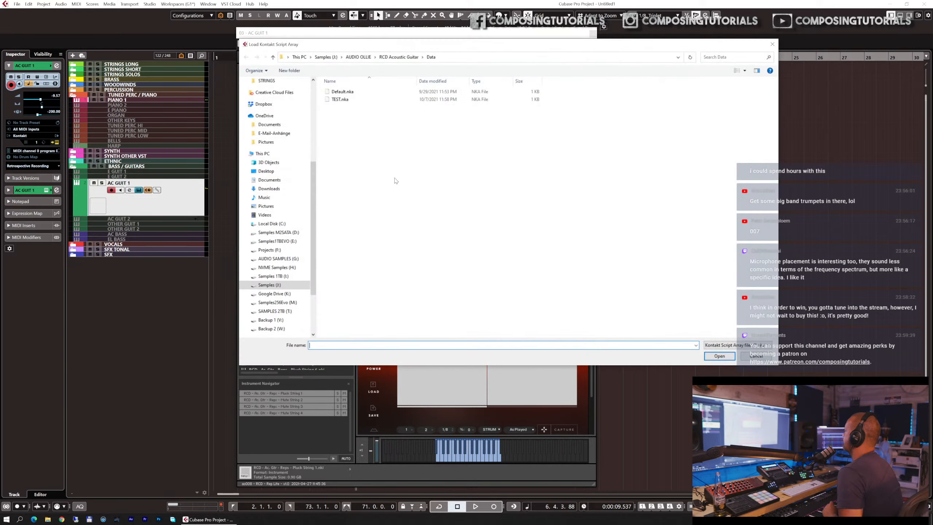
pyautogui.doubleClick(351, 100)
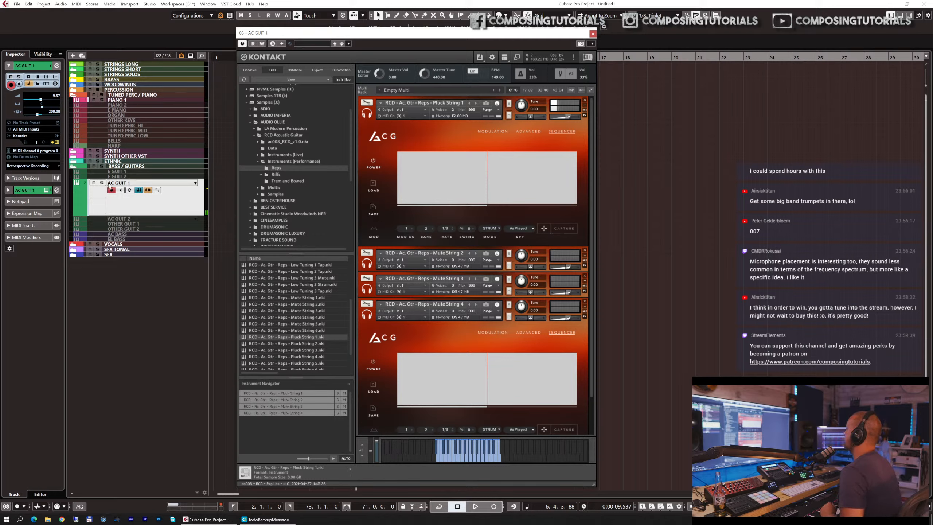
# - Reset the AC GUIT 1 track volume to 0.00 and collapse the Pluck String 1 and Mute String 4 interfaces
pyautogui.keyDown('ctrl'); pyautogui.click(43, 97); pyautogui.keyUp('ctrl')
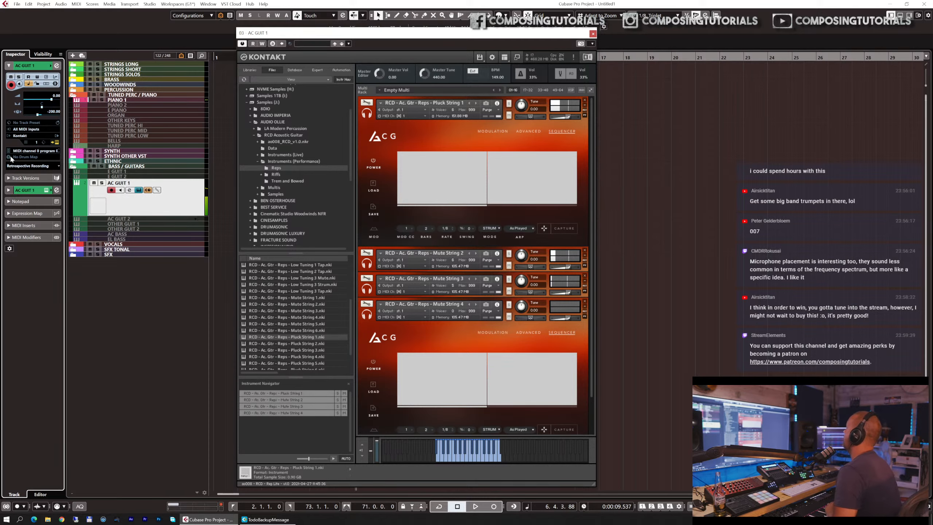
pyautogui.click(369, 110)
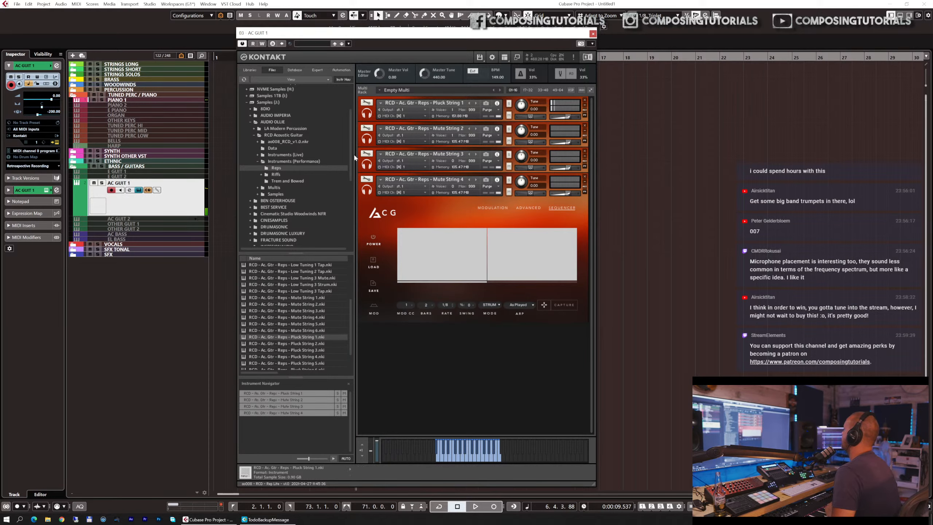
pyautogui.click(367, 183)
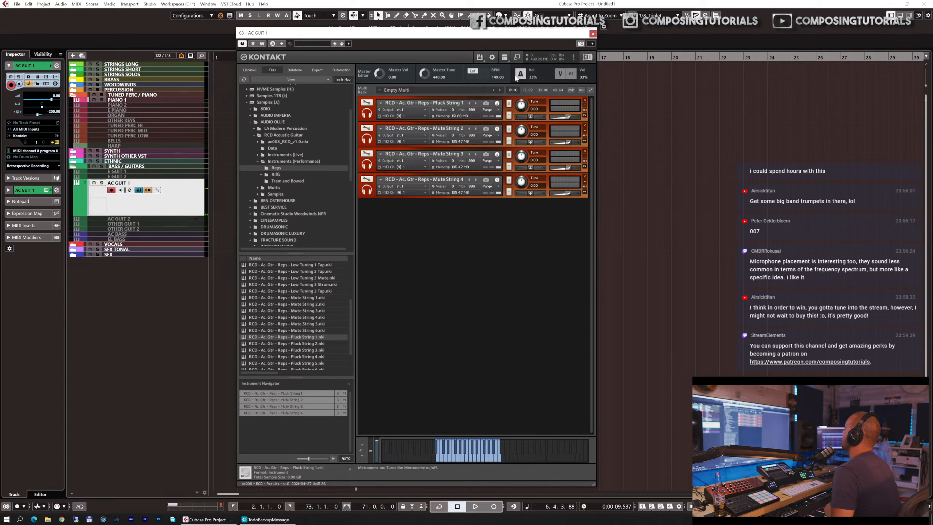
# - Reset the Kontakt multi, discarding all loaded instruments, and close the AC GUIT 1 instrument window
pyautogui.click(479, 57)
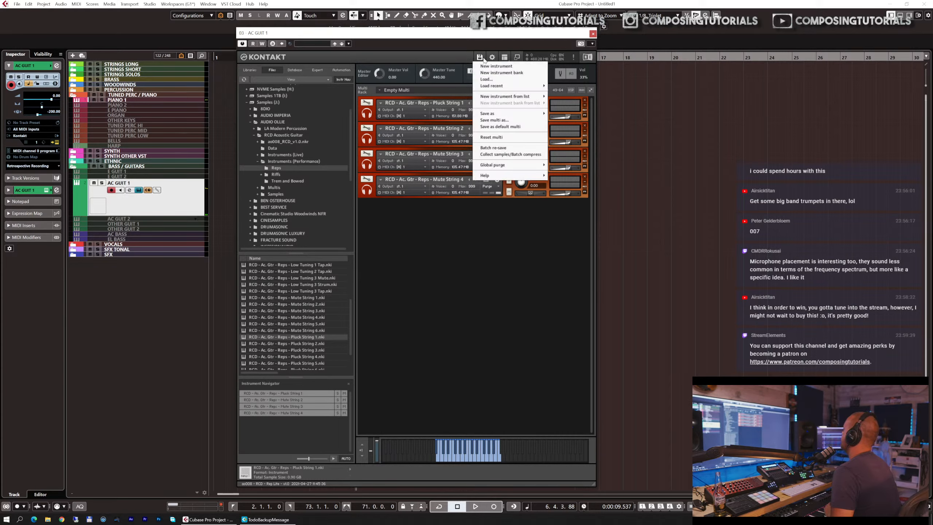
pyautogui.click(491, 137)
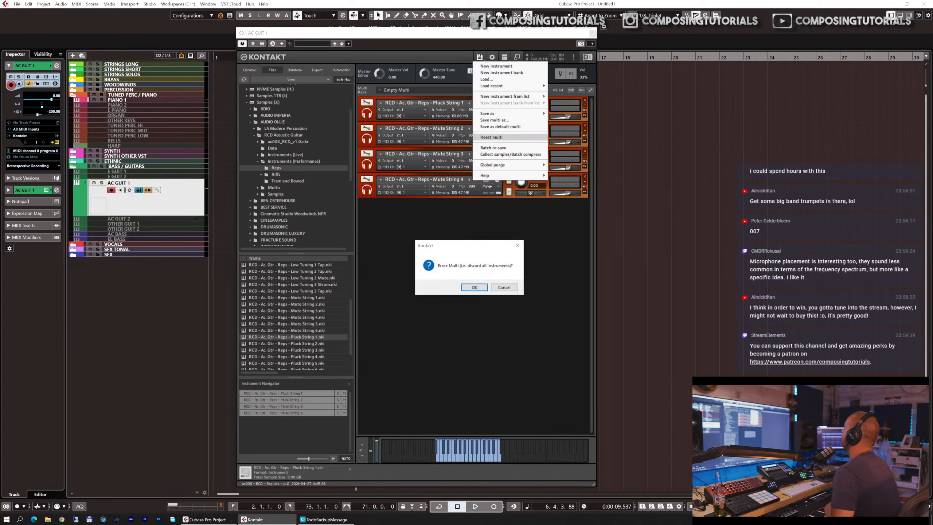
pyautogui.click(472, 287)
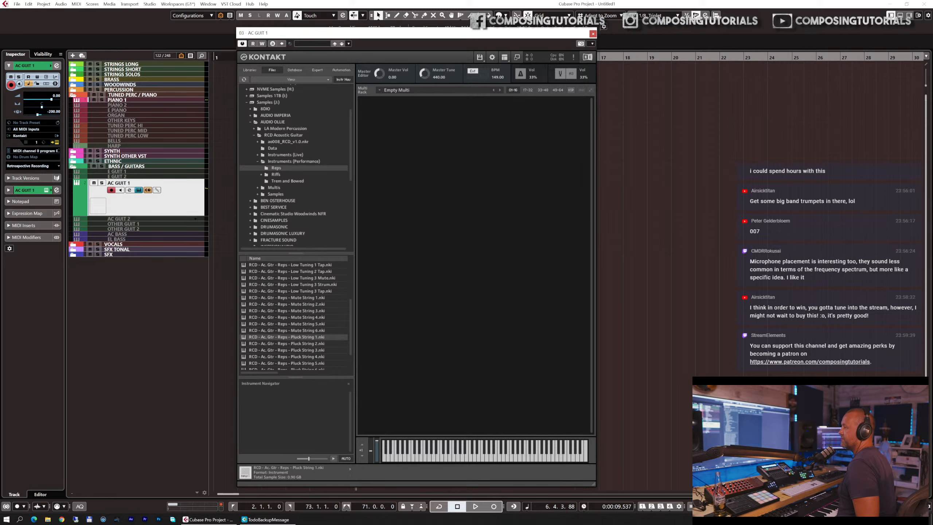
pyautogui.hotkey('ctrl', 'w')
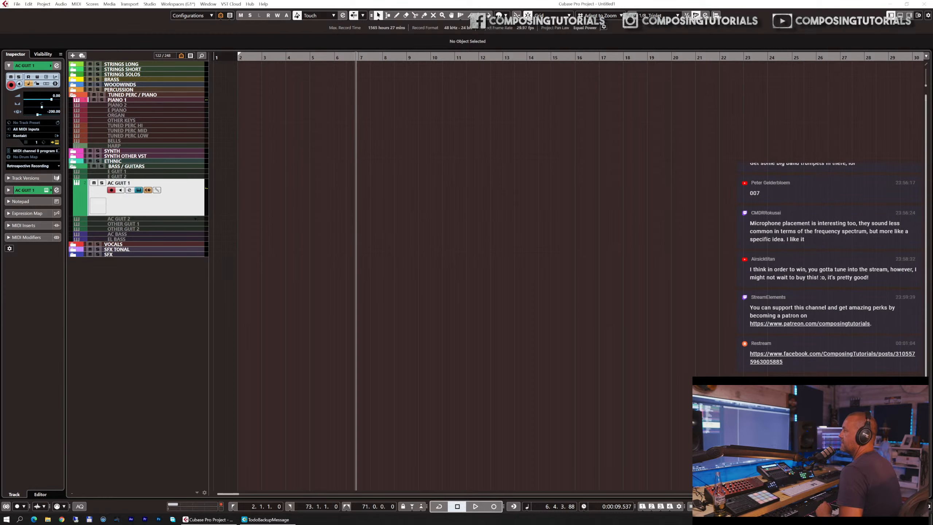
# - Switch to the Random Comment Picker page in the browser, fetch the comments for the entered Facebook post, and move the window away
pyautogui.moveTo(441, 0); pyautogui.dragTo(485, 0)
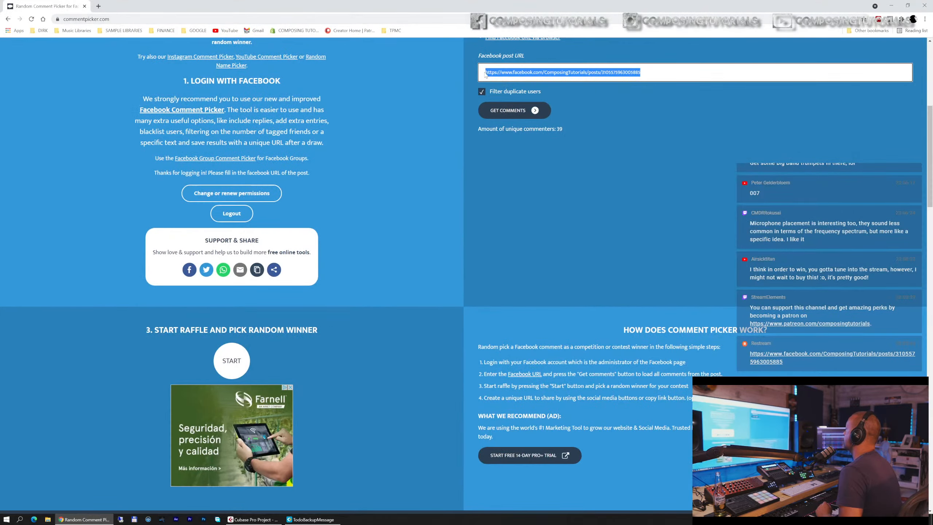
pyautogui.scroll(2, 600, 131)
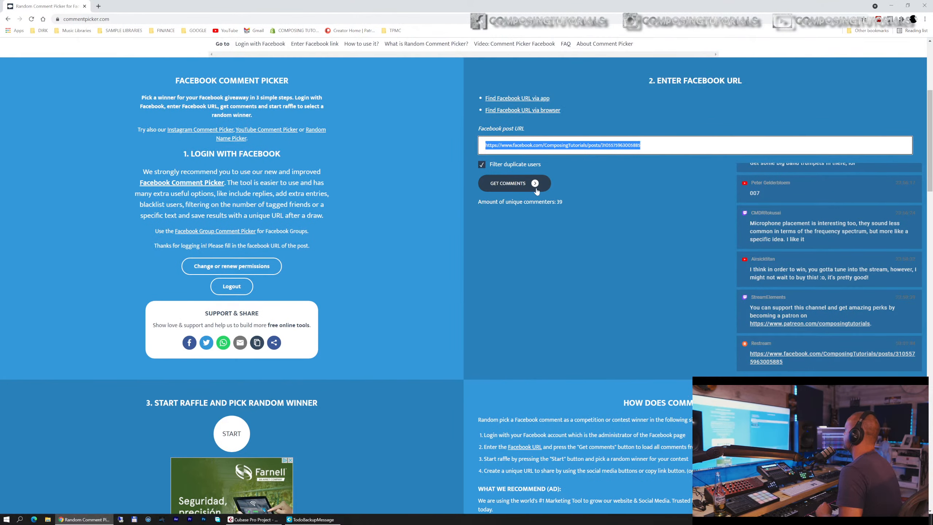
pyautogui.click(511, 187)
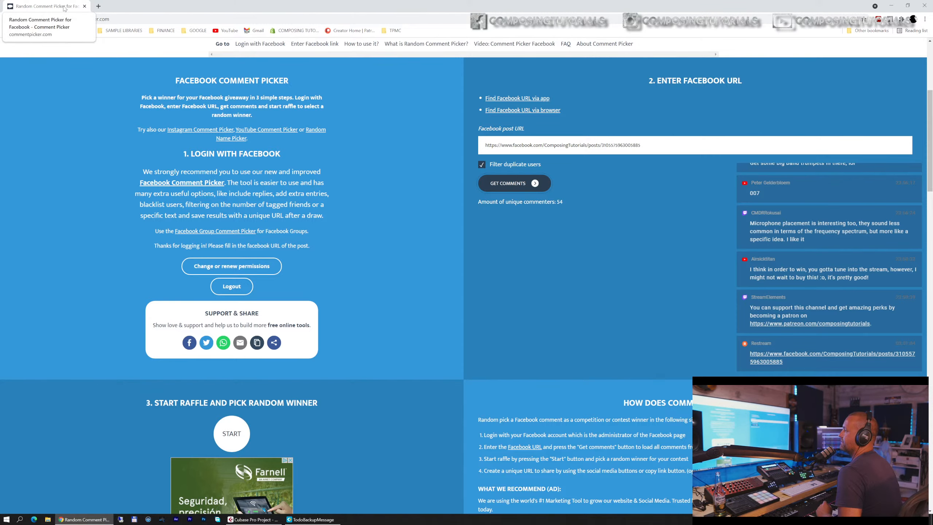
pyautogui.moveTo(64, 9); pyautogui.dragTo(0, 62)
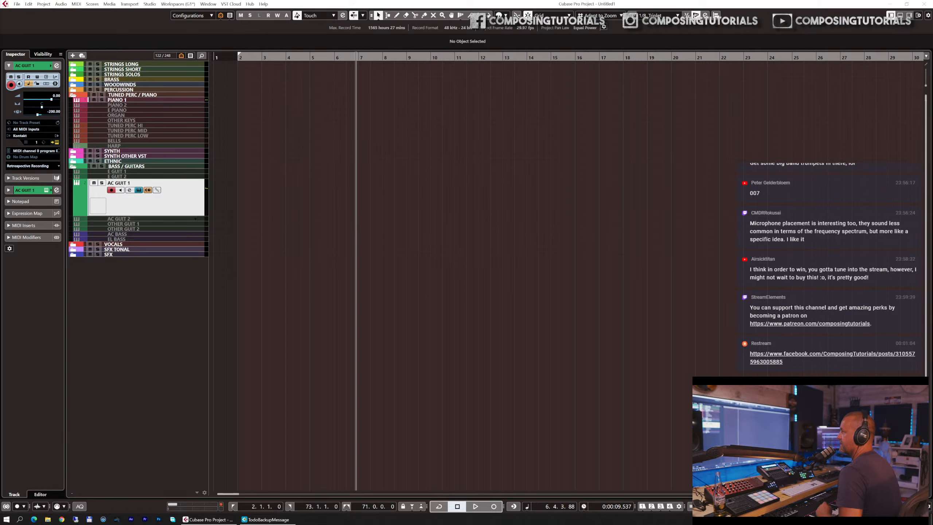
# - Bring up the RCD Acoustic Guitar product page and look through its patch types, requirements, bundle offer, price and demo sections
pyautogui.moveTo(0, 40); pyautogui.dragTo(290, 1)
pyautogui.scroll(-20, 276, 215)
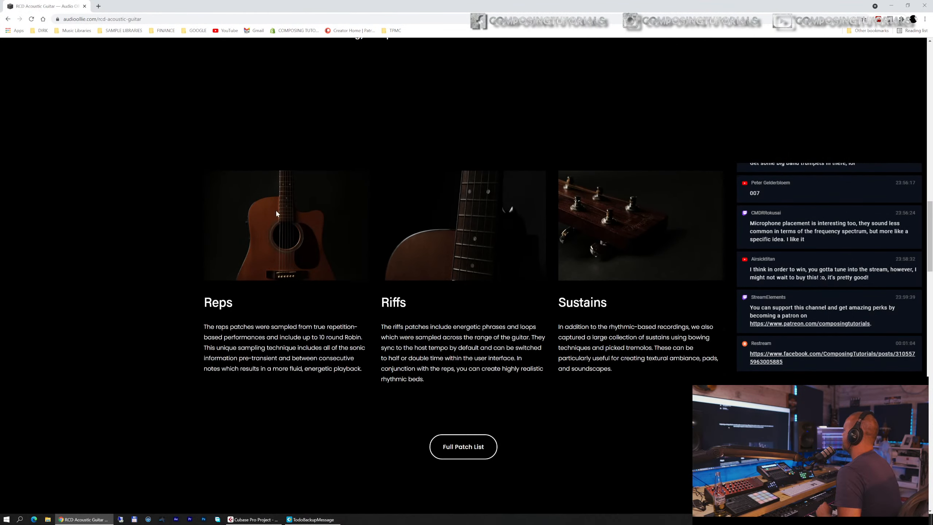
pyautogui.scroll(-6, 276, 213)
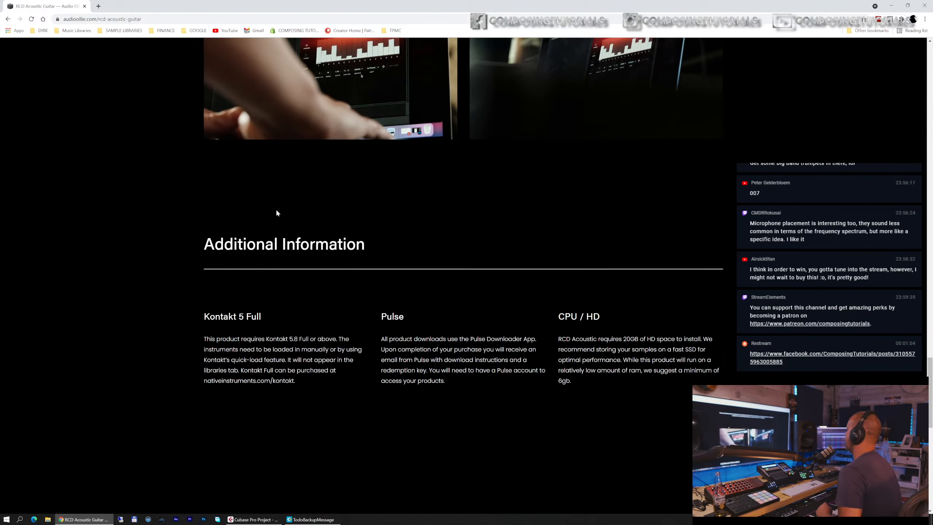
pyautogui.scroll(7, 276, 214)
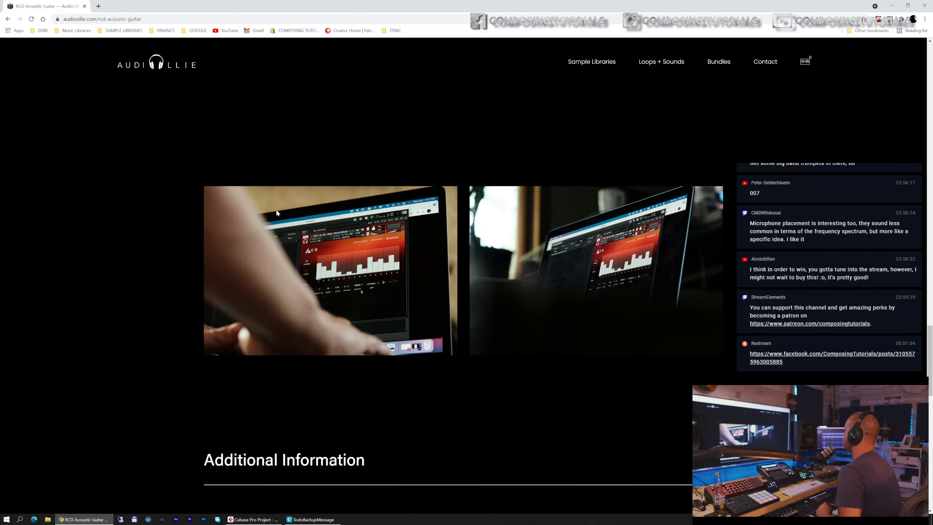
pyautogui.scroll(-6, 276, 212)
pyautogui.scroll(-10, 277, 213)
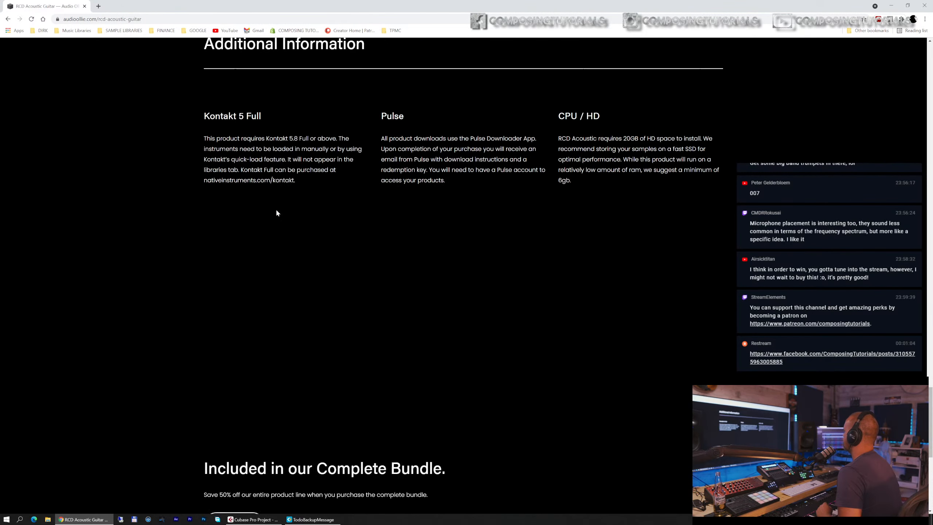
pyautogui.scroll(-2, 276, 210)
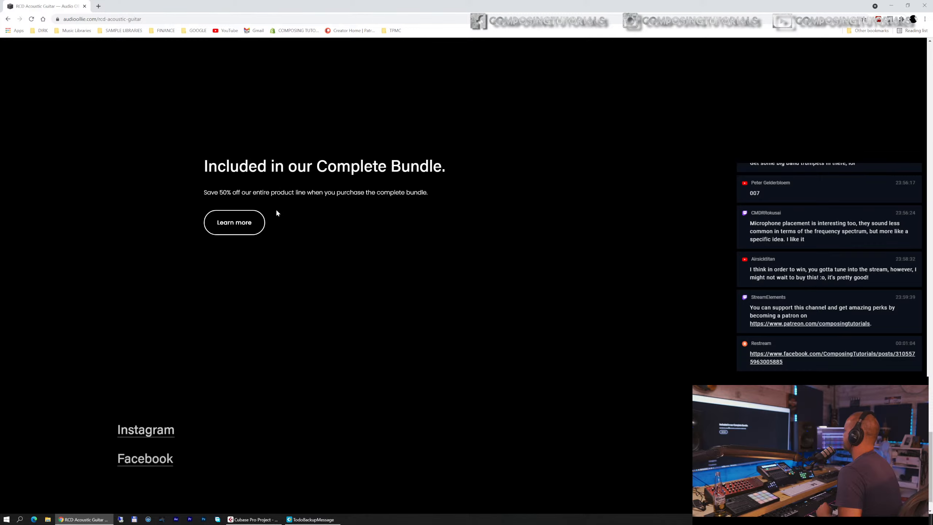
pyautogui.scroll(8, 278, 210)
pyautogui.scroll(15, 279, 207)
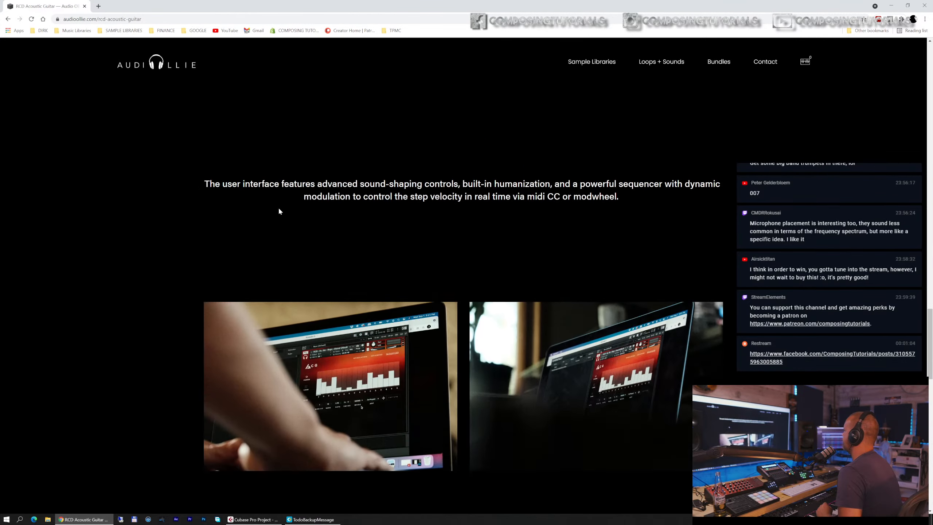
pyautogui.scroll(12, 279, 209)
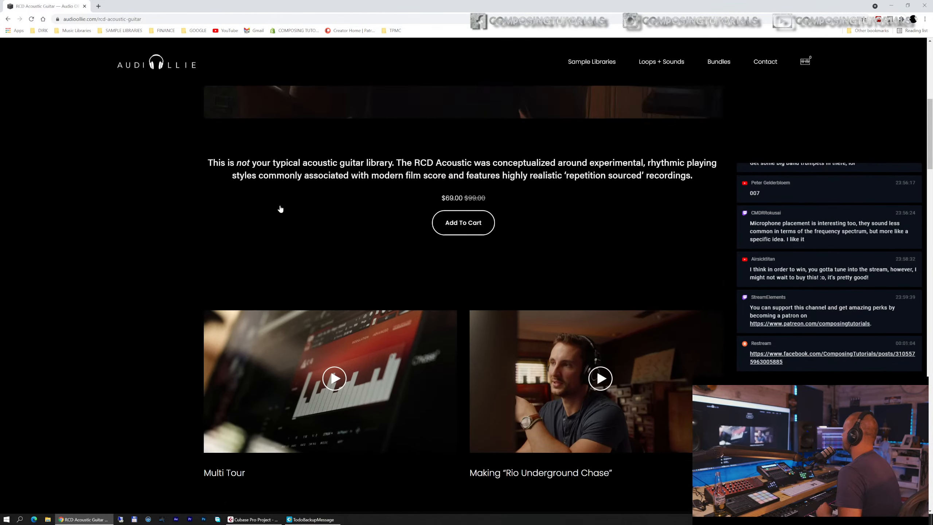
pyautogui.scroll(-12, 282, 206)
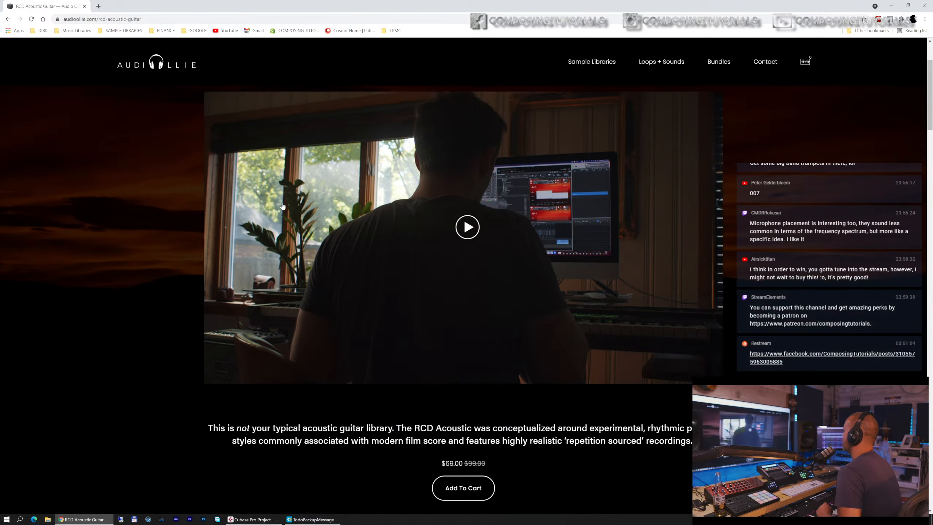
pyautogui.scroll(2, 264, 192)
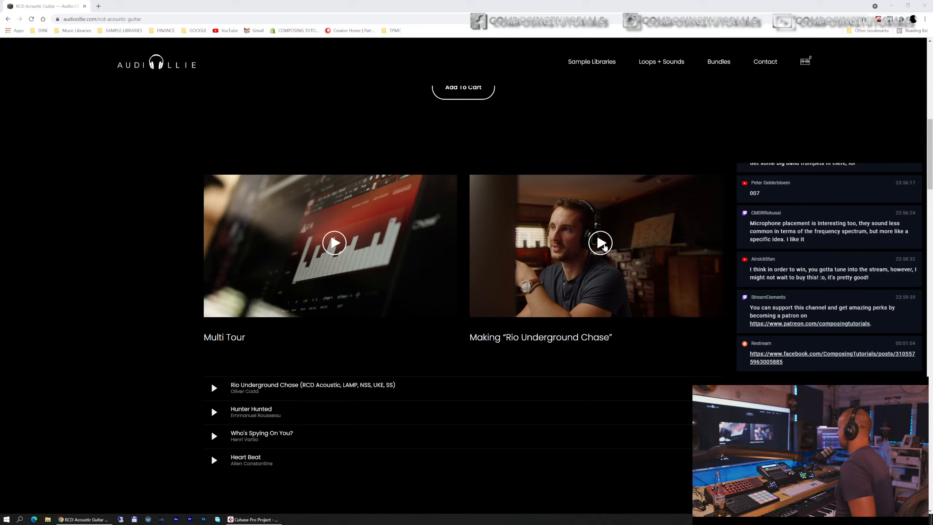
# - Play the Making "Rio Underground Chase" video on the product page with sound on and in full screen
pyautogui.click(606, 247)
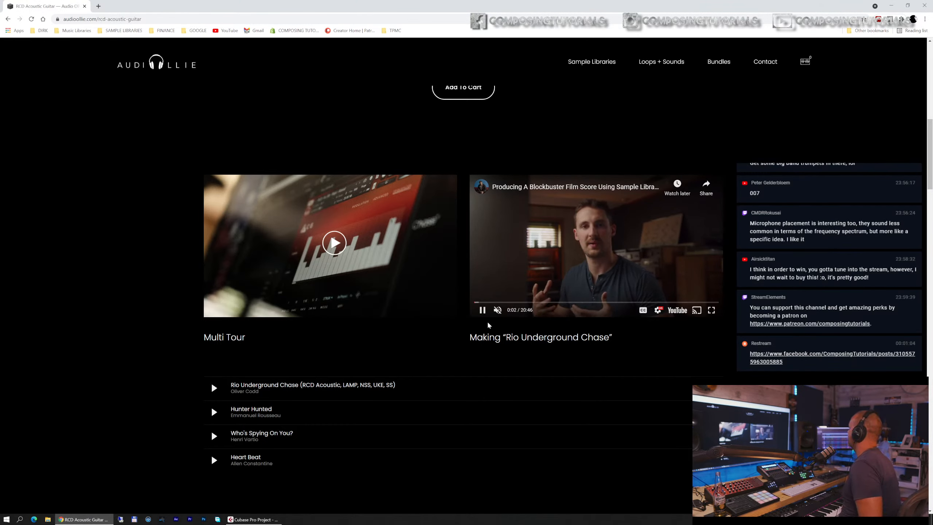
pyautogui.click(498, 310)
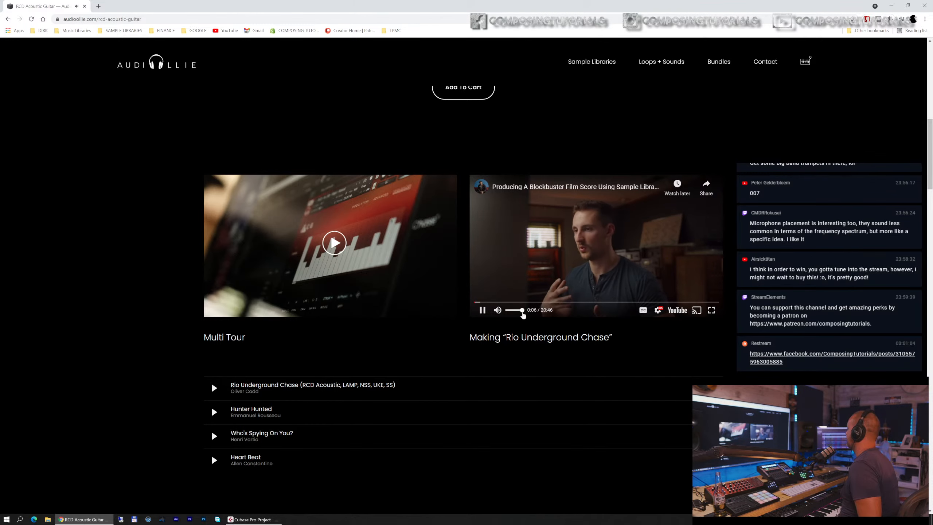
pyautogui.click(711, 311)
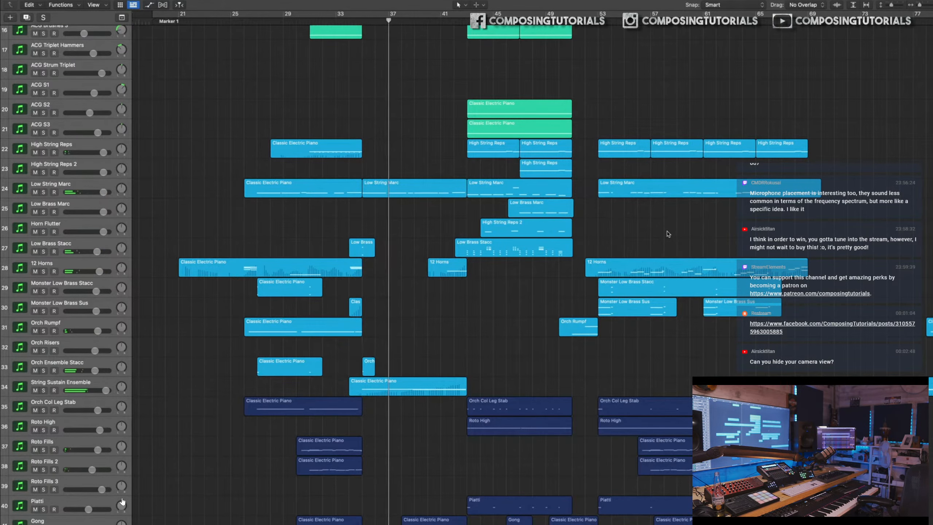
pyautogui.scroll(-4, 667, 234)
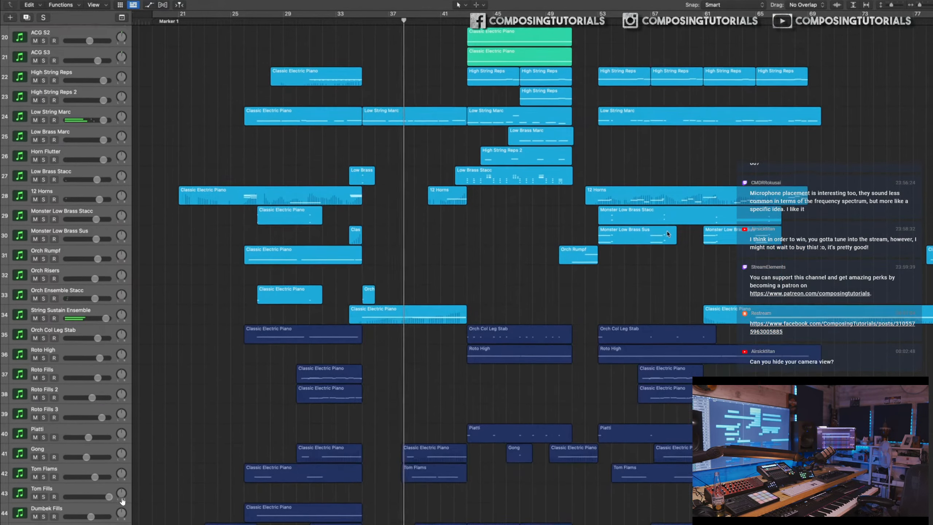
pyautogui.scroll(-6, 668, 234)
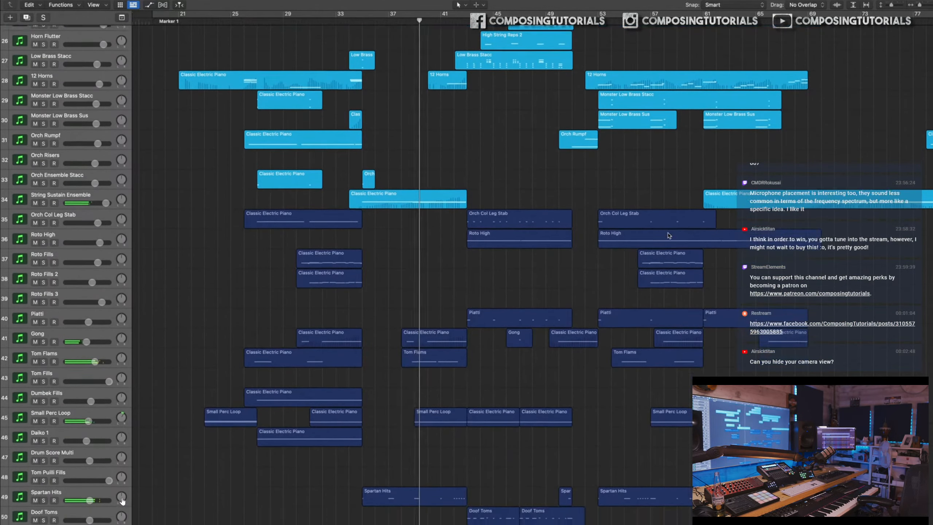
pyautogui.scroll(-4, 669, 235)
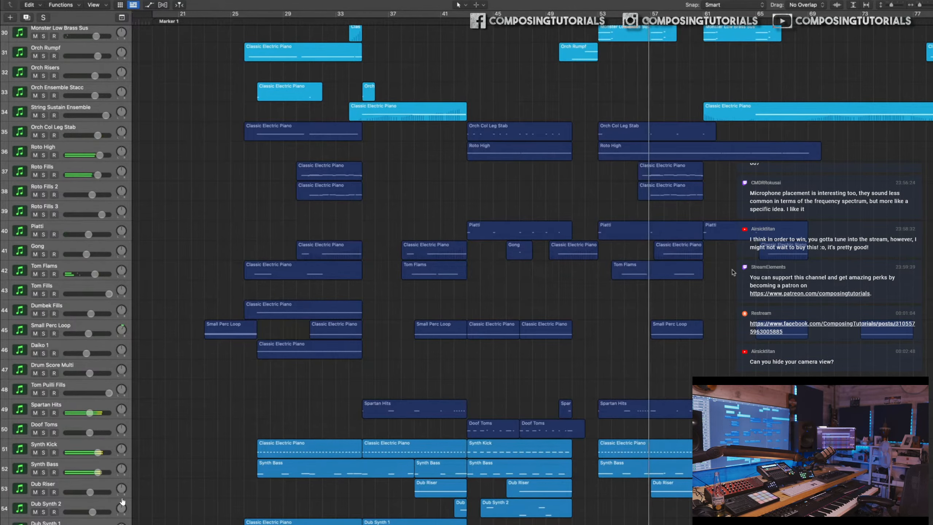
pyautogui.scroll(2, 731, 270)
pyautogui.scroll(8, 733, 271)
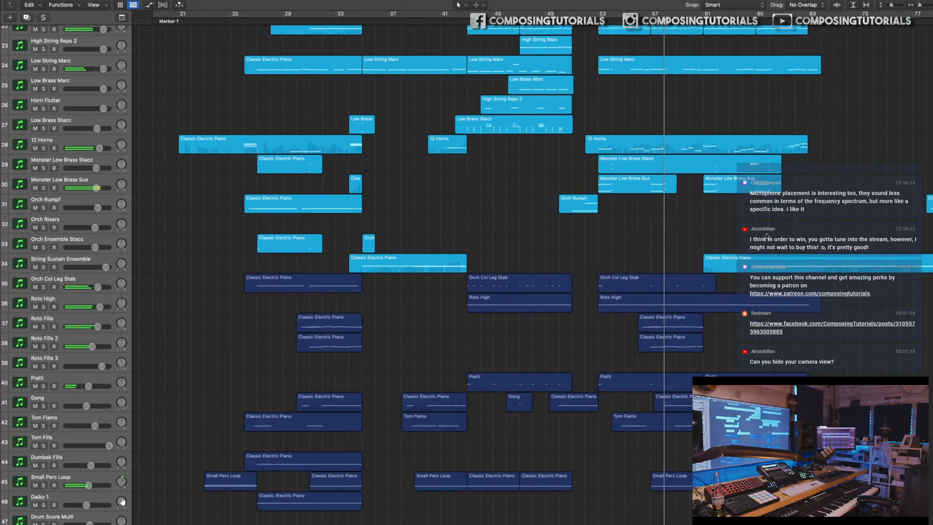
pyautogui.hscroll(3, 766, 238)
pyautogui.hscroll(5, 765, 237)
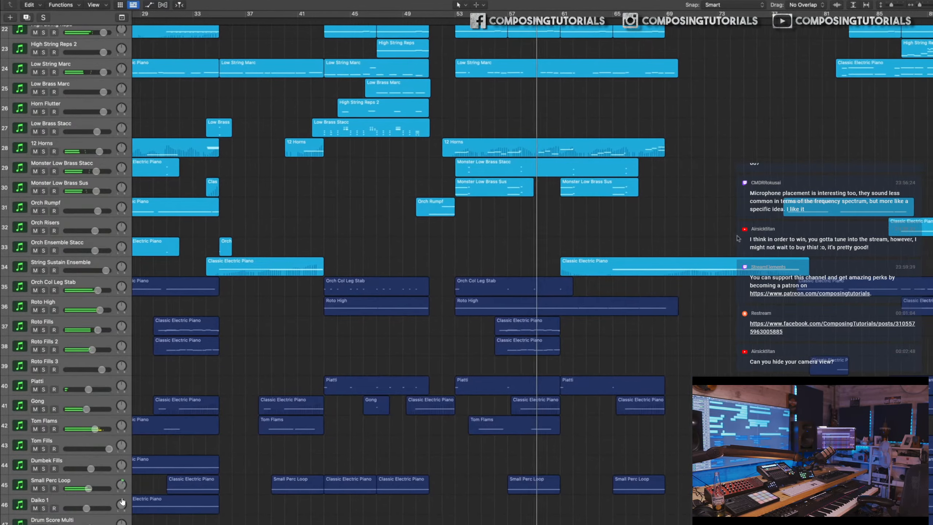
pyautogui.scroll(3, 736, 238)
pyautogui.scroll(3, 735, 238)
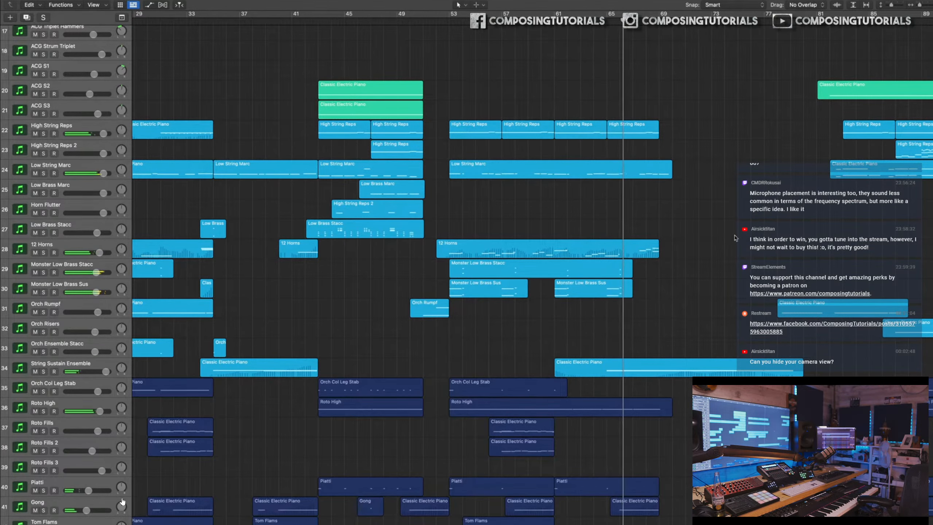
pyautogui.scroll(7, 123, 501)
pyautogui.scroll(8, 123, 502)
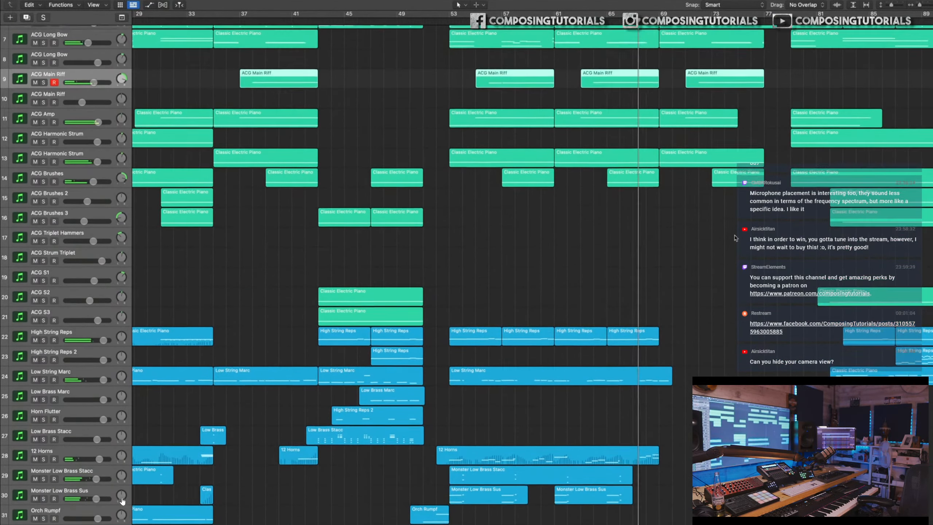
pyautogui.scroll(1, 122, 502)
pyautogui.hscroll(5, 122, 501)
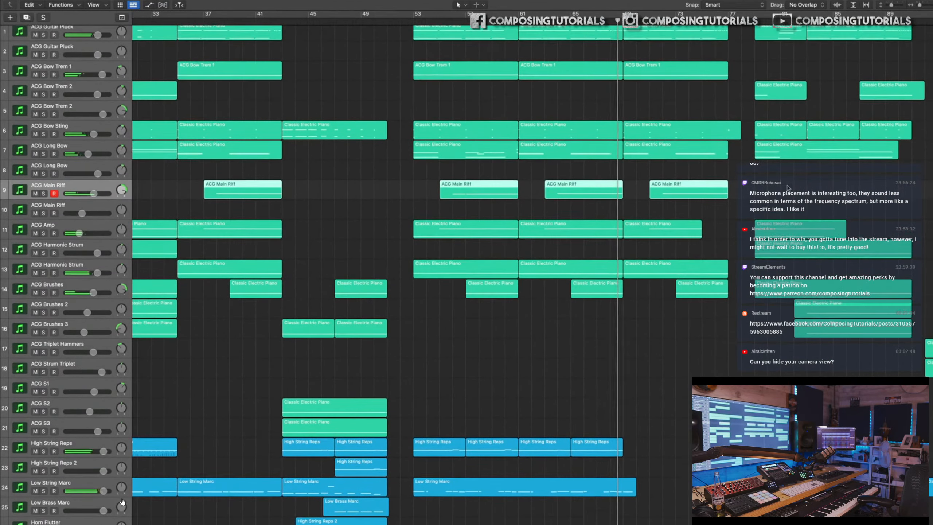
pyautogui.hscroll(10, 122, 502)
pyautogui.scroll(1, 123, 501)
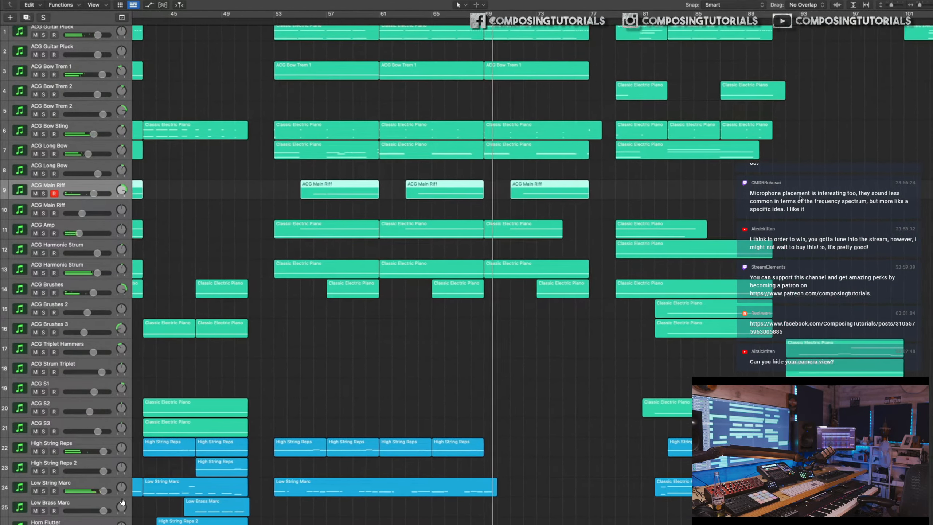
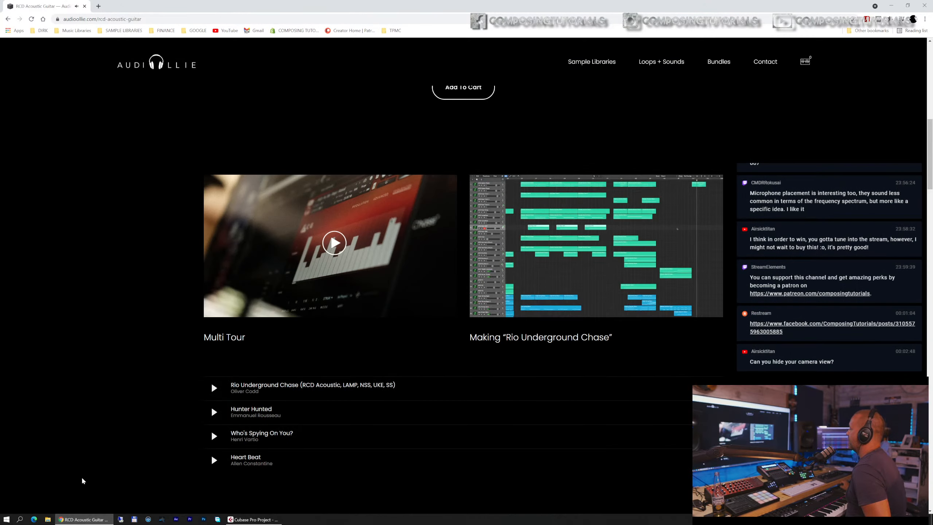
# - Pause the "Rio Underground Chase" video and move the browser window away to reveal the Cubase project
pyautogui.moveTo(526, 306)
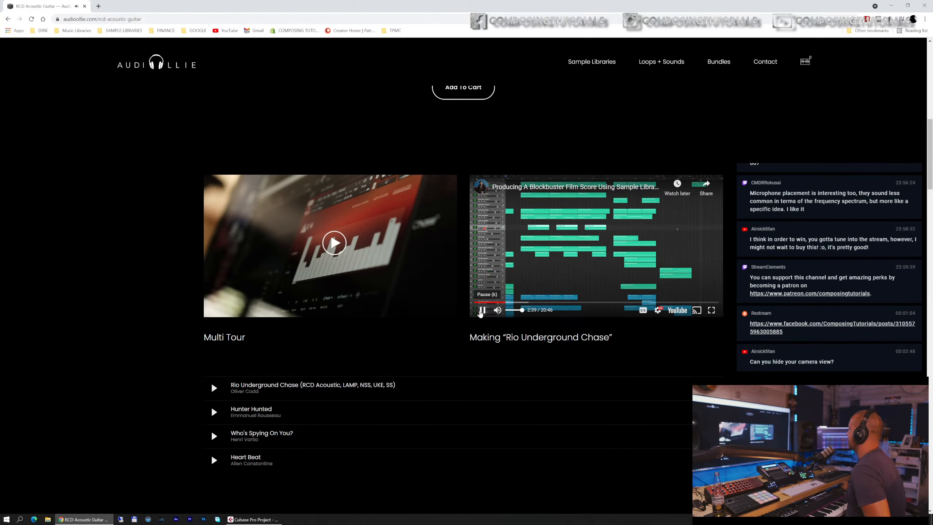
pyautogui.click(482, 310)
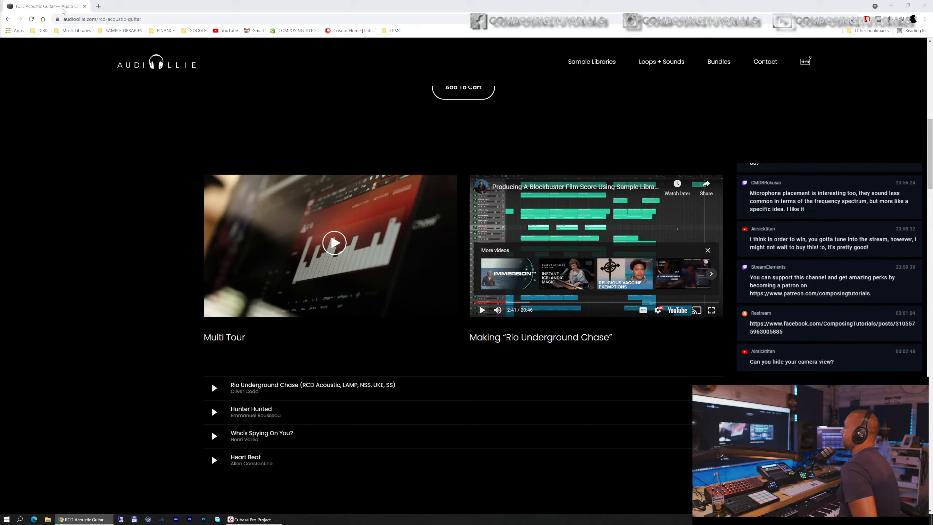
pyautogui.moveTo(62, 9); pyautogui.dragTo(0, 0)
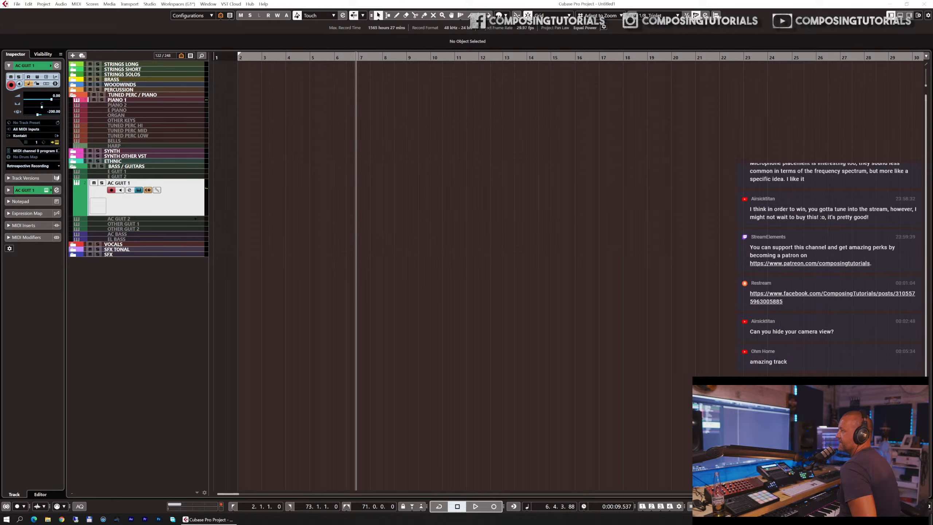
# - Open Kontakt on the AC GUIT 1 track and load the Forest Arp (125bpm) multi from the RCD Acoustic Guitar Multis, replacing the empty multi
pyautogui.click(159, 206)
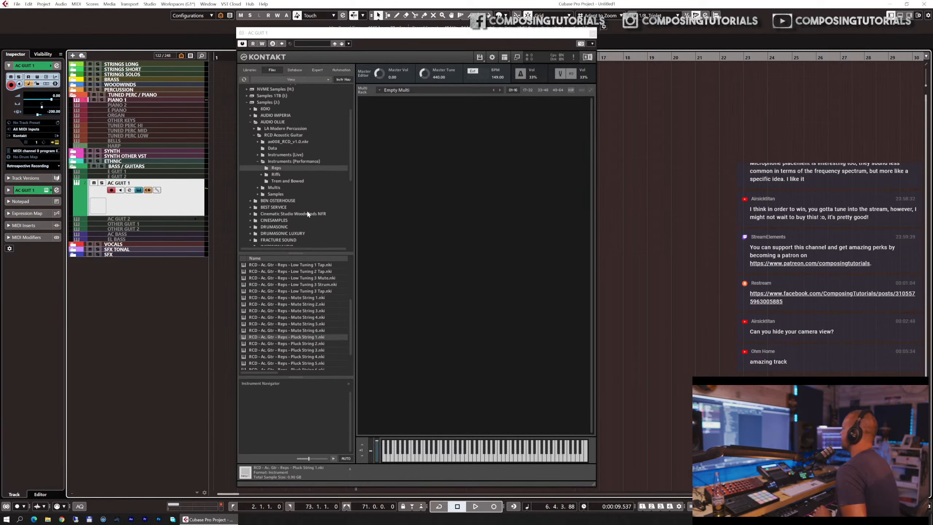
pyautogui.click(285, 187)
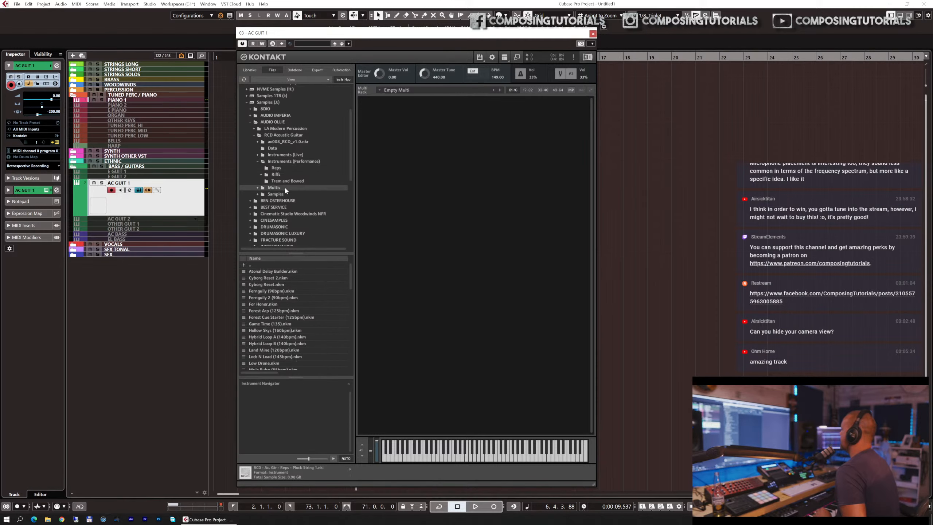
pyautogui.scroll(-3, 316, 281)
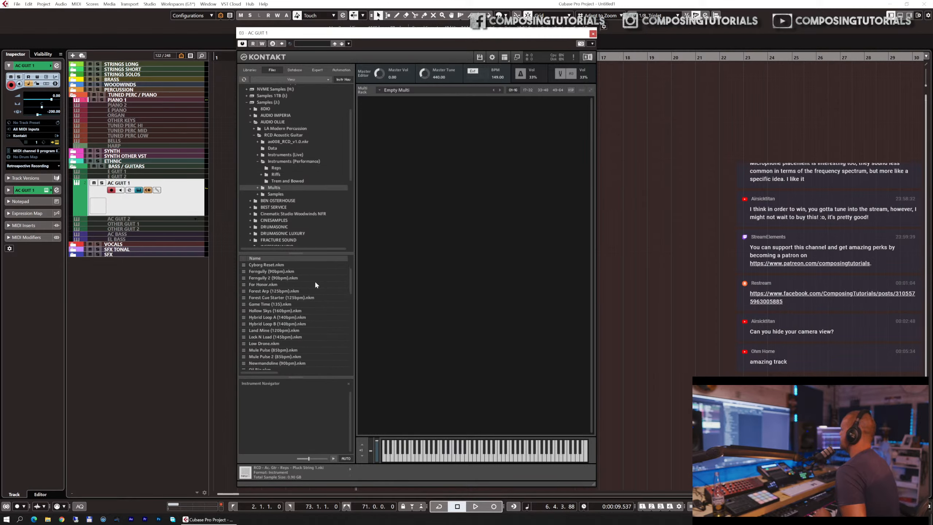
pyautogui.doubleClick(273, 291)
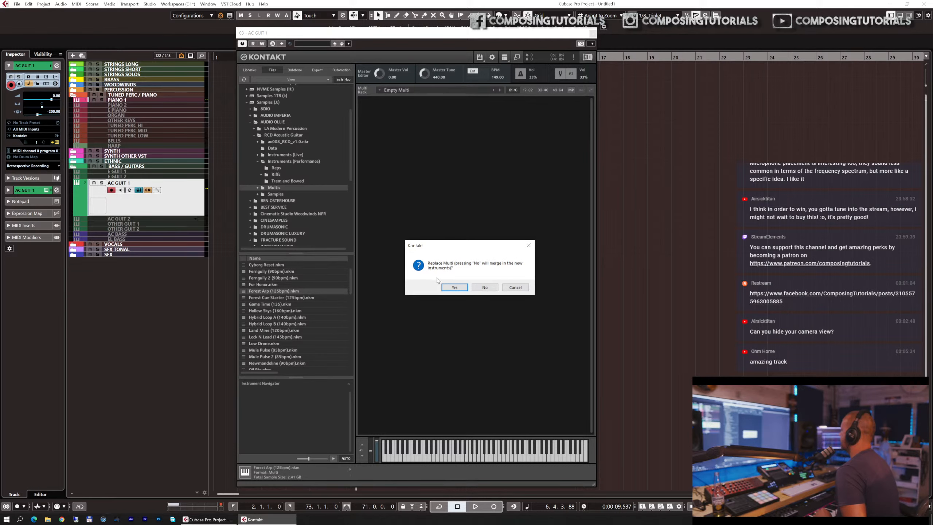
pyautogui.click(453, 287)
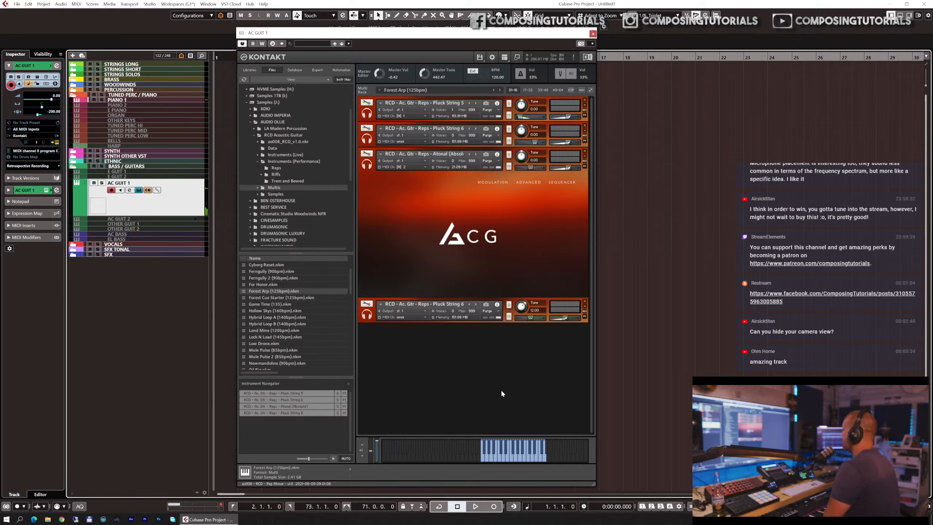
# - Replace the loaded multi with Hollow Skys (160bpm)
pyautogui.moveTo(294, 310)
pyautogui.mouseDown()
pyautogui.moveTo(419, 231)
pyautogui.moveTo(296, 312)
pyautogui.mouseUp()
pyautogui.doubleClick(296, 311)
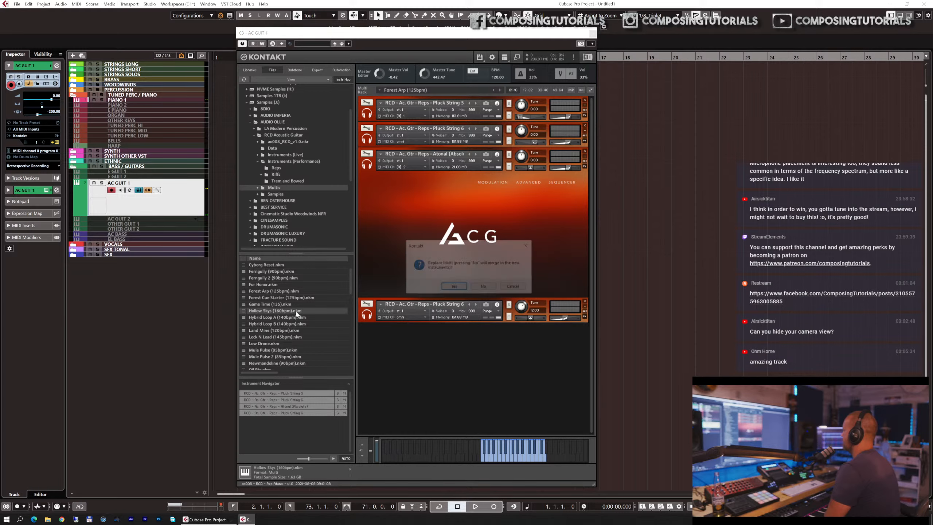
pyautogui.click(454, 286)
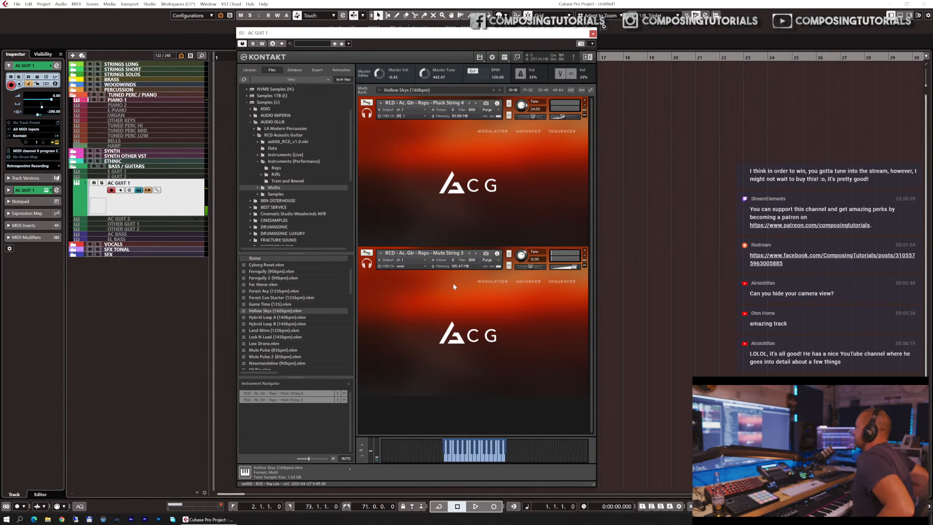
# - Close the Kontakt window and record a part on the AC GUIT 1 track starting at bar 2
pyautogui.press('Escape')
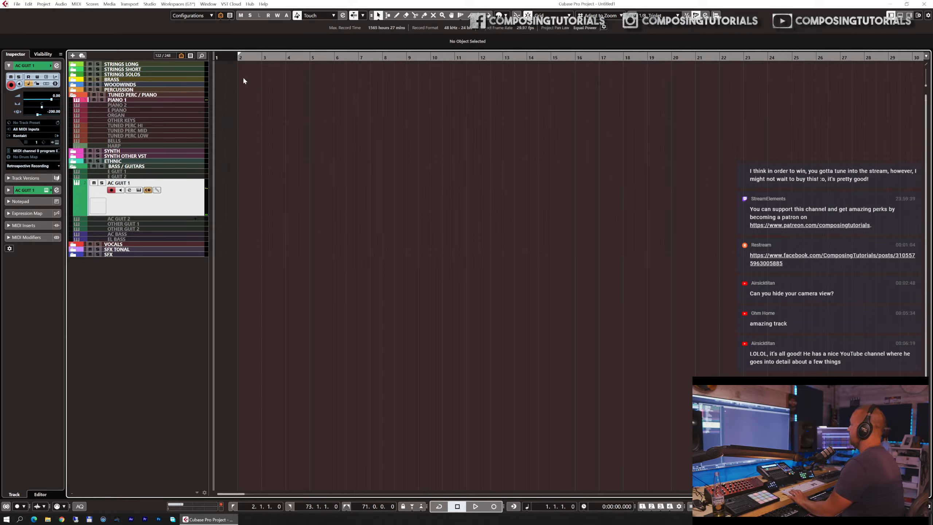
pyautogui.click(238, 58)
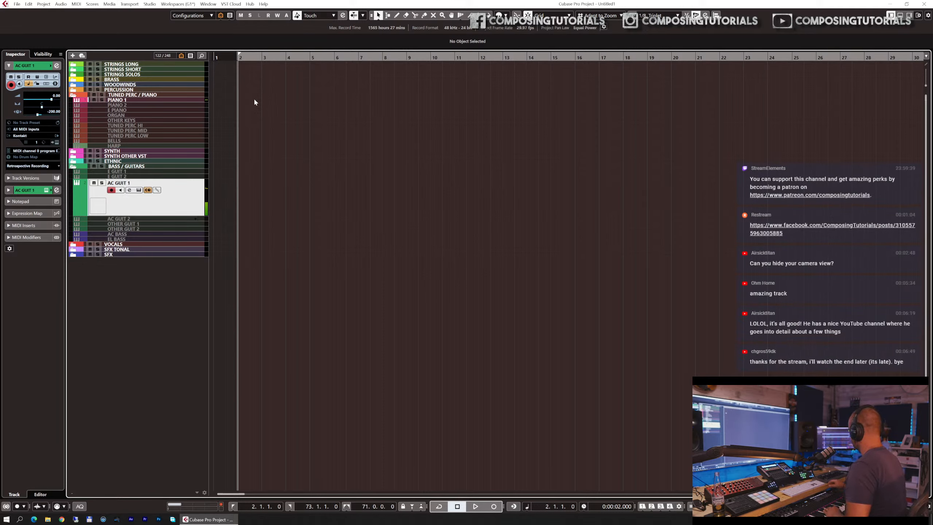
pyautogui.press('KP_Multiply')
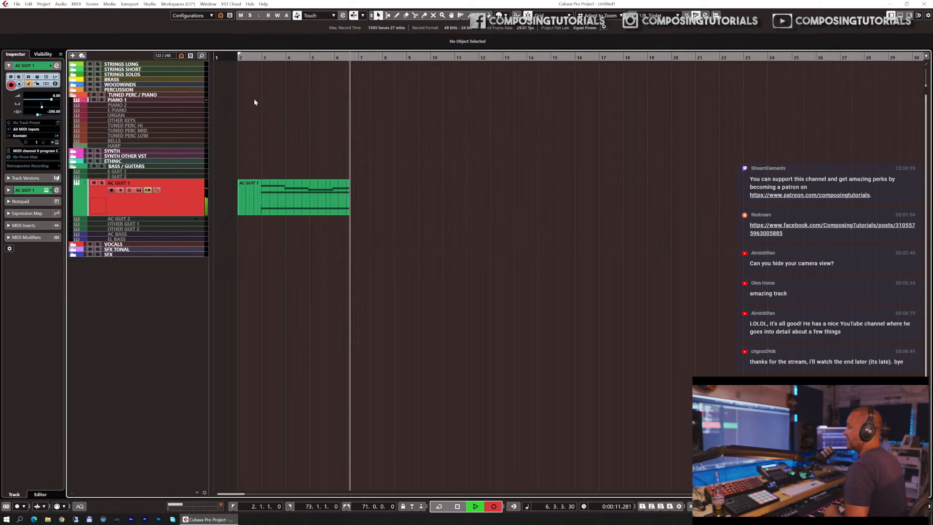
pyautogui.press('space')
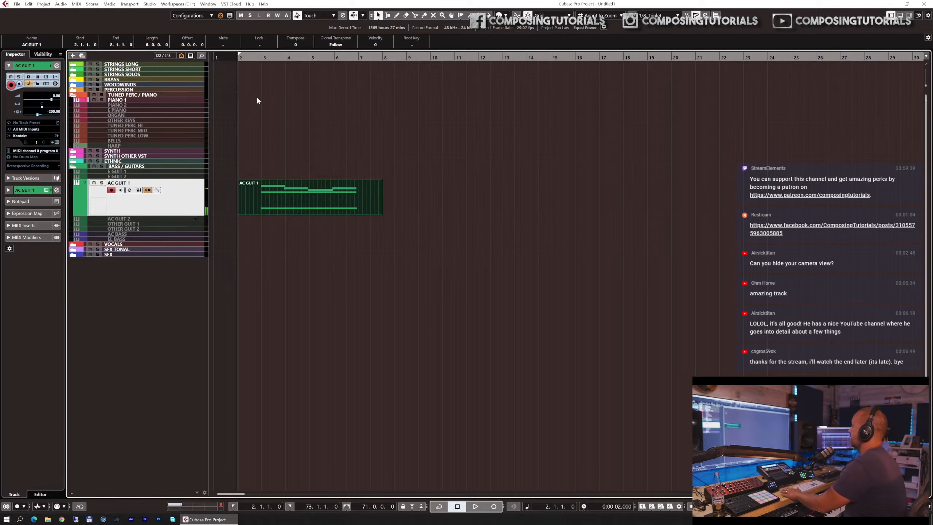
# - Open the recorded AC GUIT 1 part in the key editor and quantize its notes to 1/4
pyautogui.doubleClick(295, 195)
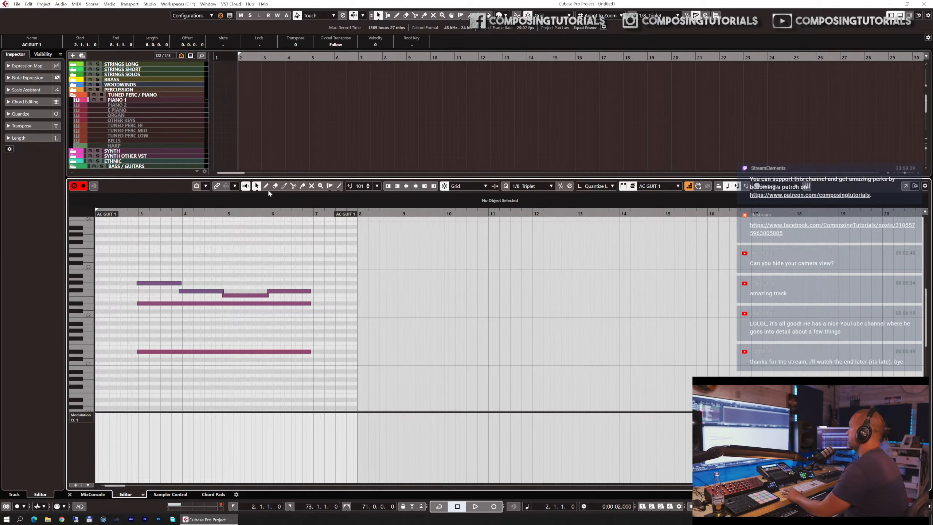
pyautogui.press('q')
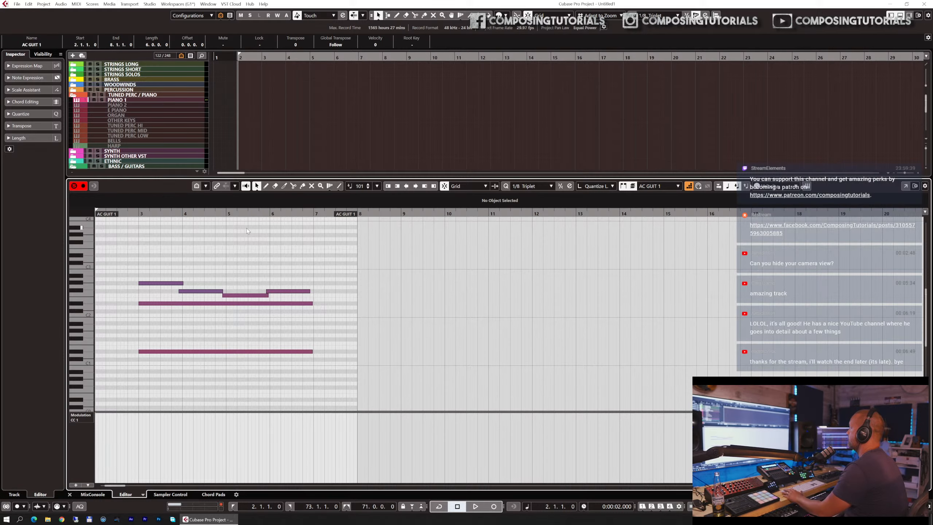
pyautogui.click(514, 187)
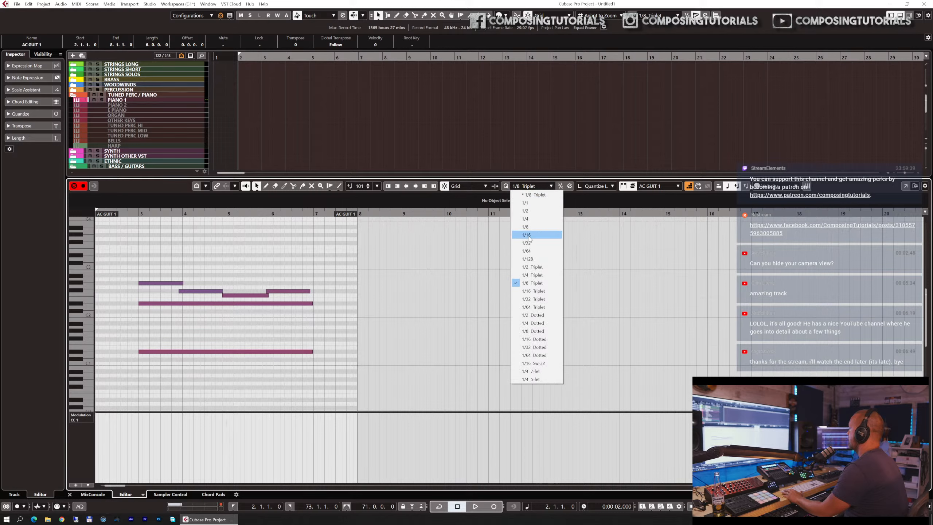
pyautogui.click(529, 219)
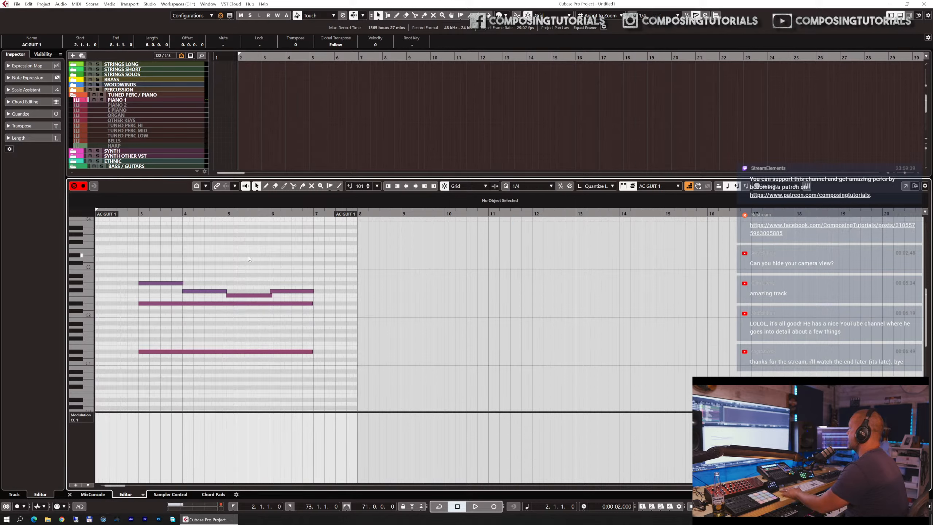
# - Trim the start of the AC GUIT 1 part to bar 3, close the editor and briefly play it from bar 2
pyautogui.moveTo(116, 214); pyautogui.dragTo(159, 214)
pyautogui.press('Return')
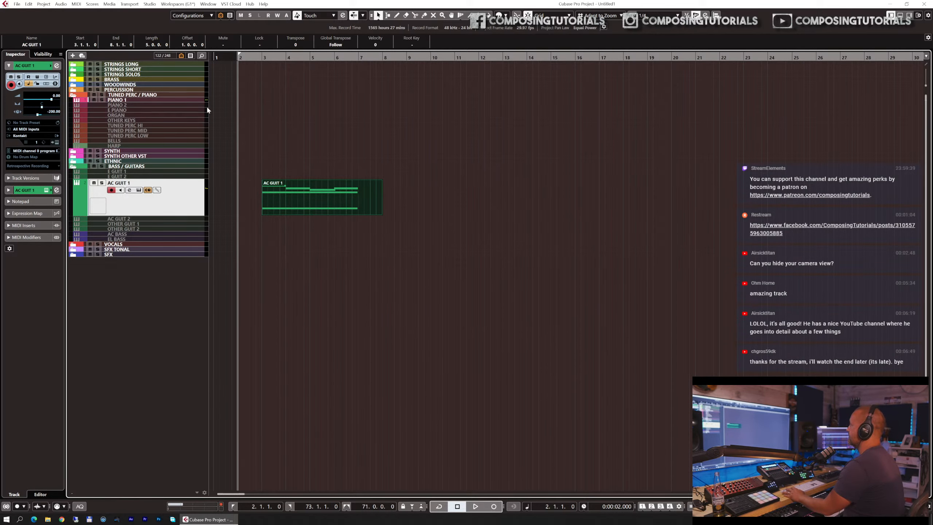
pyautogui.press('space')
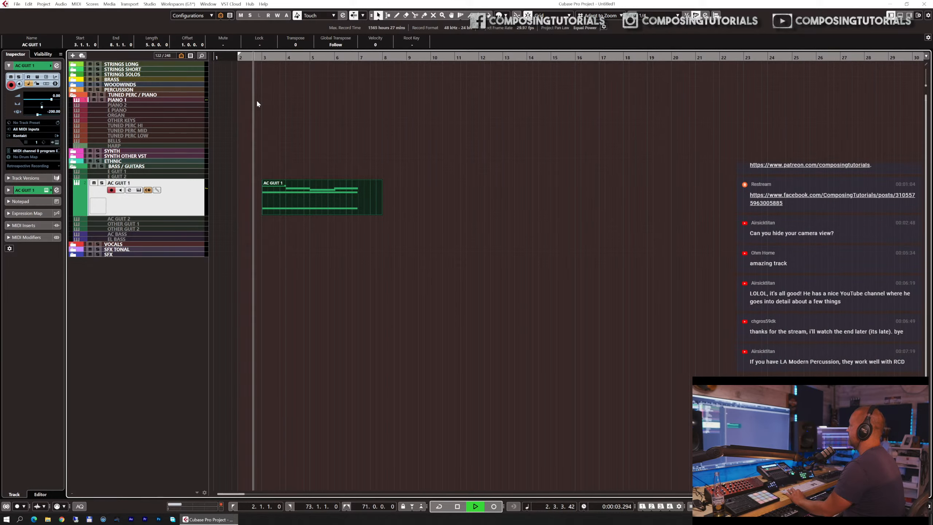
pyautogui.press('space')
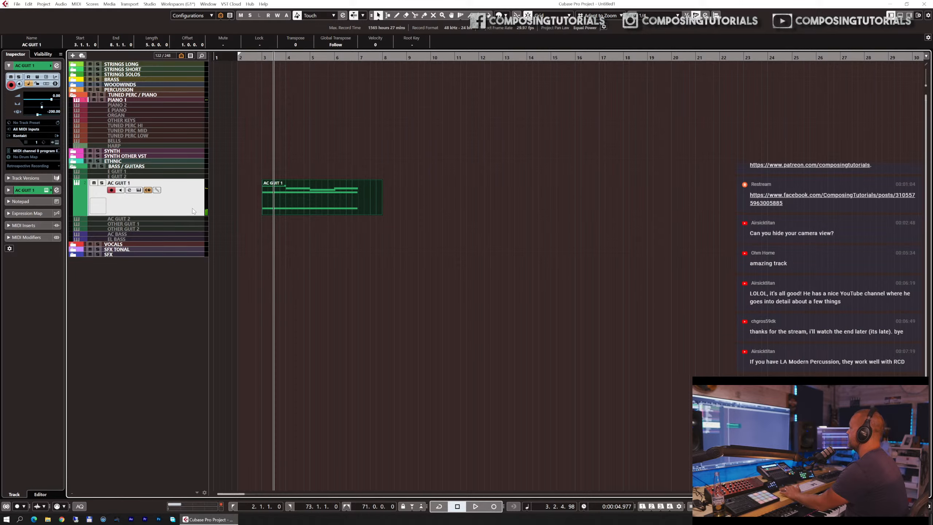
# - Inspect the Advanced settings of the Pluck String 4 and Mute String 3 instruments in Kontakt and close its window
pyautogui.press('F11')
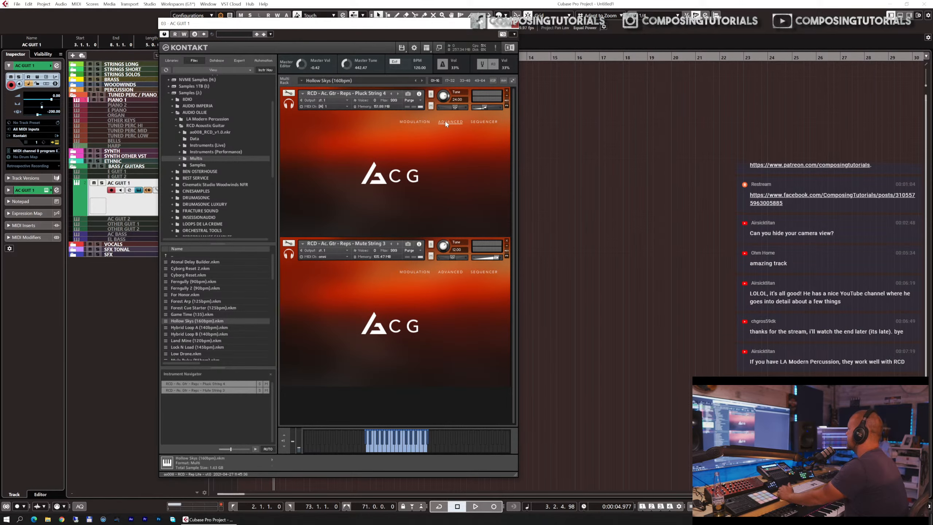
pyautogui.click(458, 122)
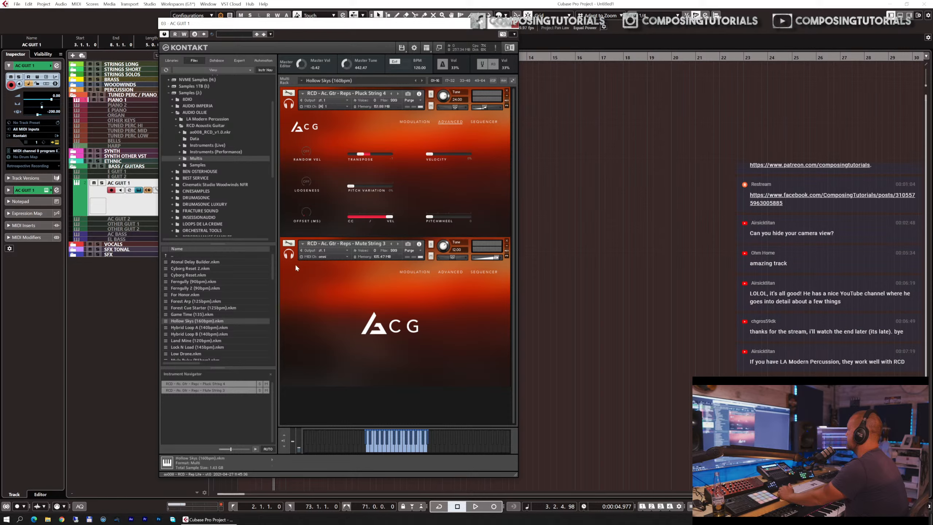
pyautogui.click(454, 272)
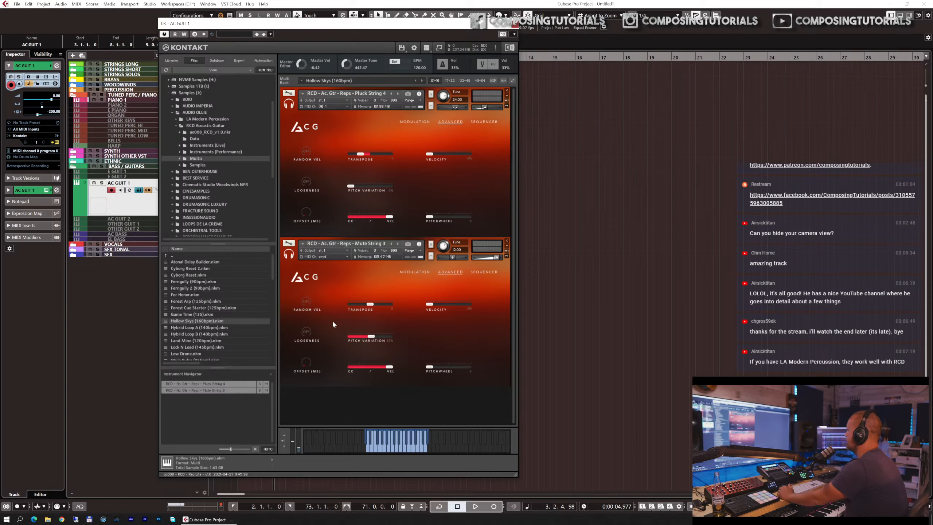
pyautogui.click(289, 109)
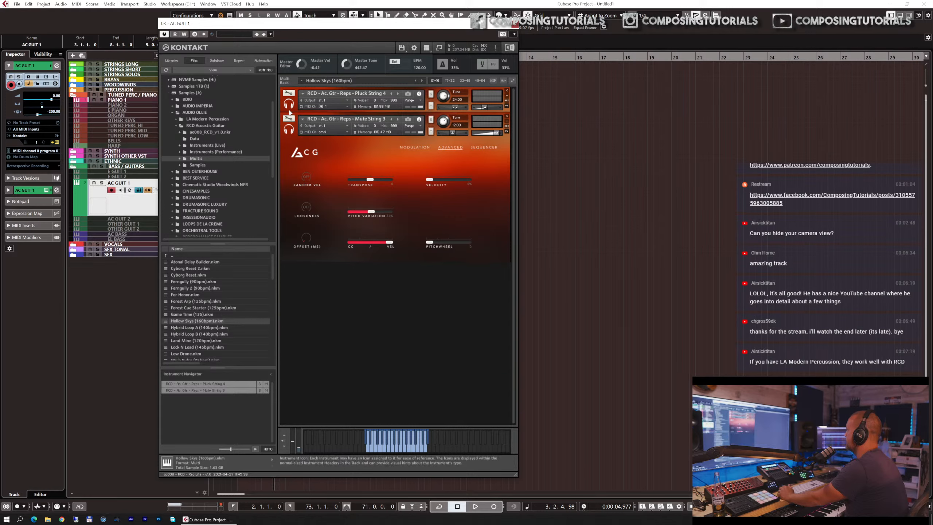
pyautogui.press('Return')
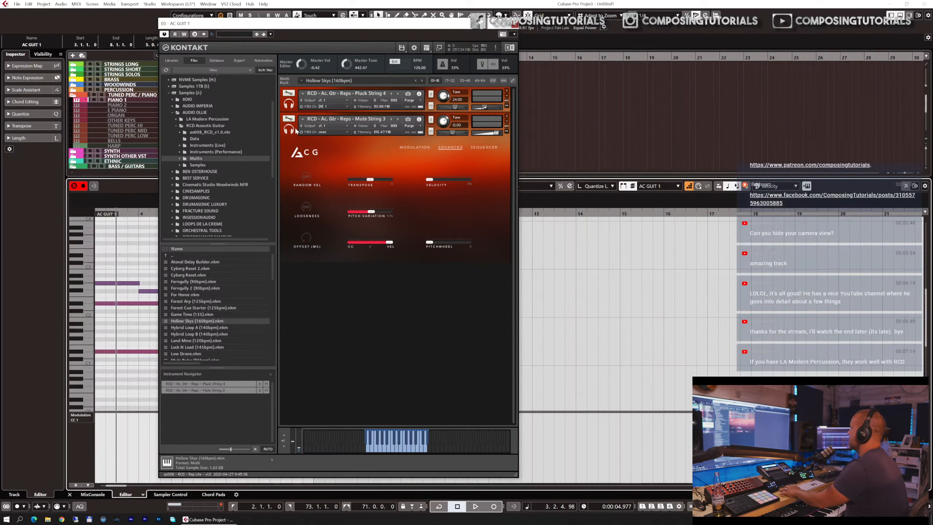
pyautogui.press('Return')
pyautogui.click(514, 25)
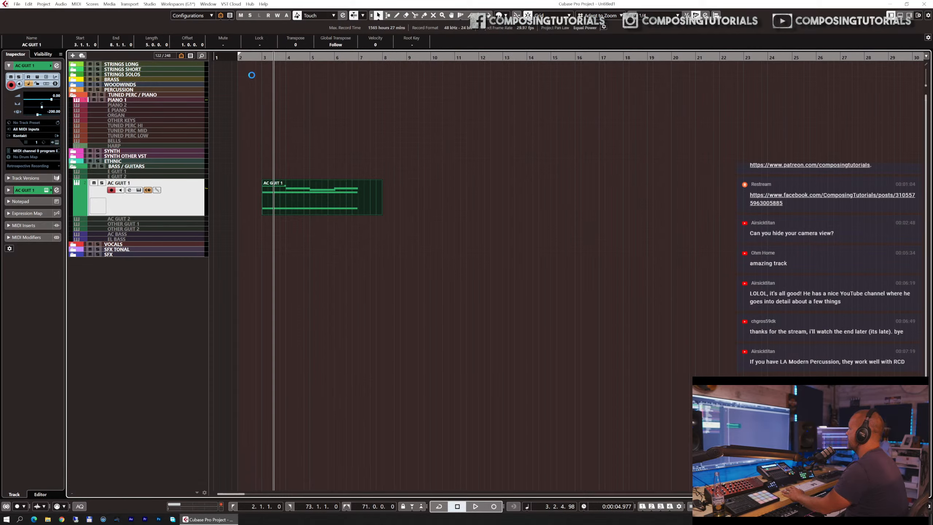
# - Play back the recorded AC GUIT 1 part to hear the note changes
pyautogui.press('space')
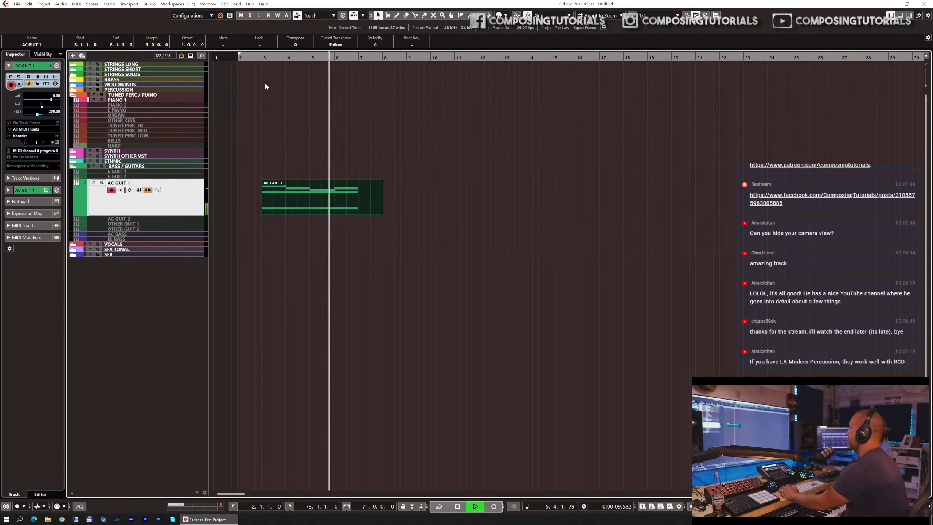
pyautogui.click(349, 195)
pyautogui.press('space')
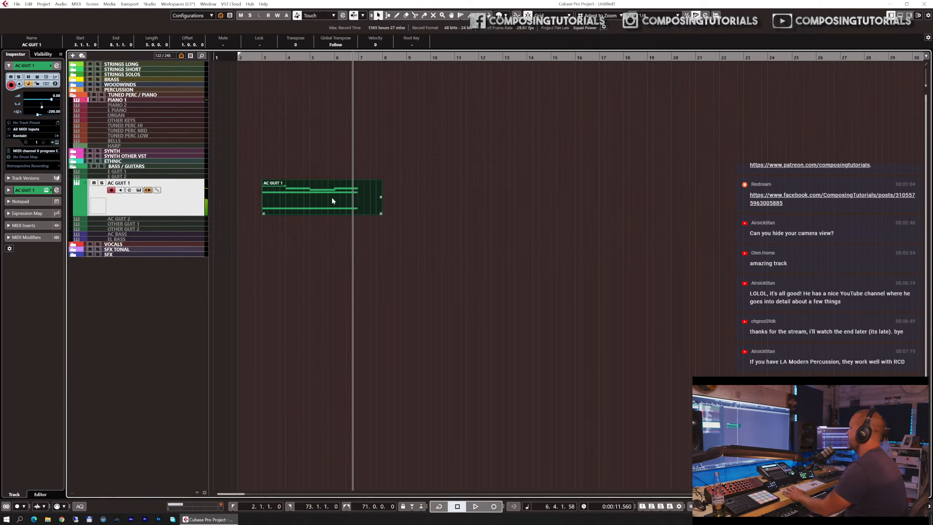
# - Using a 1/16 quantize value, shift the last three melody notes one sixteenth earlier and shorten the first melody note to meet them
pyautogui.doubleClick(322, 194)
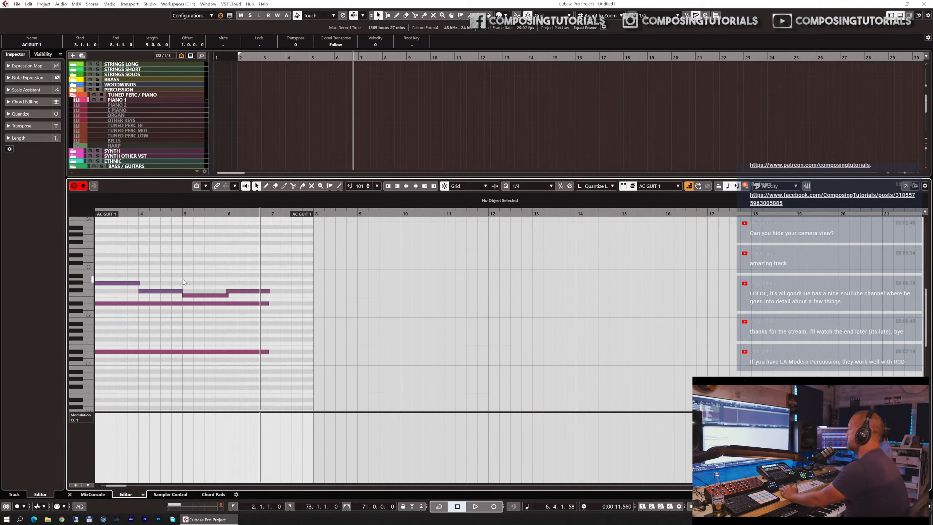
pyautogui.click(516, 186)
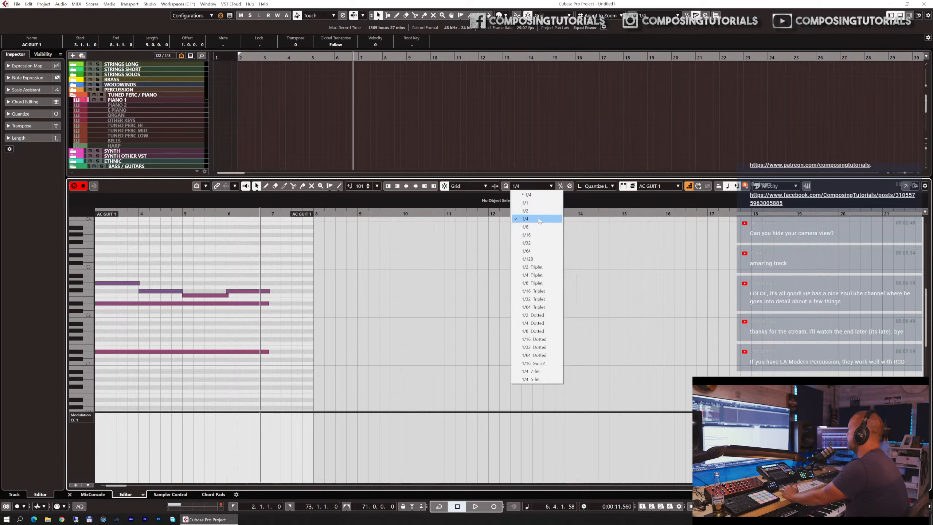
pyautogui.click(533, 234)
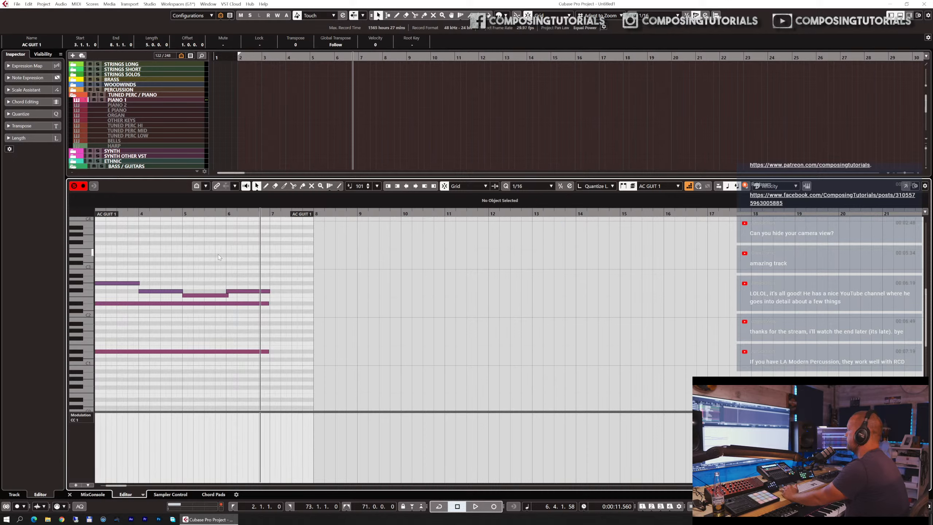
pyautogui.moveTo(170, 269); pyautogui.dragTo(261, 299)
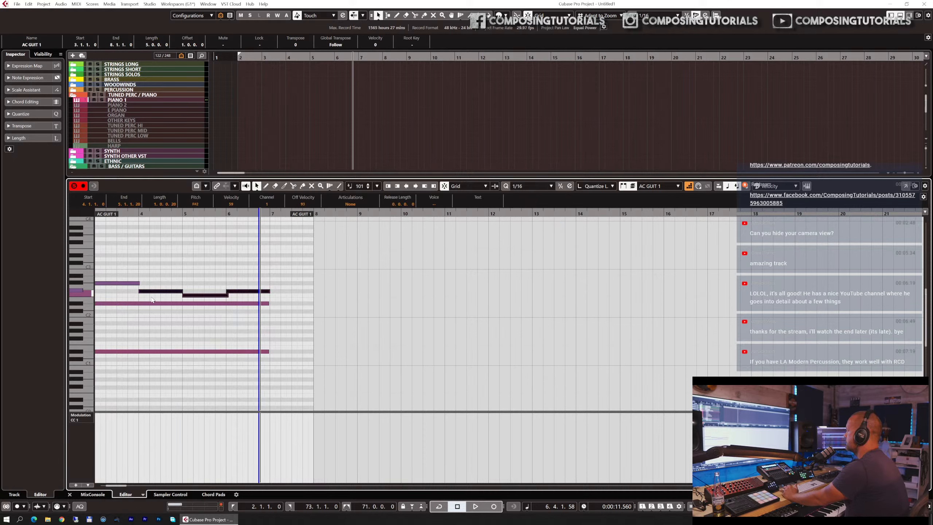
pyautogui.moveTo(144, 293); pyautogui.dragTo(135, 283)
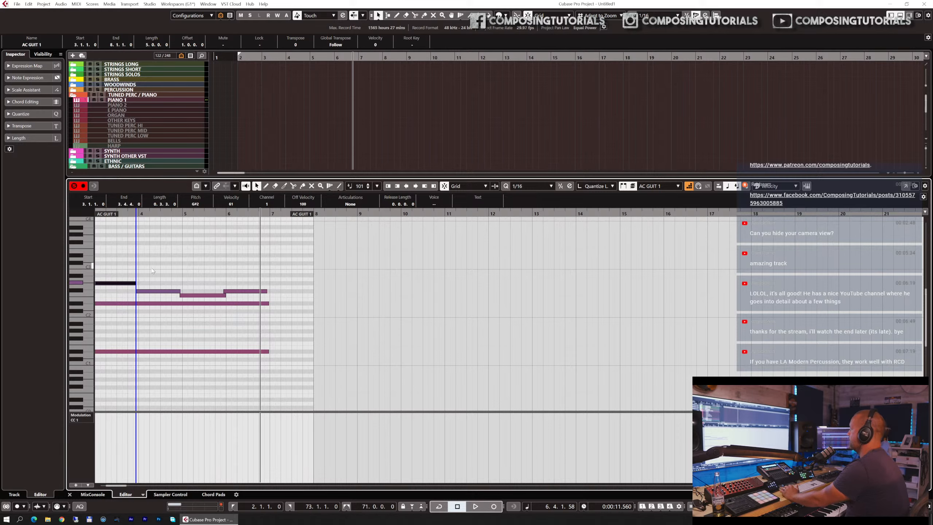
# - Play the edited part from just before bar 3 and close the key editor
pyautogui.press('g')
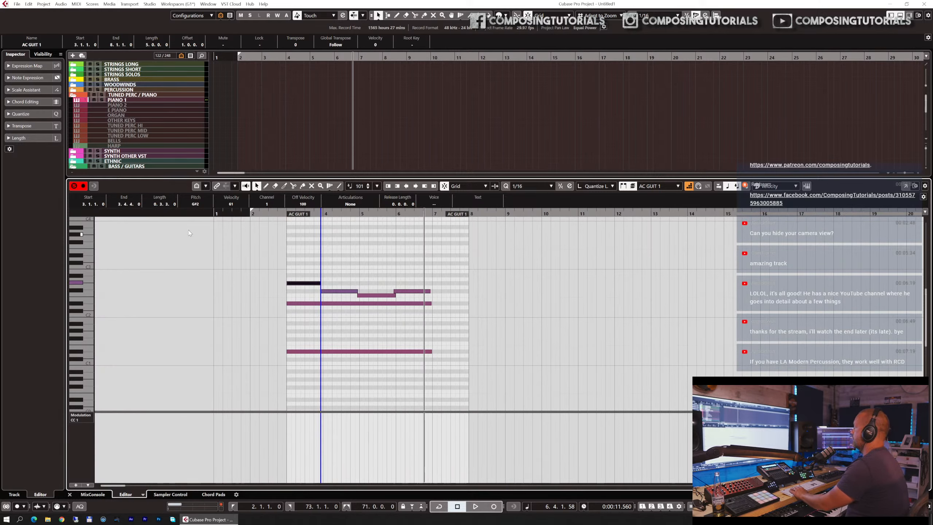
pyautogui.click(279, 213)
pyautogui.press('space')
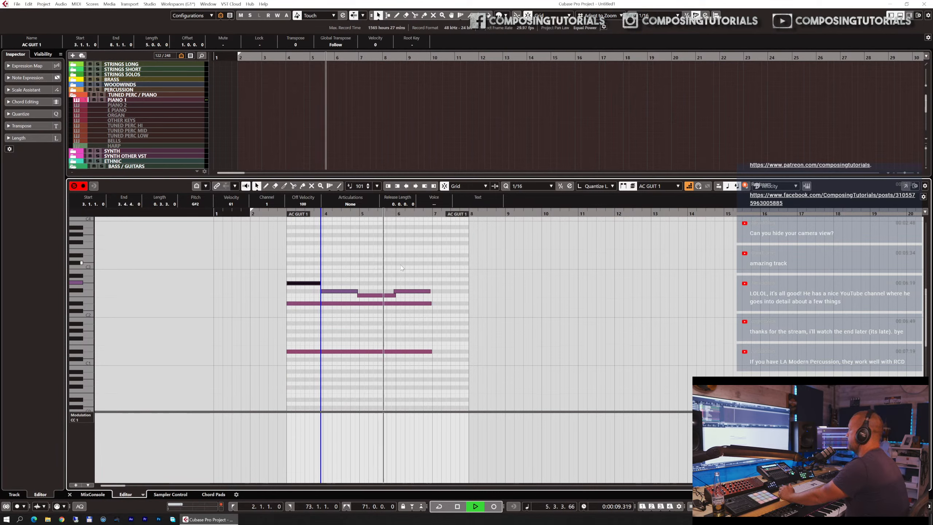
pyautogui.press('space')
pyautogui.press('Return')
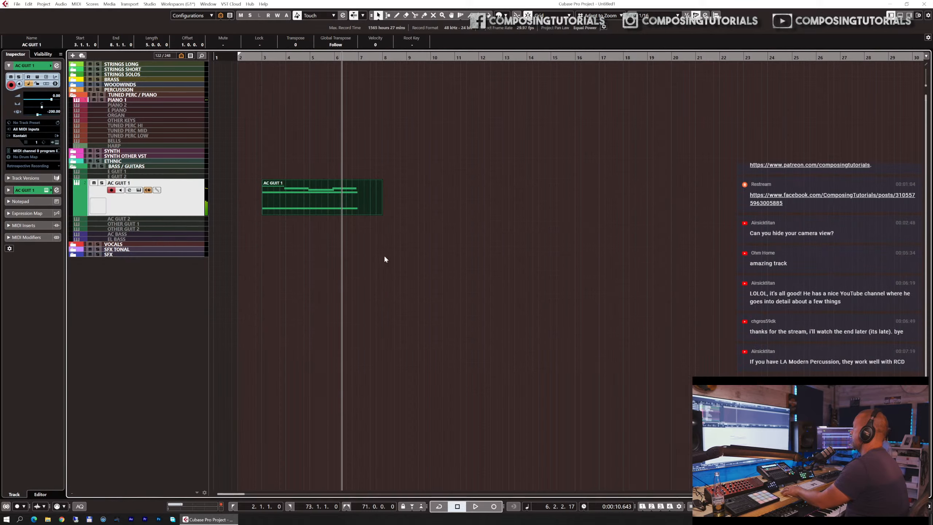
# - Reopen Kontakt on the AC GUIT 1 track and replace the loaded multi with Land Mine (120bpm)
pyautogui.press('e')
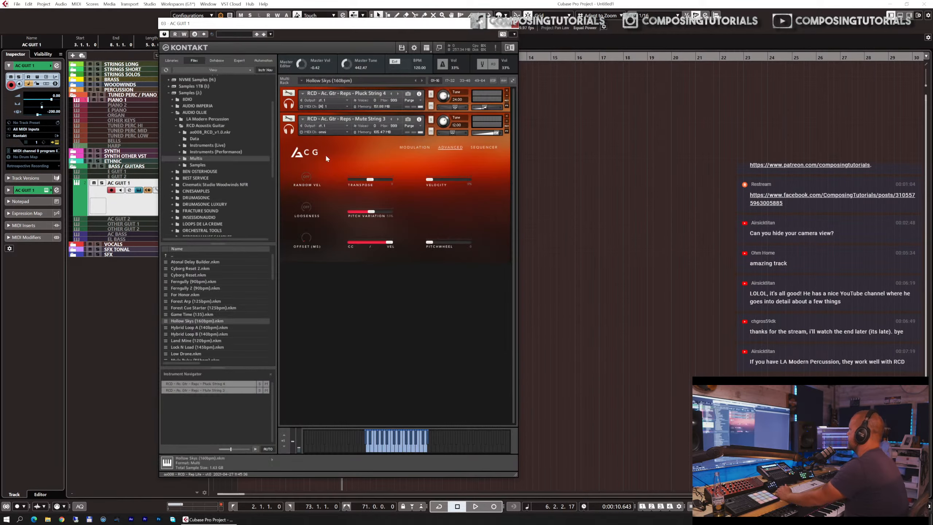
pyautogui.doubleClick(204, 341)
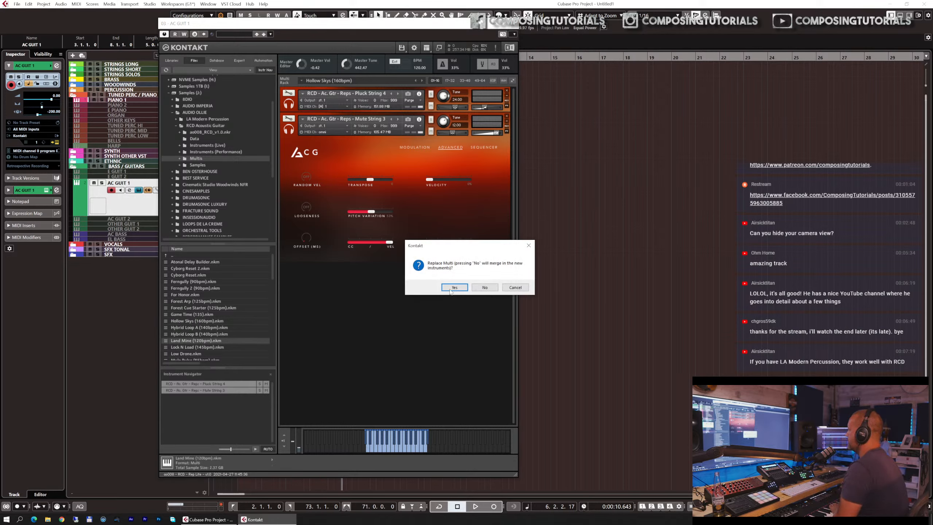
pyautogui.click(451, 290)
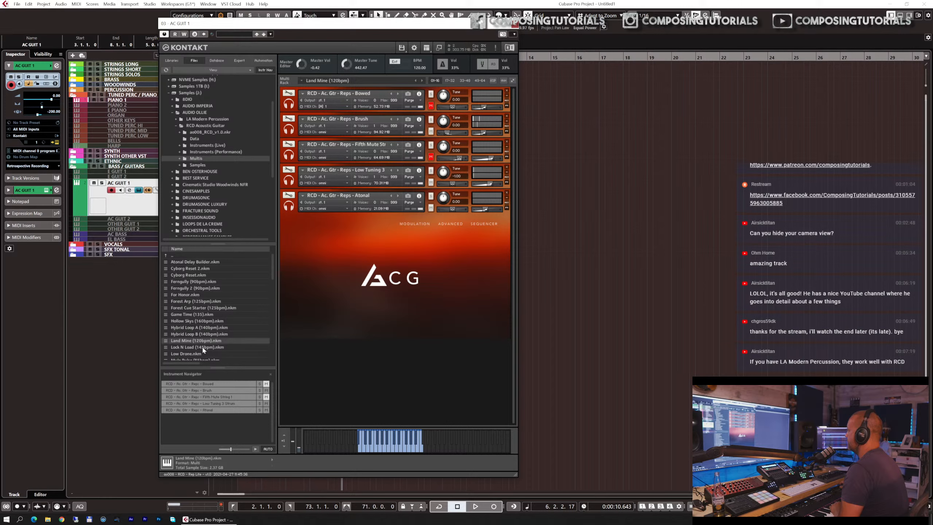
# - Replace the loaded multi with Ferngully (90bpm)
pyautogui.scroll(-2, 203, 349)
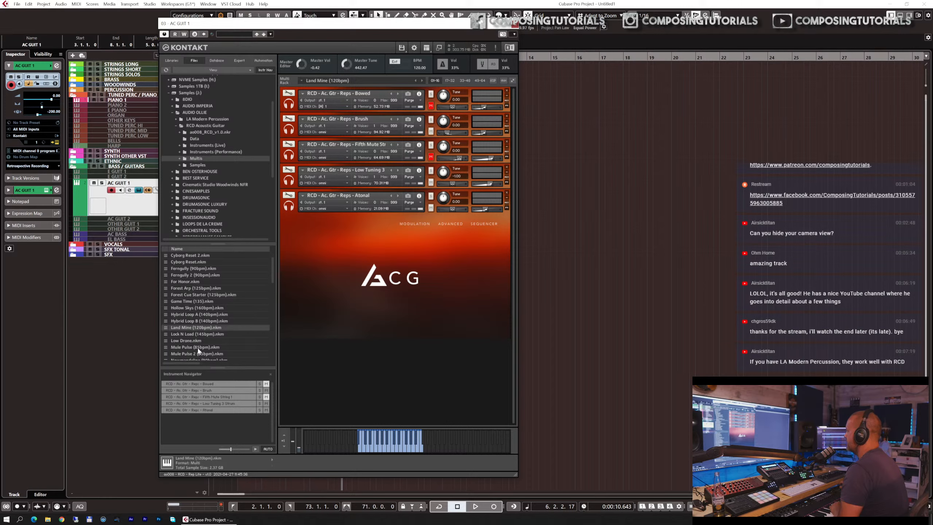
pyautogui.scroll(2, 200, 344)
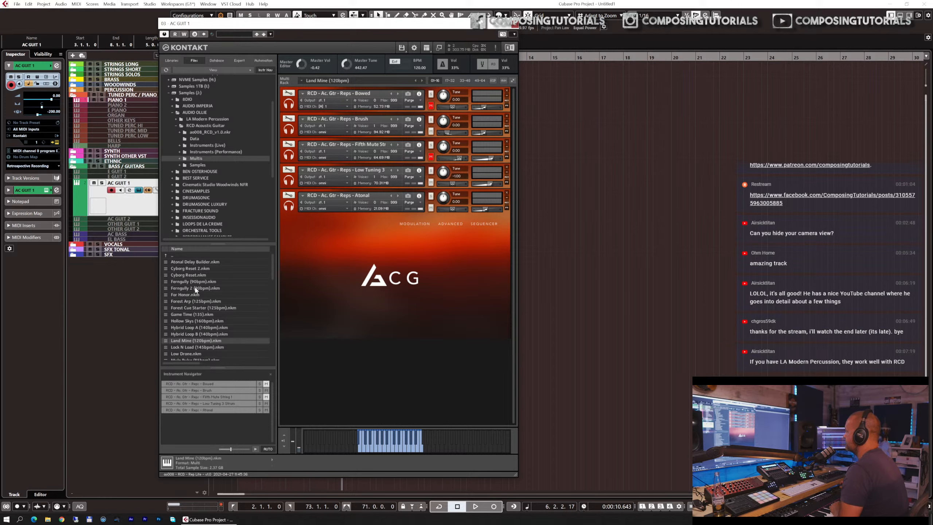
pyautogui.doubleClick(193, 282)
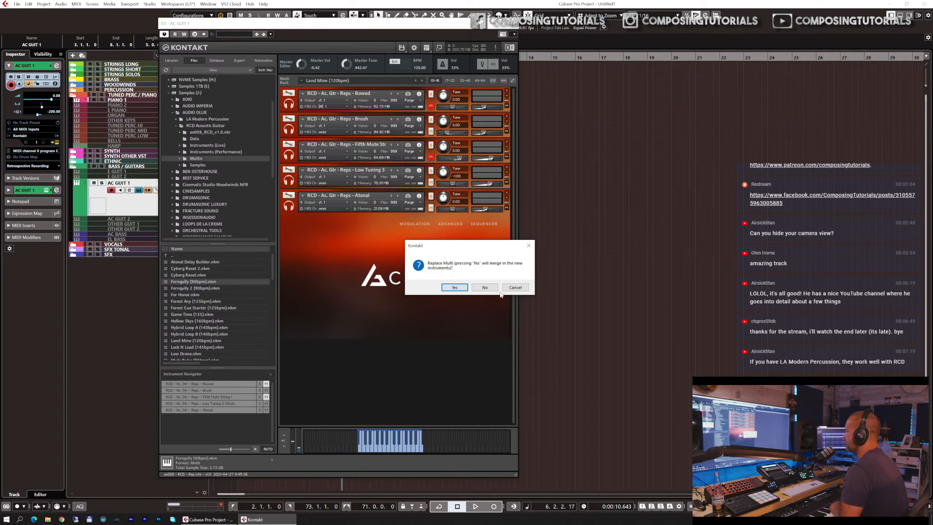
pyautogui.click(451, 291)
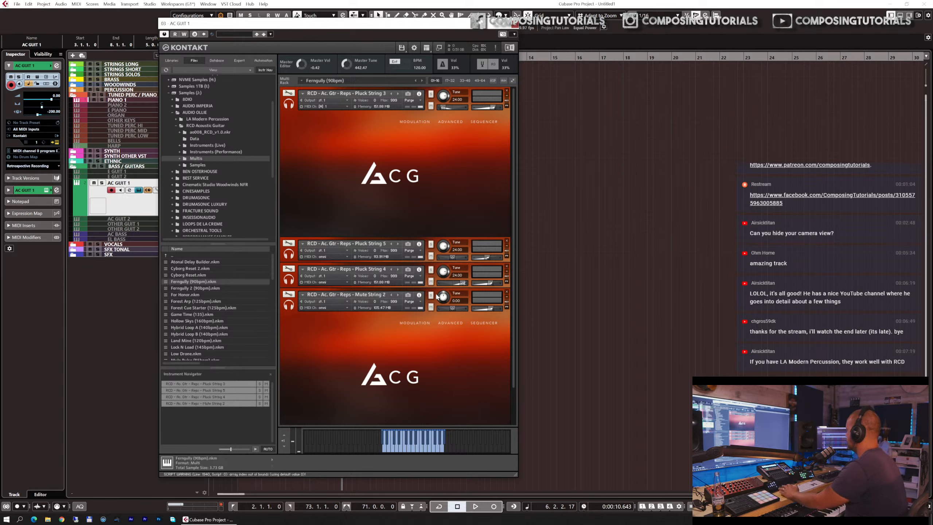
# - Set the project tempo to 100 BPM and play the part through the Ferngully multi
pyautogui.click(749, 507)
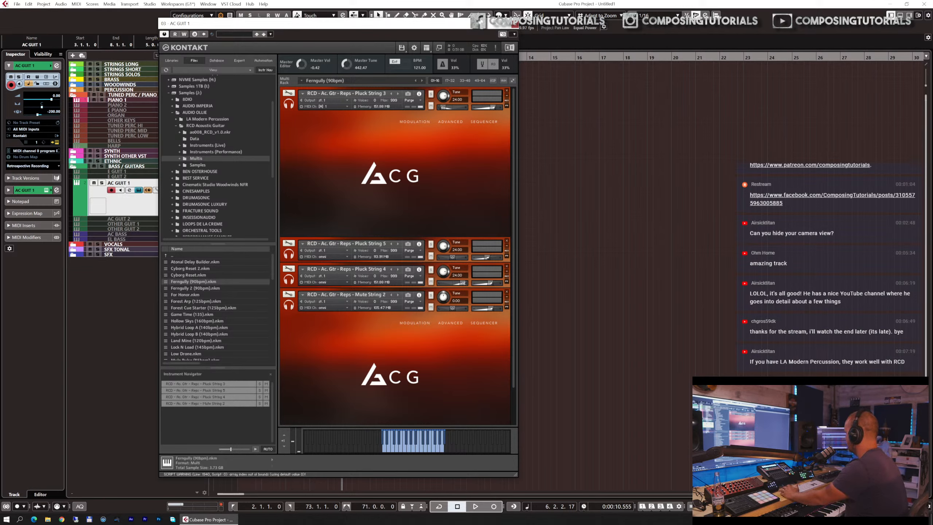
pyautogui.press('space')
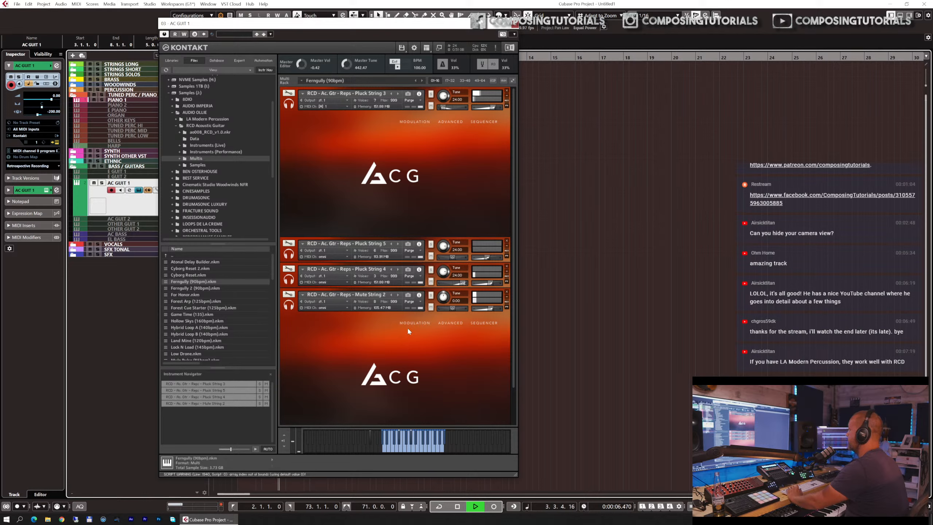
pyautogui.press('space')
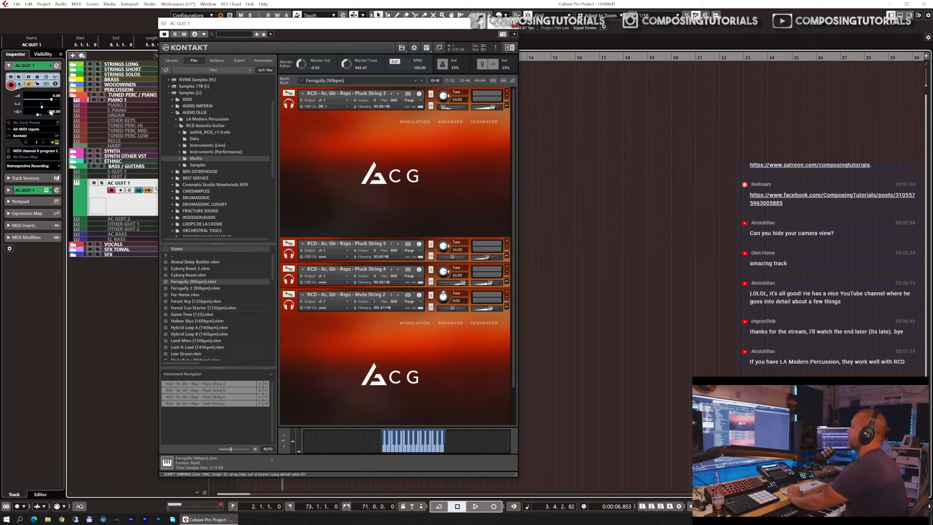
# - Set the AC GUIT 1 track delay to 0 ms and play the part again from bar 2
pyautogui.doubleClick(51, 113)
pyautogui.write('0')
pyautogui.press('Return')
pyautogui.press('KP_1')
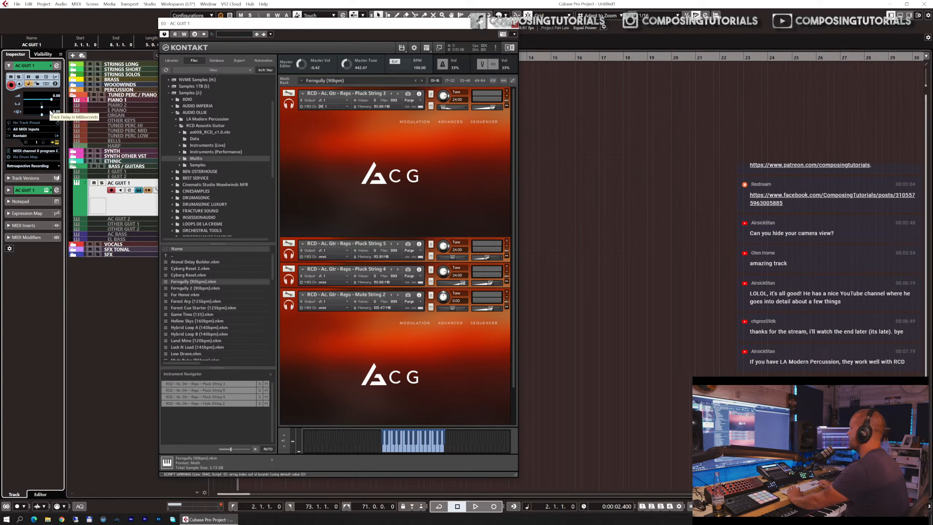
pyautogui.press('space')
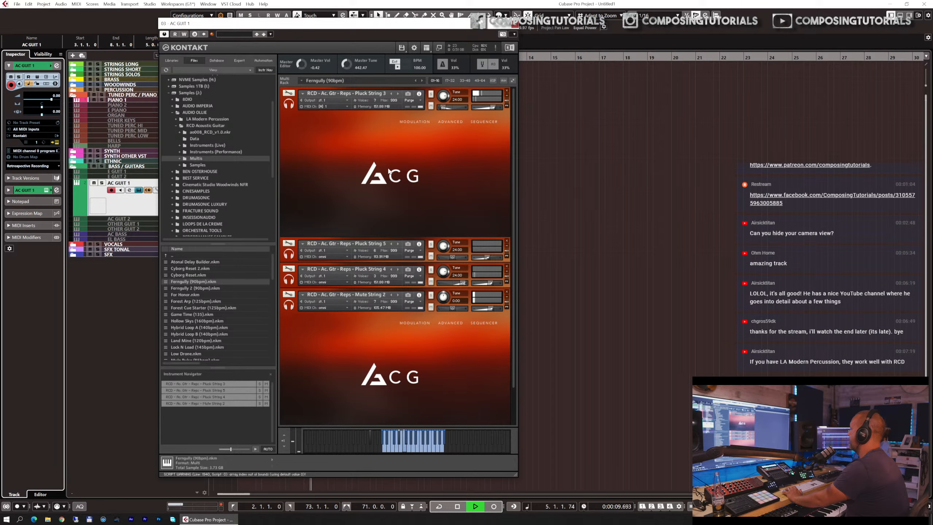
pyautogui.press('space')
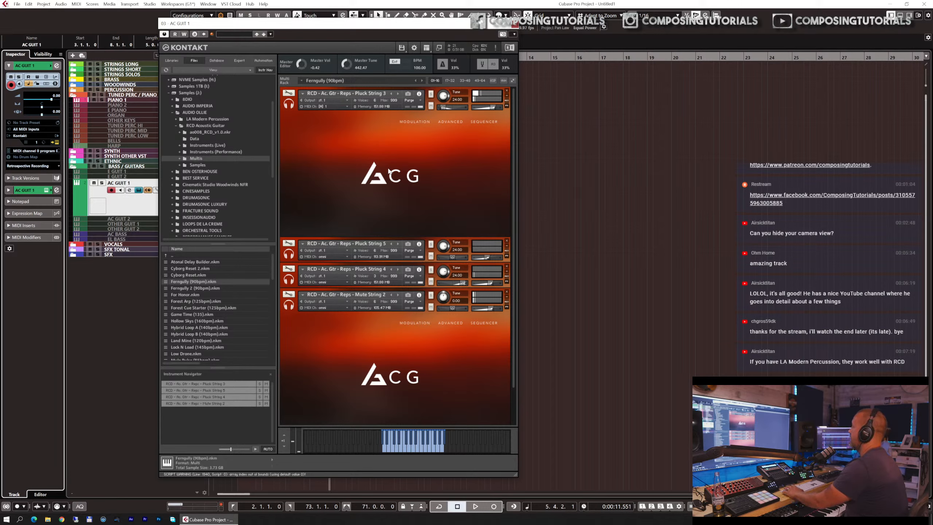
# - Close the Kontakt window and open the AC GUIT 1 part in the key editor
pyautogui.click(515, 25)
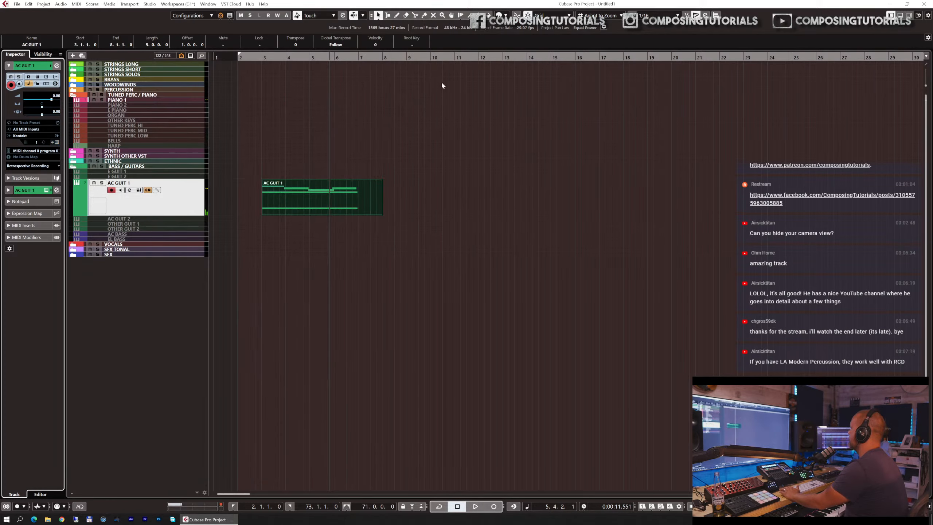
pyautogui.doubleClick(331, 192)
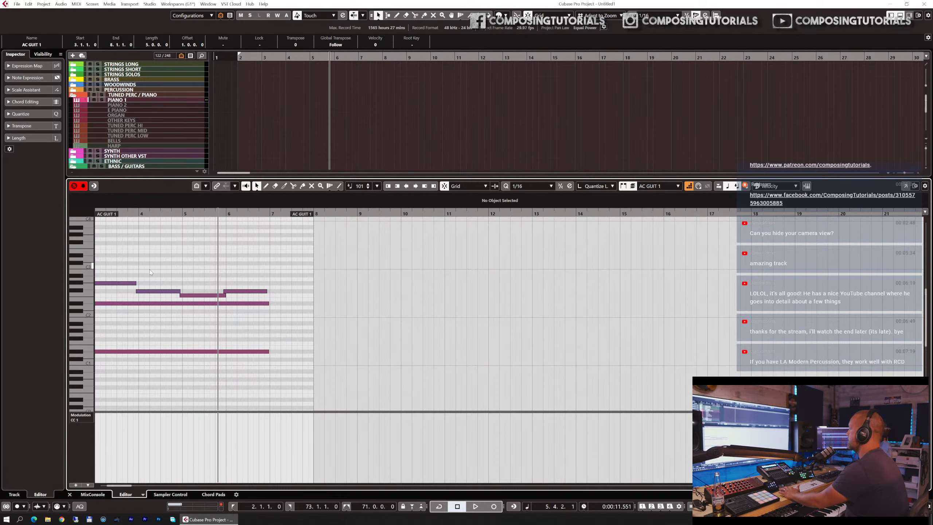
pyautogui.hotkey('ctrl', 'z')
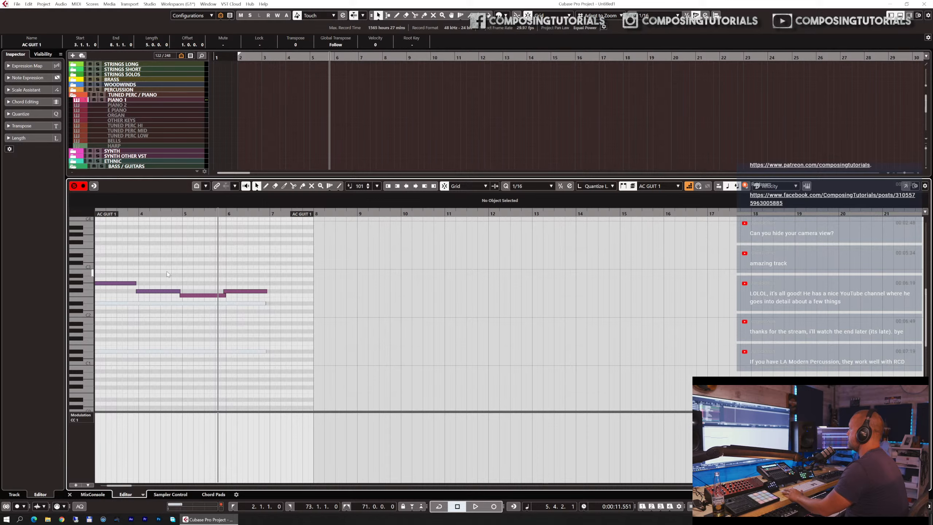
pyautogui.press('super')
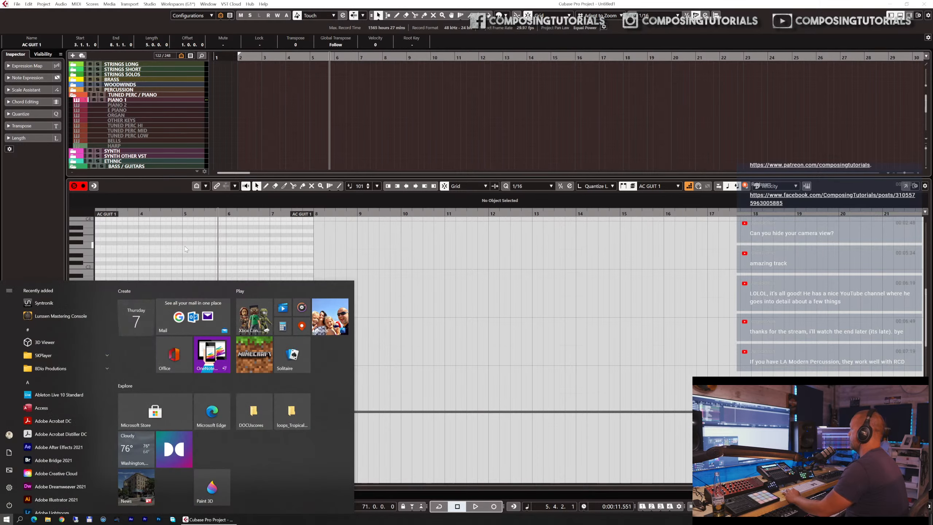
pyautogui.click(392, 243)
pyautogui.hotkey('ctrl', 'shift', 'z')
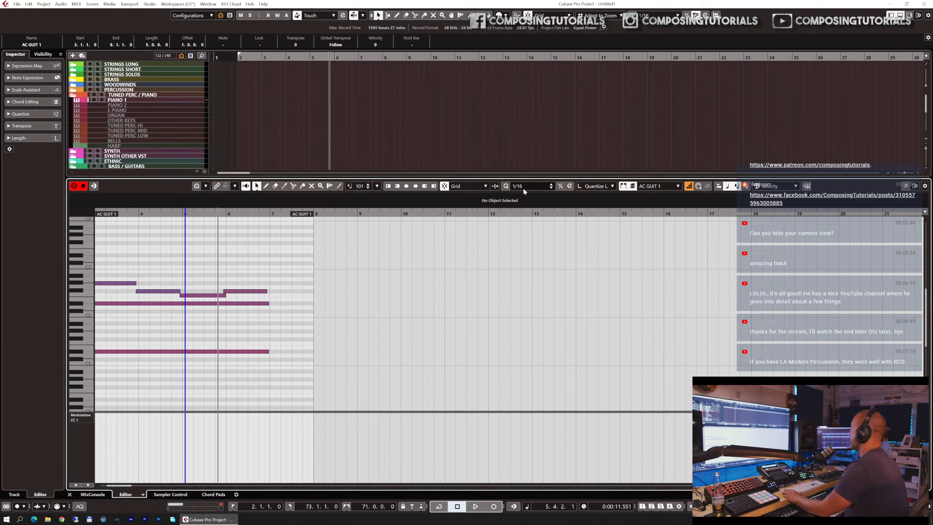
# - Quantize the notes to 1/4, extend the first melody note to bar 4, and close the key editor
pyautogui.click(524, 186)
pyautogui.click(525, 218)
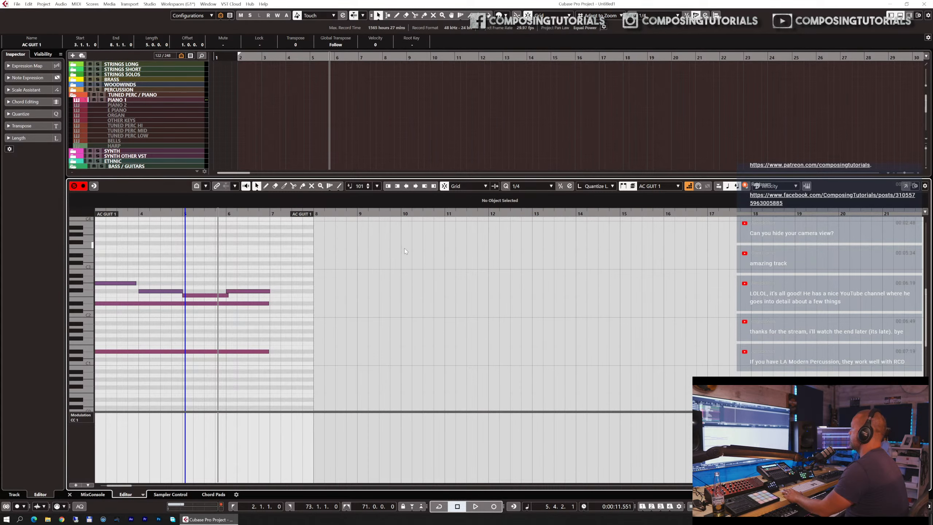
pyautogui.click(346, 257)
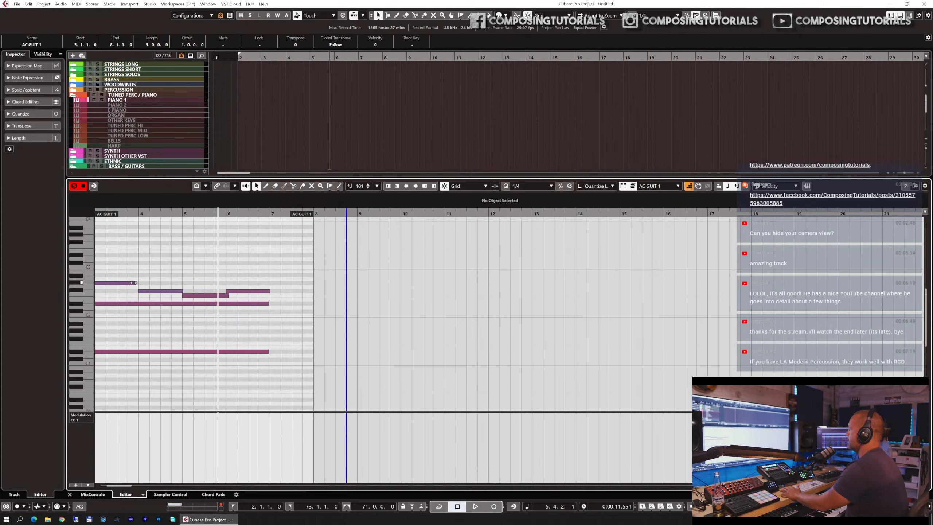
pyautogui.moveTo(134, 282); pyautogui.dragTo(140, 283)
pyautogui.press('Return')
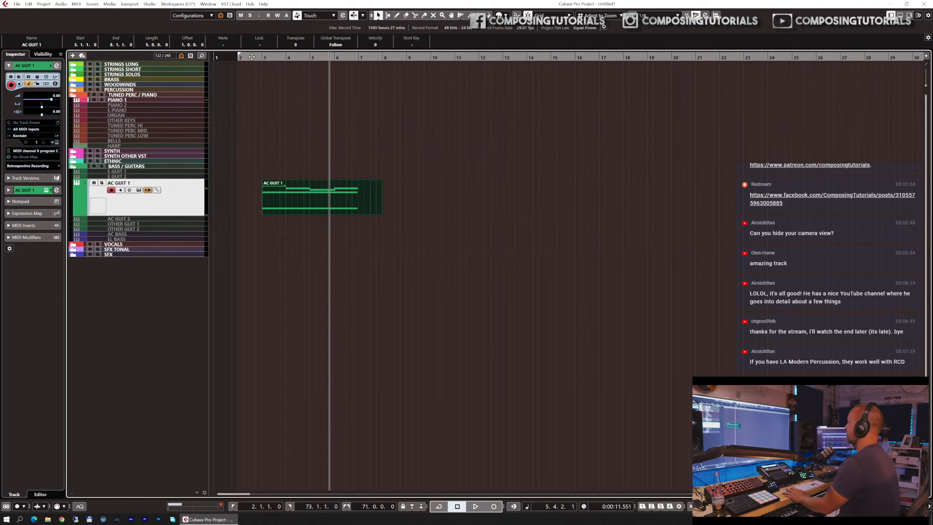
# - Play from bar 2, split the AC GUIT 1 part at bar 7 and delete the empty tail
pyautogui.click(240, 56)
pyautogui.press('space')
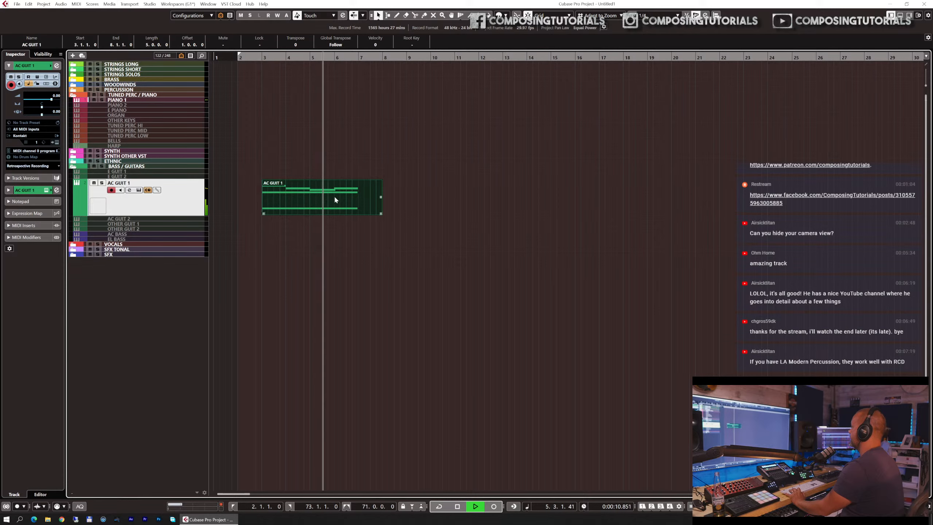
pyautogui.keyDown('alt'); pyautogui.click(363, 198); pyautogui.keyUp('alt')
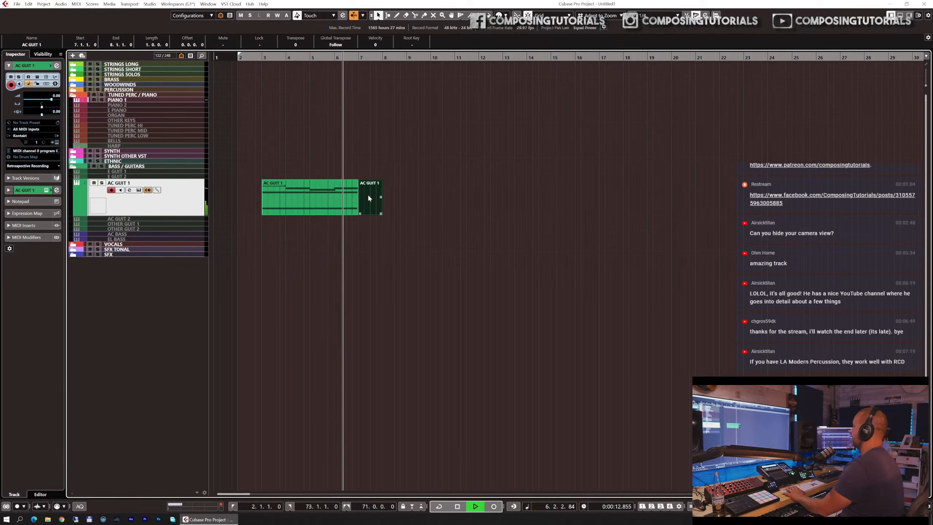
pyautogui.press('space')
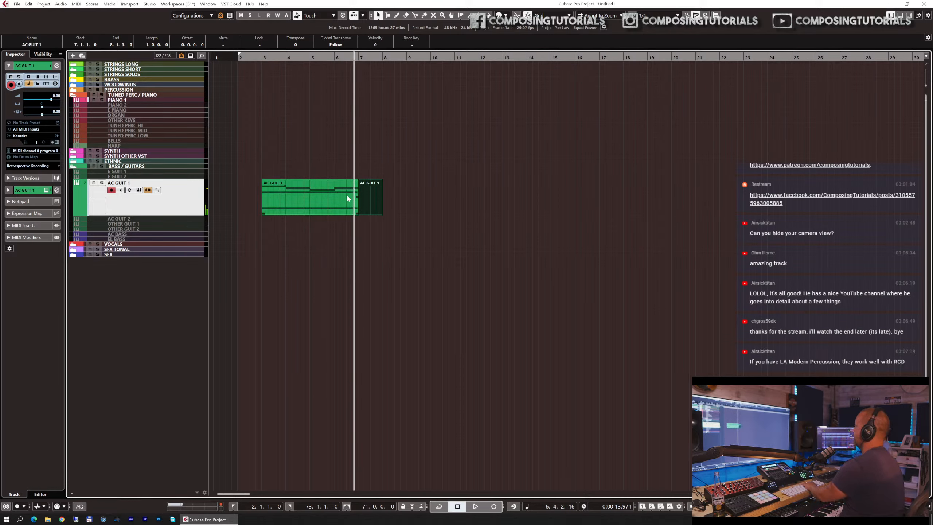
pyautogui.press('Delete')
# - Duplicate the four-bar part to bar 7 and split the copy's lowest note at bar 9 in the key editor
pyautogui.click(347, 196)
pyautogui.hotkey('ctrl', 'd')
pyautogui.doubleClick(370, 192)
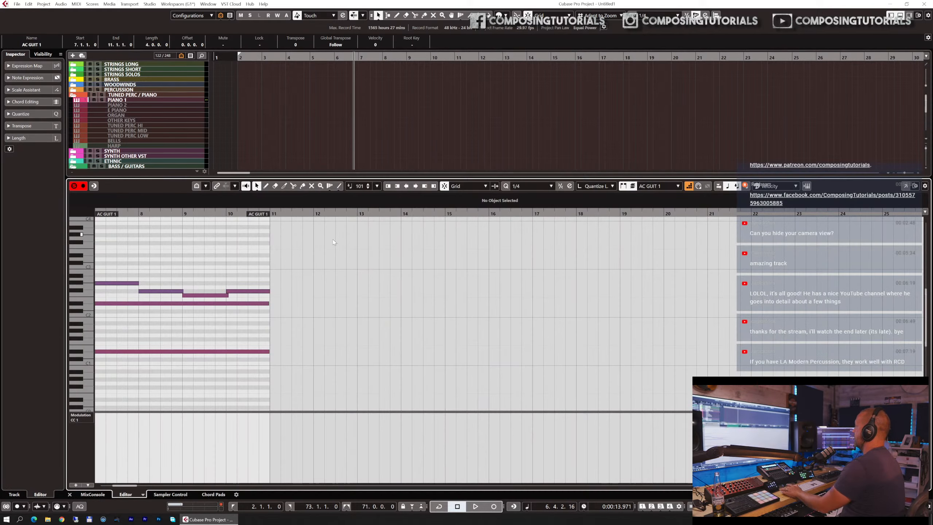
pyautogui.press('3')
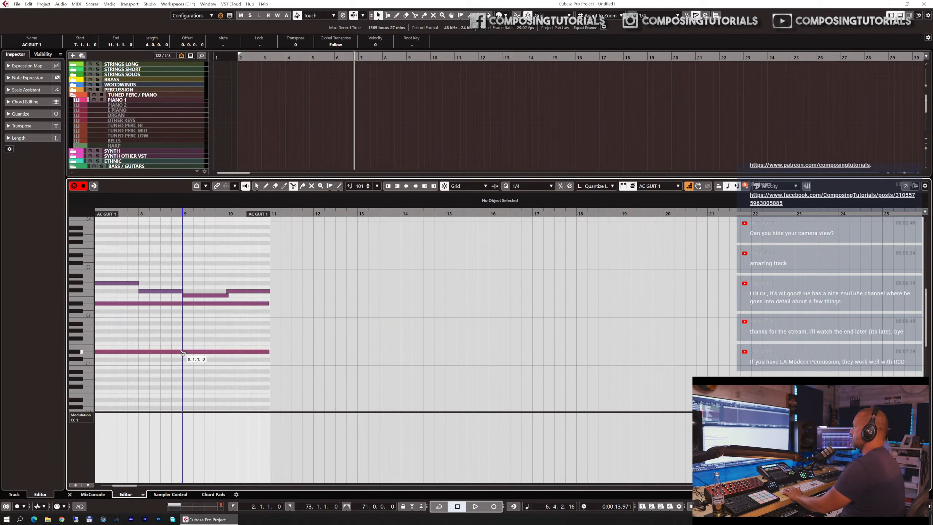
pyautogui.press('1')
# - Transpose the first half of the split bass note to B1
pyautogui.moveTo(163, 359); pyautogui.dragTo(164, 351)
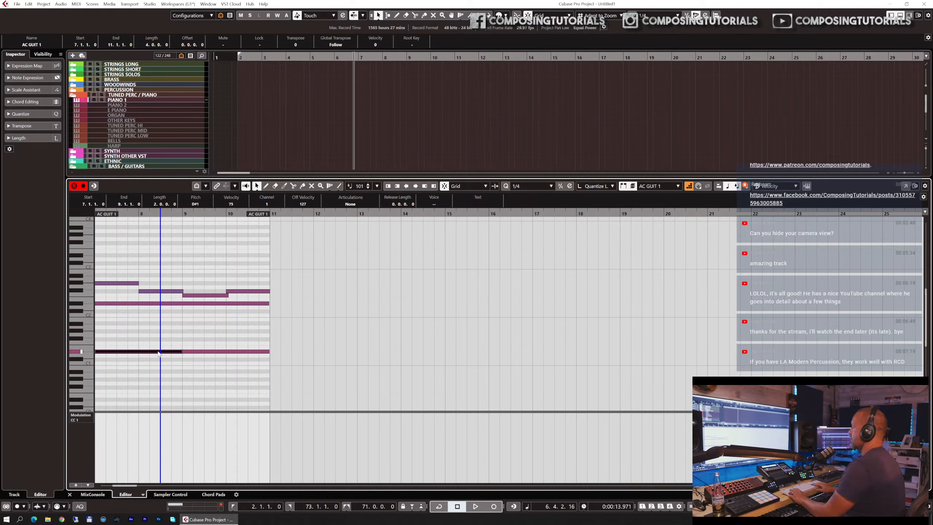
pyautogui.hotkey('shift', 'Up')
pyautogui.press('Down')
pyautogui.press('Down')
pyautogui.press('Down')
pyautogui.press('Down')
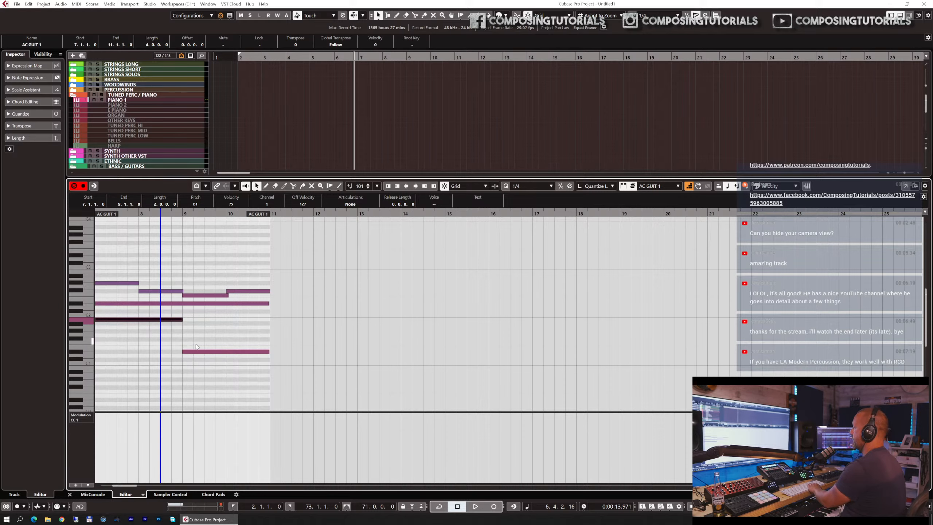
# - Raise the second half of the split bass note to G#1 and close the key editor
pyautogui.moveTo(196, 340); pyautogui.dragTo(208, 369)
pyautogui.press('Up')
pyautogui.press('Up')
pyautogui.press('Up')
pyautogui.press('Up')
pyautogui.press('Up')
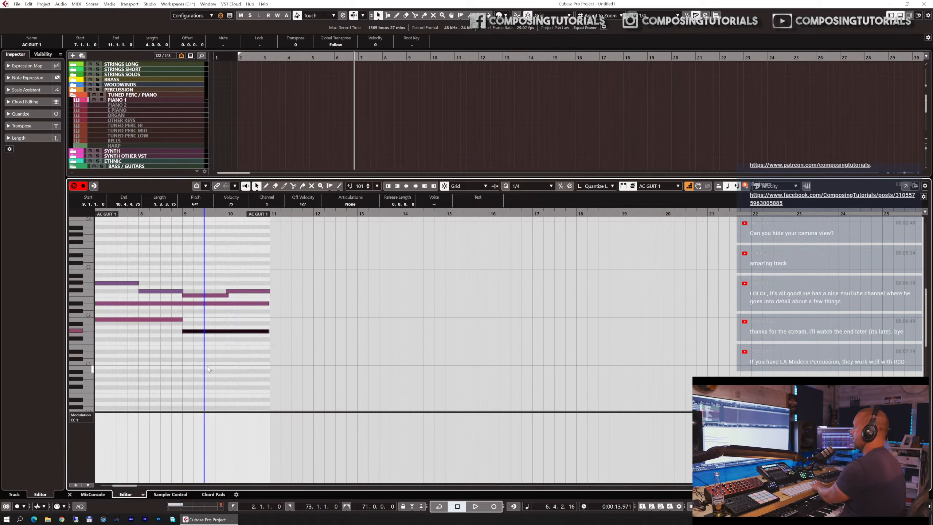
pyautogui.hotkey('ctrl', 'e')
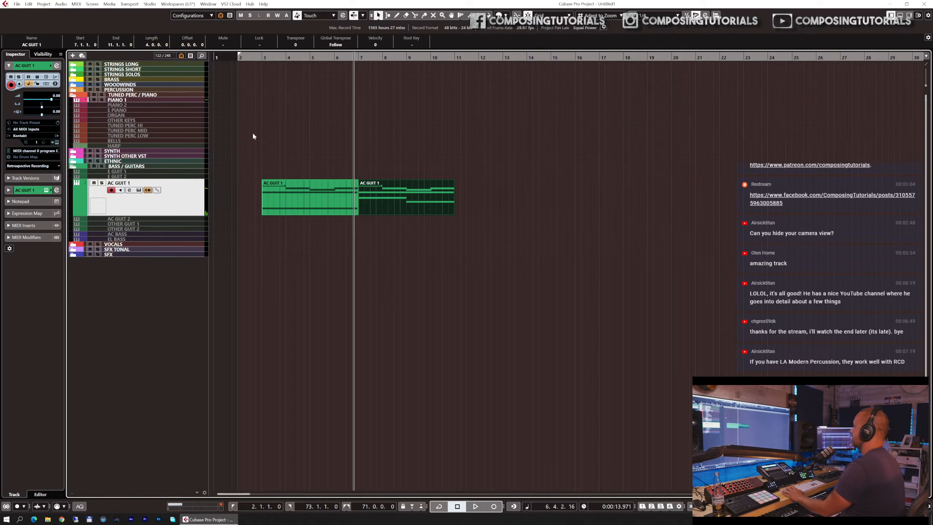
# - Play both parts from just before bar 3 and glue them into one eight-bar part
pyautogui.click(259, 58)
pyautogui.press('space')
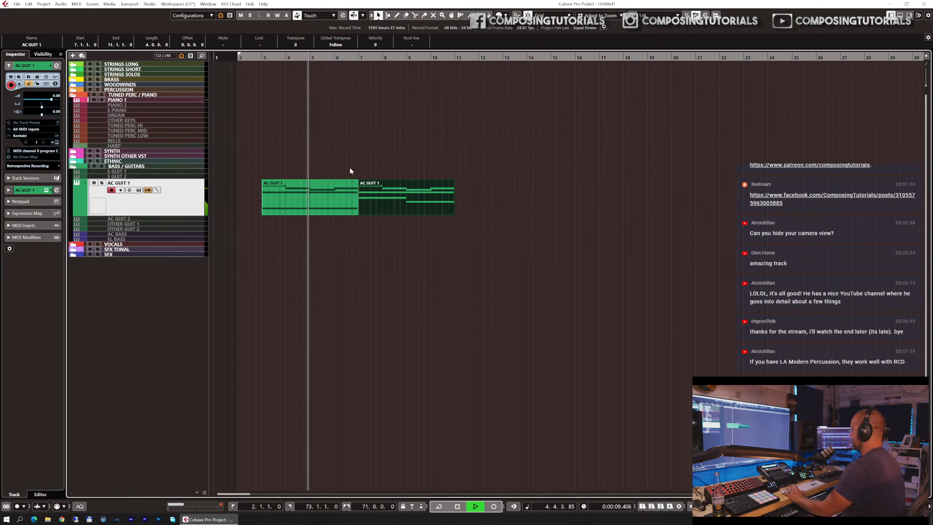
pyautogui.click(336, 186)
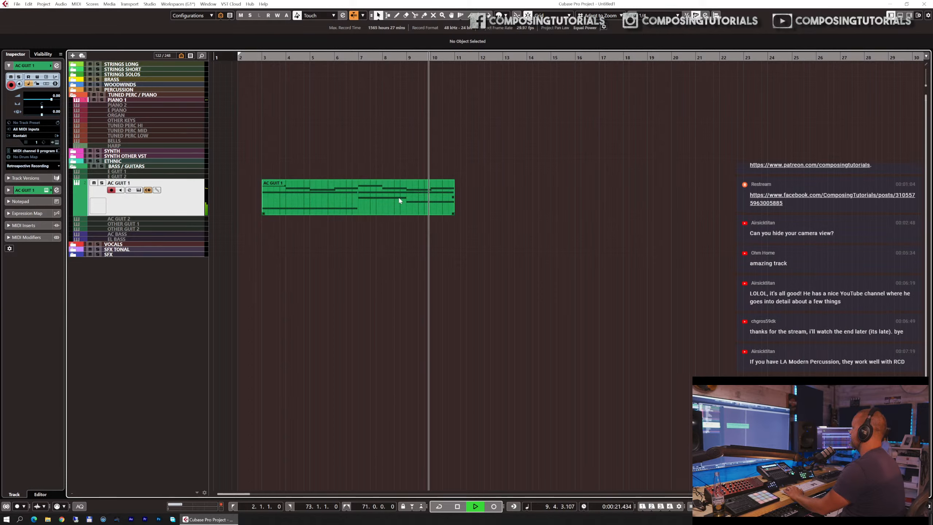
pyautogui.press('space')
# - Duplicate the eight-bar part to bar 11 and duplicate the AC GUIT 1 track
pyautogui.click(376, 199)
pyautogui.hotkey('ctrl', 'd')
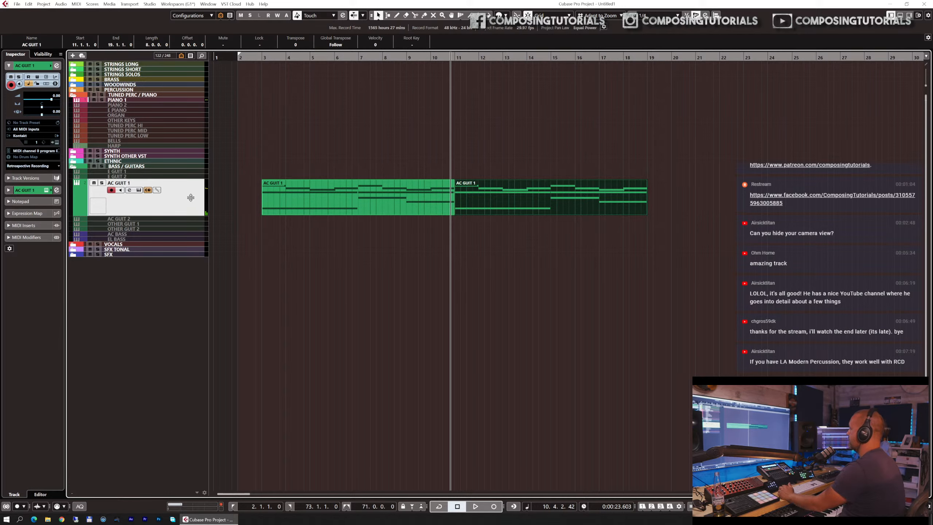
pyautogui.hotkey('ctrl', 'shift', 'd')
# - Route the original AC GUIT 1 track's direct output to the ++Acoustic Guitars++ group
pyautogui.click(173, 182)
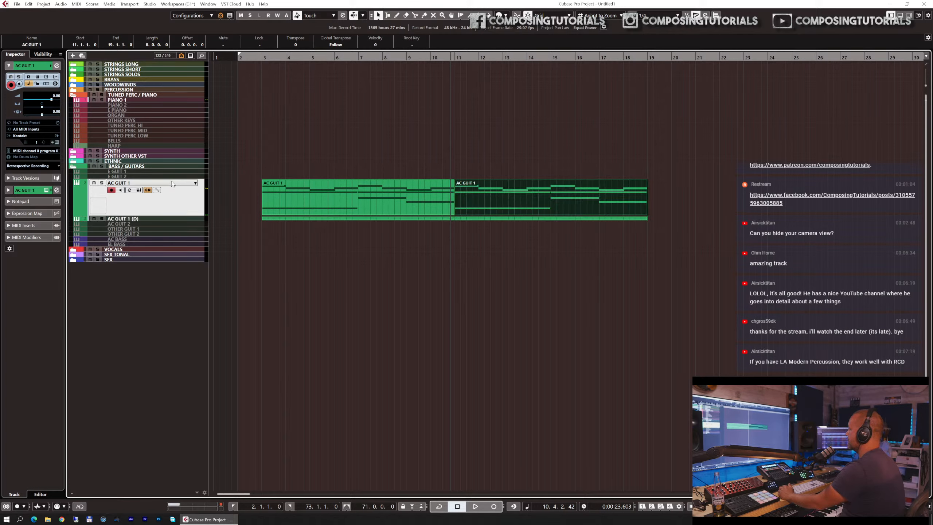
pyautogui.click(30, 192)
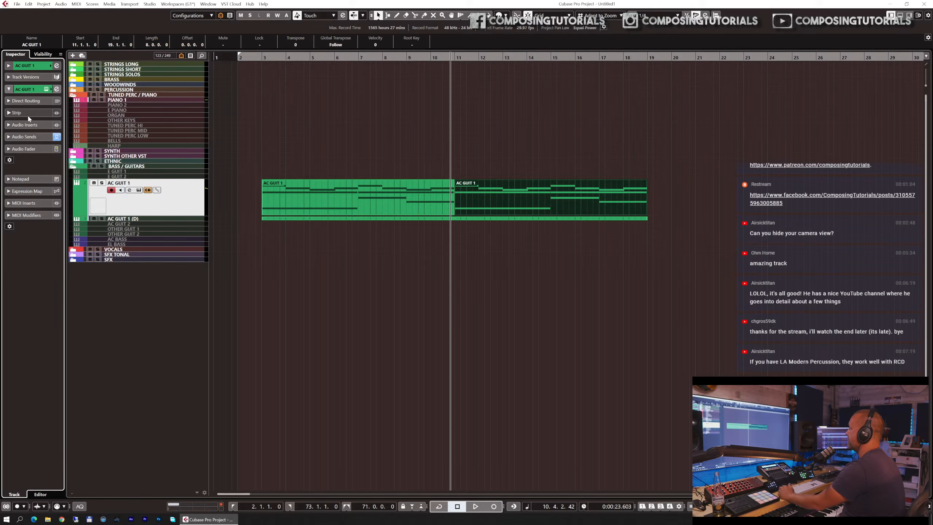
pyautogui.click(31, 102)
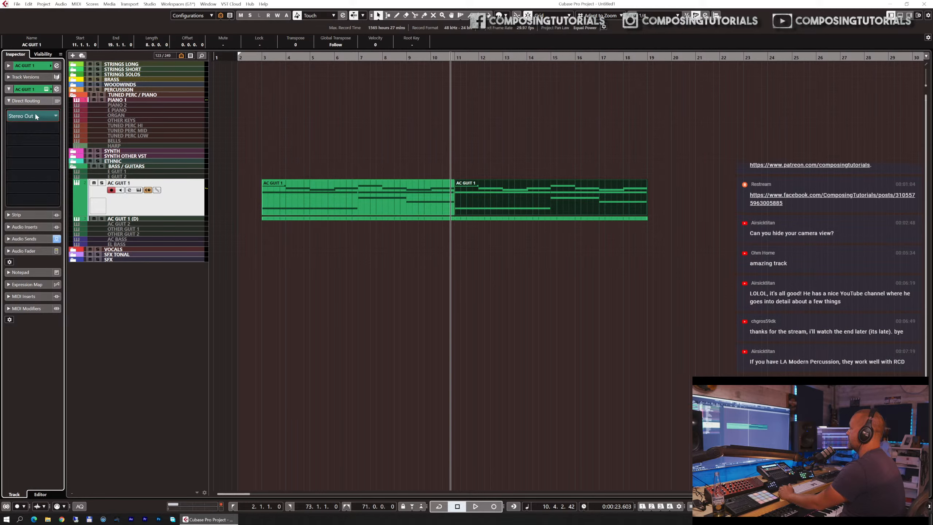
pyautogui.click(52, 116)
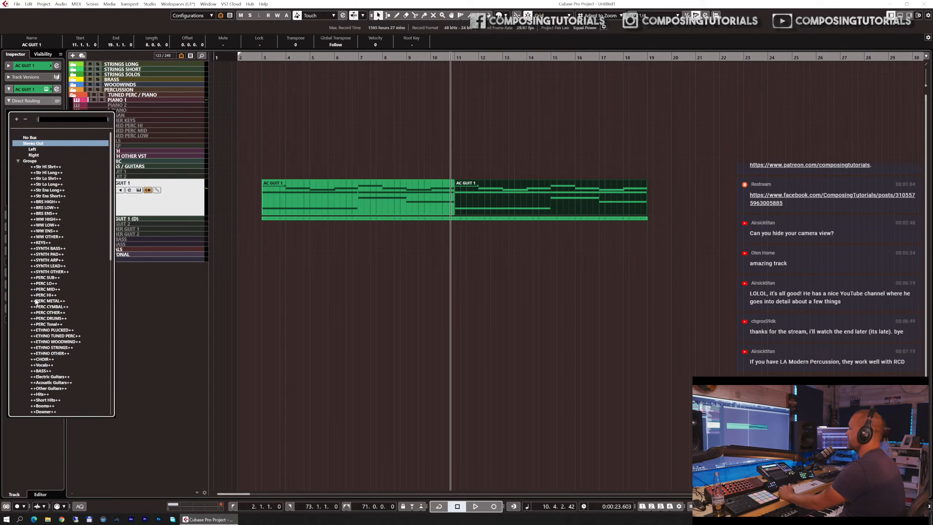
pyautogui.click(50, 383)
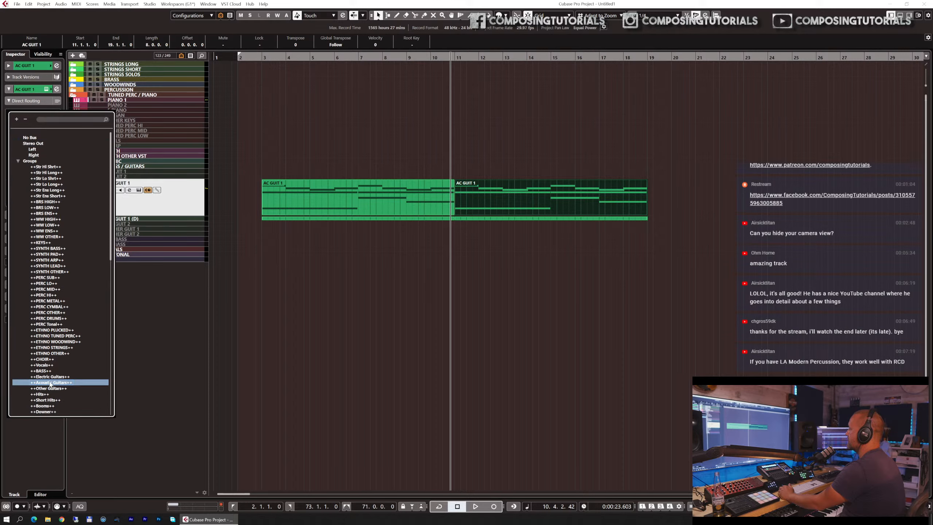
# - Route the duplicated AC GUIT 1 (D) track's direct output to the ++Acoustic Guitars++ group
pyautogui.click(133, 220)
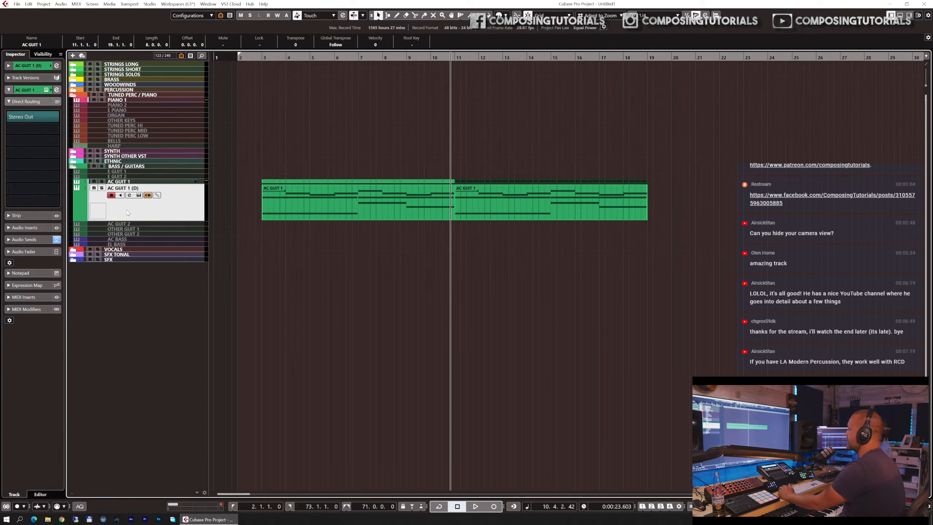
pyautogui.click(57, 116)
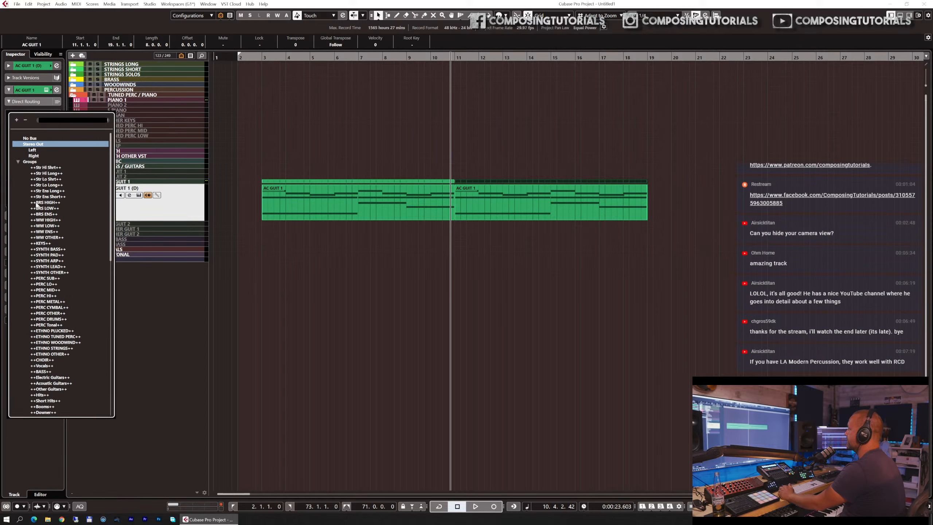
pyautogui.click(56, 383)
# - Delete both parts on the AC GUIT 1 (D) track
pyautogui.click(282, 217)
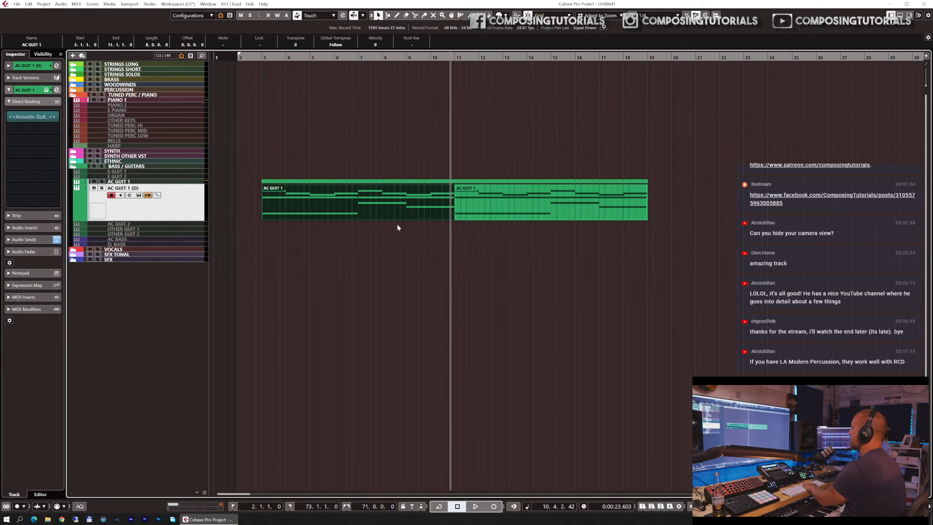
pyautogui.press('Delete')
pyautogui.click(459, 210)
pyautogui.press('Delete')
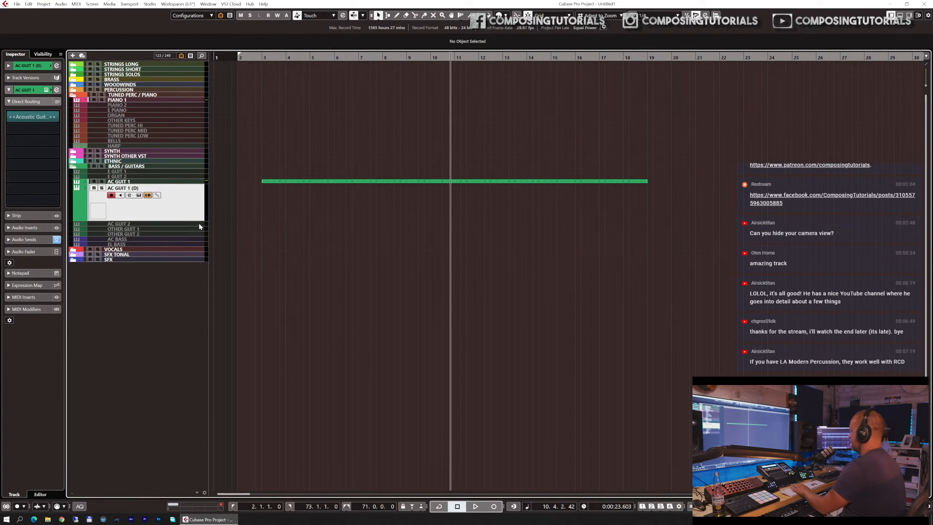
# - Load the Oil Rig.nkm multi in place of Ferngully in Kontakt on the AC GUIT 1 (D) track
pyautogui.press('e')
pyautogui.scroll(-3, 206, 294)
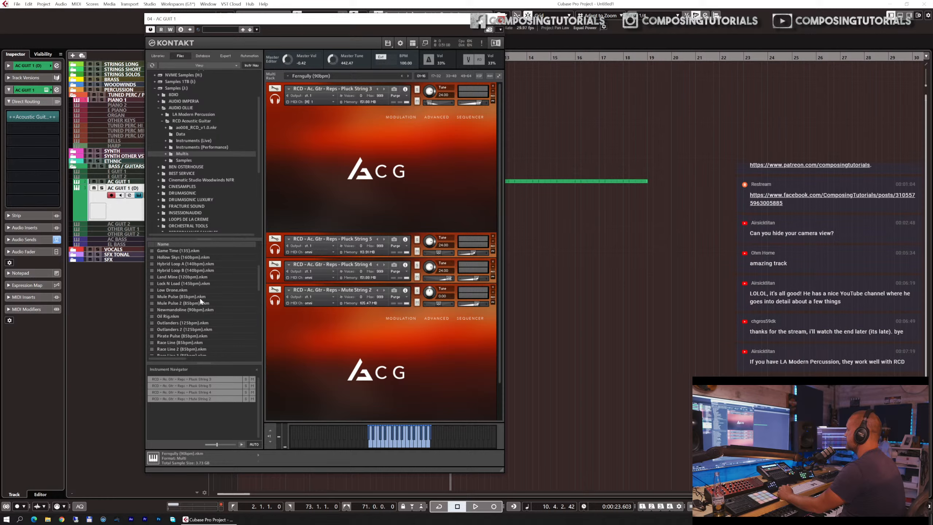
pyautogui.scroll(-1, 180, 308)
pyautogui.doubleClick(174, 310)
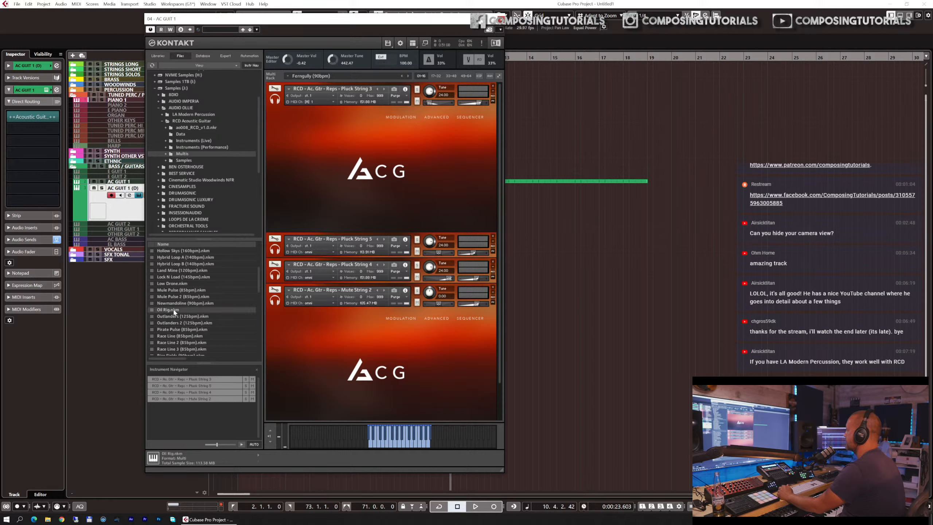
pyautogui.click(454, 288)
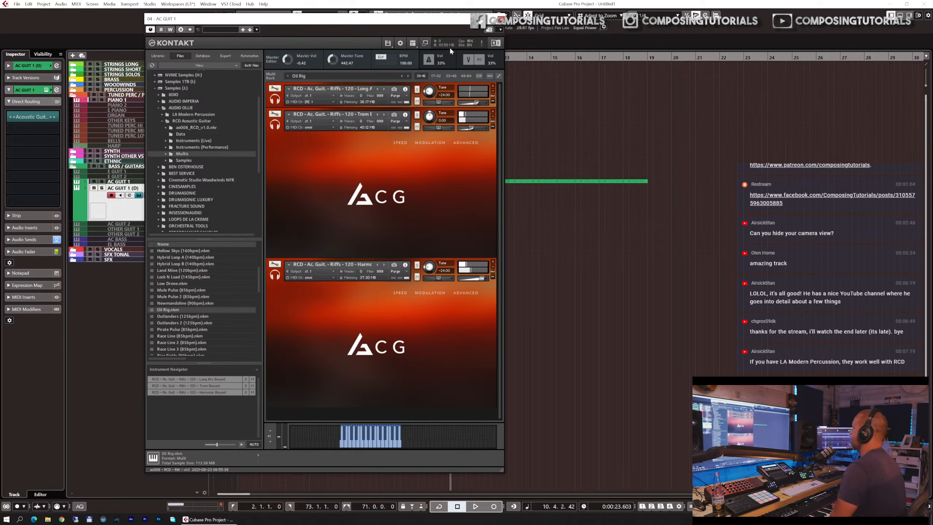
pyautogui.click(501, 20)
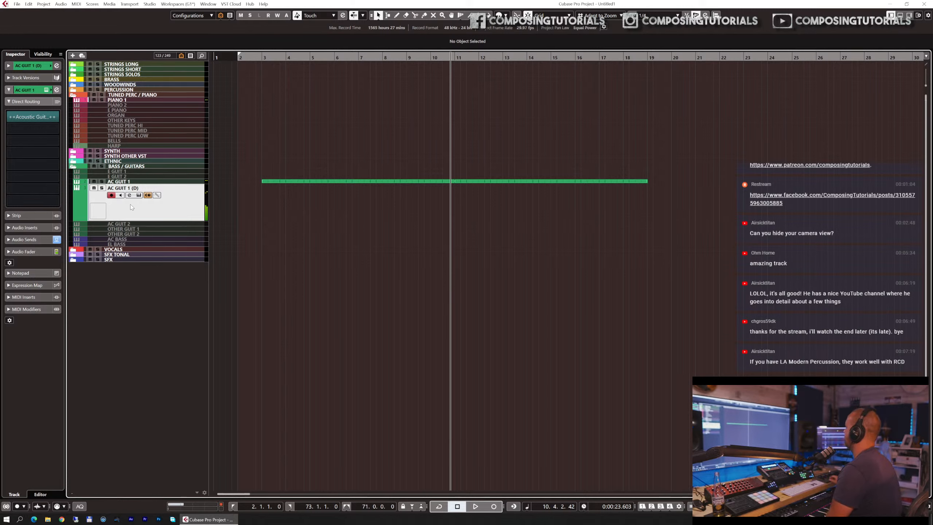
# - Set the AC GUIT 1 (D) track delay to -200 ms and record a MIDI part from bar 9
pyautogui.click(407, 56)
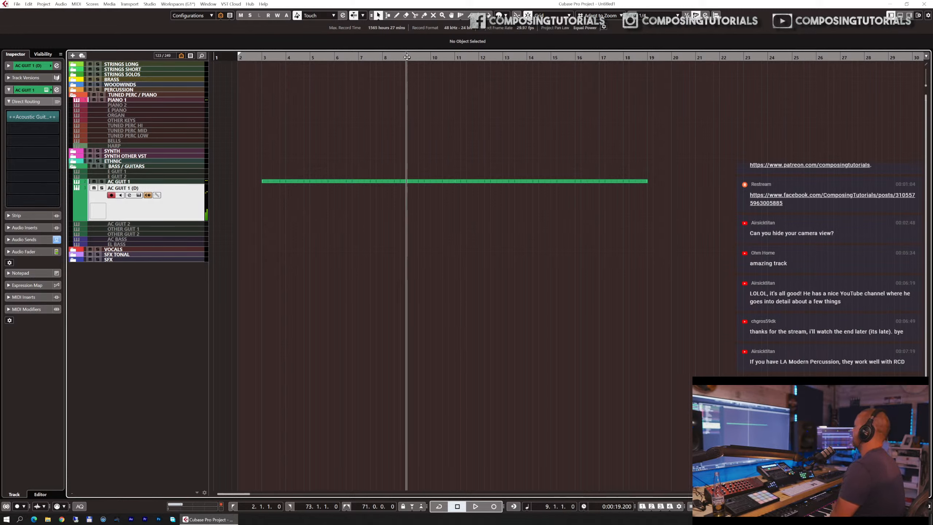
pyautogui.click(47, 65)
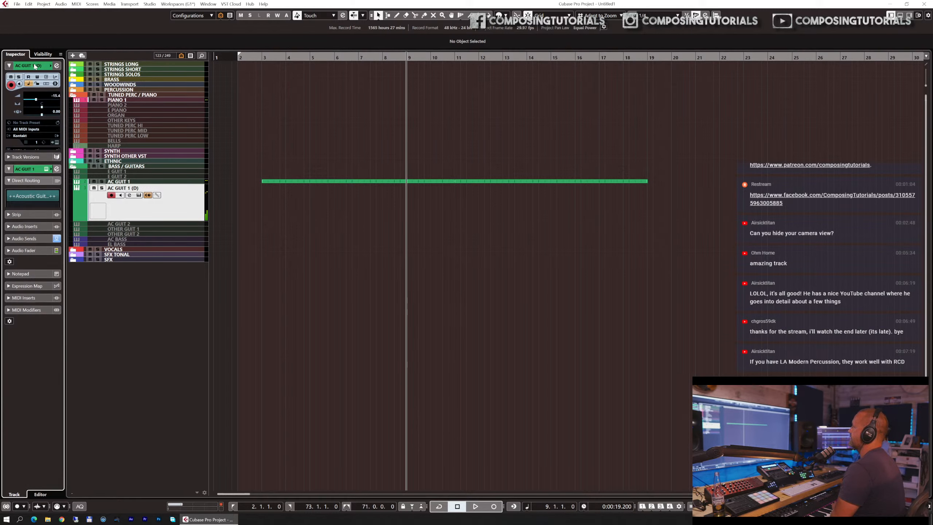
pyautogui.click(57, 112)
pyautogui.write('-200')
pyautogui.press('Return')
pyautogui.press('KP_Multiply')
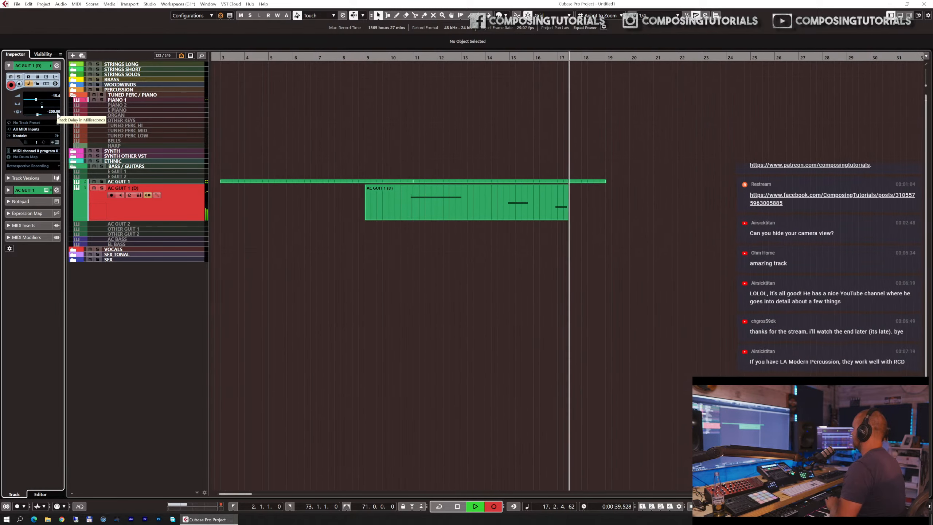
pyautogui.press('space')
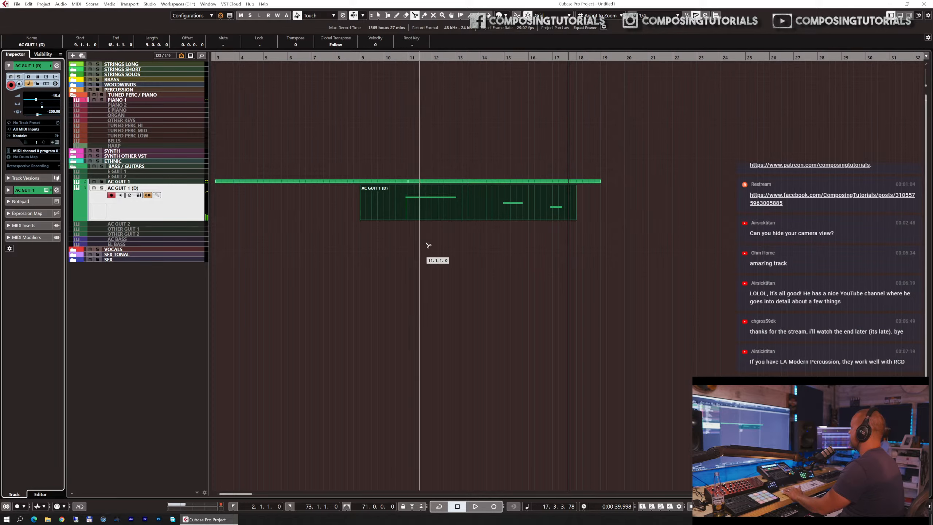
# - Split the recorded part at bar 14, delete the later section, and quantize the notes in the remaining part
pyautogui.click(485, 202)
pyautogui.press('1')
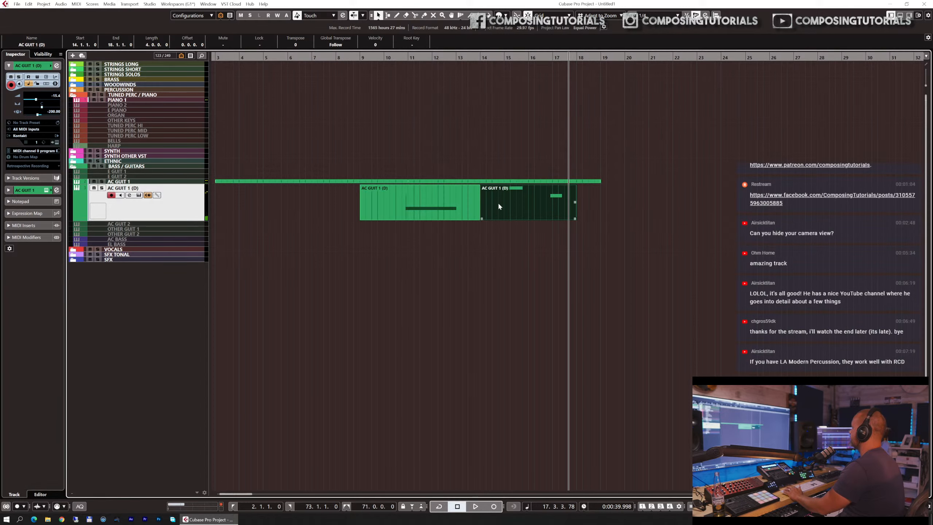
pyautogui.press('Delete')
pyautogui.click(443, 212)
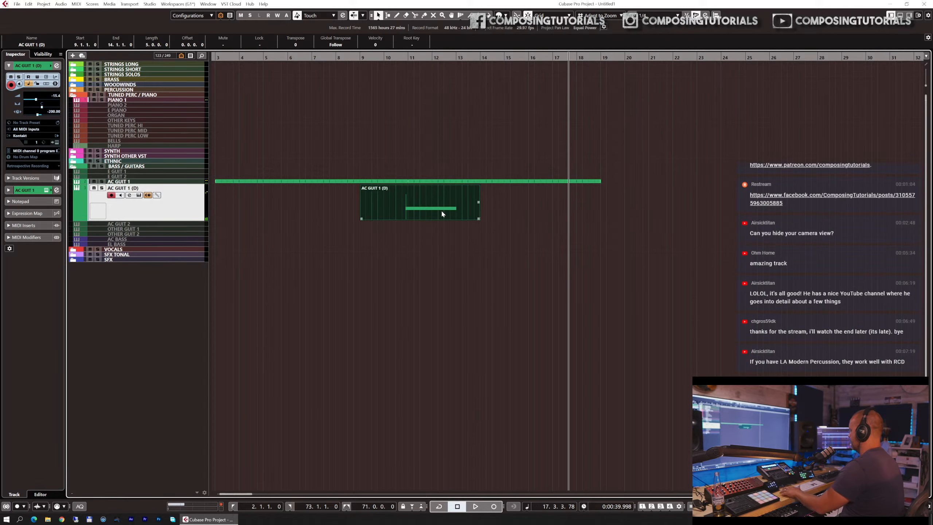
pyautogui.press('Return')
pyautogui.press('q')
pyautogui.press('Return')
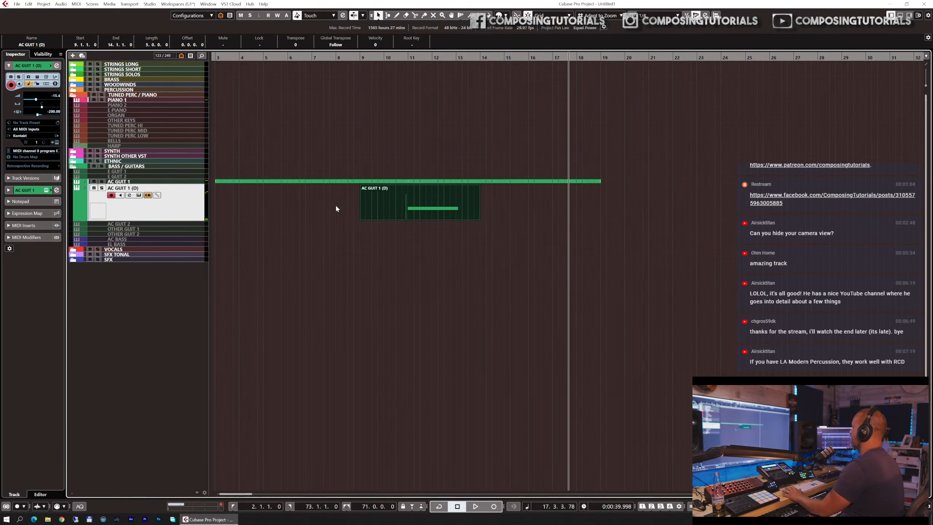
# - Split the AC GUIT 1 (D) part at bar 11 and delete the section before it
pyautogui.click(422, 218)
pyautogui.press('1')
pyautogui.click(390, 206)
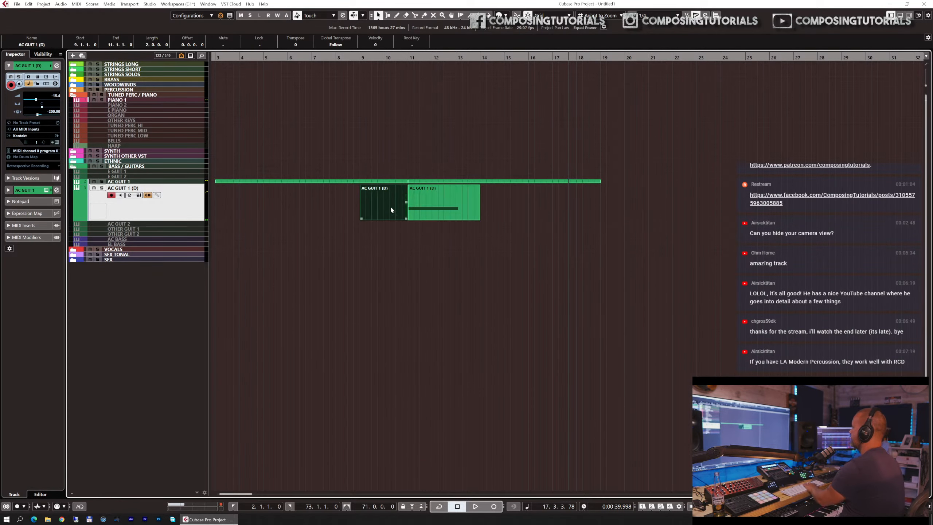
pyautogui.press('Delete')
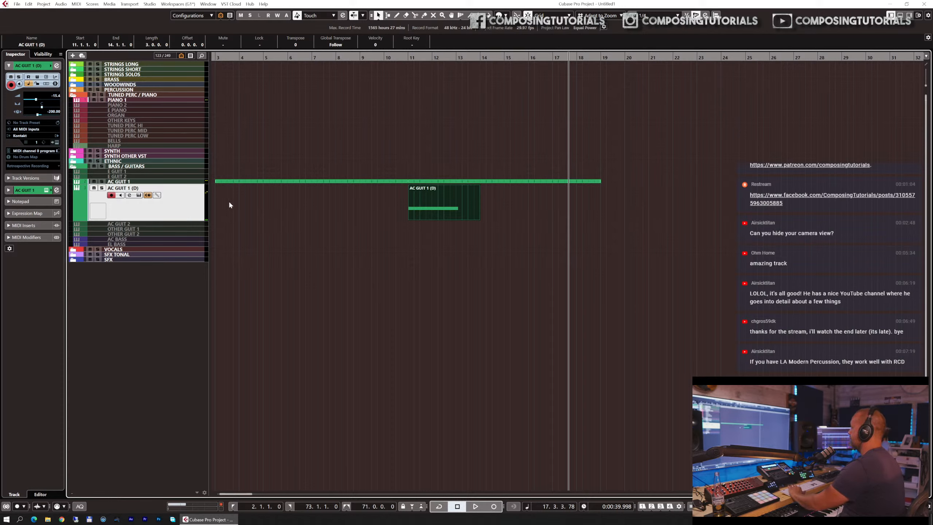
# - Rename the AC GUIT 1 (D) track to AC GUIT 1BRAAM
pyautogui.doubleClick(158, 187)
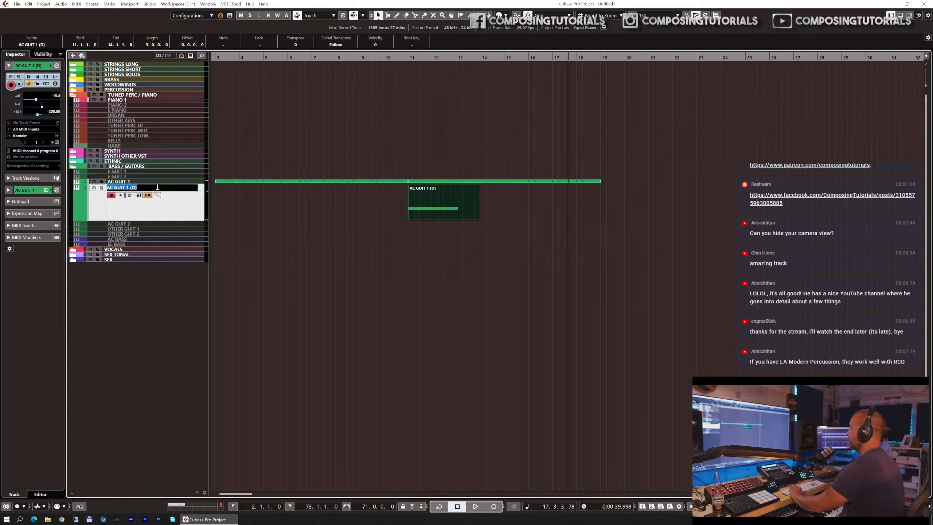
pyautogui.press('BackSpace')
pyautogui.press('BackSpace')
pyautogui.press('BackSpace')
pyautogui.write('BRAAM')
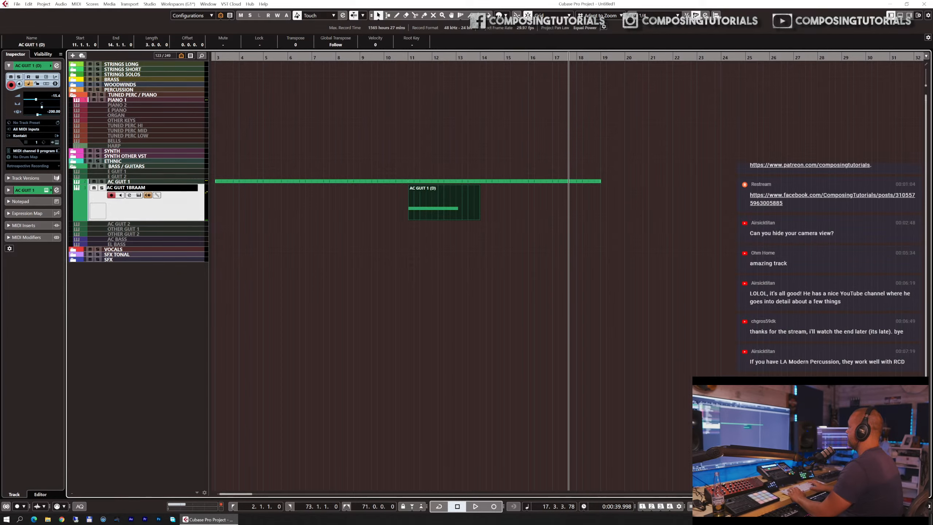
pyautogui.press('Return')
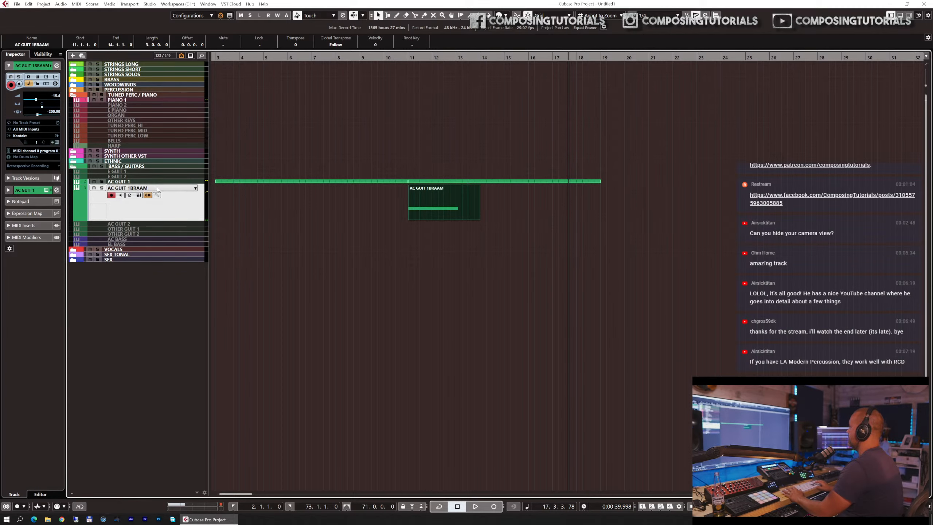
# - Play back the layered guitar arrangement from the start with the full timeline in view, selecting the PIANO 1 track during playback
pyautogui.press('KP_1')
pyautogui.press('space')
pyautogui.press('g')
pyautogui.press('g')
pyautogui.press('g')
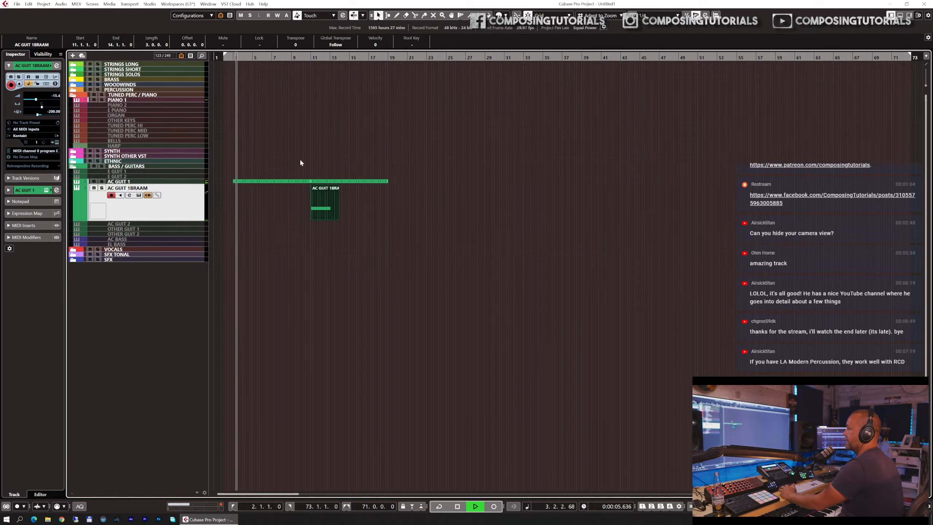
pyautogui.click(120, 100)
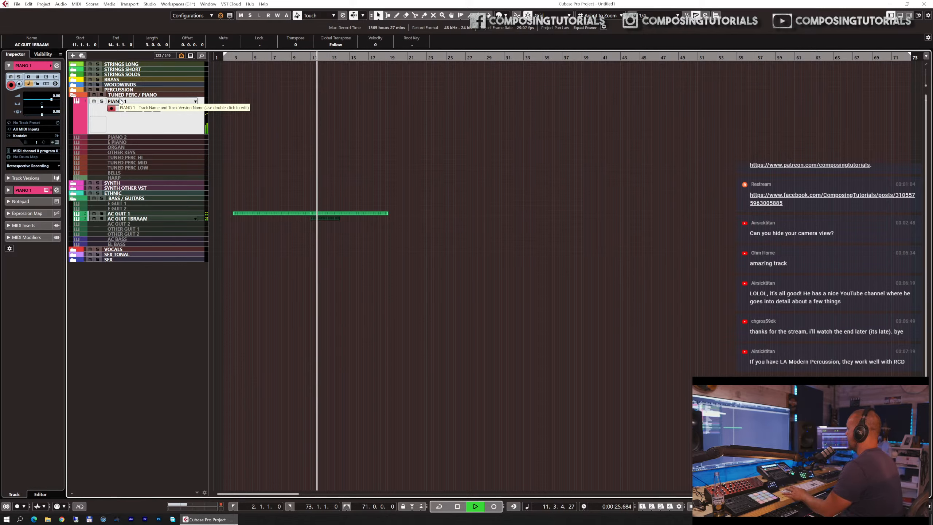
# - Enable the AC GUIT 2 track and browse its Kontakt to the Tonal Riffs folder under RCD Acoustic Guitar's Instruments (Performance)
pyautogui.click(162, 214)
pyautogui.click(160, 223)
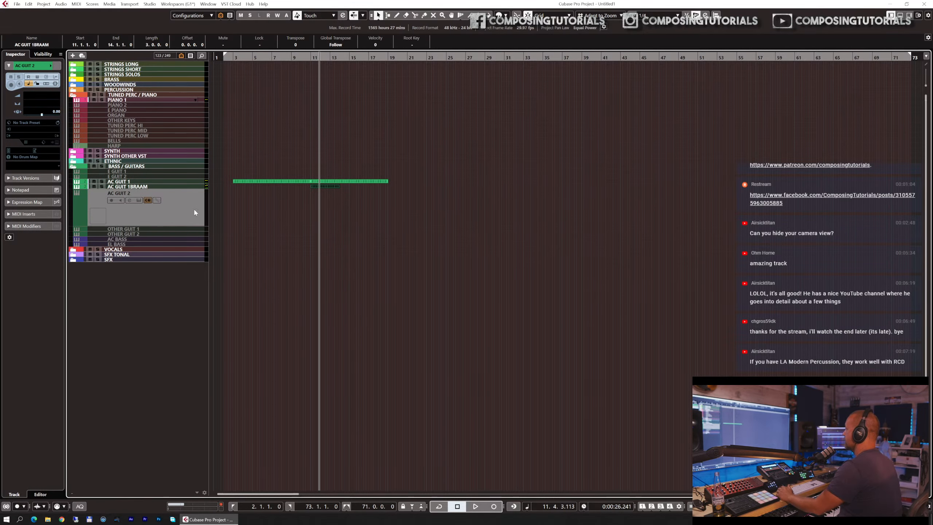
pyautogui.hotkey('shift', 'e')
pyautogui.press('e')
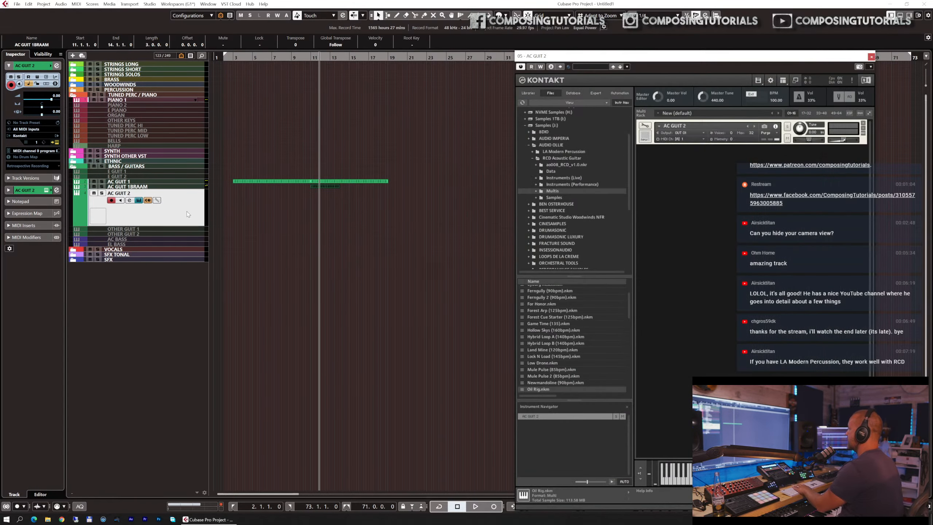
pyautogui.moveTo(551, 58); pyautogui.dragTo(215, 75)
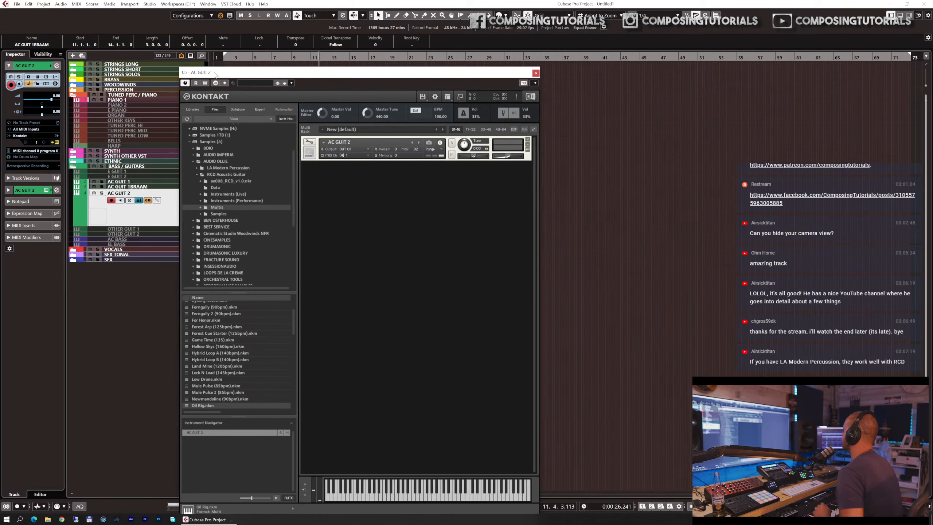
pyautogui.click(229, 201)
pyautogui.doubleClick(198, 317)
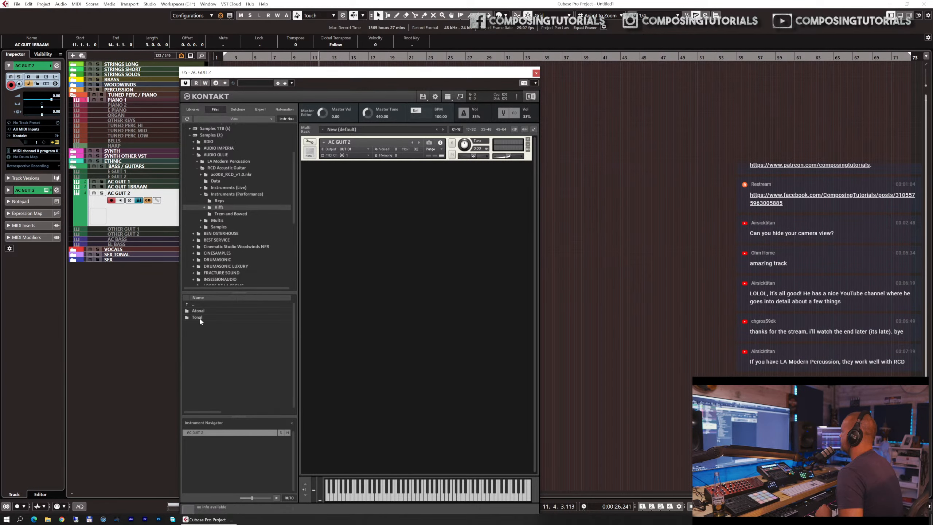
pyautogui.doubleClick(197, 317)
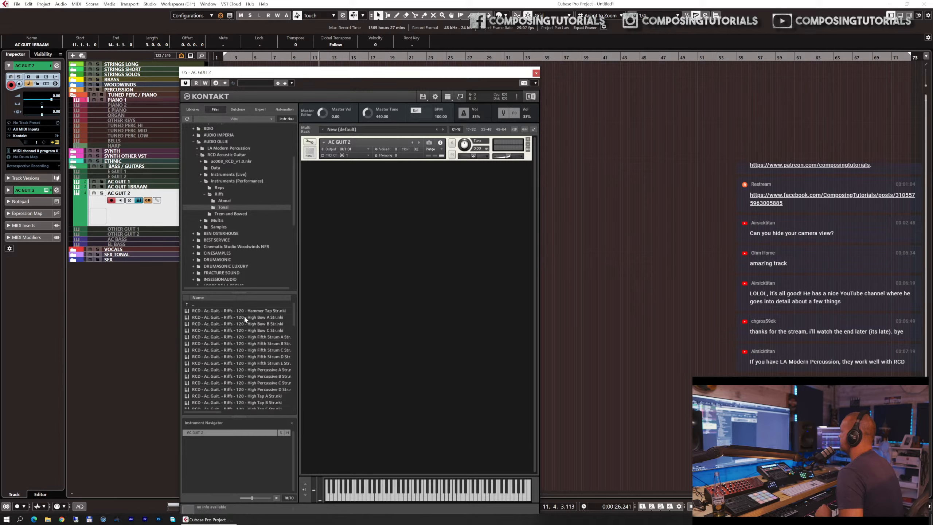
# - Load the Riffs - 120 - High Fifth Strum A instrument into the AC GUIT 2 Kontakt slot
pyautogui.scroll(-1, 234, 312)
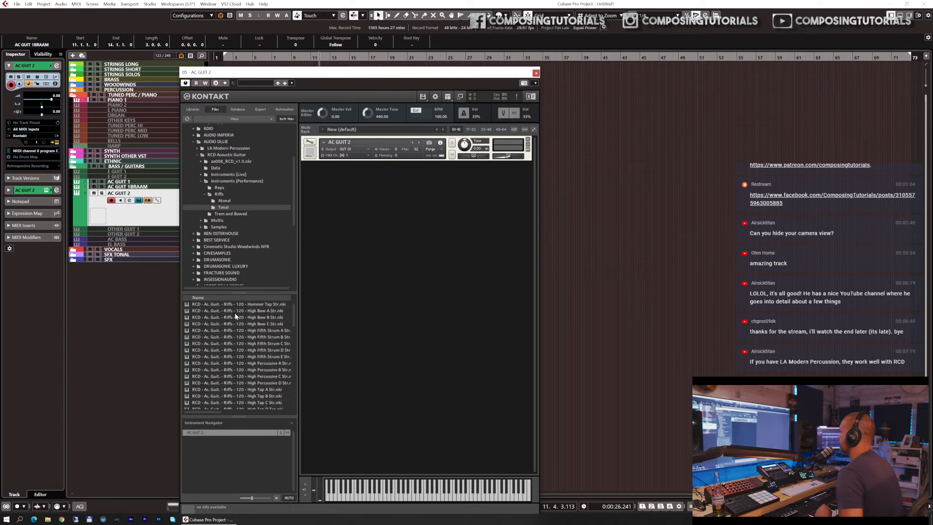
pyautogui.click(243, 332)
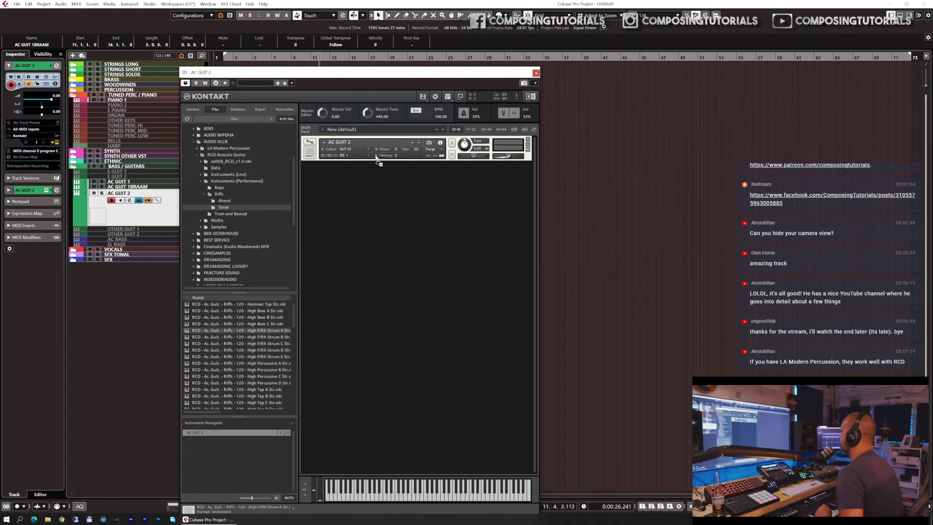
pyautogui.moveTo(375, 159); pyautogui.dragTo(387, 160)
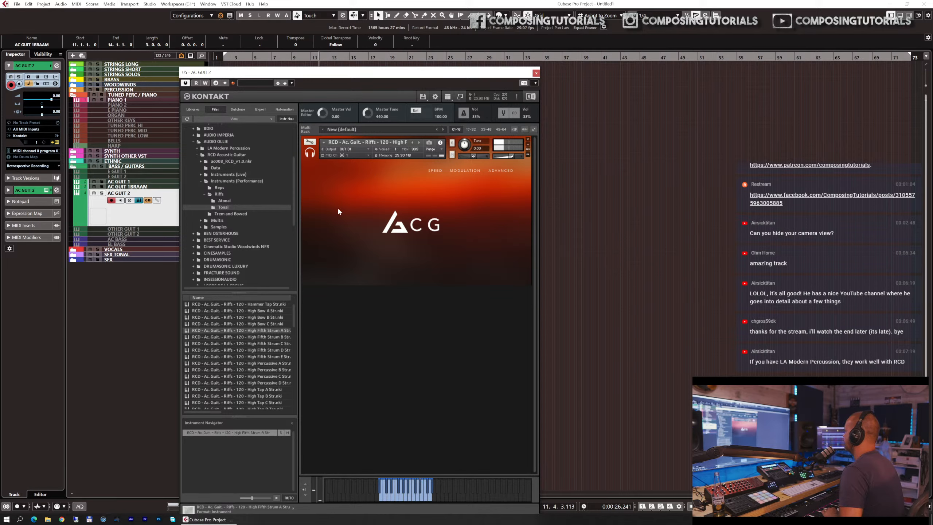
# - Load the Riffs - 90 - High Fifth Strum A instrument on AC GUIT 2 and close the Kontakt window
pyautogui.scroll(-10, 261, 345)
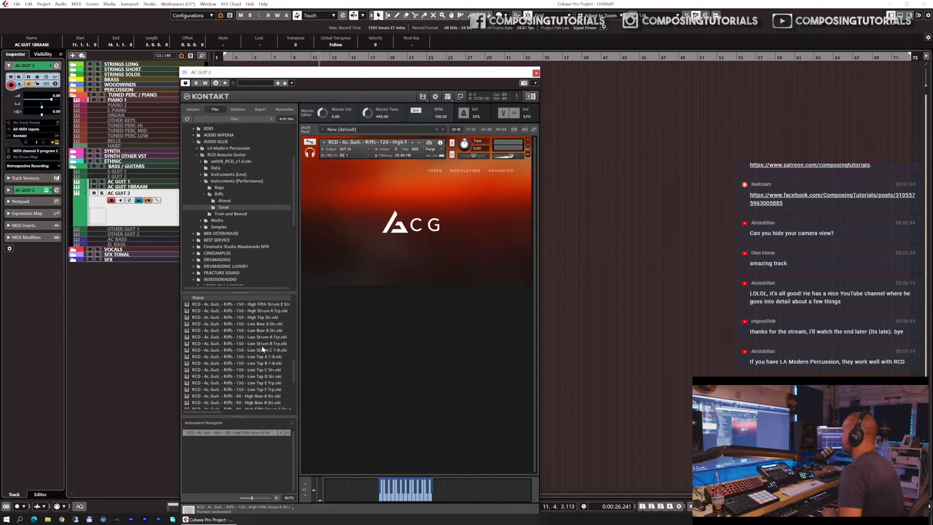
pyautogui.scroll(-3, 264, 349)
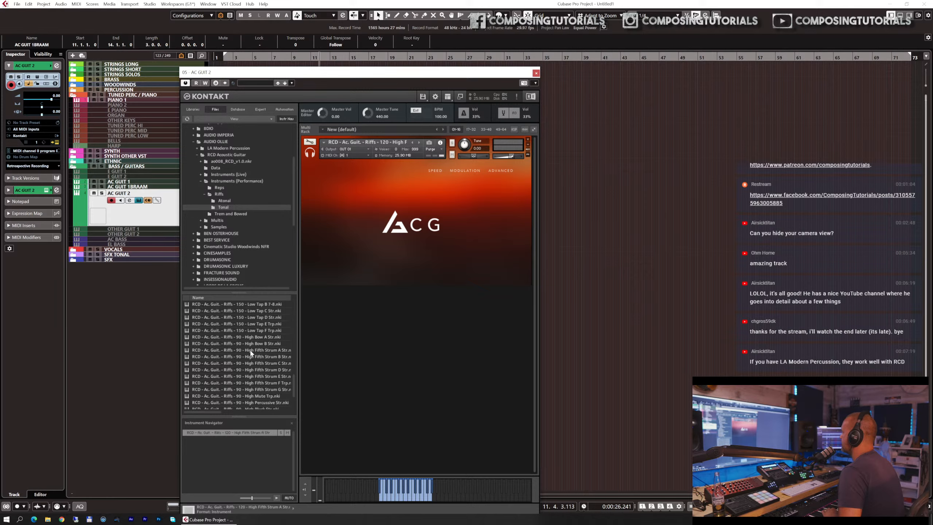
pyautogui.doubleClick(250, 350)
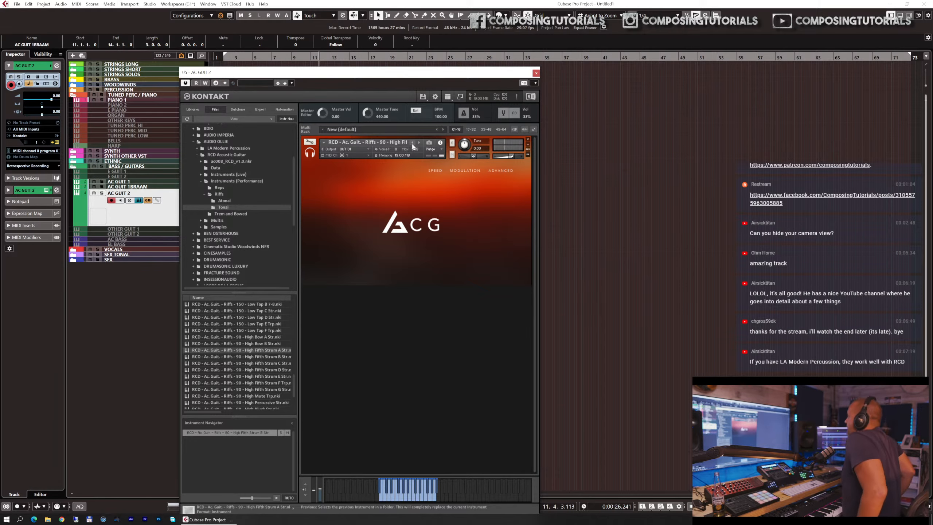
pyautogui.press('Escape')
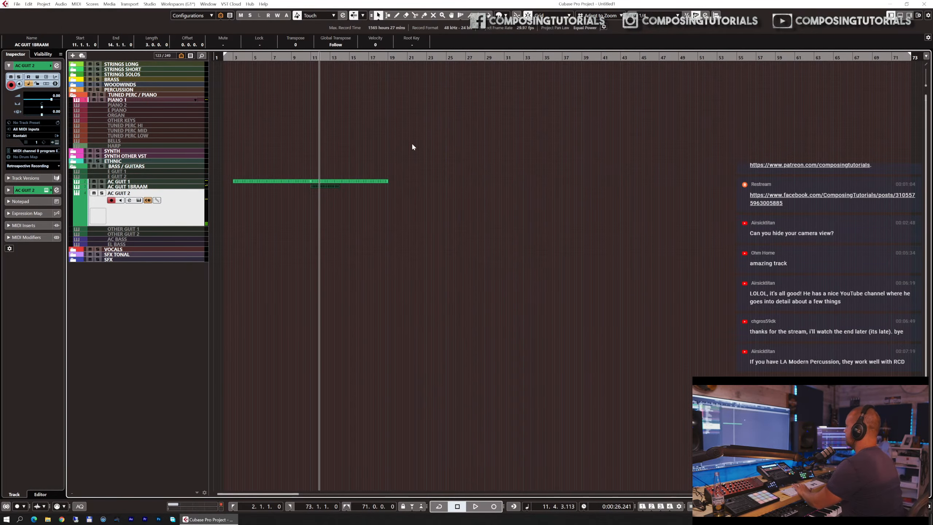
# - In the AC GUIT 1 part starting at bar 11, split the long D#1 note at bar 13 and transpose its second half to B1
pyautogui.doubleClick(378, 181)
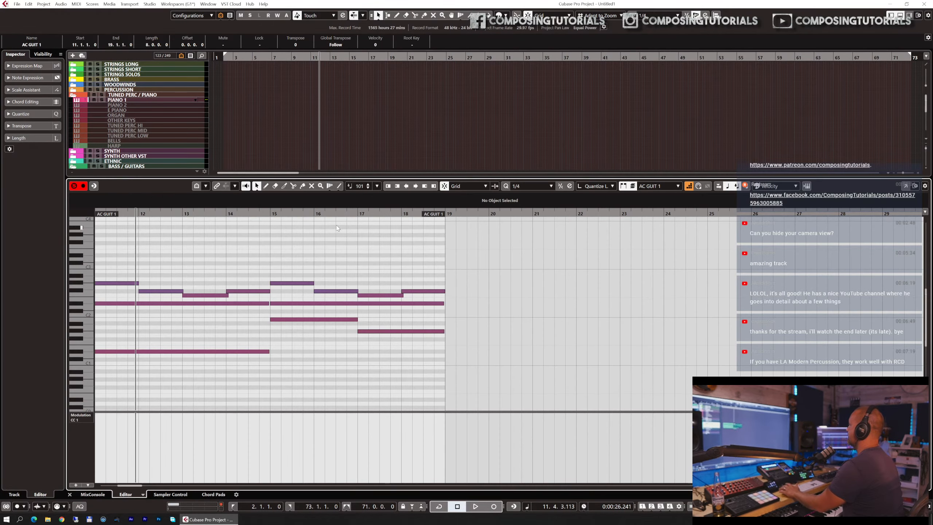
pyautogui.press('3')
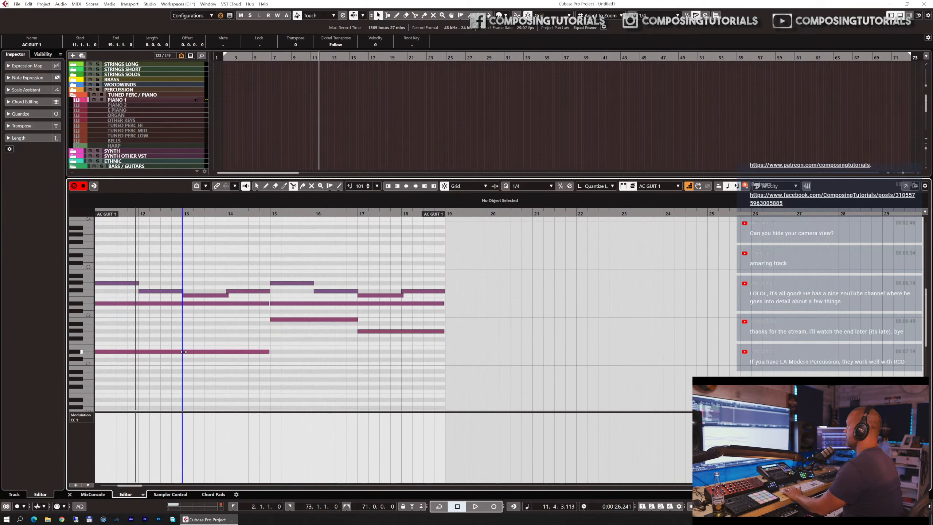
pyautogui.click(183, 352)
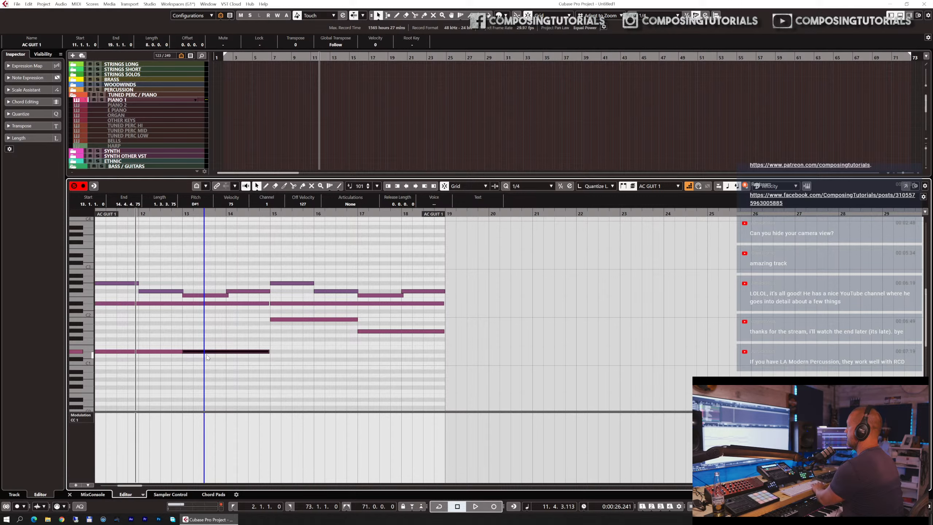
pyautogui.press('Down')
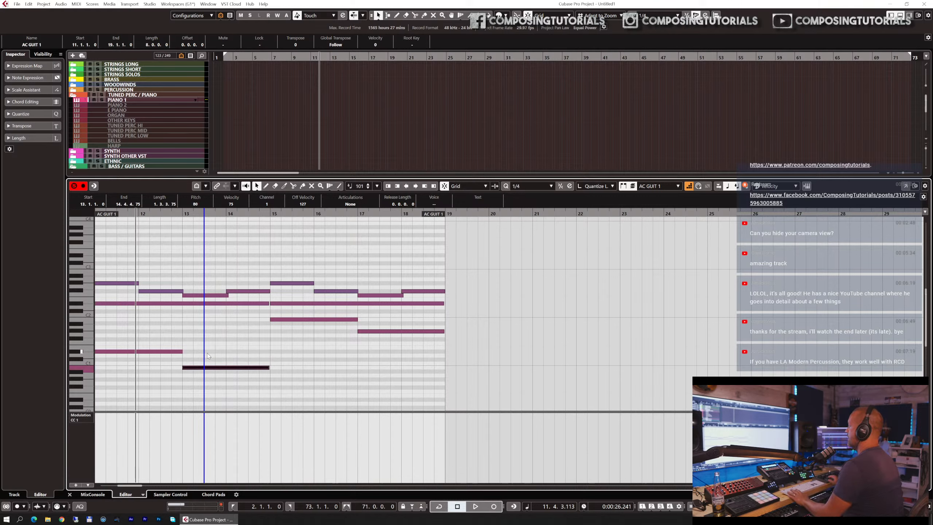
pyautogui.hotkey('shift', 'Up')
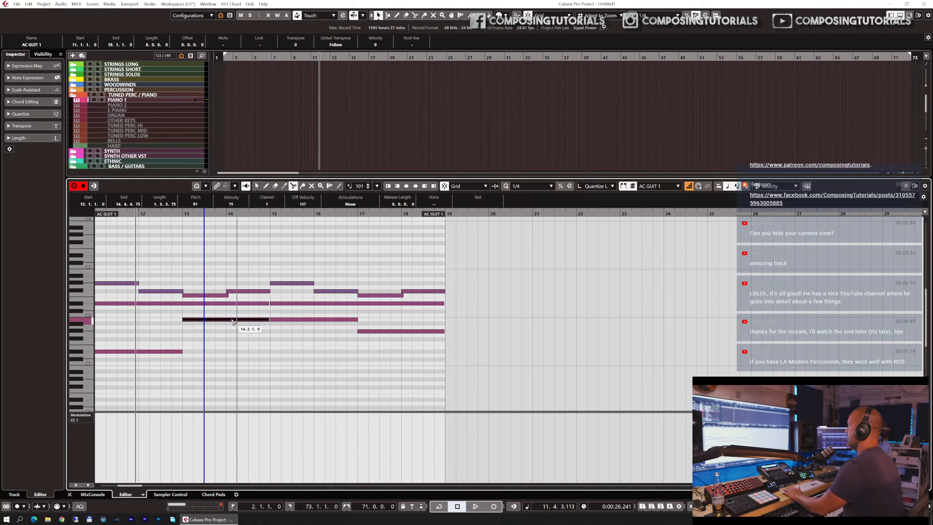
# - Split the AC GUIT 1 part's B1 note at bar 14, transpose its second half to G#1, and delete the low notes from bar 15 on
pyautogui.click(230, 320)
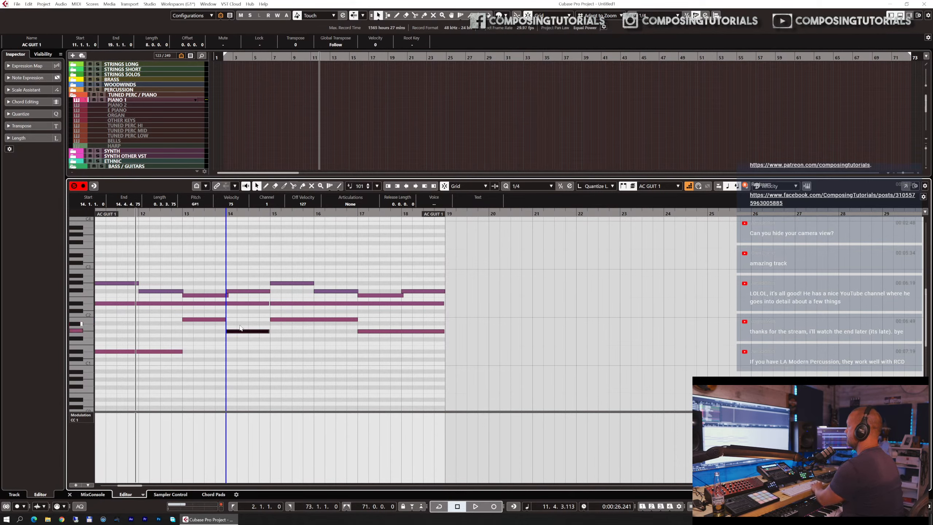
pyautogui.moveTo(296, 312); pyautogui.dragTo(433, 362)
pyautogui.press('Delete')
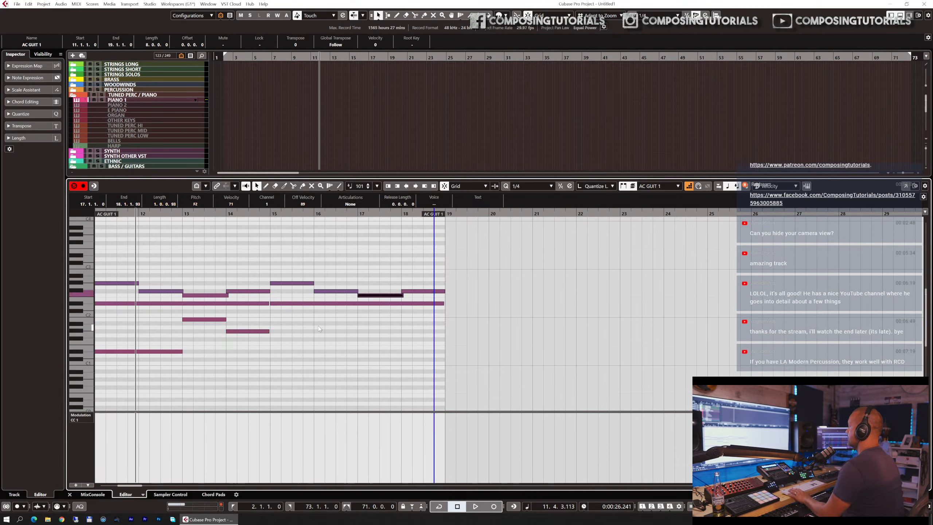
# - Duplicate the low notes of bars 11 to 14 to bar 15, close the editor and play the result
pyautogui.moveTo(308, 315); pyautogui.dragTo(132, 371)
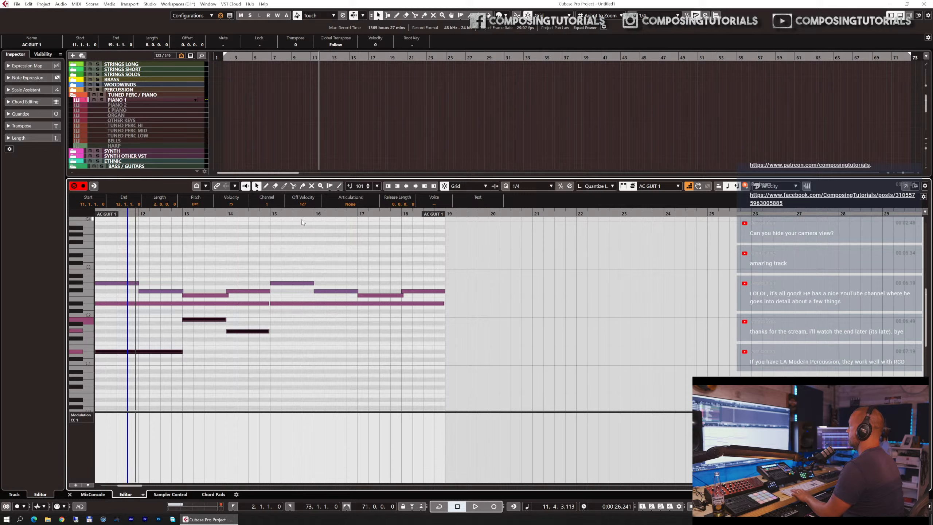
pyautogui.hotkey('ctrl', 'd')
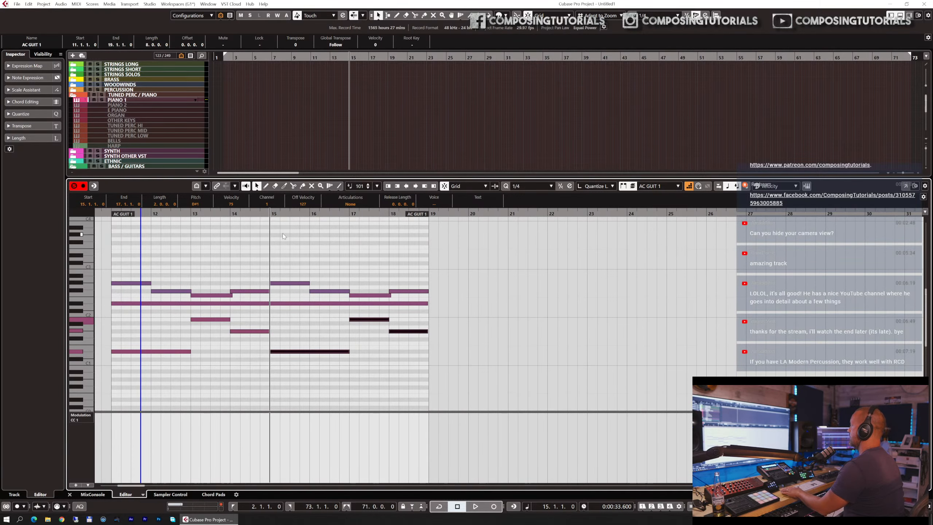
pyautogui.hotkey('ctrl', 'e')
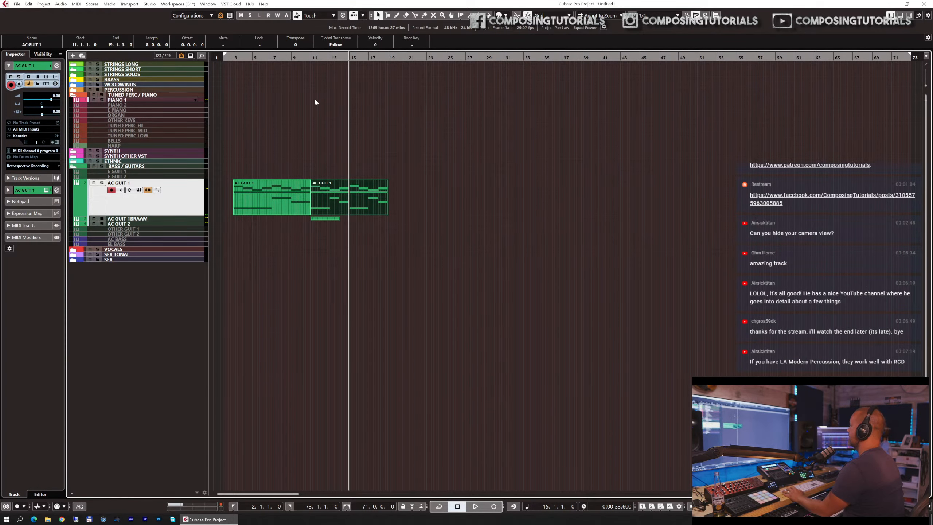
pyautogui.click(292, 59)
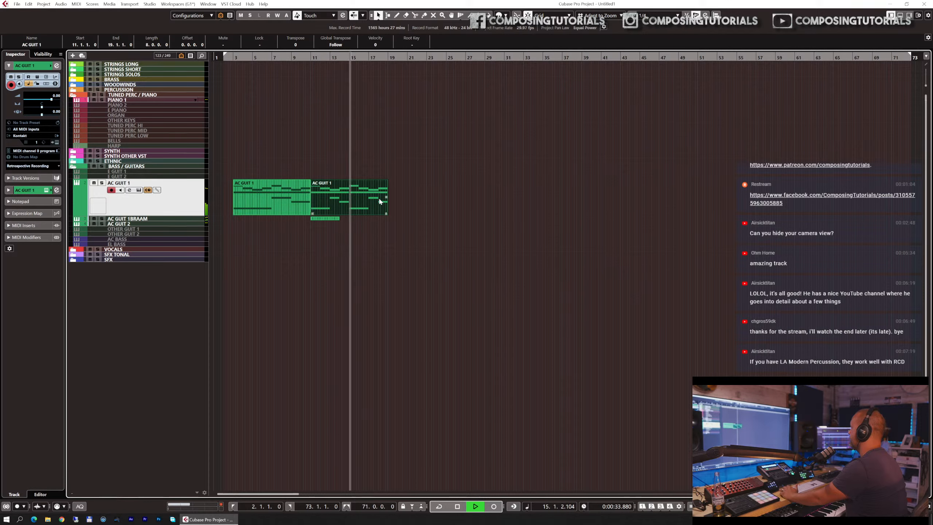
pyautogui.press('space')
# - Set the AC GUIT 2 track delay to -200, then create a part from bar 11 to bar 19 and open it for editing
pyautogui.click(142, 223)
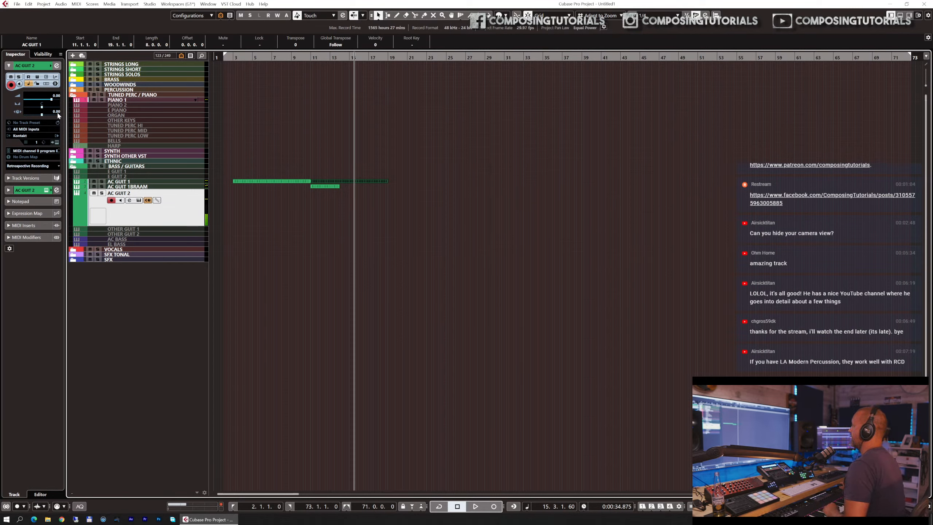
pyautogui.scroll(1, 56, 113)
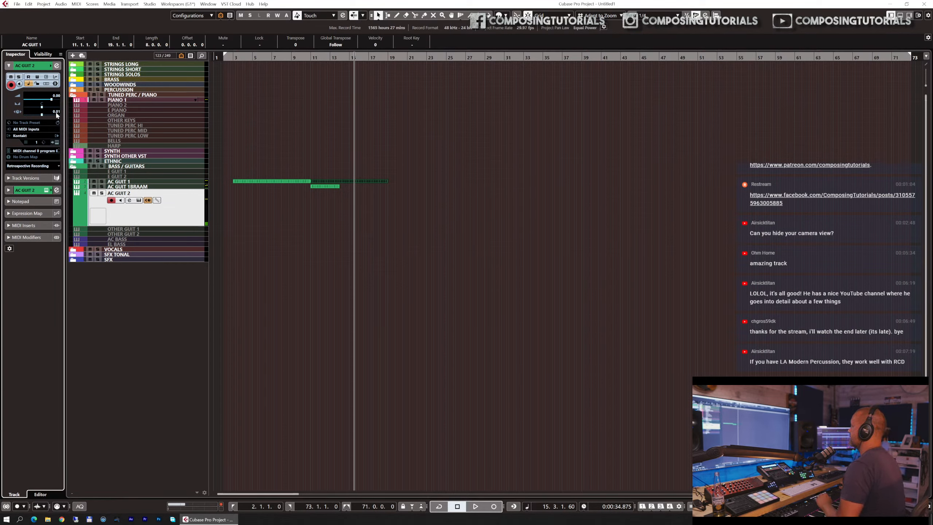
pyautogui.write('-20')
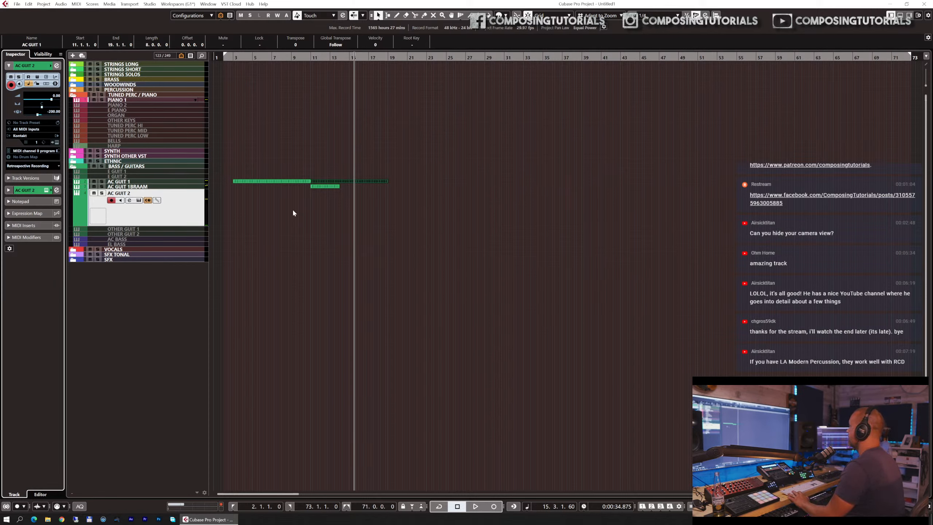
pyautogui.moveTo(316, 213); pyautogui.dragTo(387, 208)
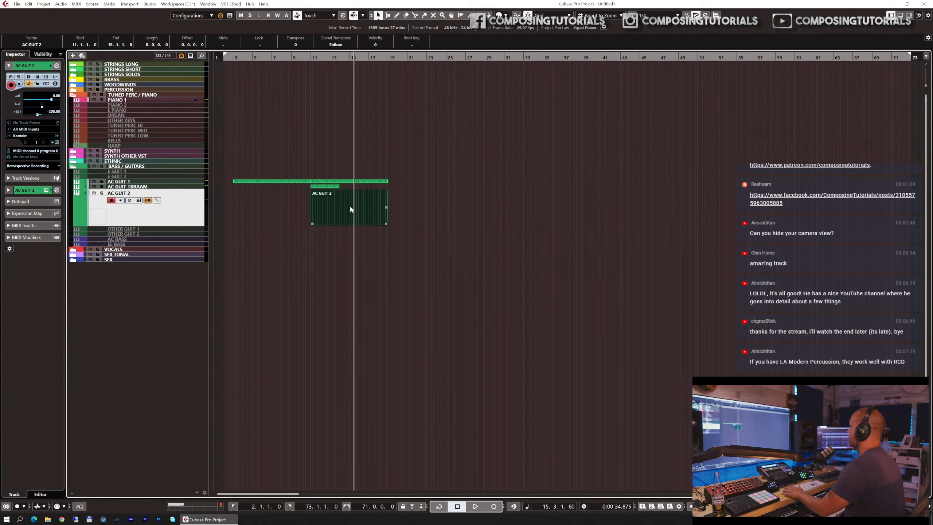
pyautogui.doubleClick(339, 205)
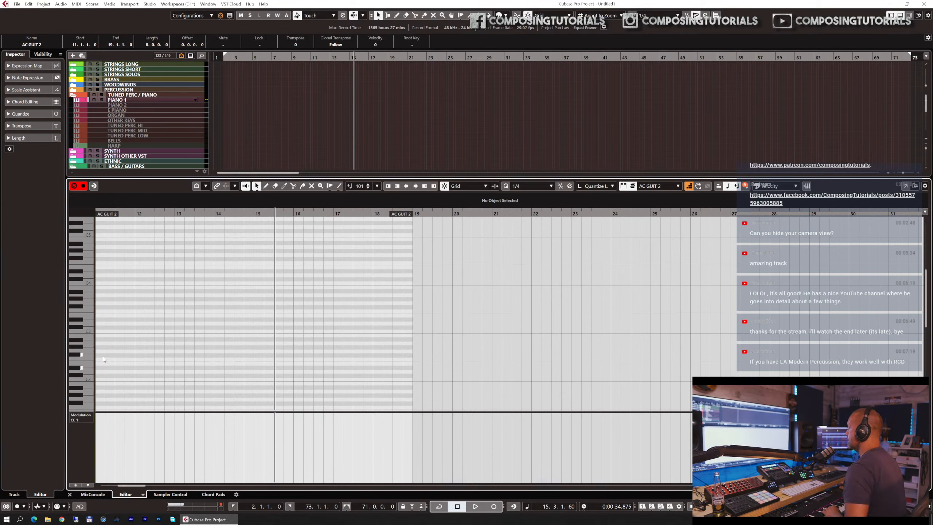
# - Enter a two-bar D#2 at bar 11 and one-bar B1 and G#1 notes at bars 13 and 14, then duplicate the phrase to bar 15
pyautogui.moveTo(104, 367); pyautogui.dragTo(169, 369)
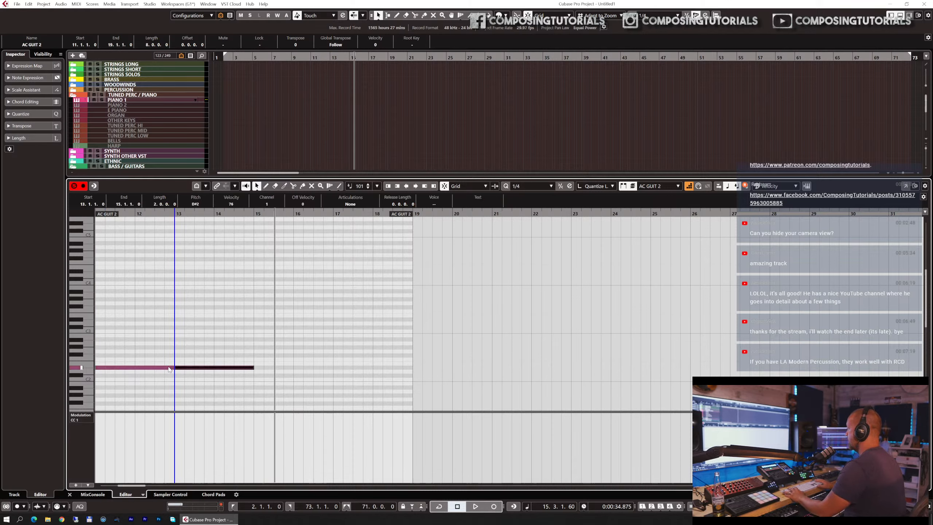
pyautogui.press('Down')
pyautogui.press('Down')
pyautogui.press('Down')
pyautogui.press('Down')
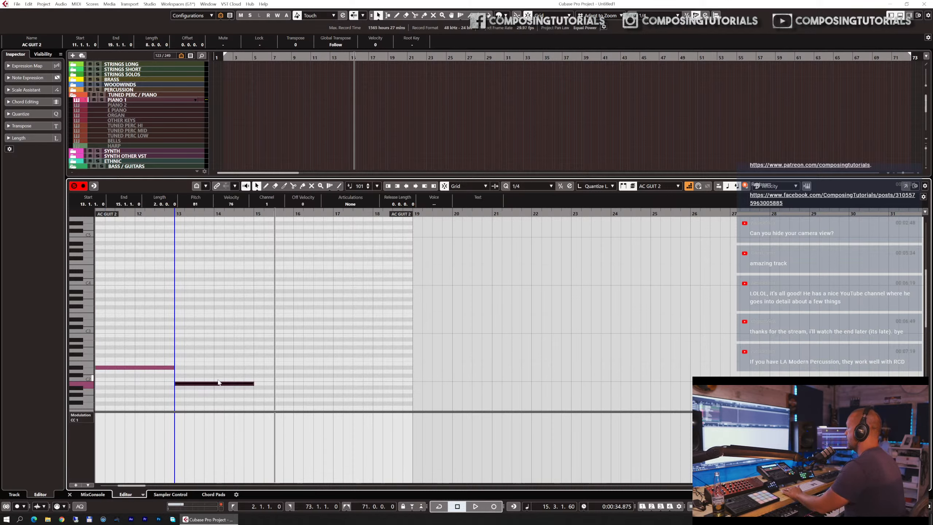
pyautogui.press('Down')
pyautogui.press('Down')
pyautogui.press('Down')
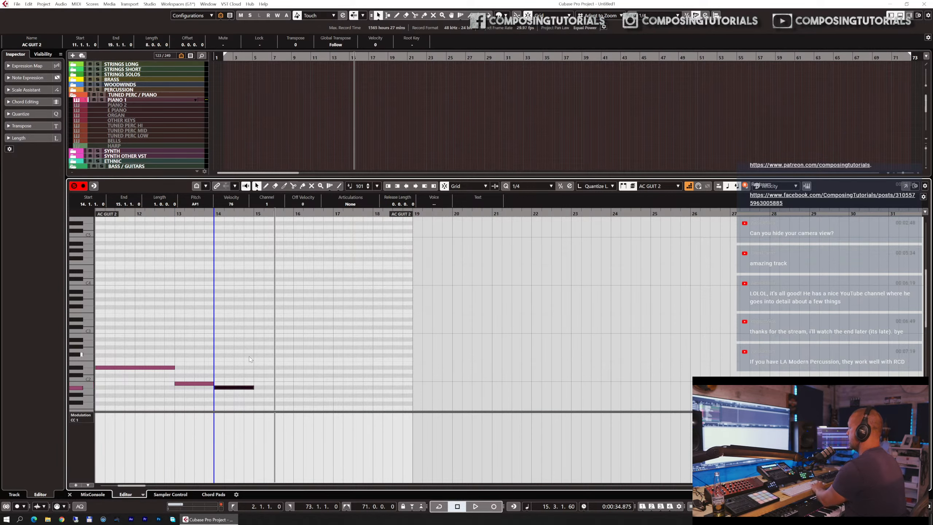
pyautogui.moveTo(245, 331); pyautogui.dragTo(156, 409)
pyautogui.hotkey('ctrl', 'd')
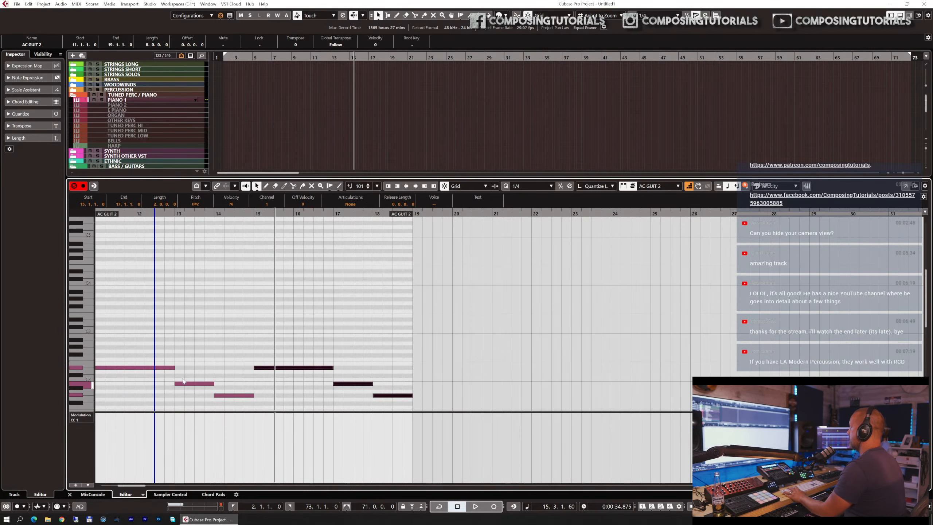
# - Record a modulation (CC 1) performance over the AC GUIT 2 part, starting from bar 10
pyautogui.press('g')
pyautogui.press('g')
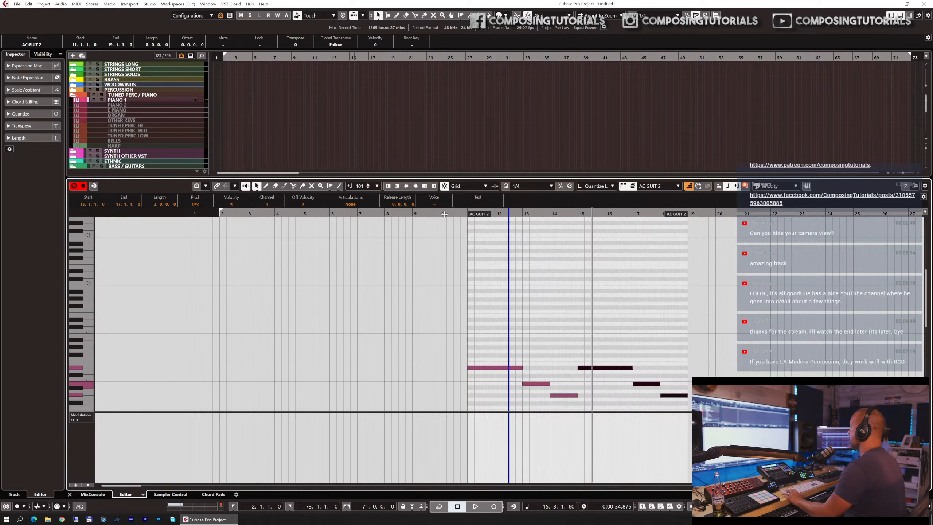
pyautogui.moveTo(444, 214); pyautogui.dragTo(437, 235)
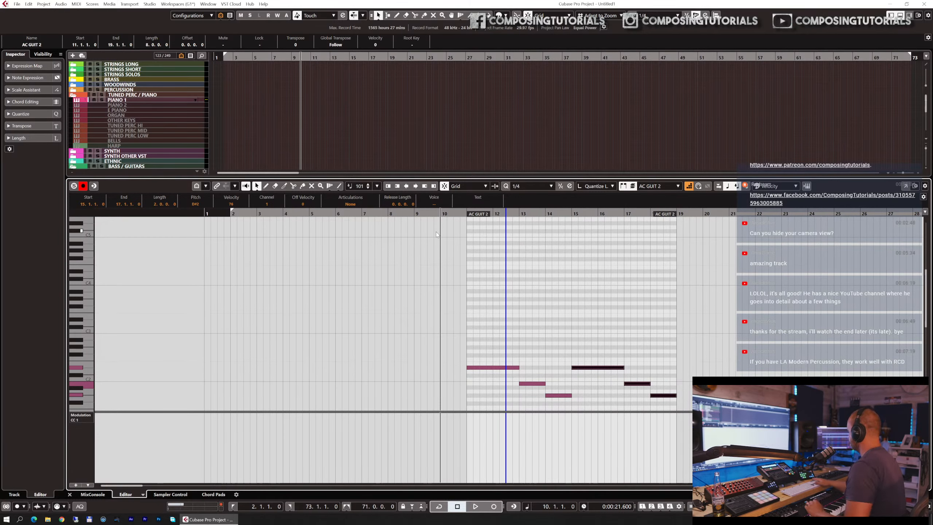
pyautogui.press('KP_Multiply')
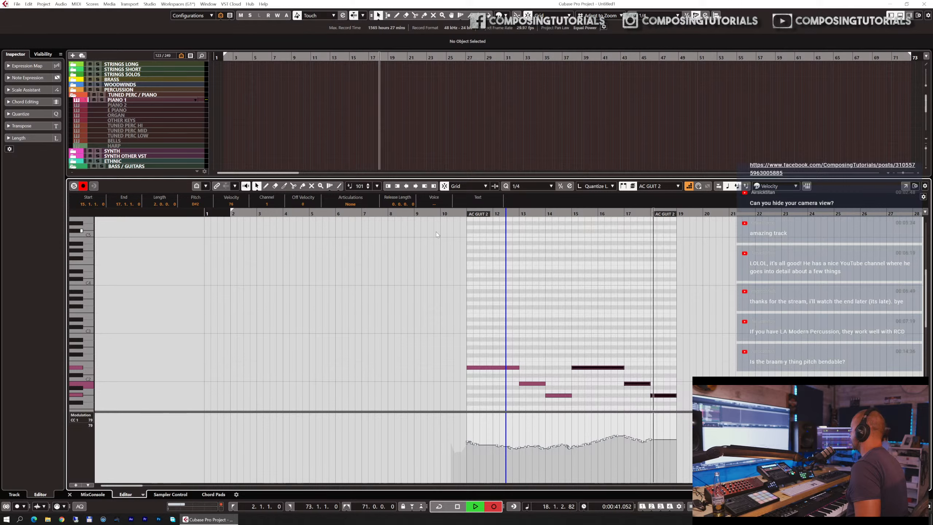
pyautogui.press('space')
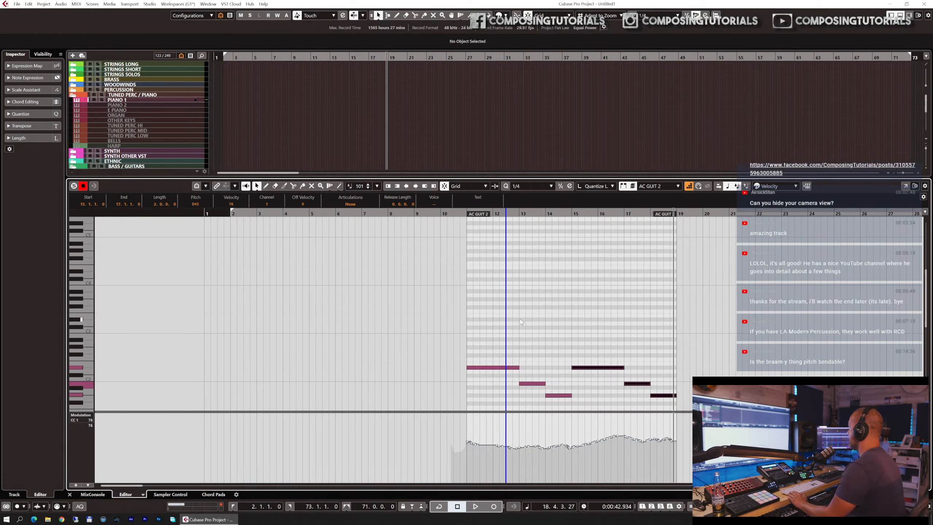
# - Try lengthening all AC GUIT 2 notes except the last so they slightly overlap, and audition from just before bar 11
pyautogui.moveTo(516, 322); pyautogui.dragTo(625, 400)
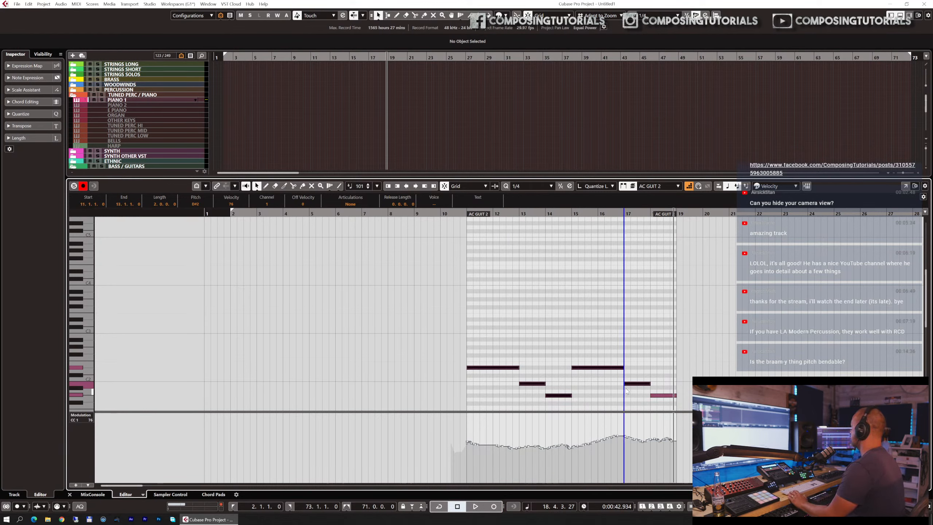
pyautogui.moveTo(623, 367); pyautogui.dragTo(624, 367)
pyautogui.click(459, 214)
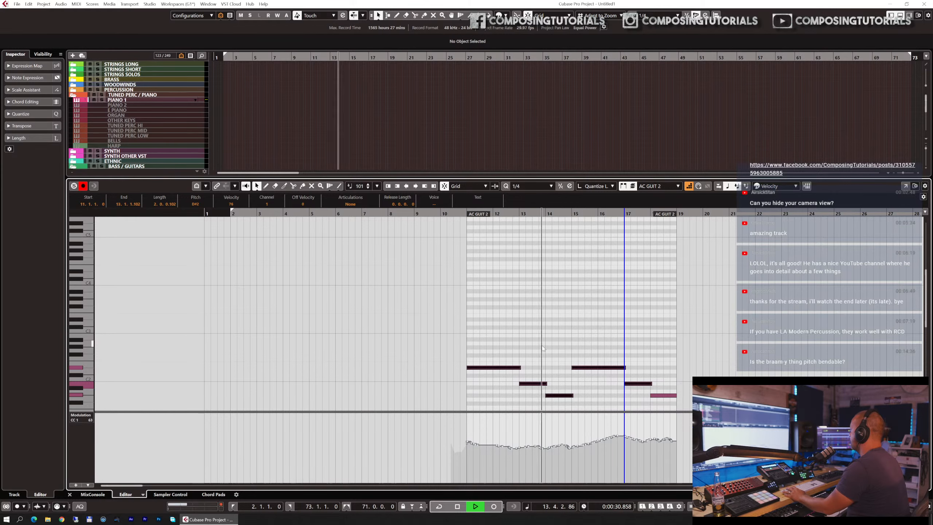
pyautogui.press('space')
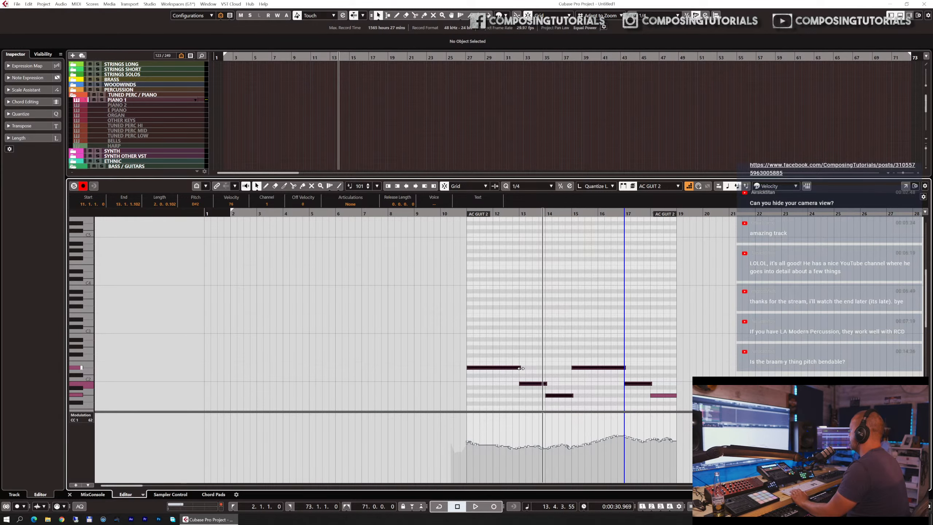
# - Try starting the AC GUIT 2 notes from bar 13 on slightly early, audition the change and undo it
pyautogui.moveTo(535, 365); pyautogui.dragTo(653, 415)
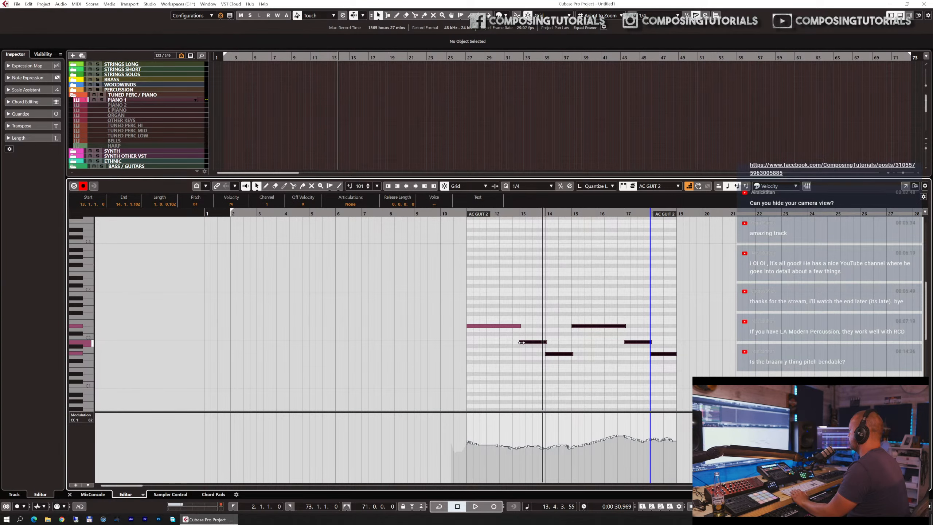
pyautogui.moveTo(521, 343); pyautogui.dragTo(519, 342)
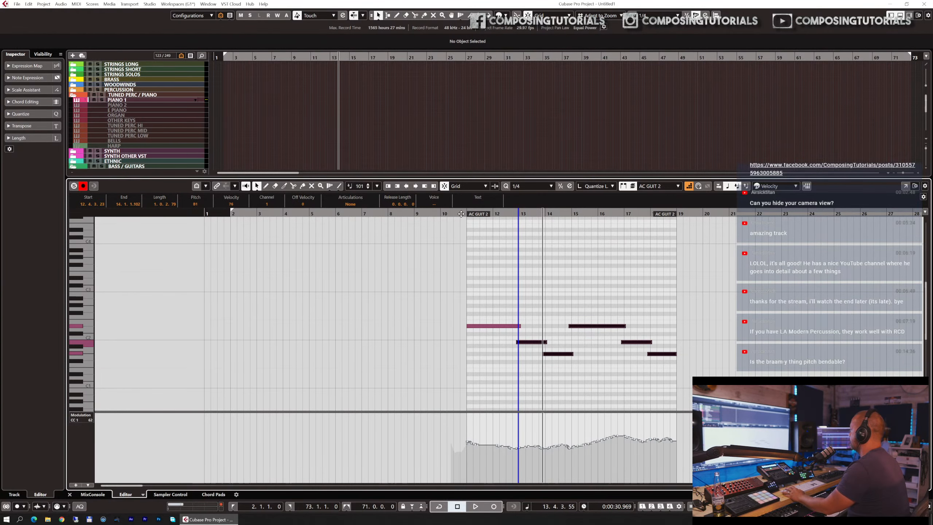
pyautogui.click(460, 213)
pyautogui.press('space')
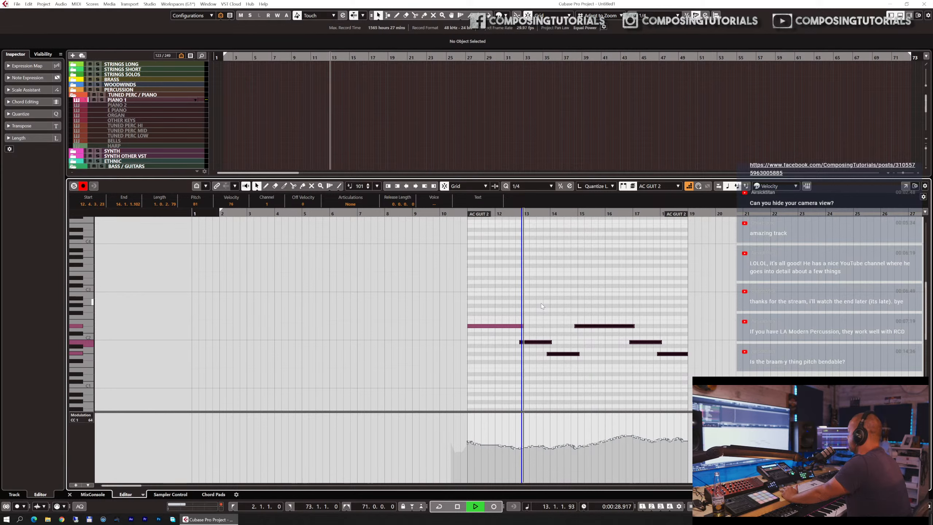
pyautogui.press('space')
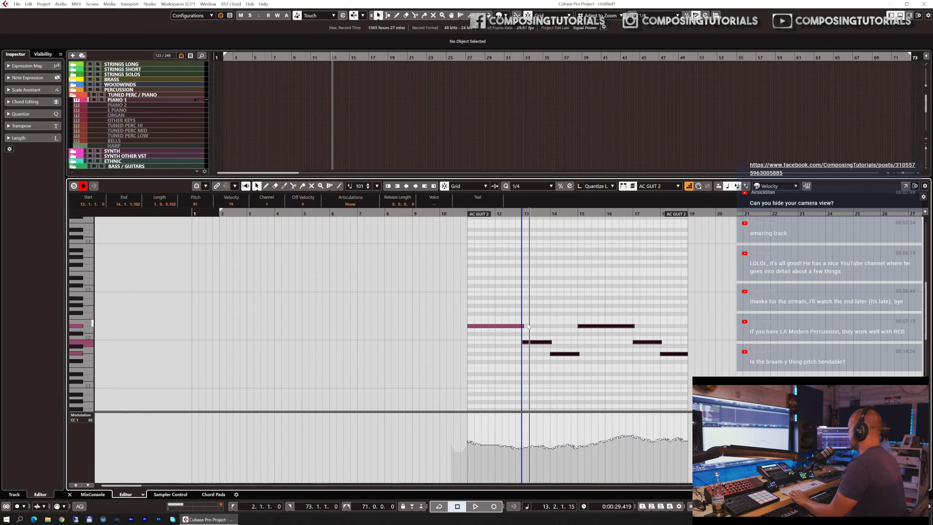
# - Try extending the ends of all AC GUIT 2 notes a little further and audition the part from bar 11
pyautogui.moveTo(513, 304); pyautogui.dragTo(688, 379)
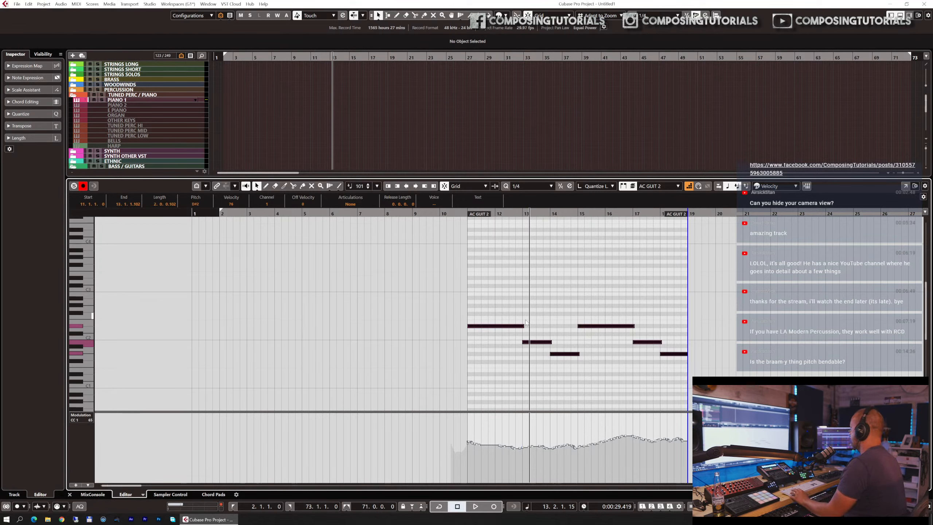
pyautogui.moveTo(523, 325); pyautogui.dragTo(525, 325)
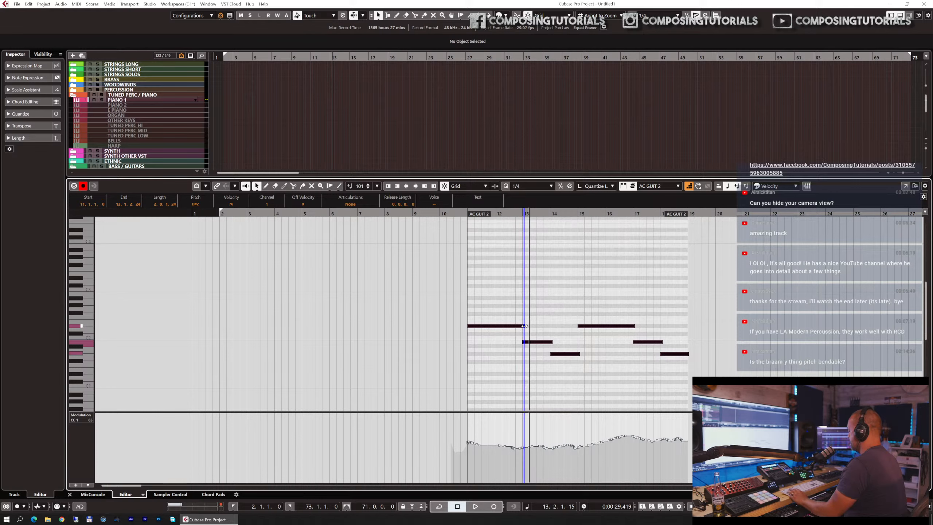
pyautogui.click(473, 214)
pyautogui.press('space')
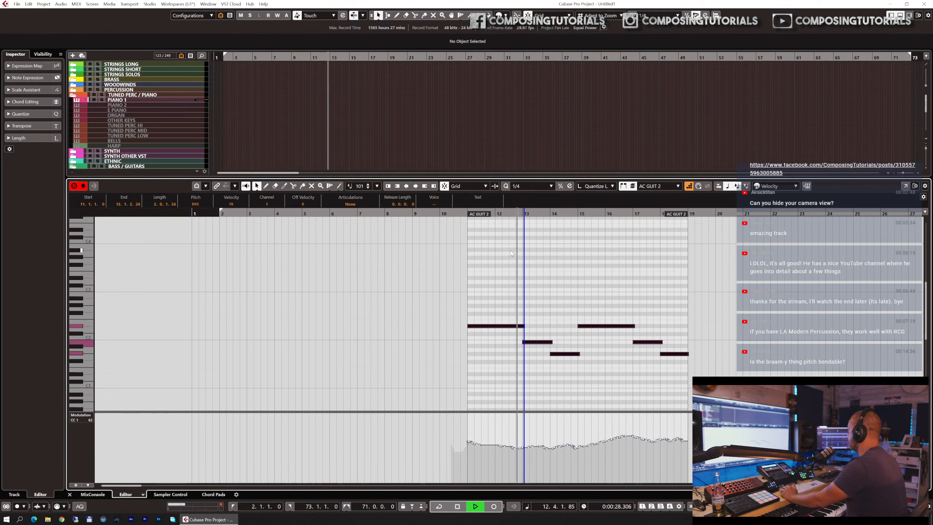
pyautogui.press('space')
# - Restore the AC GUIT 2 note ends to the bar lines and deselect the notes
pyautogui.press('h')
pyautogui.press('h')
pyautogui.press('h')
pyautogui.press('h')
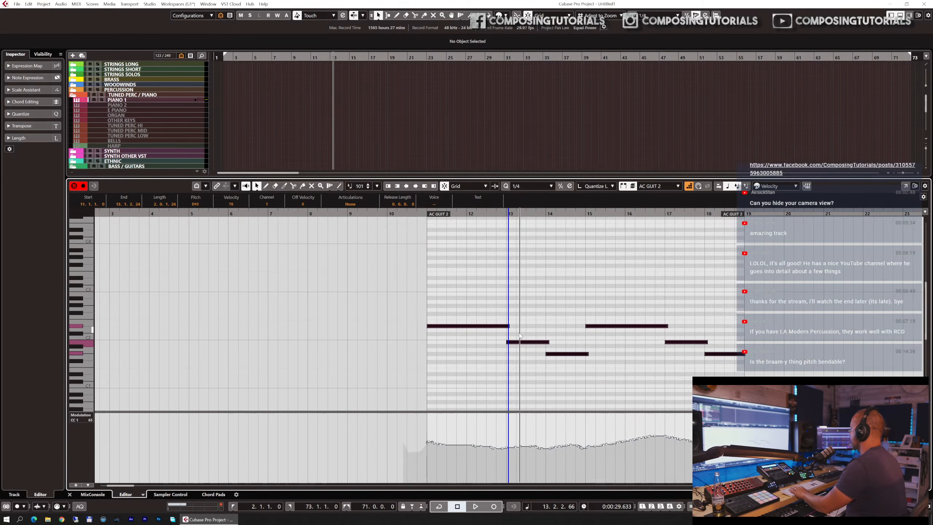
pyautogui.press('h')
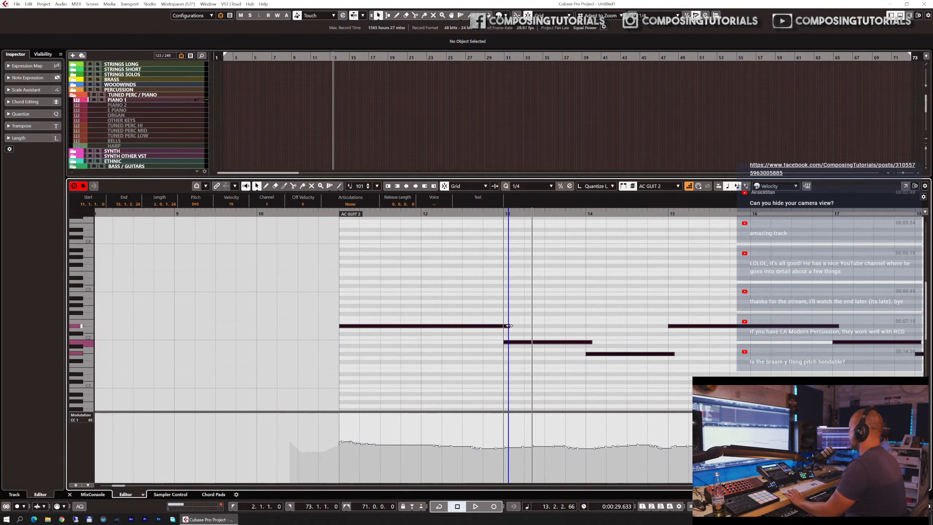
pyautogui.click(519, 315)
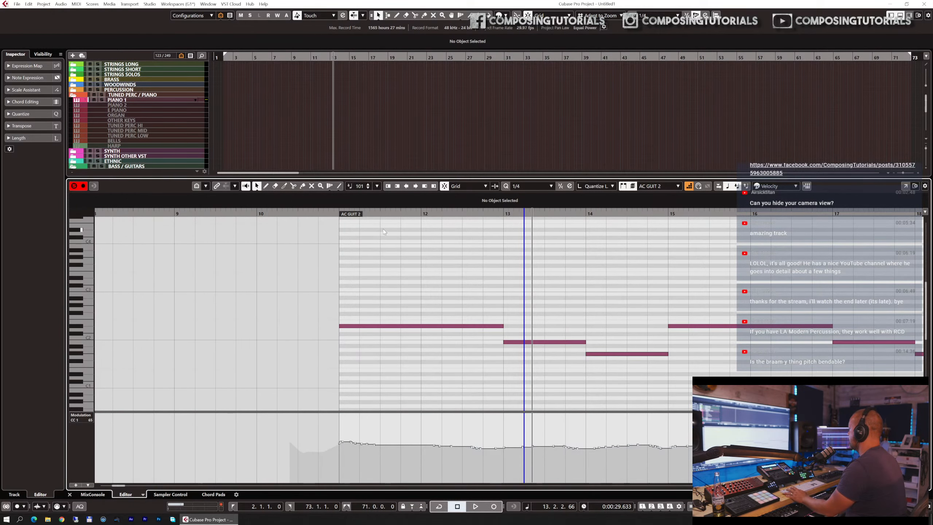
# - Audition the AC GUIT 2 part from around bar 11, checking the chord change at bar 13
pyautogui.click(337, 214)
pyautogui.moveTo(337, 215); pyautogui.dragTo(338, 218)
pyautogui.press('space')
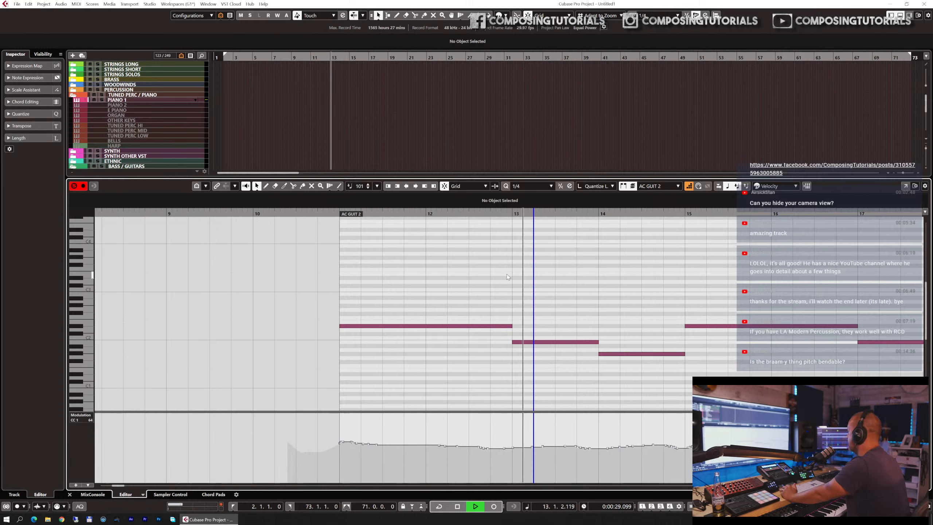
pyautogui.press('space')
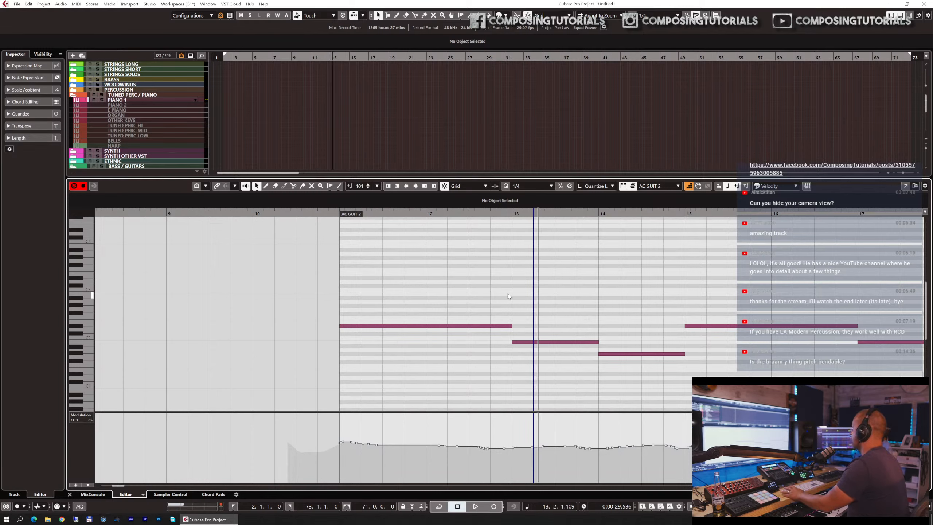
pyautogui.click(328, 213)
pyautogui.press('space')
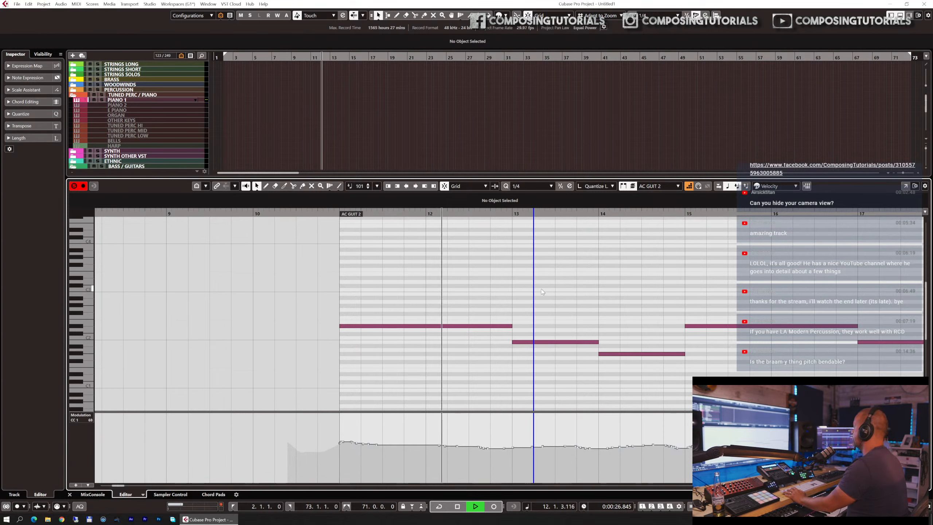
# - Stop playback and split the first AC GUIT 2 note at bar 12
pyautogui.press('space')
pyautogui.press('3')
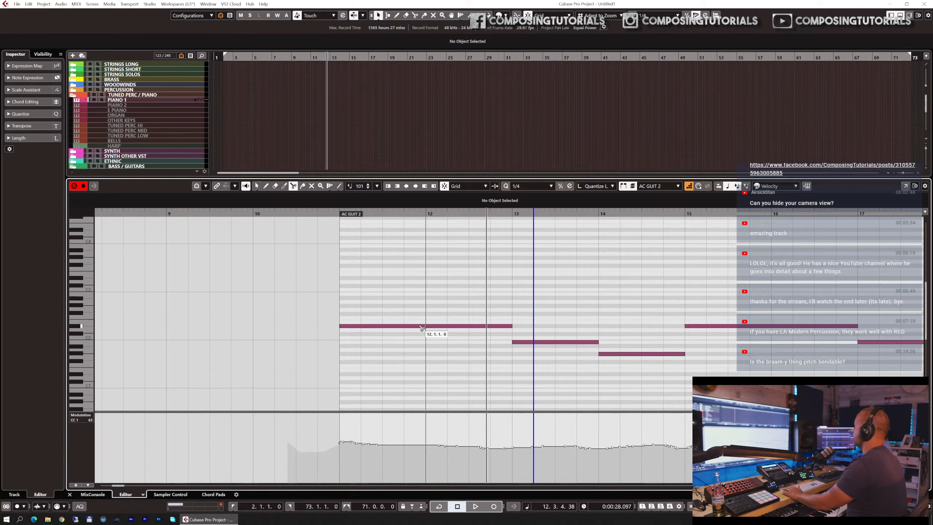
pyautogui.click(426, 328)
pyautogui.press('1')
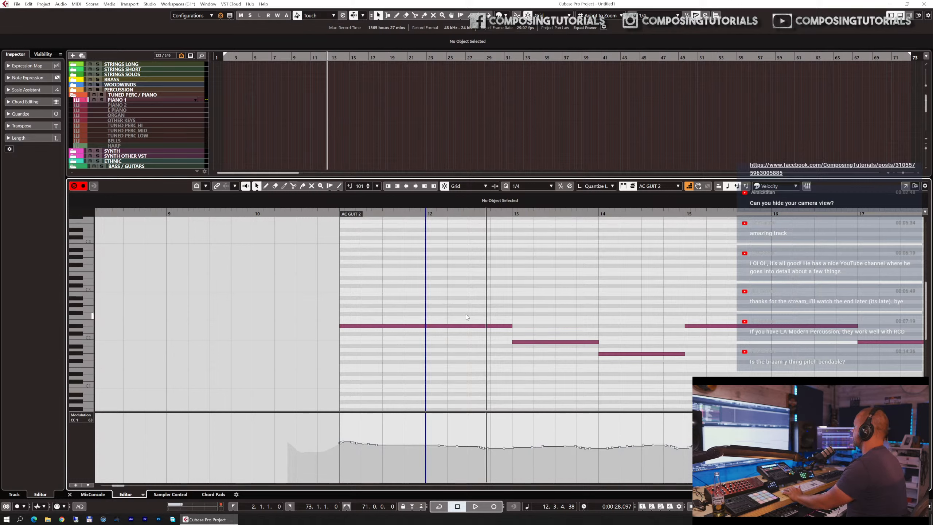
# - Audition the split AC GUIT 2 note from just before bar 11 through bar 13, and close the note editor
pyautogui.click(326, 214)
pyautogui.press('space')
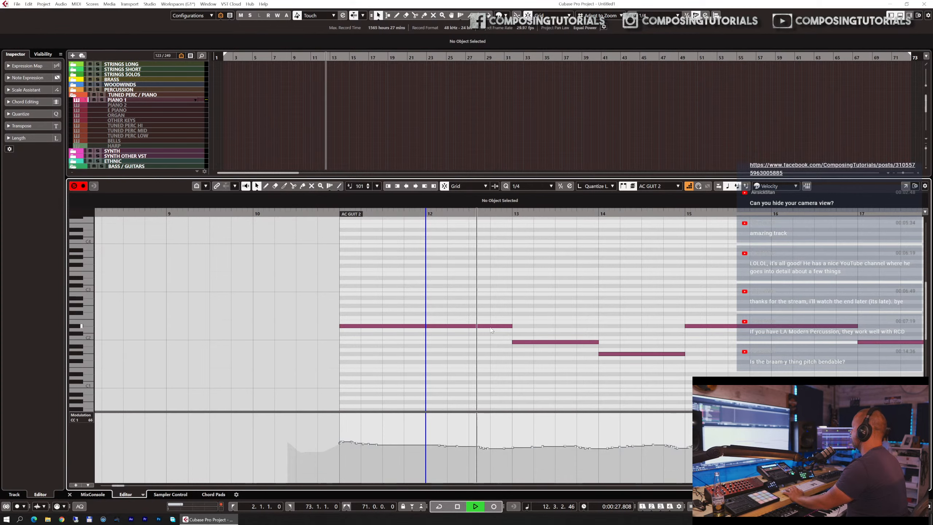
pyautogui.press('space')
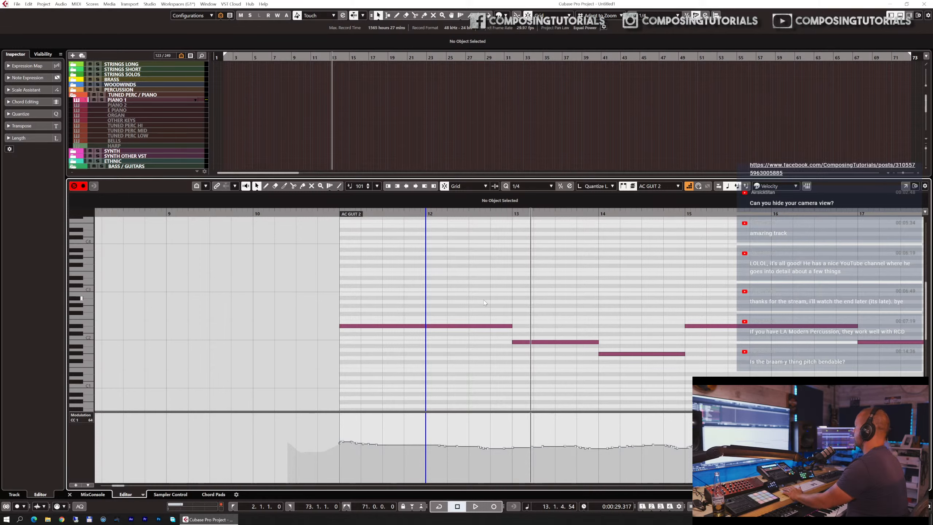
pyautogui.press('Return')
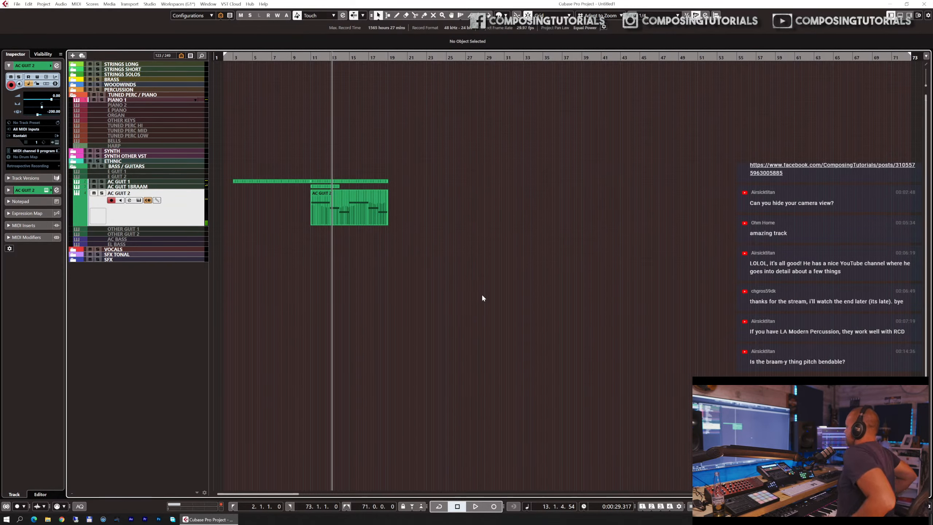
# - Inspect the Advanced, Modulation and Speed settings of the AC GUIT 2 riff instrument in Kontakt
pyautogui.press('e')
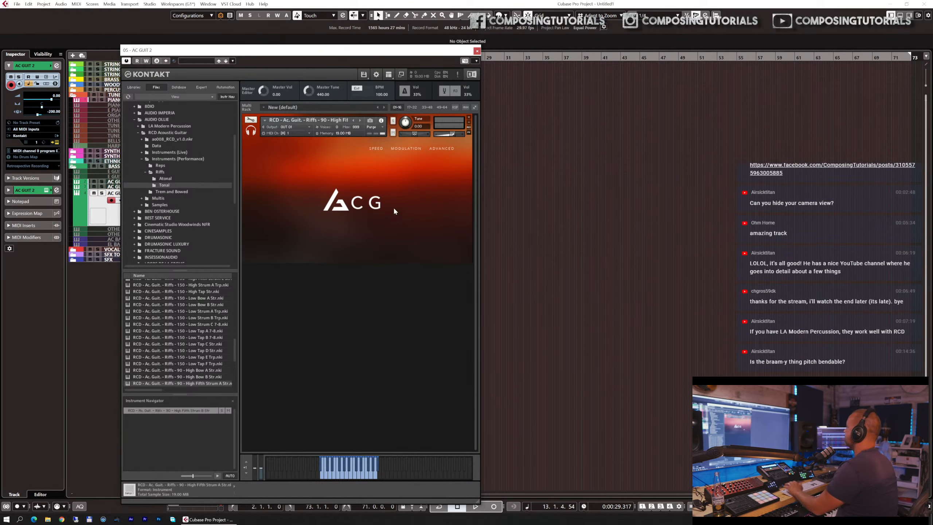
pyautogui.click(443, 149)
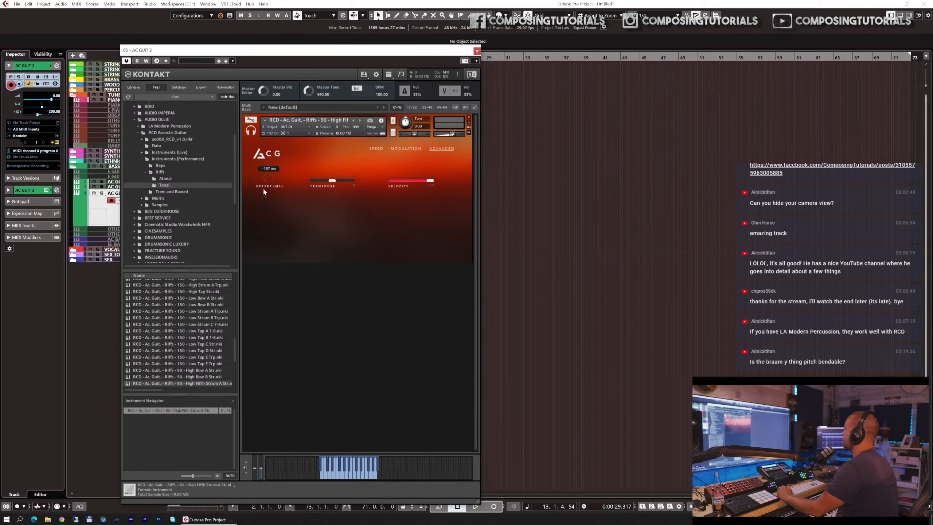
pyautogui.click(407, 148)
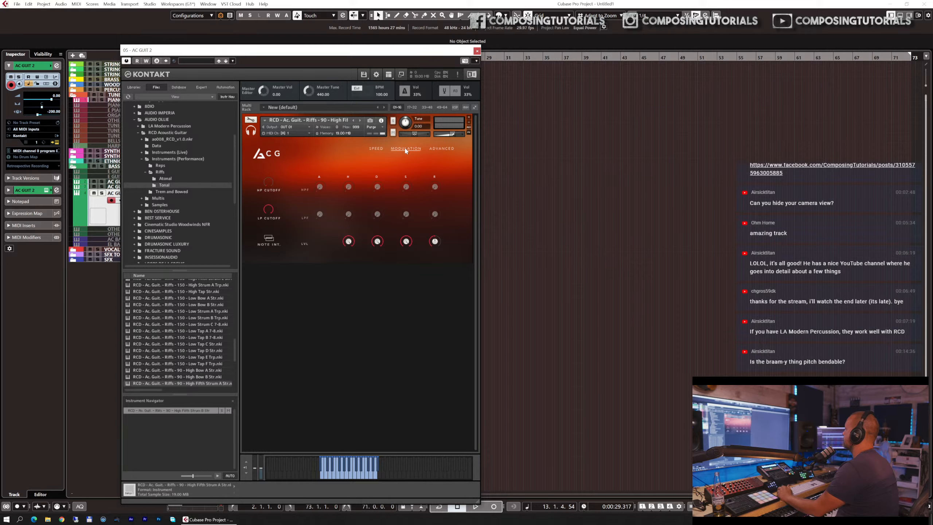
pyautogui.click(375, 149)
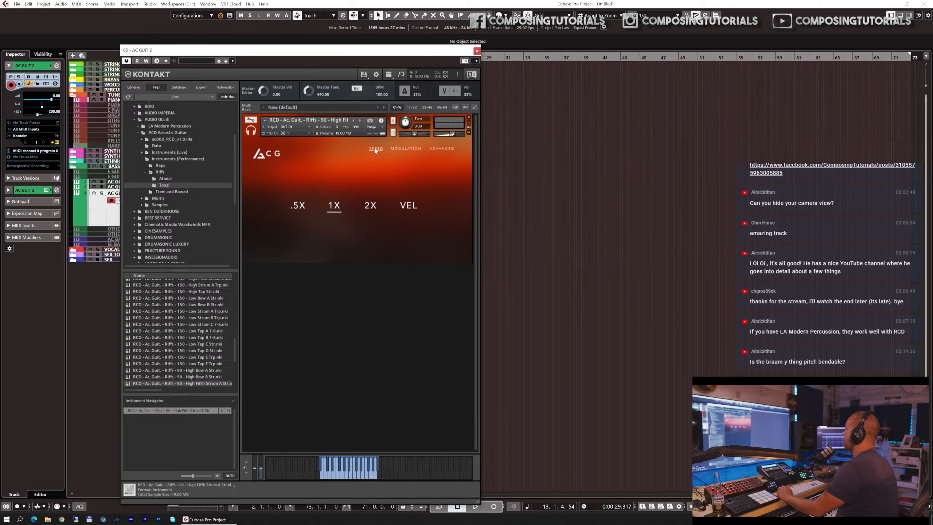
pyautogui.click(476, 51)
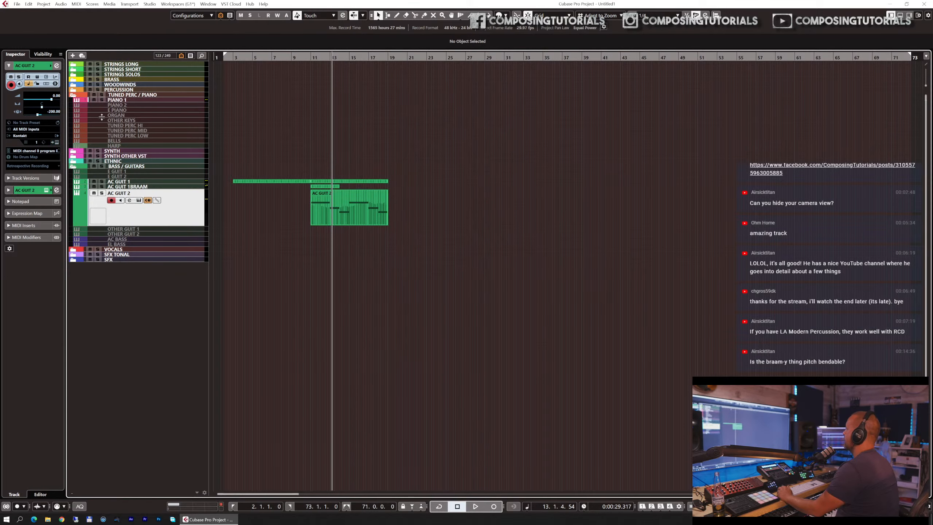
# - Replace the AC GUIT 2 patch in Kontakt with RCD - Ac. Guit. - Riffs - 90 - High Fifth Strum B Str
pyautogui.press('e')
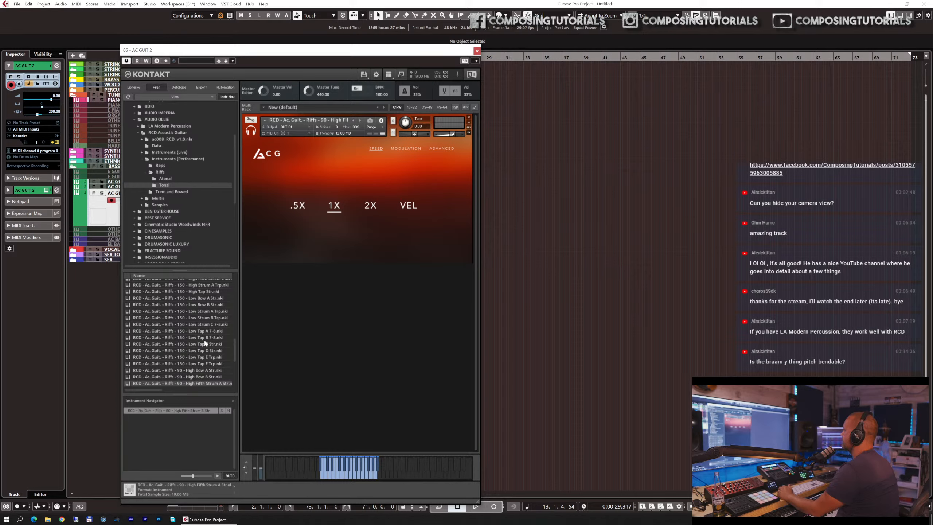
pyautogui.scroll(-2, 204, 343)
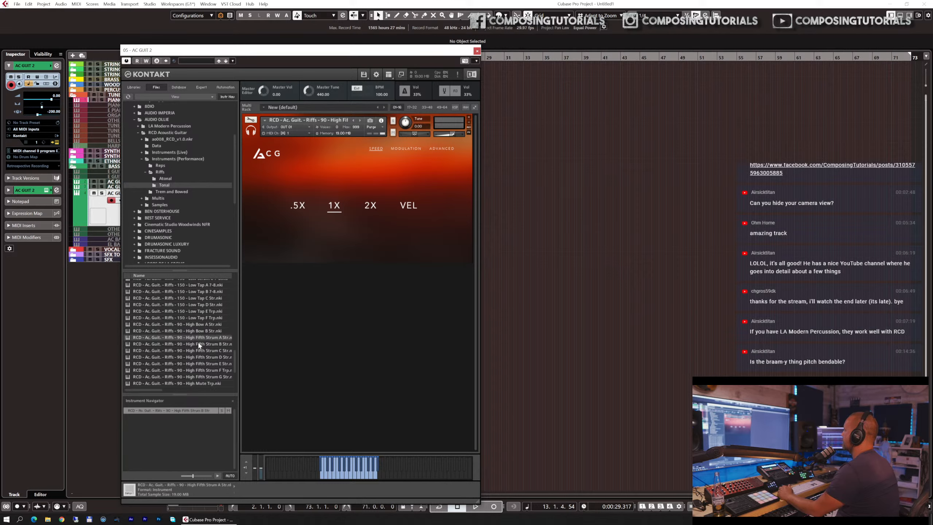
pyautogui.moveTo(198, 346); pyautogui.dragTo(338, 147)
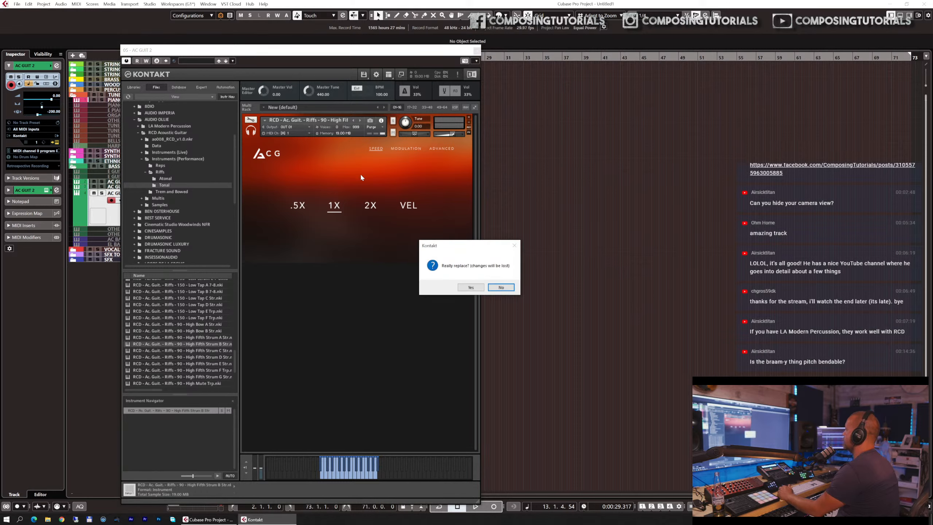
pyautogui.click(464, 287)
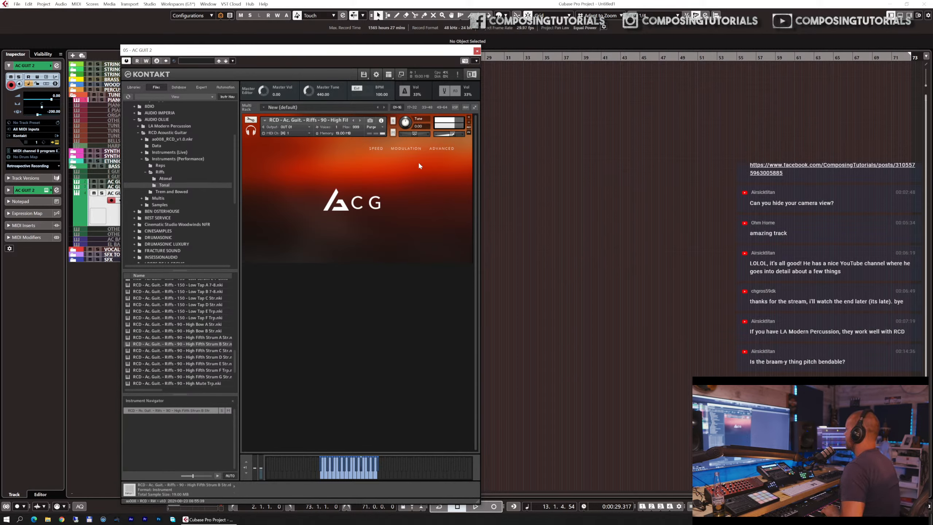
# - Try raising the sample offset in the High Fifth Strum B riff's Advanced settings, and close Kontakt
pyautogui.click(437, 153)
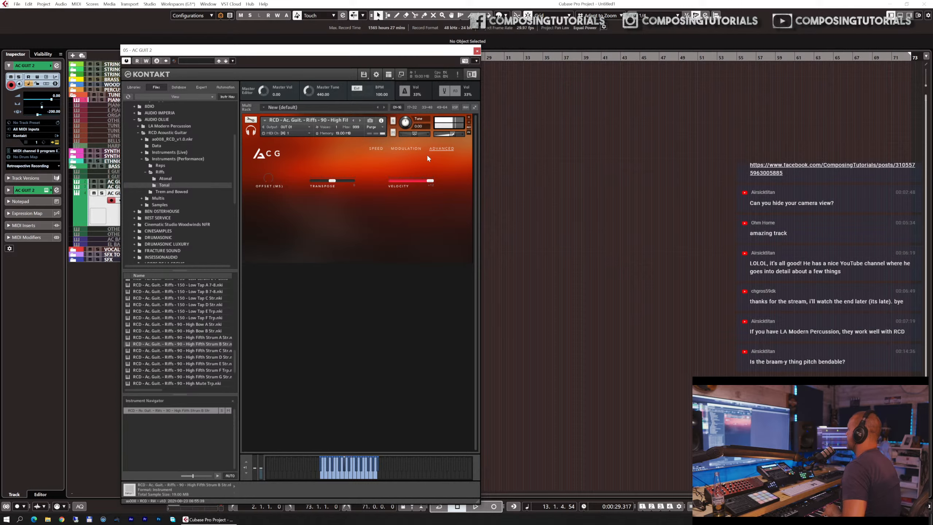
pyautogui.moveTo(266, 184); pyautogui.dragTo(278, 115)
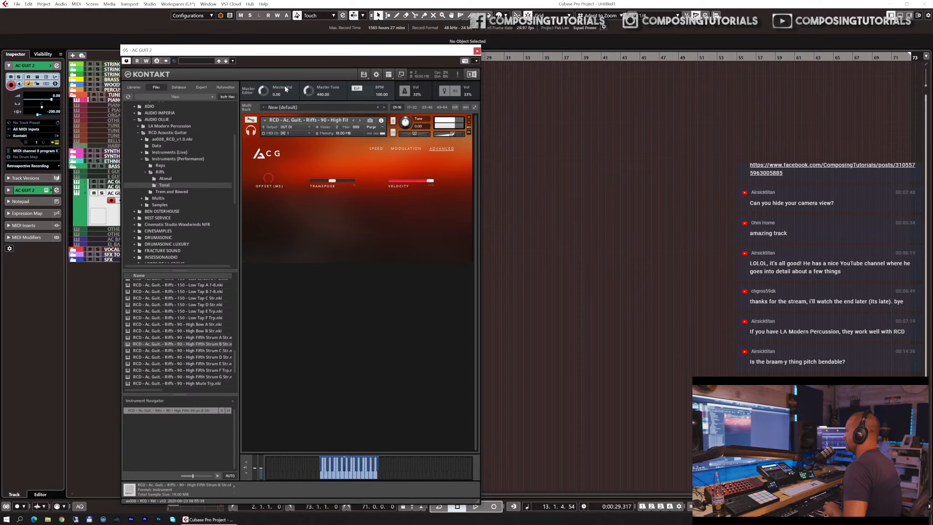
pyautogui.click(477, 51)
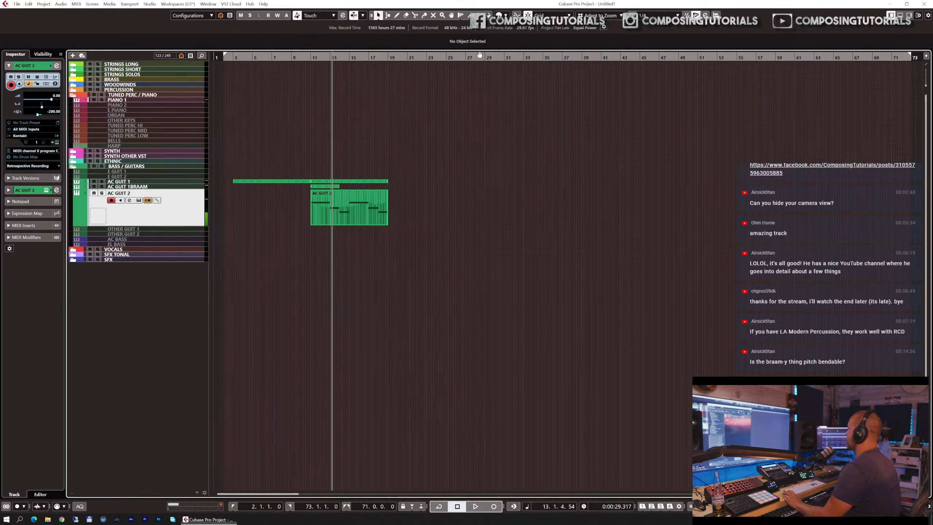
# - Try the AC GUIT 2 riff with its track delay reset to zero, auditioning from just before bar 10
pyautogui.keyDown('ctrl'); pyautogui.click(44, 115); pyautogui.keyUp('ctrl')
pyautogui.click(300, 57)
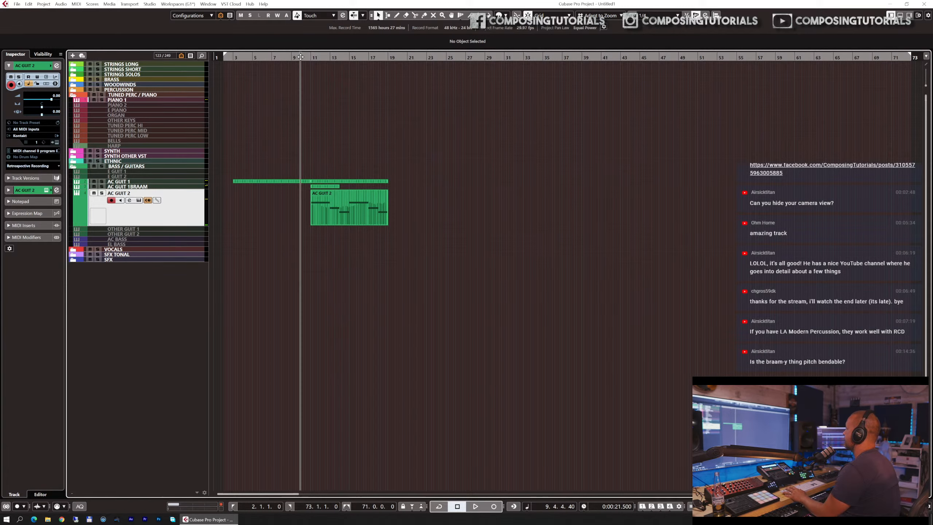
pyautogui.press('space')
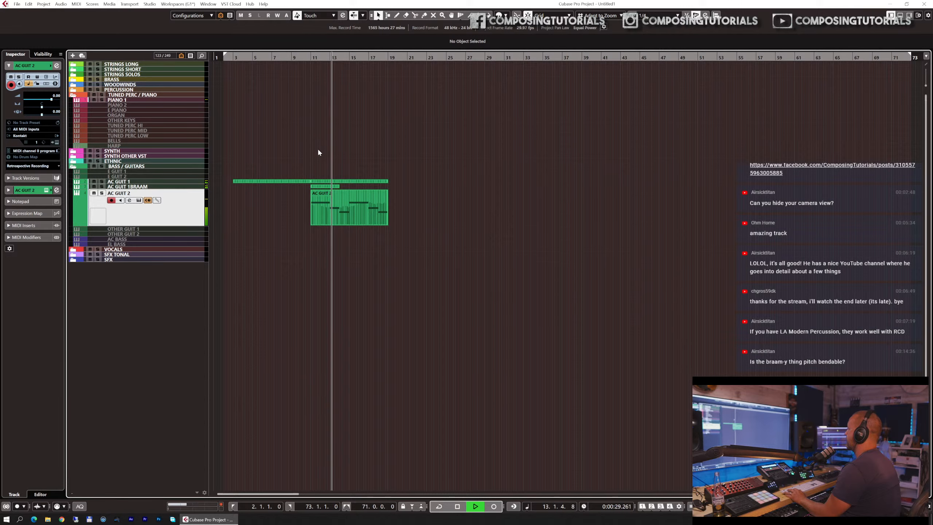
pyautogui.press('space')
# - Restore the project tempo to 100 BPM and switch the AC GUIT 2 Kontakt patch to the High Fifth Strum C riff
pyautogui.press('e')
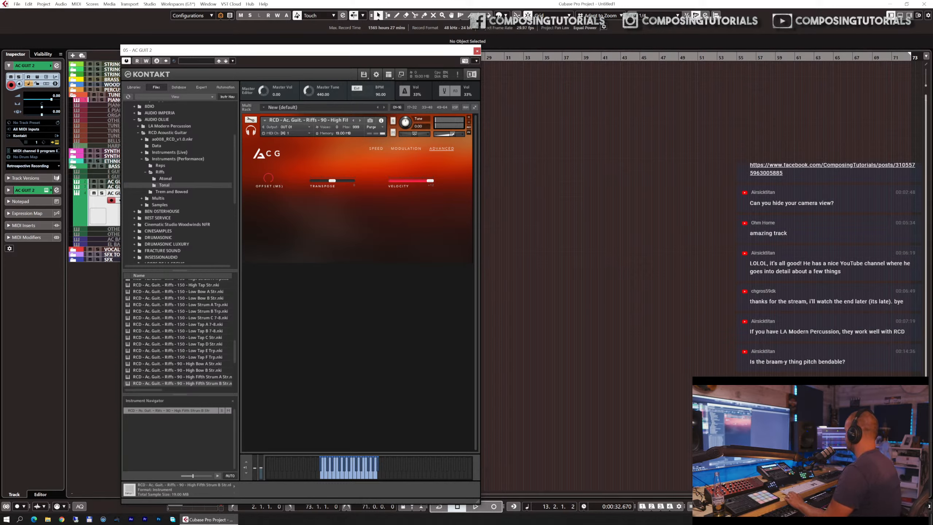
pyautogui.press('Return')
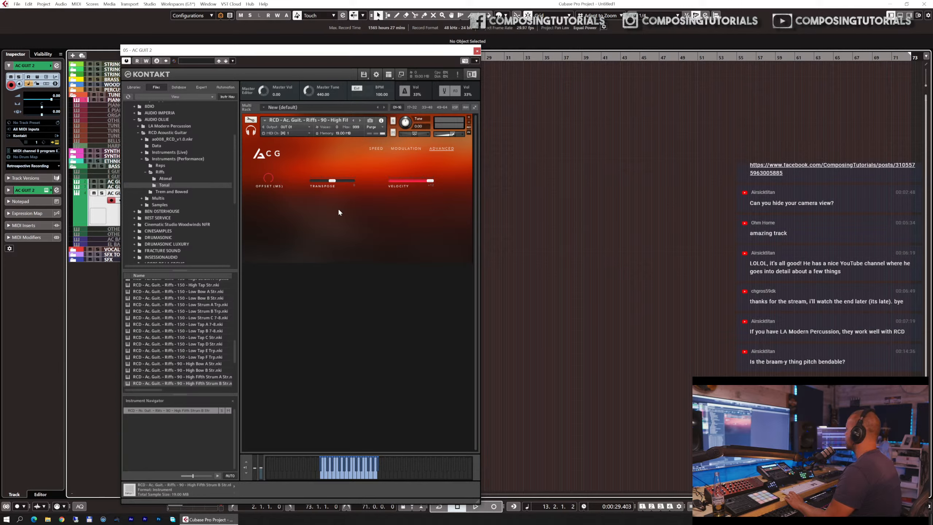
pyautogui.click(360, 120)
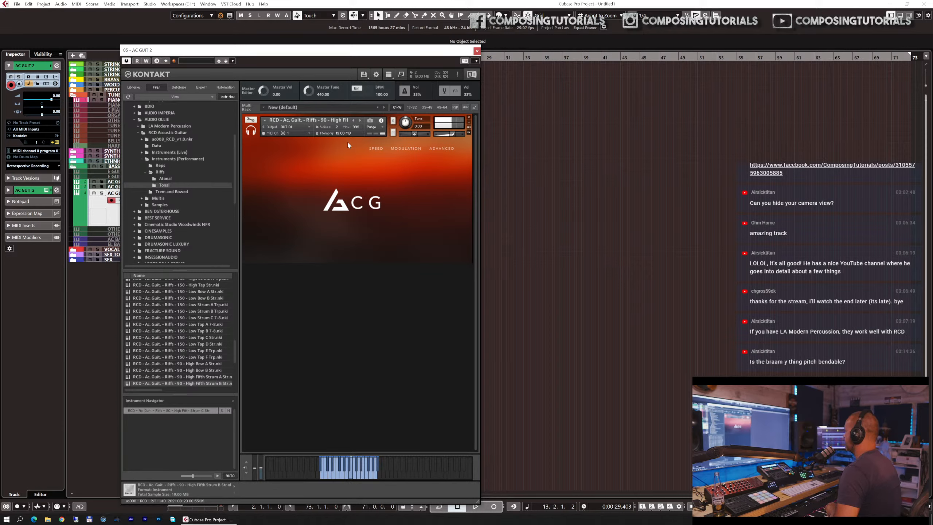
# - Set the AC GUIT 2 track delay to -200 ms and close Kontakt
pyautogui.click(52, 112)
pyautogui.doubleClick(52, 112)
pyautogui.write('-200')
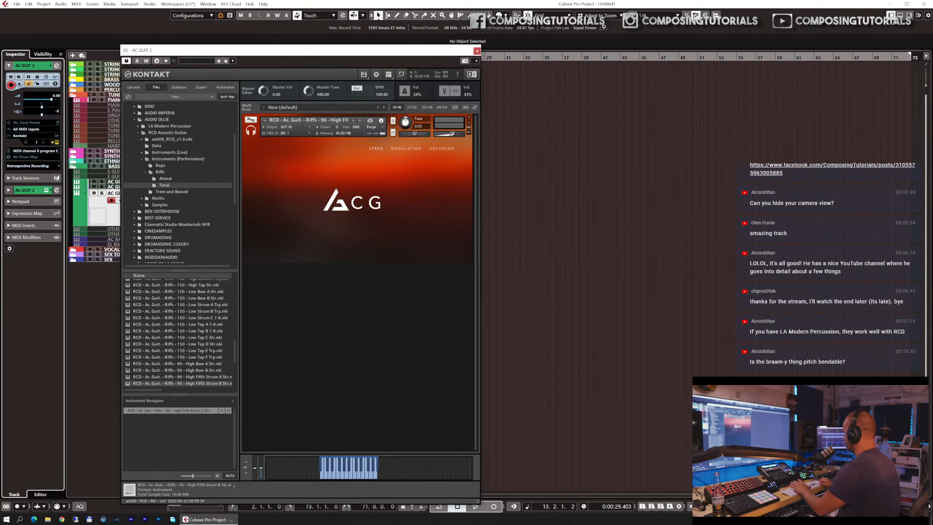
pyautogui.press('Return')
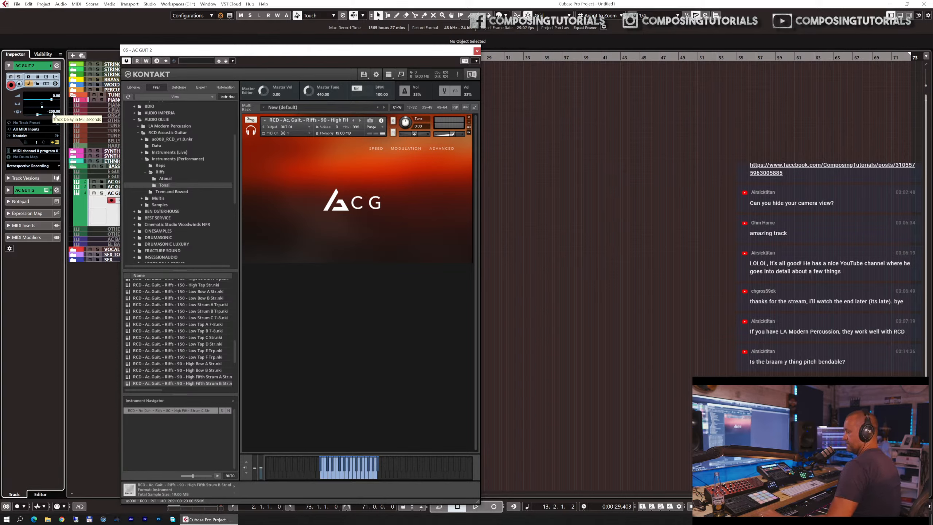
pyautogui.hotkey('ctrl', 'w')
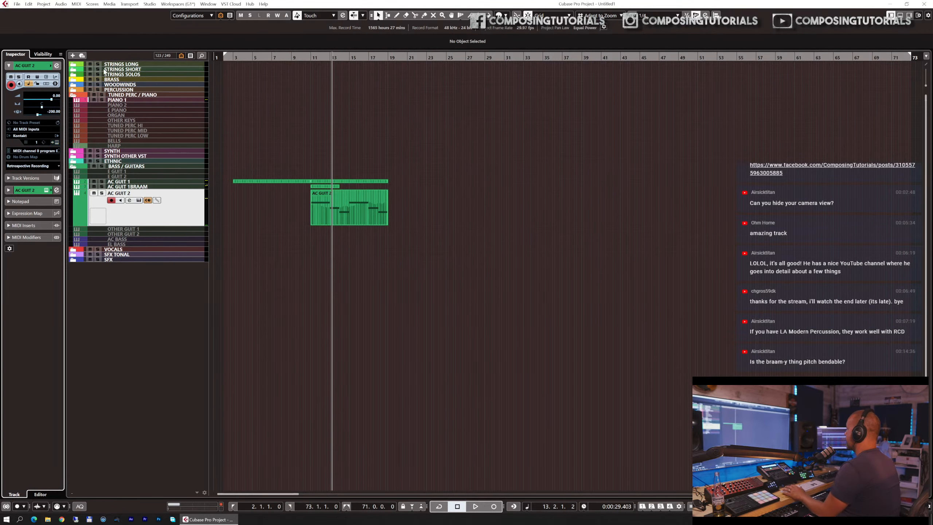
# - Audition the guitar arrangement with the new strum riff from around bar 9 to the end of bar 18
pyautogui.click(295, 57)
pyautogui.press('space')
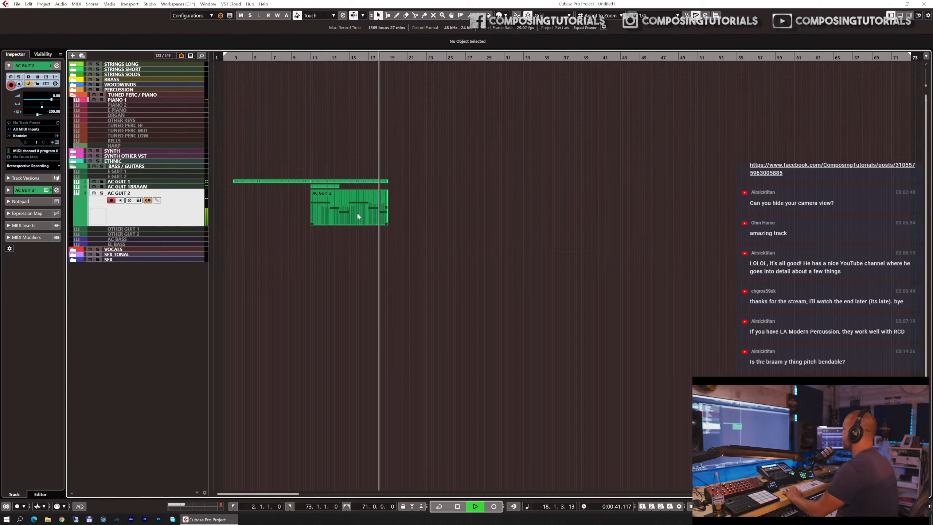
pyautogui.press('space')
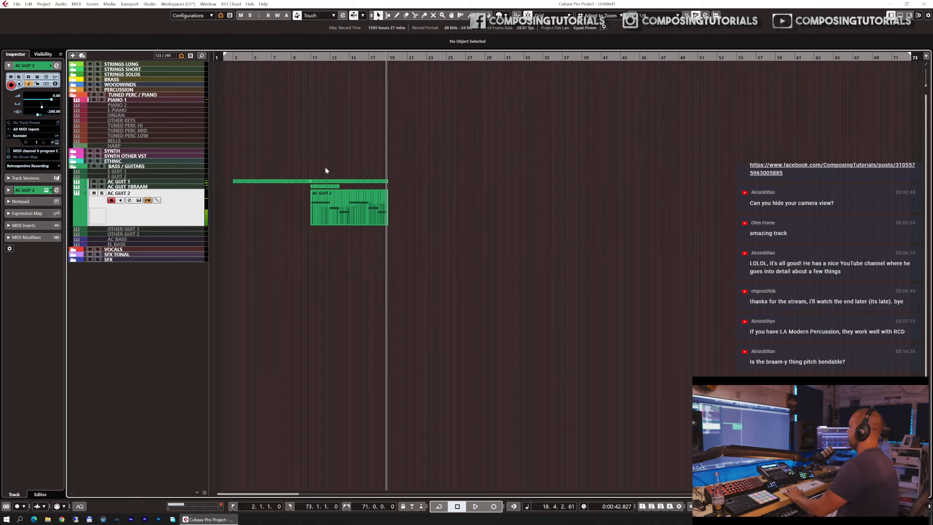
# - Duplicate the AC GUIT 1, AC GUIT 1BRAAM and AC GUIT 2 parts starting at bar 11 so the copies follow directly after them
pyautogui.moveTo(324, 165); pyautogui.dragTo(411, 241)
pyautogui.hotkey('ctrl', 'd')
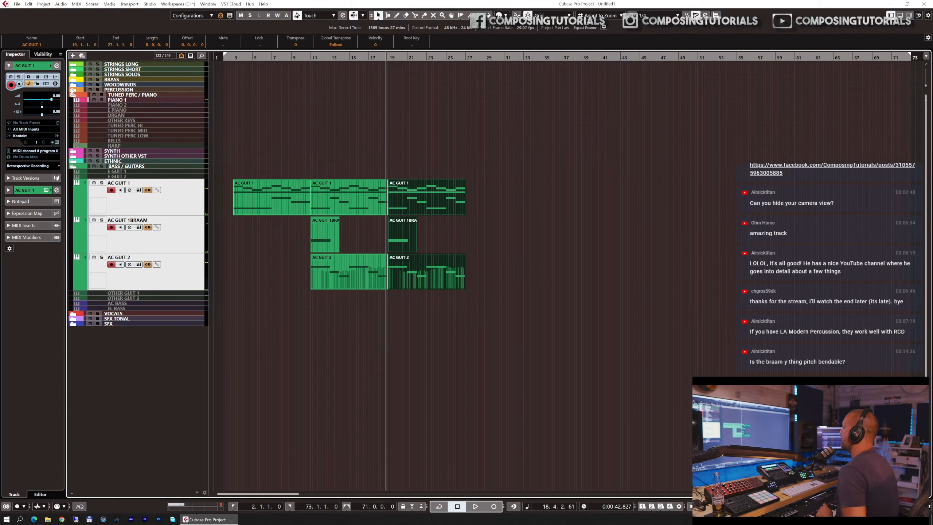
# - Expand the STRINGS SHORT folder to show its instrument tracks
pyautogui.click(74, 69)
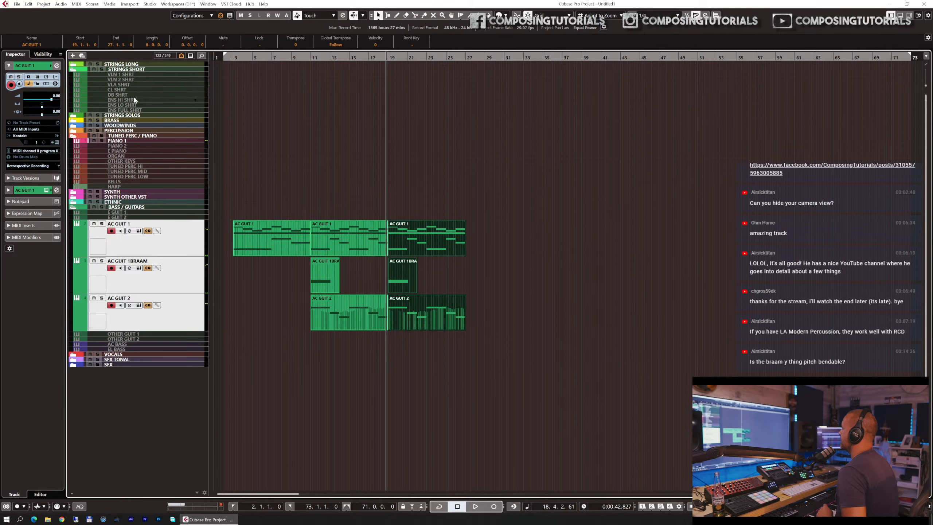
# - Enable the ENS FULL SHRT track and open its Kontakt instrument
pyautogui.click(136, 110)
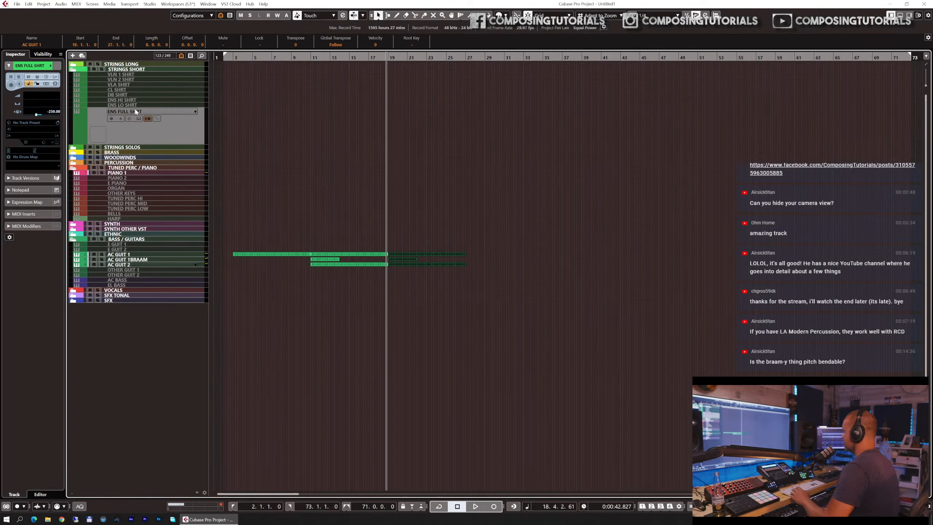
pyautogui.hotkey('shift', 'd')
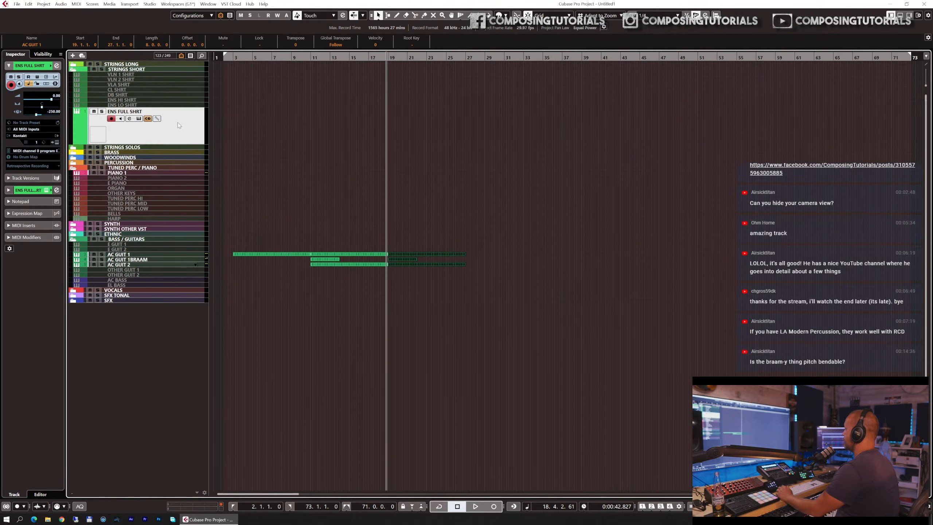
pyautogui.press('e')
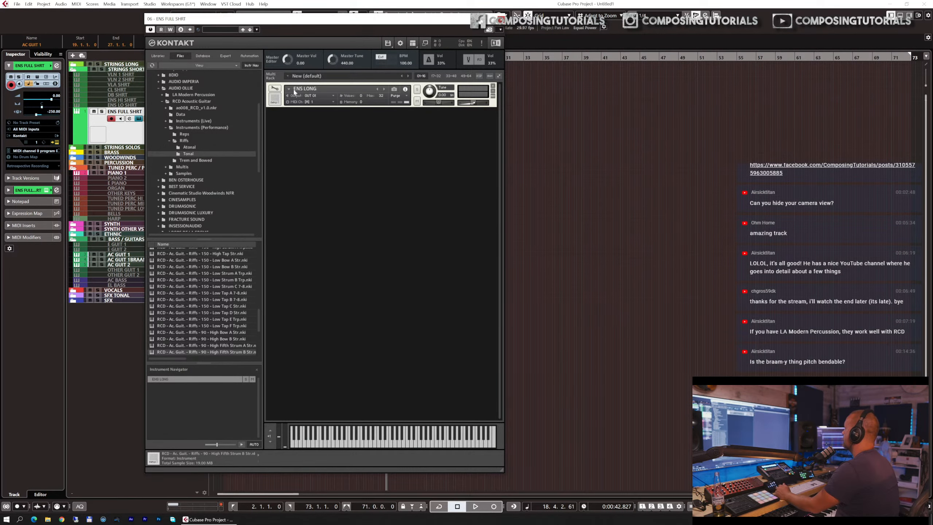
# - Load the strings patch Full Ensemble B - Spiccato from the AUDIOOLLIE NSS CUSTOM Full Ensemble folder in place of ENS LONG
pyautogui.click(295, 92)
pyautogui.moveTo(315, 104)
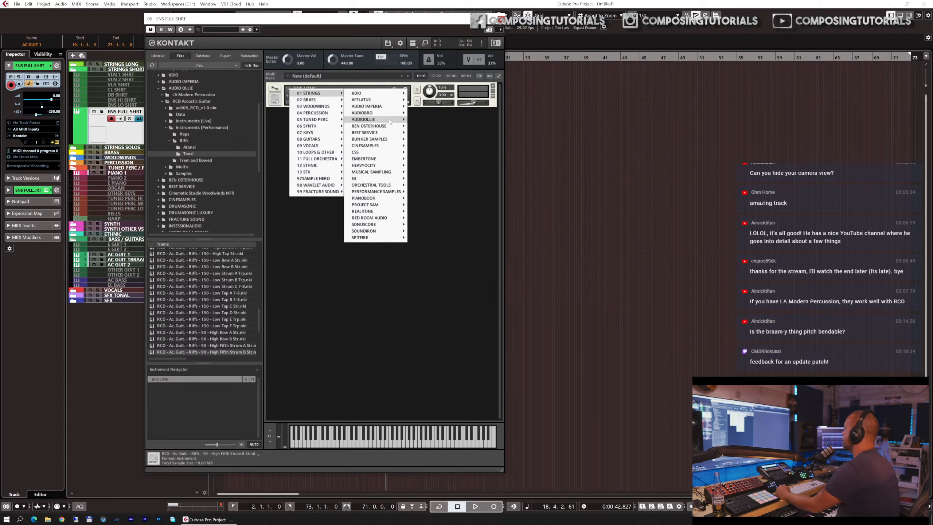
pyautogui.moveTo(390, 122)
pyautogui.moveTo(420, 121)
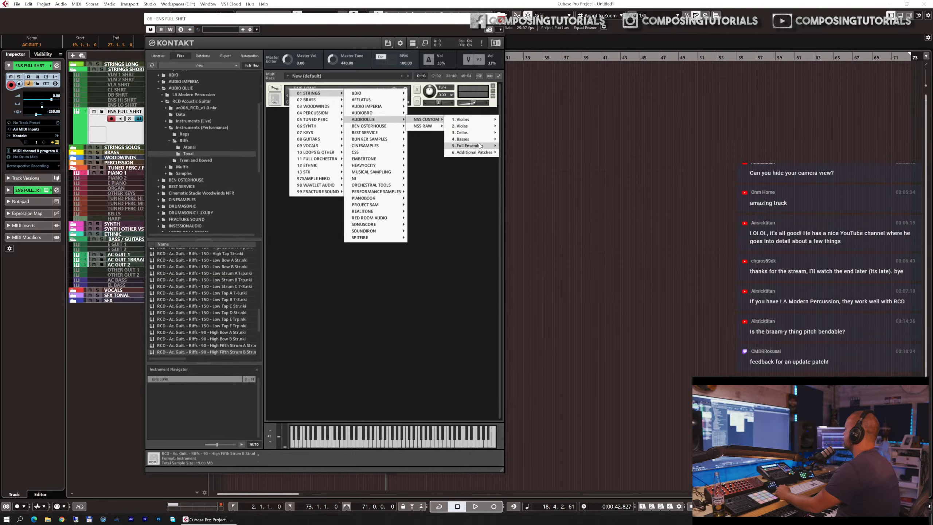
pyautogui.moveTo(480, 146)
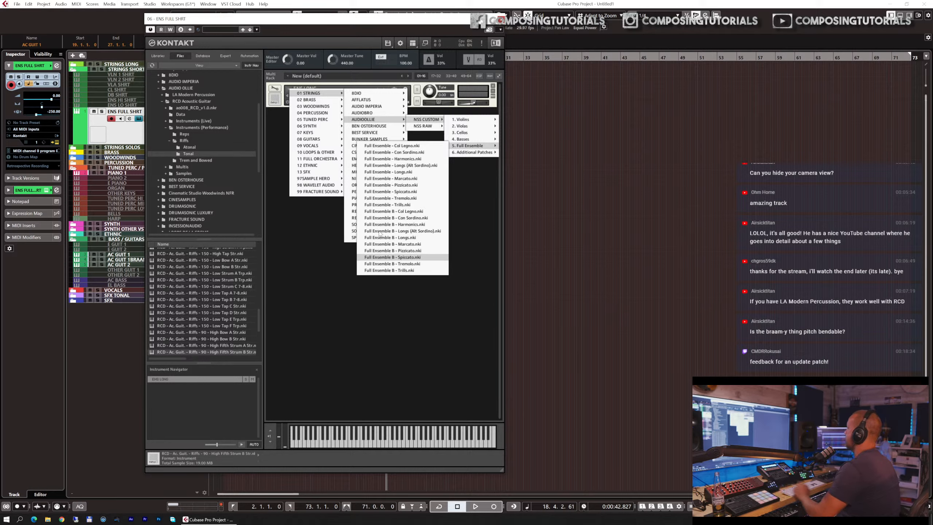
pyautogui.click(402, 258)
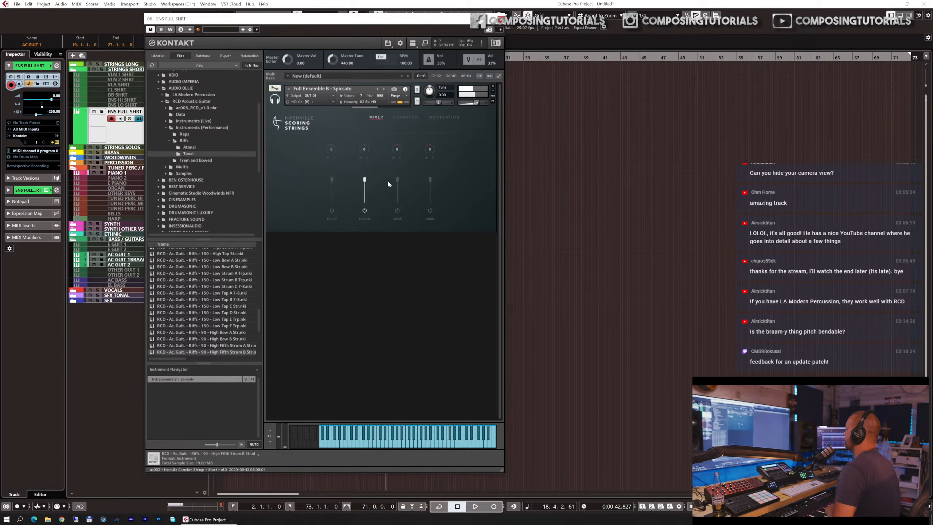
# - Try out the patch's advanced Offset, Compress and Note Int controls, raising the offset and returning Compress to its minimum
pyautogui.click(410, 117)
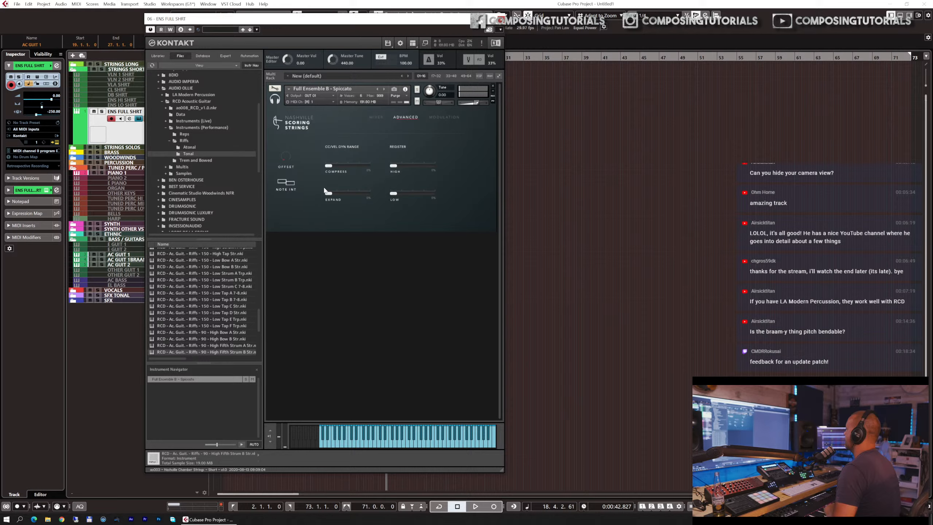
pyautogui.moveTo(286, 158); pyautogui.dragTo(307, 62)
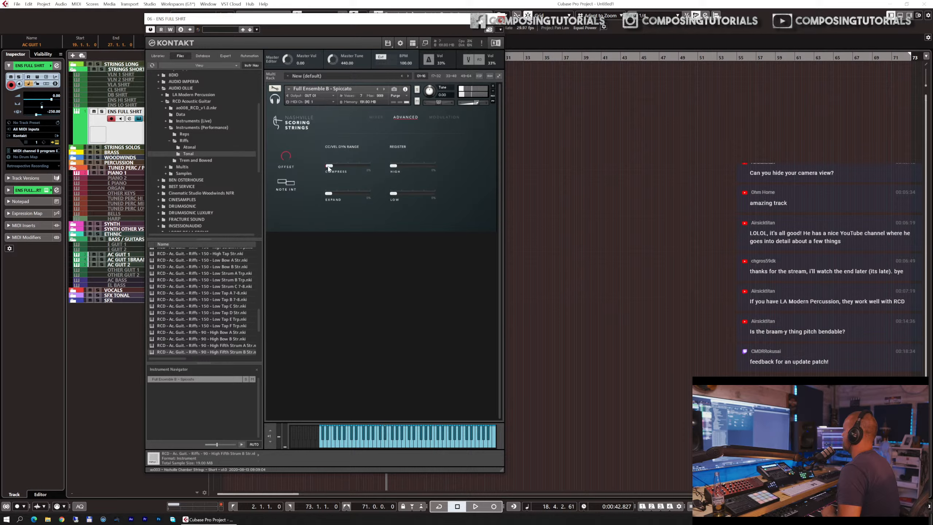
pyautogui.moveTo(329, 168); pyautogui.dragTo(345, 166)
pyautogui.moveTo(351, 165); pyautogui.dragTo(270, 173)
pyautogui.click(286, 183)
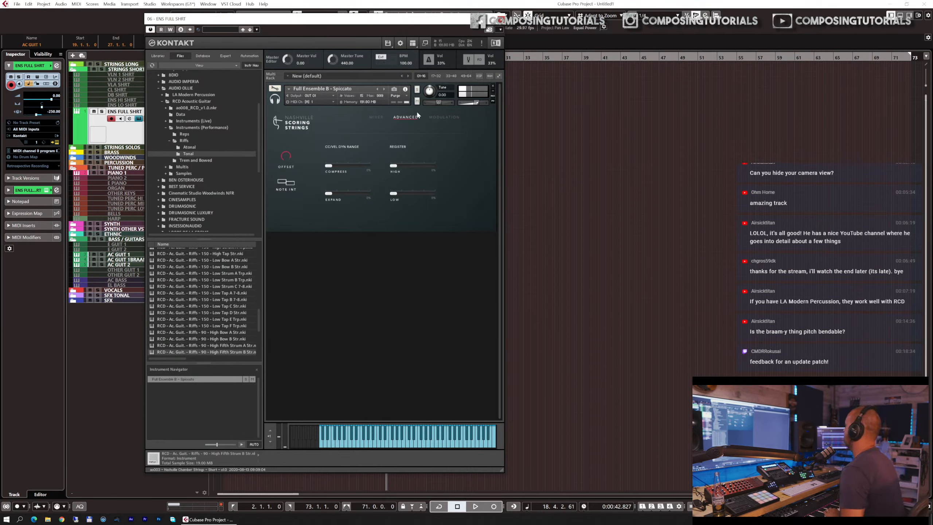
# - Enable the close and third microphone signals in the patch mixer, disable the second one, and close the instrument window
pyautogui.click(378, 117)
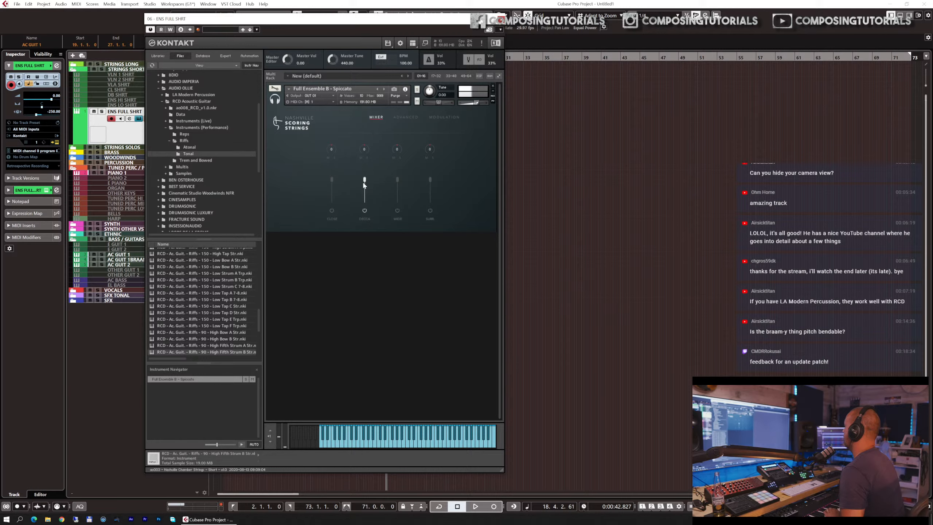
pyautogui.click(397, 210)
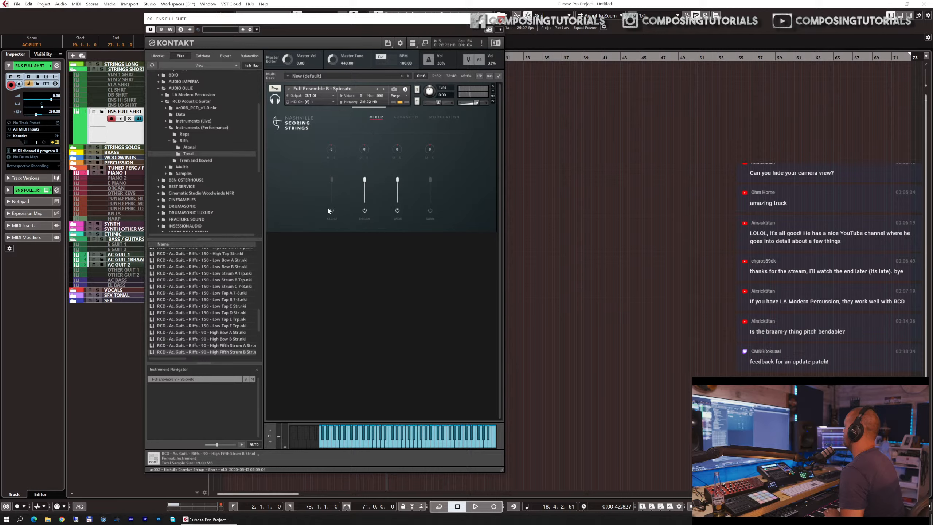
pyautogui.click(365, 211)
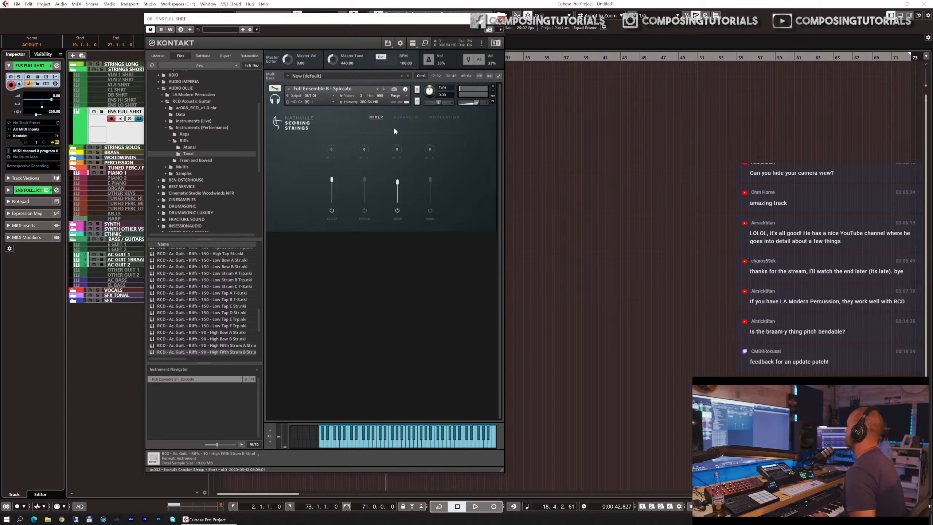
pyautogui.click(405, 117)
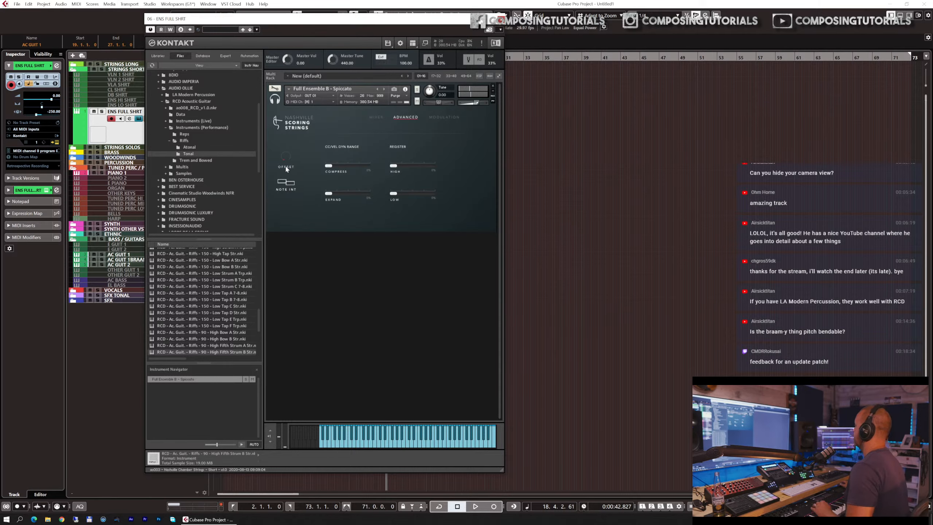
pyautogui.press('Escape')
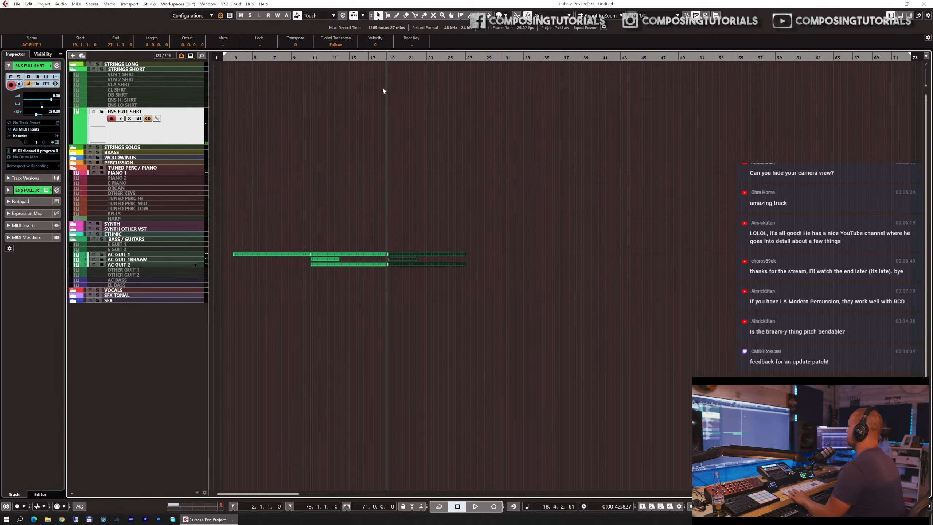
# - Play a short stretch of the guitar arrangement from bar 11 and stop
pyautogui.moveTo(307, 58); pyautogui.dragTo(303, 60)
pyautogui.press('space')
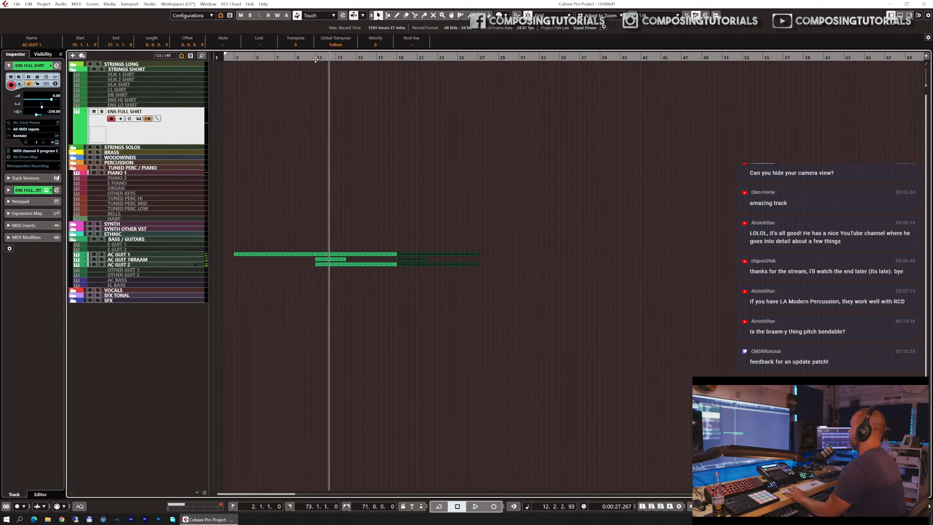
pyautogui.press('space')
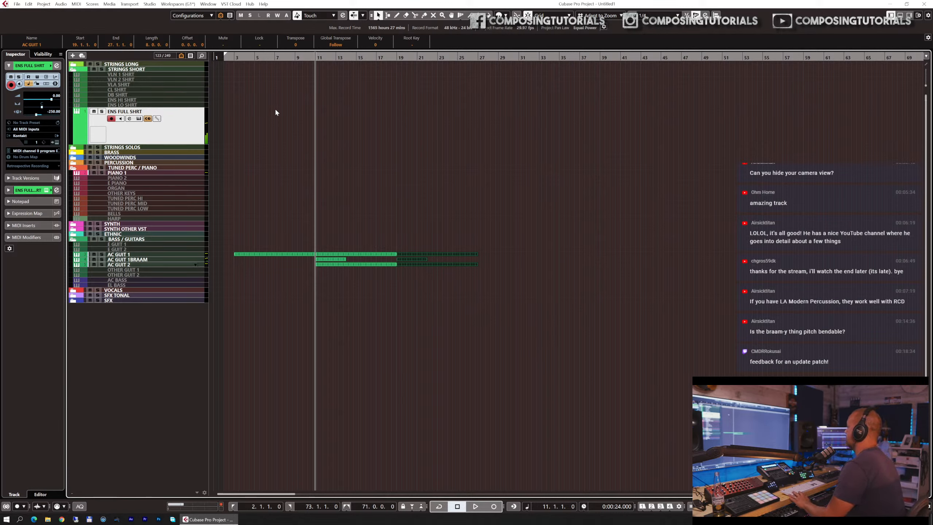
# - Create an empty MIDI part on ENS FULL SHRT from bar 11 to 19, open it for editing, and set its quantize to 1/16
pyautogui.moveTo(318, 126); pyautogui.dragTo(396, 118)
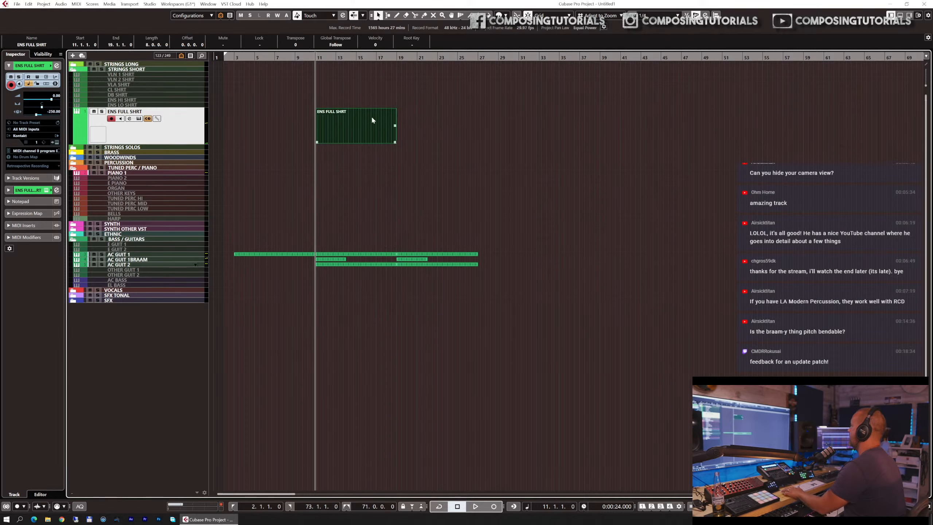
pyautogui.doubleClick(319, 134)
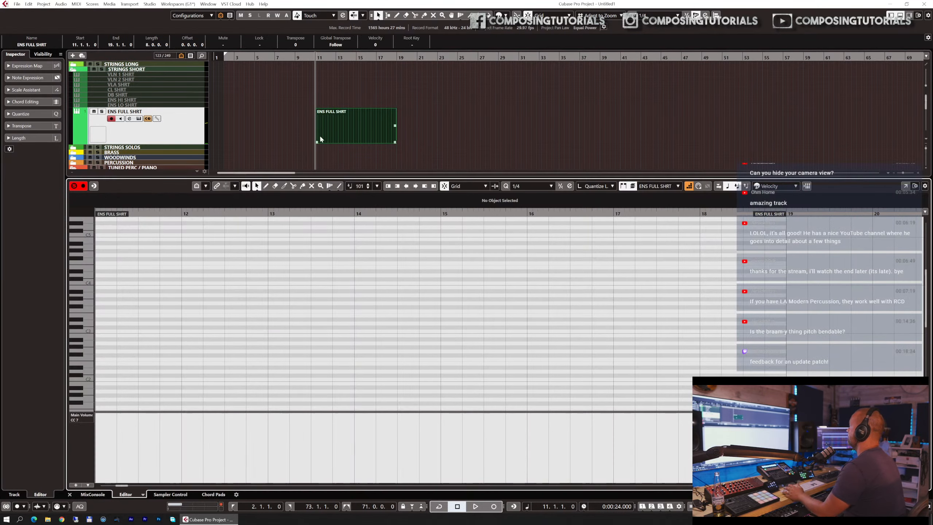
pyautogui.click(519, 186)
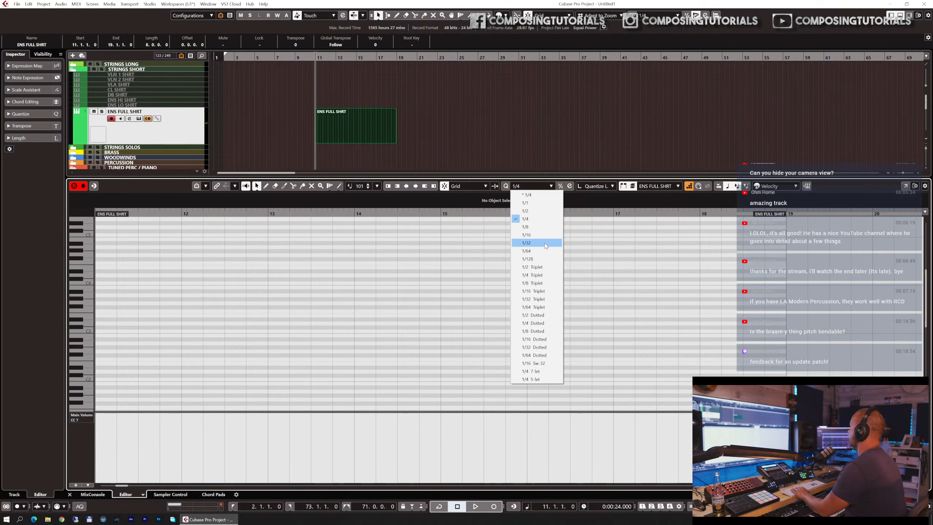
pyautogui.click(542, 237)
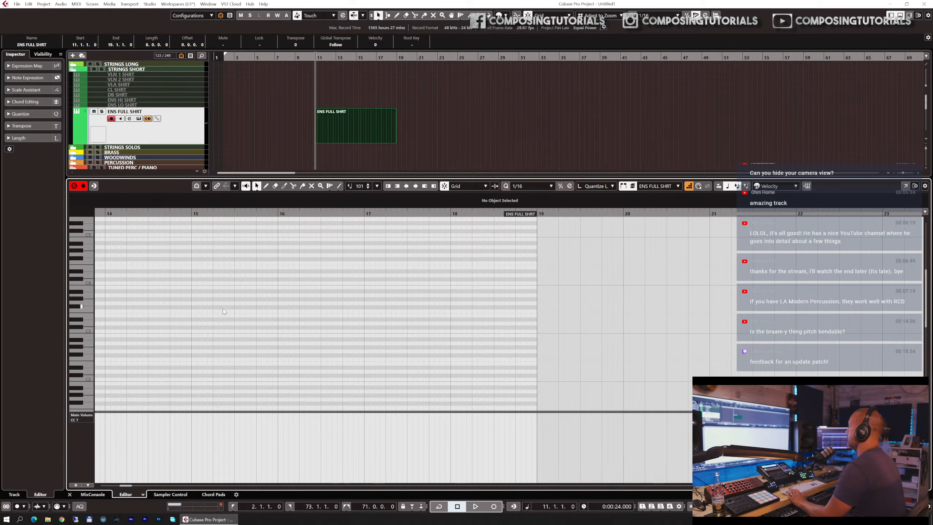
# - Play the two-bar spiccato pattern from bar 11 to hear its timing
pyautogui.hscroll(-3, 221, 307)
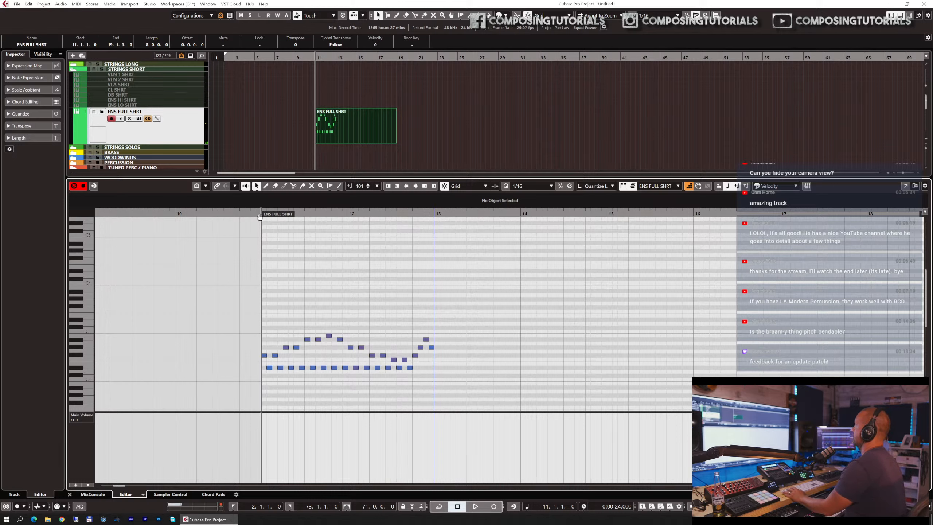
pyautogui.press('space')
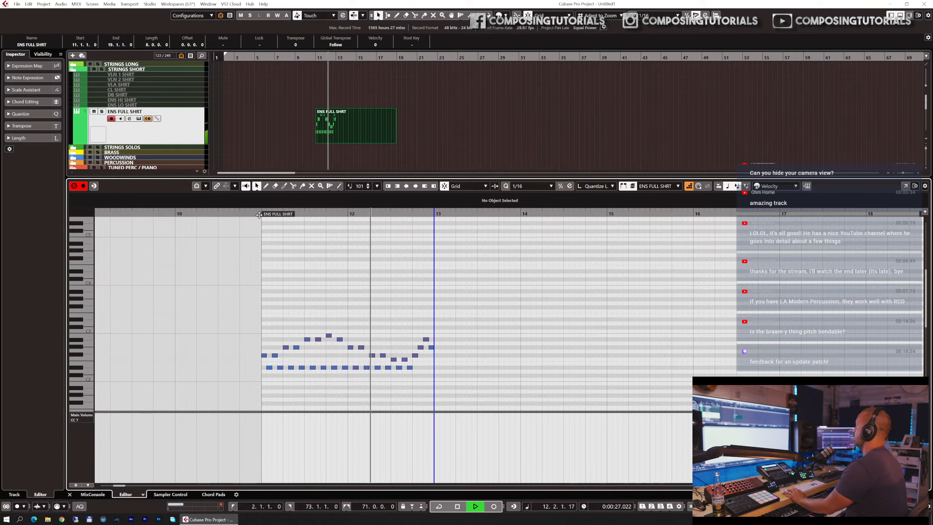
pyautogui.press('space')
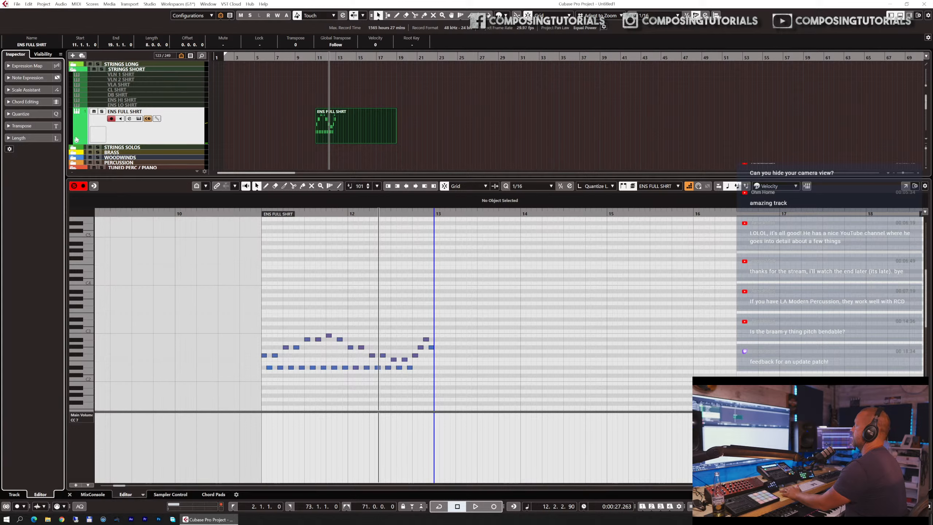
# - Set the ENS FULL SHRT track delay to -140 and play the pattern from bar 10
pyautogui.click(94, 124)
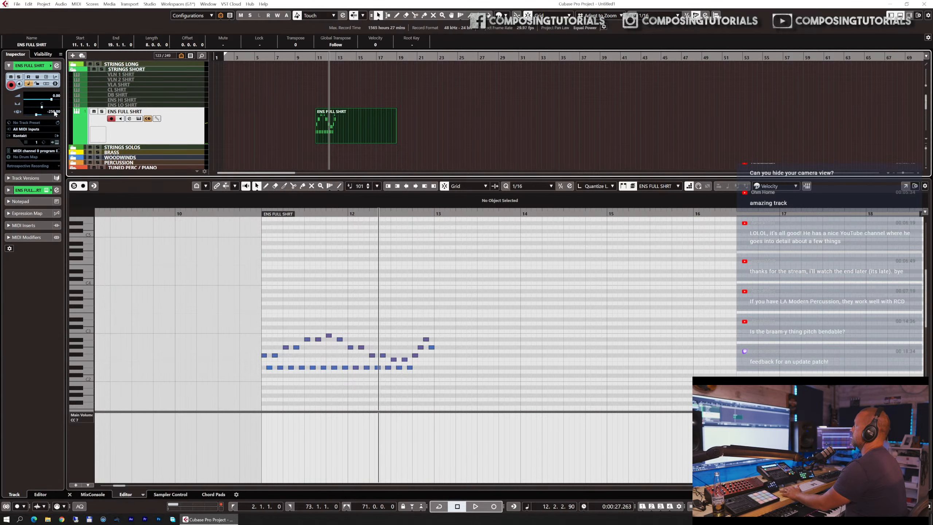
pyautogui.doubleClick(54, 112)
pyautogui.write('-140')
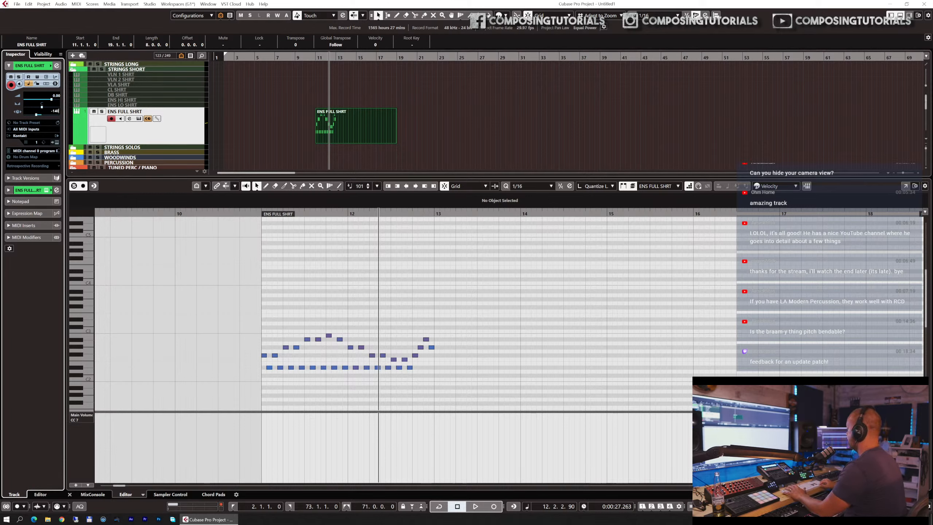
pyautogui.press('Return')
pyautogui.click(175, 213)
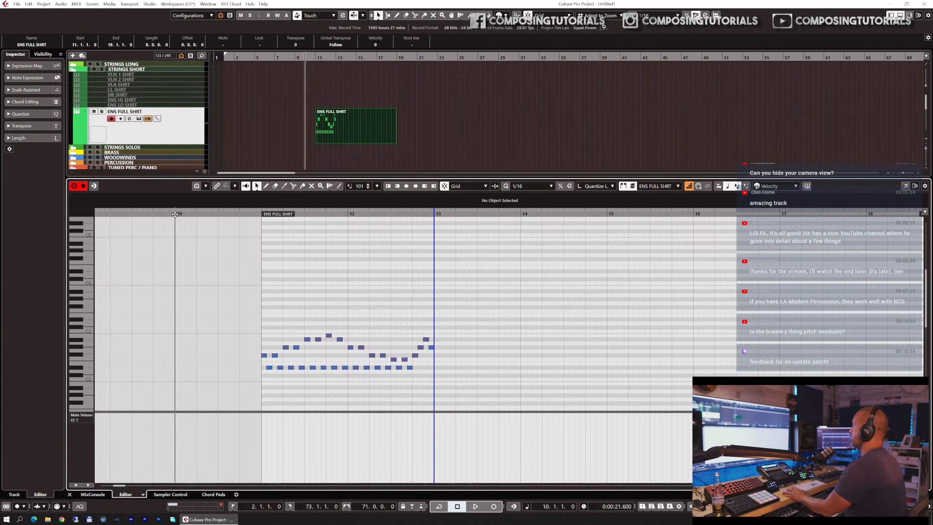
pyautogui.press('space')
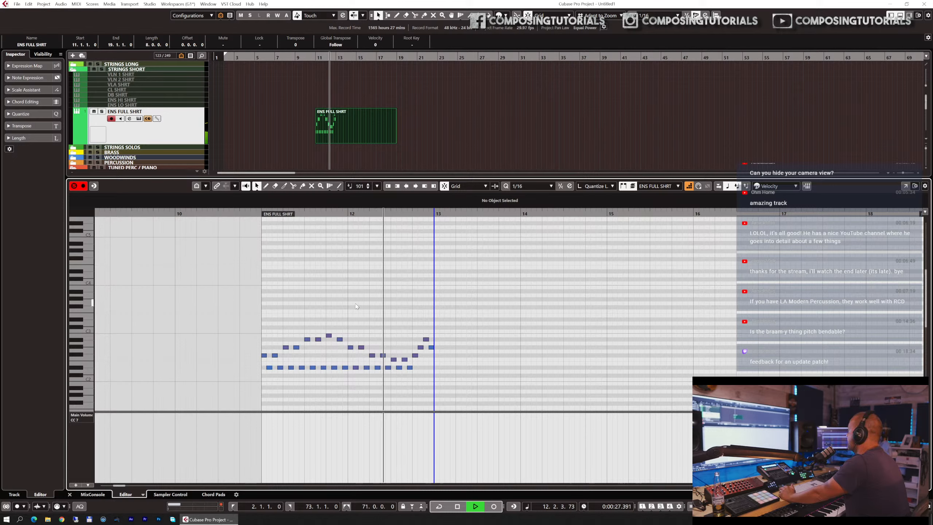
pyautogui.press('space')
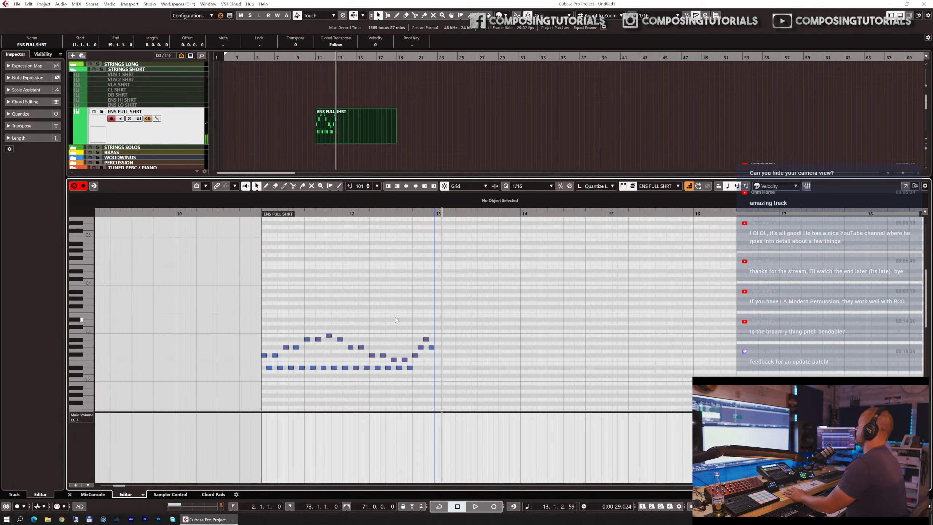
# - Duplicate the two-bar note pattern directly after itself and play it from bar 10
pyautogui.moveTo(456, 295); pyautogui.dragTo(232, 386)
pyautogui.hotkey('ctrl', 'd')
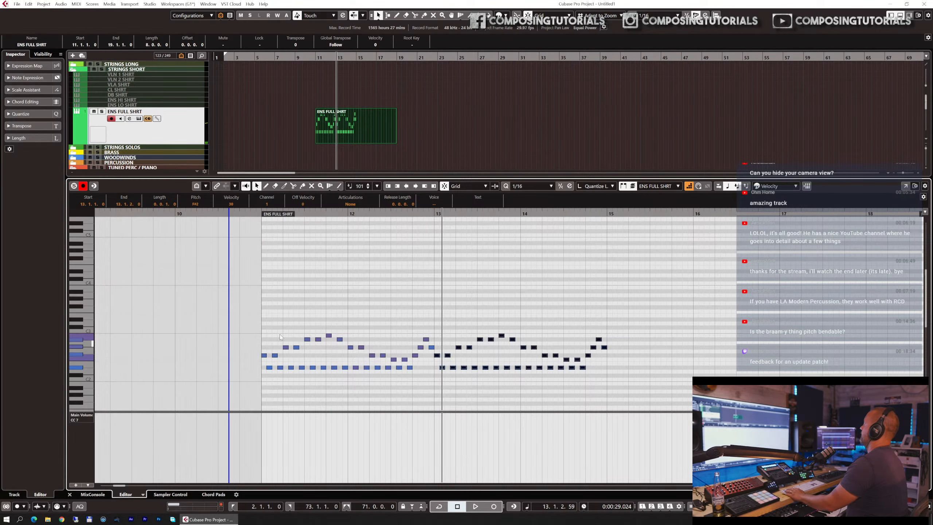
pyautogui.click(180, 213)
pyautogui.press('space')
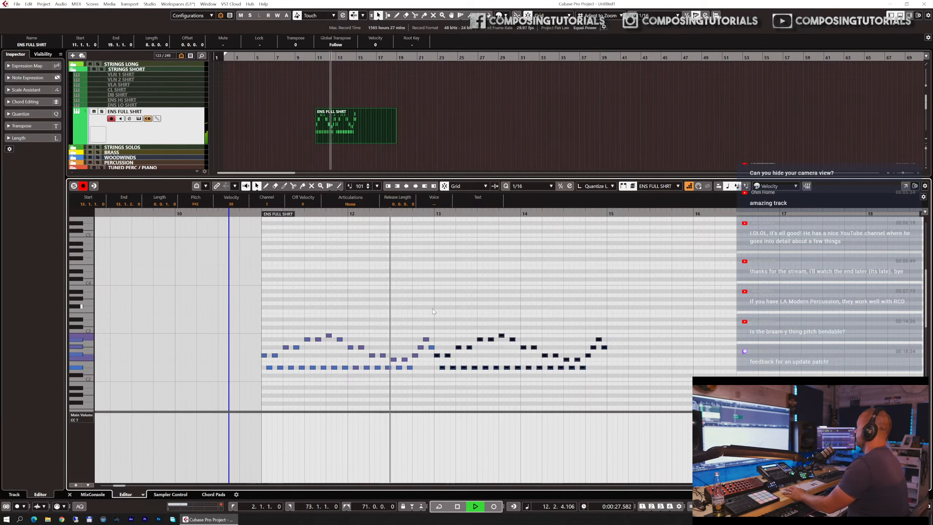
pyautogui.press('space')
# - Delete all notes in the ENS FULL SHRT part and close the note editor
pyautogui.moveTo(628, 311); pyautogui.dragTo(255, 419)
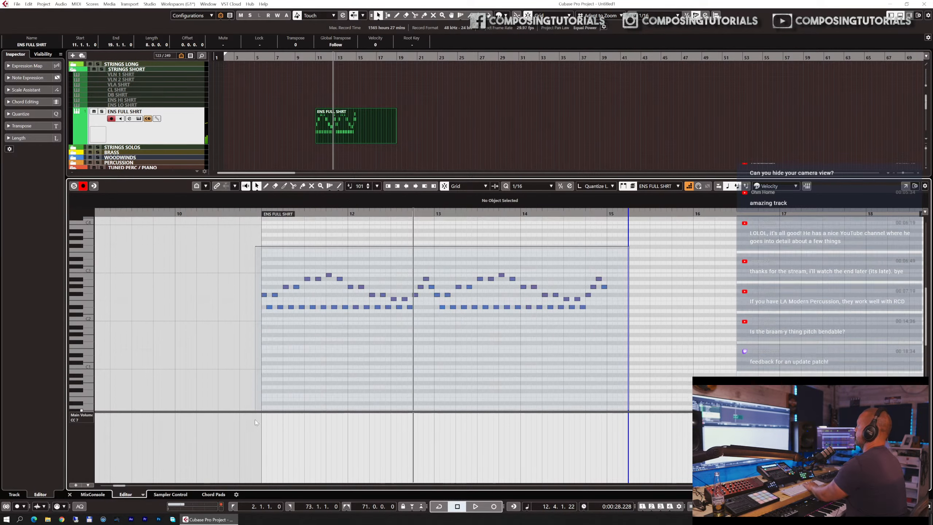
pyautogui.press('Delete')
pyautogui.press('Return')
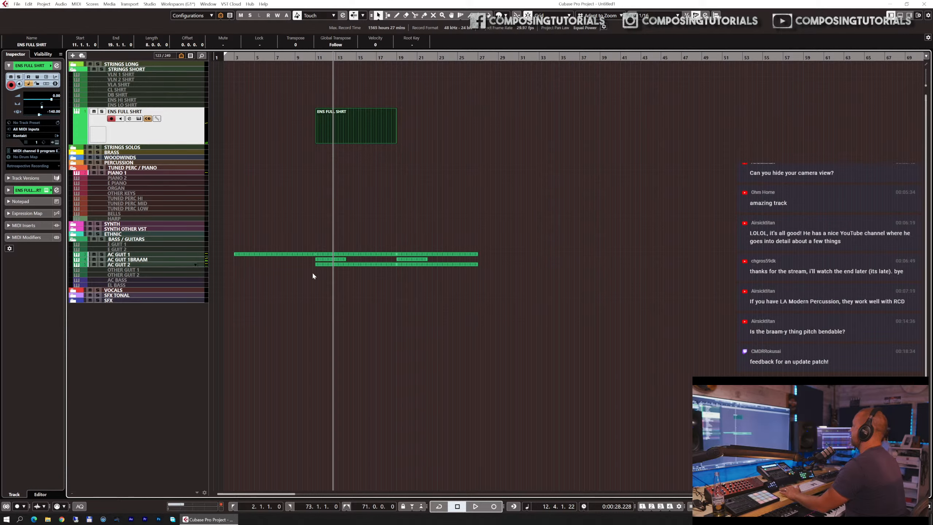
# - Solo the AC GUIT 2 track and play it from bar 11
pyautogui.click(314, 59)
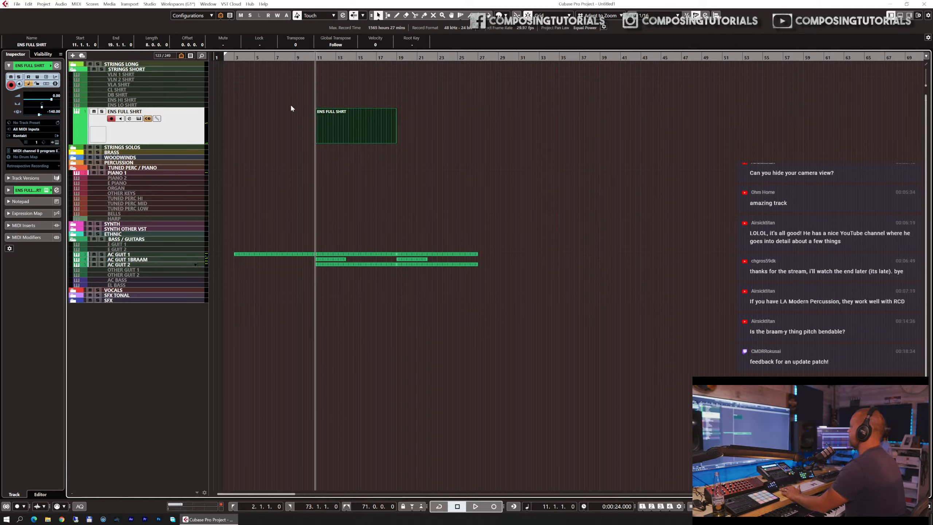
pyautogui.click(167, 264)
pyautogui.press('s')
pyautogui.press('space')
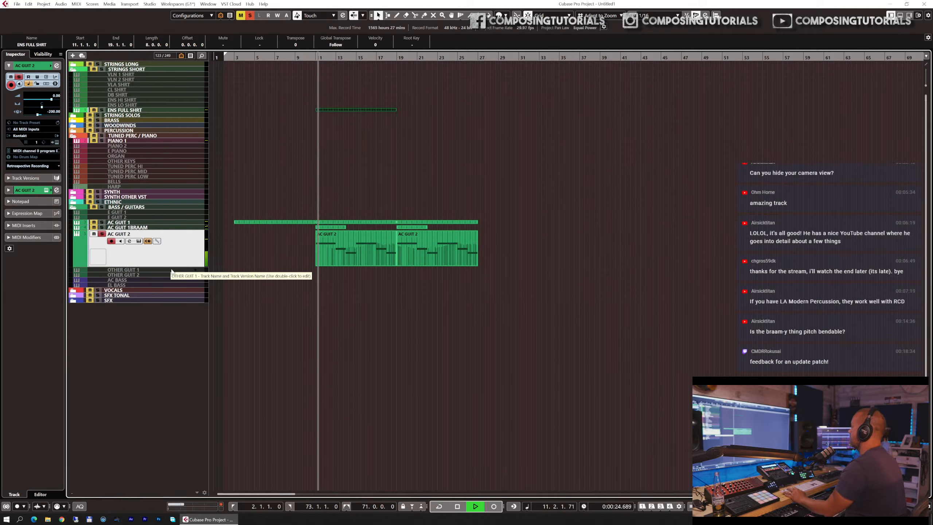
# - Stop playback, unsolo the AC GUIT 2 track and open the ENS FULL SHRT part for note entry
pyautogui.press('space')
pyautogui.press('s')
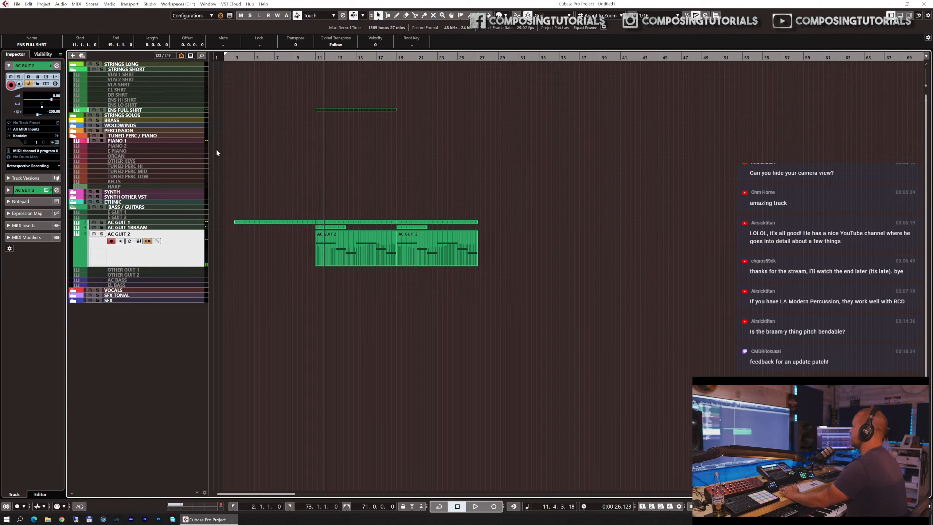
pyautogui.click(325, 110)
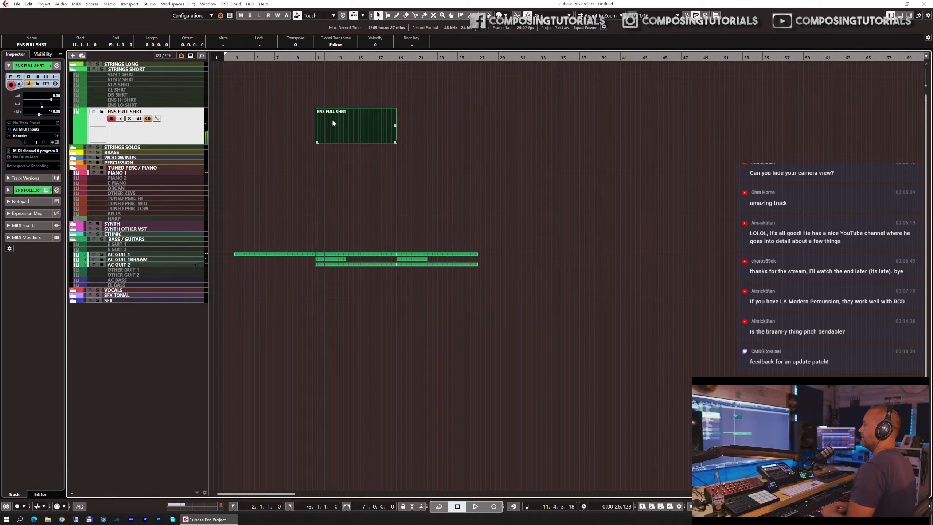
pyautogui.doubleClick(332, 121)
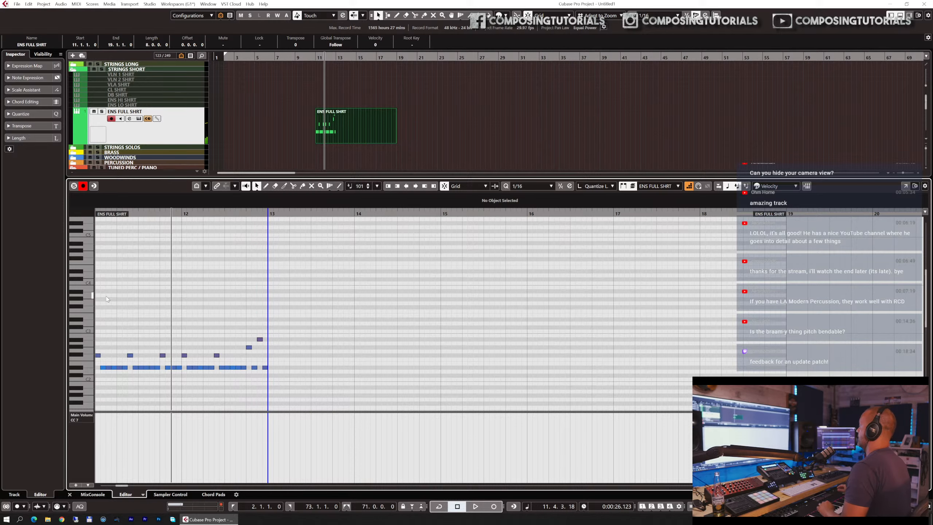
# - Play the newly entered two-bar ENS FULL SHRT pattern from bar 11
pyautogui.press('g')
pyautogui.press('s')
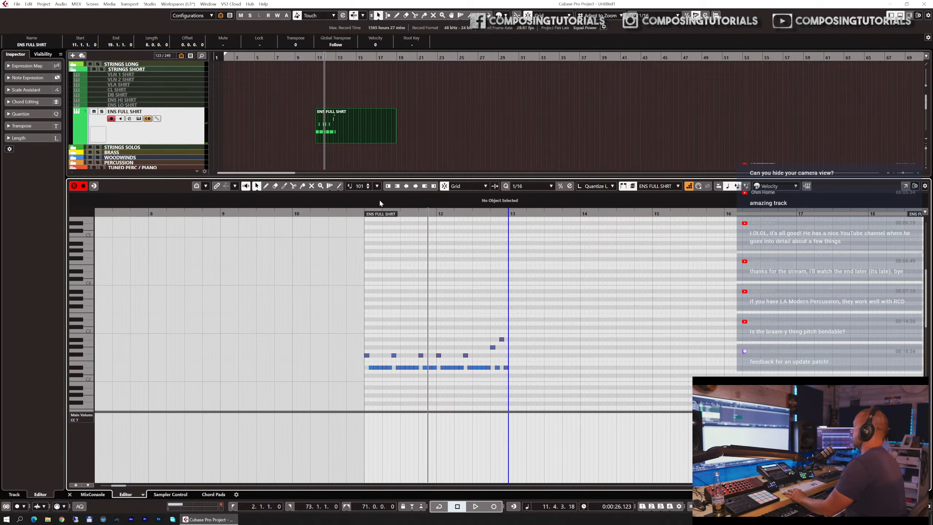
pyautogui.click(365, 212)
pyautogui.press('space')
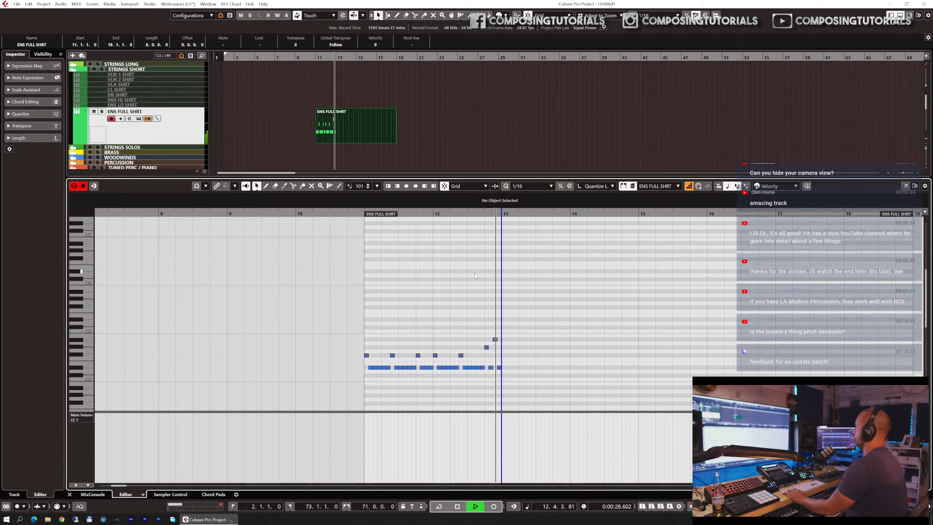
# - Stop playback and duplicate the full two-bar ENS FULL SHRT pattern so the copy starts at bar 13
pyautogui.press('space')
pyautogui.press('s')
pyautogui.moveTo(557, 297); pyautogui.dragTo(318, 408)
pyautogui.hotkey('ctrl', 'd')
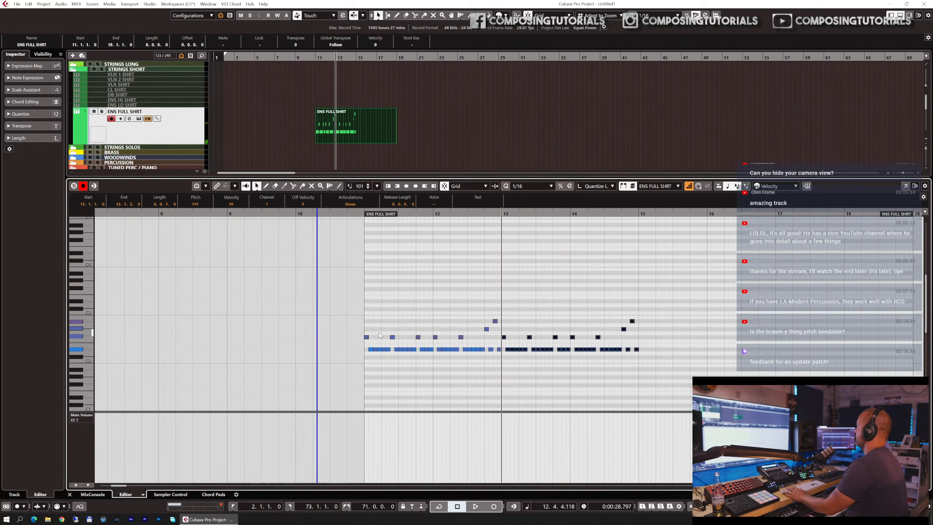
# - Step-enter three low D#1 notes in bar 11, aligned with the three upper accent notes
pyautogui.scroll(-5, 380, 334)
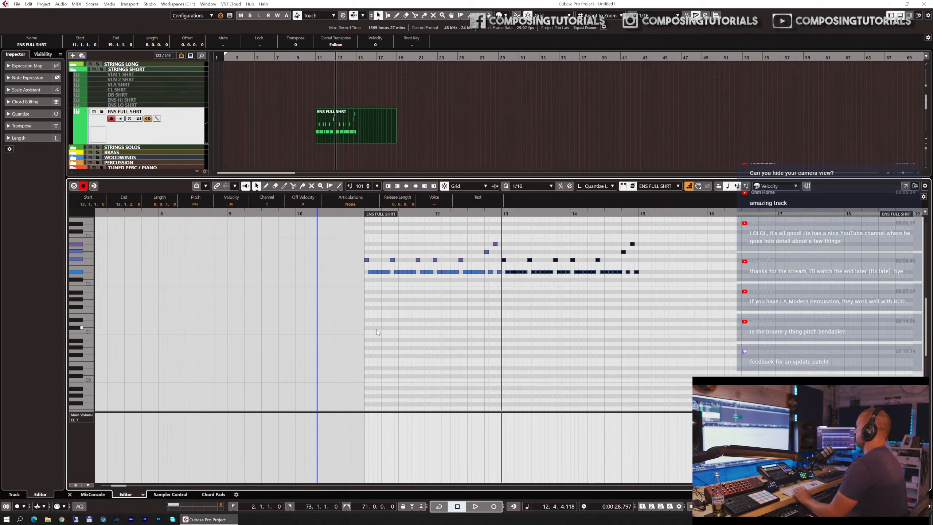
pyautogui.click(365, 242)
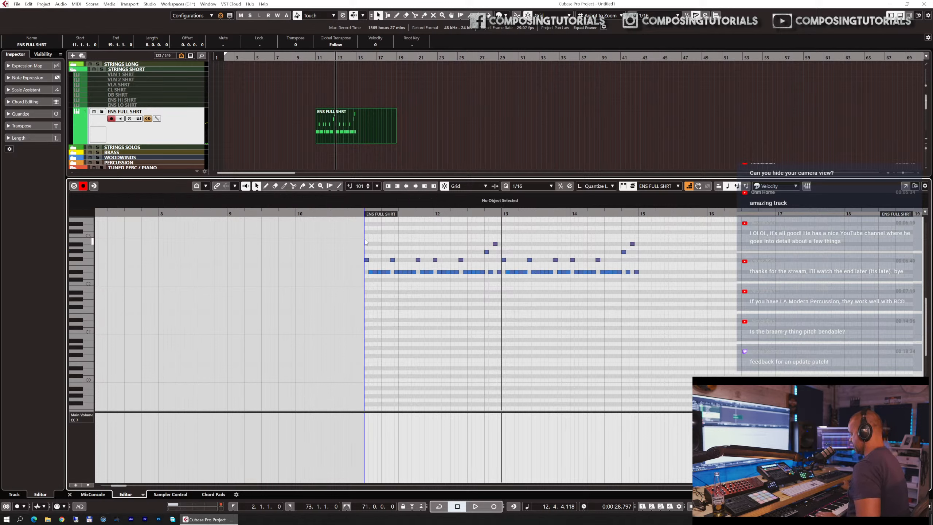
pyautogui.click(390, 246)
pyautogui.click(415, 248)
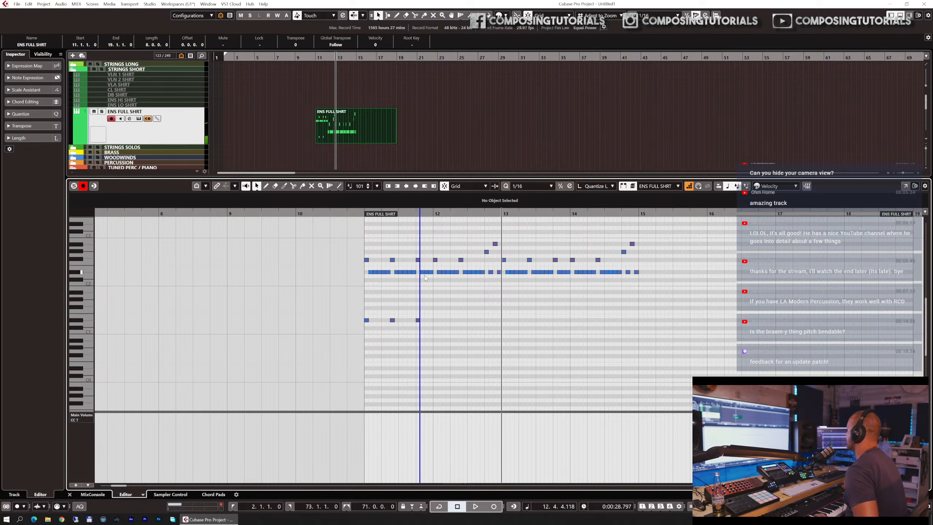
# - Copy the three low D#1 notes from bar 11 to the start of bar 12
pyautogui.moveTo(430, 314); pyautogui.dragTo(326, 349)
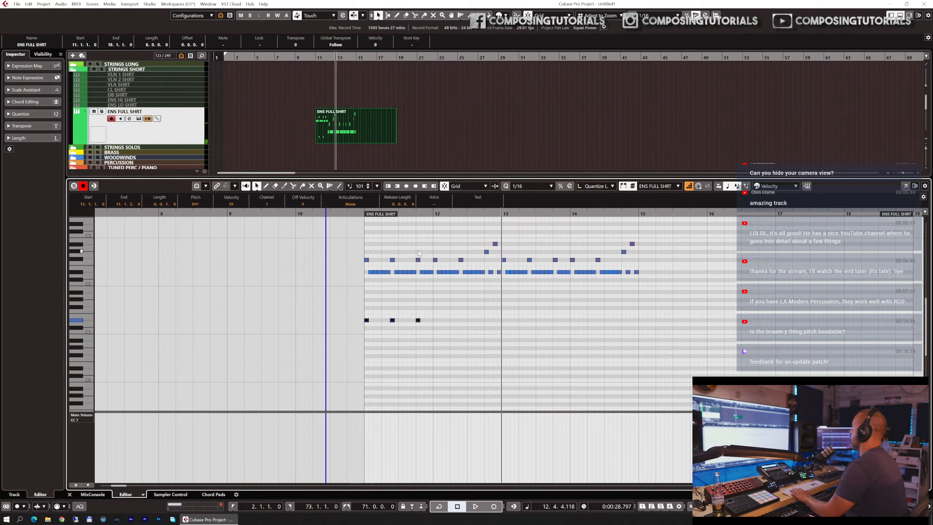
pyautogui.click(435, 212)
pyautogui.hotkey('ctrl', 'v')
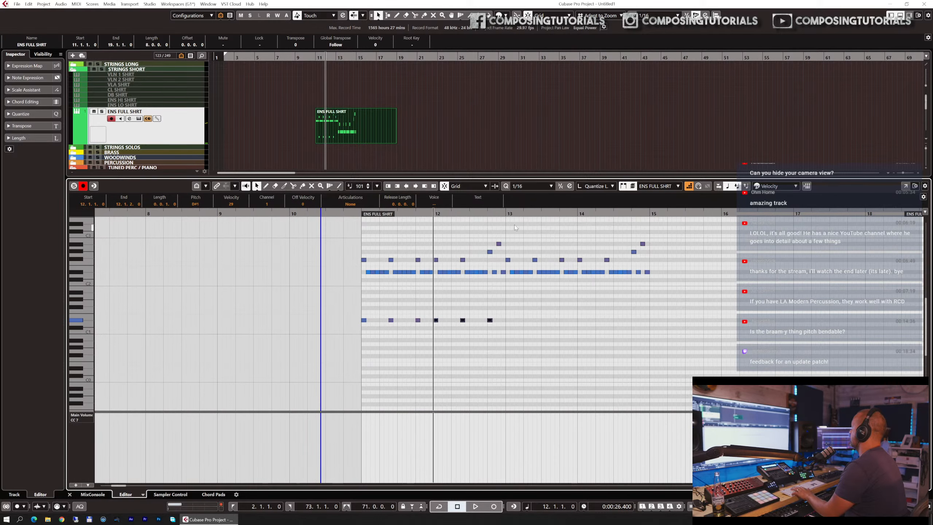
# - Paste the three low notes at bar 13 and transpose them down to B0
pyautogui.moveTo(504, 212); pyautogui.dragTo(500, 224)
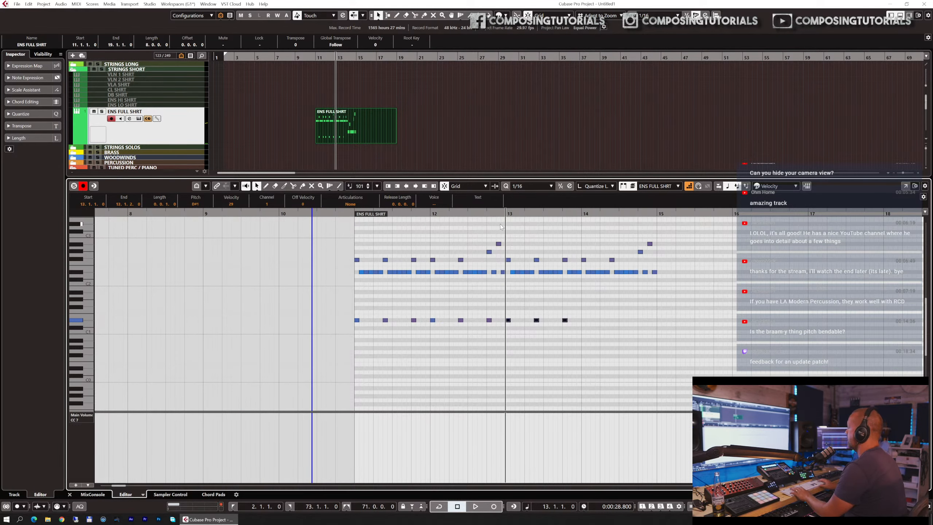
pyautogui.press('Down')
pyautogui.press('Down')
pyautogui.press('Down')
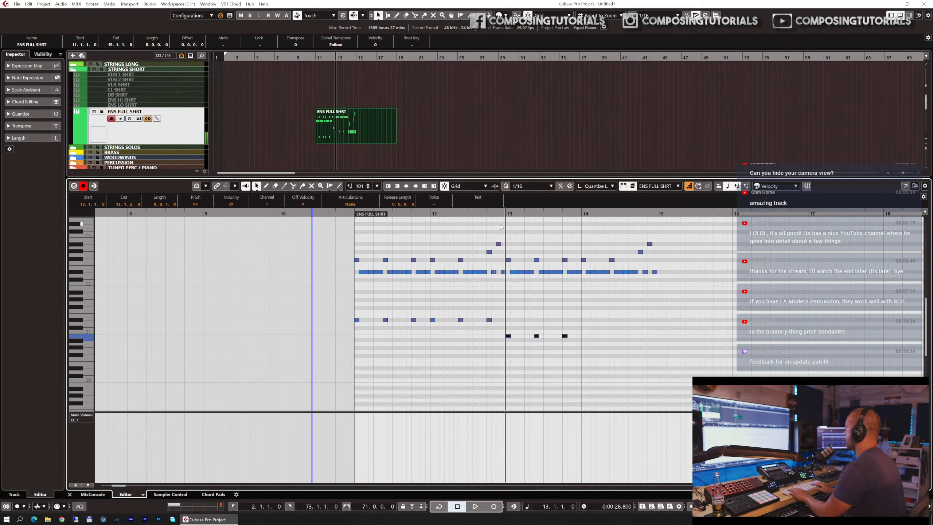
# - Paste the three low notes at bar 14 and transpose them up five semitones
pyautogui.click(581, 214)
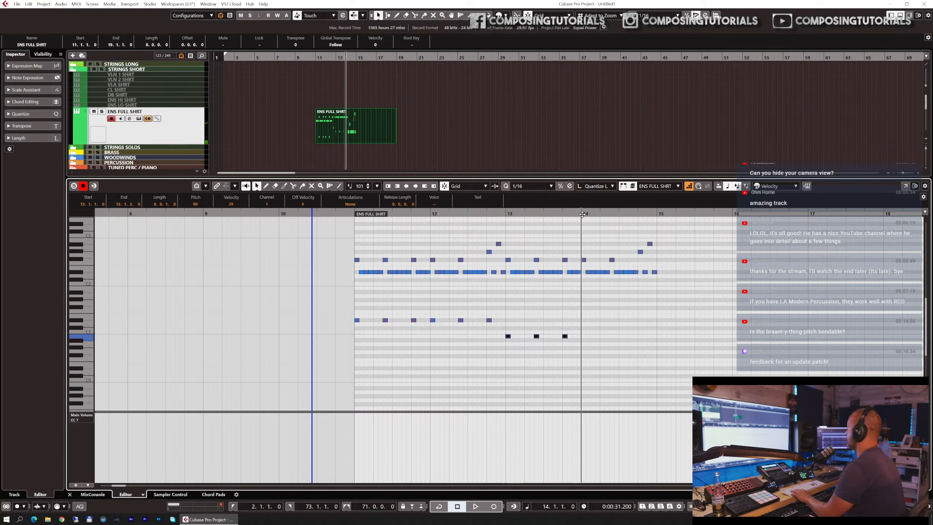
pyautogui.hotkey('ctrl', 'v')
pyautogui.press('Up')
pyautogui.press('Up')
pyautogui.press('Up')
pyautogui.press('Up')
pyautogui.press('Up')
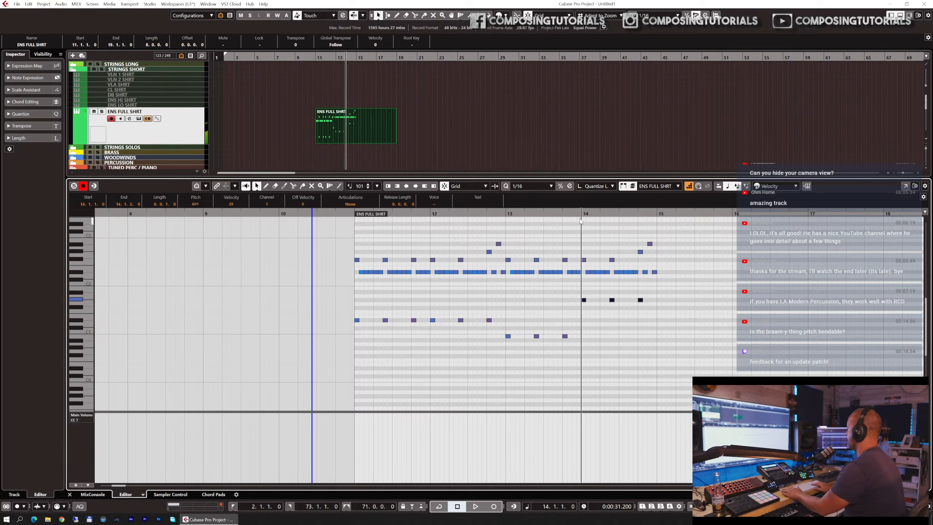
# - Play the ENS FULL SHRT pattern with its new low notes from bar 11, then close the note editor
pyautogui.click(345, 214)
pyautogui.press('space')
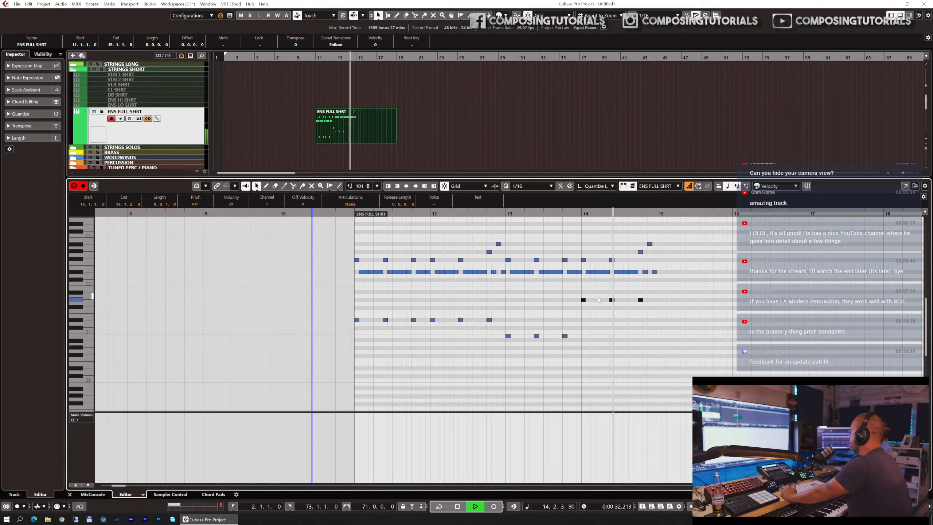
pyautogui.press('space')
pyautogui.press('Return')
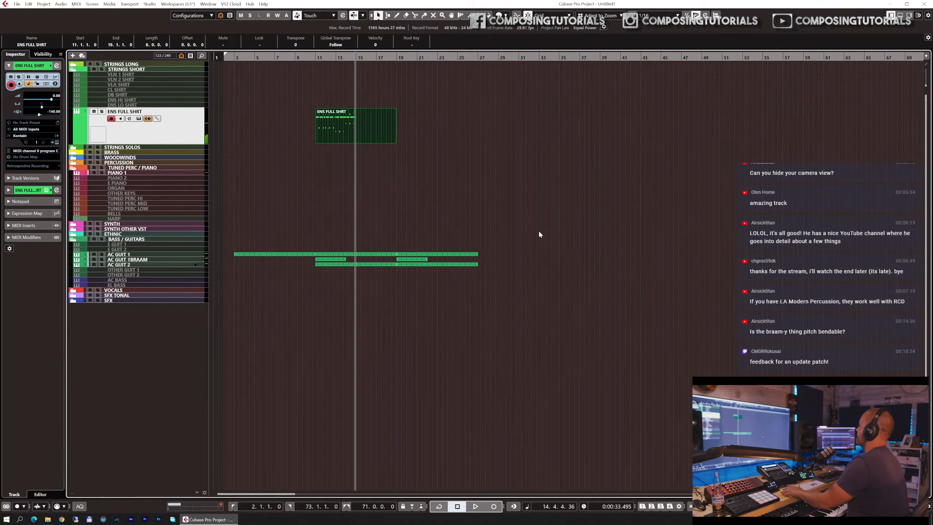
# - Play the arrangement from bar 9, split the ENS FULL SHRT part at bar 15 and delete its empty second half
pyautogui.doubleClick(297, 56)
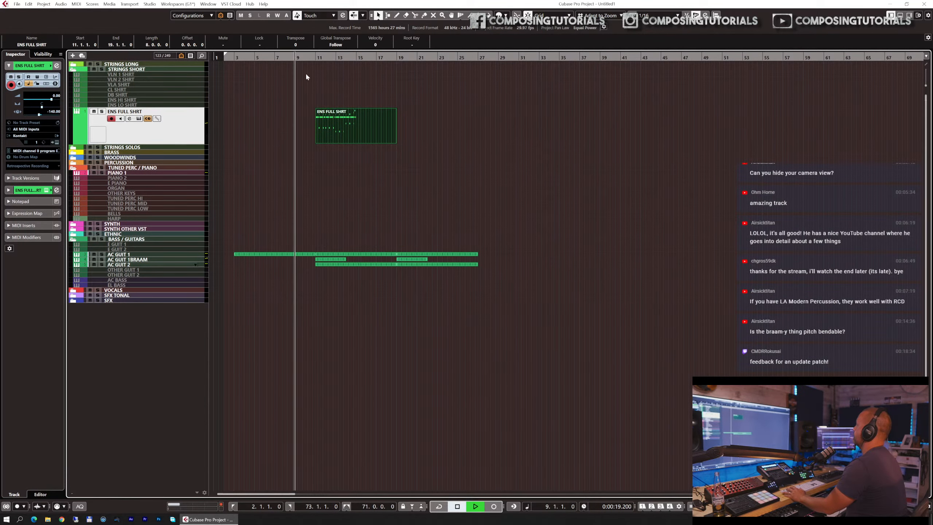
pyautogui.press('3')
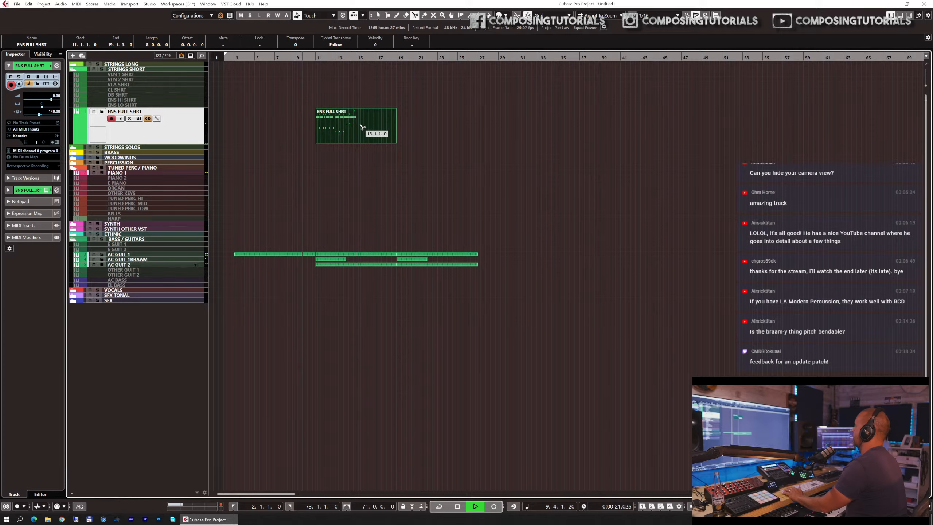
pyautogui.click(365, 126)
pyautogui.press('Delete')
pyautogui.press('1')
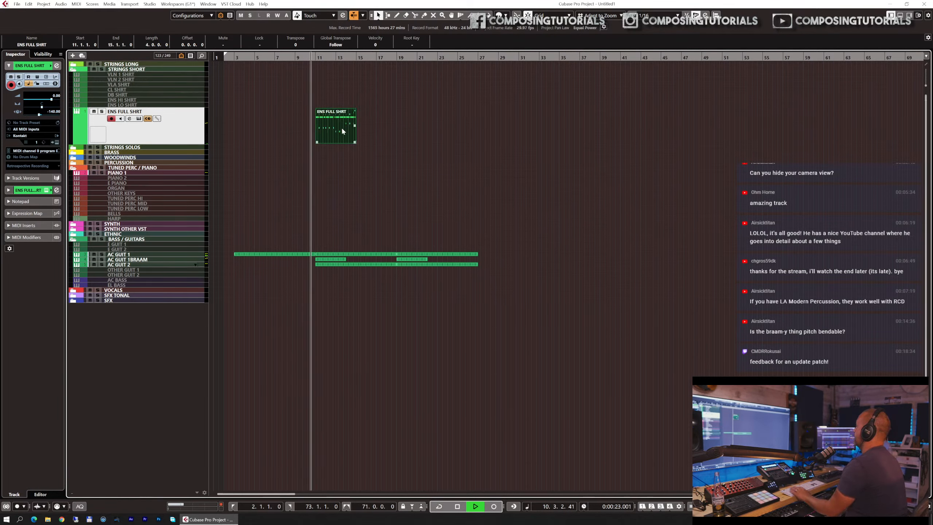
# - Duplicate the four-bar ENS FULL SHRT part to bar 15, duplicate both parts to bar 19 and stop playback
pyautogui.click(342, 128)
pyautogui.hotkey('ctrl', 'd')
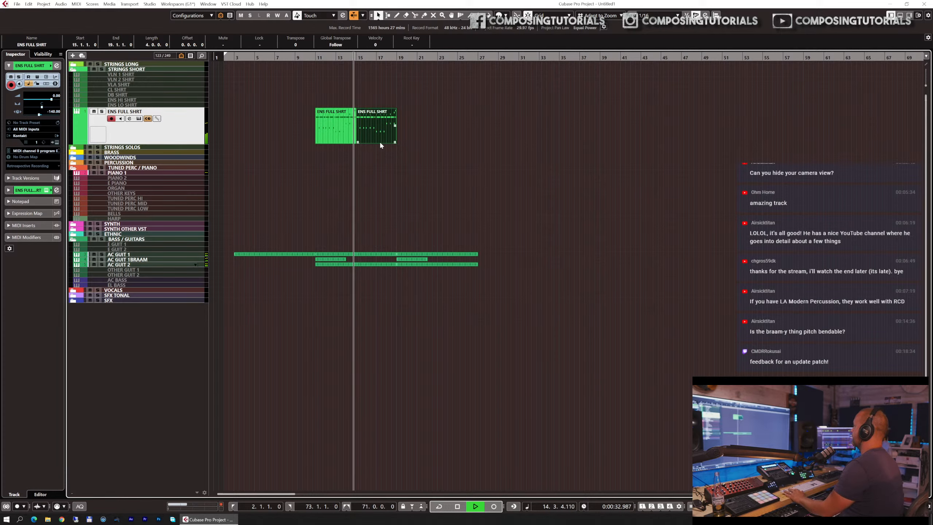
pyautogui.moveTo(414, 125); pyautogui.dragTo(340, 127)
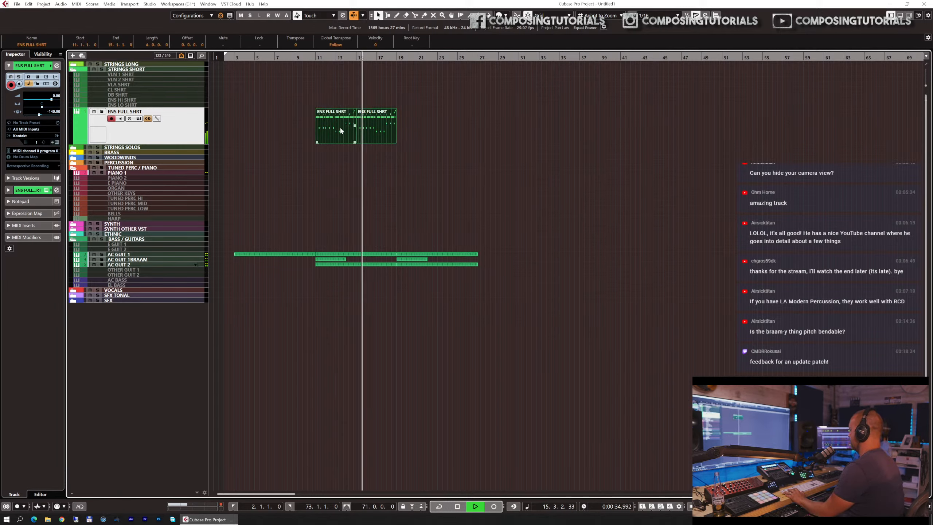
pyautogui.hotkey('ctrl', 'd')
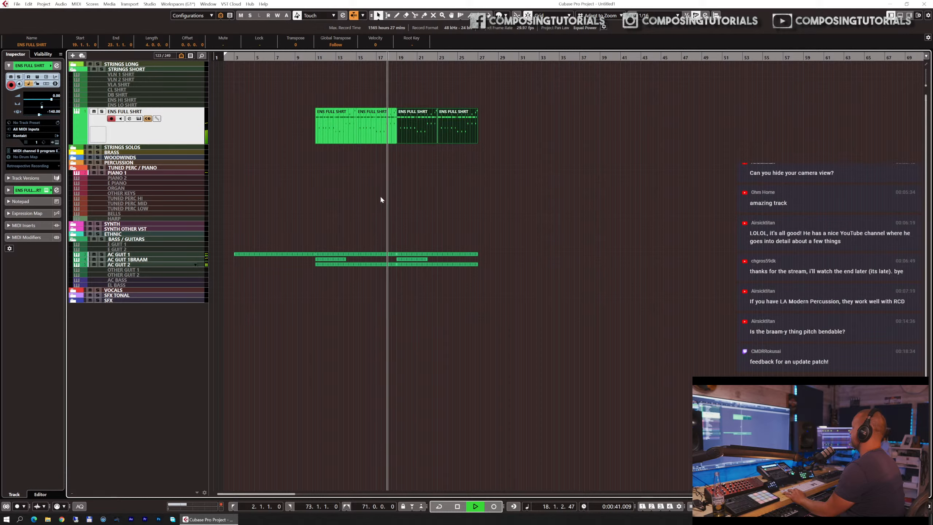
pyautogui.press('space')
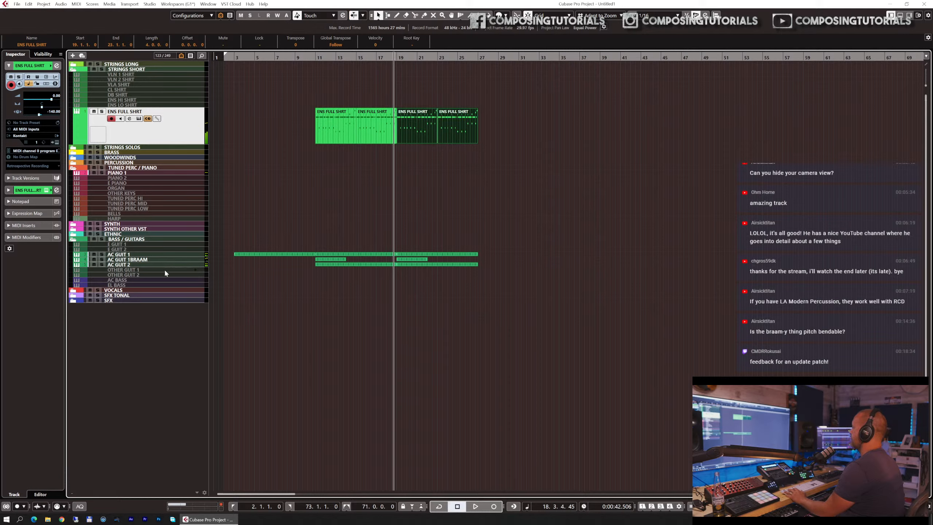
# - Duplicate the AC GUIT 2 track and delete both parts on the copy
pyautogui.click(152, 265)
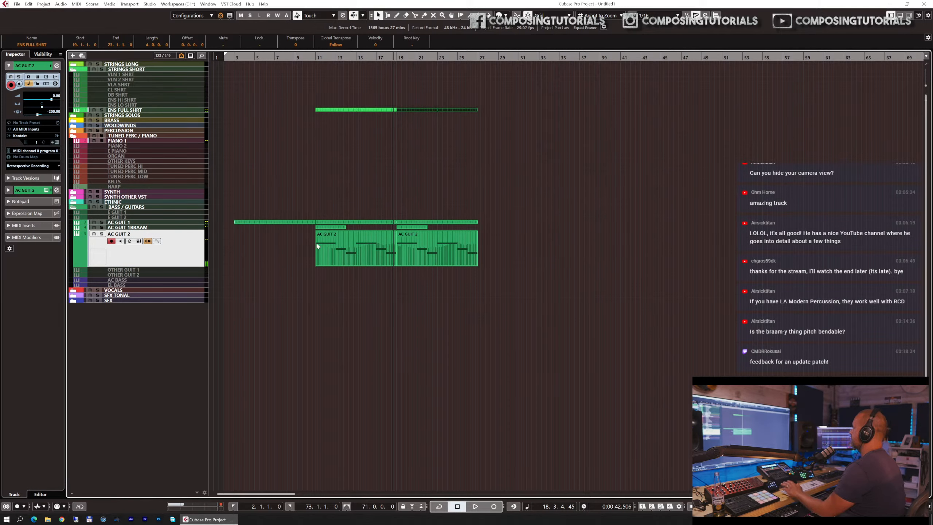
pyautogui.hotkey('ctrl', 'd')
pyautogui.moveTo(504, 263); pyautogui.dragTo(255, 267)
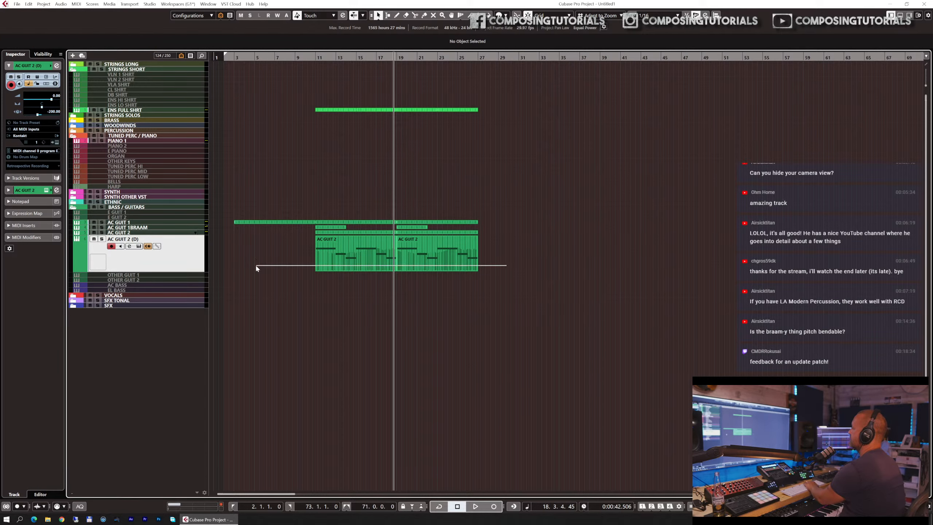
pyautogui.press('Delete')
# - Load the Riffs - 120 - Harmonic Bowed instrument from the Trem and Bowed folder on the duplicated guitar track
pyautogui.press('F11')
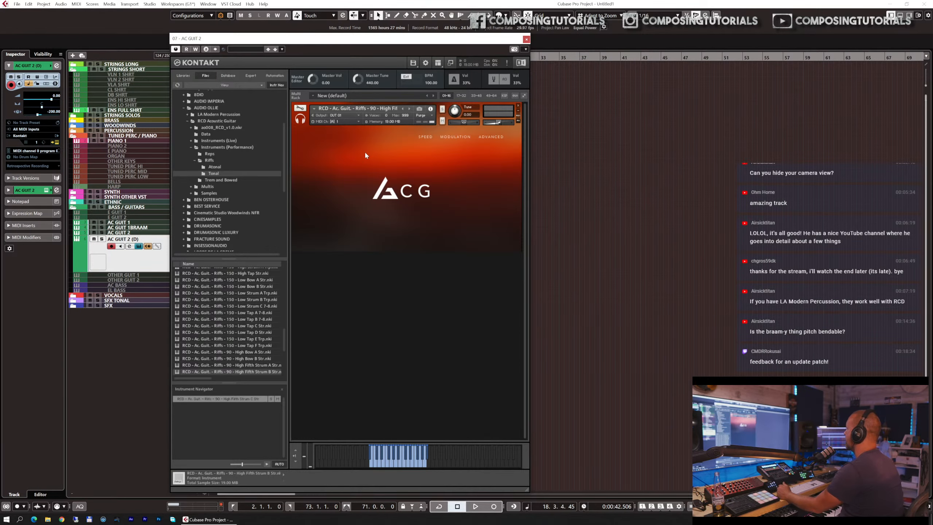
pyautogui.click(223, 180)
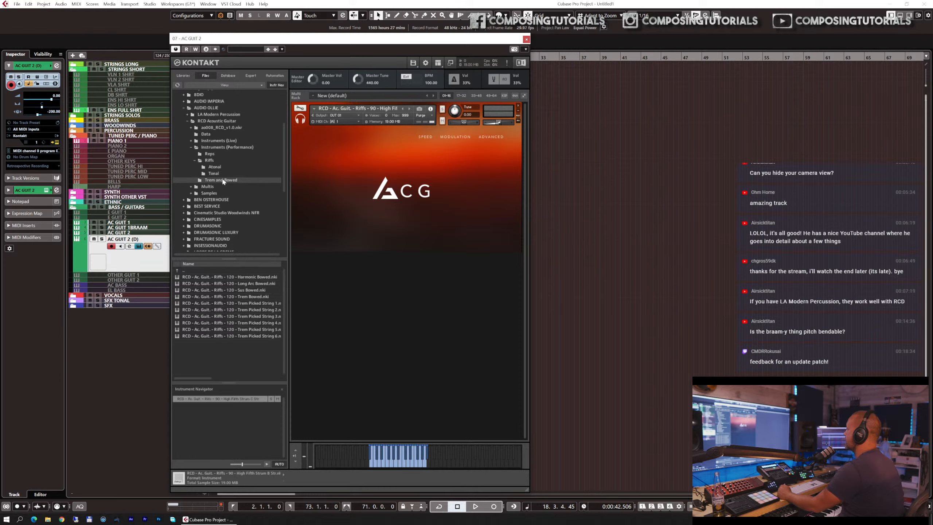
pyautogui.doubleClick(222, 277)
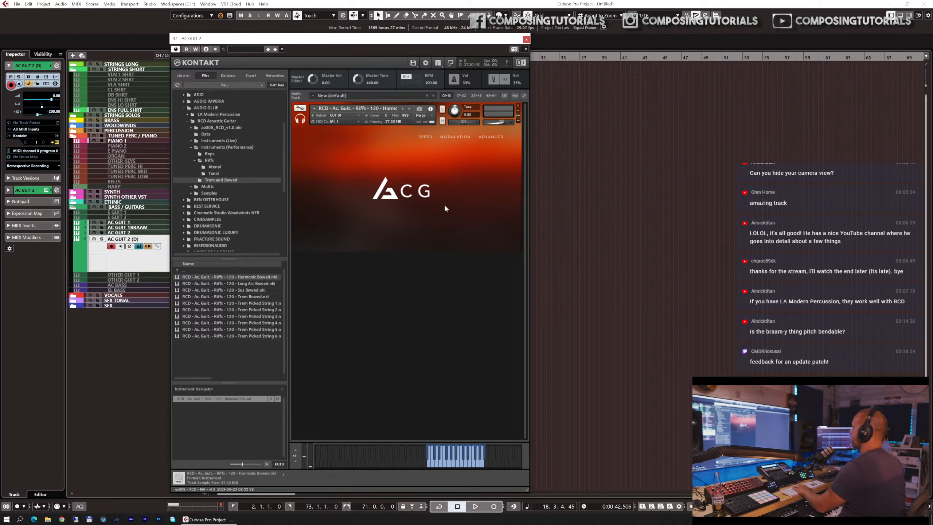
# - Raise the GUITAR VERB send of the AC GUIT 2 (D) track to -11.4
pyautogui.click(128, 275)
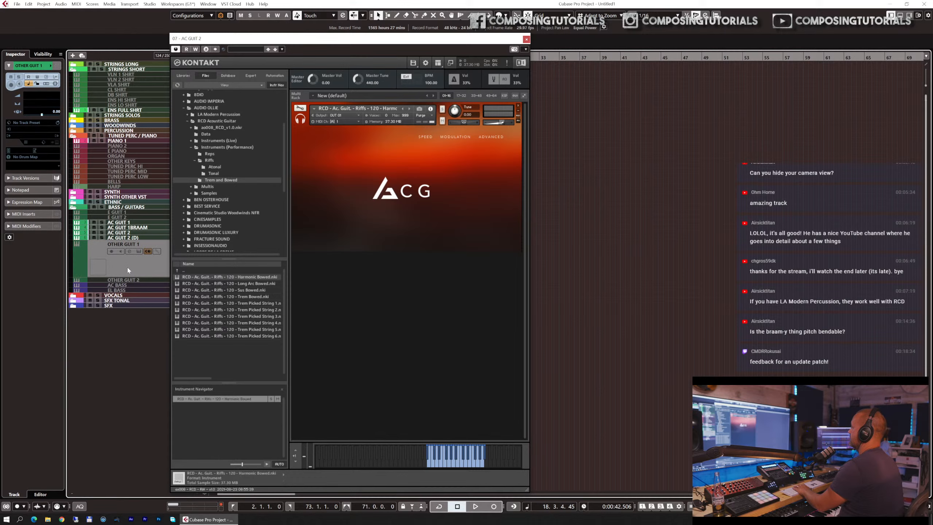
pyautogui.click(134, 238)
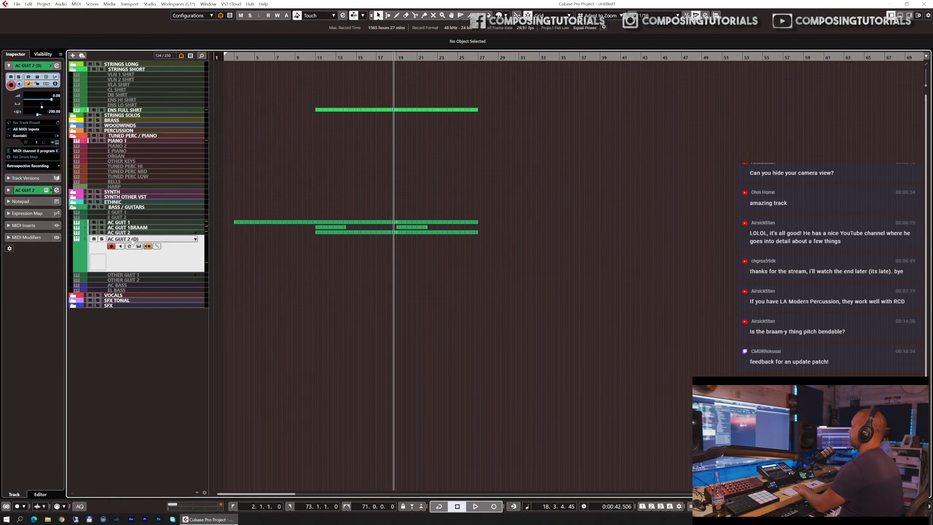
pyautogui.click(29, 190)
pyautogui.click(28, 136)
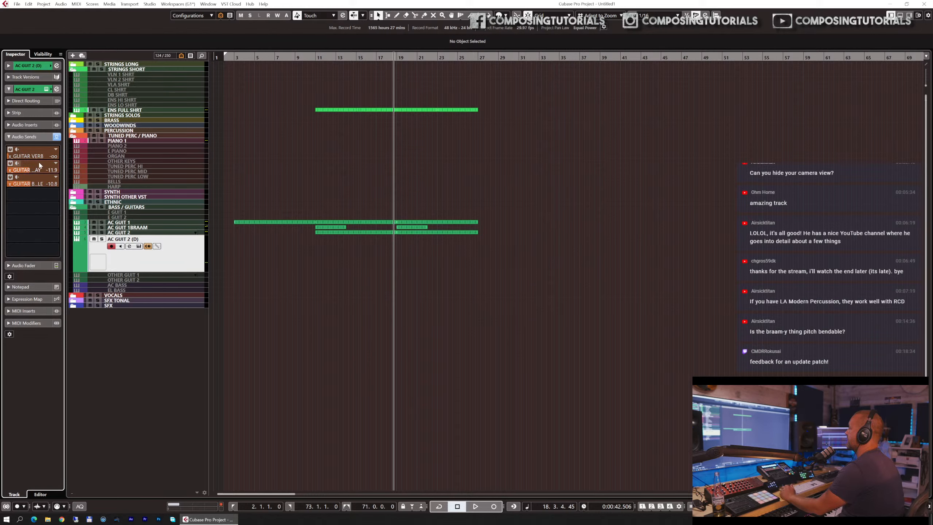
pyautogui.moveTo(28, 157); pyautogui.dragTo(61, 162)
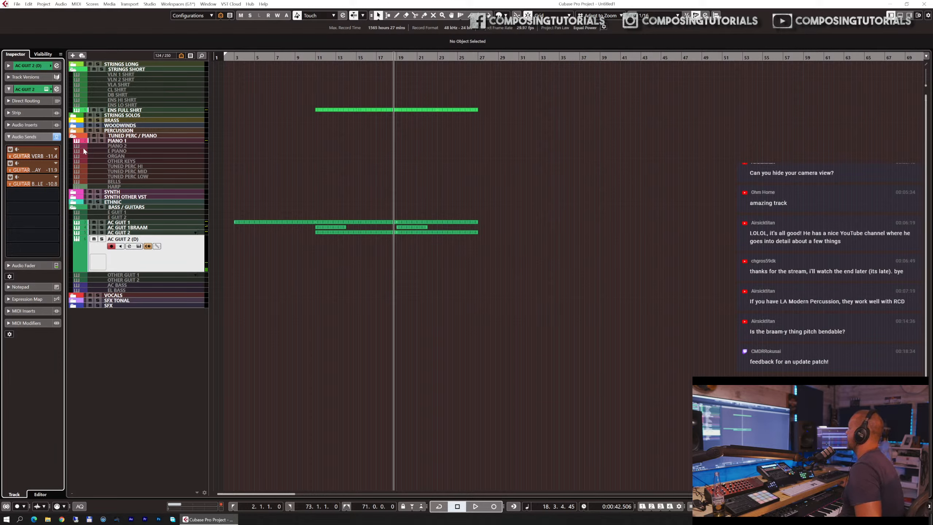
# - Record a harmonic bowed guitar part on AC GUIT 2 (D) from bar 9 into bar 19
pyautogui.press('KP_Multiply')
pyautogui.click(298, 60)
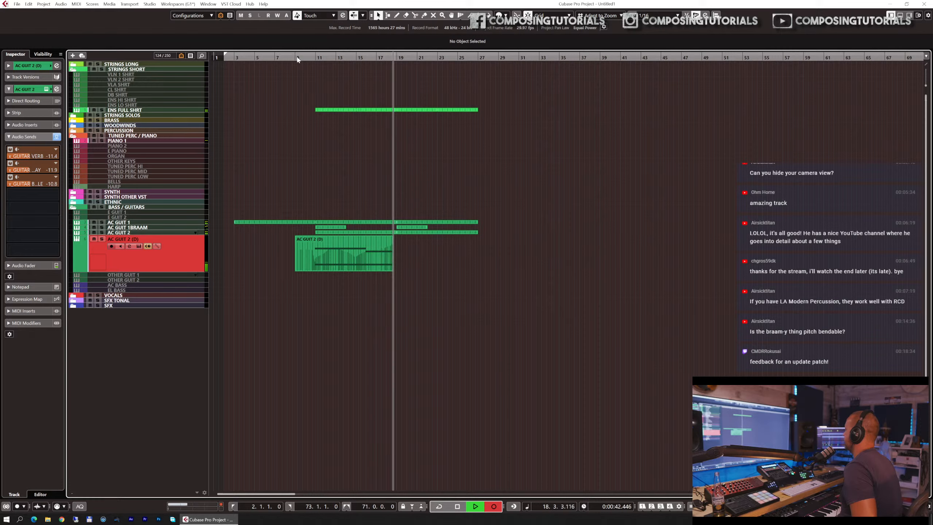
pyautogui.press('space')
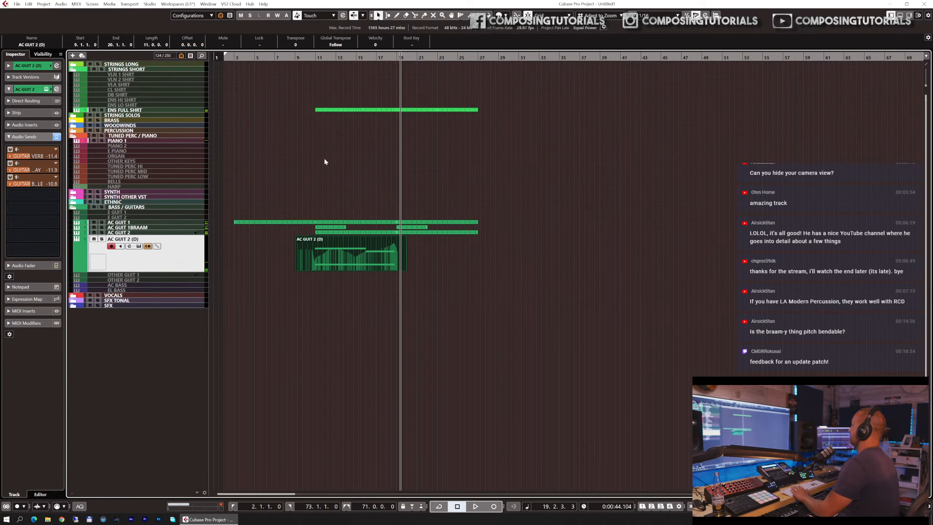
# - Set the quantize value to 1/4 for the notes of the recorded AC GUIT 2 (D) part
pyautogui.doubleClick(332, 243)
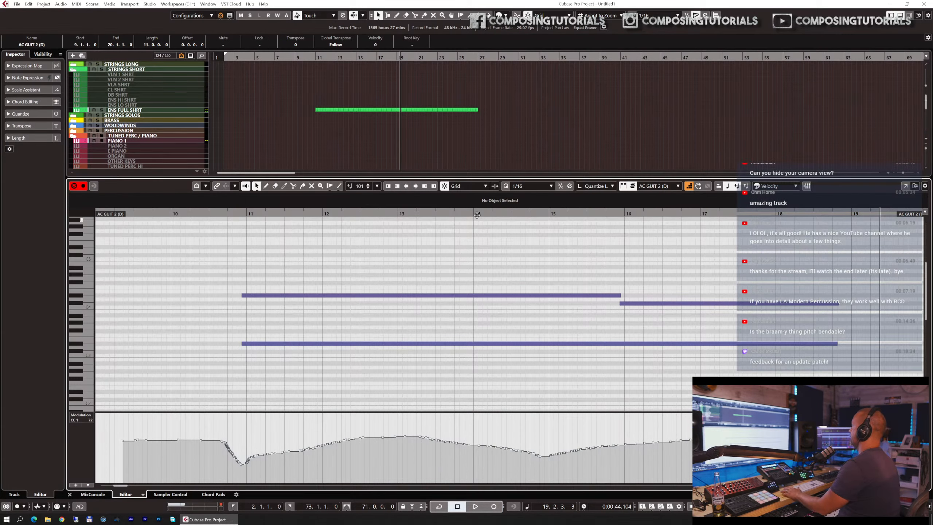
pyautogui.click(526, 187)
pyautogui.click(525, 219)
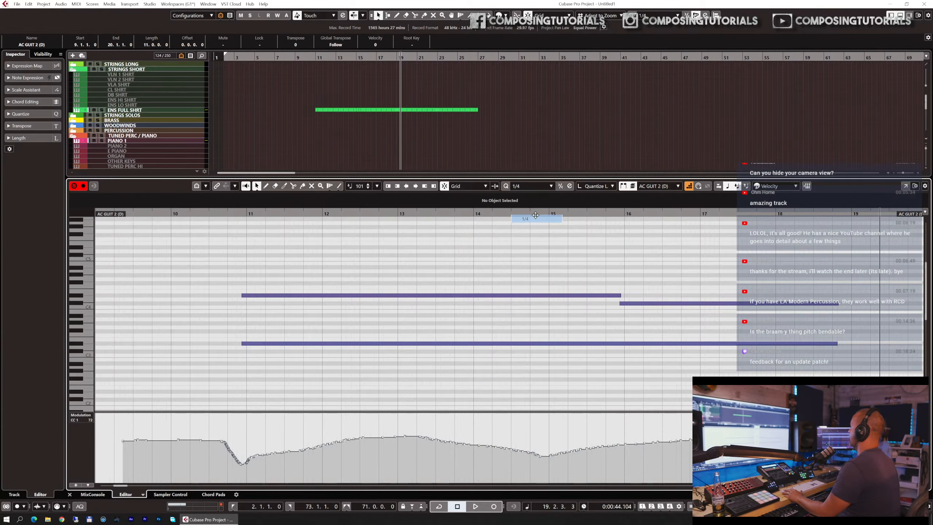
pyautogui.hotkey('ctrl', 'e')
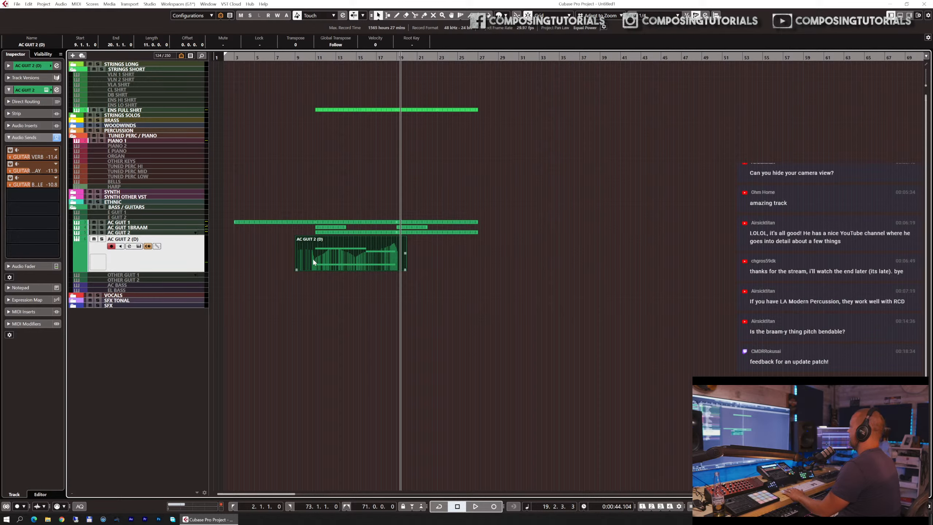
# - Trim the AC GUIT 2 (D) part to run from bar 11 to bar 19 and duplicate it directly after
pyautogui.press('3')
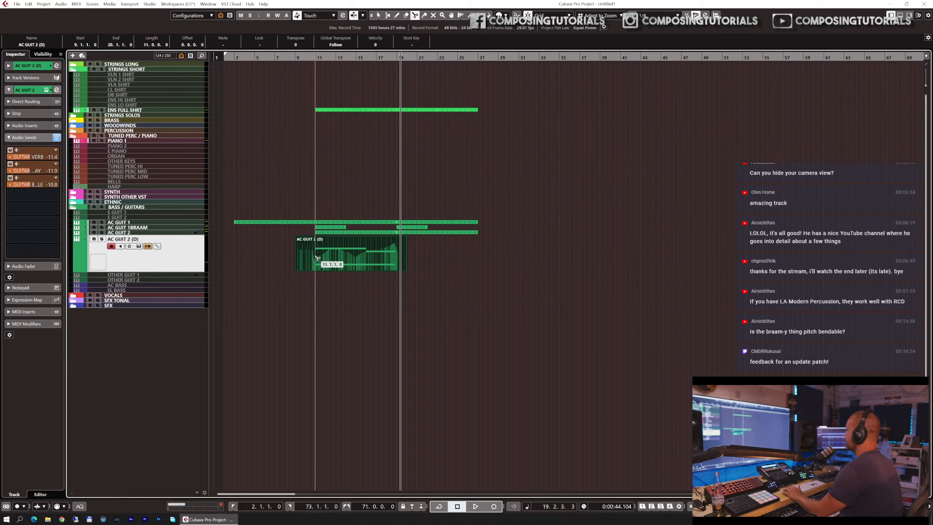
pyautogui.click(316, 258)
pyautogui.press('1')
pyautogui.click(308, 255)
pyautogui.press('Delete')
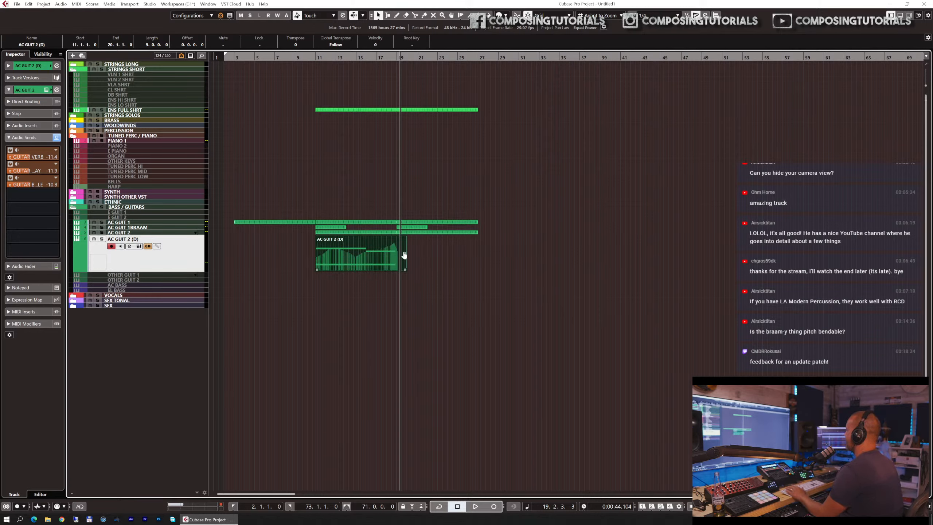
pyautogui.moveTo(405, 256); pyautogui.dragTo(397, 255)
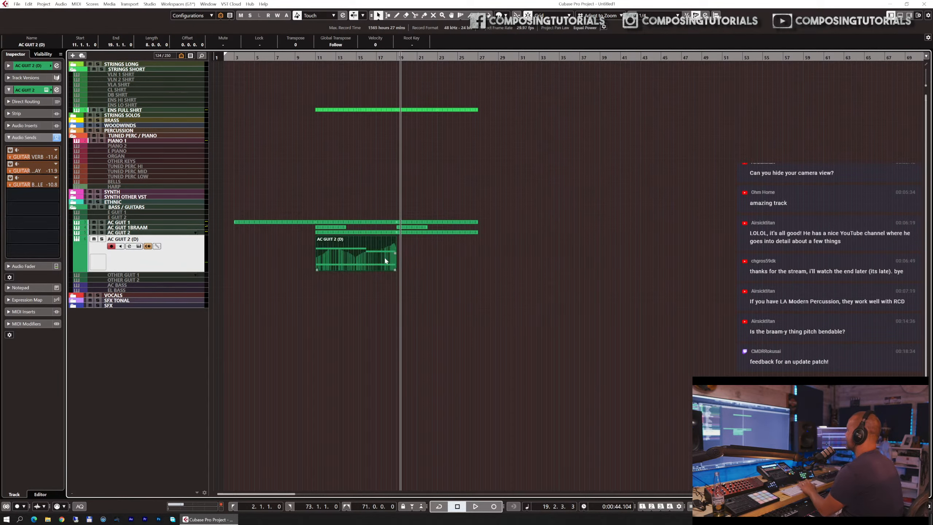
pyautogui.hotkey('ctrl', 'd')
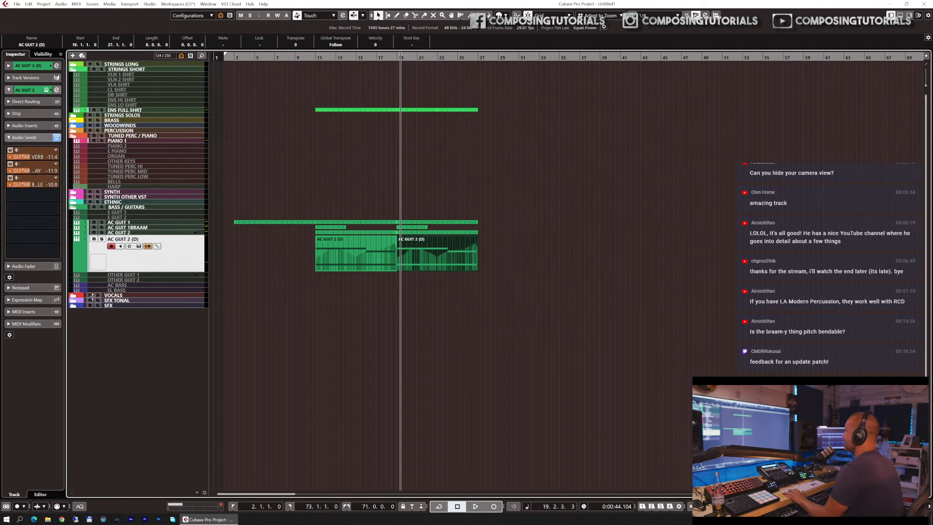
# - Unfold the SFX TONAL and ETHNIC folders and open the instrument of the ETH WW track
pyautogui.click(75, 300)
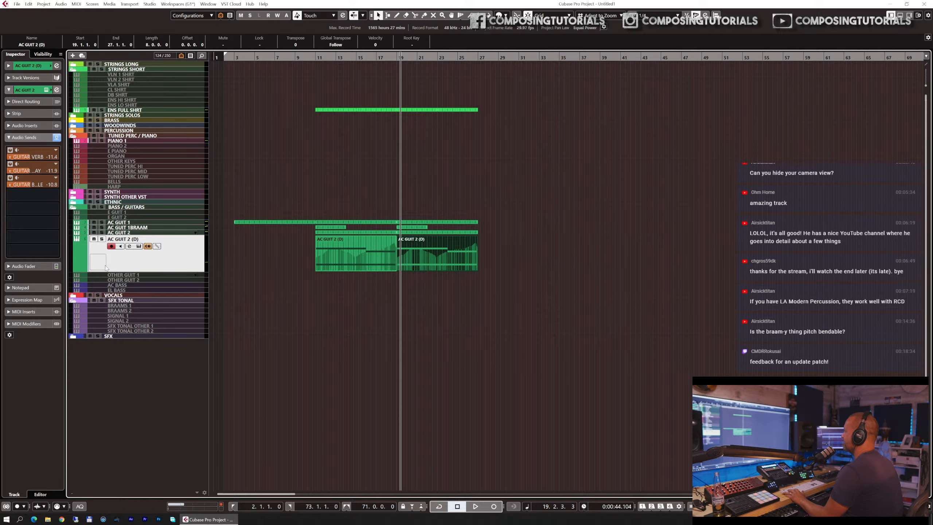
pyautogui.click(74, 202)
pyautogui.click(136, 217)
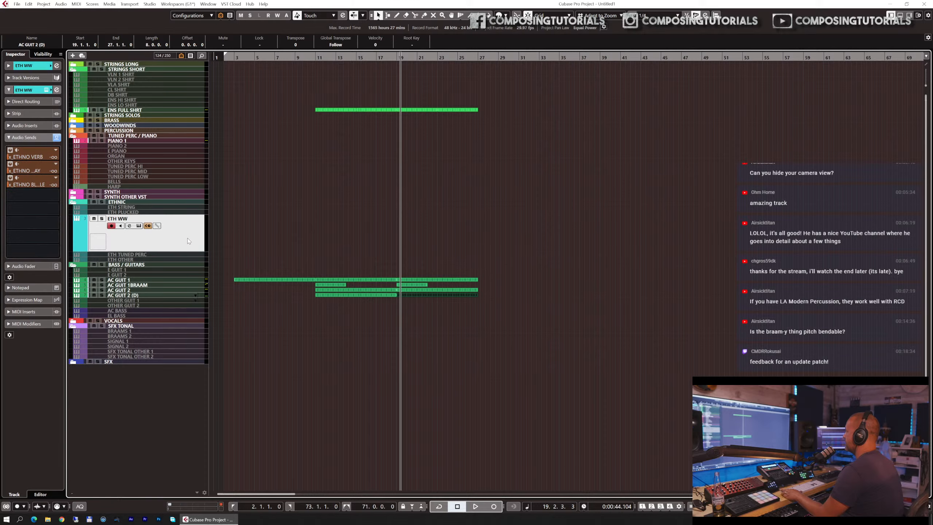
pyautogui.press('F11')
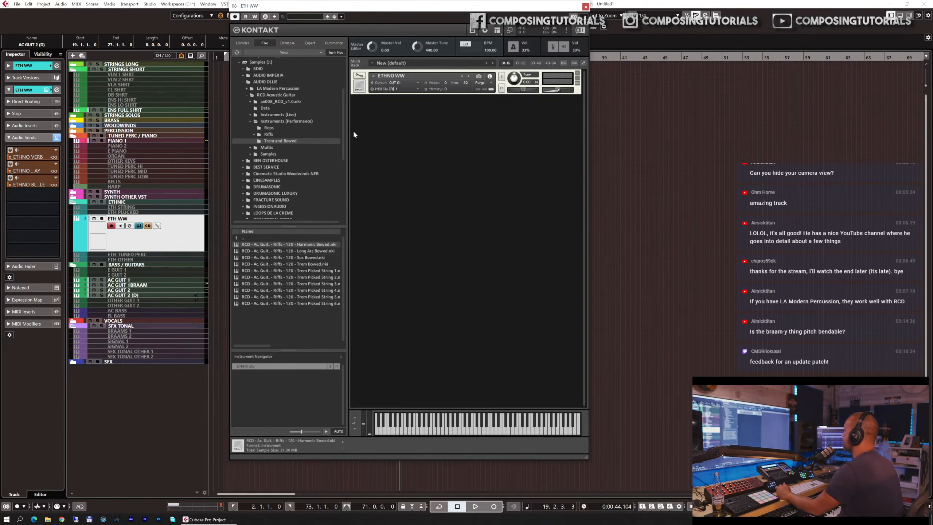
# - Replace the ETHNO WW instrument with 4. Didgeridoo from the Loops & Pulses folder of the GROTH library
pyautogui.click(244, 43)
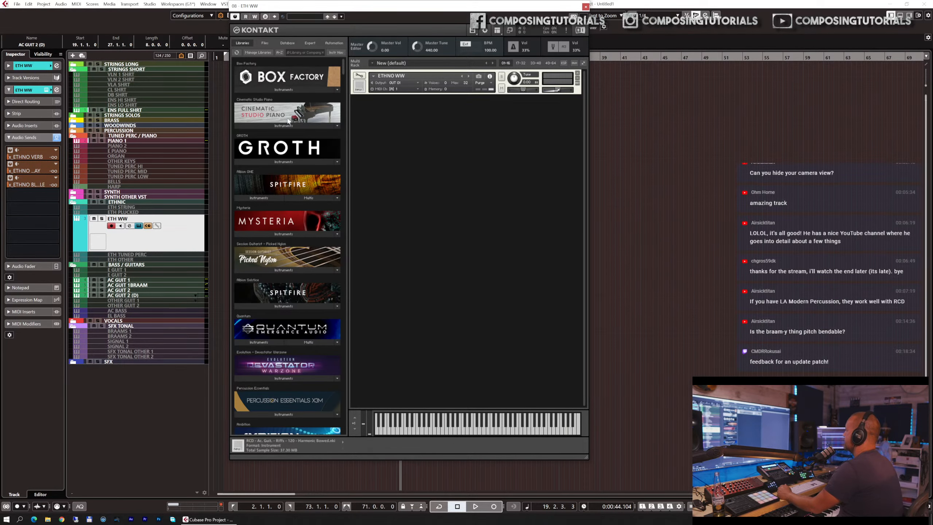
pyautogui.click(287, 162)
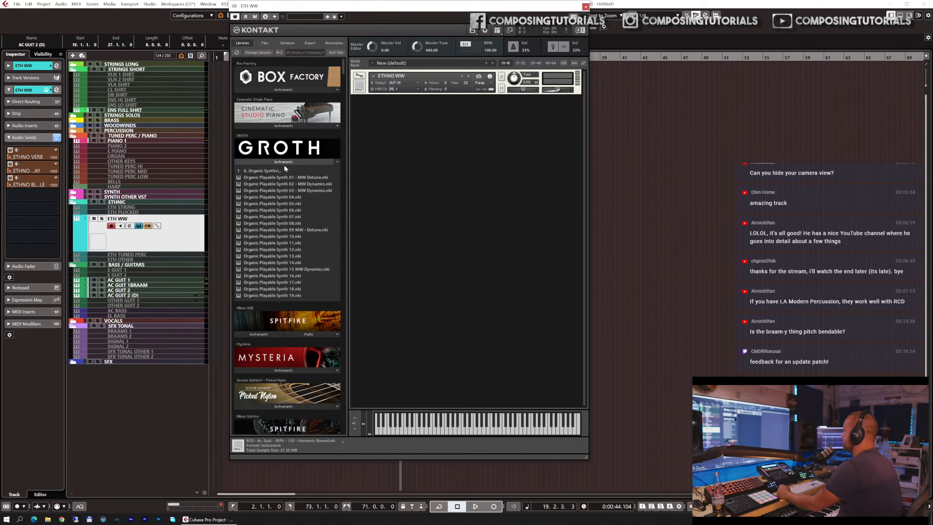
pyautogui.click(274, 171)
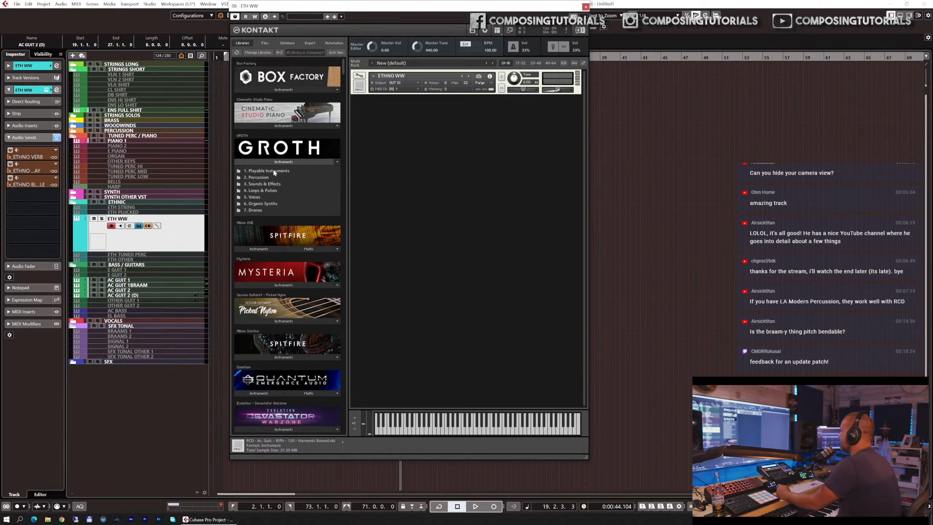
pyautogui.click(267, 191)
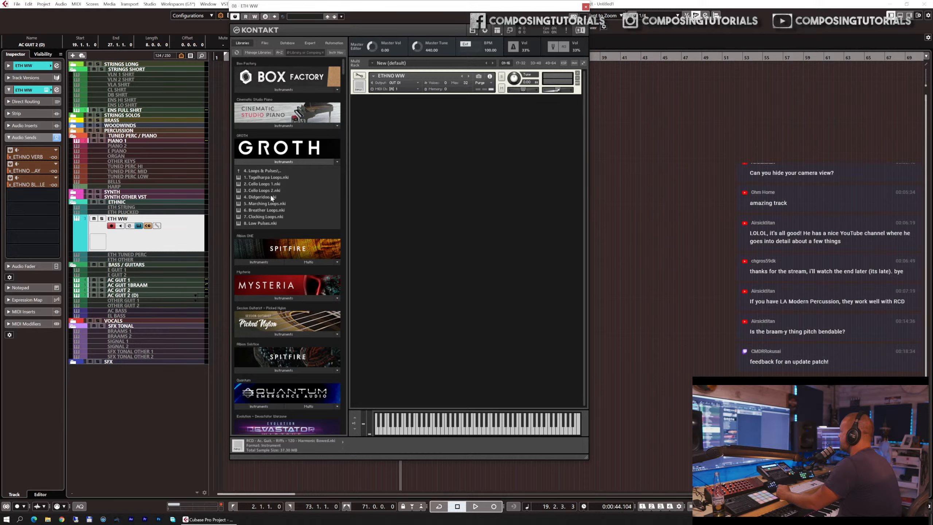
pyautogui.moveTo(272, 198); pyautogui.dragTo(314, 187)
pyautogui.moveTo(452, 119); pyautogui.dragTo(441, 173)
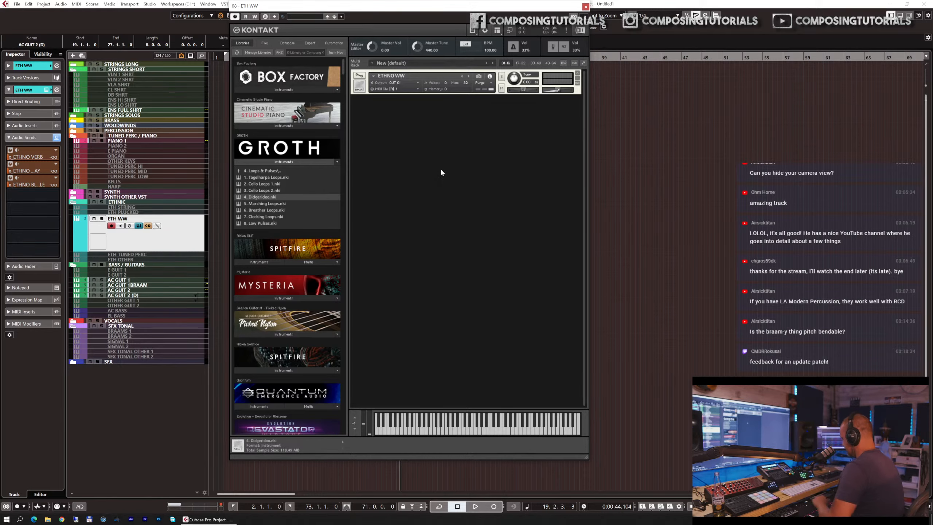
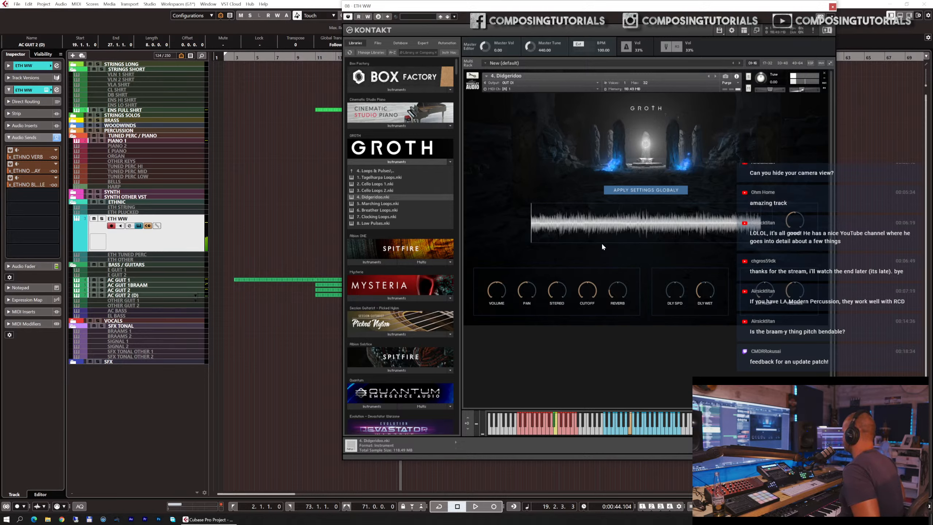
pyautogui.hotkey('ctrl', 'w')
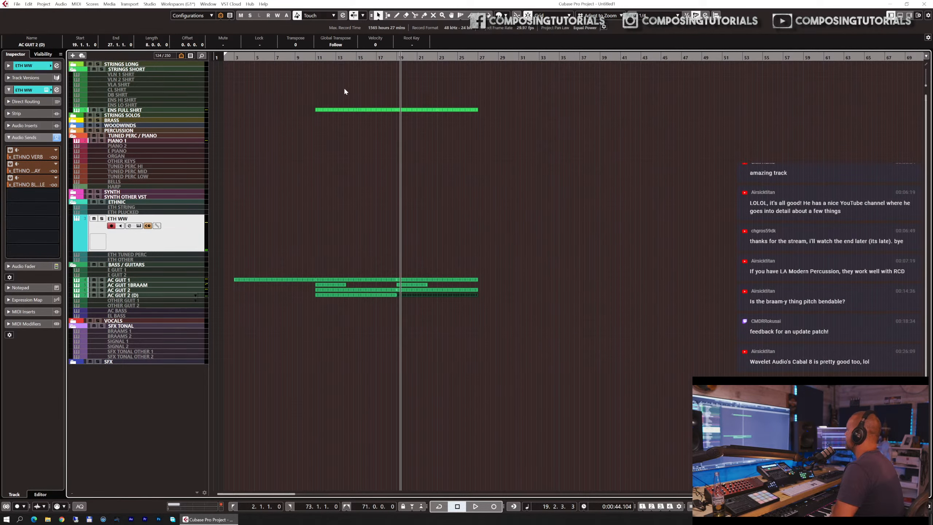
# - Record a didgeridoo part on ETH WW starting at bar 17, with one note held from bar 19 to 27, and quantize it to 1/4
pyautogui.moveTo(378, 57); pyautogui.dragTo(373, 64)
pyautogui.press('KP_Multiply')
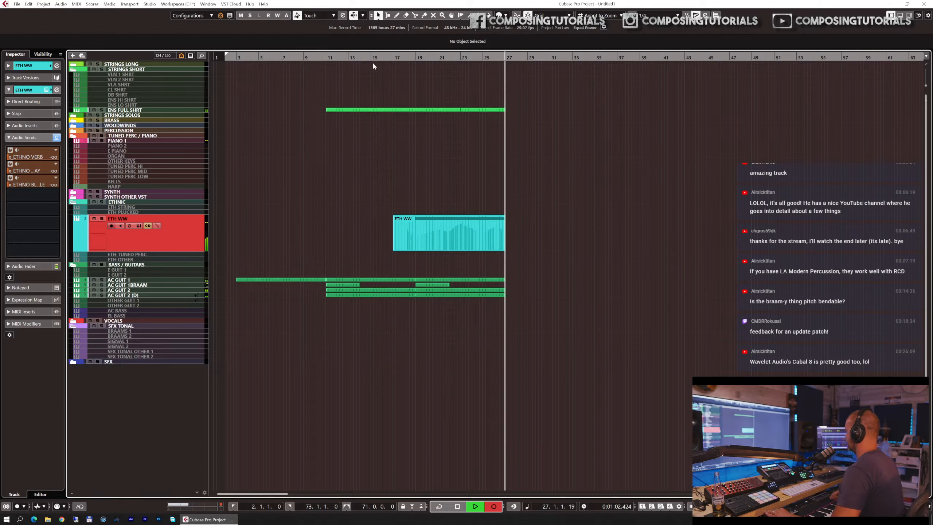
pyautogui.press('space')
pyautogui.doubleClick(472, 244)
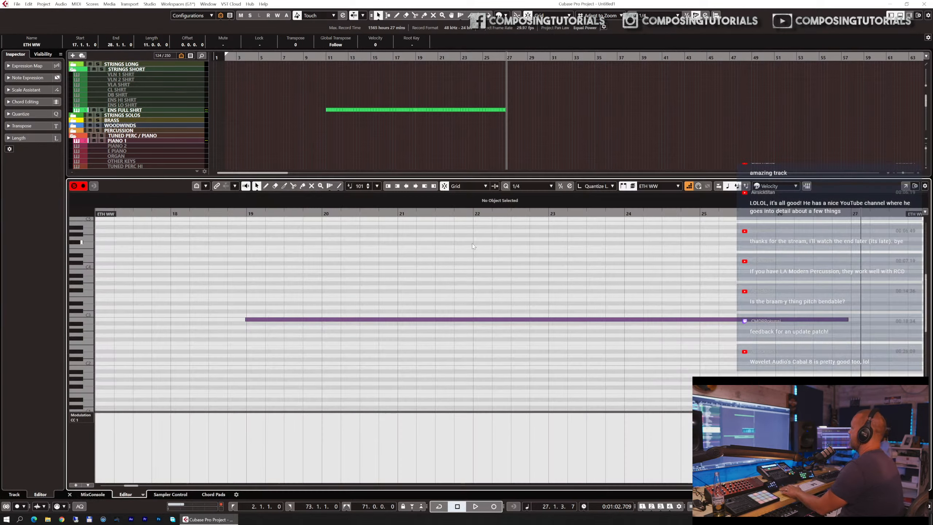
pyautogui.press('q')
pyautogui.press('Return')
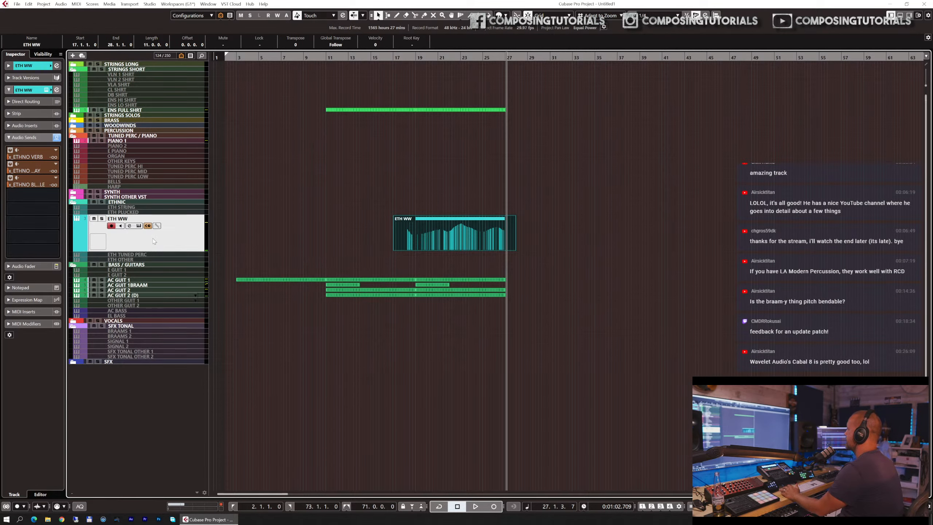
# - Insert the SSLGChannel Stereo plug-in on the ETH WW track and engage its high-pass filter
pyautogui.click(37, 127)
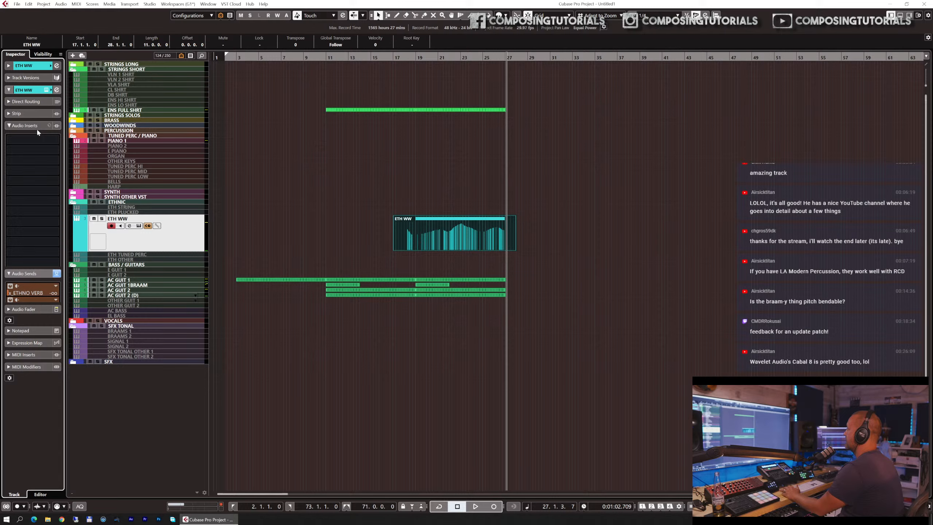
pyautogui.click(55, 138)
pyautogui.write('ssl')
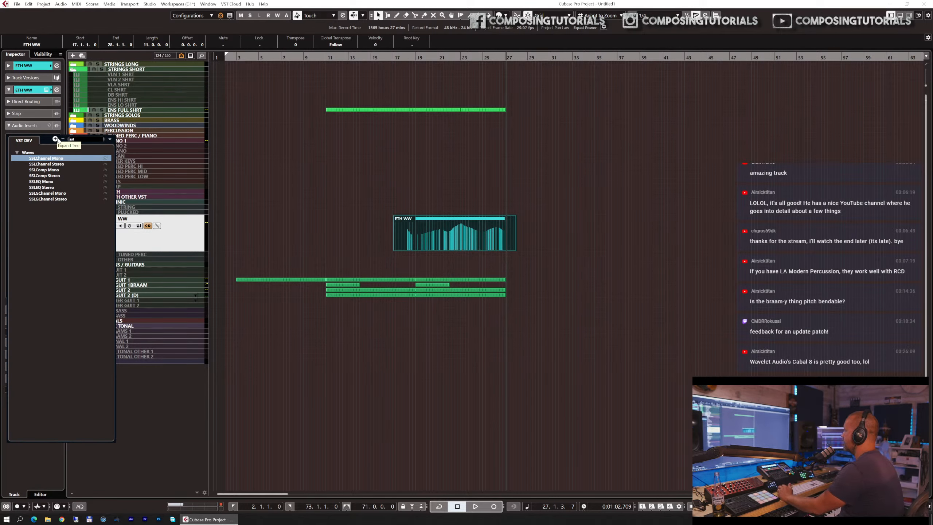
pyautogui.doubleClick(57, 199)
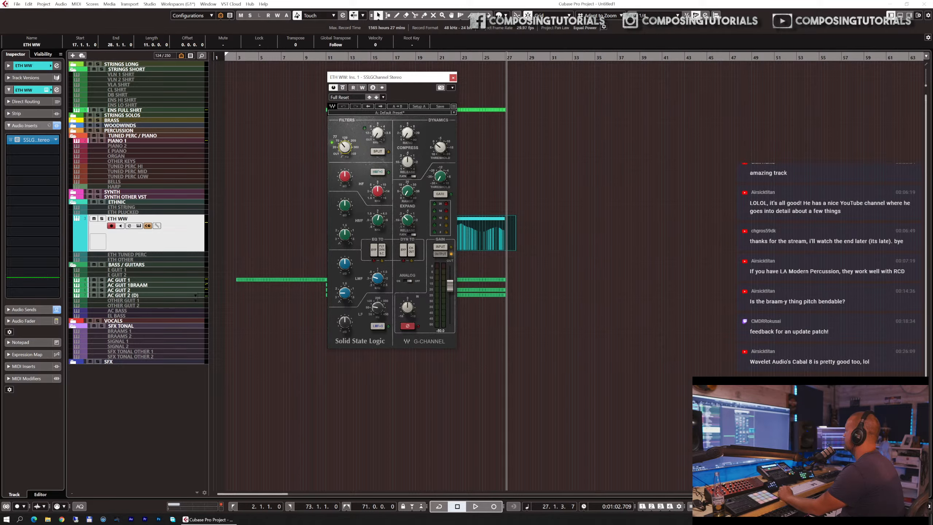
pyautogui.press('Return')
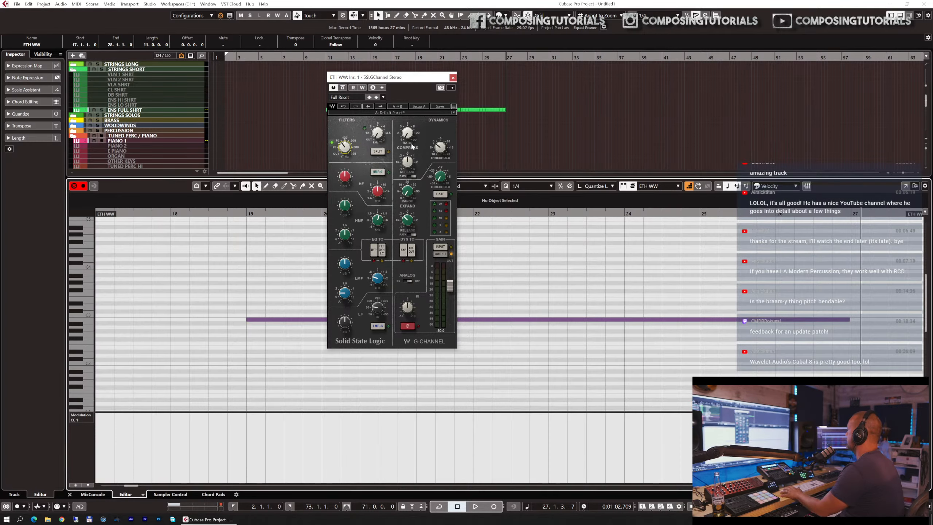
pyautogui.press('Return')
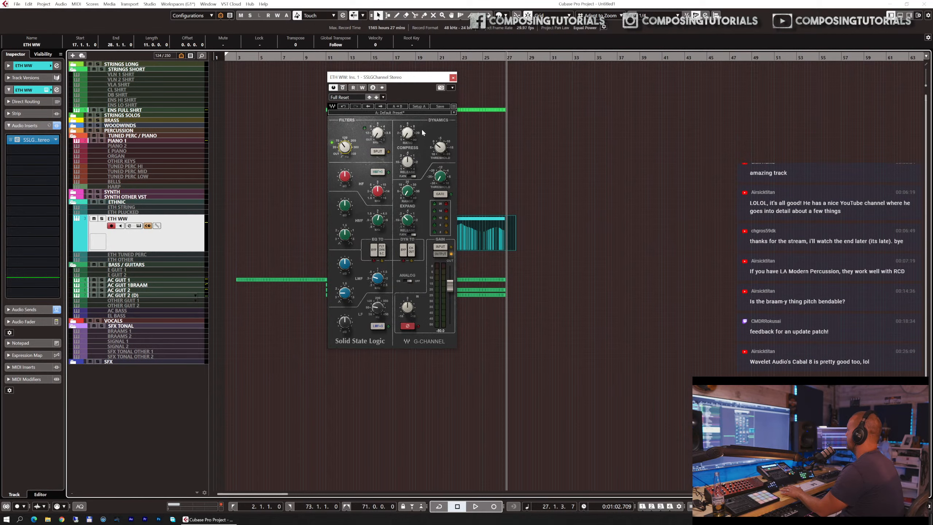
pyautogui.click(453, 77)
# - Set the ETH WW sends to -12.6 for ETHNO VERB and -32.3 for the delay, and audition from bar 16
pyautogui.click(389, 60)
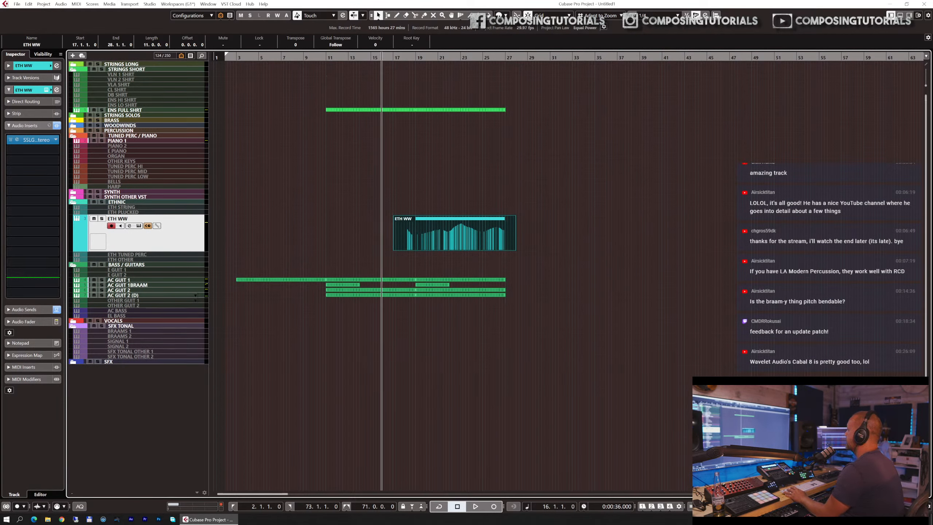
pyautogui.click(35, 311)
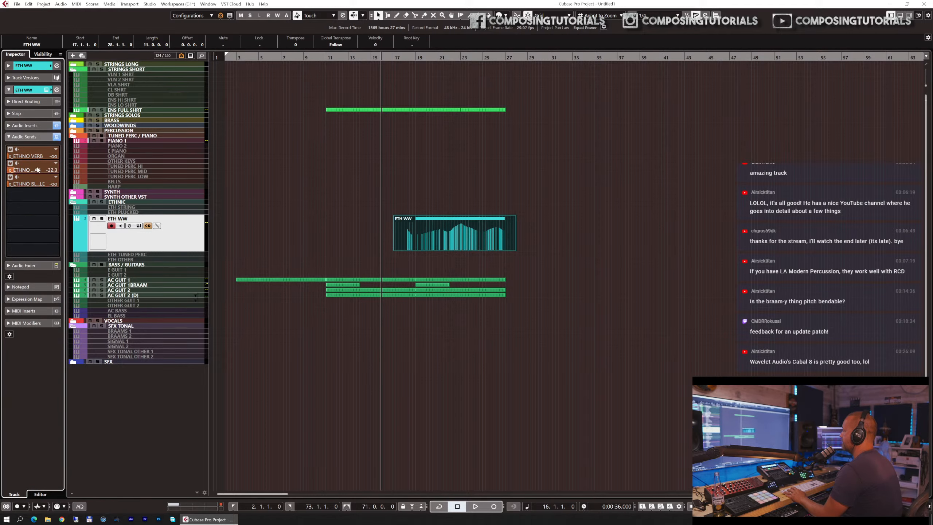
pyautogui.press('space')
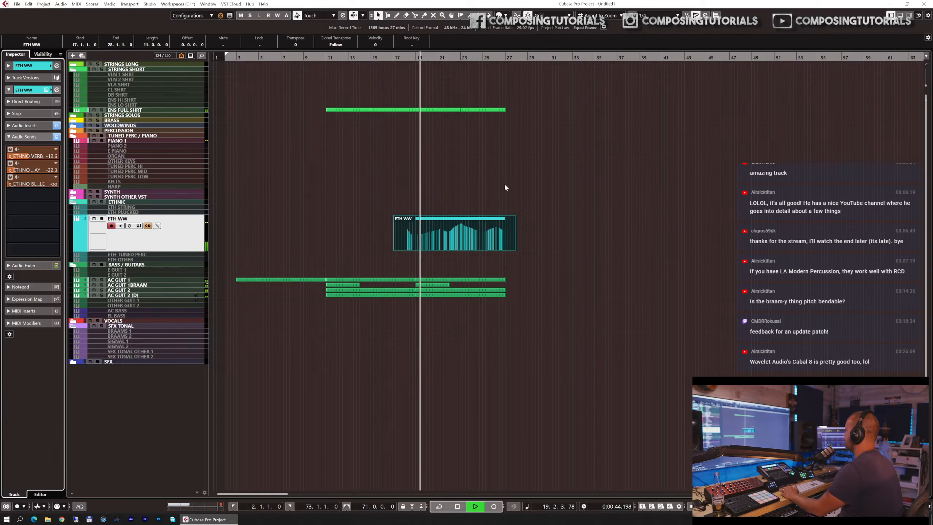
pyautogui.press('space')
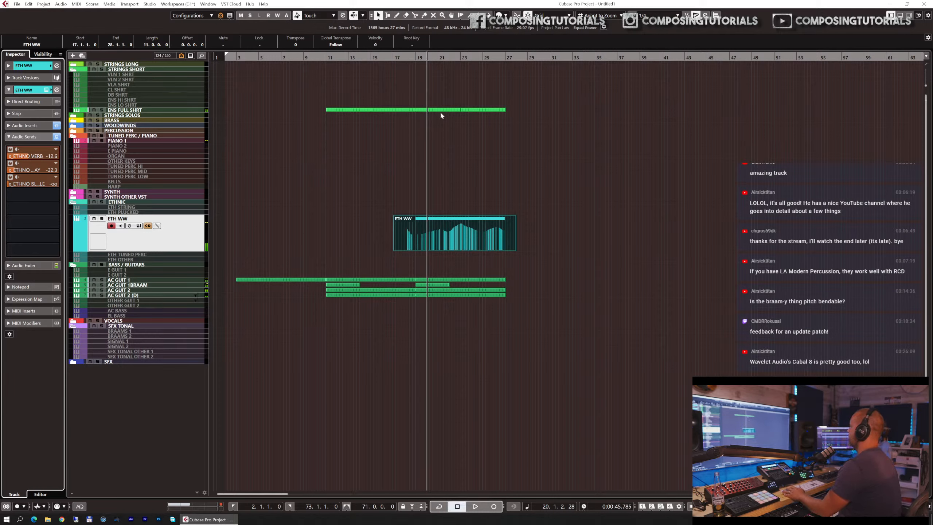
# - Open the ENS FULL SHRT part starting at bar 19 for note editing with its velocities displayed
pyautogui.click(446, 110)
pyautogui.doubleClick(451, 132)
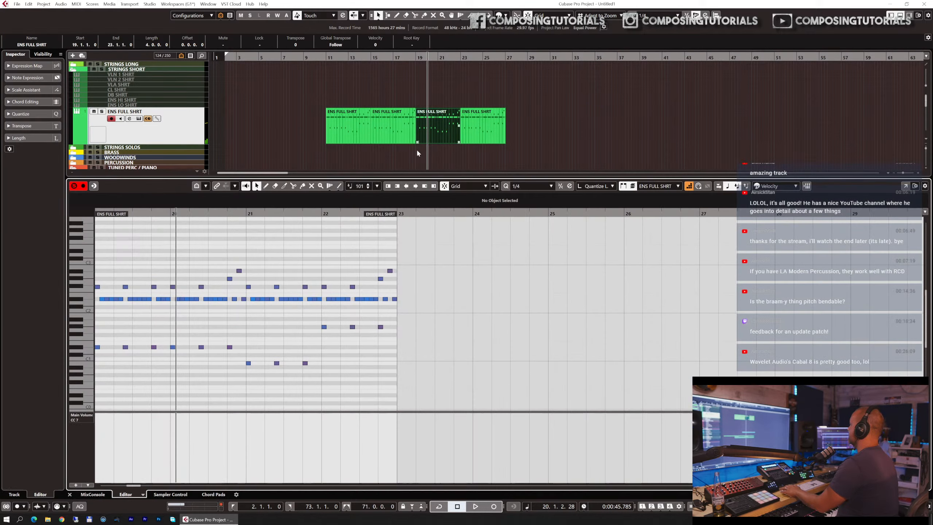
pyautogui.moveTo(422, 251); pyautogui.dragTo(118, 330)
pyautogui.click(208, 365)
pyautogui.press('v')
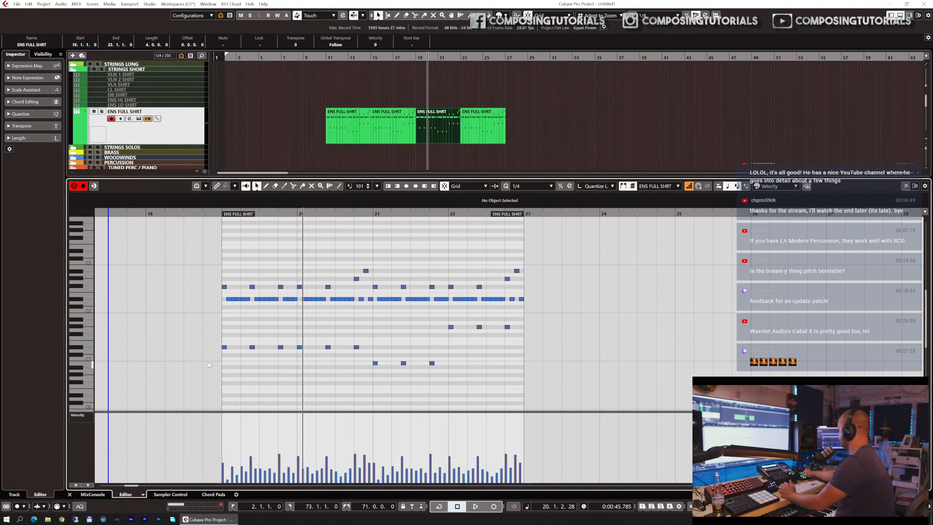
# - Raise the velocities of all notes in the ENS FULL SHRT part at bar 19 together
pyautogui.hotkey('ctrl', 'a')
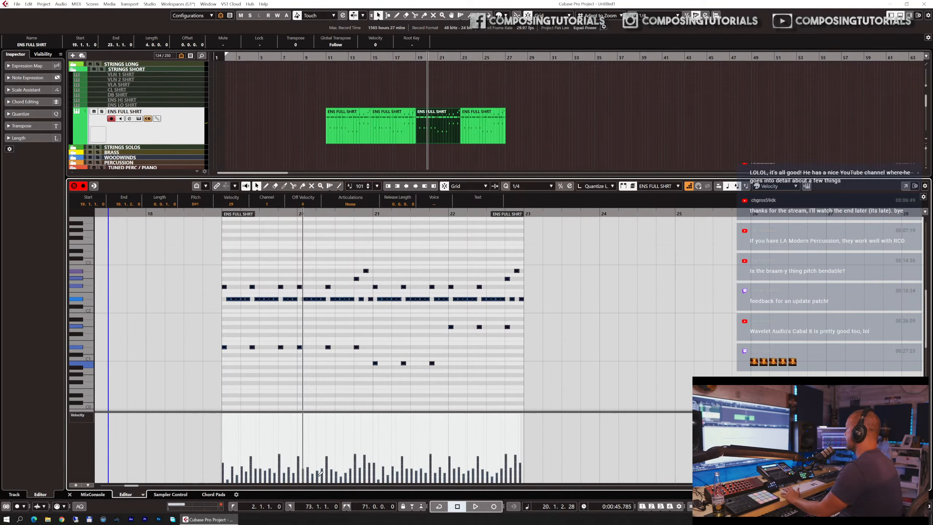
pyautogui.moveTo(312, 414); pyautogui.dragTo(315, 405)
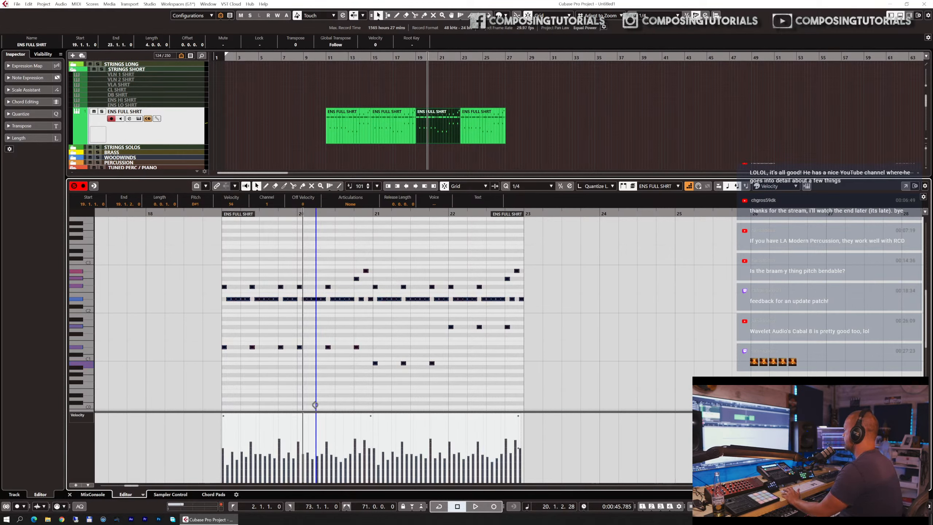
pyautogui.moveTo(370, 414); pyautogui.dragTo(360, 415)
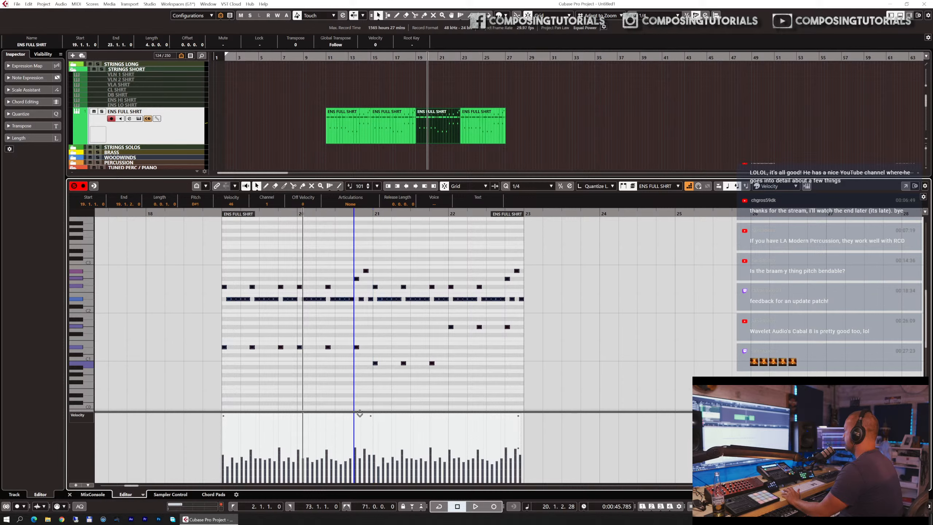
# - Copy the upper ostinato notes of the bar 19 ENS FULL SHRT part one octave higher and lower the copies' velocities
pyautogui.moveTo(559, 252); pyautogui.dragTo(197, 314)
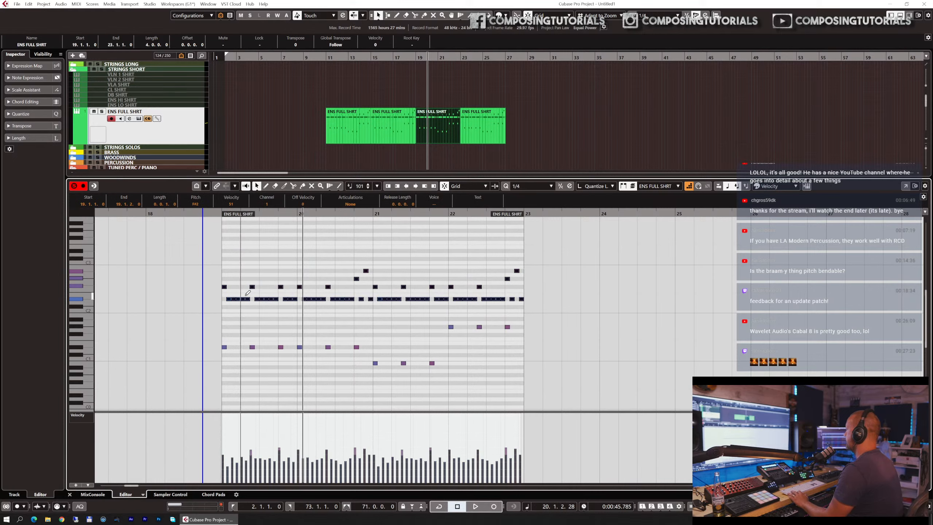
pyautogui.moveTo(224, 288); pyautogui.dragTo(225, 239)
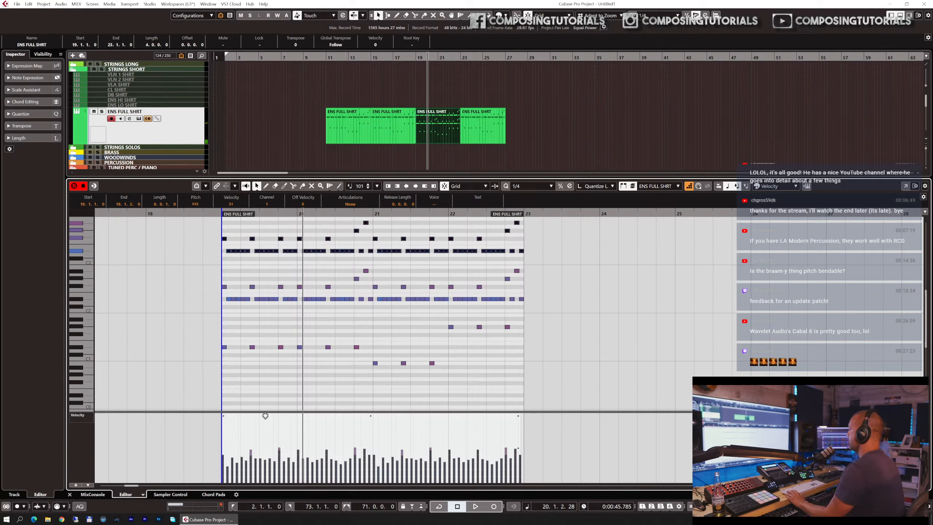
pyautogui.moveTo(265, 418); pyautogui.dragTo(263, 420)
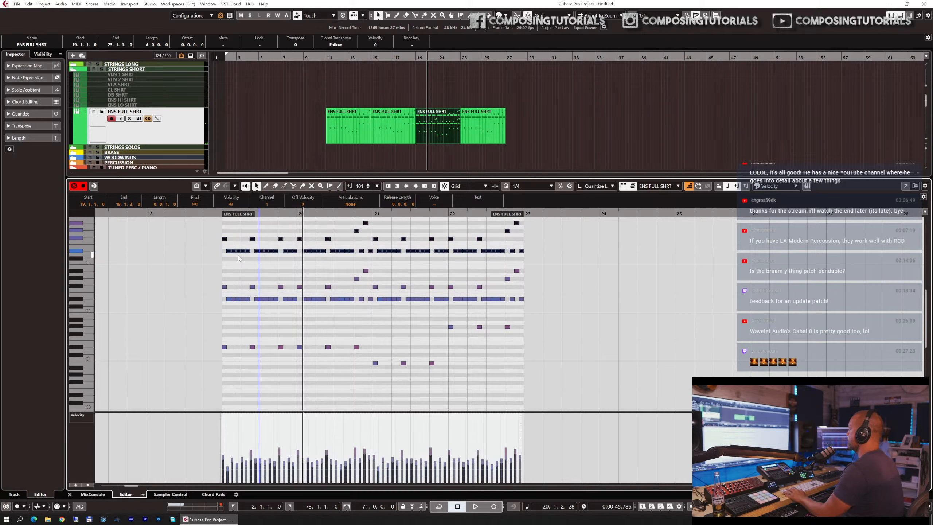
# - Audition the bar 19 strings part and reduce the octave copies' velocities further towards the start of the part
pyautogui.click(220, 214)
pyautogui.press('space')
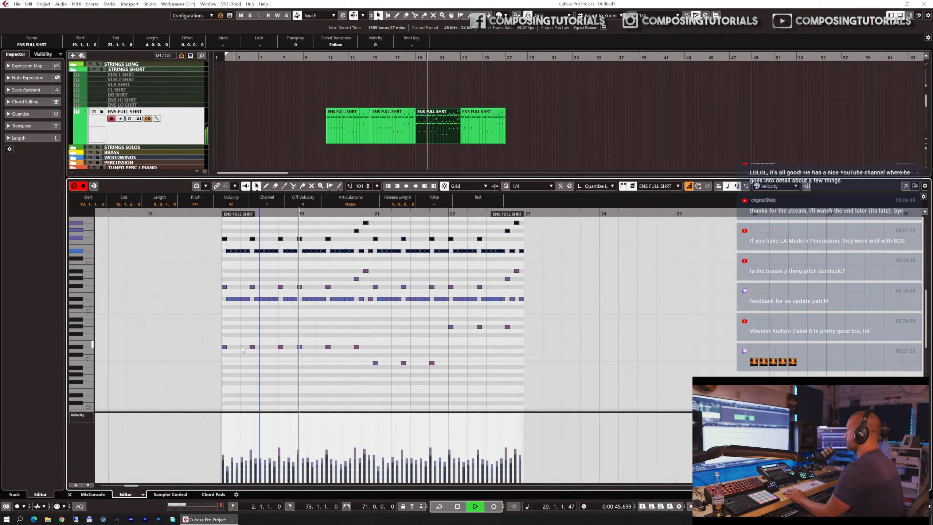
pyautogui.moveTo(226, 417); pyautogui.dragTo(220, 420)
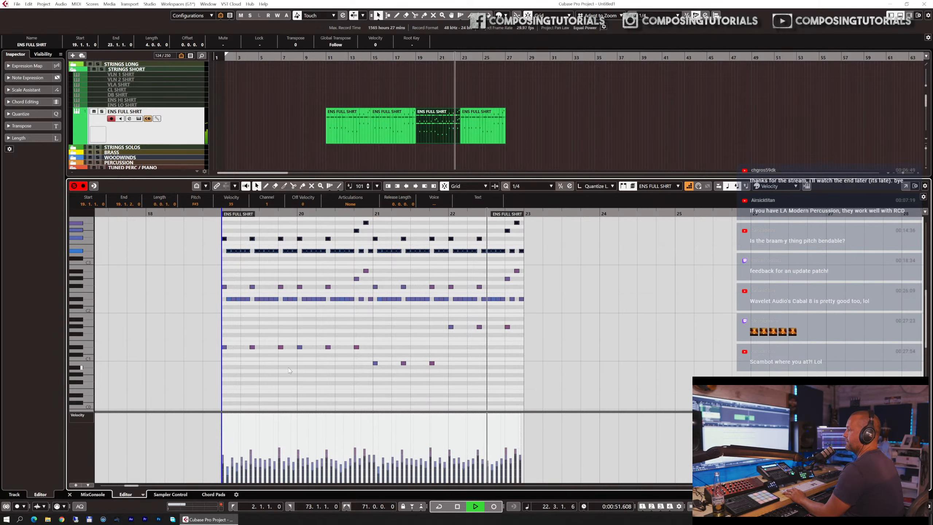
pyautogui.press('space')
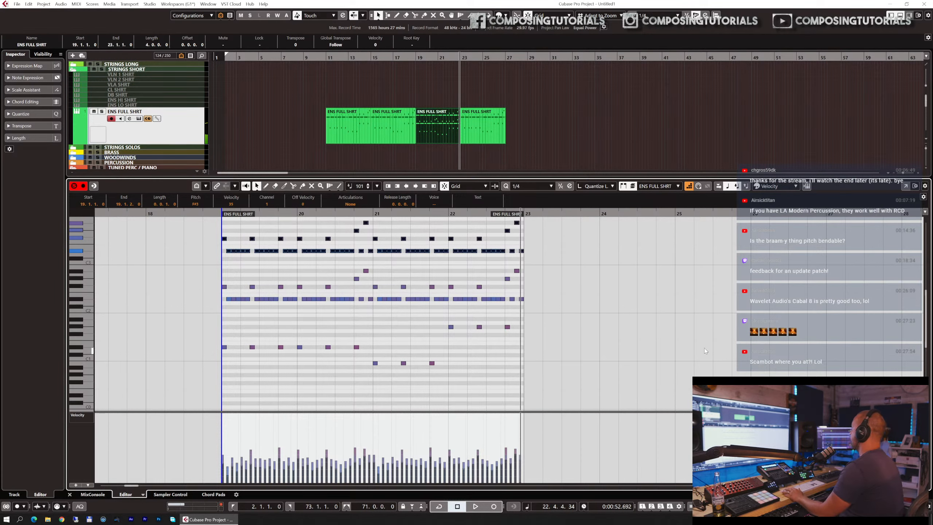
# - Copy the last two top notes in bar 22 up to D#4 and C#4, and audition the ending
pyautogui.scroll(3, 637, 337)
pyautogui.click(499, 304)
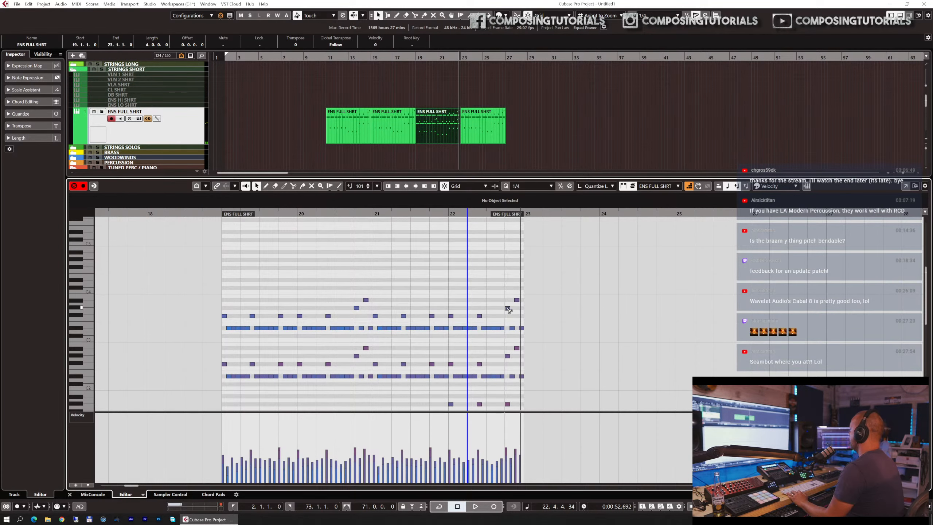
pyautogui.moveTo(508, 307); pyautogui.dragTo(508, 297)
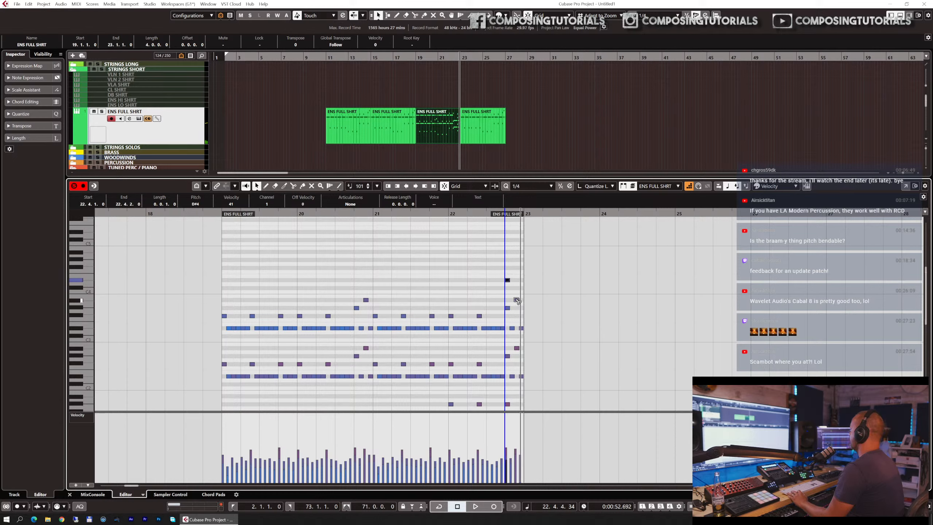
pyautogui.moveTo(517, 301); pyautogui.dragTo(516, 291)
pyautogui.press('space')
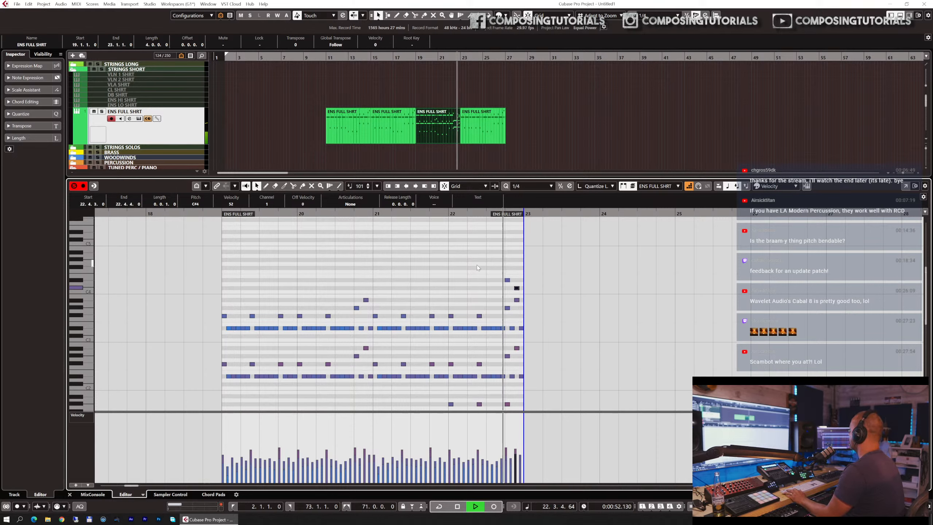
pyautogui.press('space')
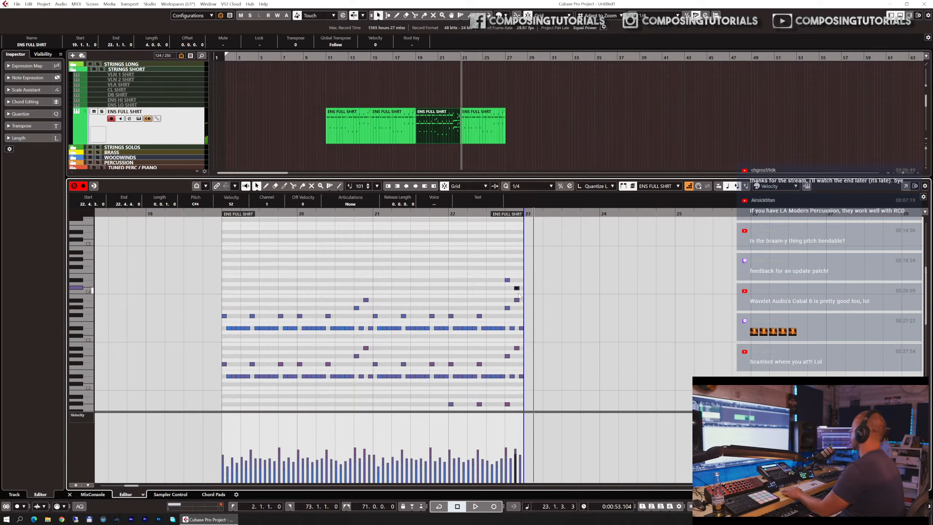
# - Replace the ENS FULL SHRT part at bar 23 with a duplicate of the part at bar 19
pyautogui.hotkey('ctrl', 'e')
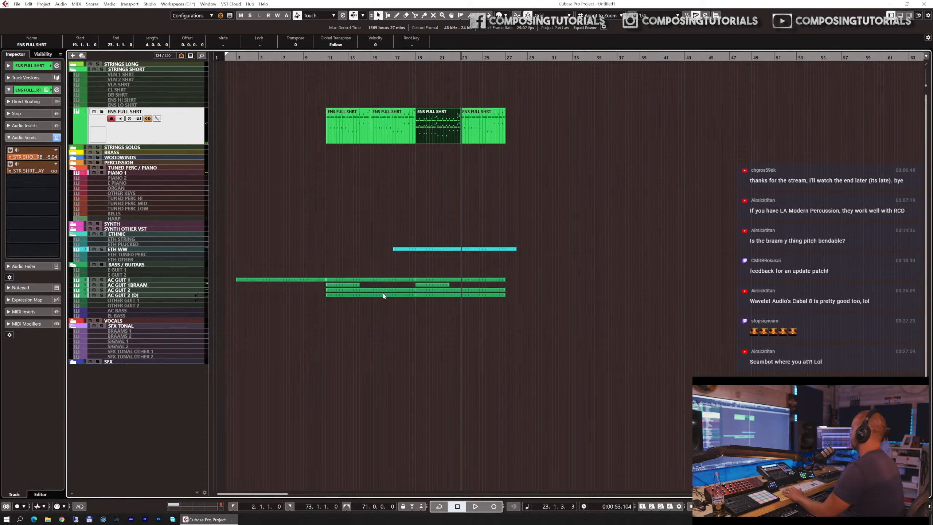
pyautogui.click(470, 138)
pyautogui.press('Delete')
pyautogui.click(439, 136)
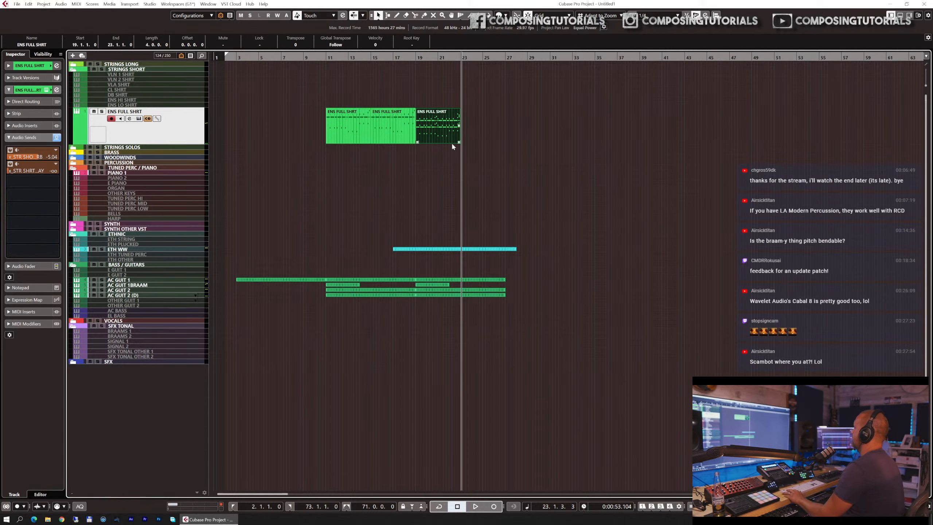
pyautogui.hotkey('ctrl', 'd')
pyautogui.press('s')
pyautogui.press('s')
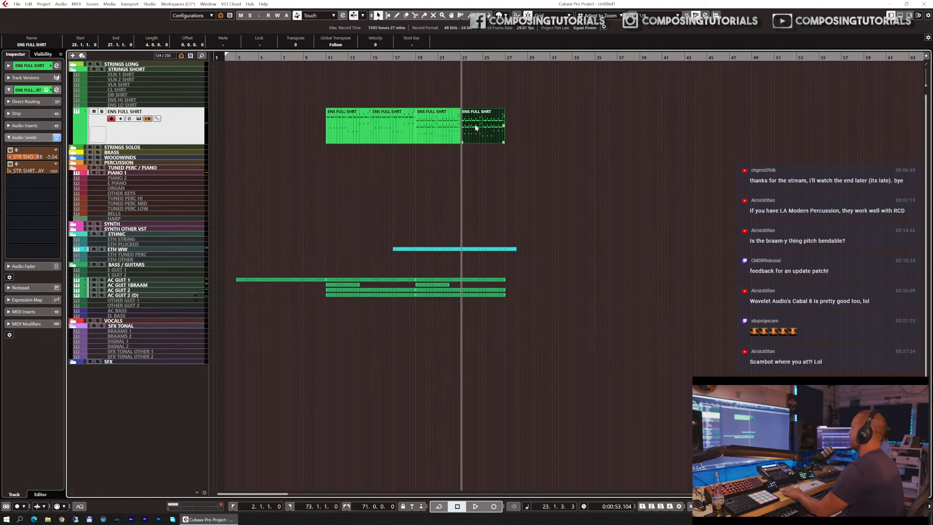
# - Raise the velocities of the upper-octave notes towards the start of the ENS FULL SHRT part at bar 23
pyautogui.hotkey('ctrl', 'e')
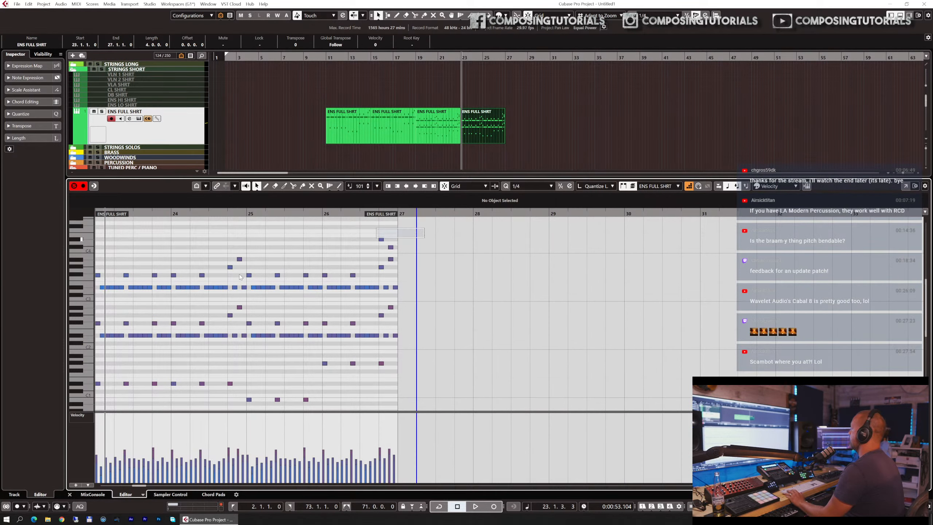
pyautogui.moveTo(239, 274); pyautogui.dragTo(110, 296)
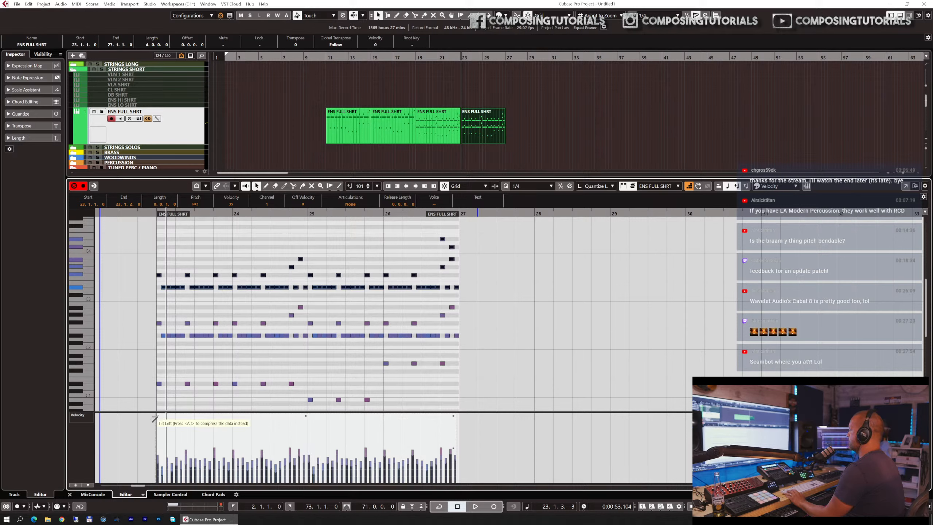
pyautogui.moveTo(153, 420); pyautogui.dragTo(157, 417)
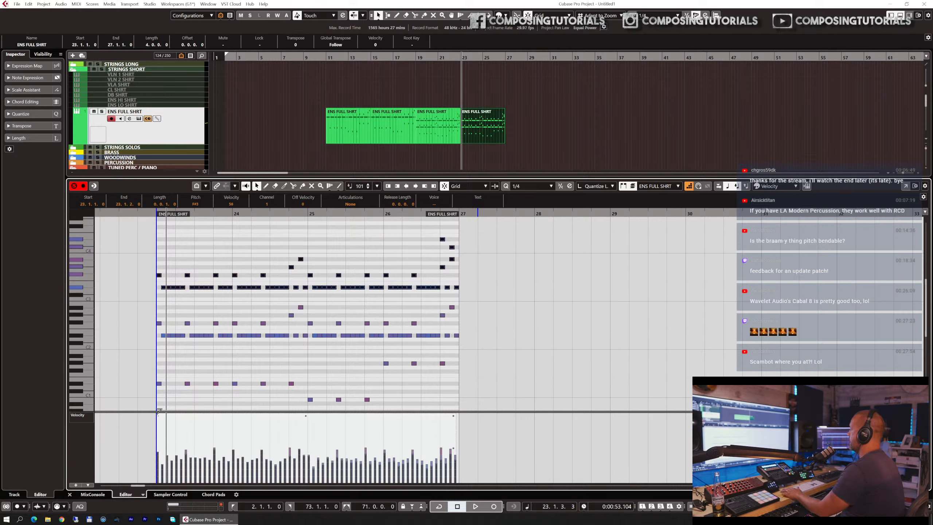
pyautogui.hotkey('ctrl', 'e')
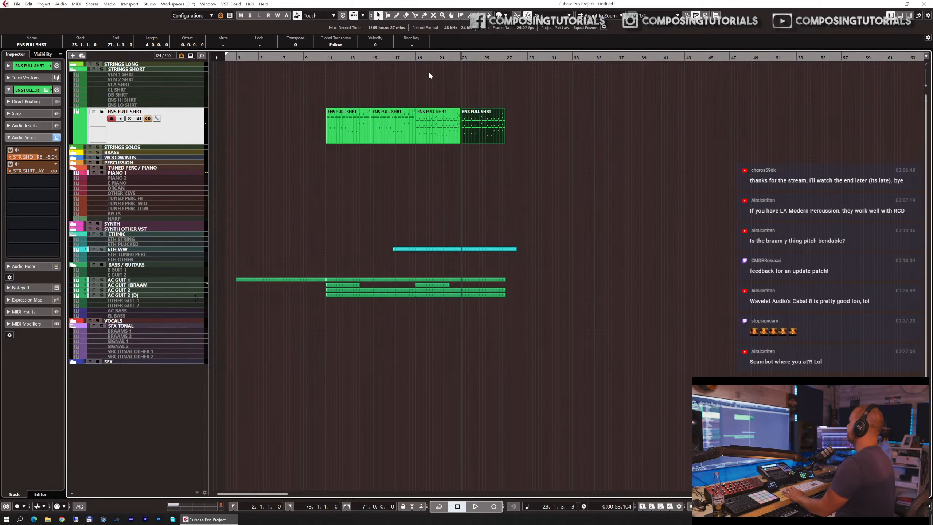
# - Audition the arrangement from around bar 16
pyautogui.click(391, 59)
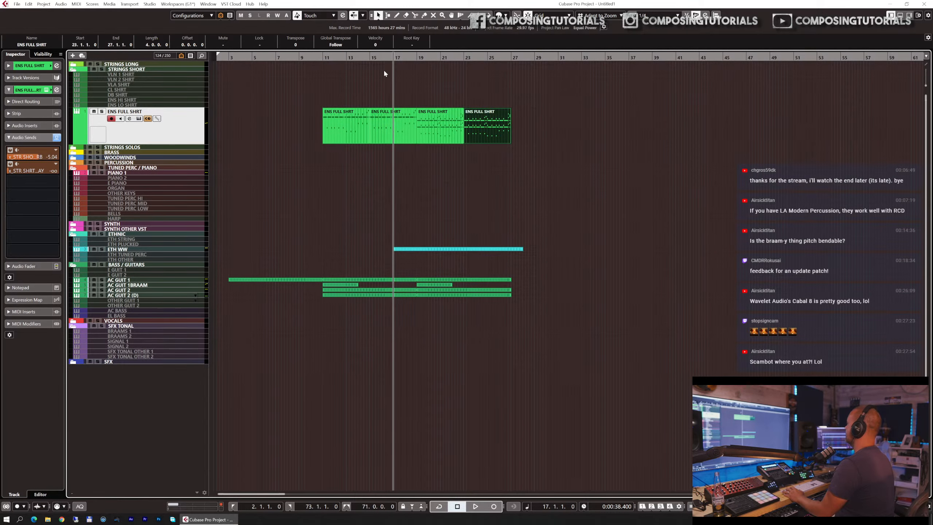
pyautogui.click(378, 56)
pyautogui.moveTo(379, 56); pyautogui.dragTo(388, 61)
pyautogui.press('space')
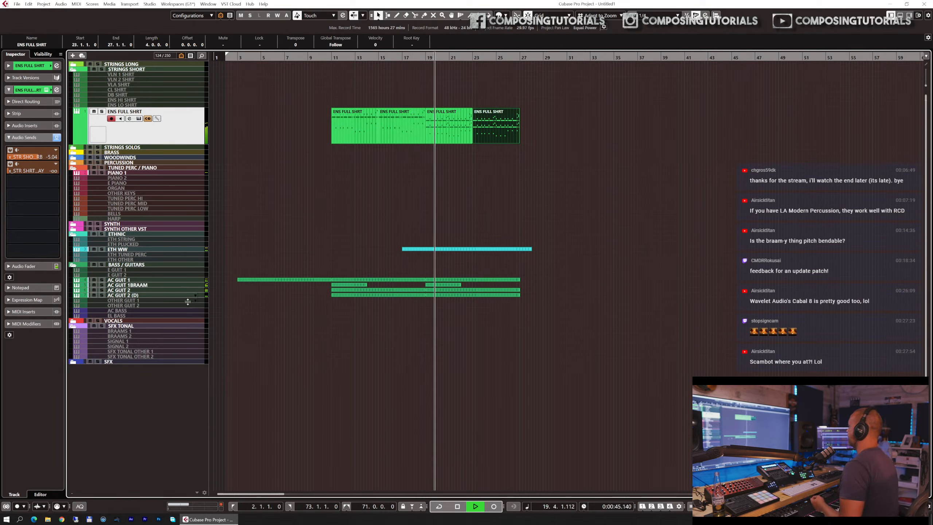
# - Rename the AC GUIT 2 (D) track as HARMONICS
pyautogui.click(141, 296)
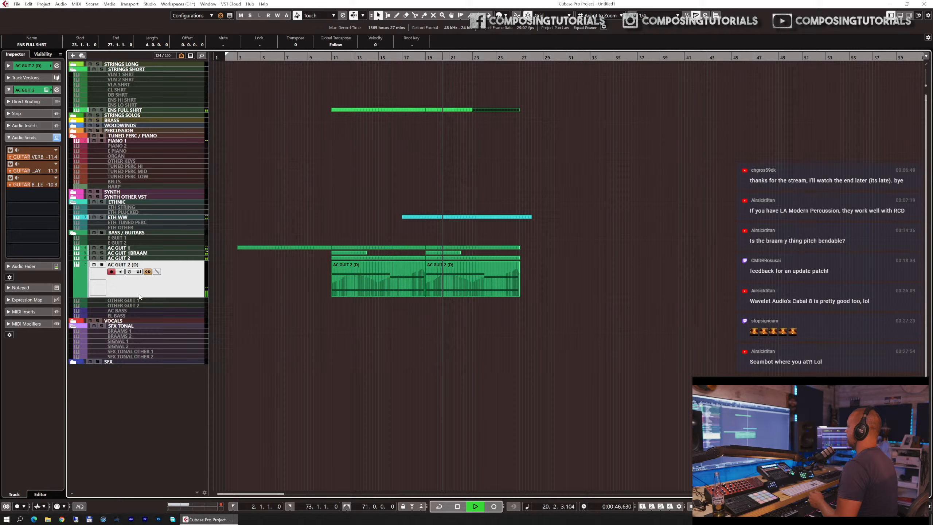
pyautogui.doubleClick(134, 265)
pyautogui.write('HA')
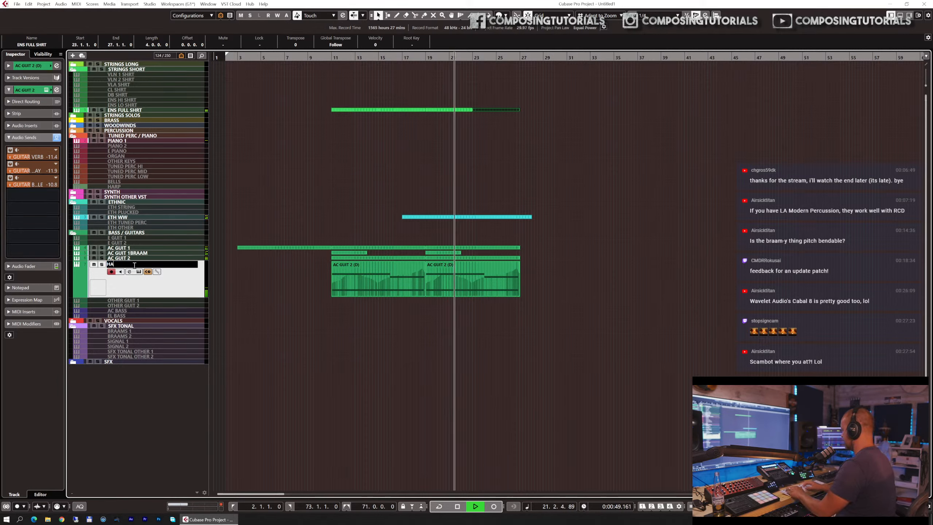
pyautogui.write('RMONICS')
pyautogui.press('Return')
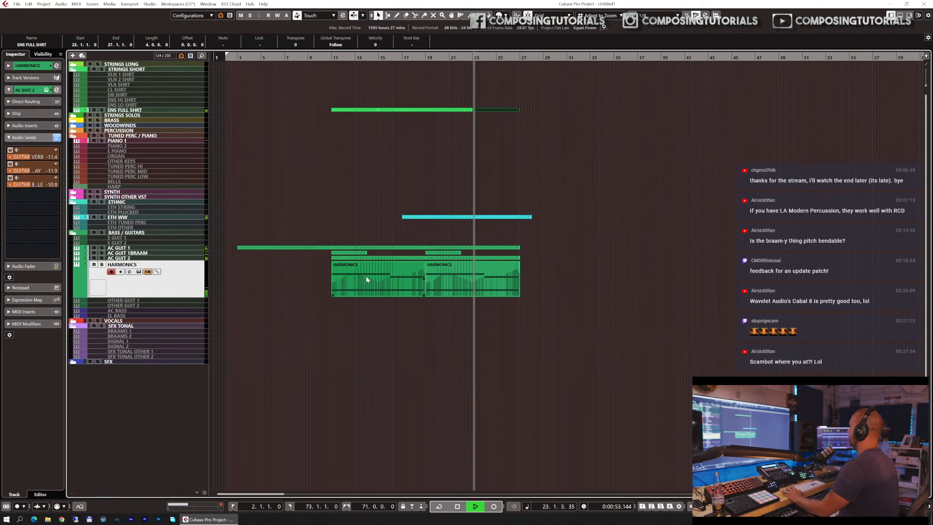
pyautogui.click(154, 217)
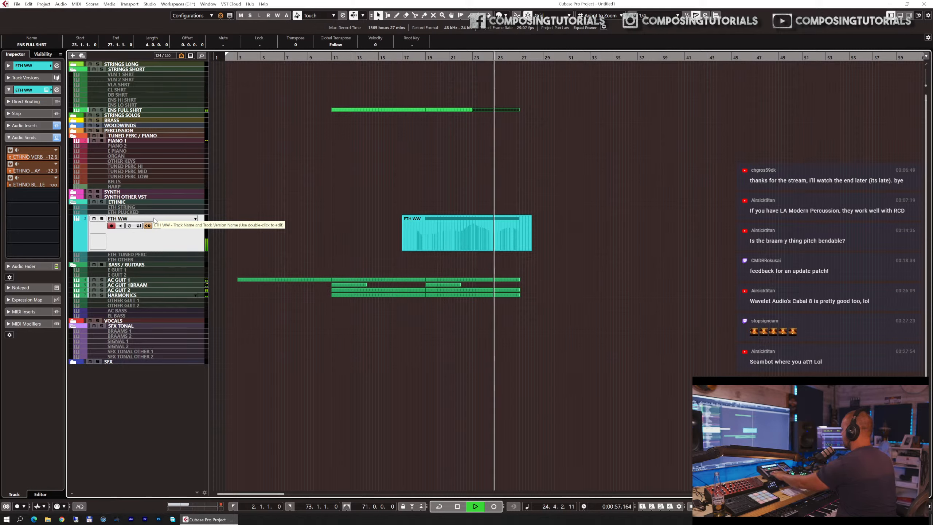
pyautogui.press('Up')
pyautogui.press('Down')
pyautogui.press('Up')
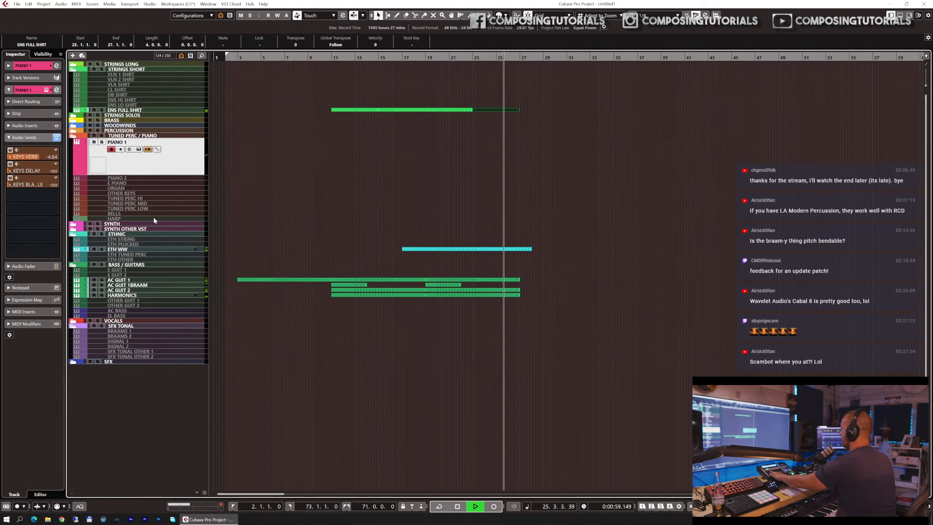
pyautogui.press('Down')
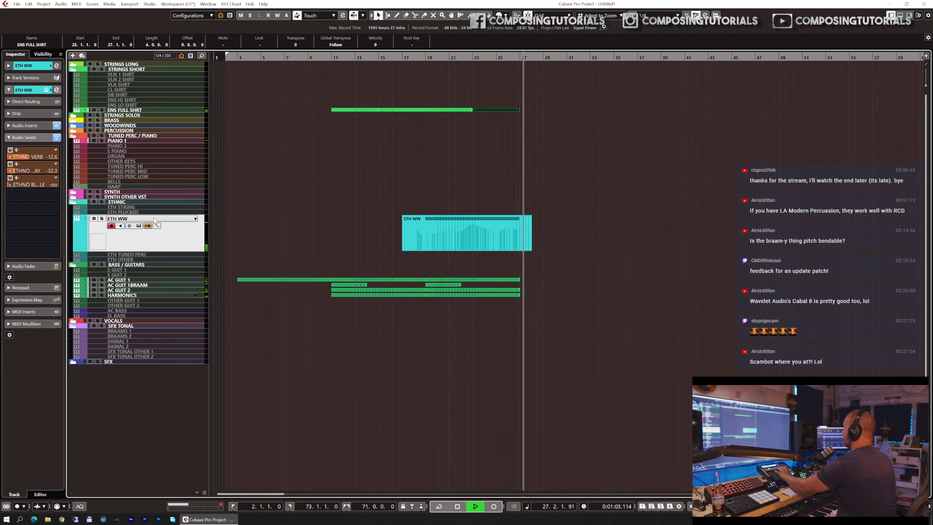
pyautogui.press('space')
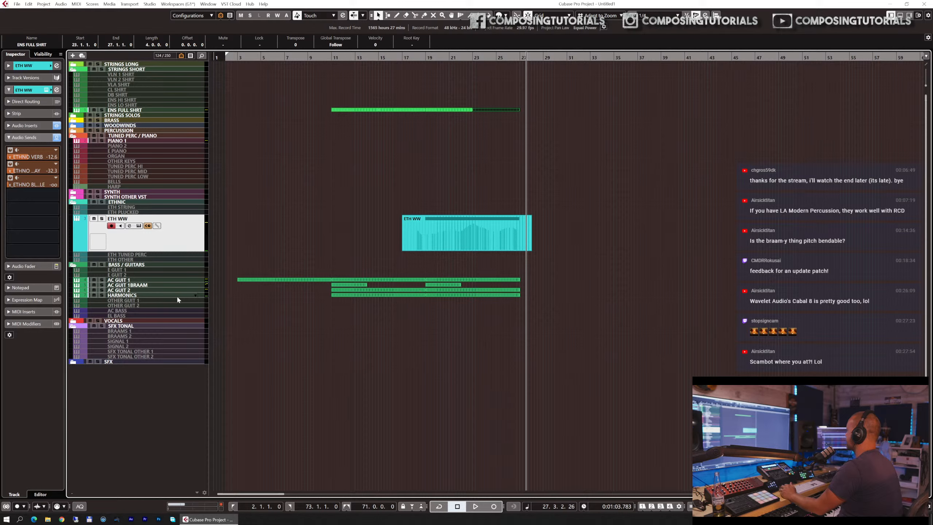
# - Solo the AC GUIT 2 track and play it from bar 11
pyautogui.click(124, 290)
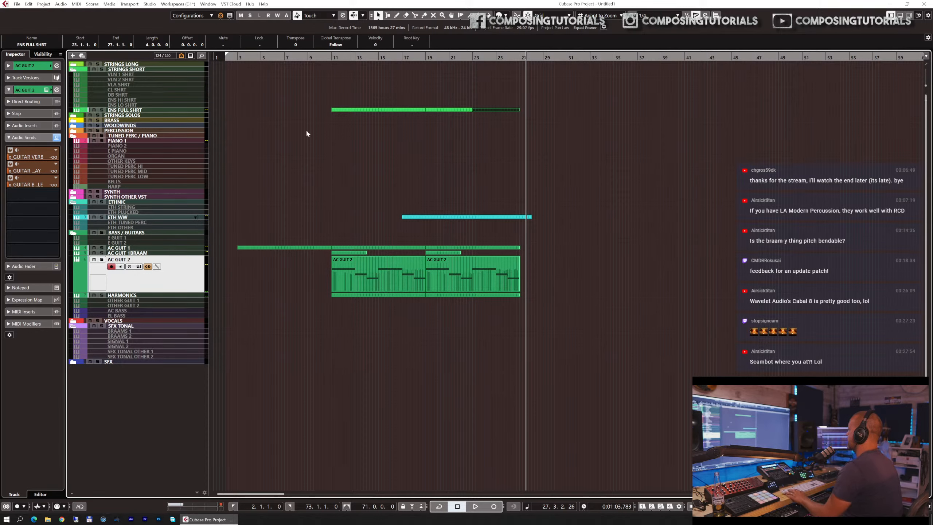
pyautogui.click(334, 55)
pyautogui.press('s')
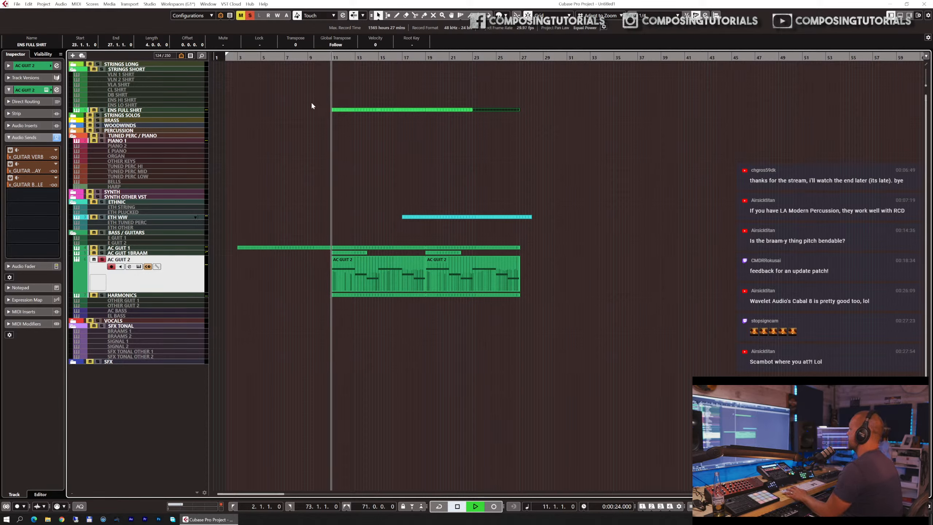
pyautogui.press('space')
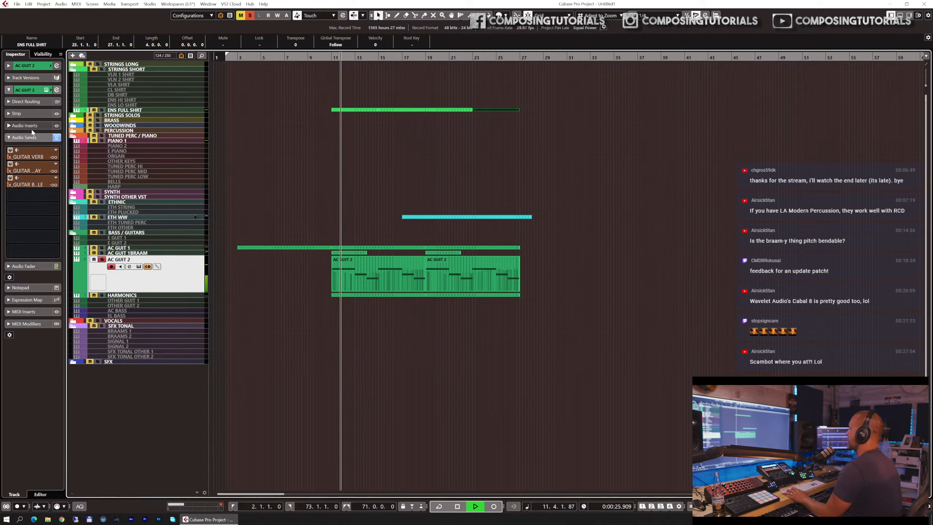
# - Insert the SSLGChannel Stereo plug-in in the first insert slot of the AC GUIT 2 track
pyautogui.click(30, 127)
pyautogui.click(55, 139)
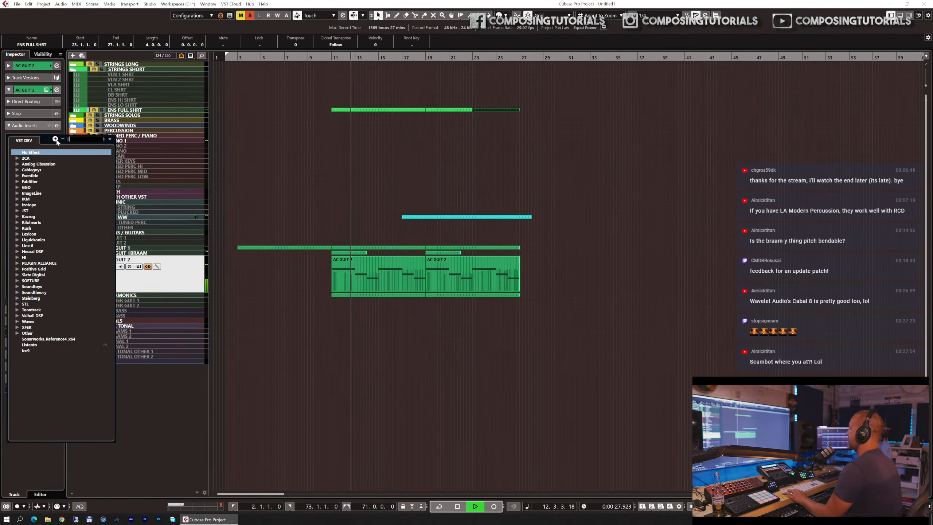
pyautogui.write('ssl')
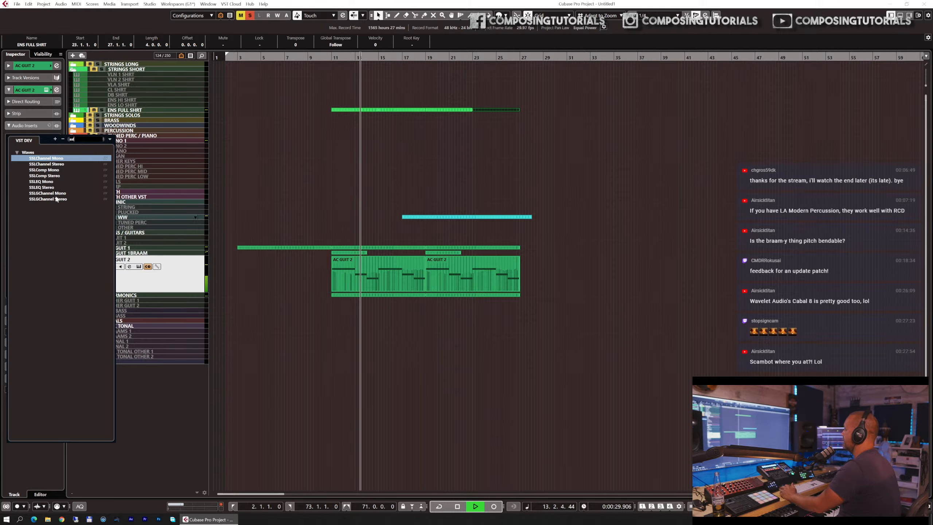
pyautogui.click(55, 200)
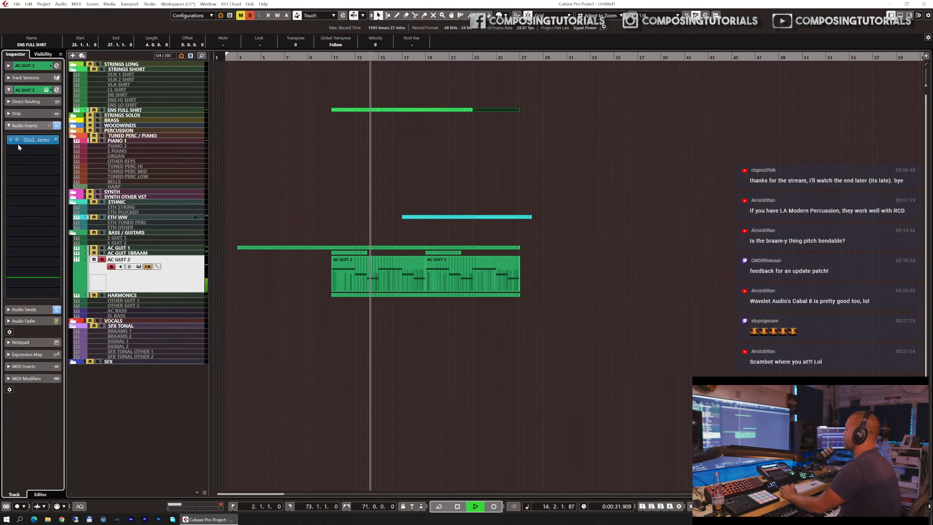
# - Engage the high-pass filter and set the compressor threshold to -16.2 in AC GUIT 2's SSLGChannel while it plays
pyautogui.click(17, 140)
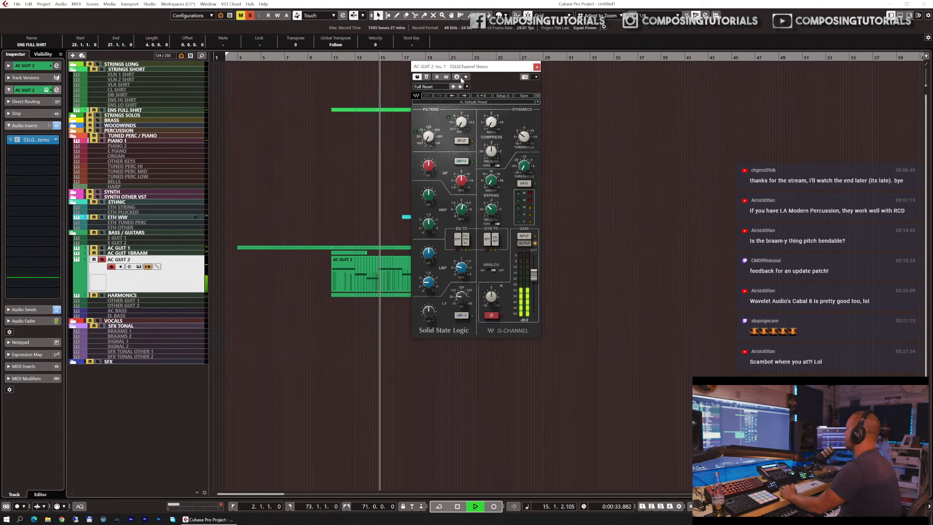
pyautogui.moveTo(454, 71); pyautogui.dragTo(411, 75)
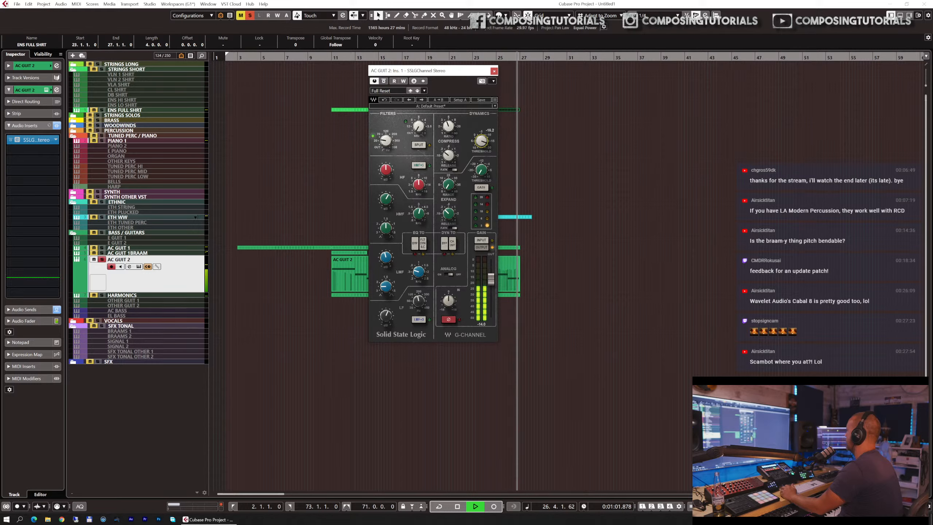
pyautogui.press('space')
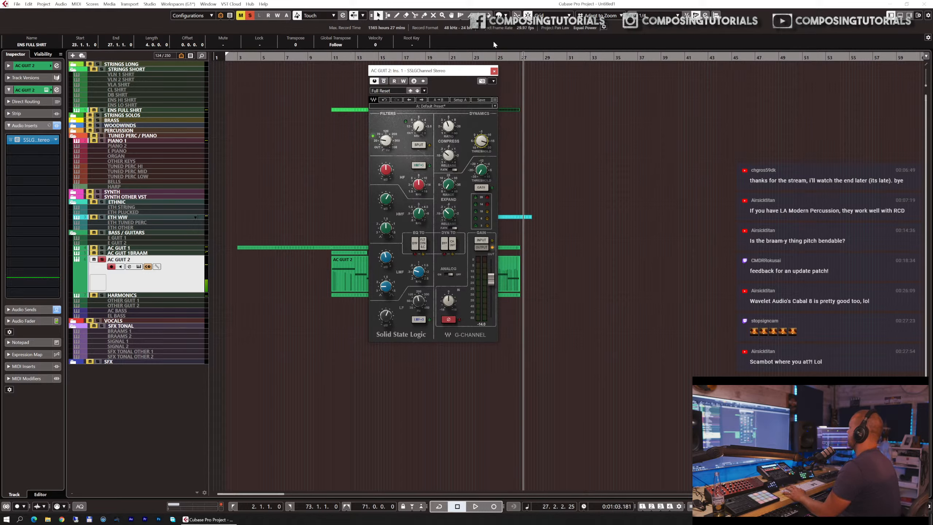
# - Play the full arrangement from bar 9 with AC GUIT 2 unsoloed and set its GUITAR VERB send to -13.8
pyautogui.click(494, 71)
pyautogui.click(319, 57)
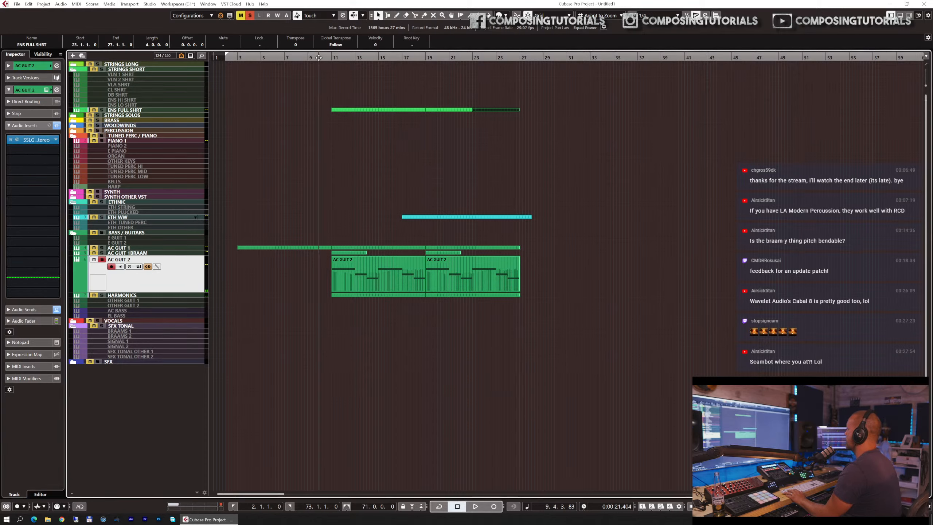
pyautogui.press('space')
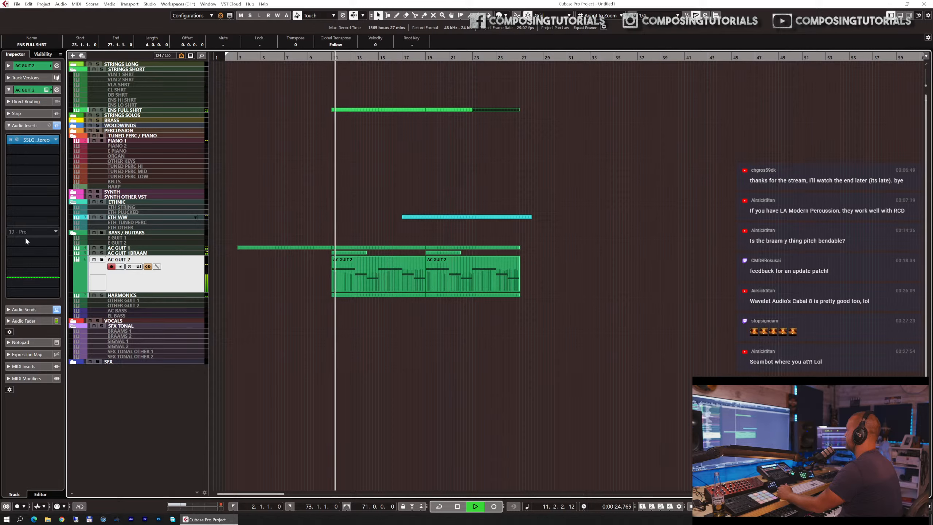
pyautogui.click(27, 309)
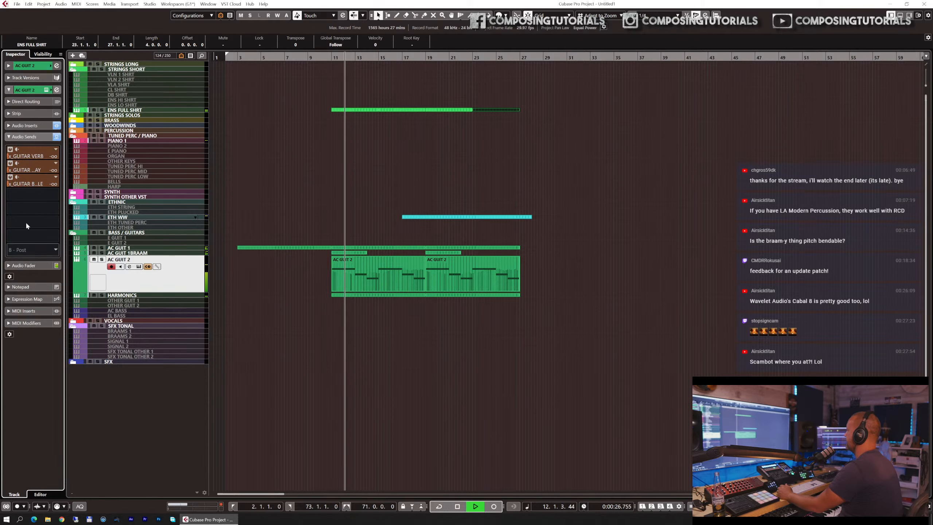
pyautogui.click(31, 156)
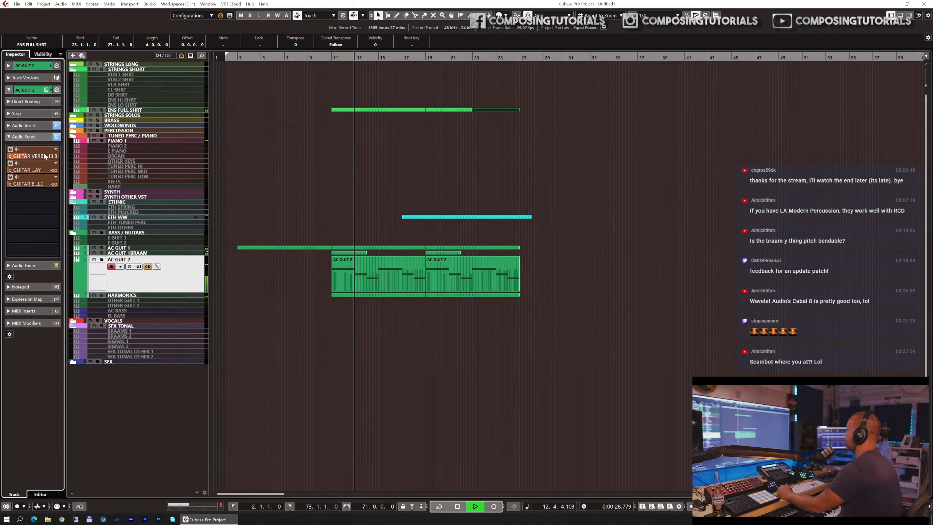
# - Pan the HARMONICS track to L38, listening in context before stopping playback
pyautogui.click(28, 265)
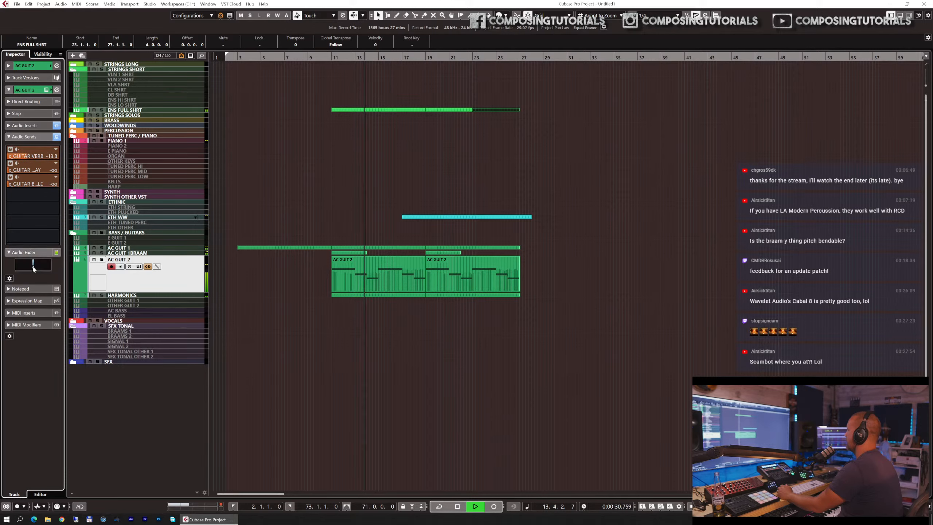
pyautogui.moveTo(36, 161); pyautogui.dragTo(20, 159)
pyautogui.press('Down')
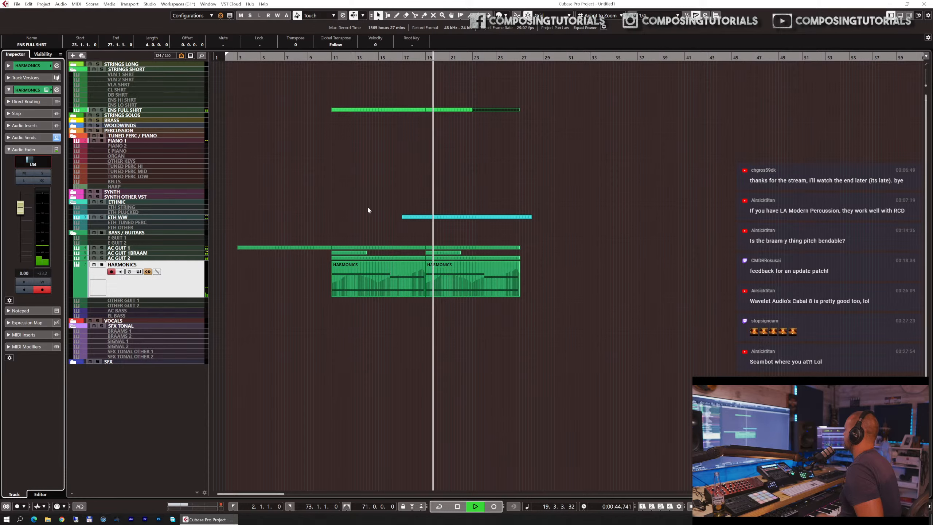
pyautogui.press('space')
# - Enable the PRC LOW 1 track in the PERCUSSION folder and remove the 8Dio Majestica percussion instrument from its Kontakt
pyautogui.click(73, 131)
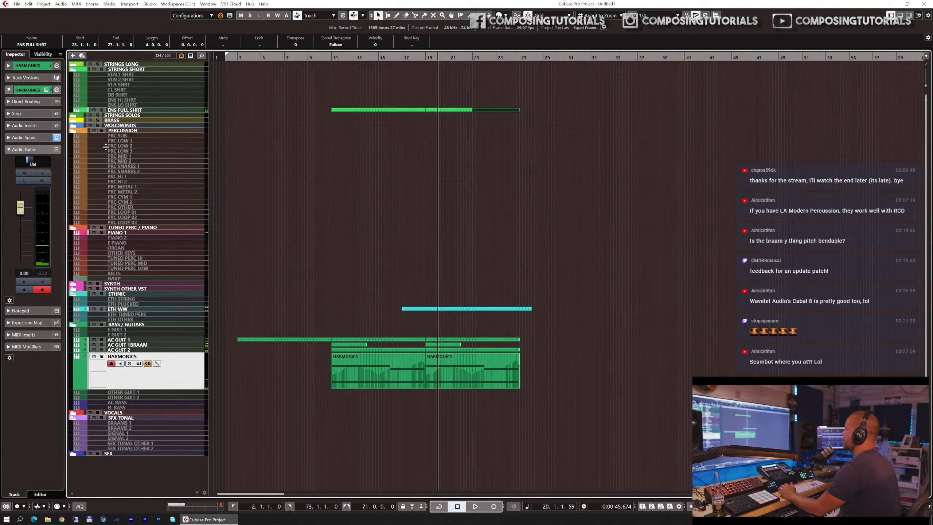
pyautogui.click(136, 141)
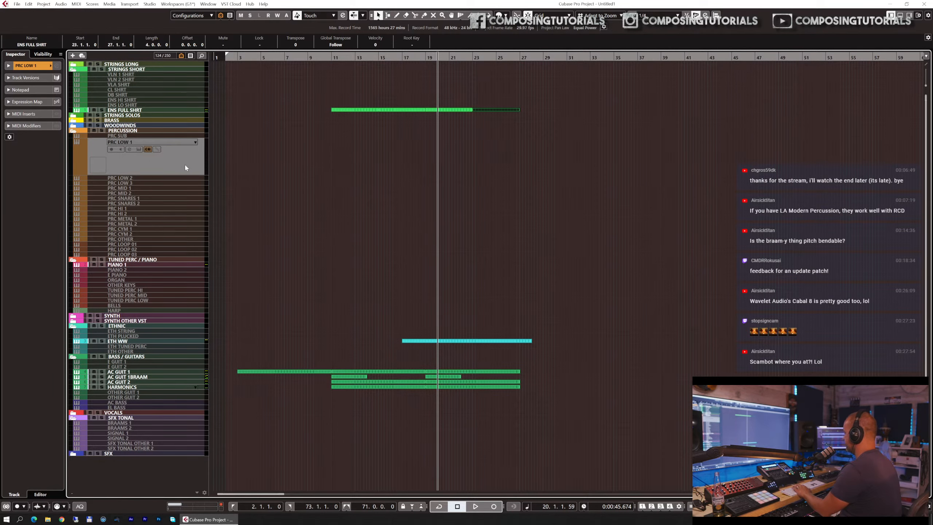
pyautogui.hotkey('shift', 'e')
pyautogui.press('e')
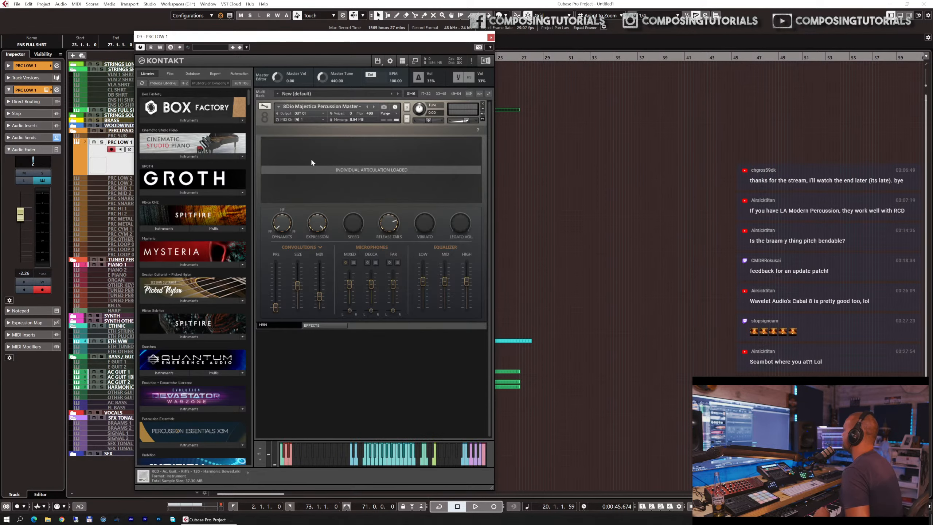
pyautogui.click(481, 105)
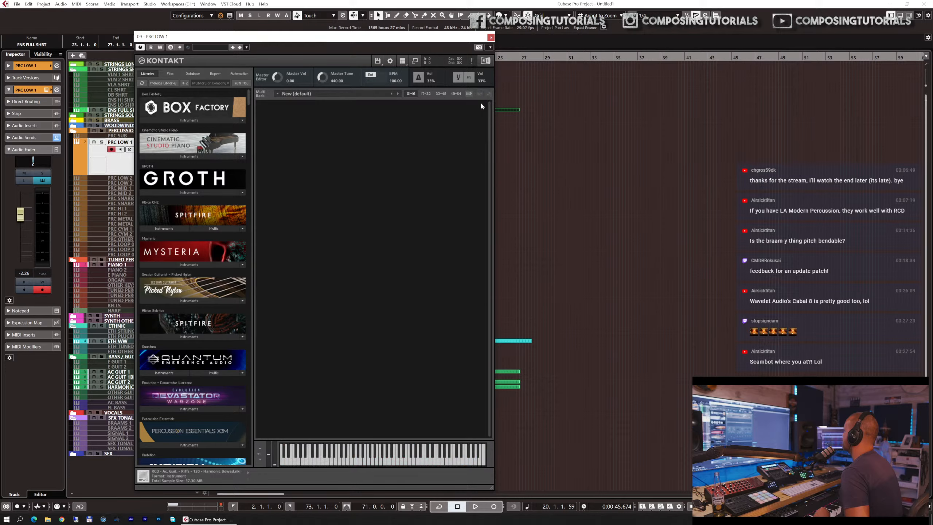
# - Load the AudioOllie guitar instrument RCD - Ac. Gtr - Reps - Atonal into PRC LOW 1's Kontakt
pyautogui.doubleClick(416, 132)
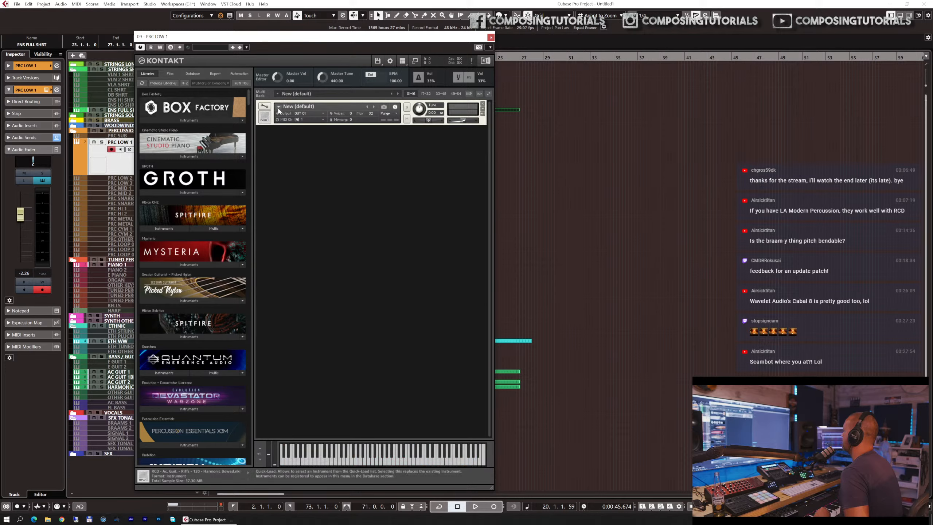
pyautogui.click(281, 106)
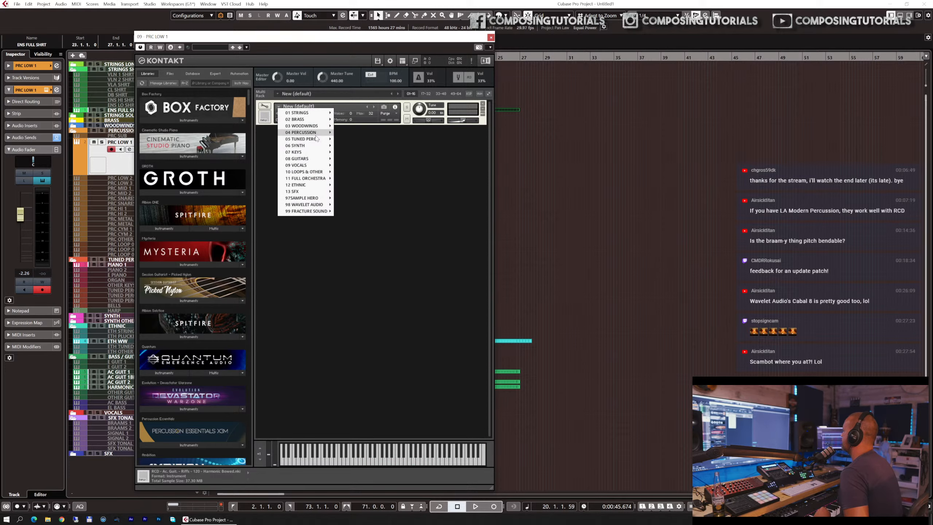
pyautogui.moveTo(321, 158)
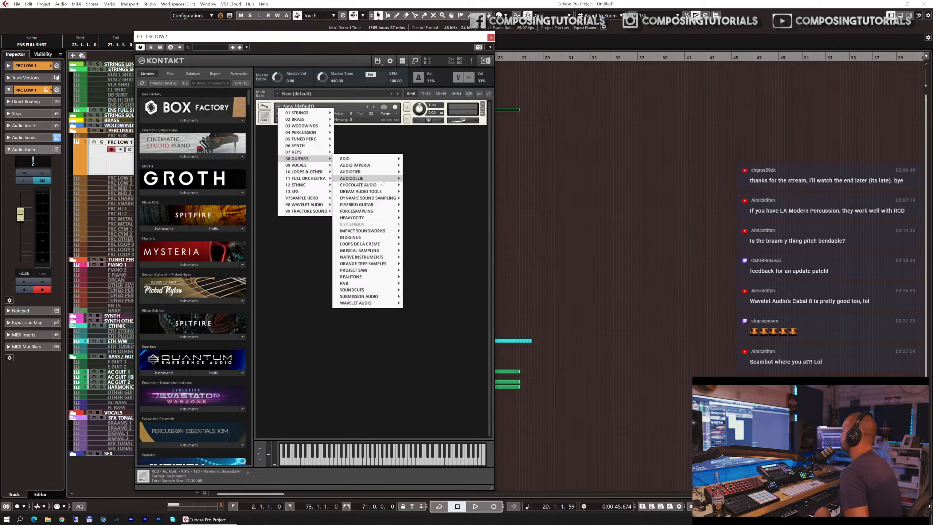
pyautogui.moveTo(385, 179)
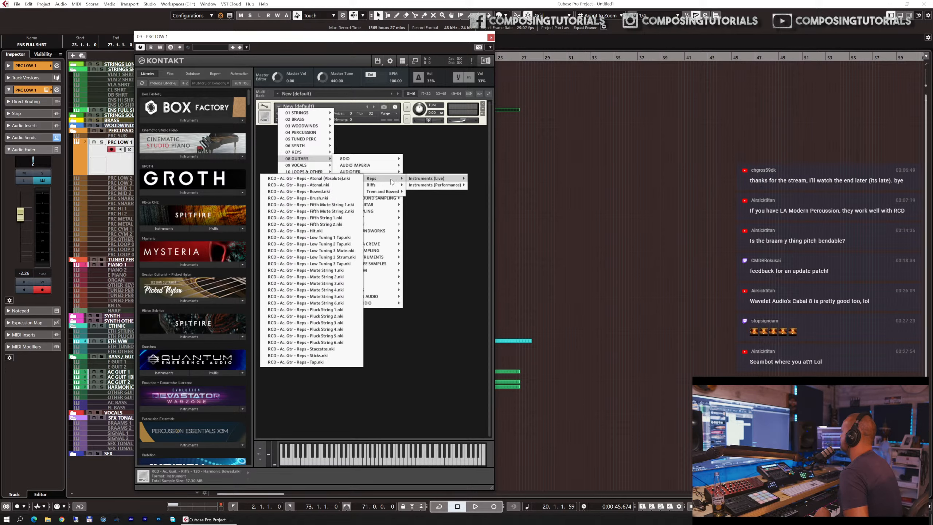
pyautogui.click(347, 184)
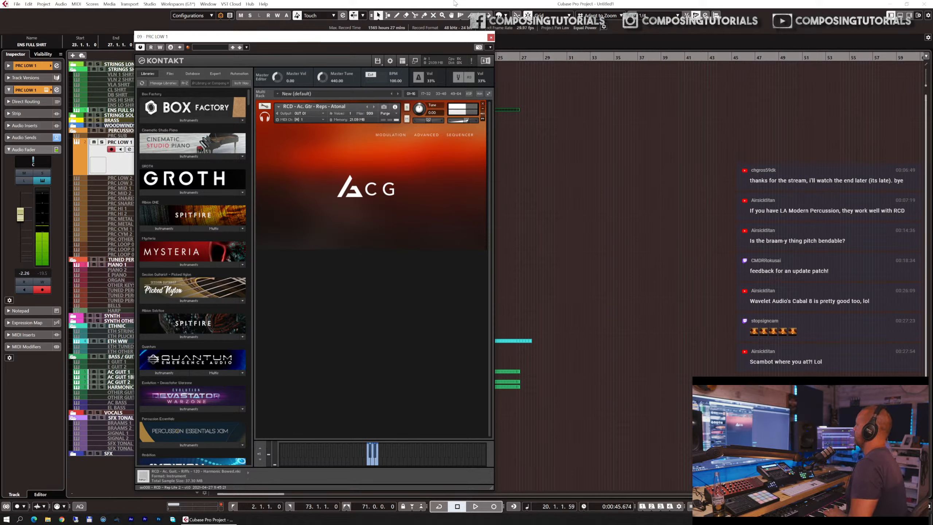
# - Switch PRC LOW 1's instrument to RCD - Ac. Gtr - Reps - Atonal (Absolute) with tune at -12.00 and open its advanced settings
pyautogui.click(373, 106)
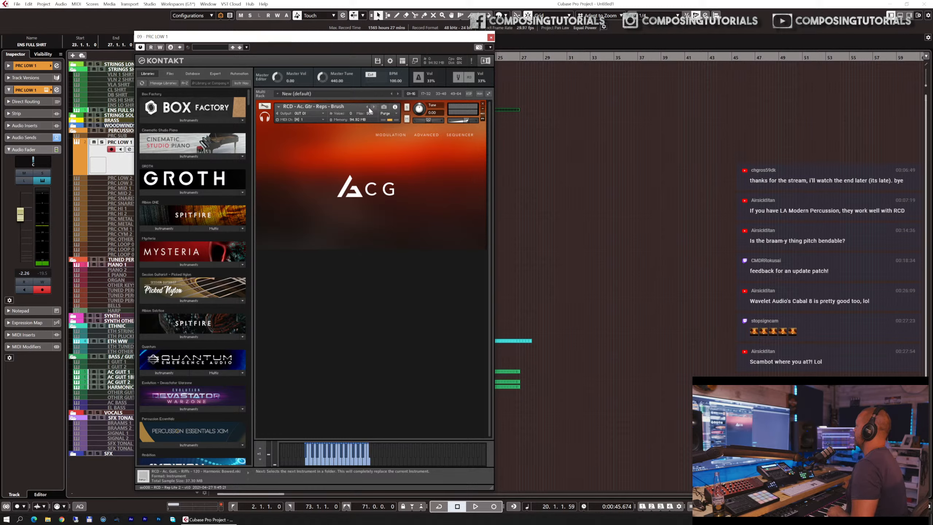
pyautogui.click(368, 107)
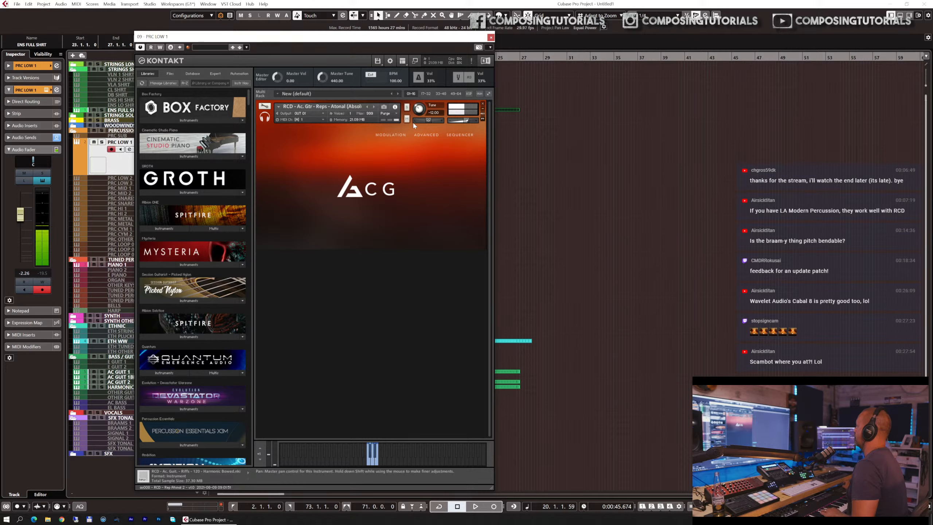
pyautogui.click(427, 135)
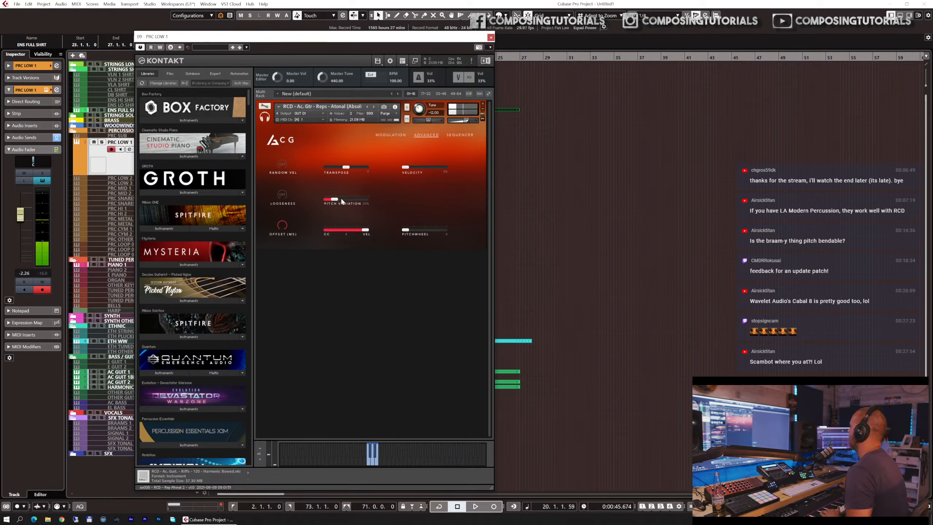
pyautogui.click(491, 37)
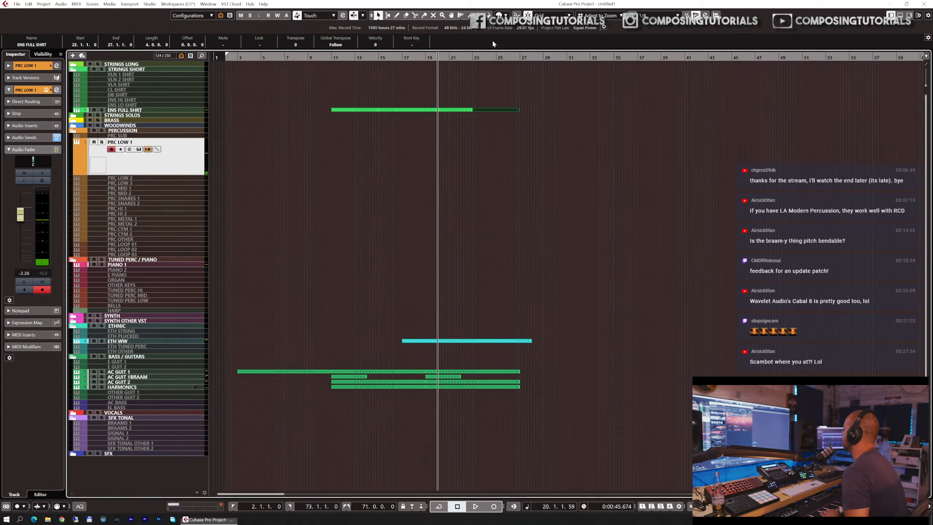
# - Insert Slate Digital's Virtual Mix Rack in the first insert slot of the PRC LOW 1 track
pyautogui.click(22, 126)
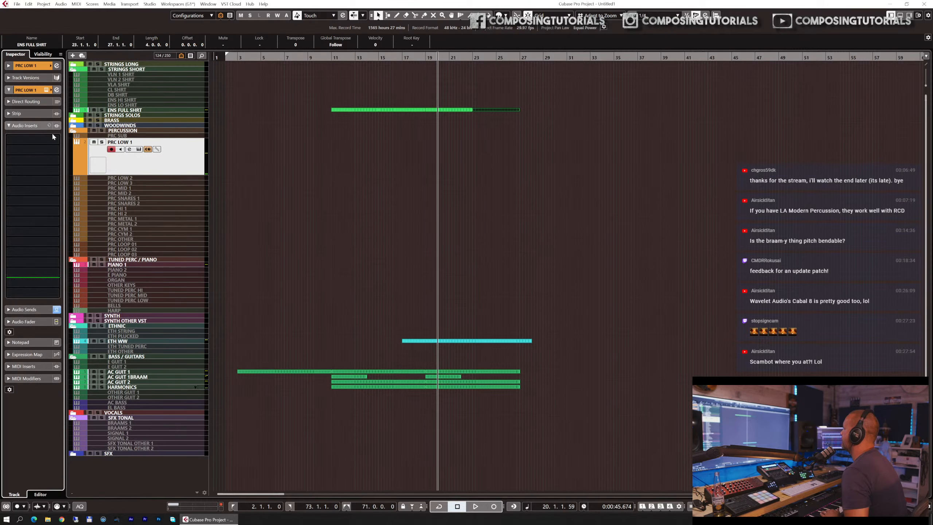
pyautogui.click(53, 138)
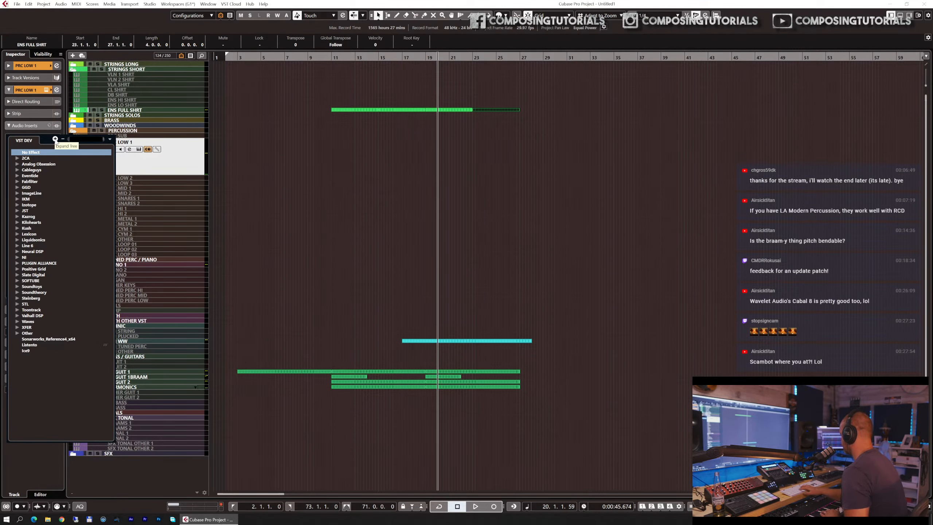
pyautogui.write('vir')
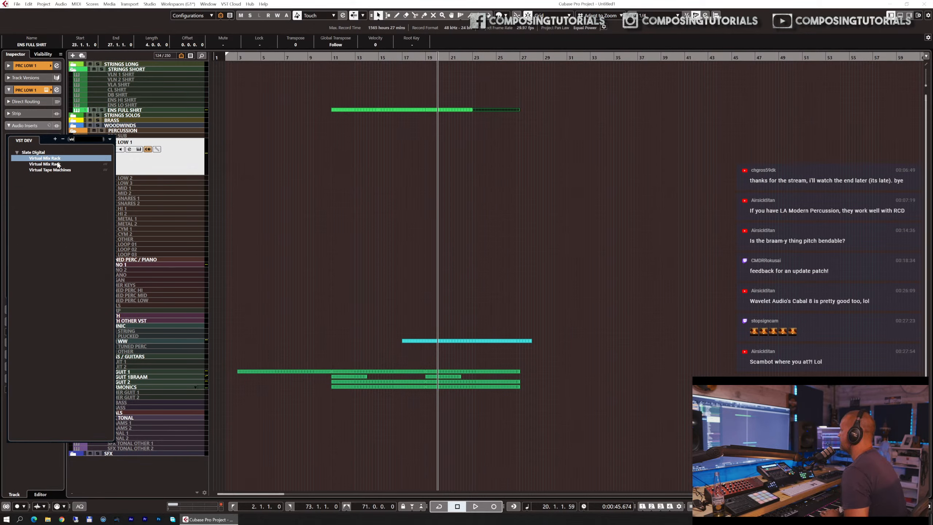
pyautogui.click(56, 159)
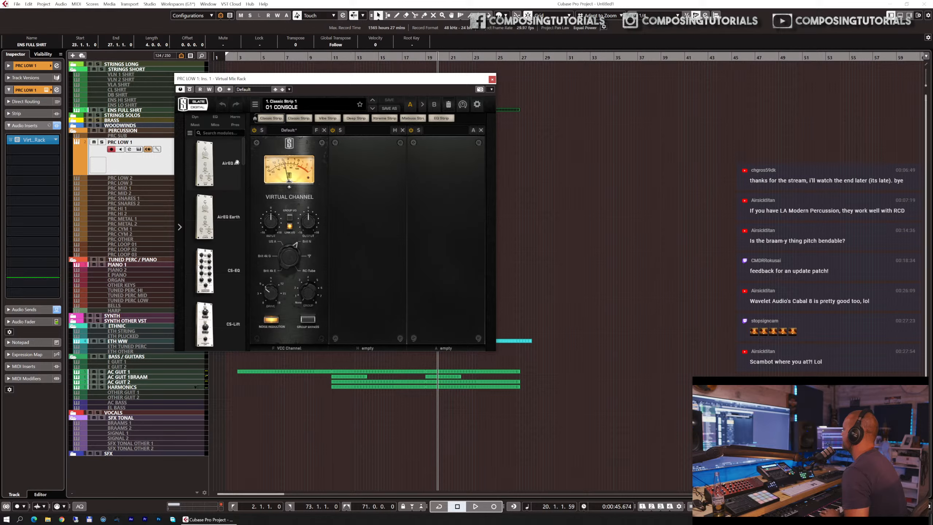
# - Add the FG-Stress module to the rack's second slot and load its Drum Room - Nuke preset
pyautogui.moveTo(242, 156); pyautogui.dragTo(359, 219)
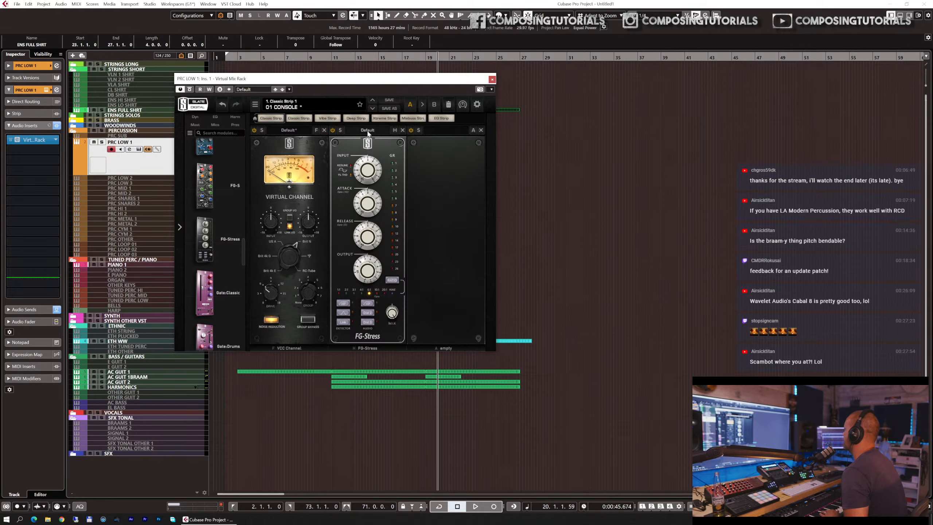
pyautogui.click(368, 131)
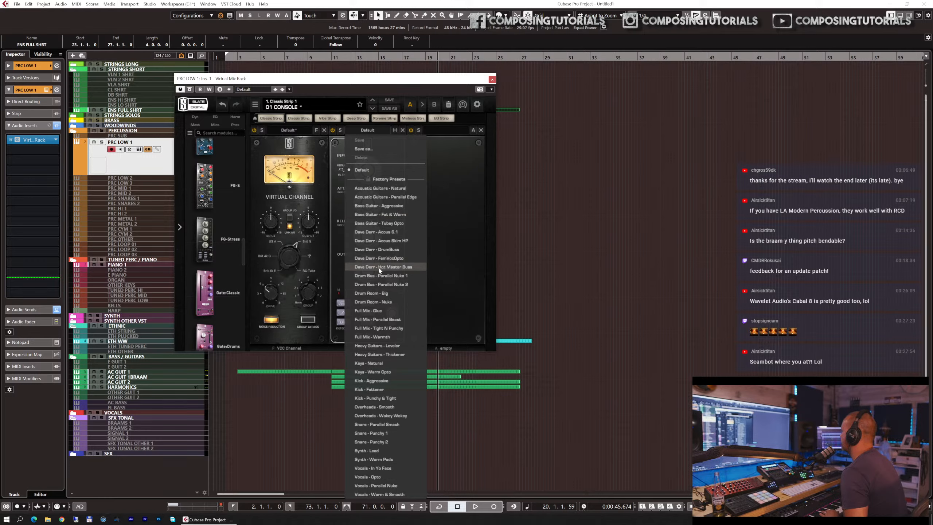
pyautogui.click(391, 301)
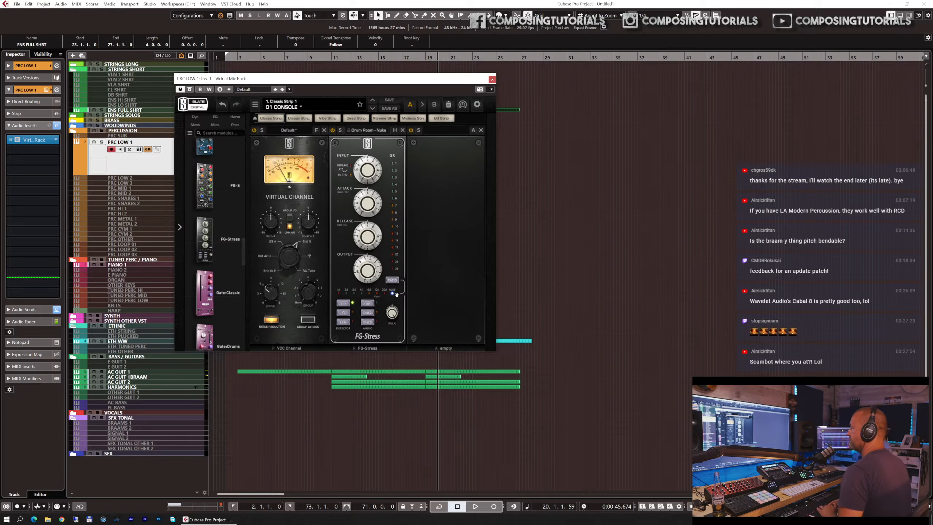
pyautogui.click(492, 80)
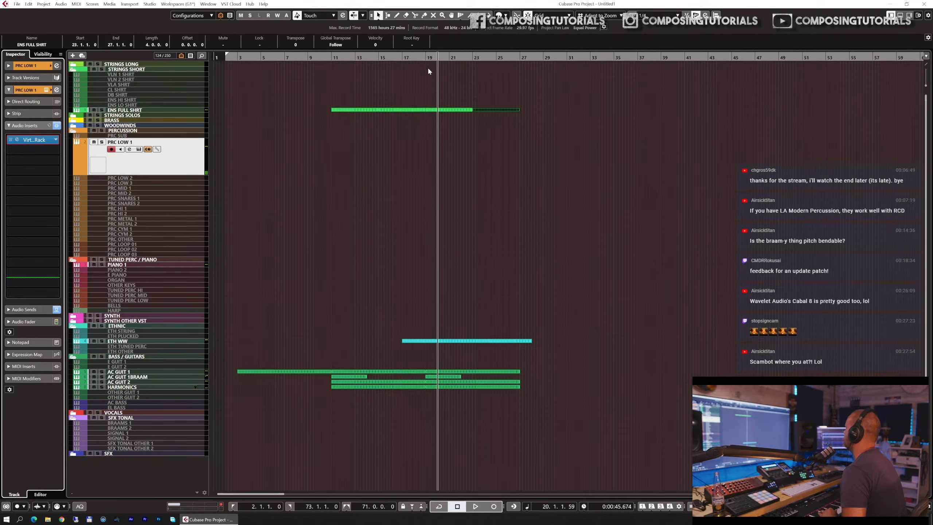
# - Record a low percussion part on PRC LOW 1 from bar 18 to just past bar 23
pyautogui.click(412, 62)
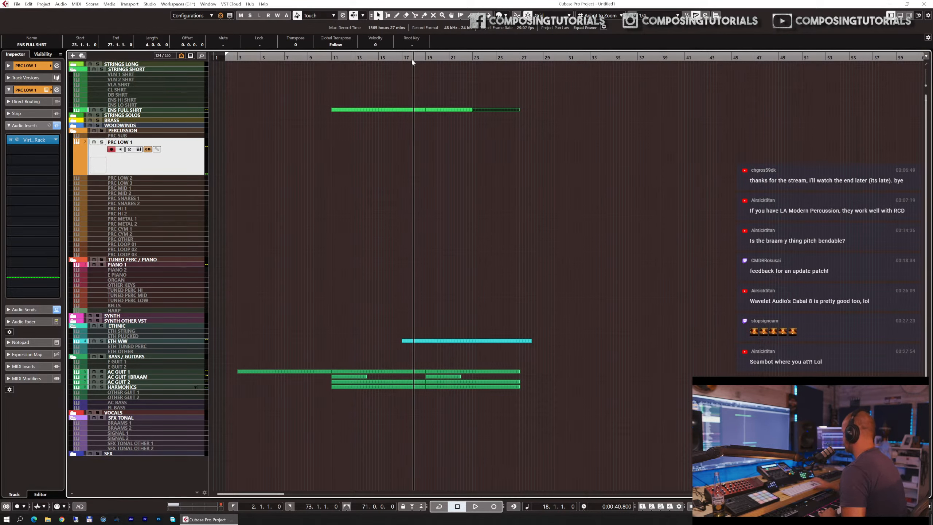
pyautogui.press('KP_Multiply')
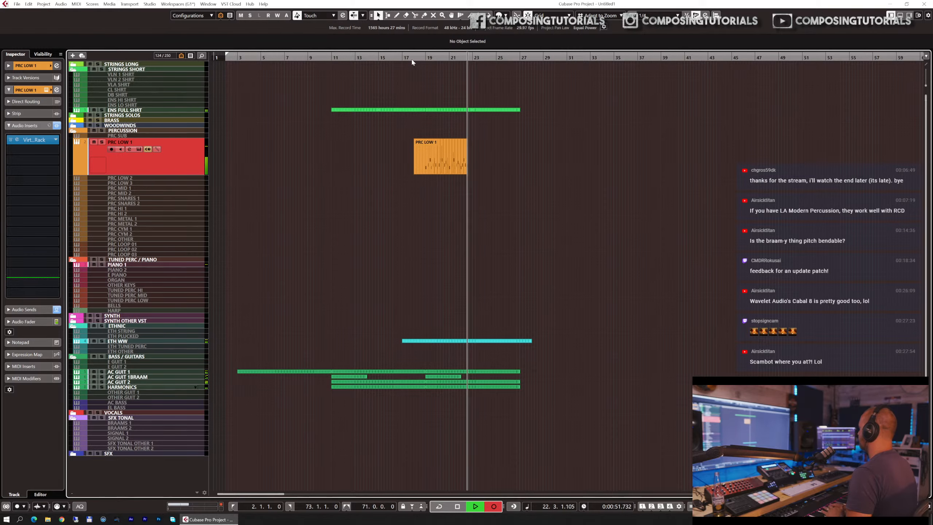
pyautogui.press('space')
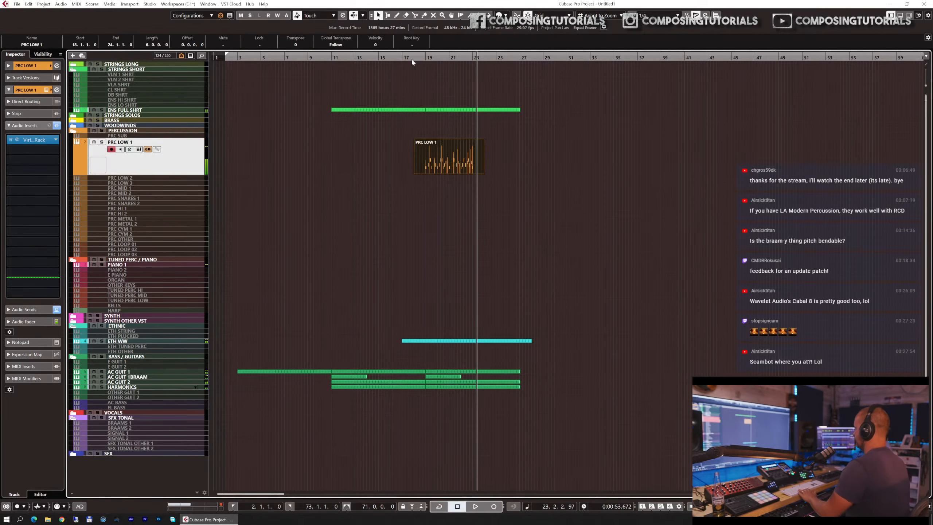
# - Quantize the recorded PRC LOW 1 notes to 1/16 and delete the last note at bar 23
pyautogui.doubleClick(422, 151)
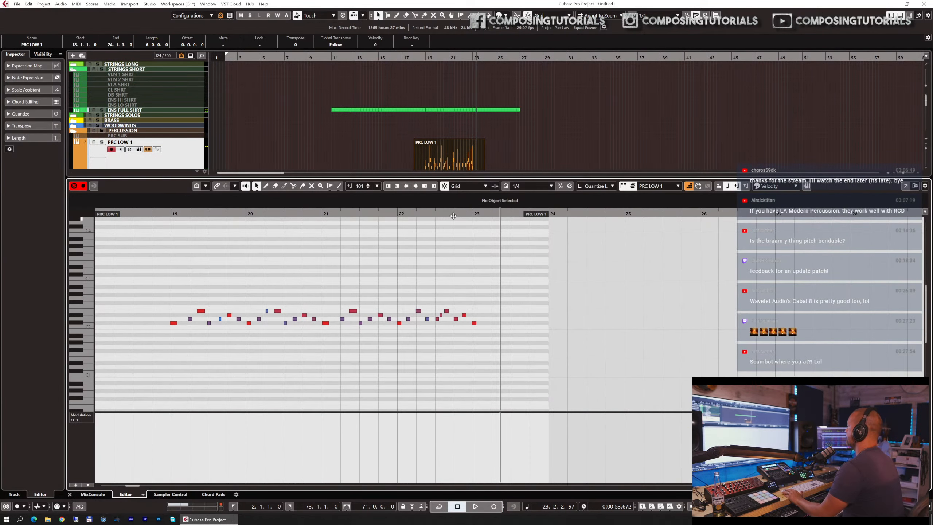
pyautogui.click(533, 185)
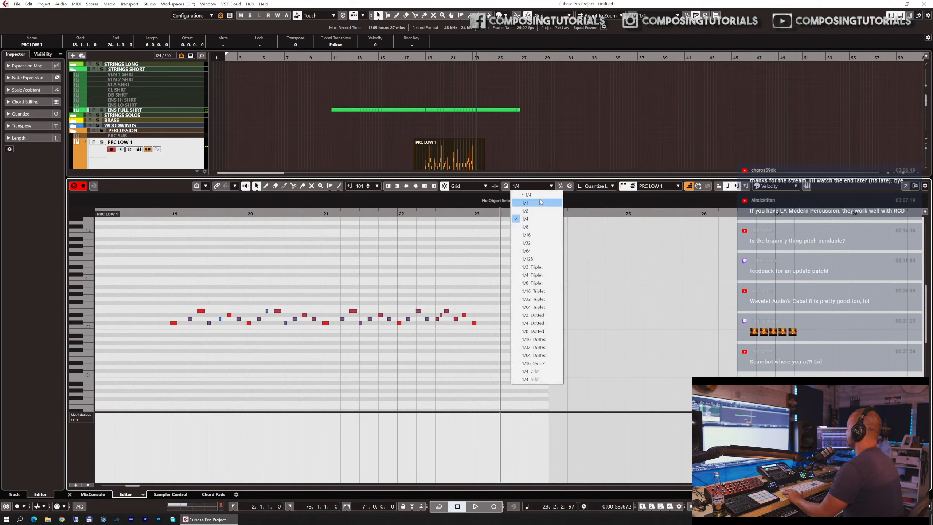
pyautogui.click(551, 235)
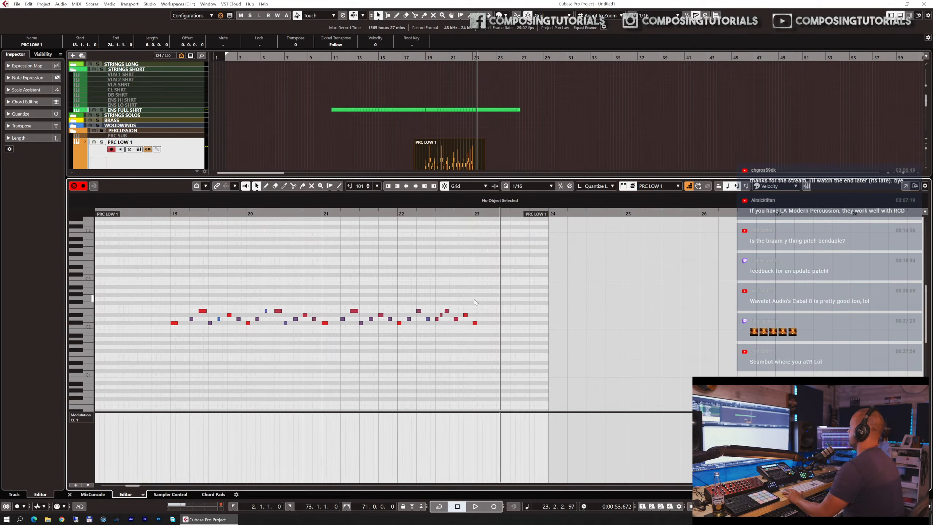
pyautogui.click(475, 322)
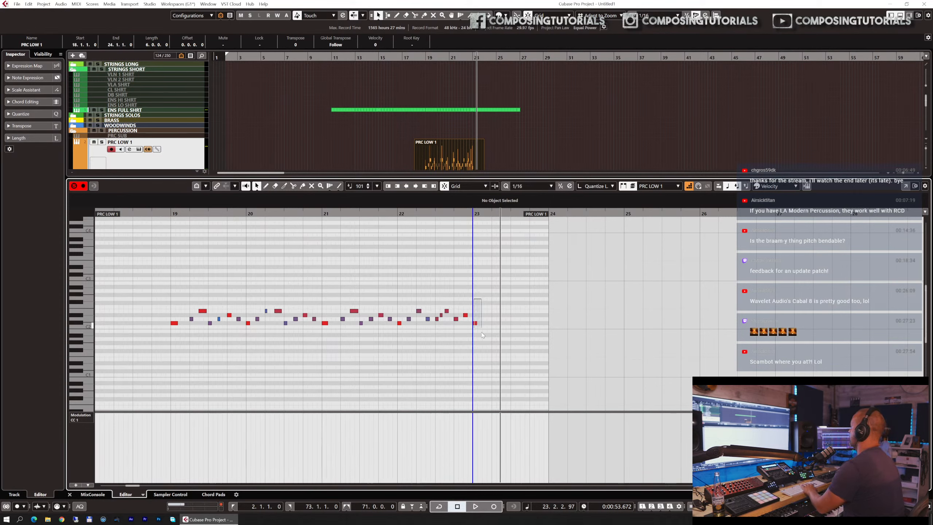
pyautogui.doubleClick(167, 215)
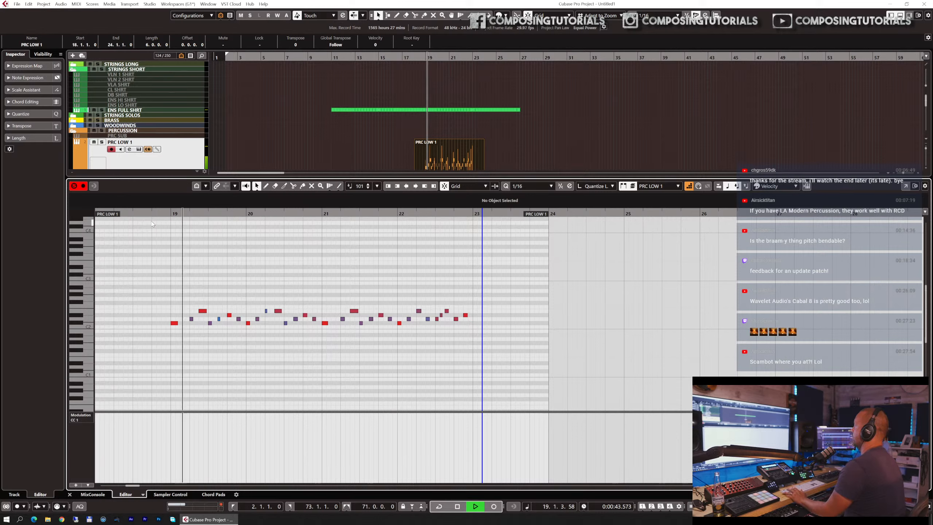
# - Trim the PRC LOW 1 part to start at bar 19 and end at bar 23, and close the editor
pyautogui.moveTo(109, 214); pyautogui.dragTo(186, 222)
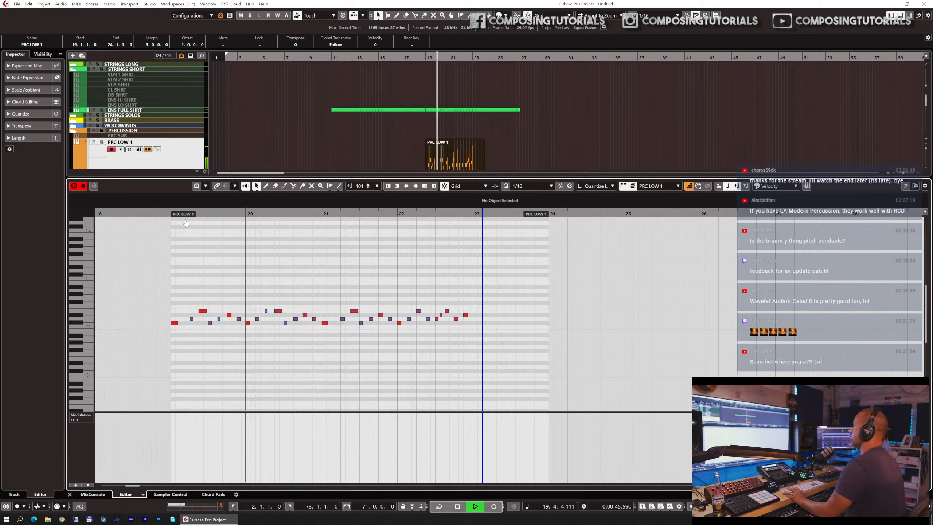
pyautogui.click(184, 223)
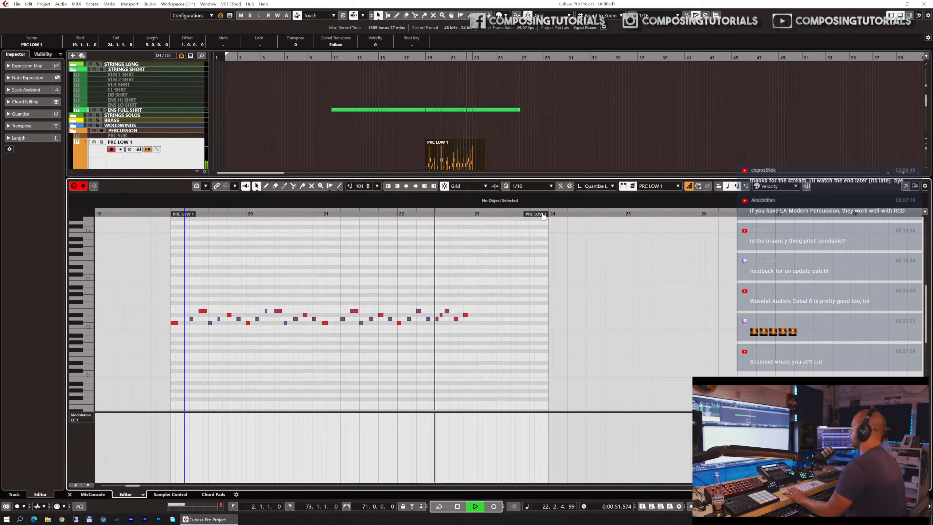
pyautogui.press('space')
pyautogui.moveTo(544, 216); pyautogui.dragTo(467, 224)
pyautogui.hotkey('ctrl', 'e')
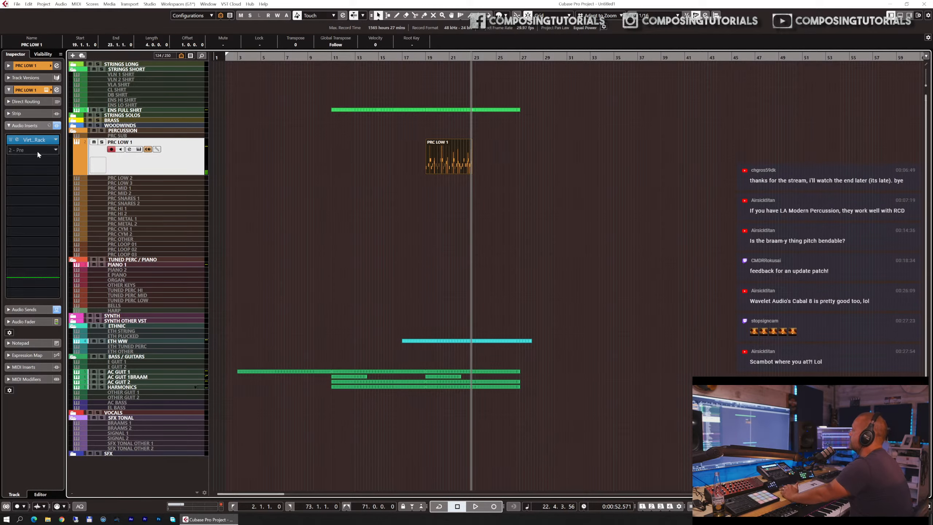
# - Insert FabFilter Pro-Q 3 in the second insert slot of the PRC LOW 1 track
pyautogui.click(51, 152)
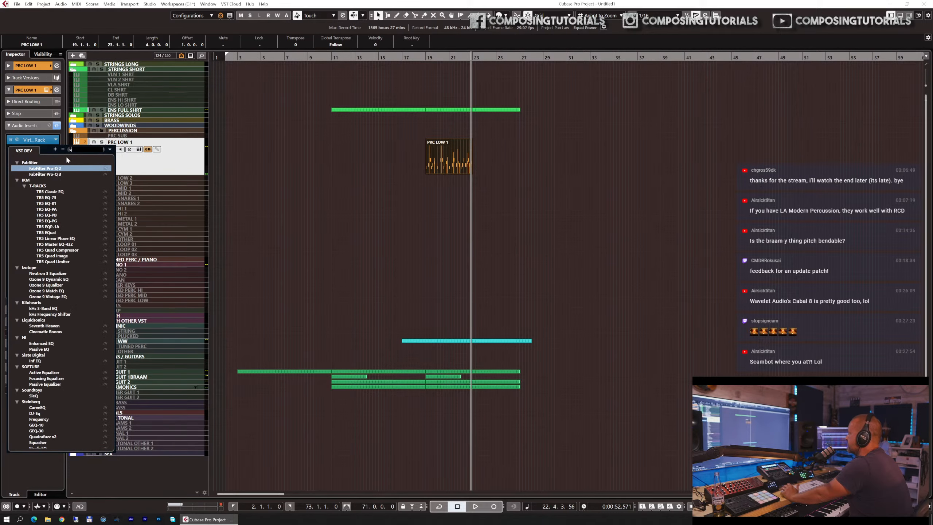
pyautogui.click(59, 173)
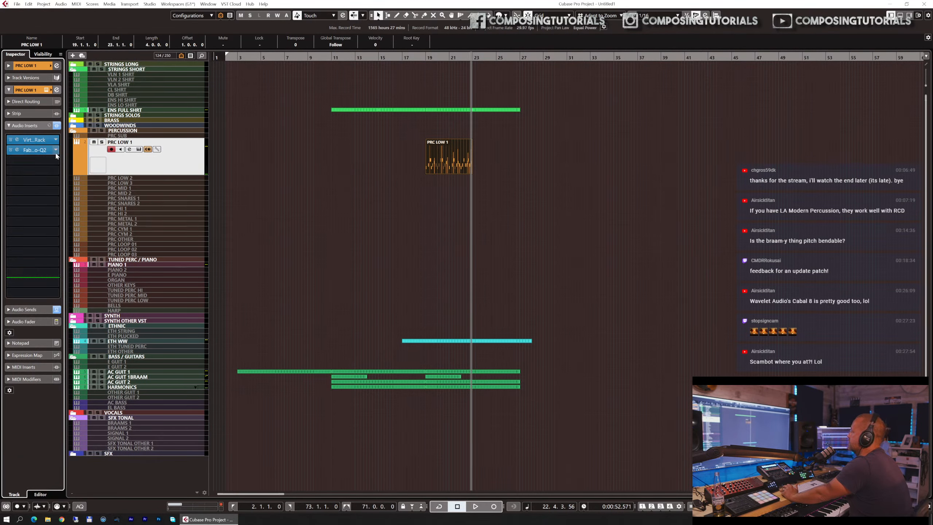
pyautogui.click(56, 152)
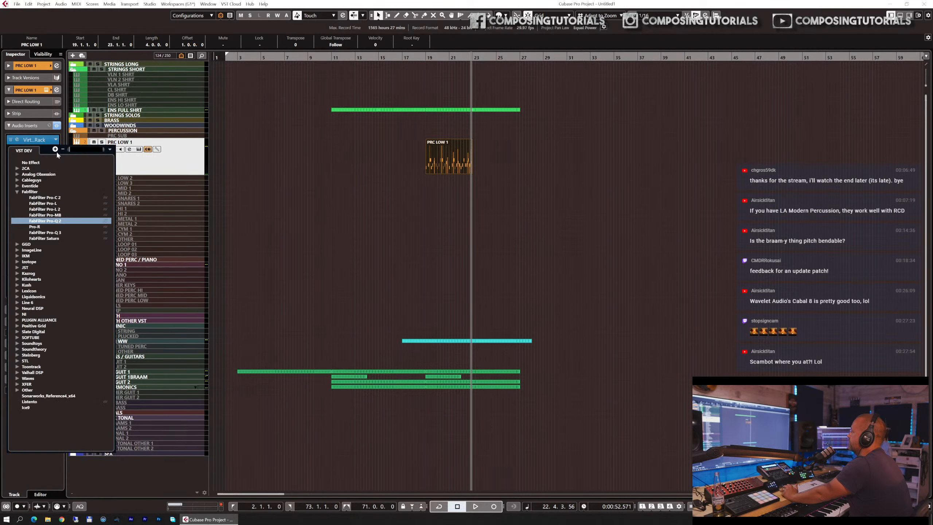
pyautogui.click(58, 233)
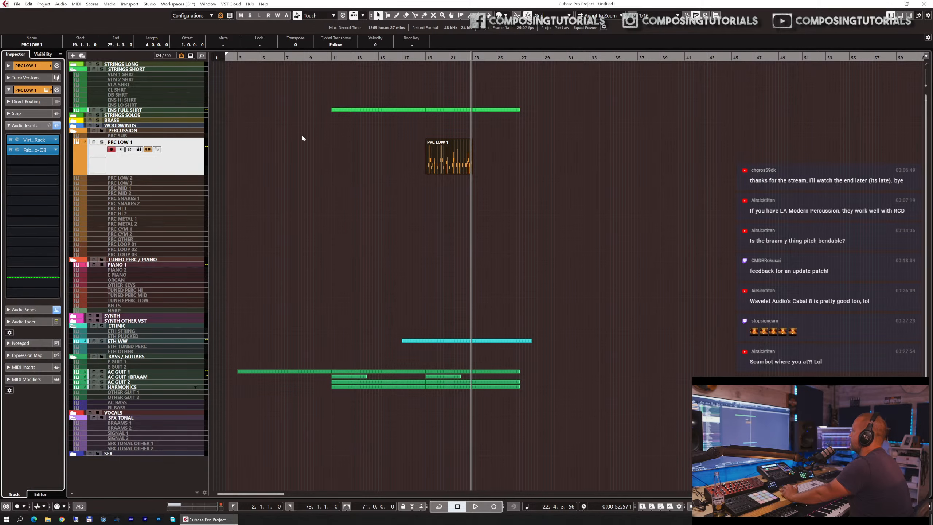
# - Solo PRC LOW 1, play it from bar 19 and add a narrow boost band at about 1 kHz in its Pro-Q 3
pyautogui.click(423, 58)
pyautogui.click(35, 150)
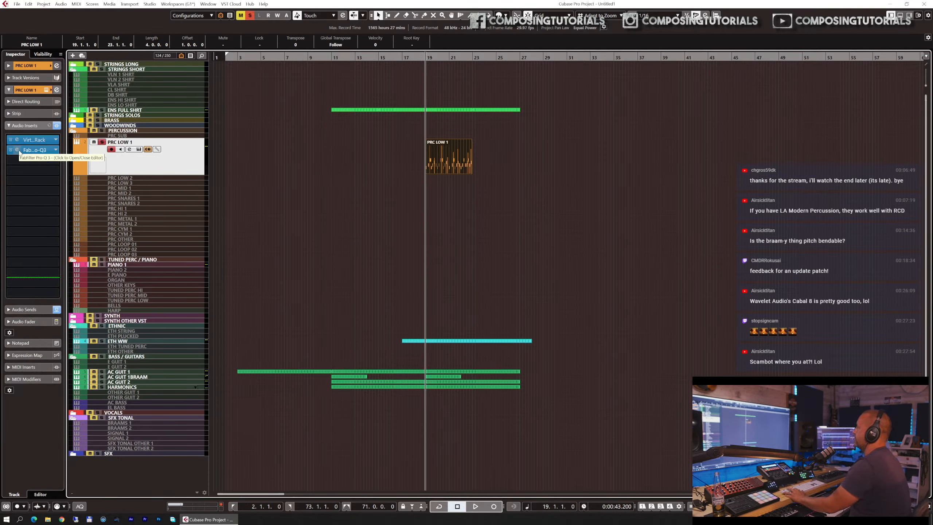
pyautogui.press('s')
pyautogui.press('space')
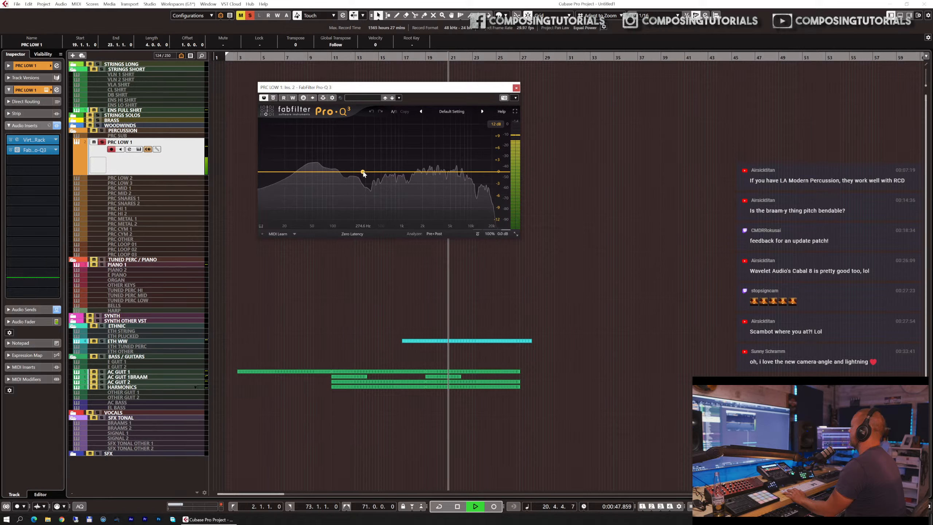
pyautogui.moveTo(362, 169); pyautogui.dragTo(404, 143)
pyautogui.scroll(5, 366, 155)
pyautogui.press('space')
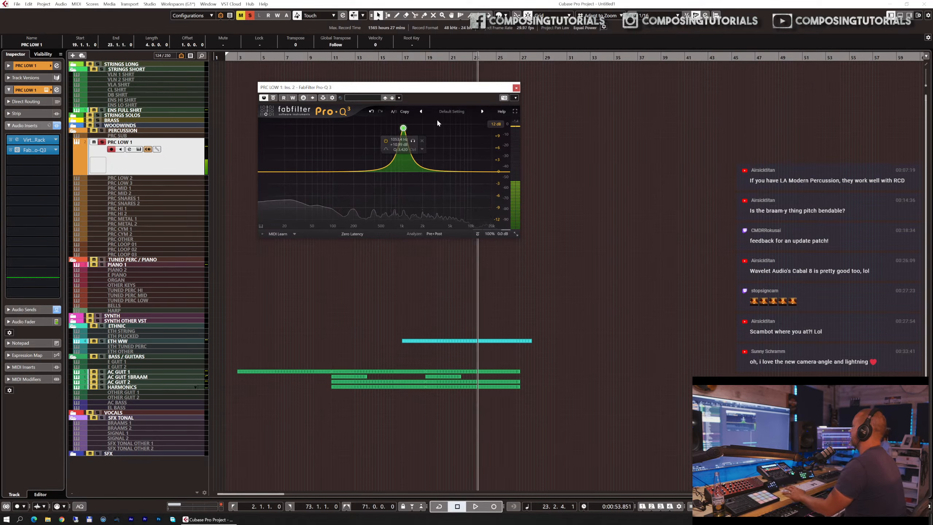
# - Loop playback over bars 19 to 23 and sweep the Pro-Q 3 boost band up to about 1.9 kHz
pyautogui.moveTo(460, 88); pyautogui.dragTo(445, 237)
pyautogui.press('p')
pyautogui.press('KP_1')
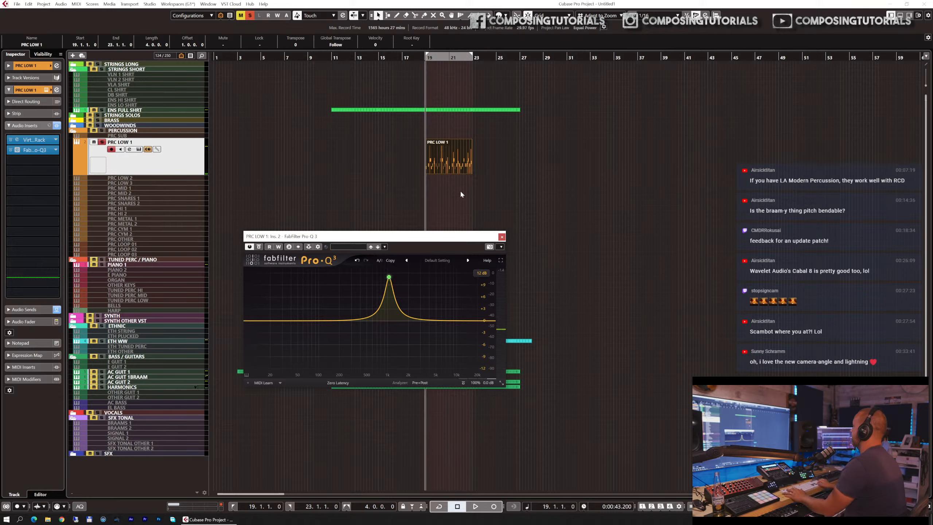
pyautogui.press('space')
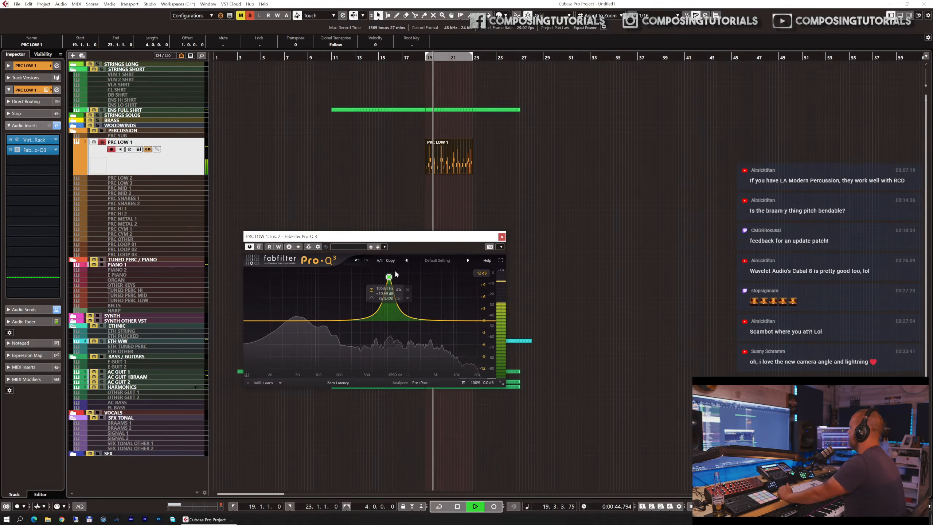
pyautogui.moveTo(388, 277); pyautogui.dragTo(408, 271)
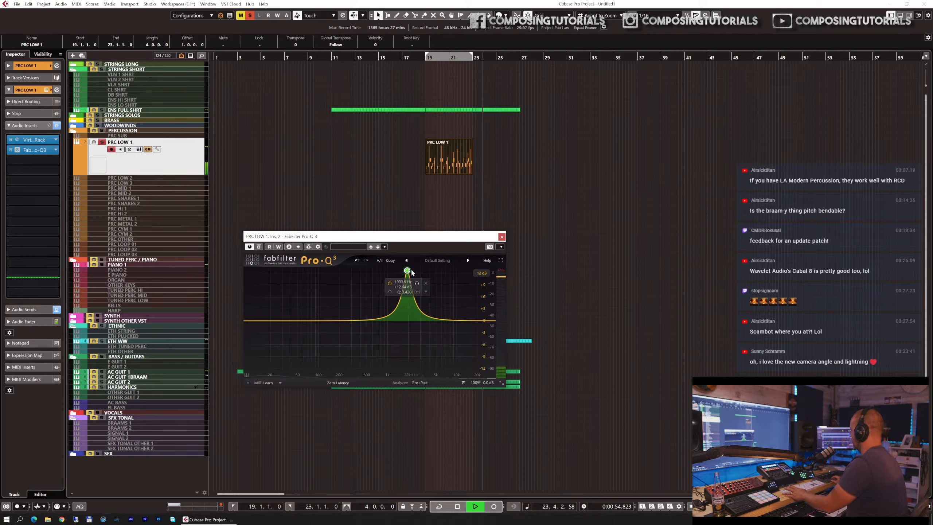
pyautogui.hotkey('shift', 'g')
pyautogui.press('space')
pyautogui.press('space')
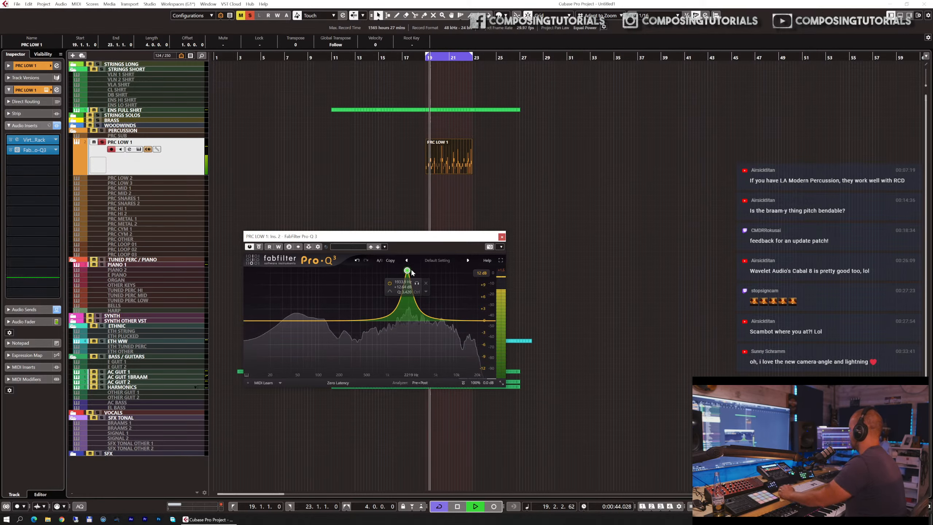
# - Turn the Pro-Q 3 band into a cut of about 6 dB at about 780 Hz, auditioning the band alone, and close the equalizer
pyautogui.moveTo(408, 272); pyautogui.dragTo(376, 341)
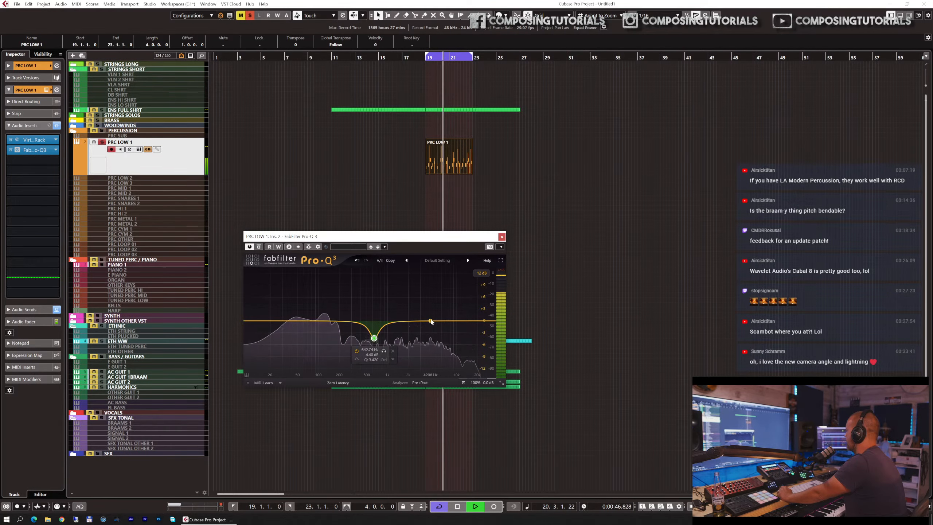
pyautogui.press('space')
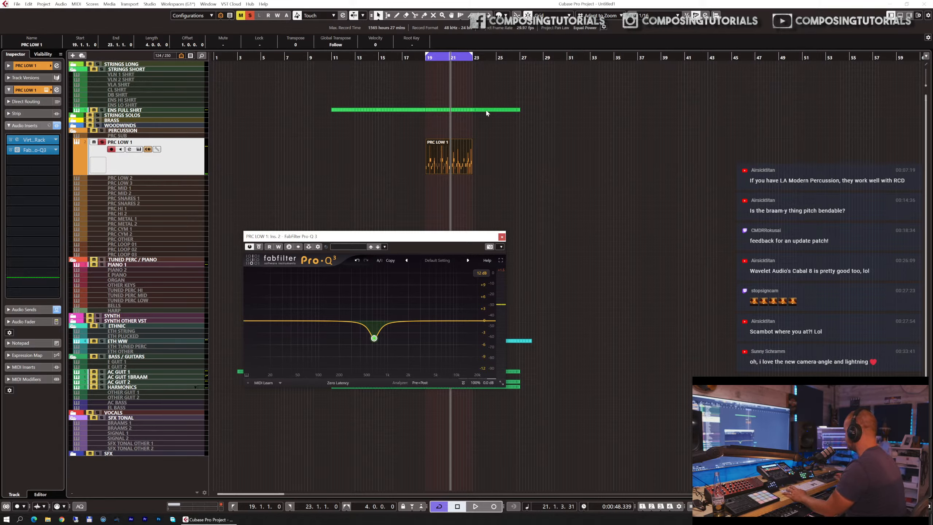
pyautogui.press('space')
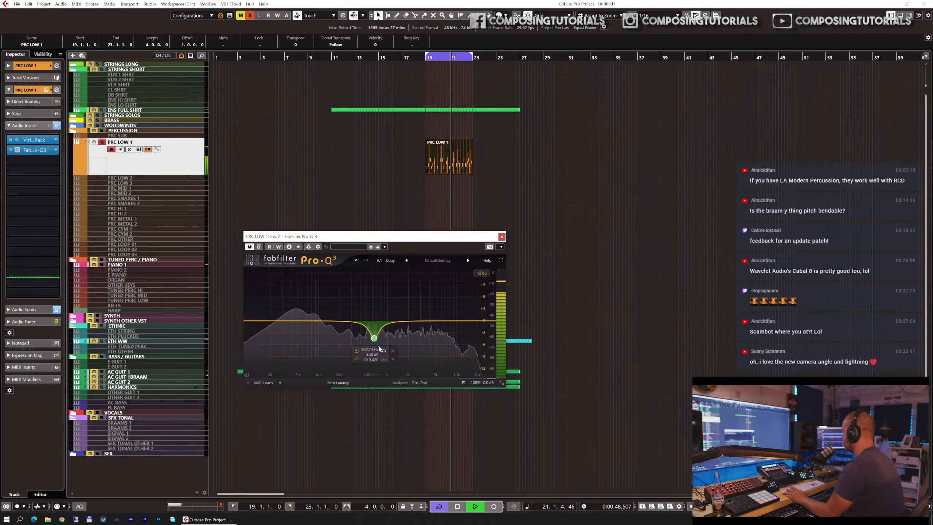
pyautogui.click(384, 351)
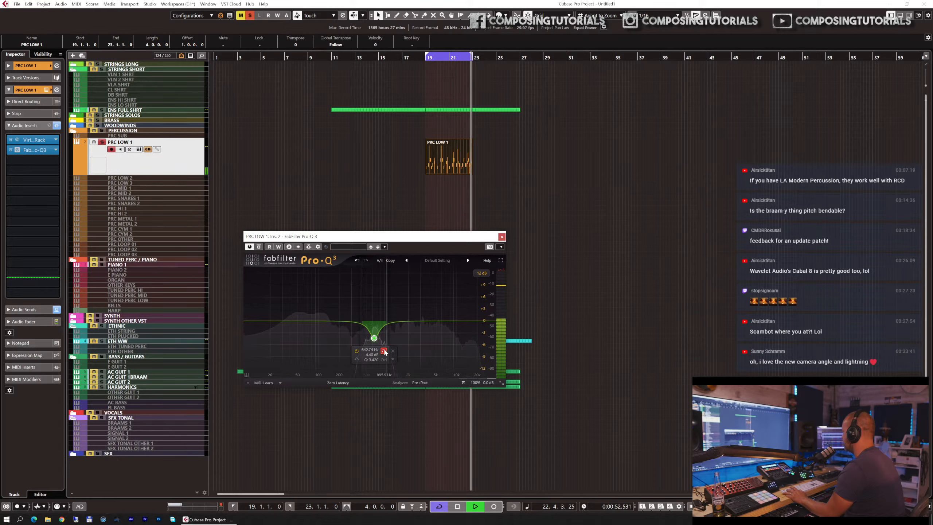
pyautogui.moveTo(375, 340)
pyautogui.mouseDown()
pyautogui.moveTo(412, 345)
pyautogui.moveTo(381, 347)
pyautogui.mouseUp()
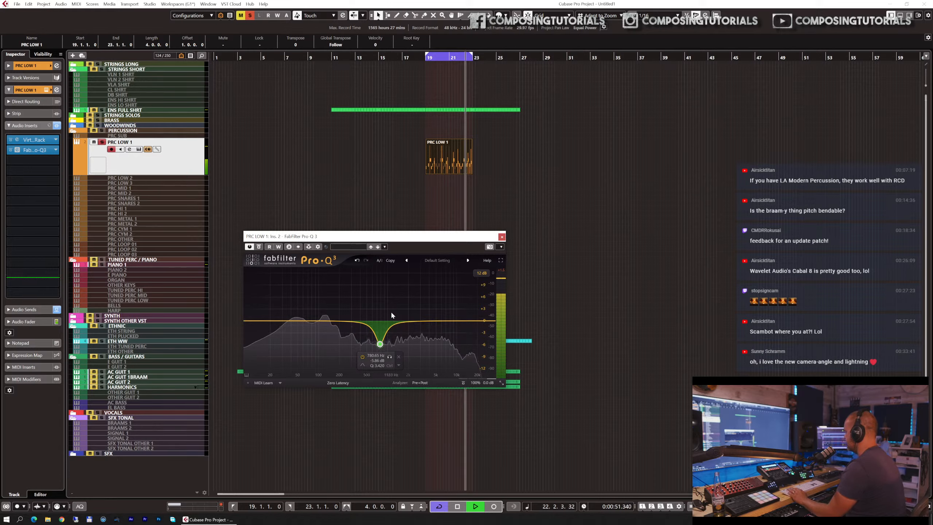
pyautogui.click(502, 237)
pyautogui.press('space')
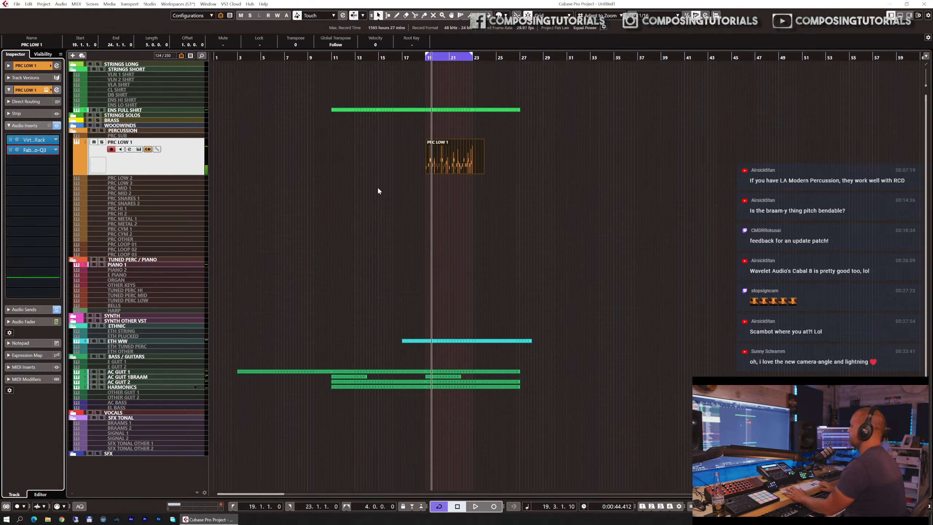
# - Play the arrangement with looping off, split the PRC LOW 1 part at bar 23, delete the remainder and duplicate the part to bar 27
pyautogui.press('KP_1')
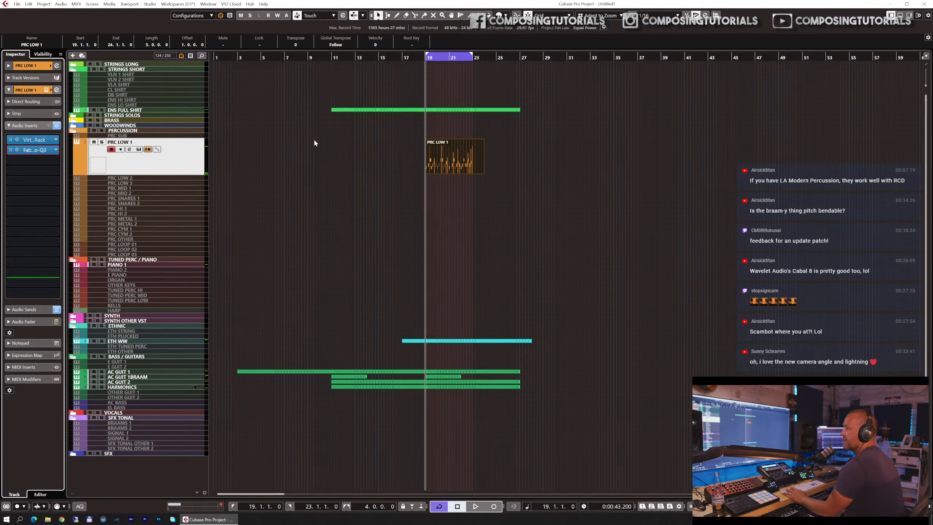
pyautogui.moveTo(401, 57); pyautogui.dragTo(401, 63)
pyautogui.press('KP_Divide')
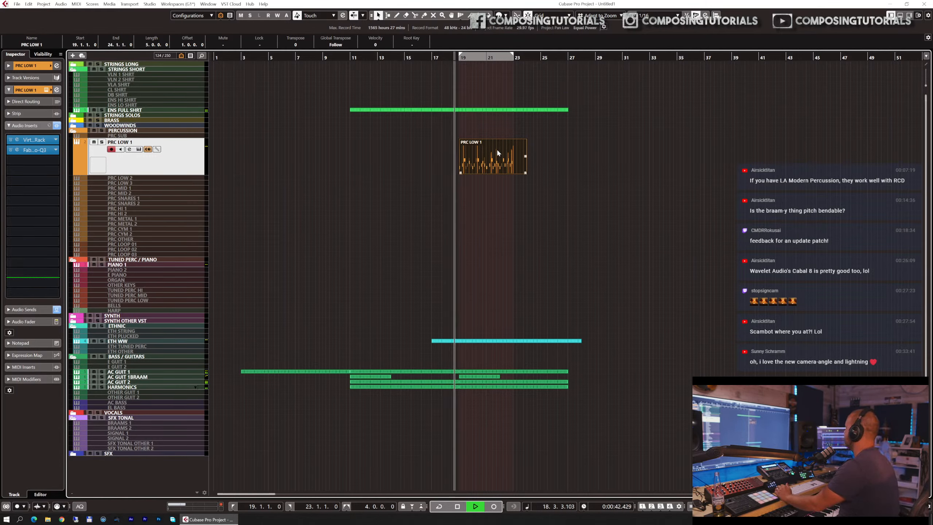
pyautogui.keyDown('alt'); pyautogui.click(516, 161); pyautogui.keyUp('alt')
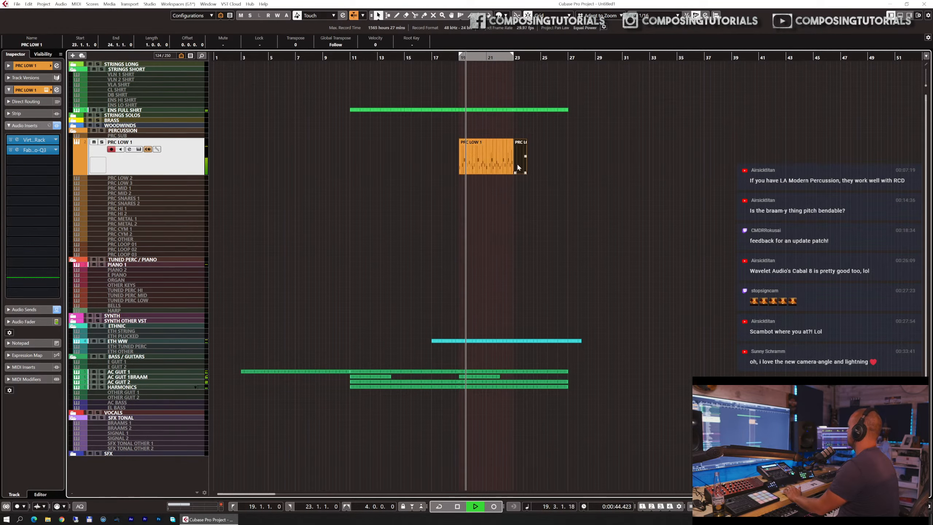
pyautogui.press('Delete')
pyautogui.click(504, 161)
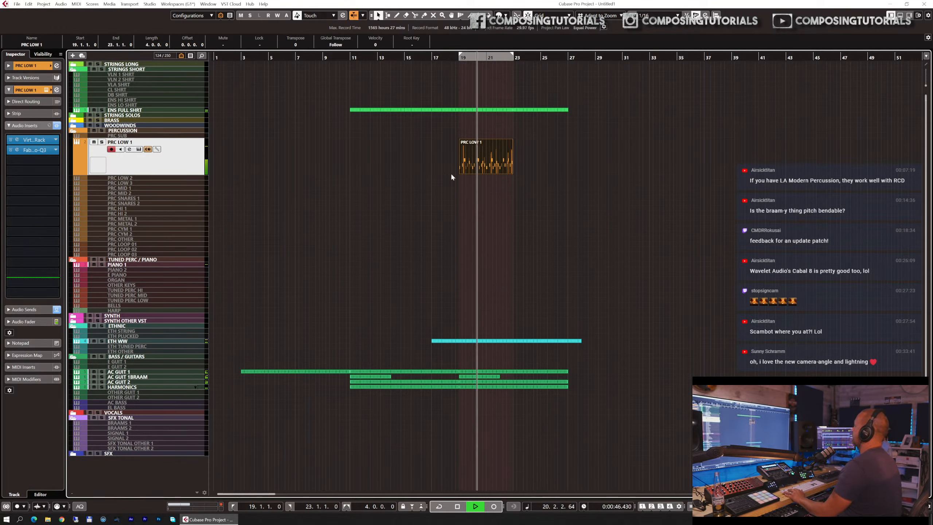
pyautogui.hotkey('ctrl', 'd')
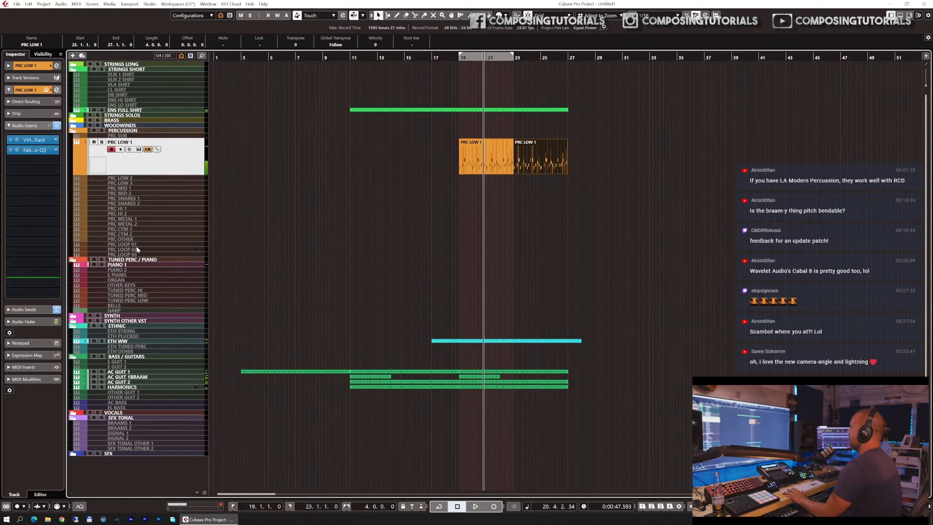
# - Activate the PRC LOOP 01 track and load AudioOllie's RCD - Ac. Guit. - Riffs - 120 - Atonal Brush Menu in its Kontakt
pyautogui.click(136, 246)
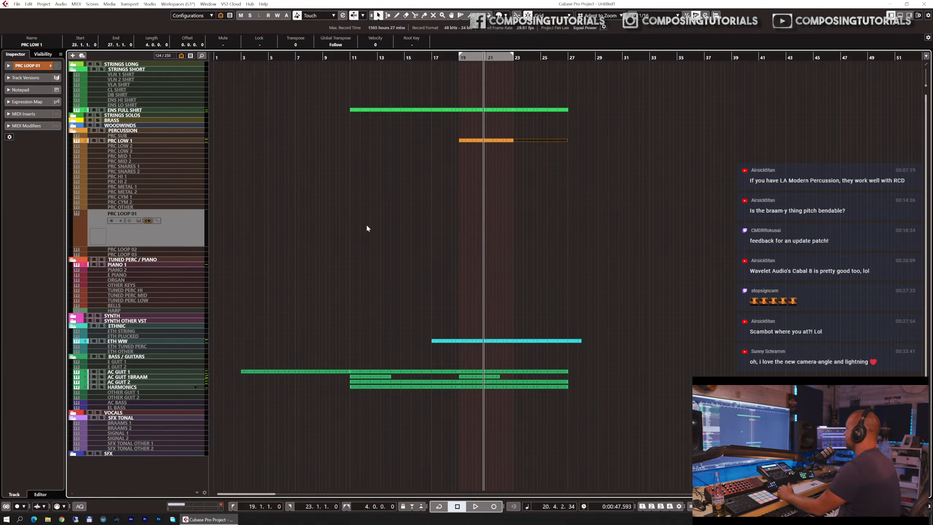
pyautogui.click(298, 217)
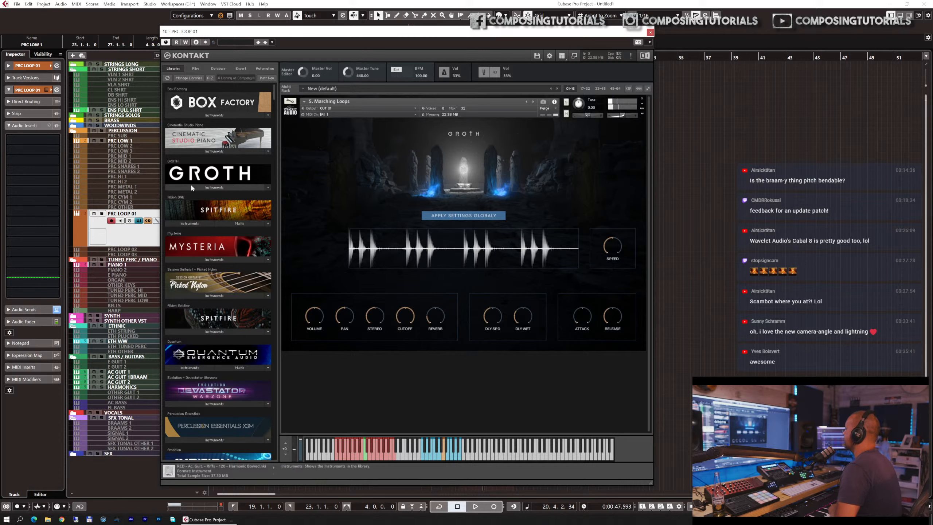
pyautogui.click(304, 103)
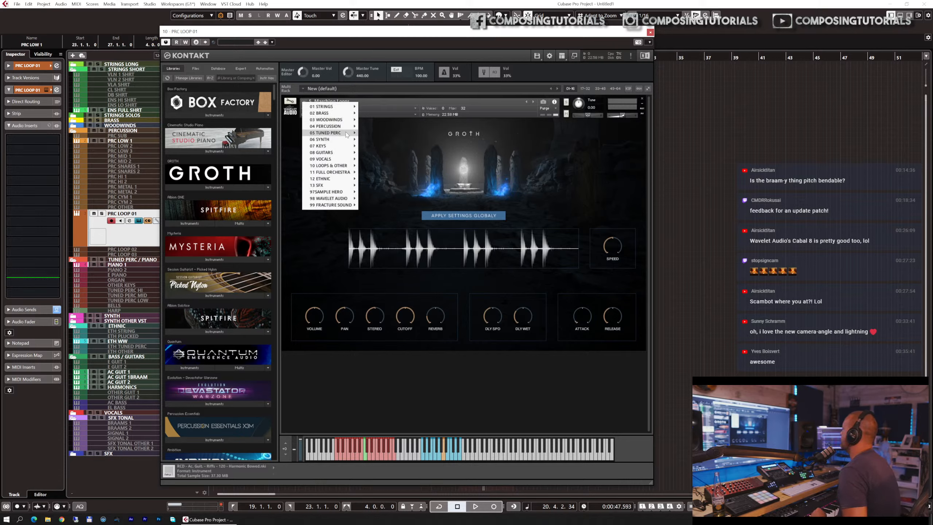
pyautogui.moveTo(342, 152)
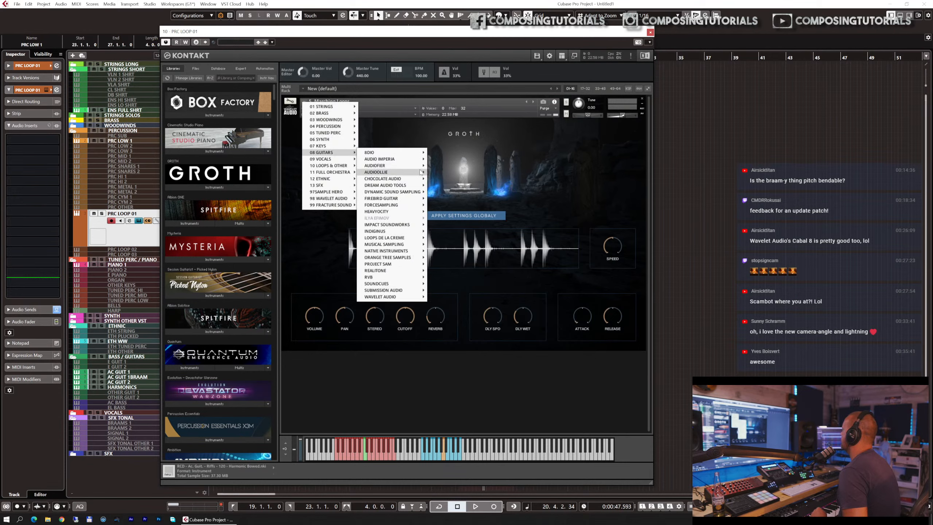
pyautogui.moveTo(450, 182)
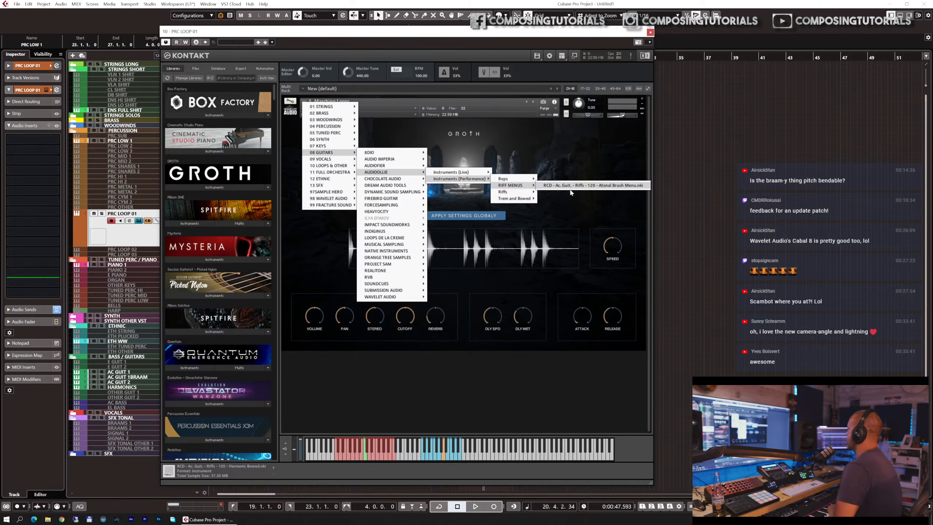
pyautogui.click(546, 186)
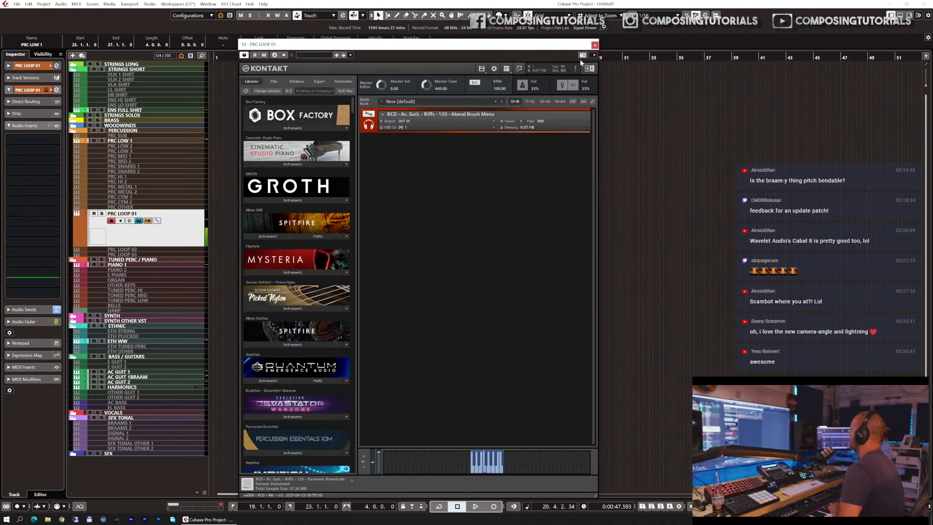
# - Reopen Kontakt on PRC LOOP 01, expand the Atonal Brush Menu instrument and set its Tune to 10.00
pyautogui.click(595, 45)
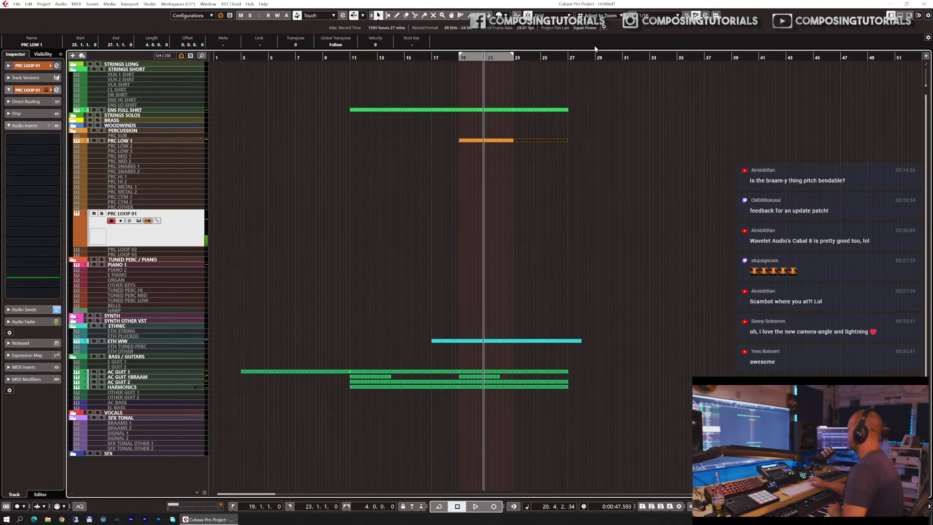
pyautogui.press('e')
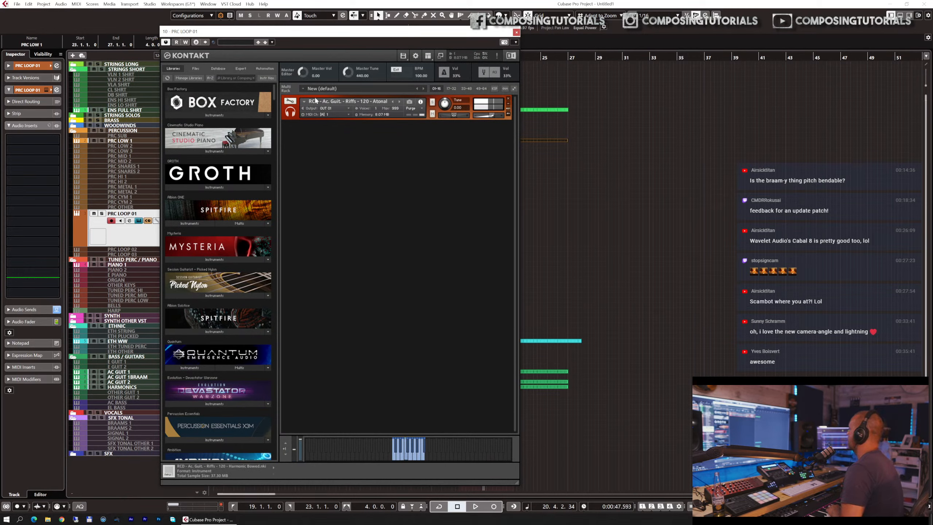
pyautogui.click(293, 115)
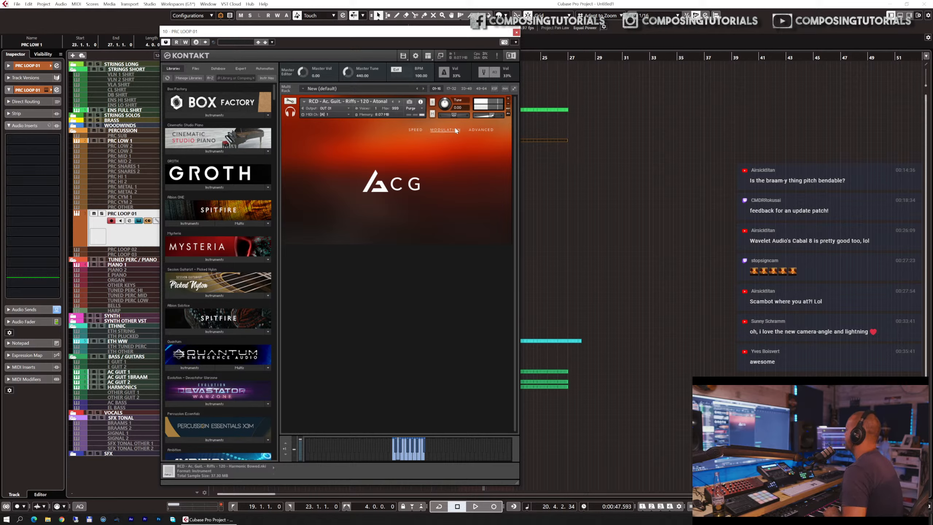
pyautogui.moveTo(441, 104); pyautogui.dragTo(443, 115)
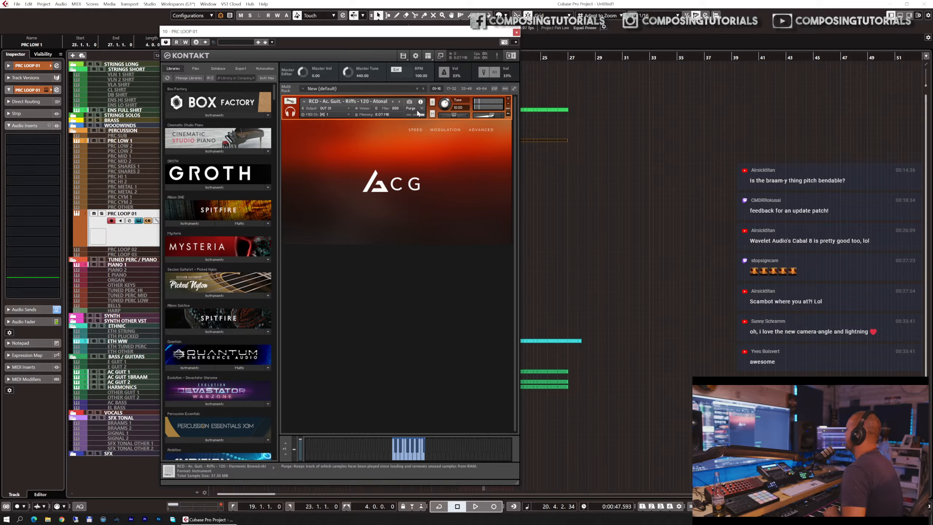
# - Load AudioOllie's RCD - Ac. Guit. - Riffs - 90 - Atonal Brush Menu in the PRC LOOP 01 Kontakt and close the instrument window
pyautogui.click(304, 101)
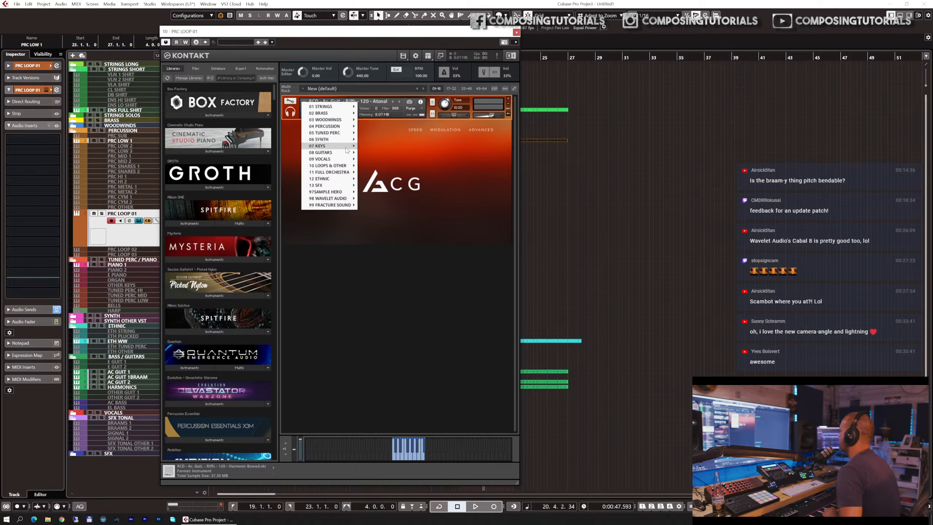
pyautogui.moveTo(348, 152)
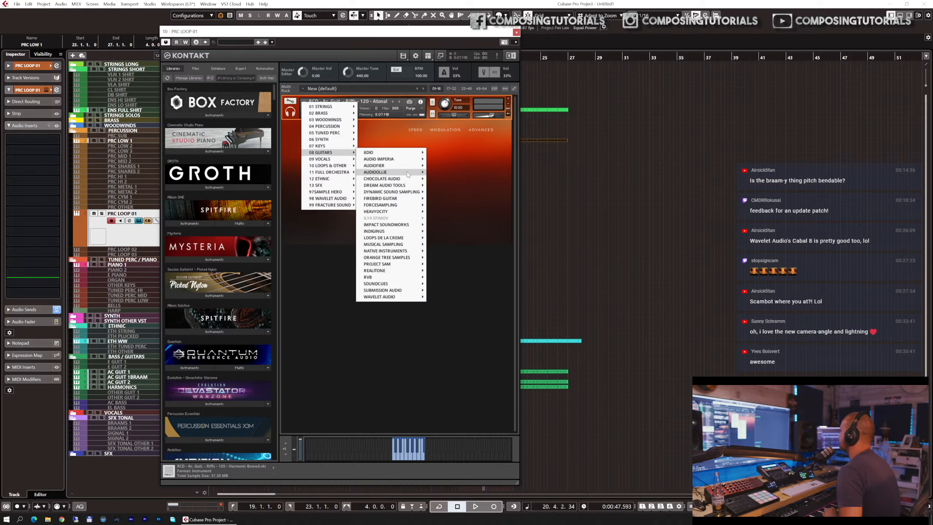
pyautogui.moveTo(411, 174)
pyautogui.moveTo(444, 179)
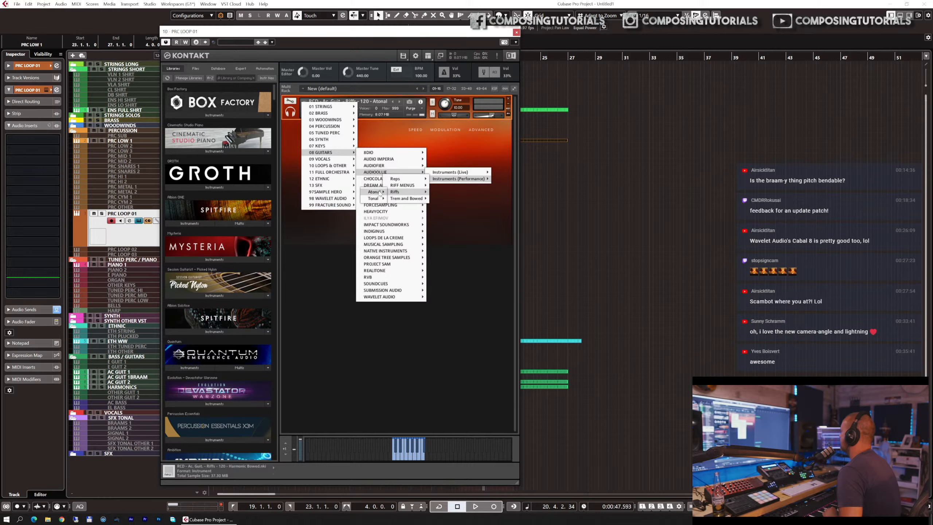
pyautogui.moveTo(380, 193)
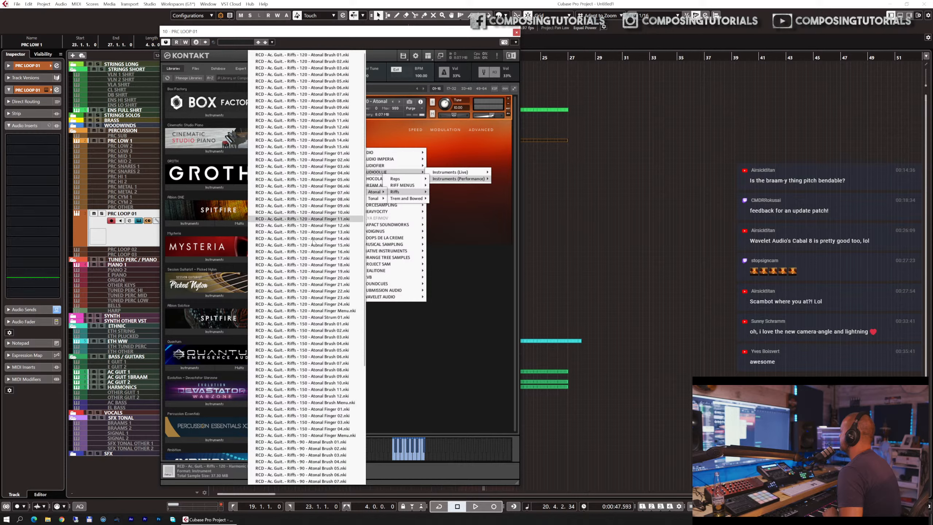
pyautogui.scroll(-5, 337, 367)
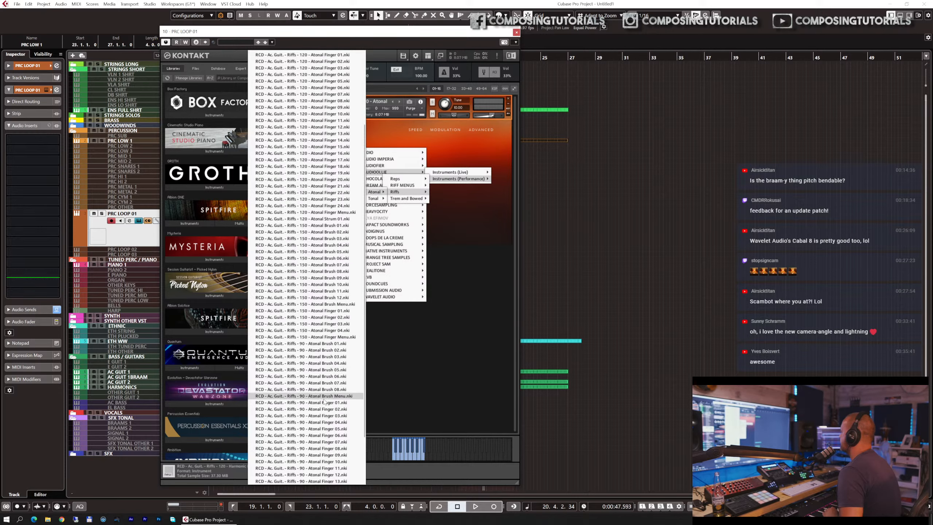
pyautogui.click(324, 397)
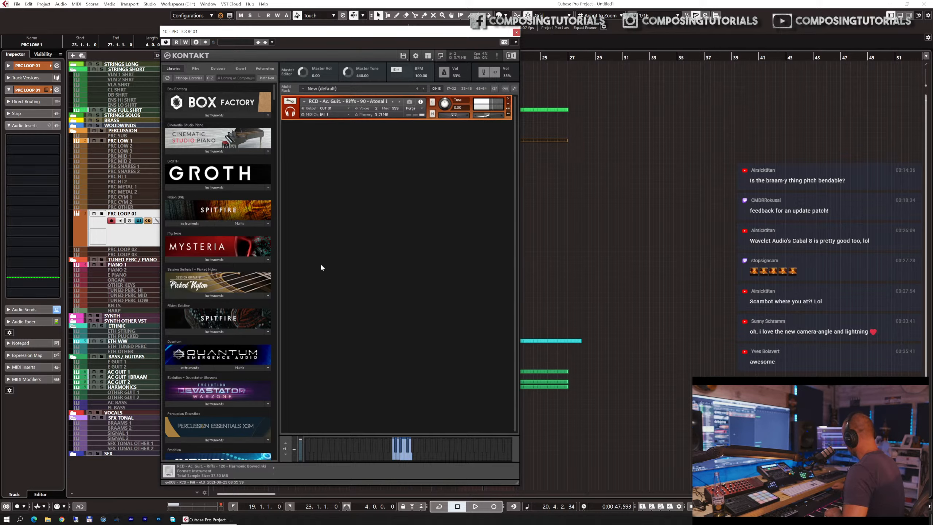
pyautogui.press('Return')
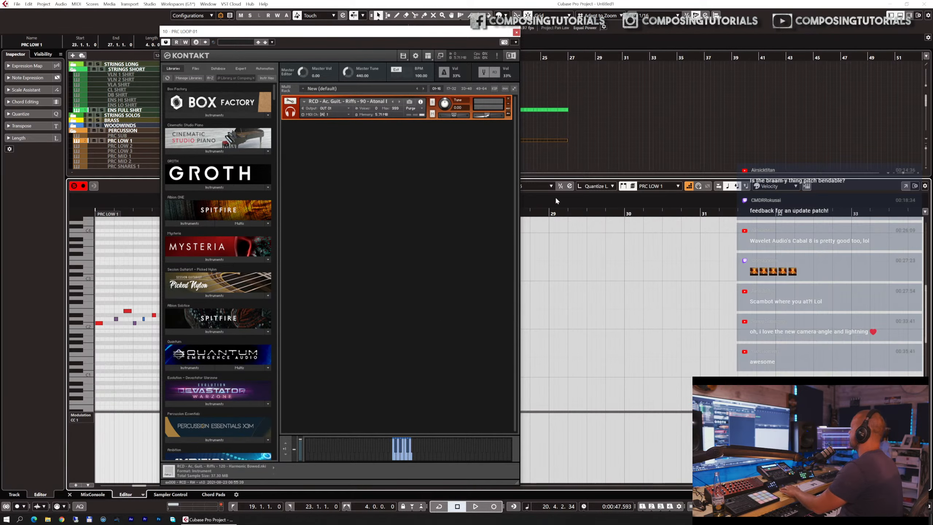
pyautogui.press('Return')
pyautogui.click(516, 33)
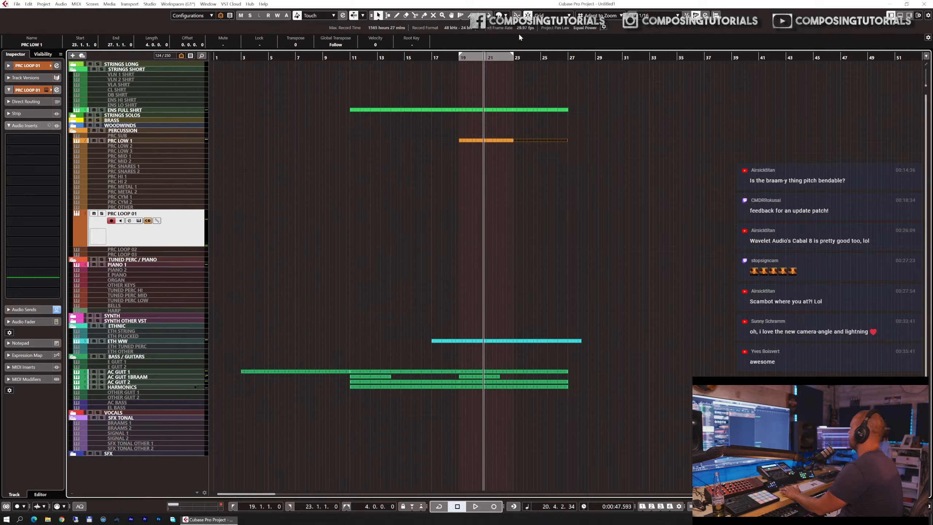
# - Record the brushed guitar loop on PRC LOOP 01, starting at bar 18 and stopping at about bar 21
pyautogui.click(444, 57)
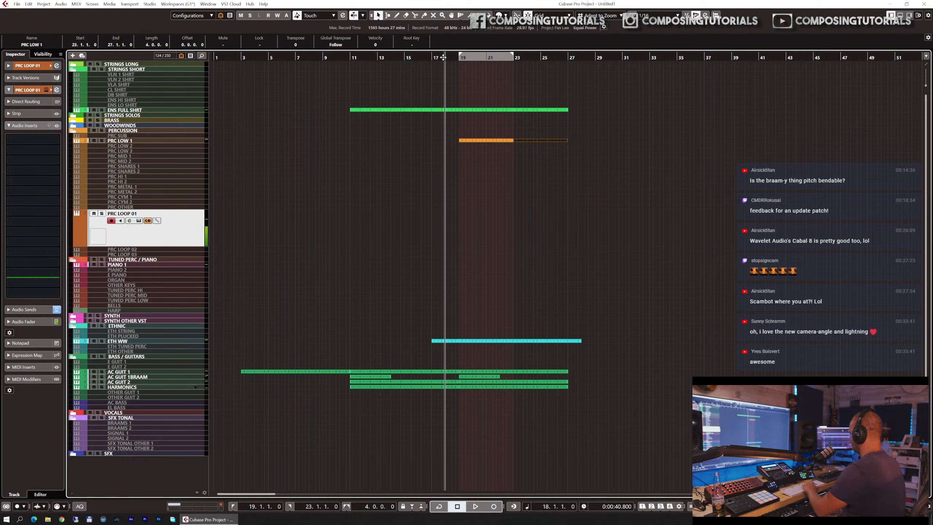
pyautogui.press('KP_Multiply')
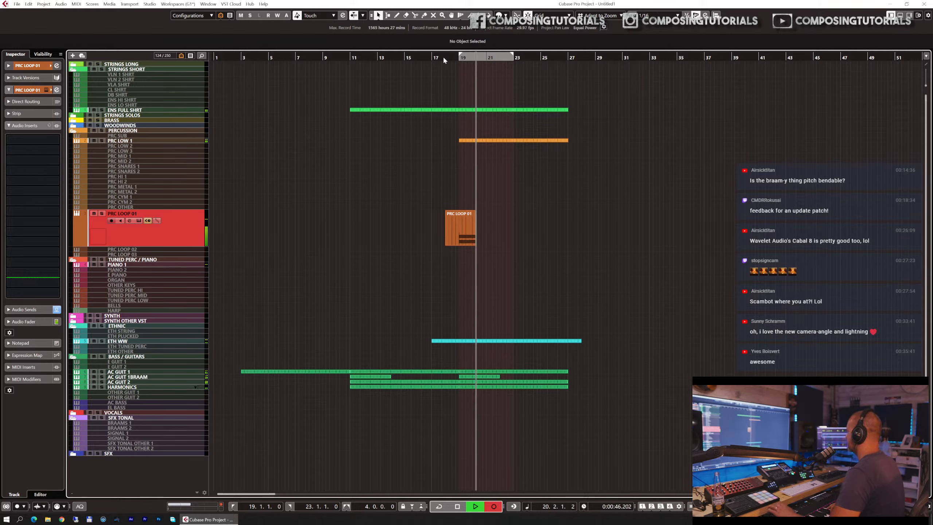
pyautogui.press('space')
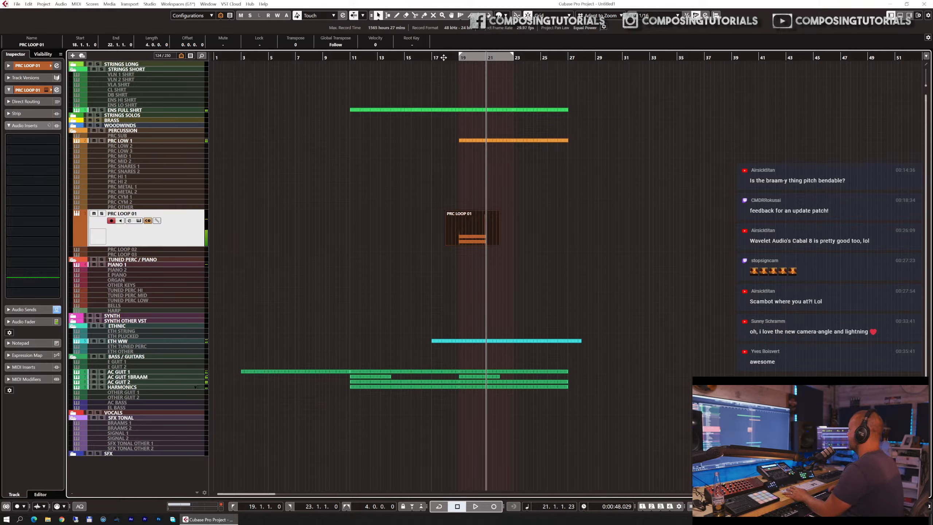
# - Set the PRC LOOP 01 track delay to -200.00, then open the recorded part in the Key Editor and play it back
pyautogui.click(36, 67)
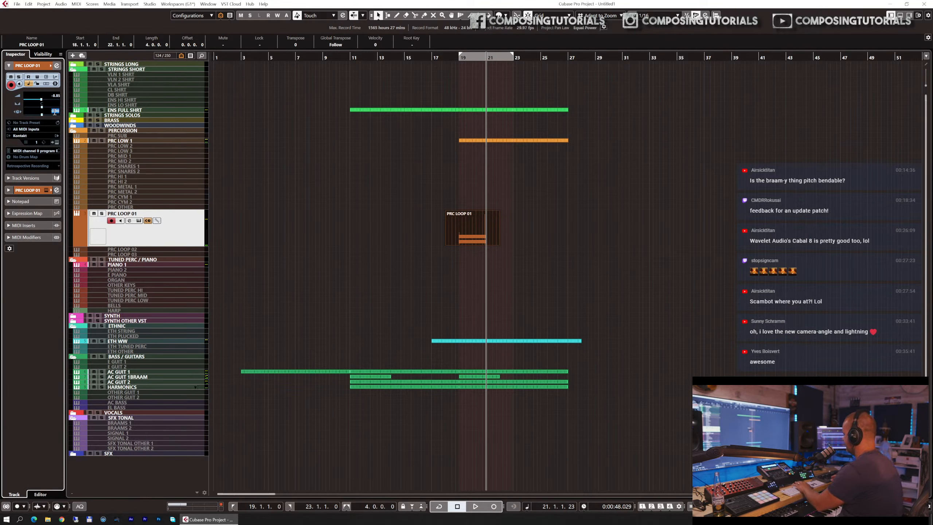
pyautogui.press('Return')
pyautogui.press('Return')
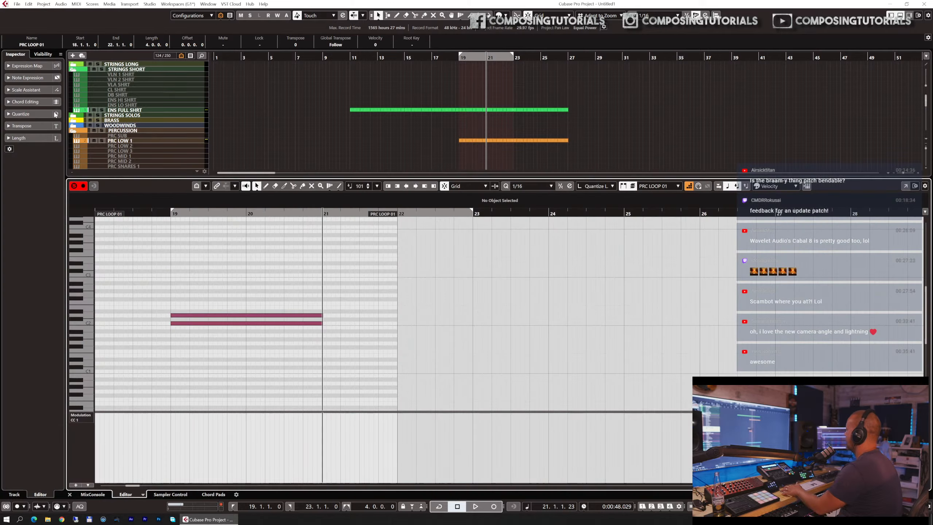
pyautogui.click(151, 213)
pyautogui.press('space')
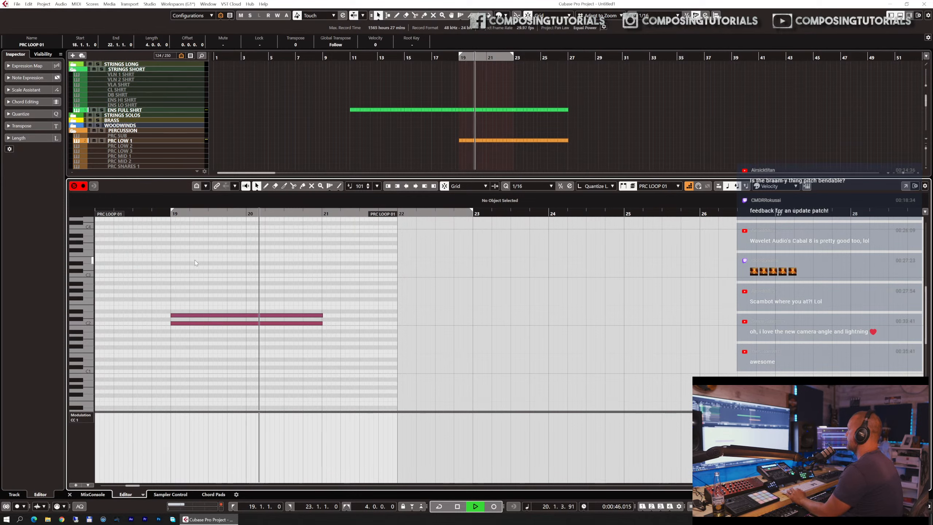
pyautogui.press('space')
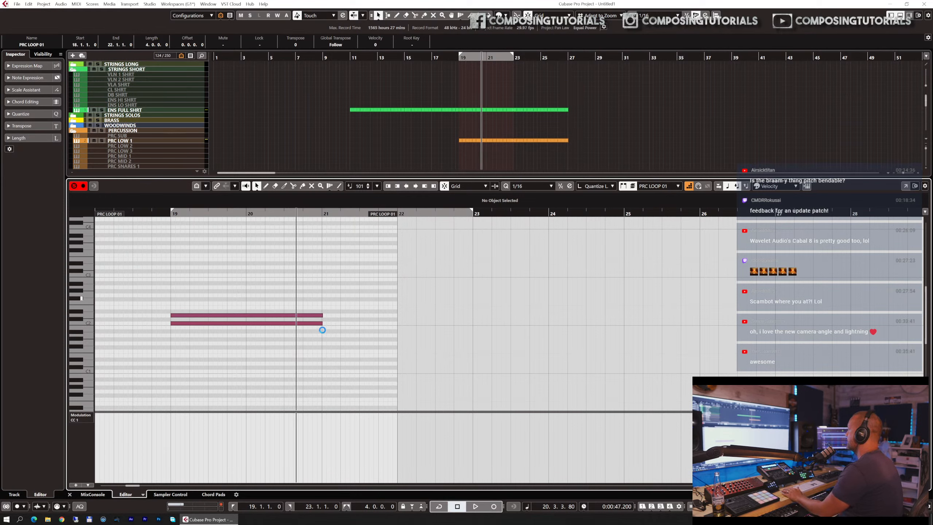
# - Trim the recorded notes to end at bar 21, shorten the part to start at bar 19 and close the editor
pyautogui.press('3')
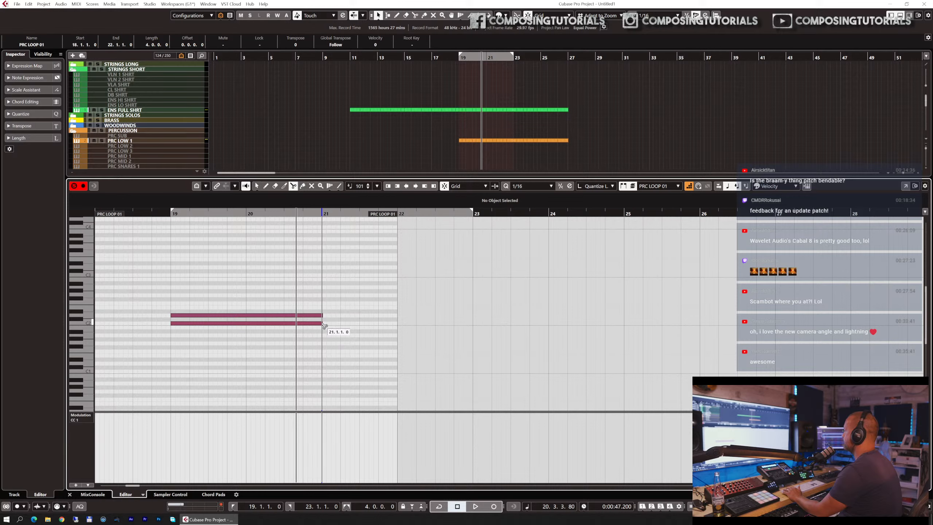
pyautogui.press('1')
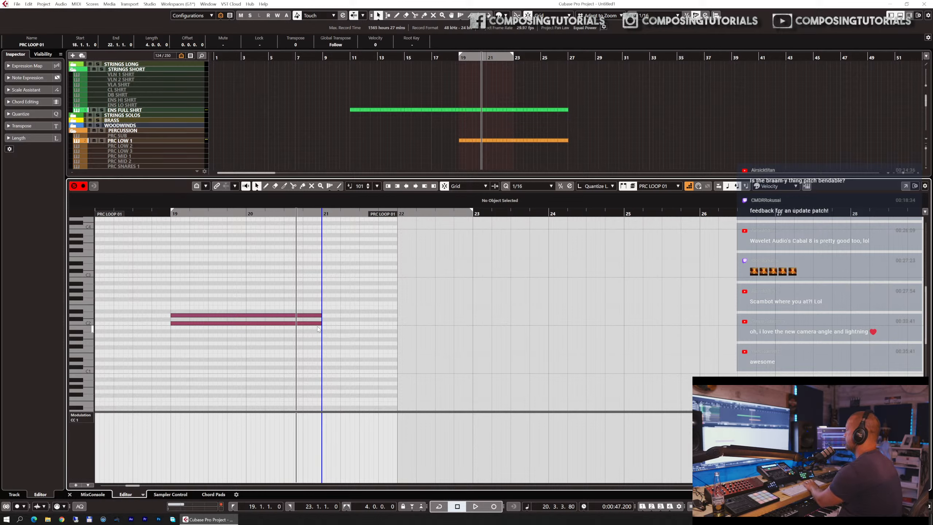
pyautogui.moveTo(105, 220); pyautogui.dragTo(175, 227)
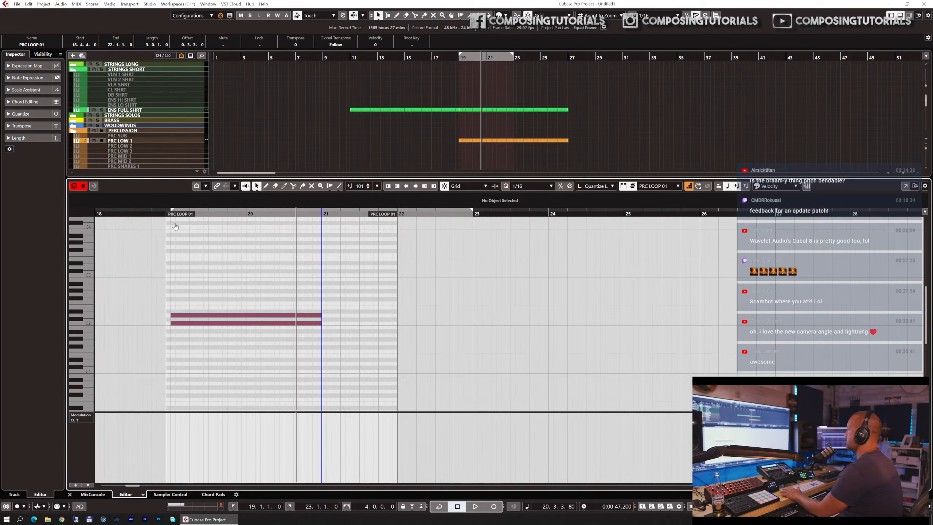
pyautogui.hotkey('ctrl', 'e')
# - Split the PRC LOOP 01 part at bar 21, delete the remainder and duplicate the part to bar 23
pyautogui.press('3')
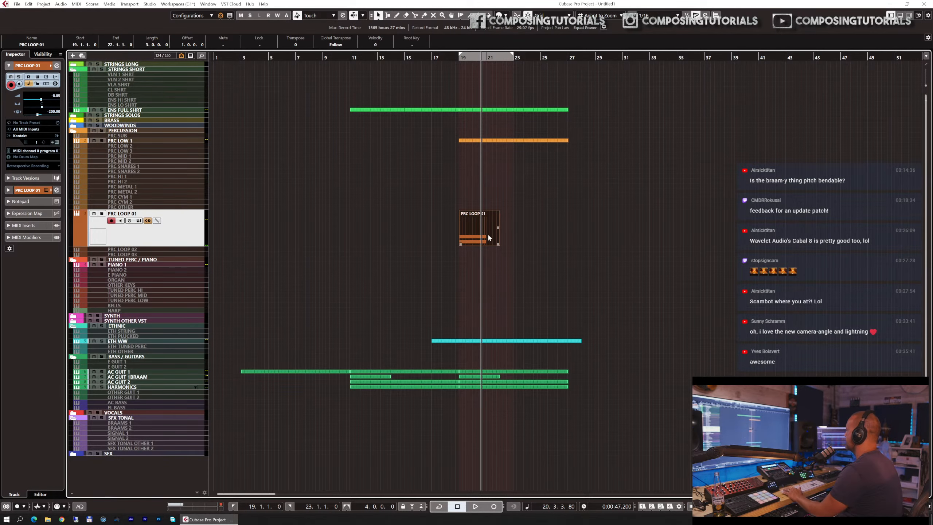
pyautogui.click(488, 234)
pyautogui.press('1')
pyautogui.press('Delete')
pyautogui.click(479, 223)
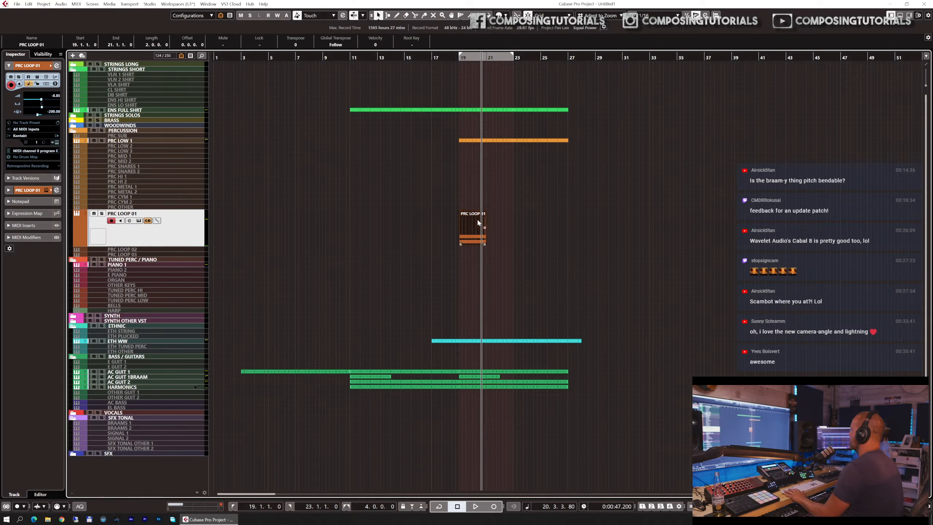
pyautogui.hotkey('ctrl', 'd')
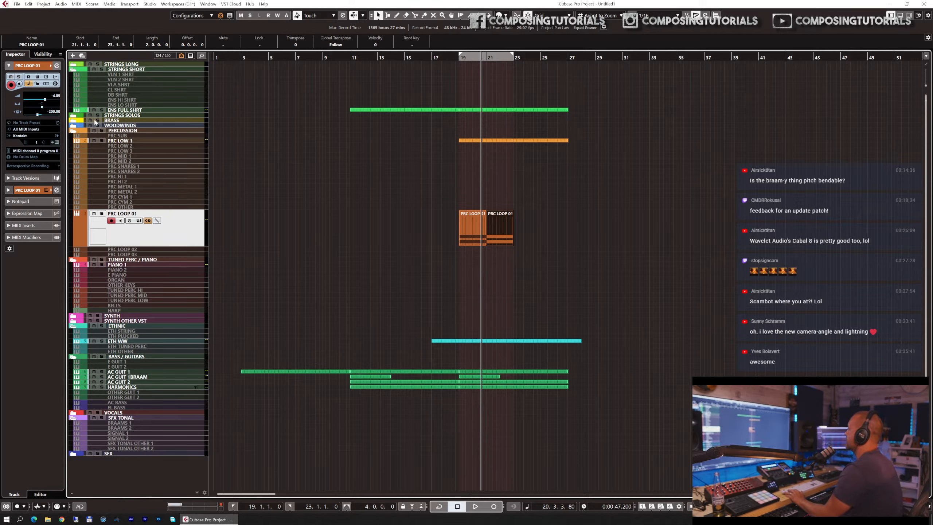
# - Solo the PERCUSSION folder and, during playback, set the PERC VERB send of PRC LOOP 01 to -16.7
pyautogui.click(102, 130)
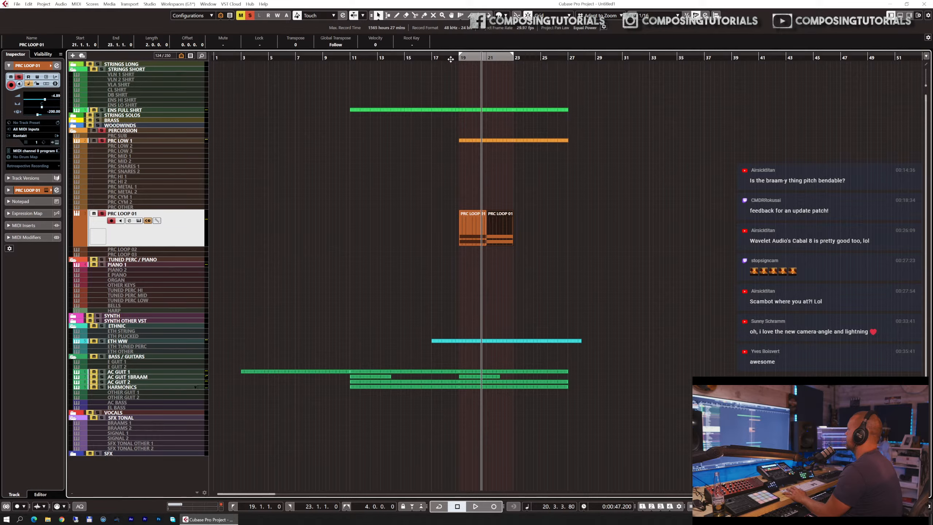
pyautogui.press('space')
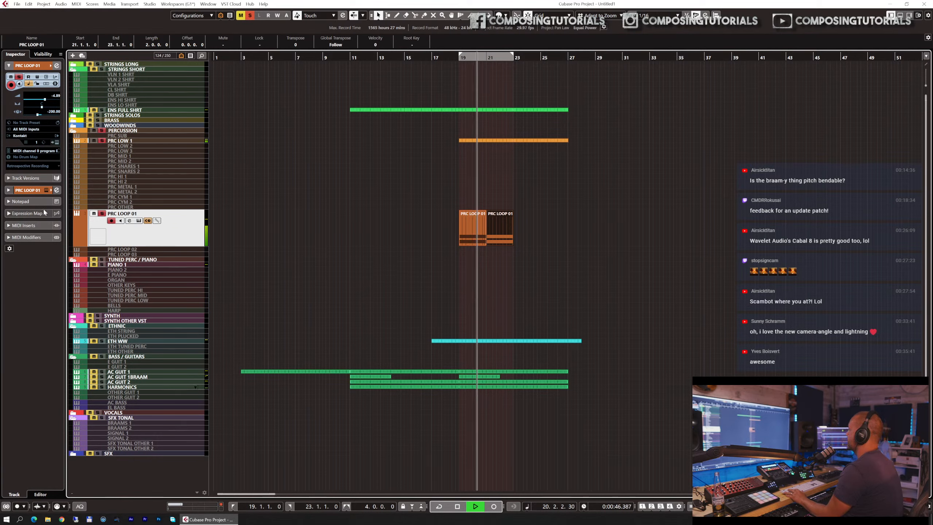
pyautogui.click(27, 190)
pyautogui.click(39, 137)
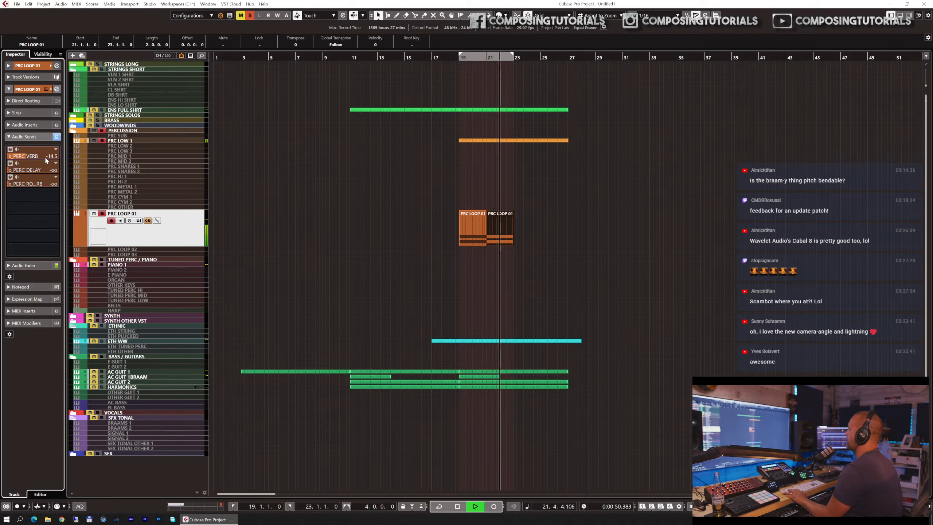
pyautogui.scroll(1, 42, 157)
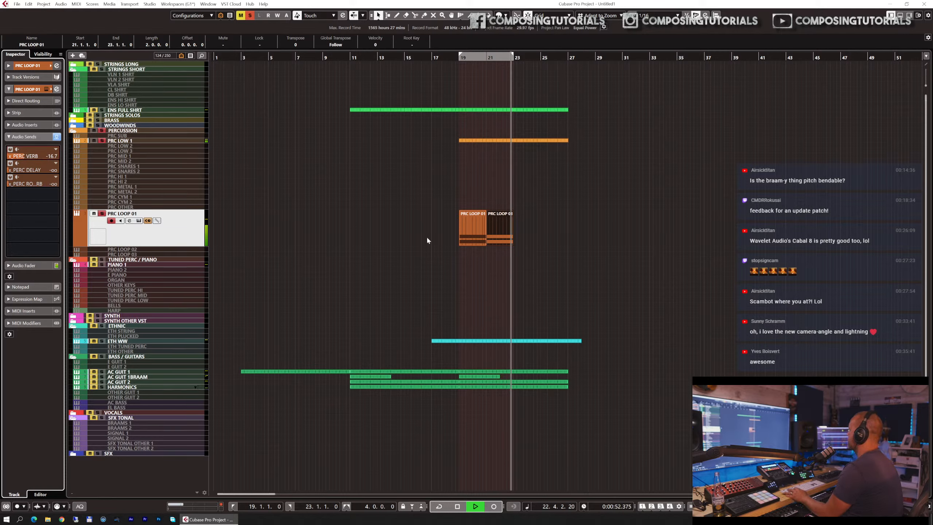
pyautogui.press('space')
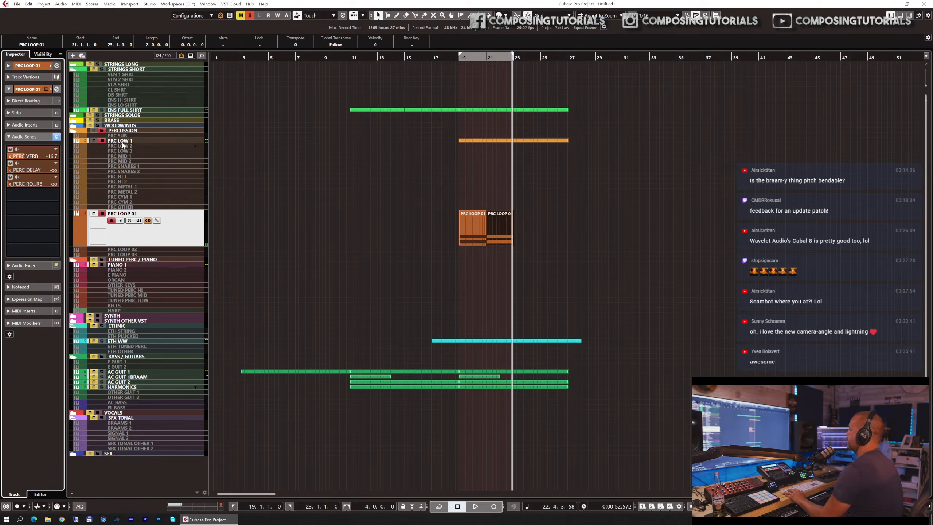
# - Unsolo PERCUSSION, play the full arrangement and duplicate the two PRC LOOP 01 parts to bar 27
pyautogui.click(104, 131)
pyautogui.click(428, 56)
pyautogui.press('space')
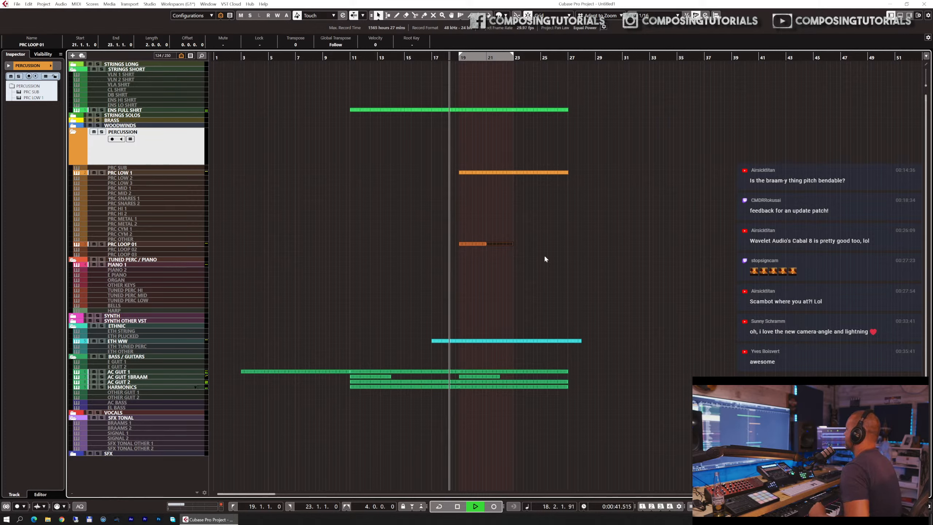
pyautogui.moveTo(530, 233); pyautogui.dragTo(481, 262)
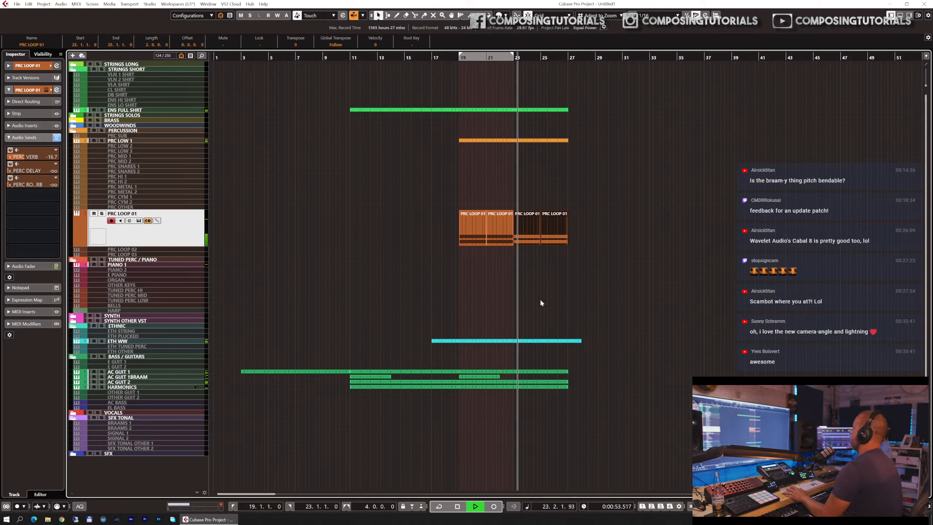
pyautogui.press('space')
# - Extend the bar 19 AC GUIT 1BRAAM part to bar 23 and duplicate it twice, up to bar 31
pyautogui.click(476, 377)
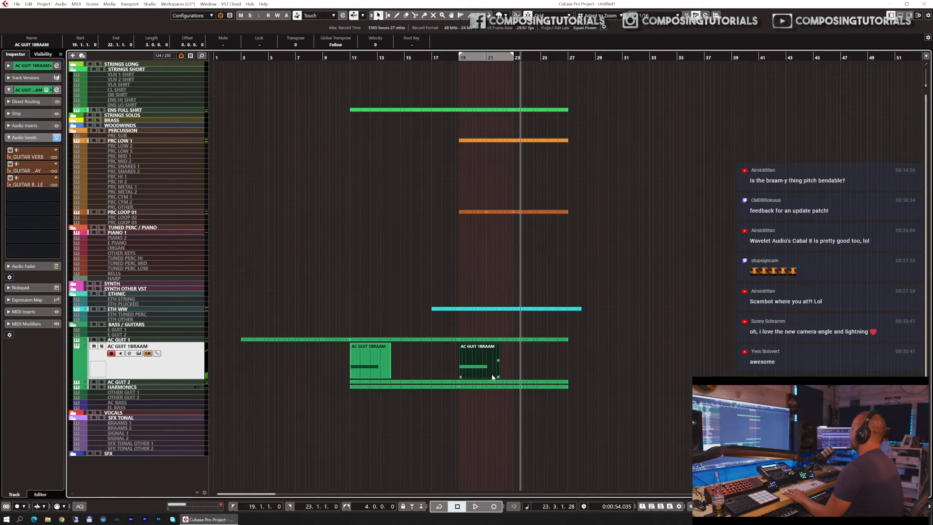
pyautogui.moveTo(497, 377); pyautogui.dragTo(513, 377)
pyautogui.hotkey('ctrl', 'd')
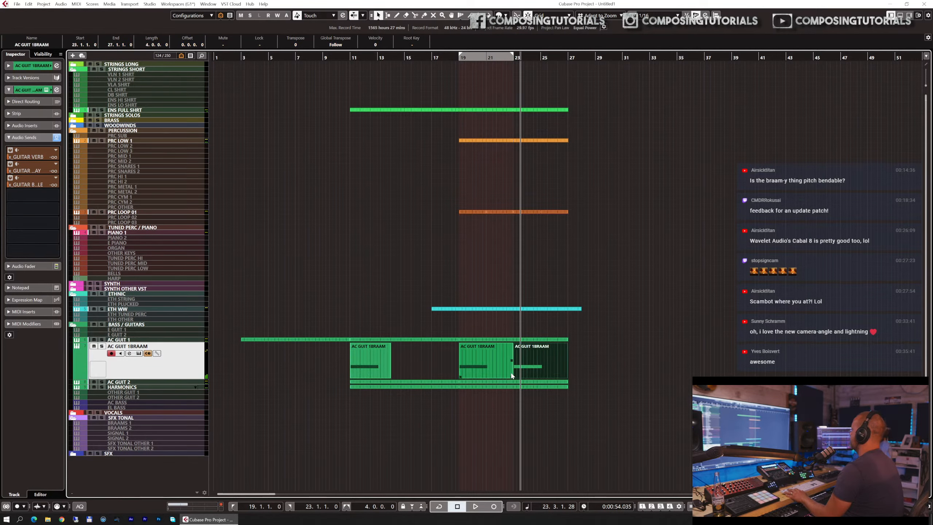
pyautogui.hotkey('ctrl', 'd')
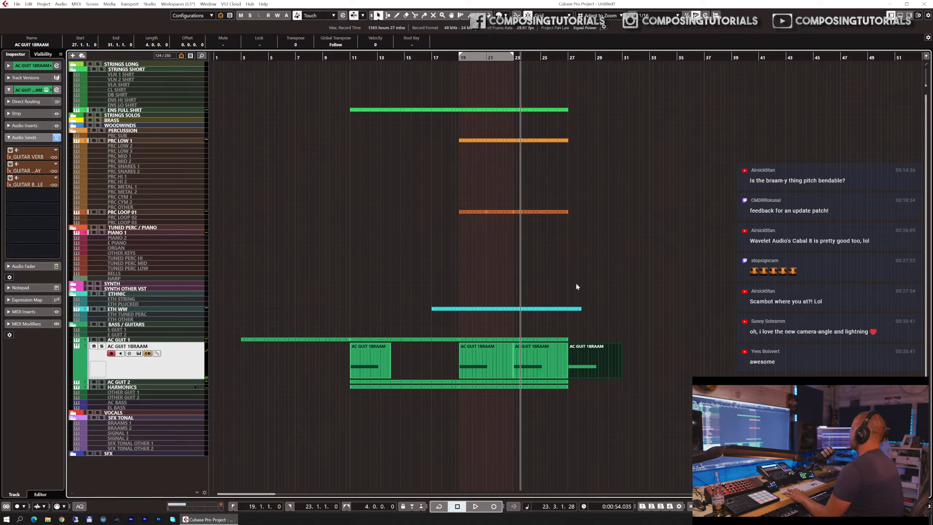
# - Split the ETH WW part at bar 27 and delete the remainder
pyautogui.click(575, 309)
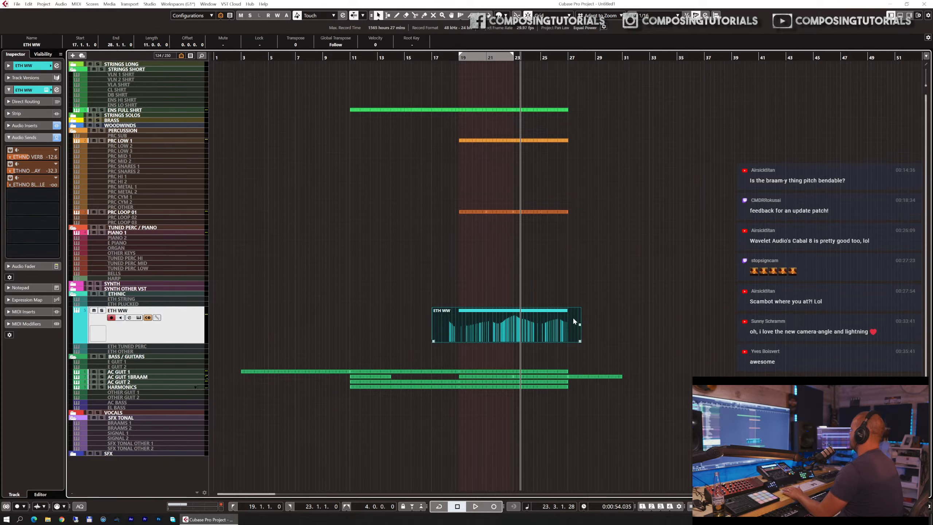
pyautogui.keyDown('alt'); pyautogui.click(573, 322); pyautogui.keyUp('alt')
pyautogui.press('Delete')
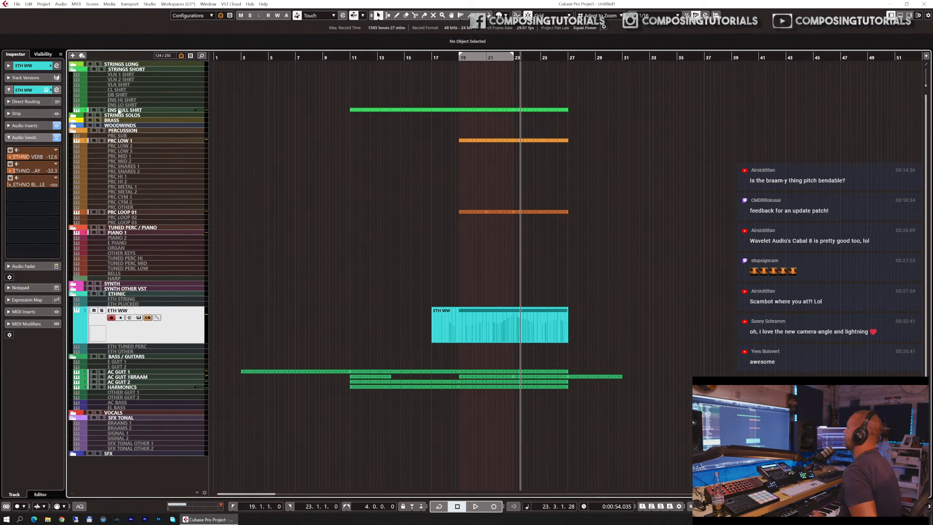
# - Expand the STRINGS SOLOS folder and activate the SOLO STR HI 1 track
pyautogui.click(90, 116)
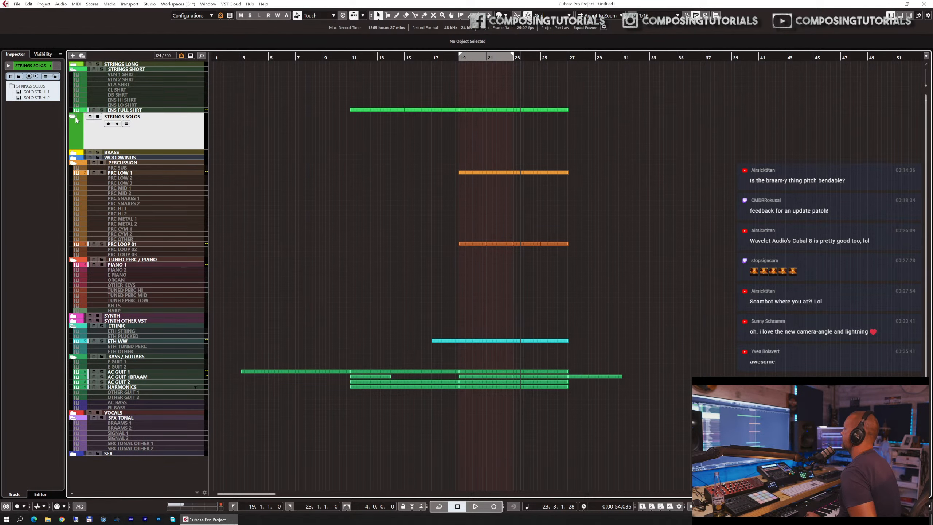
pyautogui.click(73, 117)
pyautogui.click(133, 153)
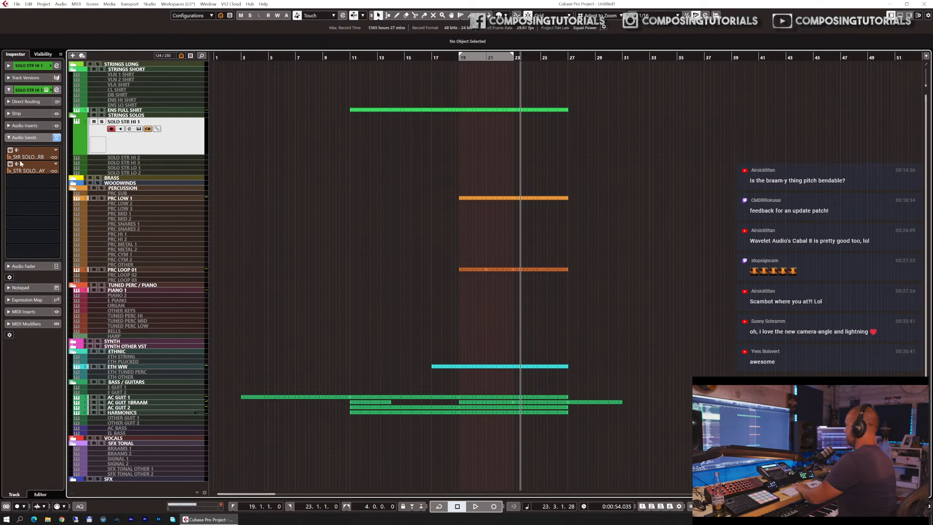
# - Find the Taylor Davis library in Kontakt and load 02 Taylor Davis Legato in place of the SOLO STR HI 1 instrument
pyautogui.press('e')
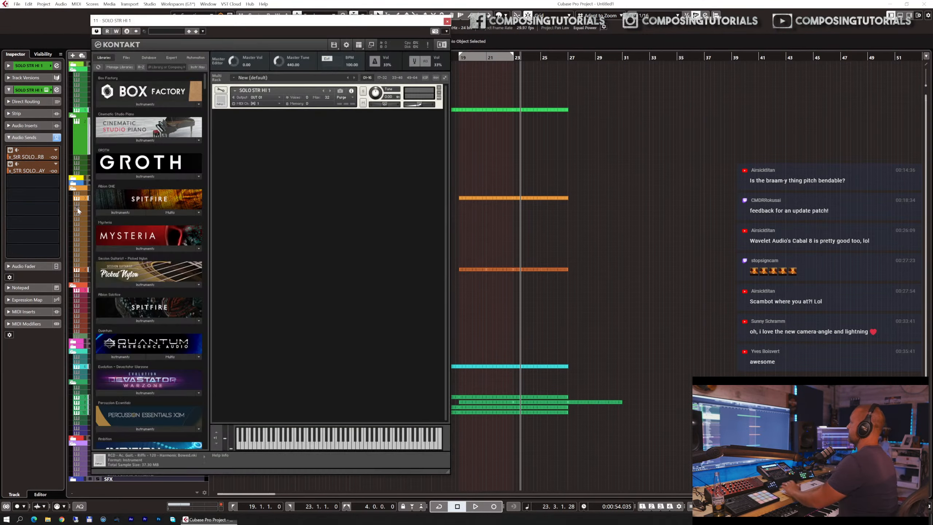
pyautogui.click(162, 69)
pyautogui.write('tay')
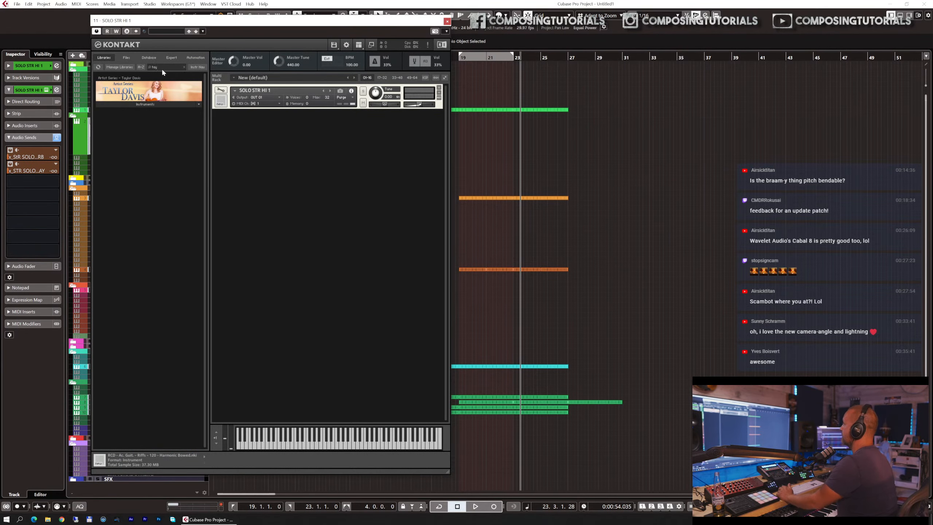
pyautogui.click(160, 104)
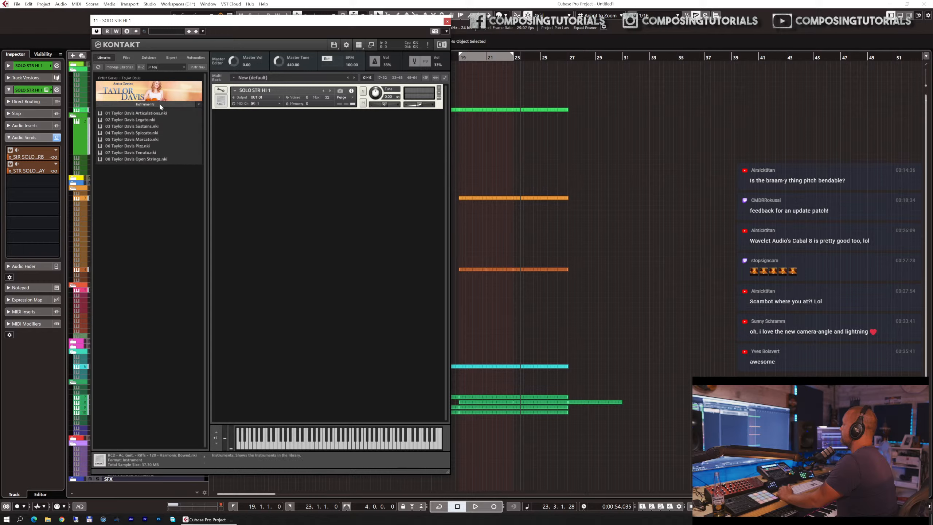
pyautogui.moveTo(141, 122); pyautogui.dragTo(297, 114)
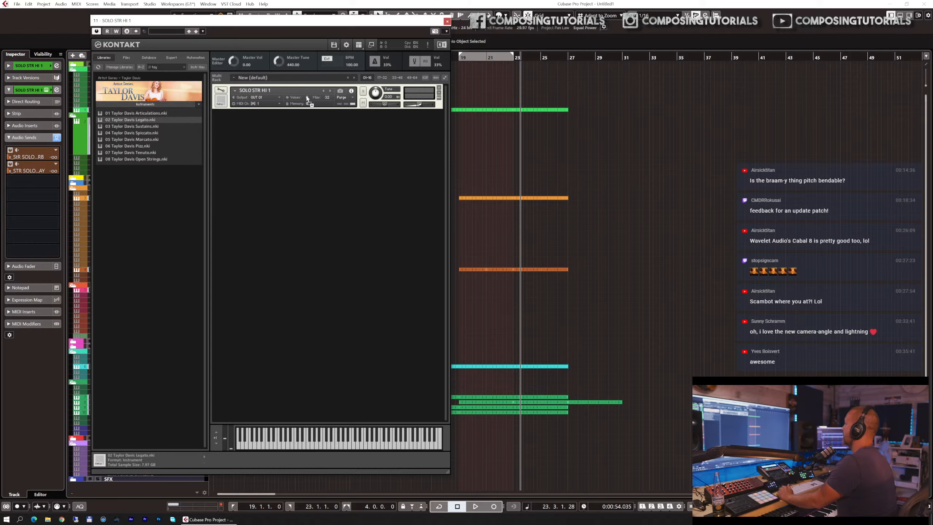
pyautogui.moveTo(366, 137); pyautogui.dragTo(360, 126)
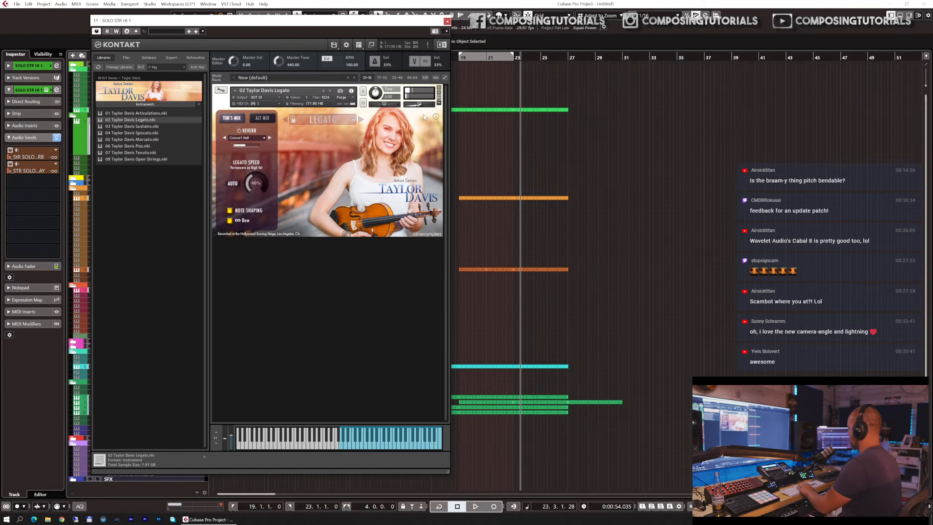
pyautogui.press('Escape')
# - Play the arrangement from bar 17 to rehearse the solo violin line on SOLO STR HI 1
pyautogui.click(426, 59)
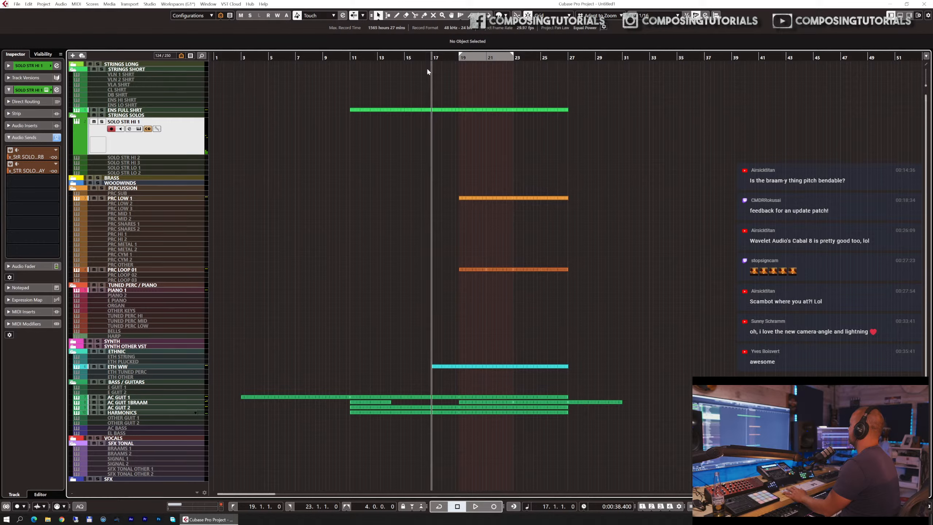
pyautogui.press('space')
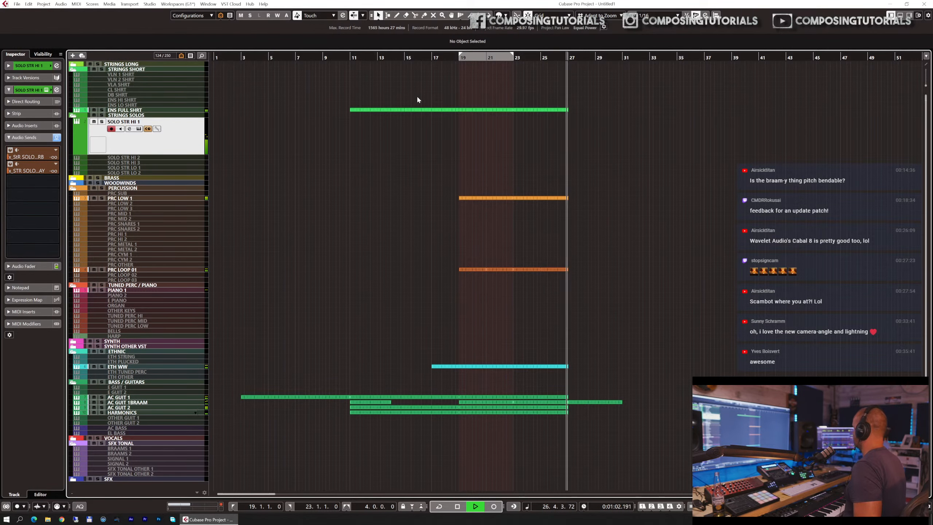
pyautogui.press('space')
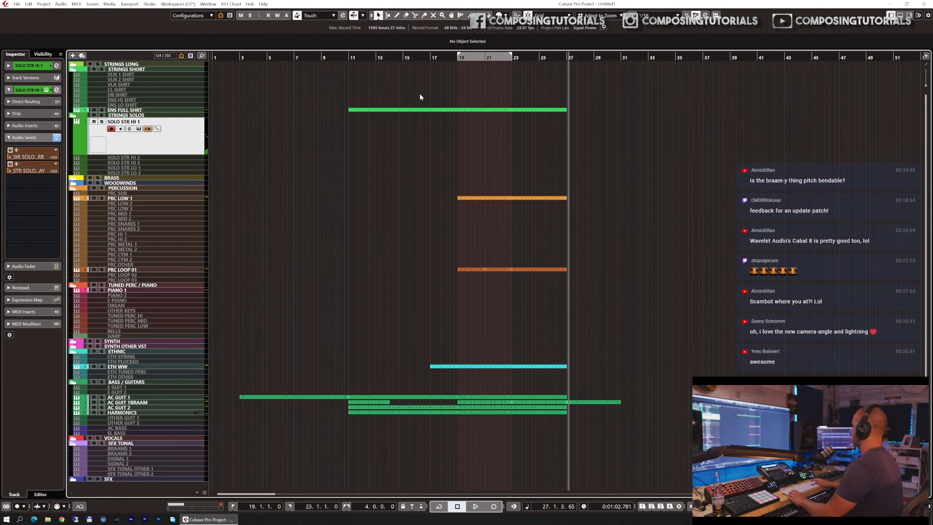
pyautogui.press('shift+KP_Multiply')
pyautogui.press('Delete')
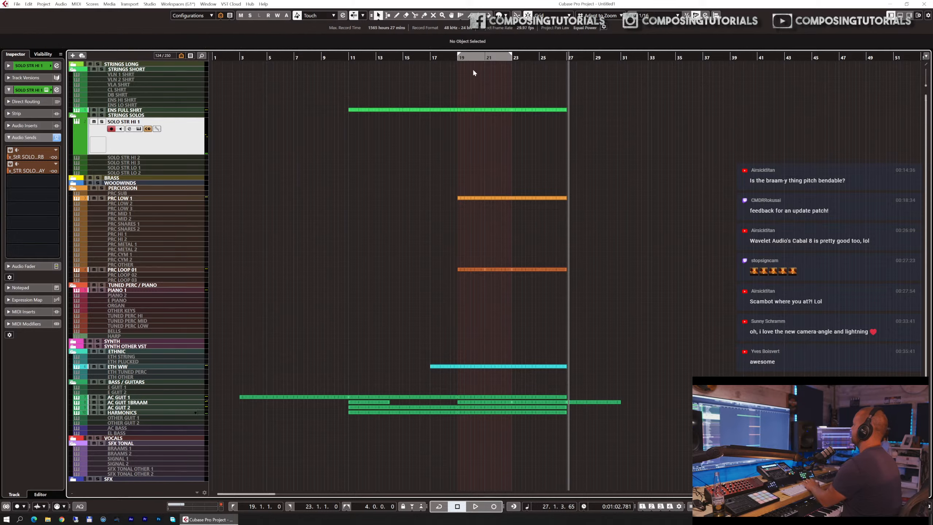
# - Record a solo violin take on SOLO STR HI 1 from bar 18 to about bar 30
pyautogui.moveTo(439, 56); pyautogui.dragTo(440, 59)
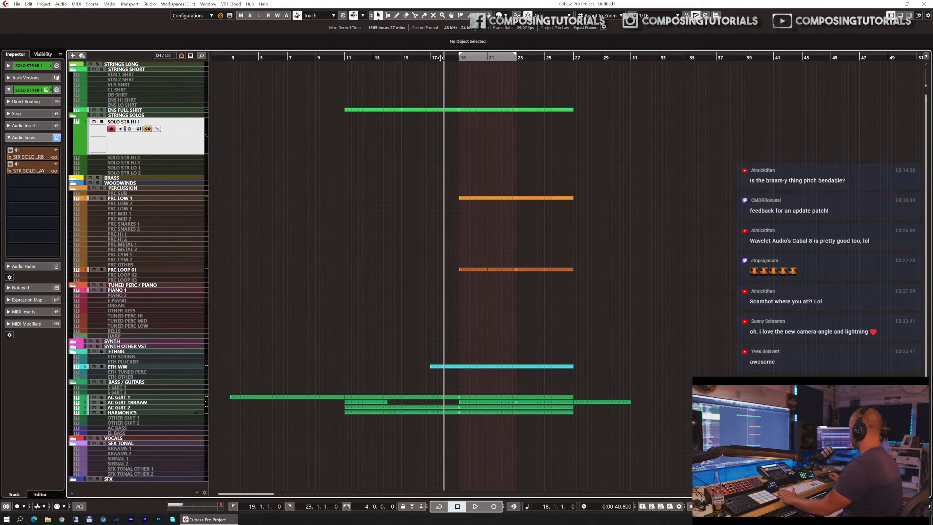
pyautogui.press('KP_Multiply')
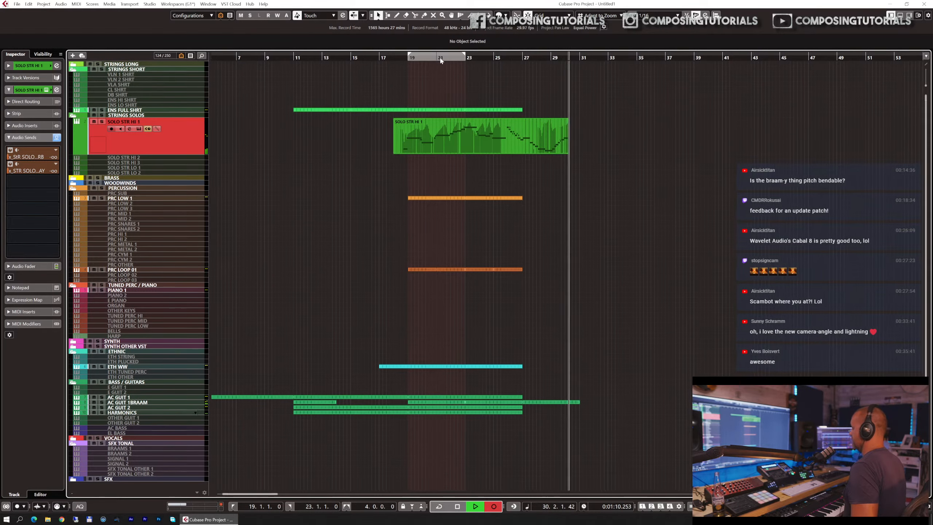
pyautogui.press('space')
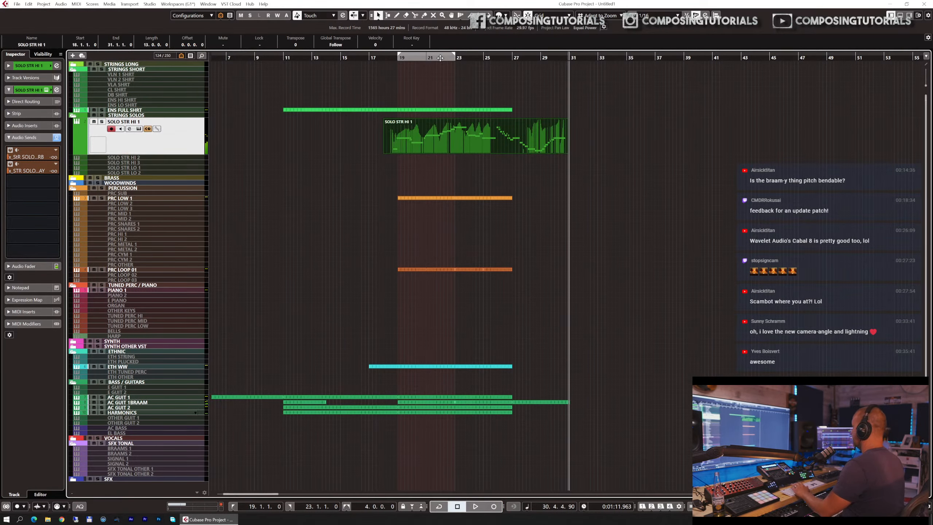
# - Open the recorded SOLO STR HI 1 part in the Key Editor and show its CC 11 (Expression) lane
pyautogui.doubleClick(493, 125)
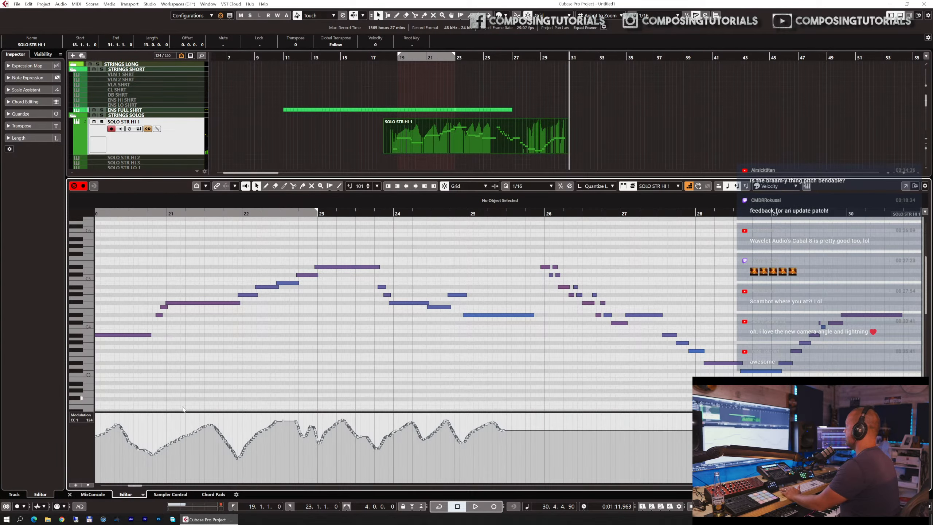
pyautogui.press('g')
pyautogui.press('g')
pyautogui.press('g')
pyautogui.press('g')
pyautogui.press('g')
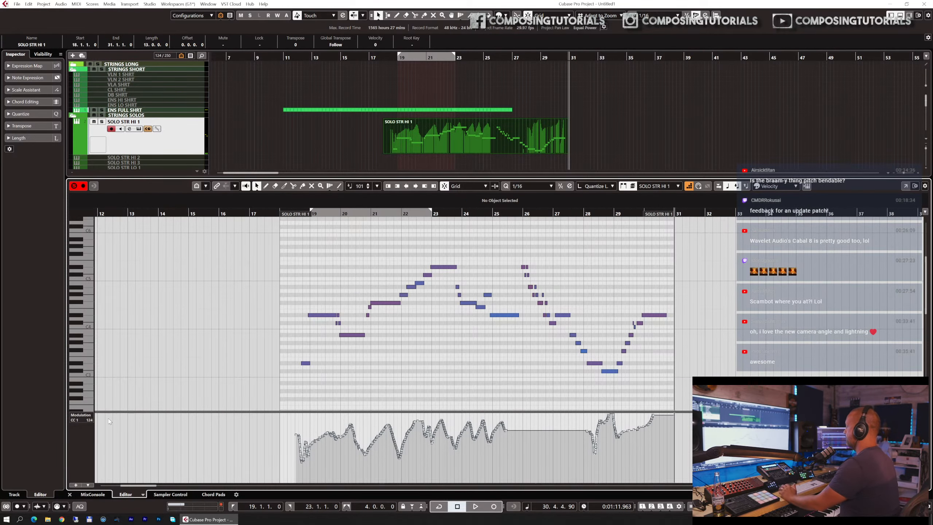
pyautogui.click(82, 417)
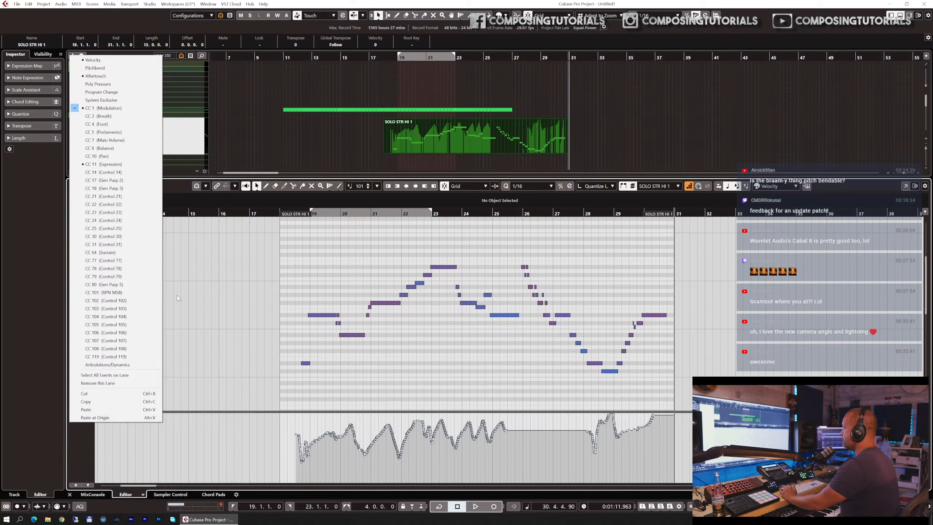
pyautogui.click(101, 165)
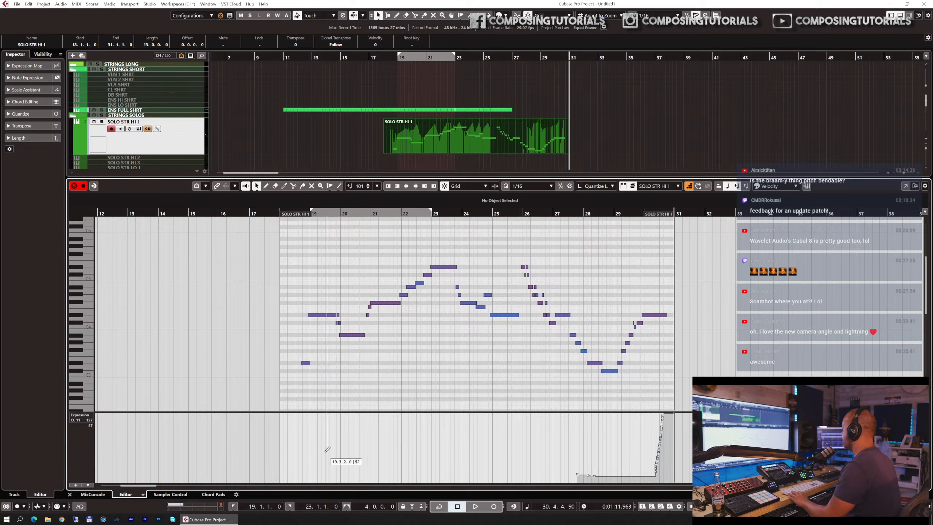
# - Draw a high CC 11 (Expression) value at the part's start, delete the expression events from about bar 28 onward and close the editor
pyautogui.keyDown('alt'); pyautogui.click(295, 421); pyautogui.keyUp('alt')
pyautogui.moveTo(295, 422); pyautogui.dragTo(296, 408)
pyautogui.moveTo(563, 477); pyautogui.dragTo(692, 408)
pyautogui.press('Delete')
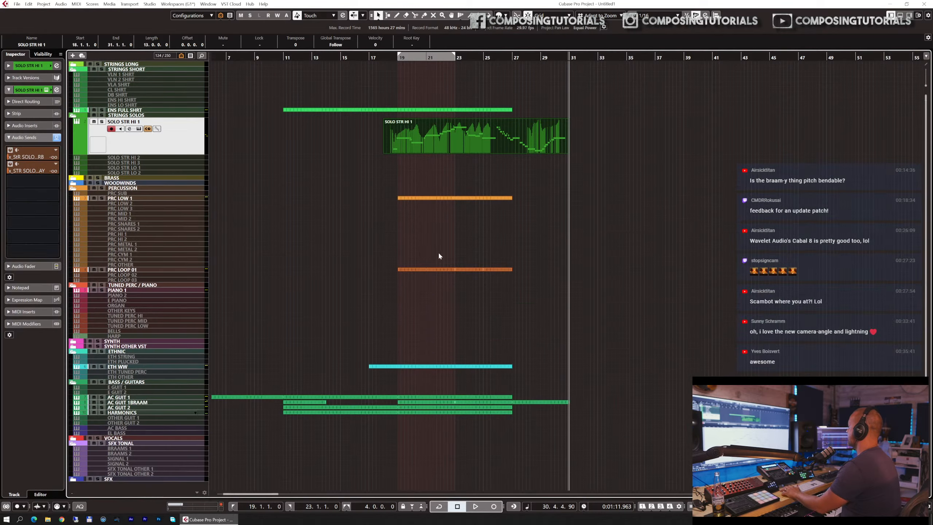
pyautogui.hotkey('ctrl', 'alt', 'e')
# - While playing from bar 18, set the SOLO STR HI 1 reverb send to -6.80, raise its delay send and lower its fader to -5.11
pyautogui.click(385, 58)
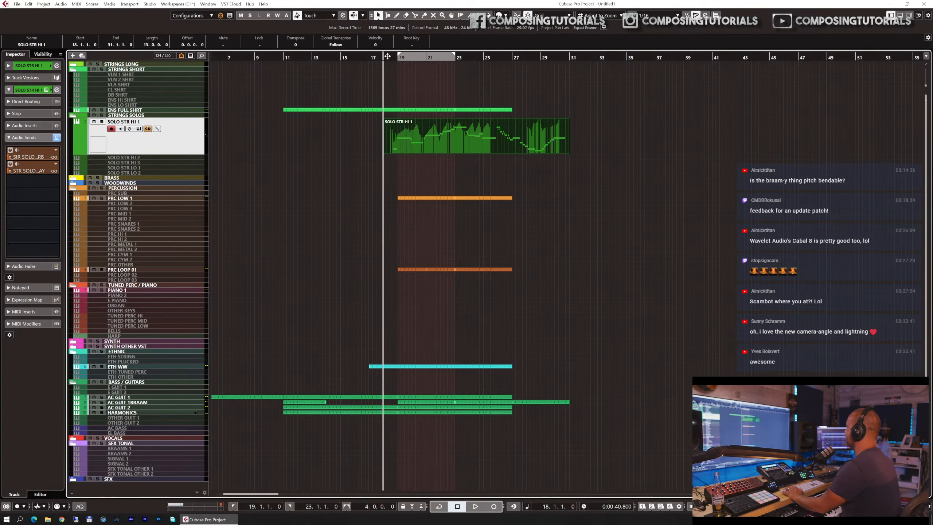
pyautogui.press('space')
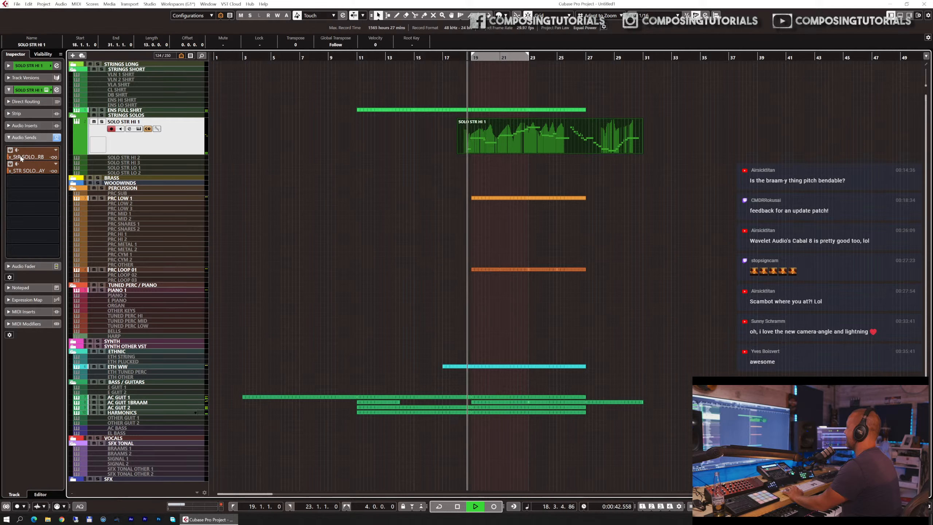
pyautogui.moveTo(24, 157)
pyautogui.mouseDown()
pyautogui.moveTo(58, 162)
pyautogui.moveTo(50, 171)
pyautogui.mouseUp()
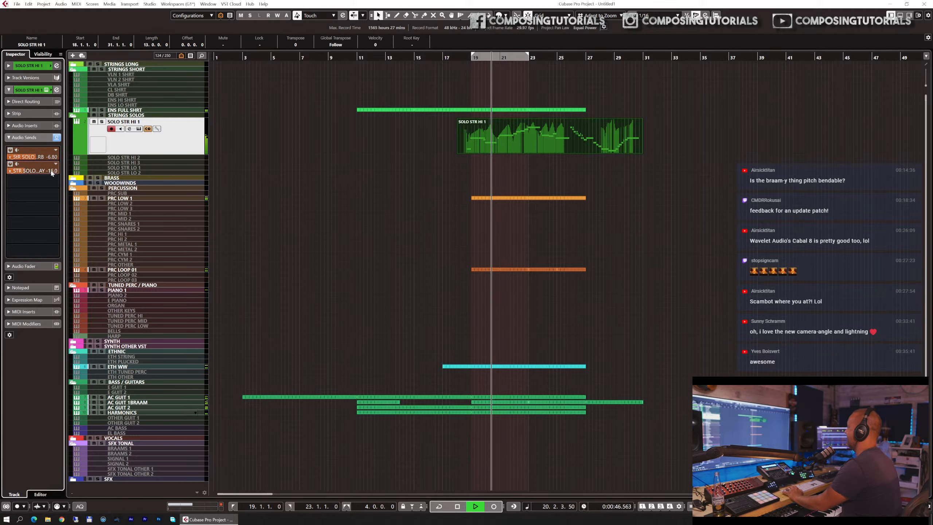
pyautogui.click(22, 265)
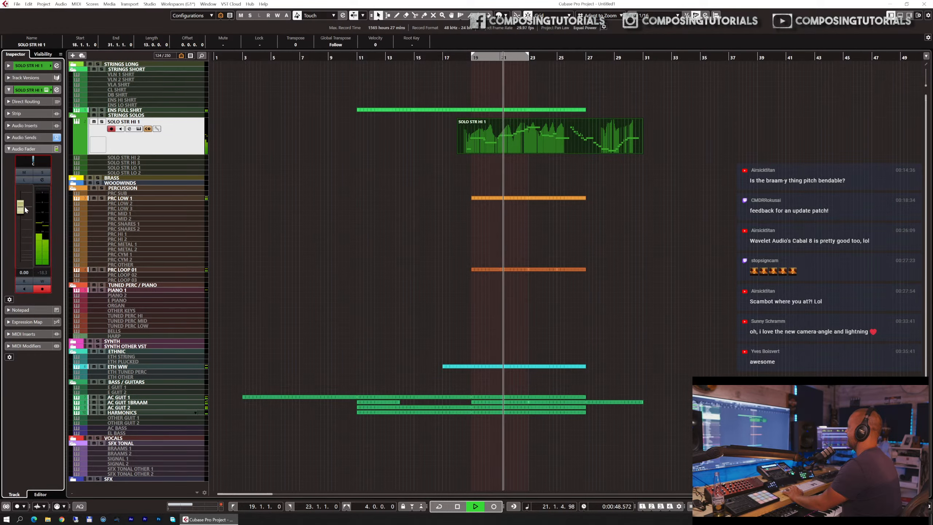
pyautogui.moveTo(20, 207); pyautogui.dragTo(23, 223)
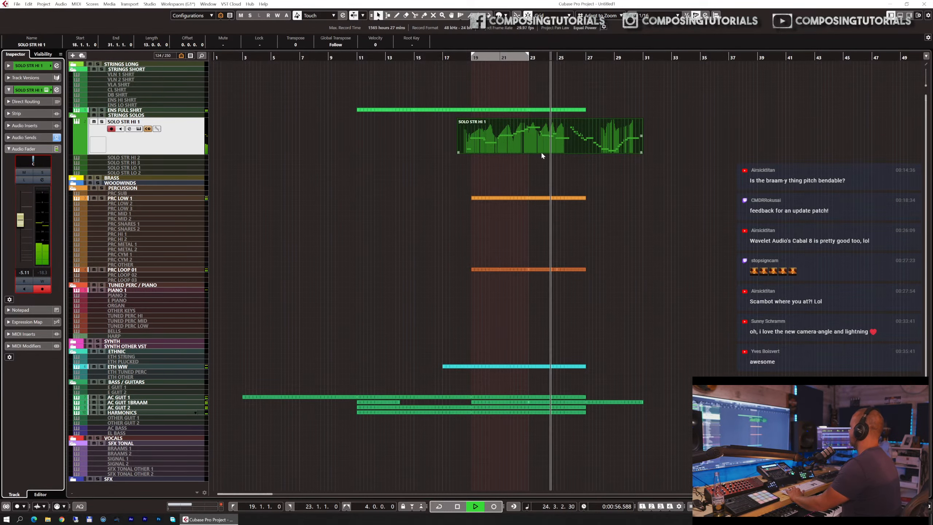
# - Delete the SOLO STR HI 1 take and record a new solo violin take from bar 17 to about bar 27
pyautogui.press('g')
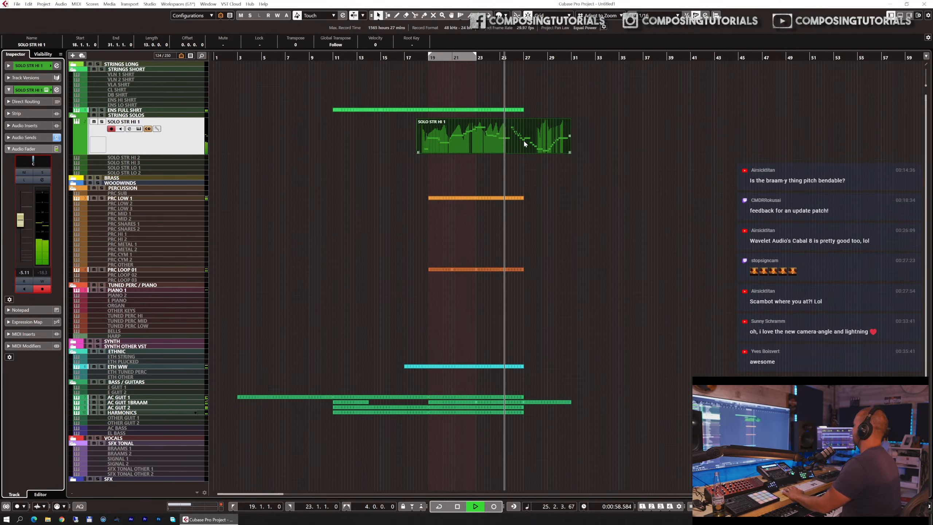
pyautogui.press('Delete')
pyautogui.press('space')
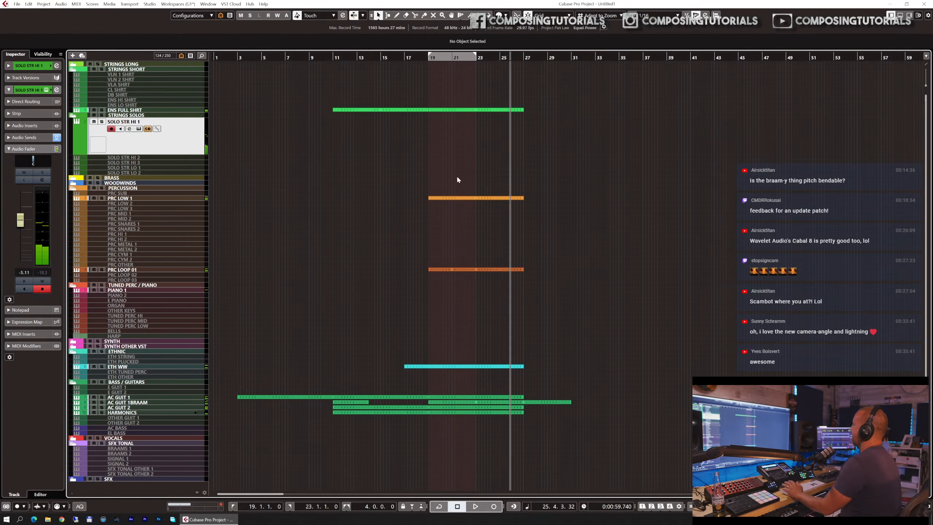
pyautogui.click(405, 57)
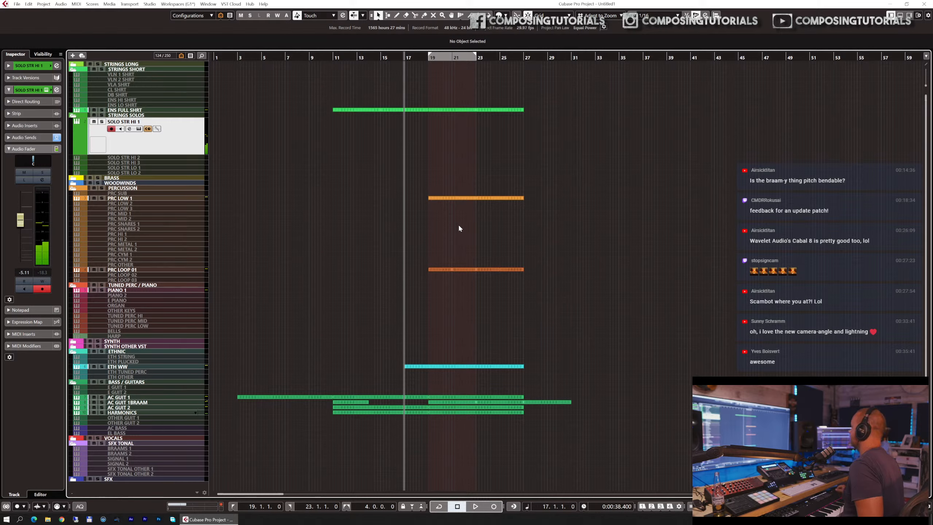
pyautogui.press('KP_Multiply')
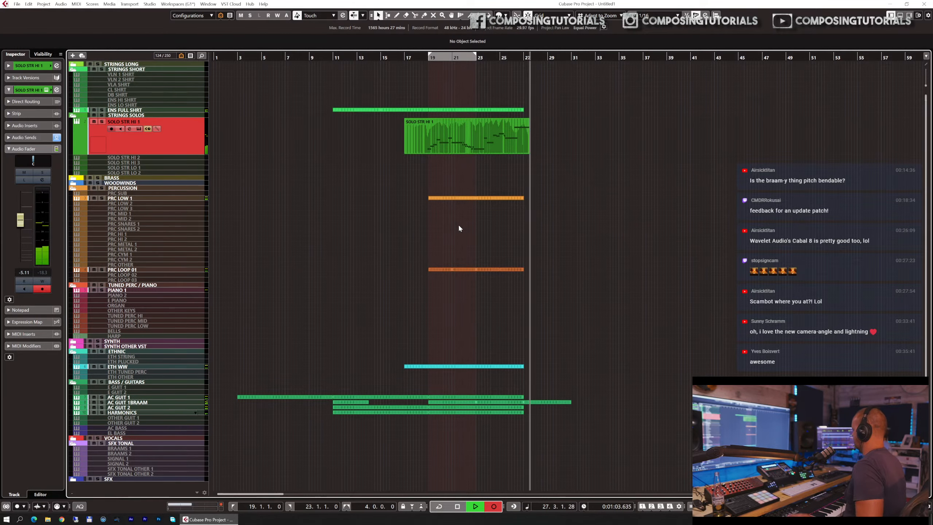
pyautogui.press('space')
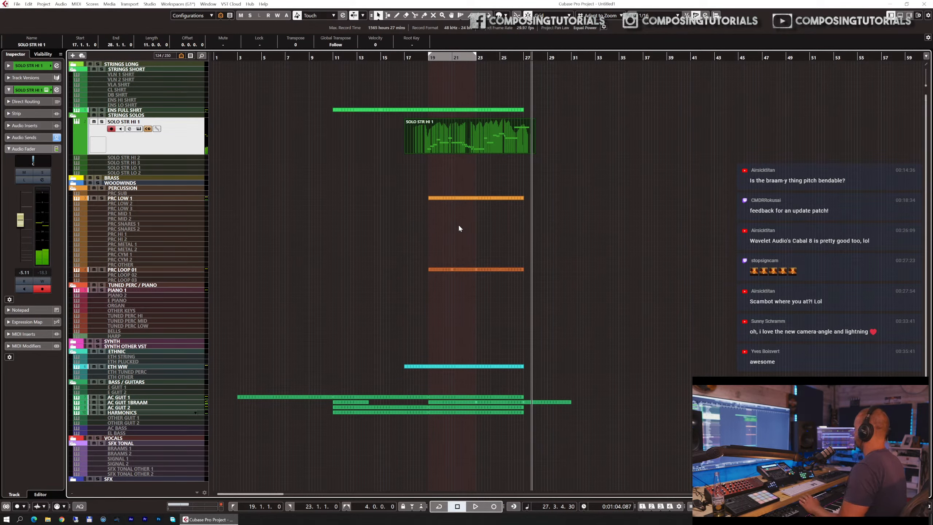
# - Show the velocity lane for the new SOLO STR HI 1 part and raise the last high note's velocity to 127
pyautogui.hotkey('ctrl', 'e')
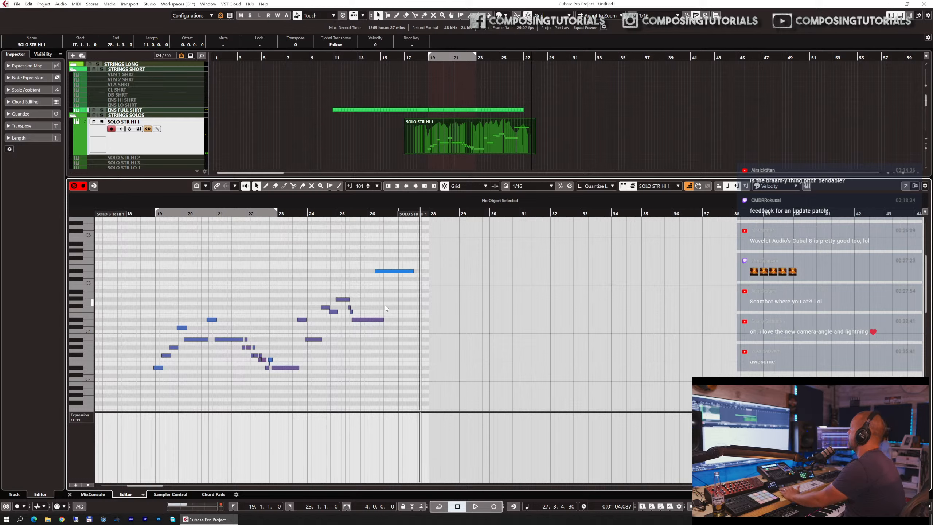
pyautogui.click(83, 420)
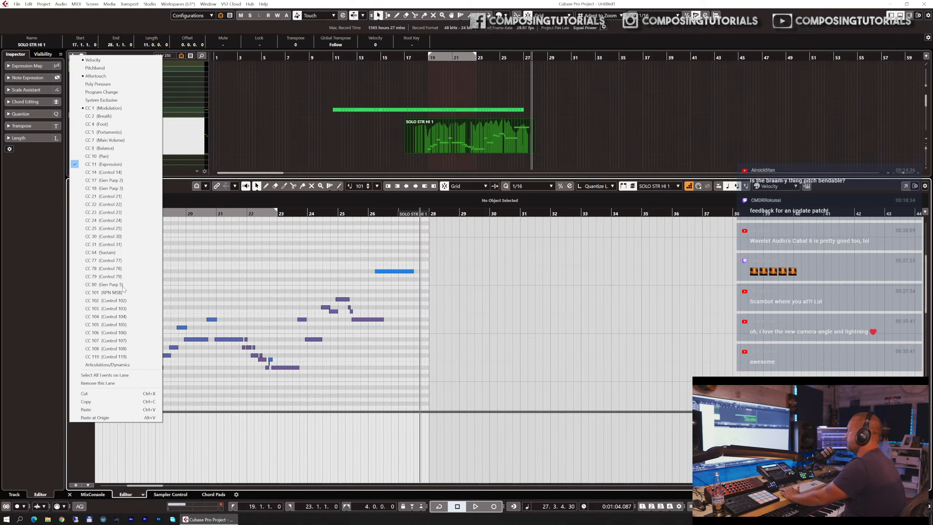
pyautogui.click(134, 62)
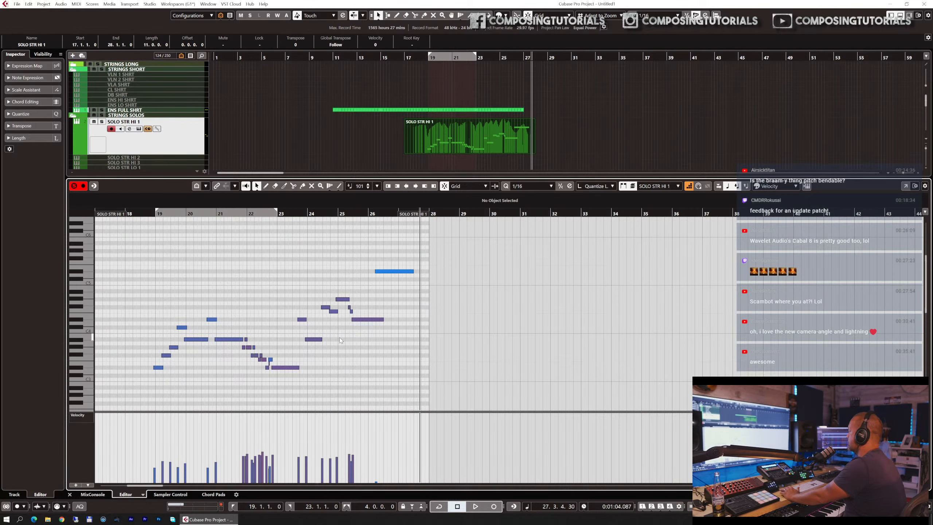
pyautogui.moveTo(391, 451); pyautogui.dragTo(367, 326)
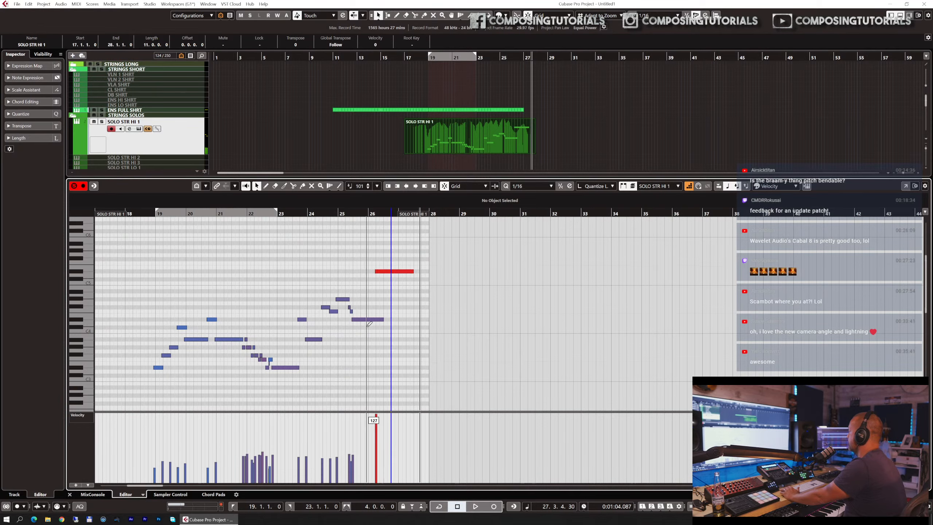
# - Play the violin line from bar 19, shorten the long note starting just before bar 21 to end at about 21.3.4, and replay it
pyautogui.click(140, 217)
pyautogui.press('space')
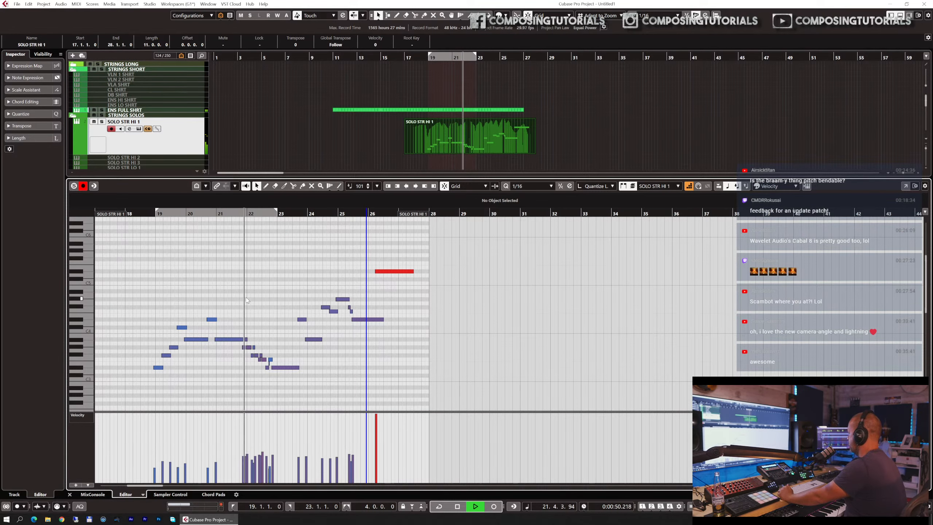
pyautogui.press('space')
pyautogui.scroll(5, 250, 310)
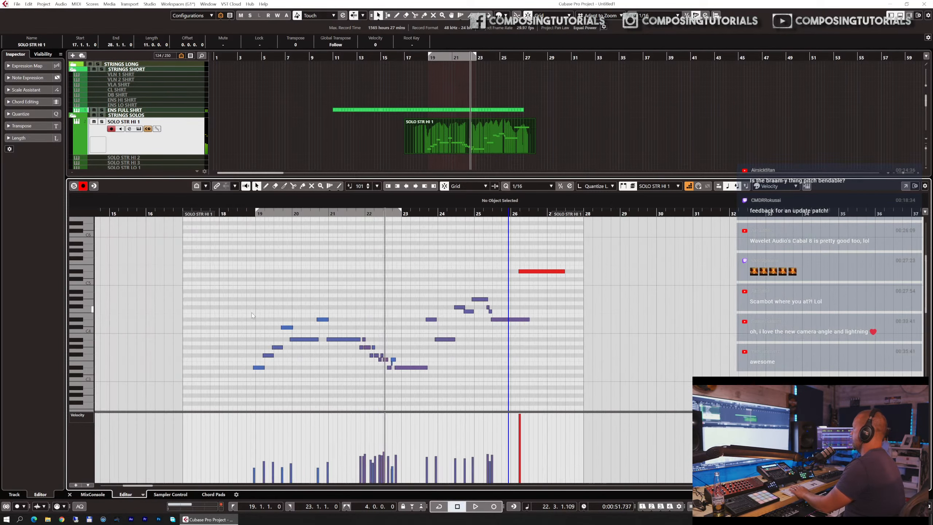
pyautogui.press('h')
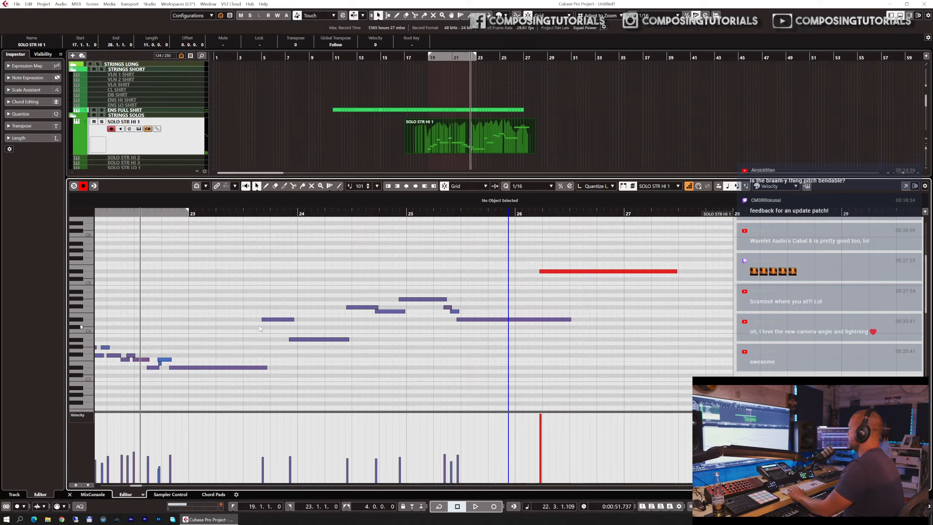
pyautogui.hscroll(6, 259, 326)
pyautogui.hscroll(-9, 260, 325)
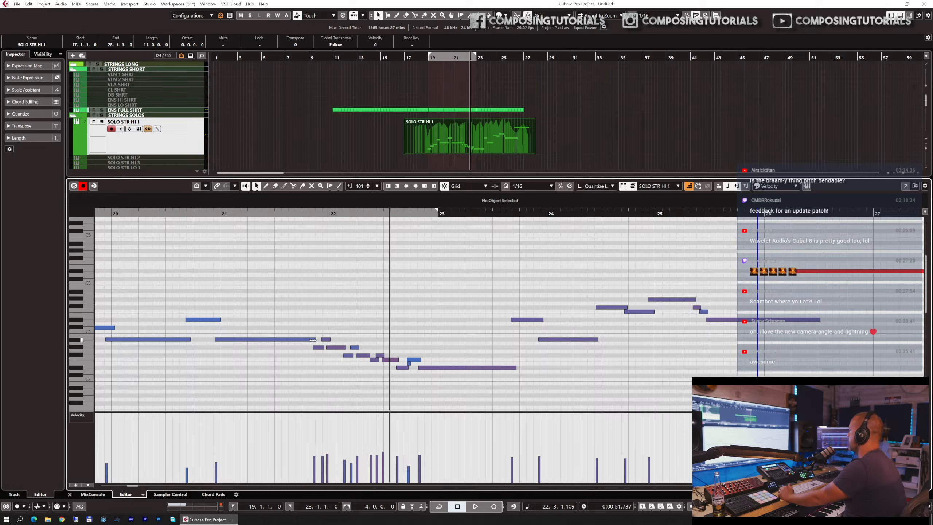
pyautogui.moveTo(312, 340); pyautogui.dragTo(296, 340)
pyautogui.click(213, 213)
pyautogui.press('space')
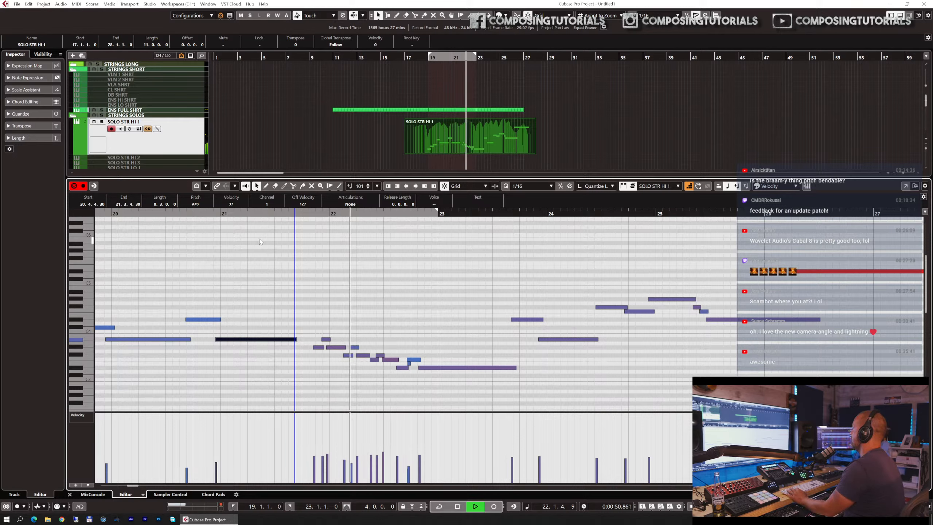
# - Shift the three notes around the start of bar 22 slightly earlier and play the phrase from just before bar 21
pyautogui.press('space')
pyautogui.moveTo(316, 328); pyautogui.dragTo(333, 356)
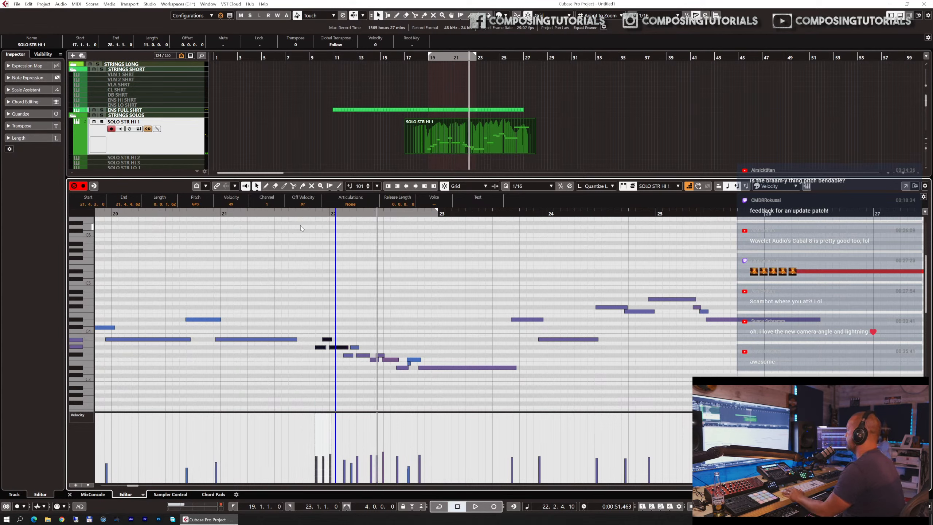
pyautogui.click(301, 213)
pyautogui.press('space')
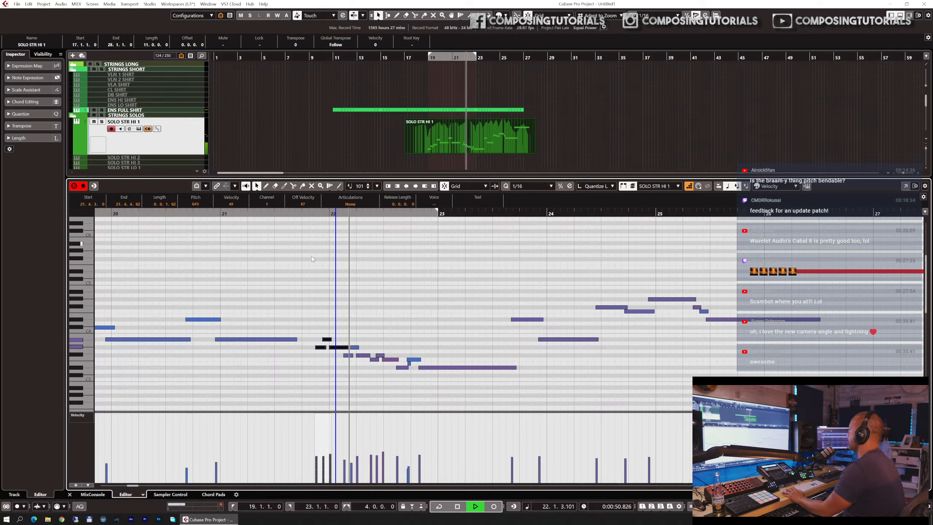
pyautogui.press('Left')
pyautogui.press('Left')
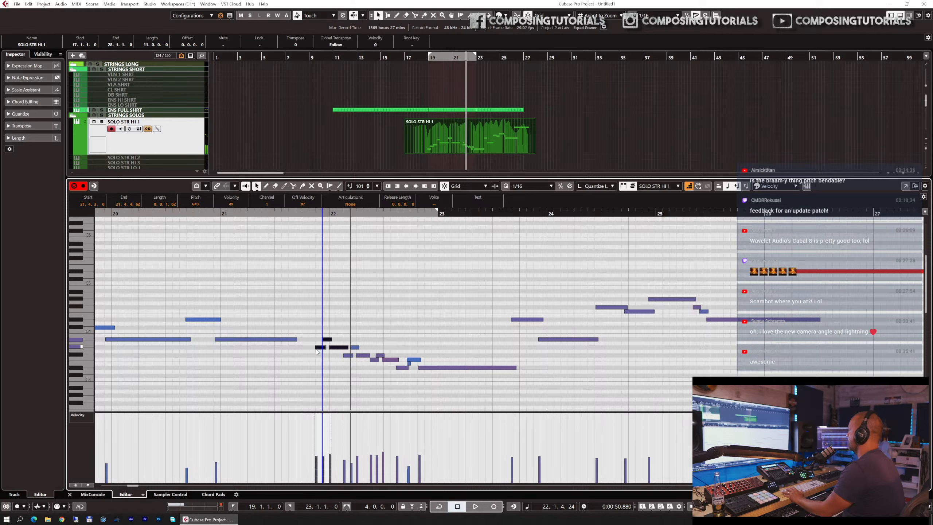
pyautogui.moveTo(315, 351); pyautogui.dragTo(315, 352)
pyautogui.click(192, 220)
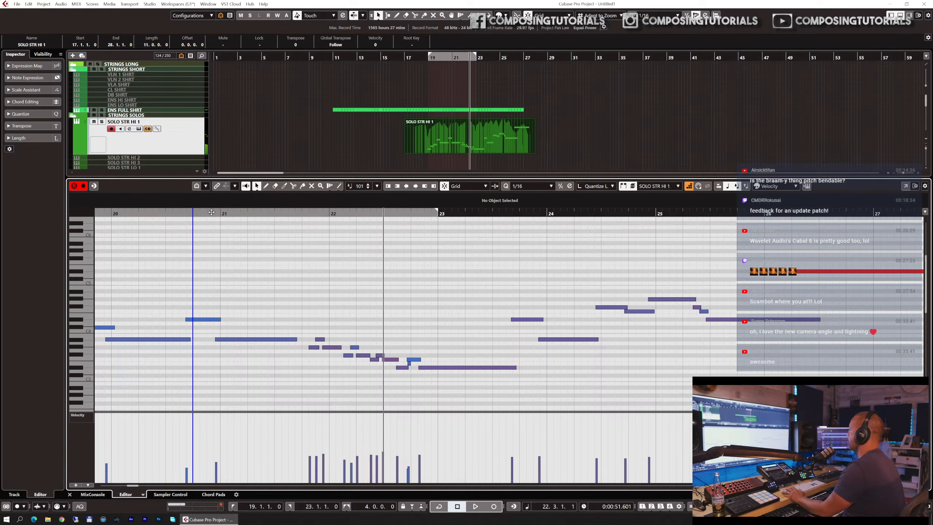
pyautogui.moveTo(213, 213); pyautogui.dragTo(213, 227)
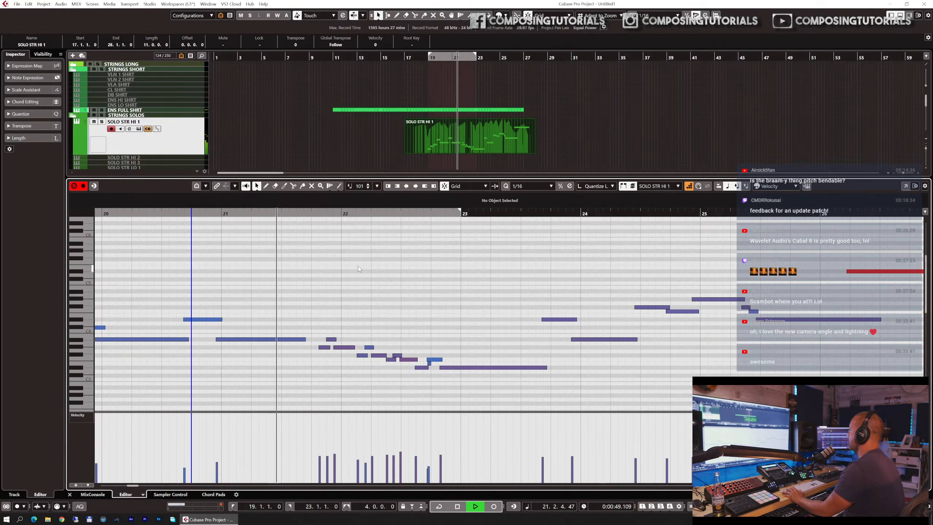
pyautogui.press('space')
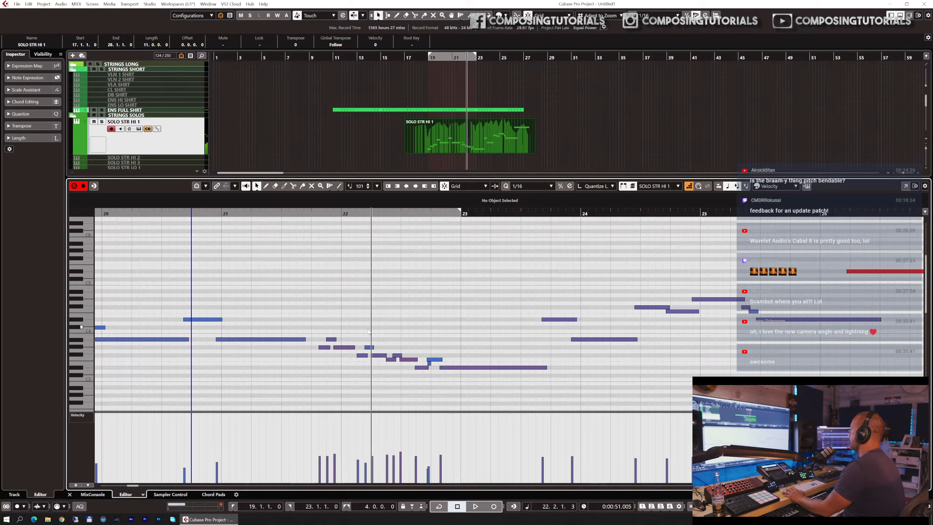
# - Shift the next three notes in bar 22 earlier so the group starts at about 22.1.2, and audition the phrase
pyautogui.moveTo(384, 361); pyautogui.dragTo(359, 360)
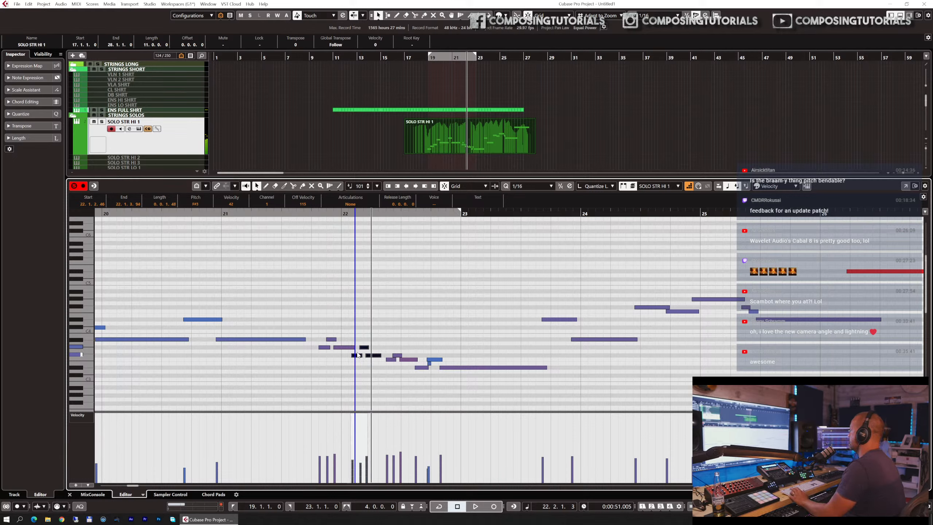
pyautogui.click(311, 214)
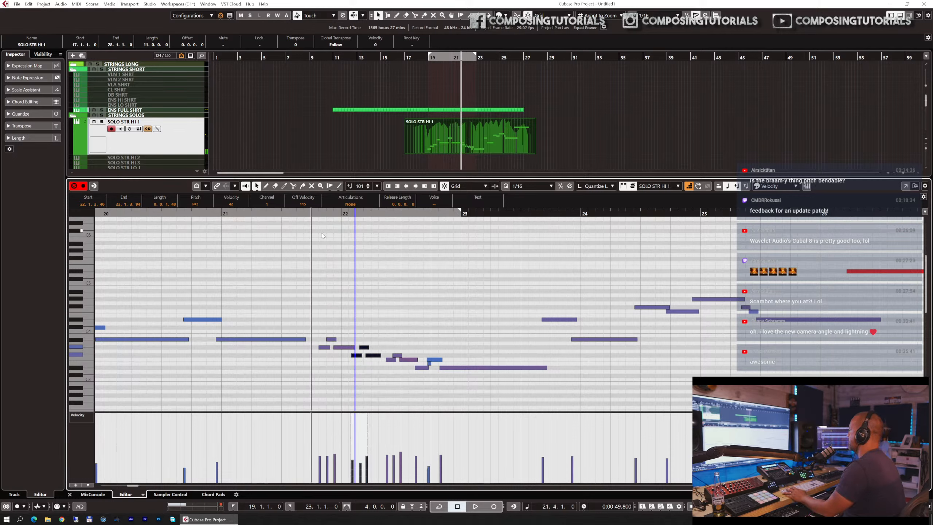
pyautogui.press('space')
pyautogui.press('space')
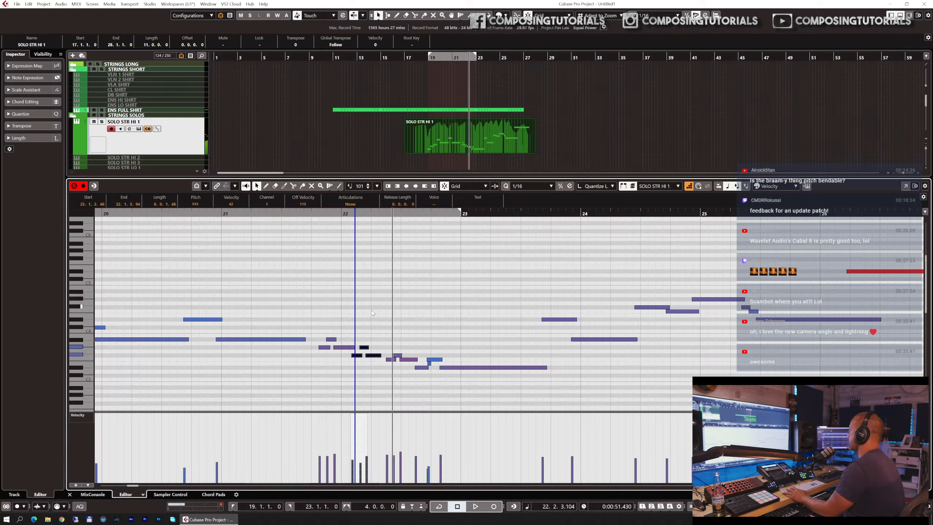
# - Shift the following three short notes in the middle of bar 22 slightly earlier and play the line from about bar 21
pyautogui.click(386, 352)
pyautogui.moveTo(381, 355)
pyautogui.mouseDown()
pyautogui.moveTo(399, 352)
pyautogui.moveTo(398, 364)
pyautogui.moveTo(389, 361)
pyautogui.mouseUp()
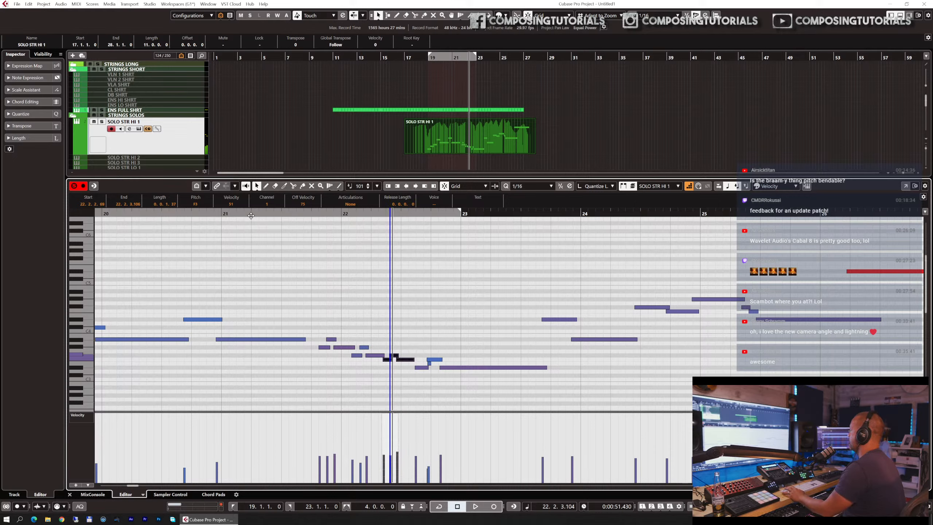
pyautogui.click(215, 227)
pyautogui.press('space')
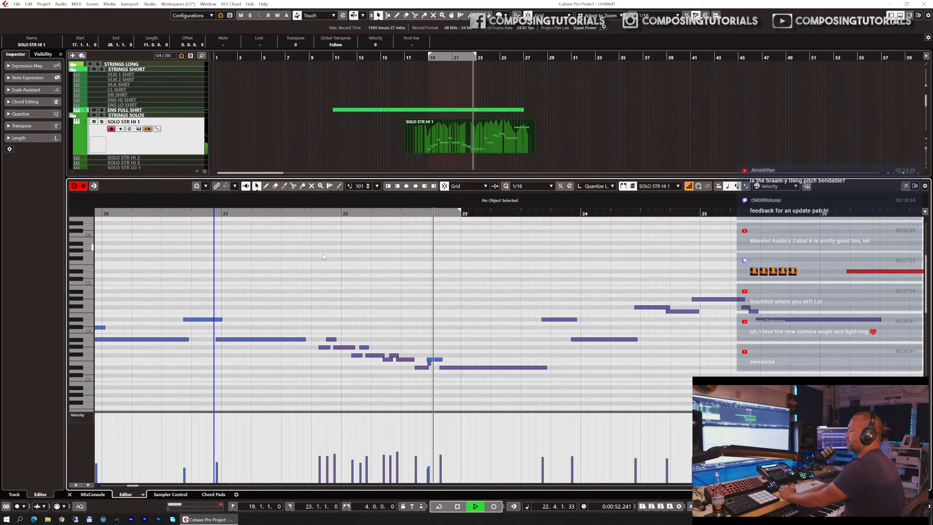
pyautogui.press('space')
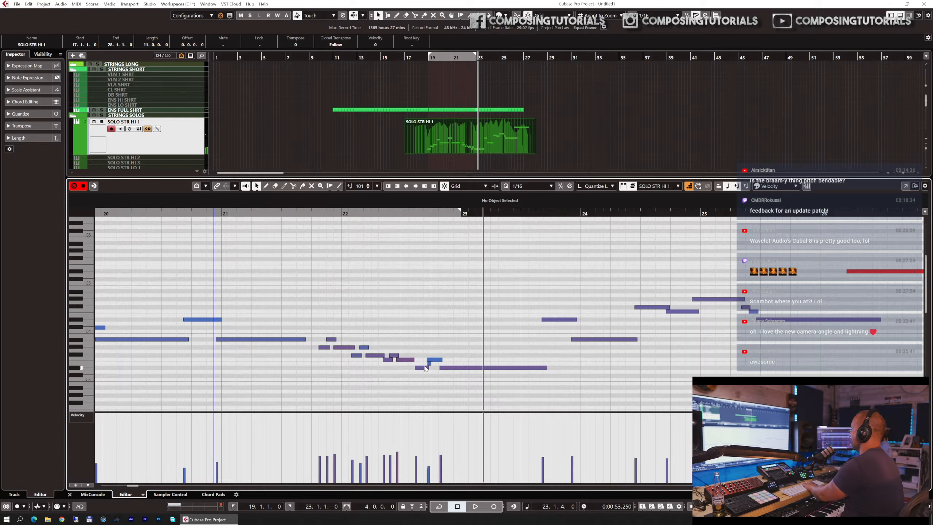
# - Delete the tiny stray note just before the long D#3 note near the end of bar 22 and replay the run
pyautogui.click(428, 365)
pyautogui.click(427, 367)
pyautogui.click(429, 363)
pyautogui.press('Delete')
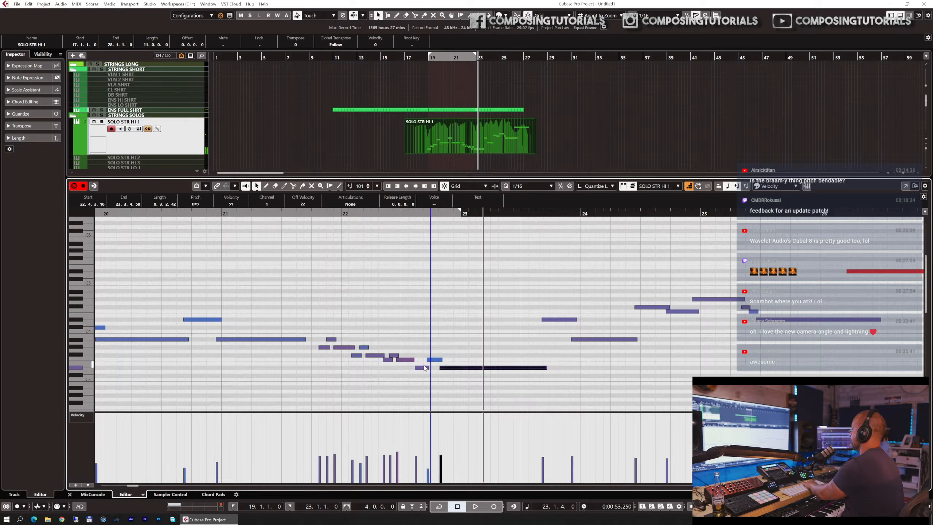
pyautogui.click(290, 208)
pyautogui.press('space')
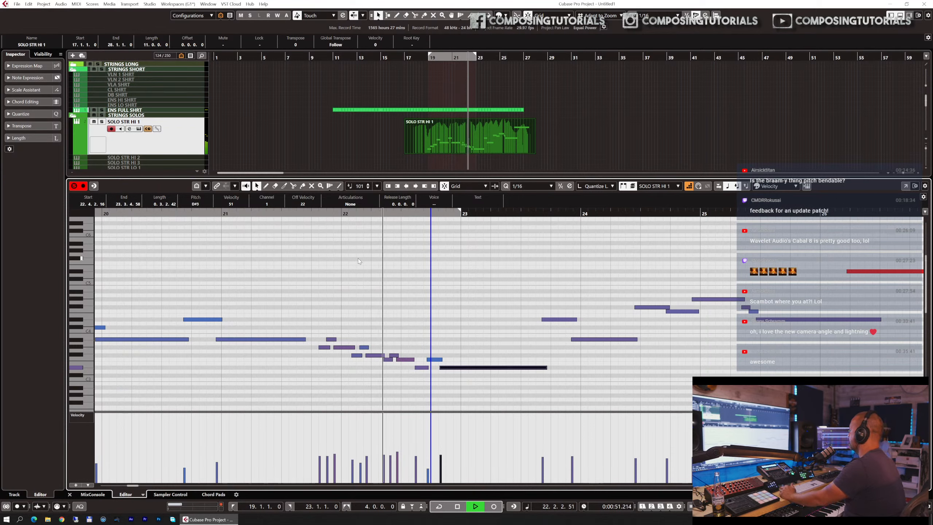
# - Adjust the starts and ends of the short F#3 and F3 notes in the bar 22 run, auditioning the phrase between edits
pyautogui.click(366, 355)
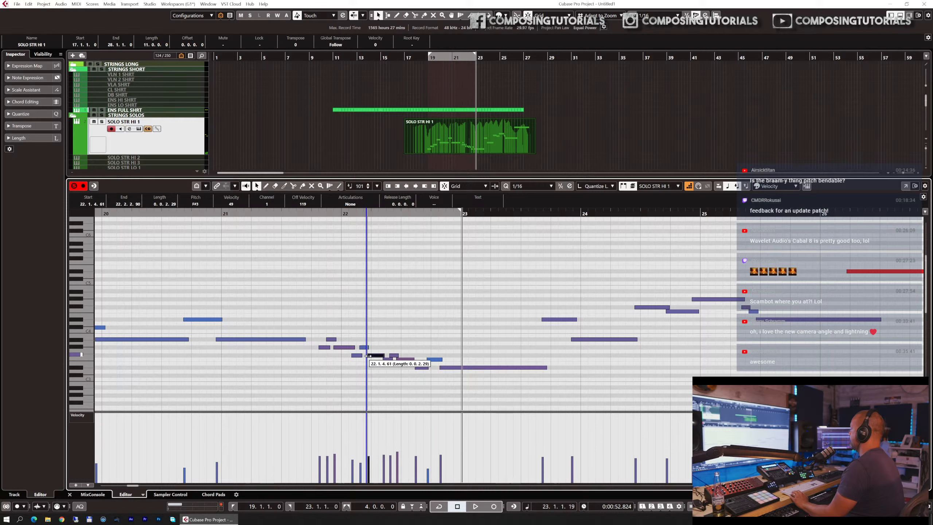
pyautogui.moveTo(368, 346); pyautogui.dragTo(400, 359)
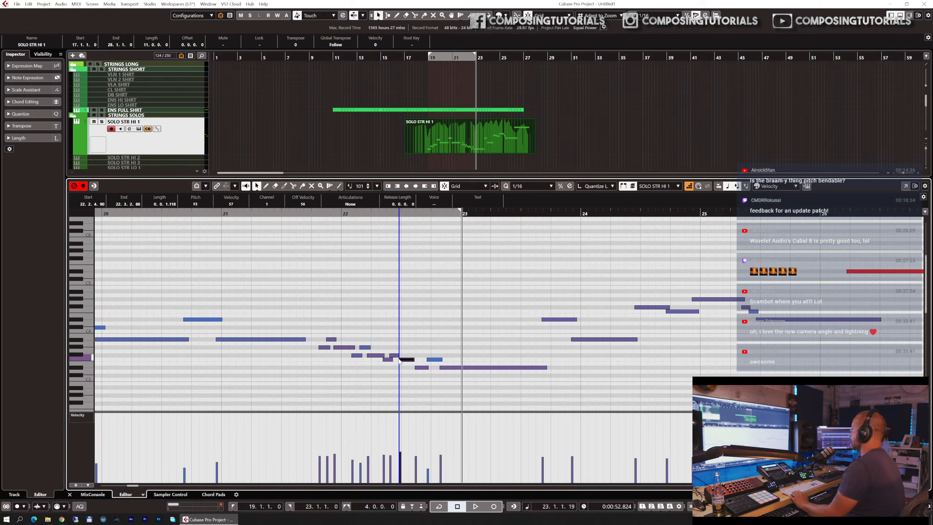
pyautogui.click(397, 356)
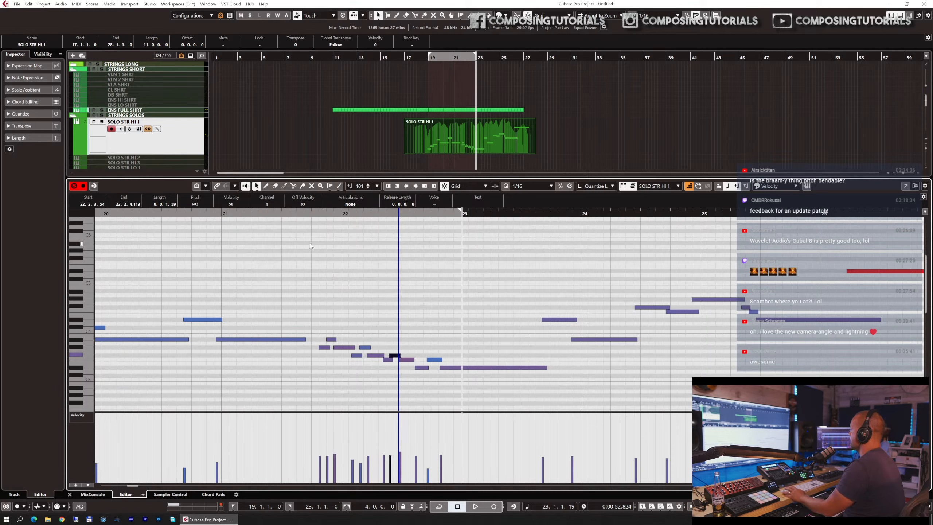
pyautogui.press('space')
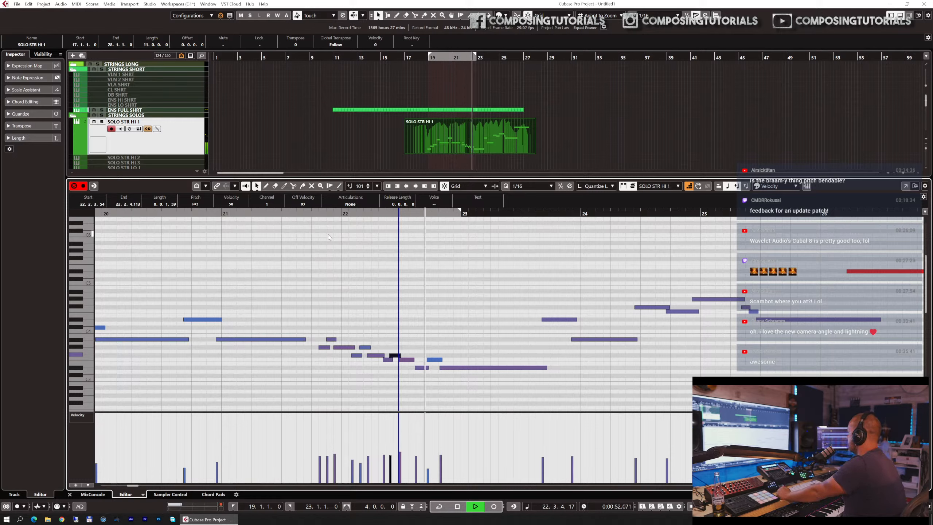
pyautogui.press('space')
pyautogui.moveTo(411, 360); pyautogui.dragTo(417, 360)
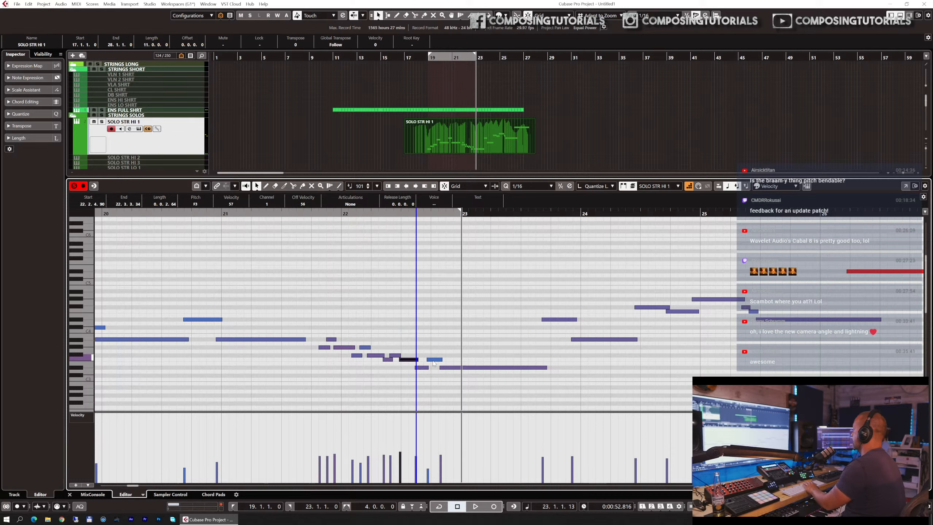
# - Try deleting the quiet F3 note near the end of bar 22 and extending the long D#3 note's start back to 22.3.3
pyautogui.click(433, 362)
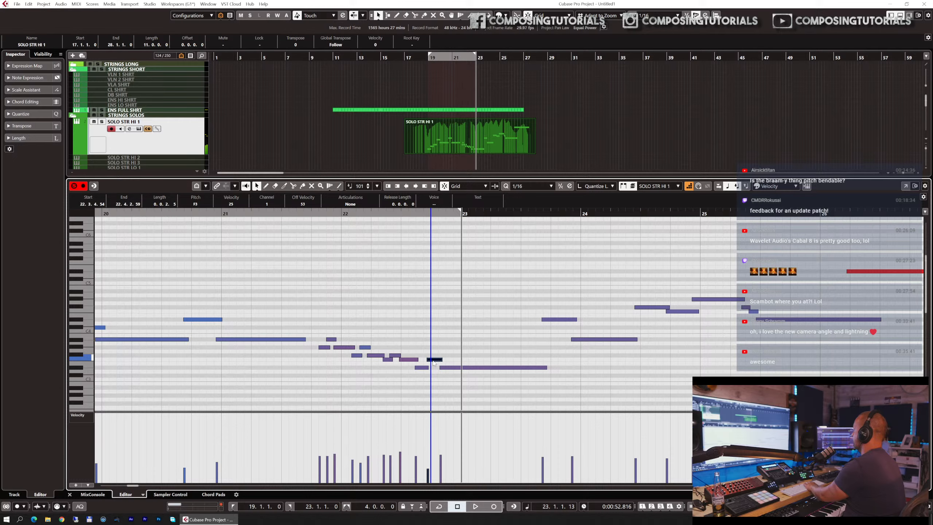
pyautogui.press('Delete')
pyautogui.moveTo(440, 368); pyautogui.dragTo(417, 371)
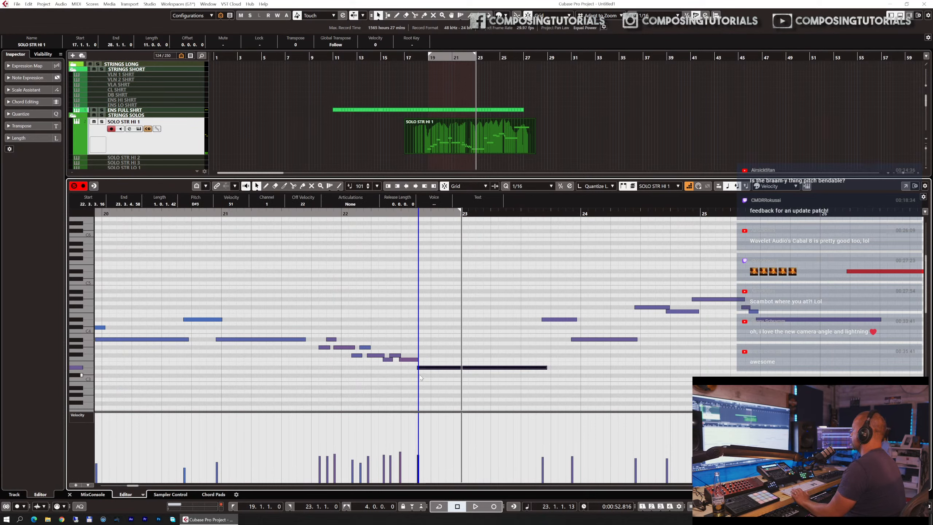
# - Try velocity 127 and about 75 on the long D#3 note, playing the phrase after each change
pyautogui.click(302, 215)
pyautogui.moveTo(445, 424); pyautogui.dragTo(416, 413)
pyautogui.press('space')
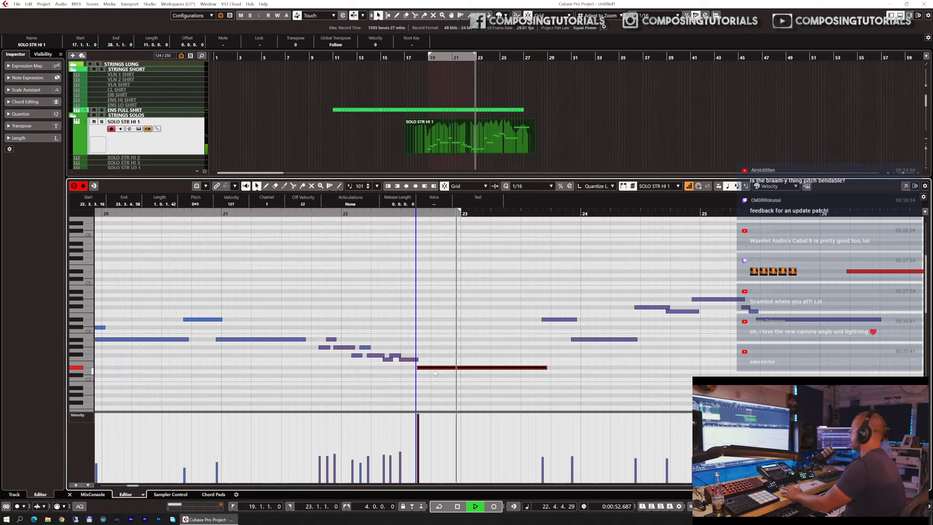
pyautogui.press('space')
pyautogui.moveTo(429, 412); pyautogui.dragTo(425, 439)
pyautogui.click(308, 217)
pyautogui.press('space')
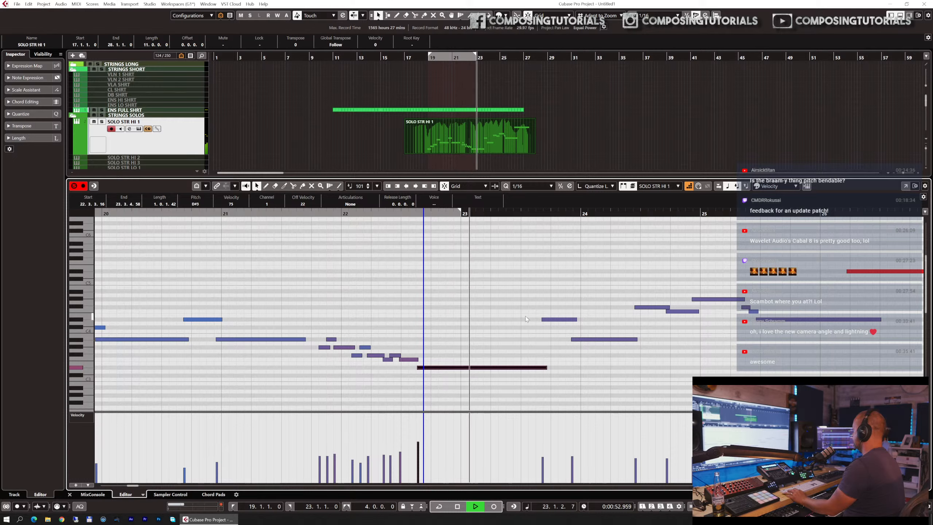
pyautogui.press('space')
# - Undo the D#3 velocity changes, its extension and the deletion of the quiet F3 note
pyautogui.hotkey('ctrl', 'z')
pyautogui.hotkey('ctrl', 'z')
pyautogui.hotkey('ctrl', 'z')
pyautogui.hotkey('ctrl', 'z')
pyautogui.hotkey('ctrl', 'z')
# - Shorten the quiet F3 note late in bar 22, start the long D#3 note at about 22.4.1, and play the line through
pyautogui.press('space')
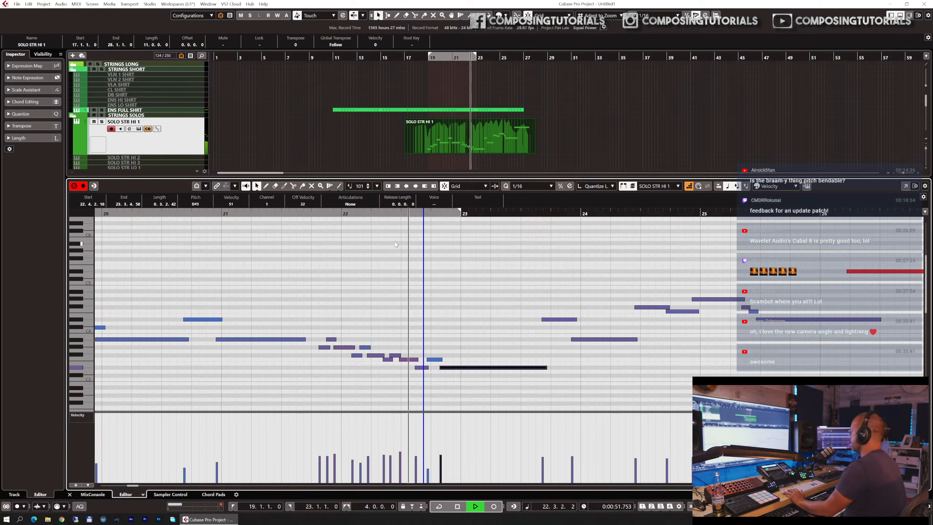
pyautogui.press('space')
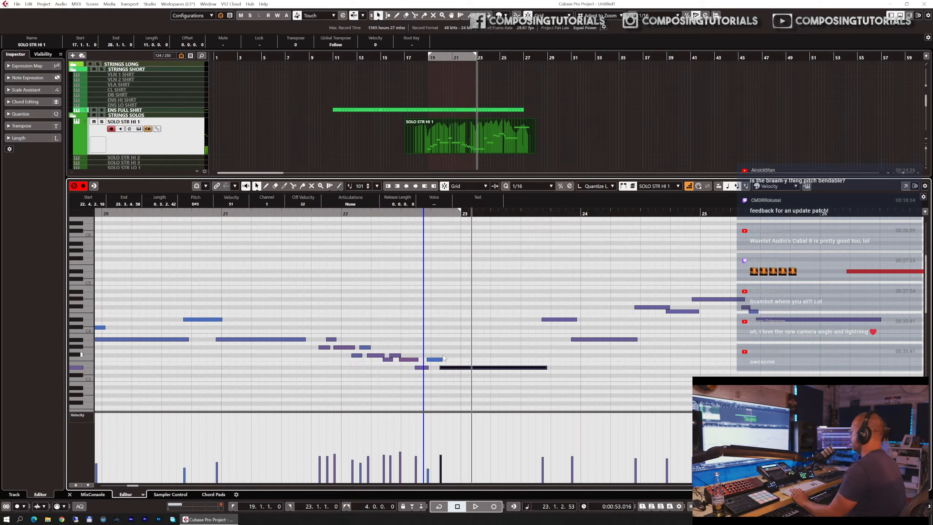
pyautogui.moveTo(441, 360); pyautogui.dragTo(437, 371)
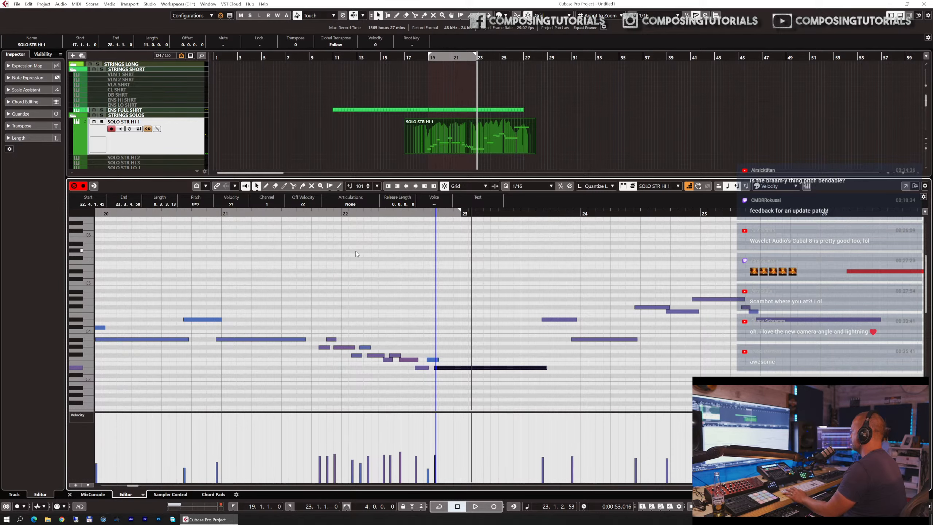
pyautogui.press('space')
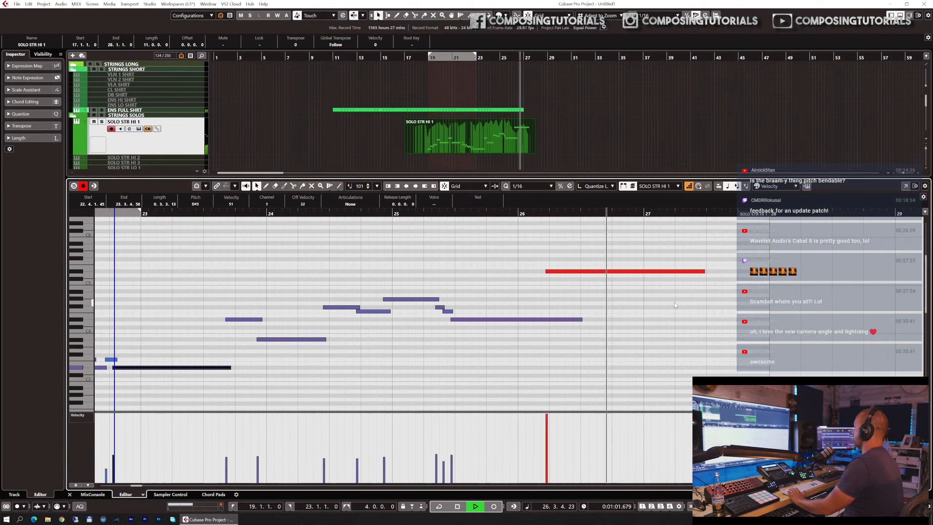
# - Close the key editor, stop playback and extend the second PRC LOW 1 part to end at bar 28
pyautogui.hotkey('ctrl', 'e')
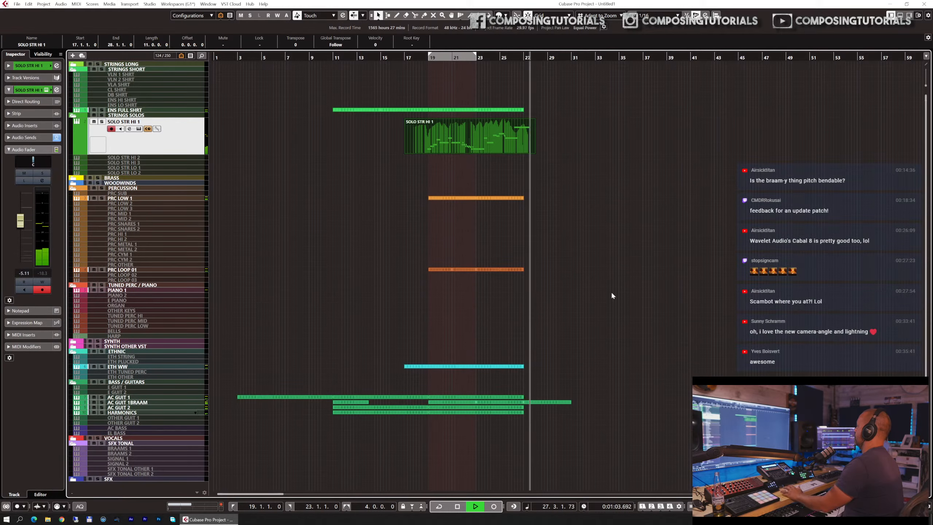
pyautogui.press('space')
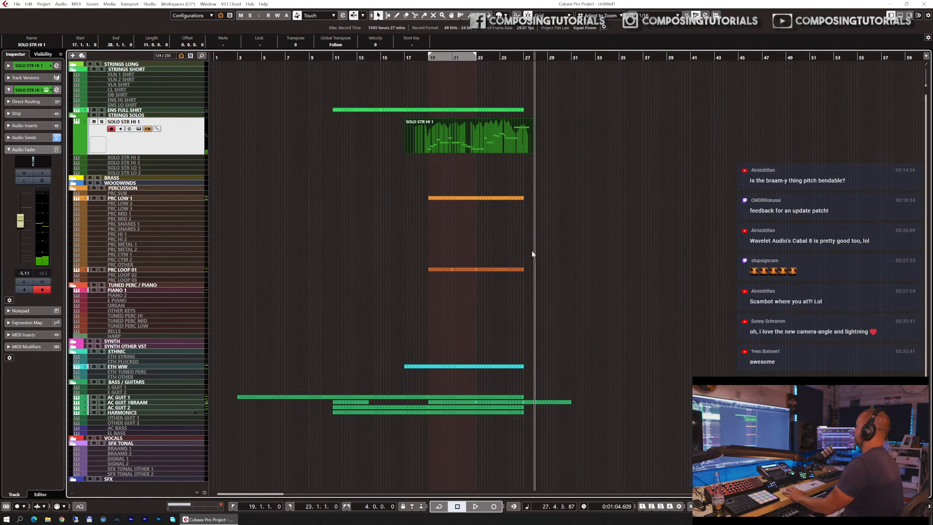
pyautogui.click(520, 200)
pyautogui.moveTo(521, 199); pyautogui.dragTo(539, 200)
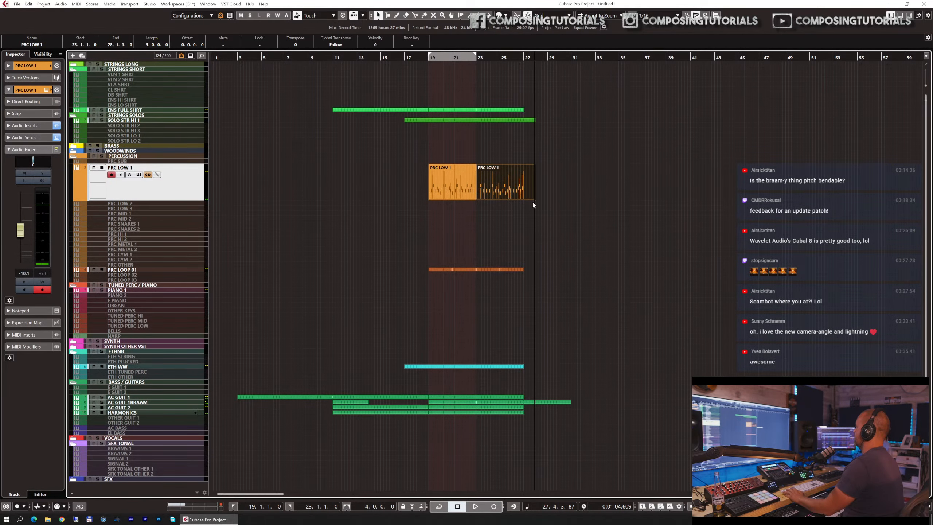
# - Add two short notes of different pitches at the start of bar 27 in the second PRC LOW 1 part and display the note velocities
pyautogui.hotkey('ctrl', 'e')
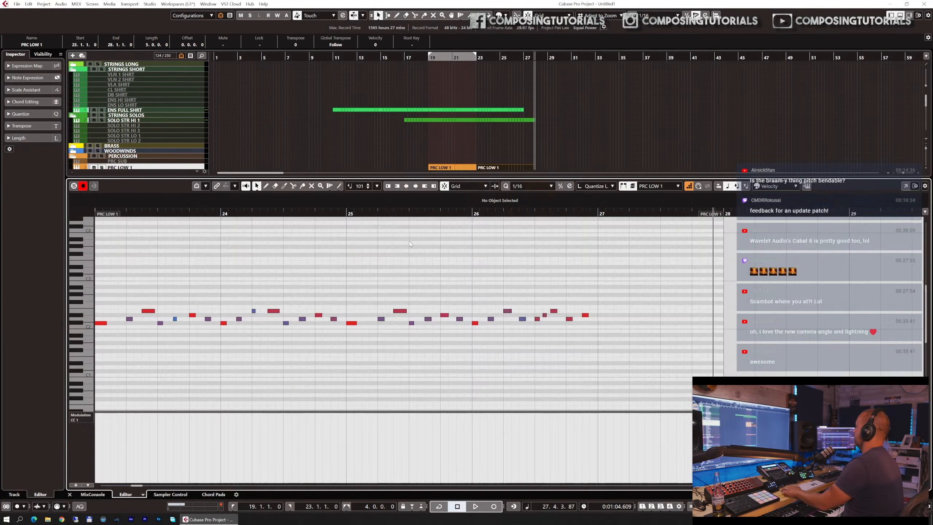
pyautogui.click(602, 318)
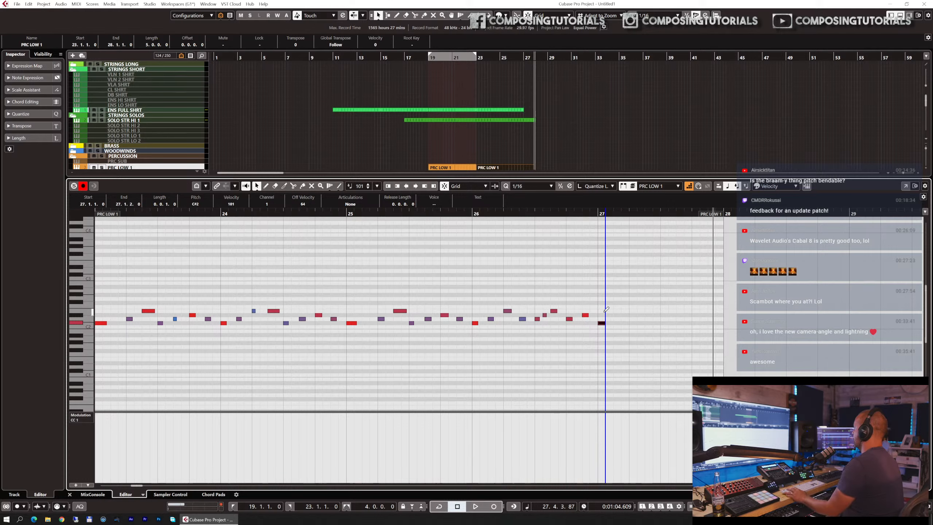
pyautogui.click(603, 311)
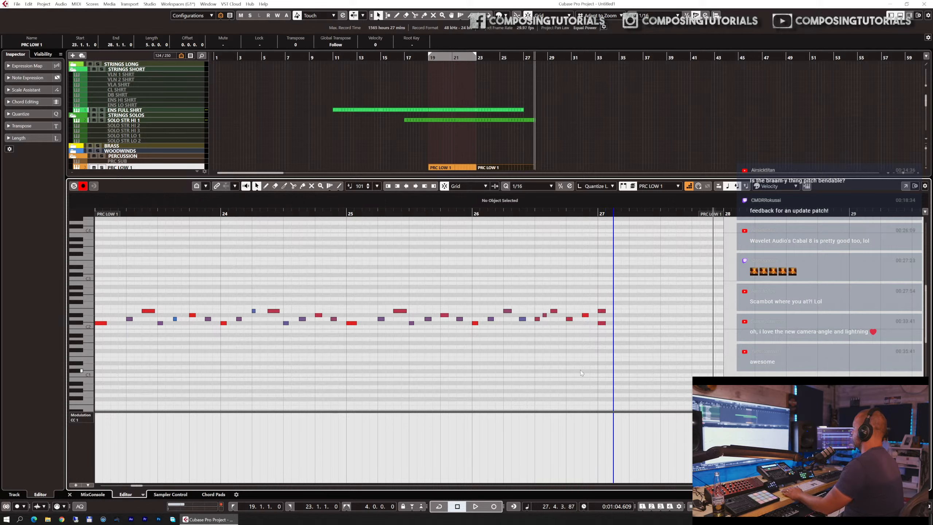
pyautogui.press('v')
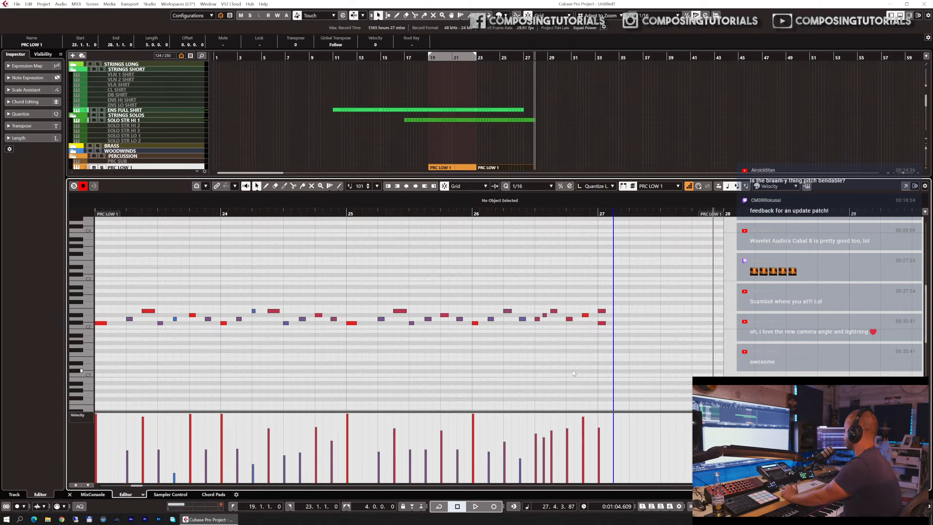
pyautogui.hotkey('ctrl', 'e')
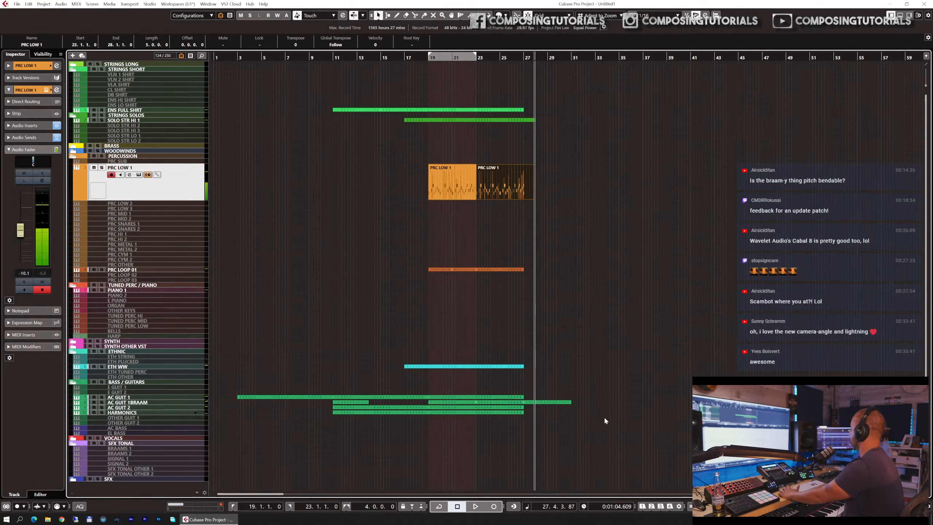
# - Play the arrangement from bar 17, stop, and set the right locator to bar 29
pyautogui.moveTo(405, 58); pyautogui.dragTo(402, 60)
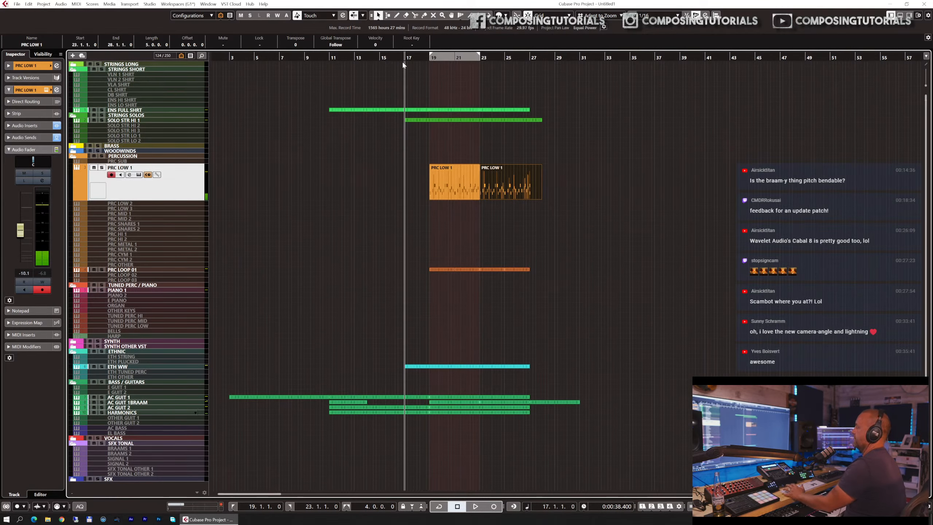
pyautogui.press('space')
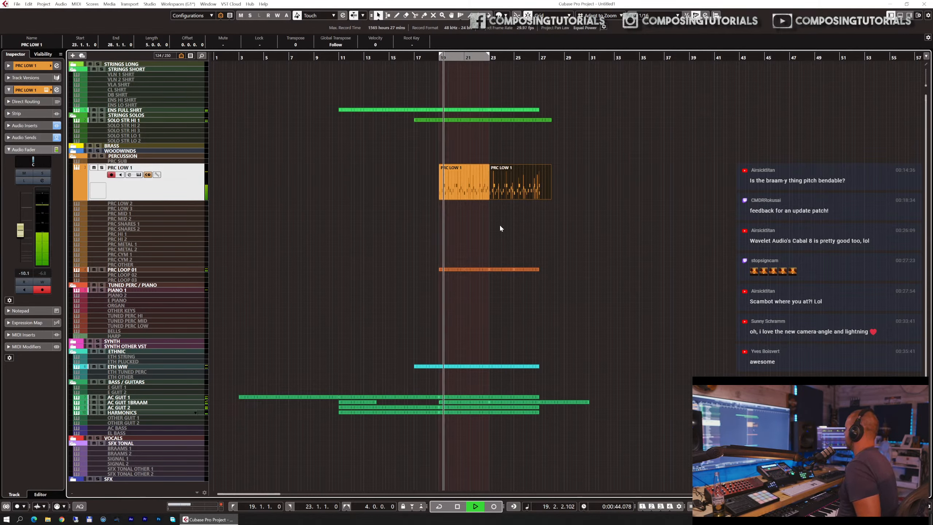
pyautogui.press('space')
pyautogui.click(565, 58)
pyautogui.press('ctrl+KP_2')
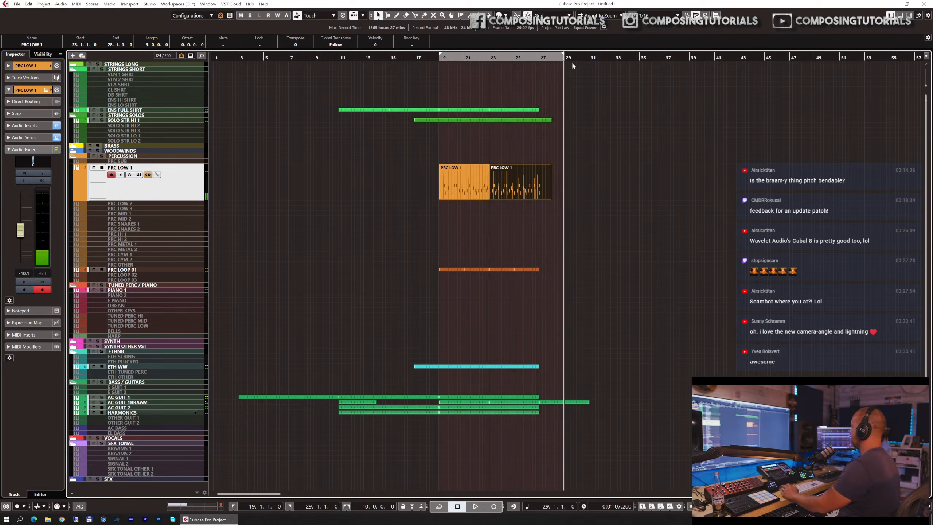
# - Open AC GUIT 1BRAAM's Kontakt instrument, solo the Harmonic and Trem patches in turn, and show the track's audio sends
pyautogui.click(141, 403)
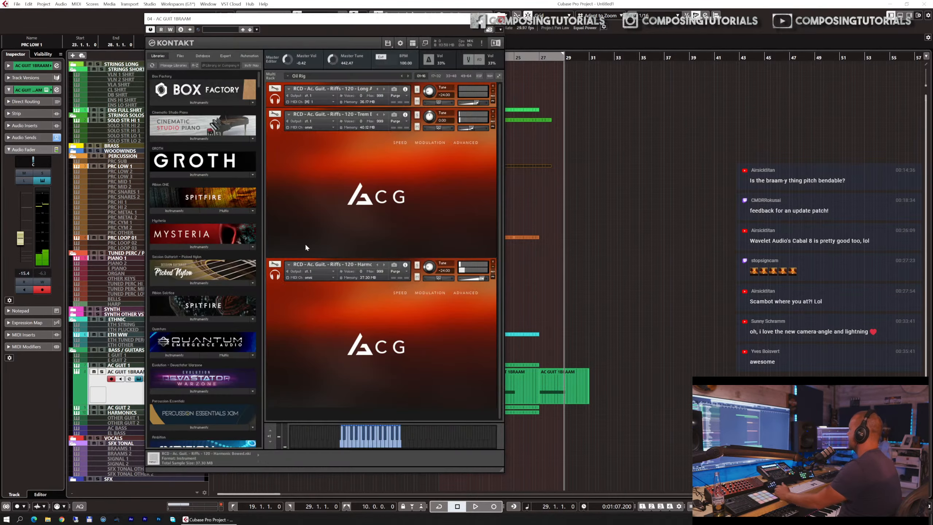
pyautogui.click(275, 126)
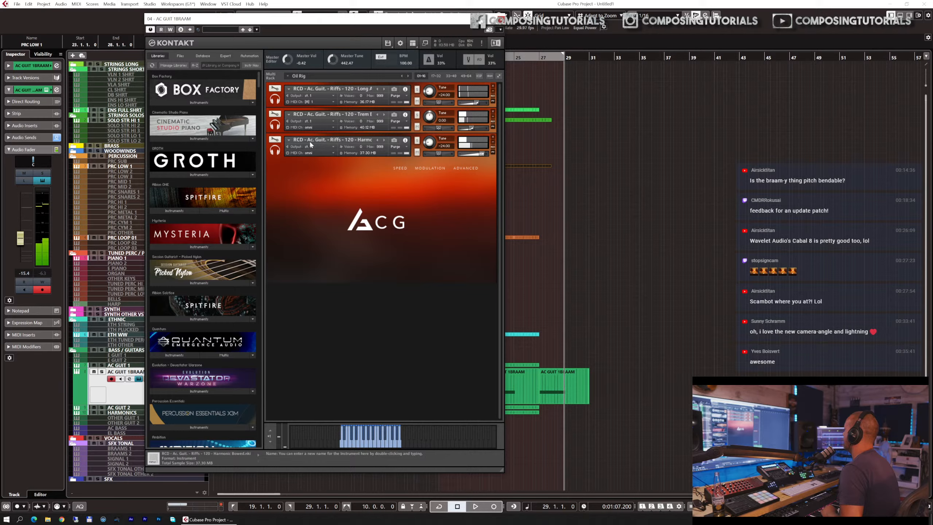
pyautogui.click(417, 141)
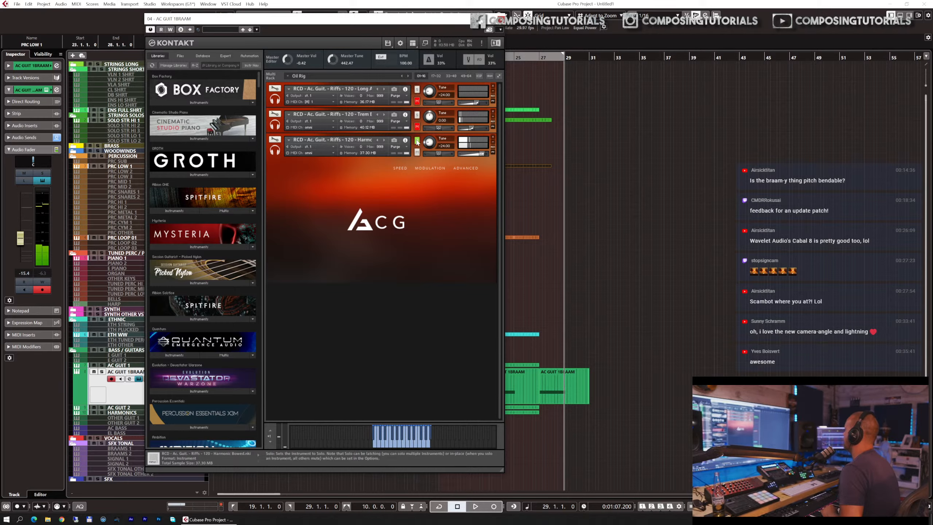
pyautogui.click(417, 141)
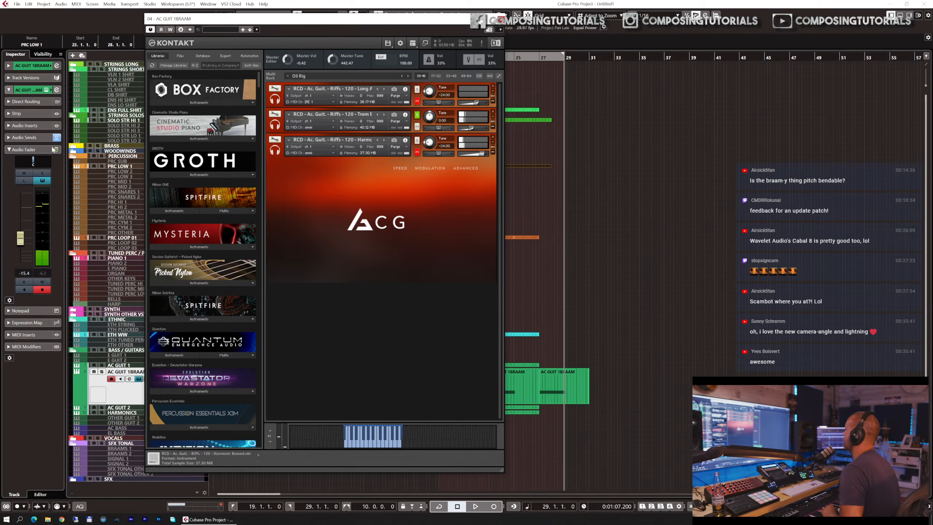
pyautogui.click(39, 139)
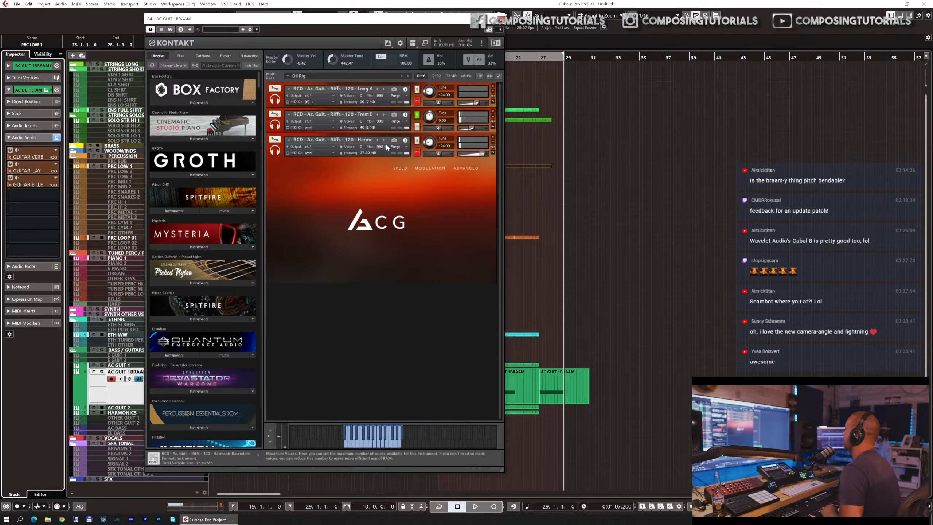
# - Open the Trem patch for editing and hide its group, mapping, wave and script editors
pyautogui.click(274, 114)
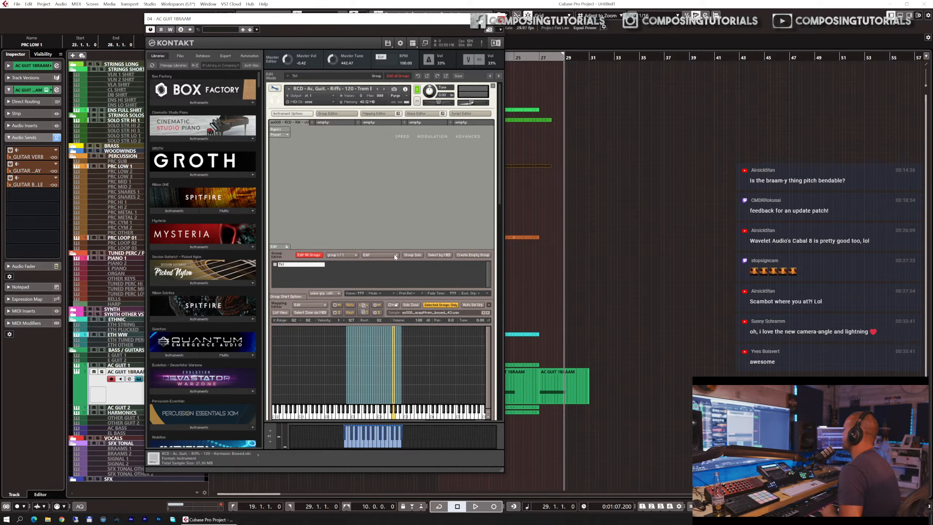
pyautogui.scroll(-1, 413, 246)
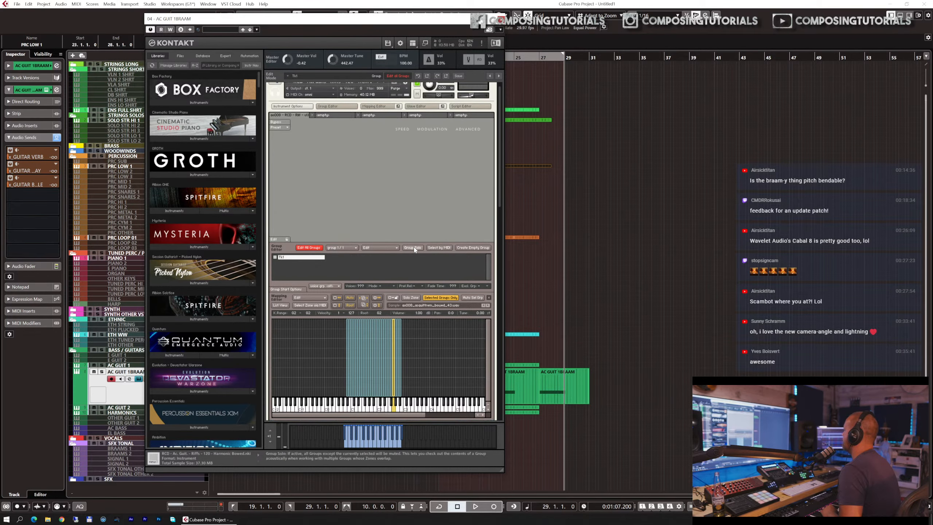
pyautogui.click(345, 106)
pyautogui.click(422, 106)
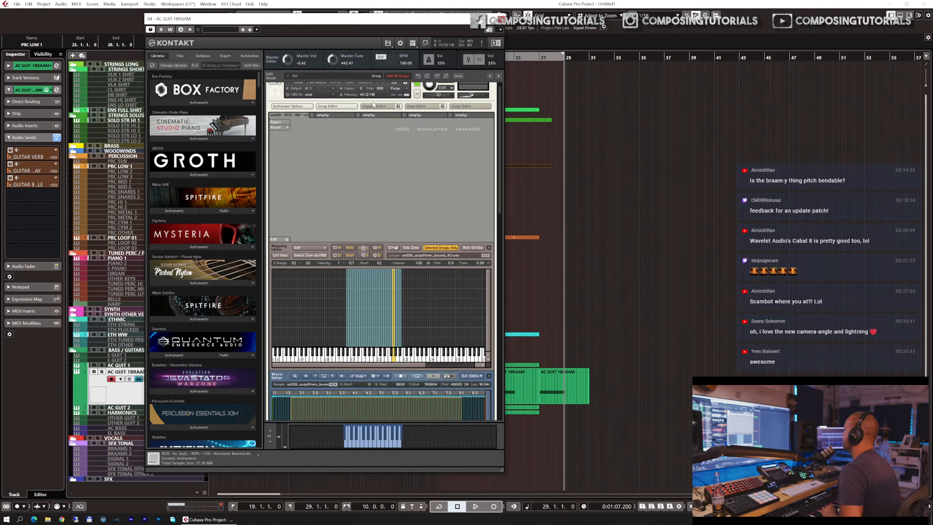
pyautogui.click(374, 105)
pyautogui.click(417, 107)
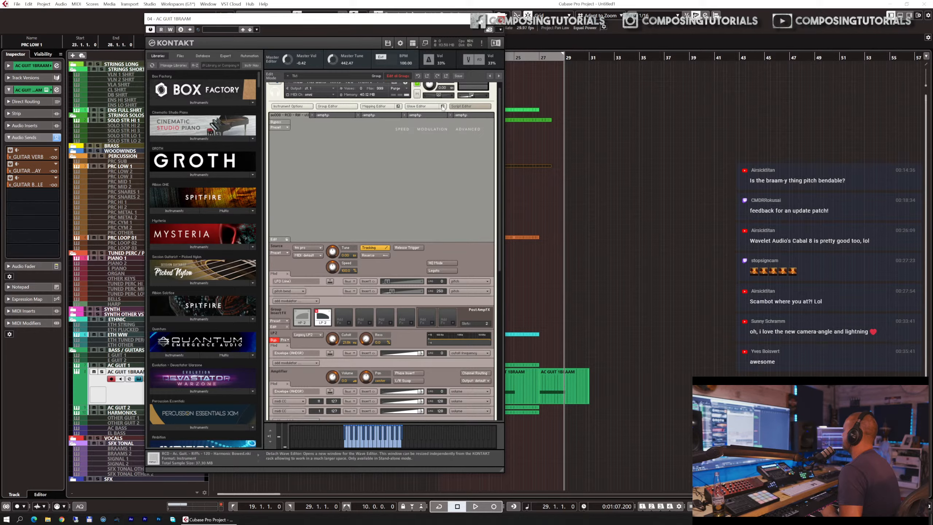
pyautogui.click(459, 106)
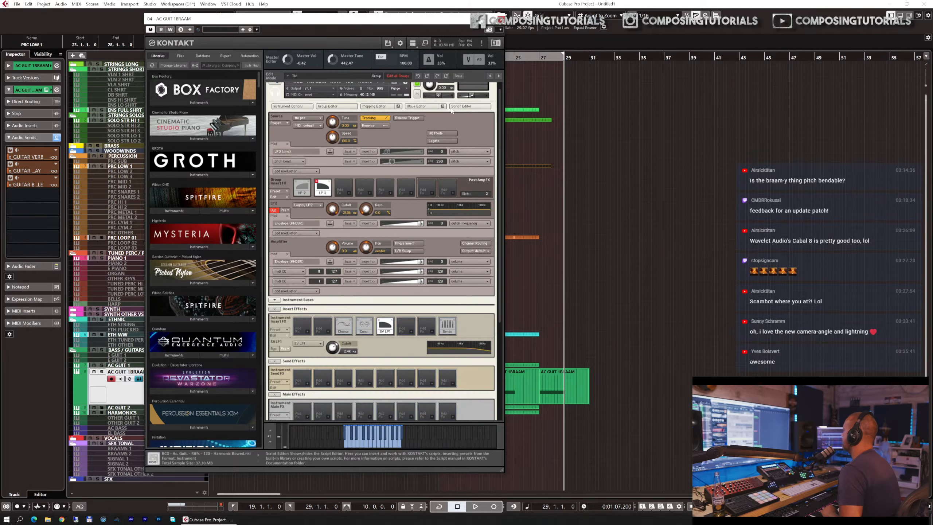
# - Inspect the Trem patch's convolution and sends insert effects, reduce the convolution's IR size, and return to the rack
pyautogui.scroll(-1, 402, 282)
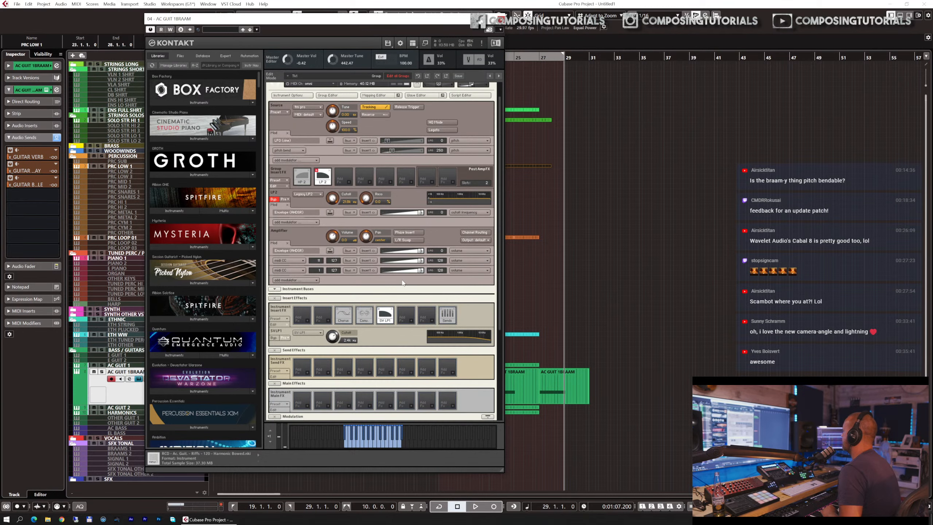
pyautogui.click(363, 319)
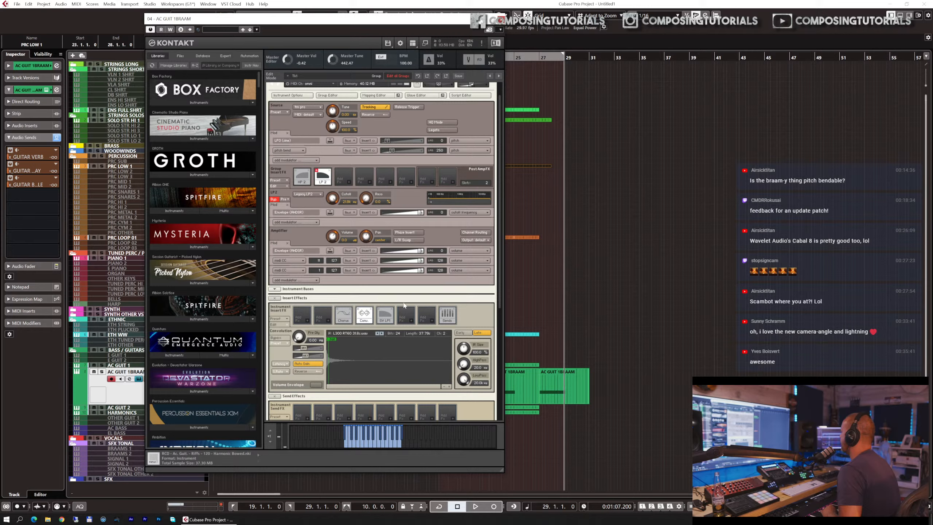
pyautogui.click(450, 319)
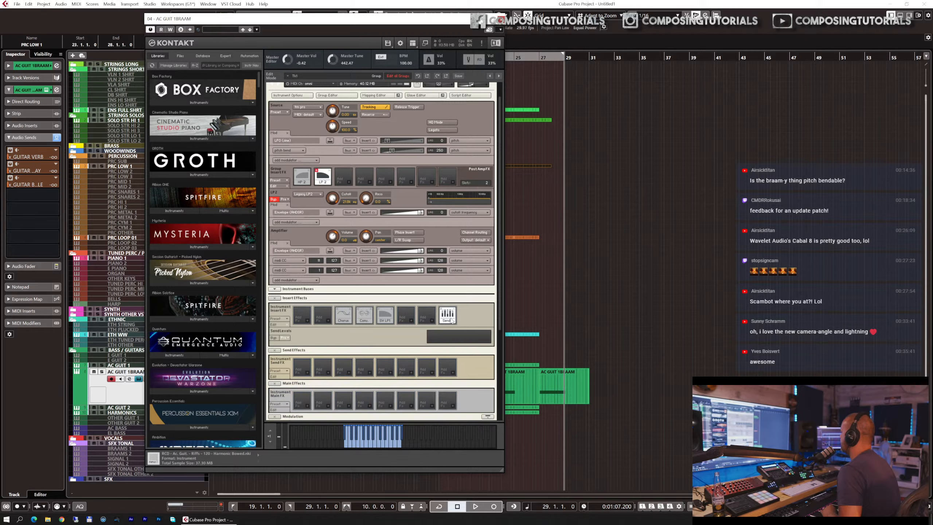
pyautogui.click(367, 315)
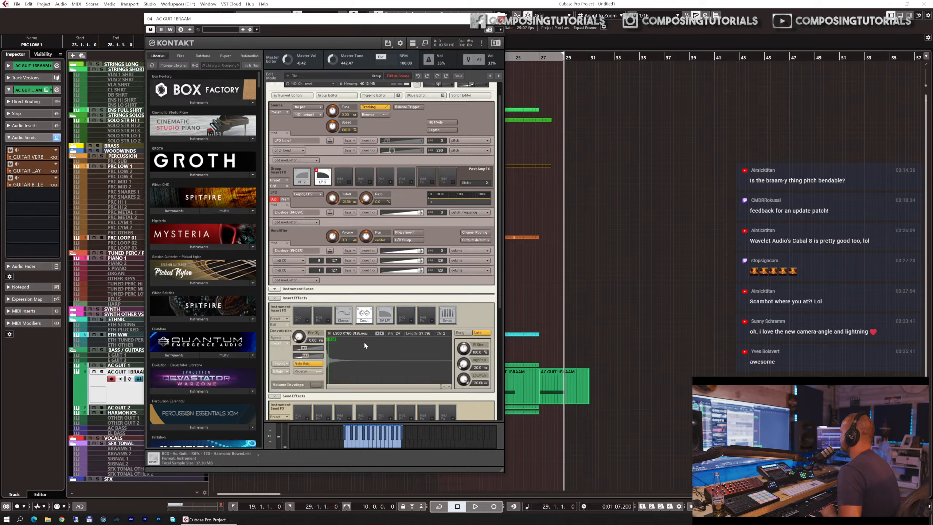
pyautogui.click(306, 355)
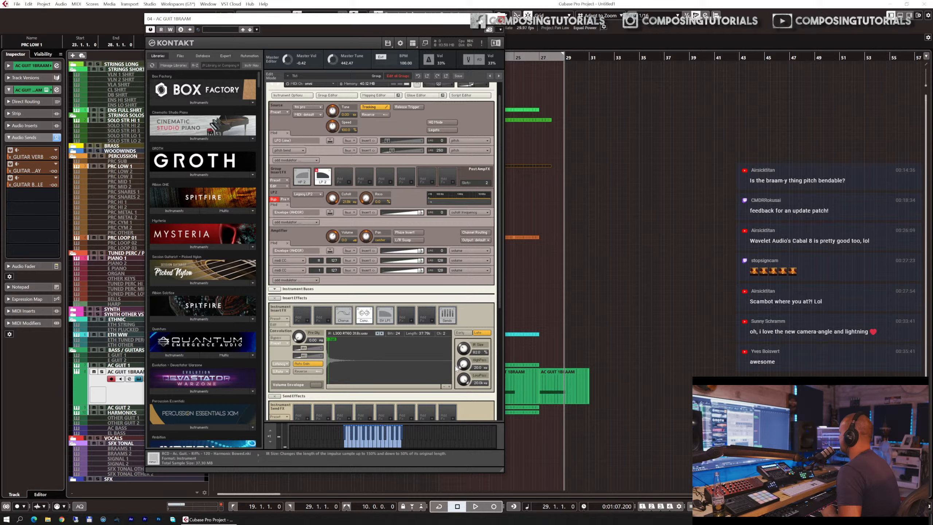
pyautogui.scroll(2, 327, 112)
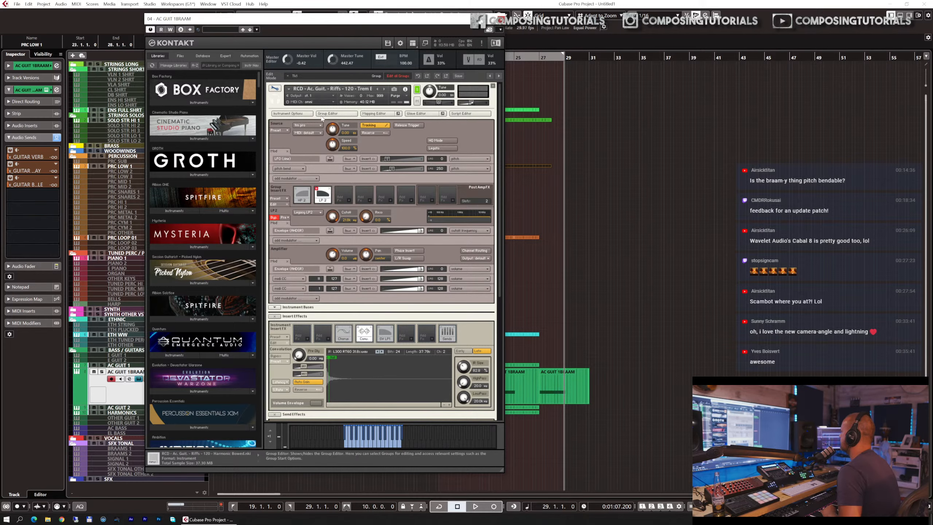
pyautogui.click(275, 92)
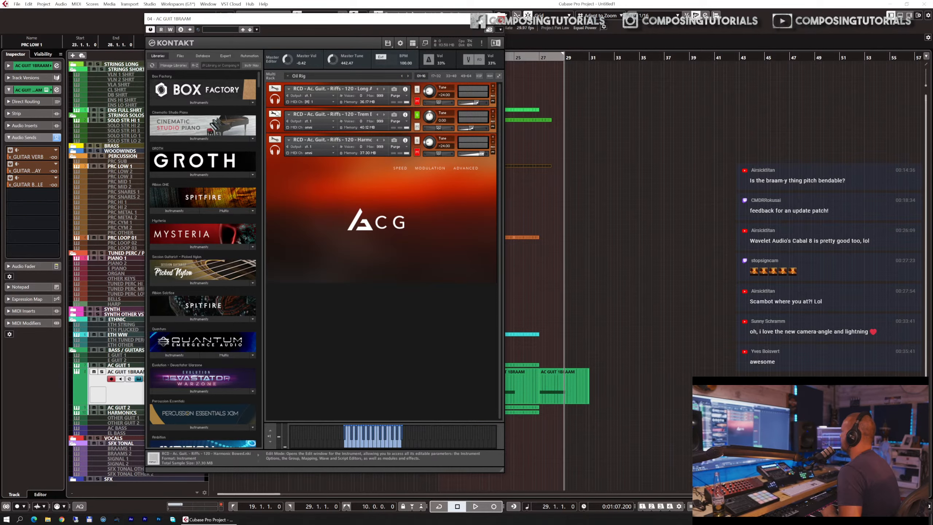
# - Expand the Trem patch in the rack and check its edit view again for the convolution settings
pyautogui.click(288, 127)
pyautogui.click(275, 114)
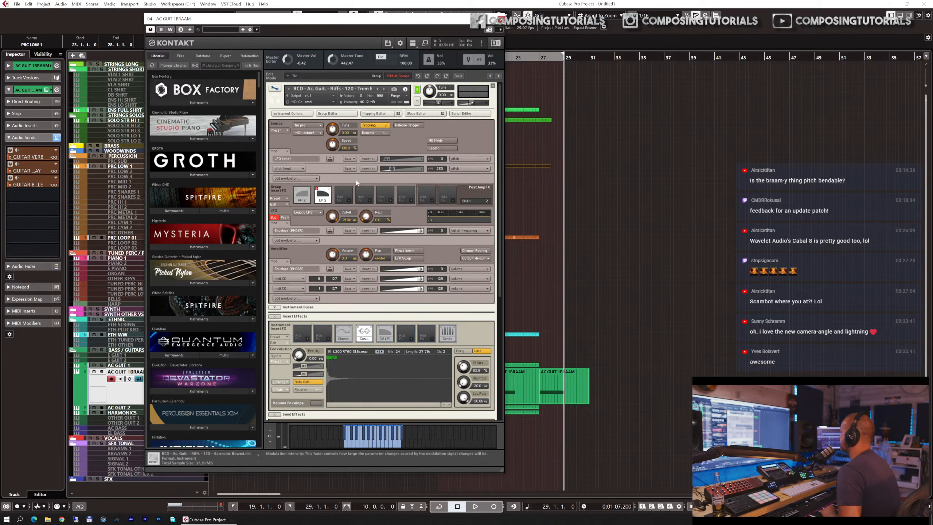
pyautogui.click(275, 89)
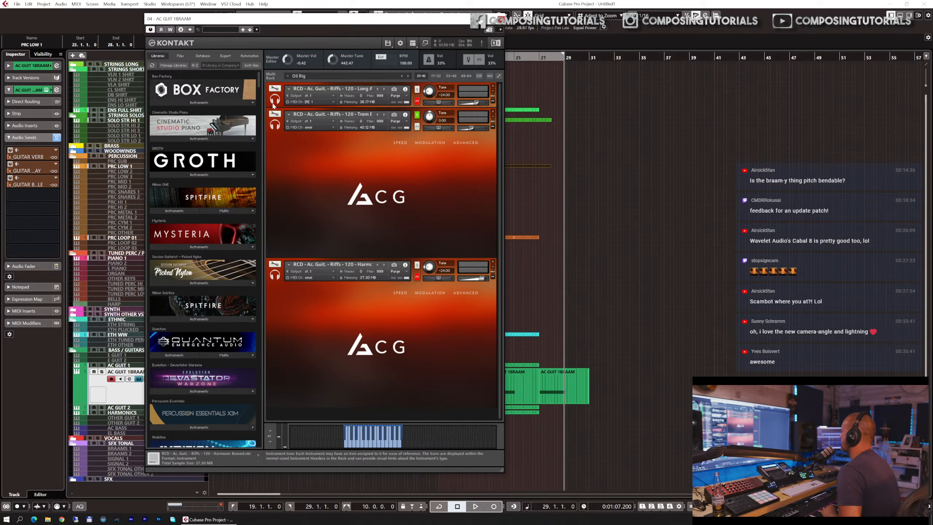
pyautogui.click(275, 115)
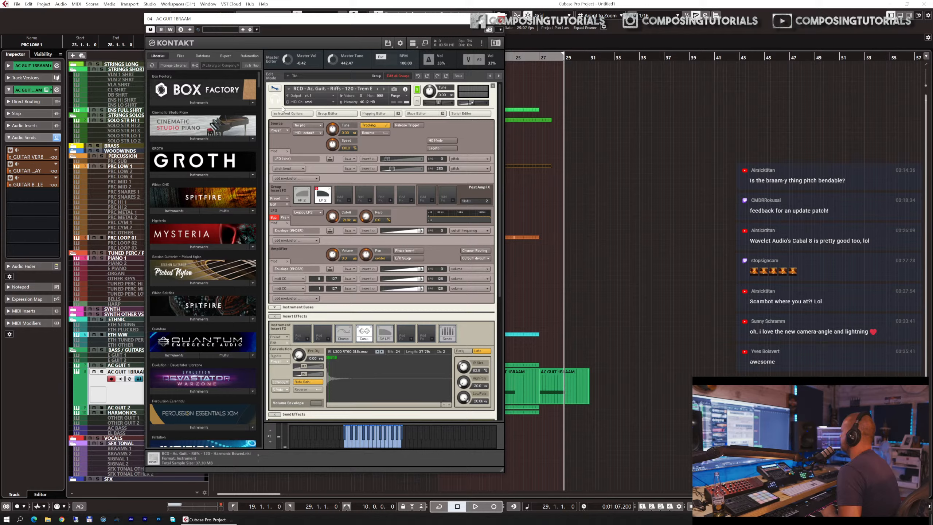
pyautogui.click(279, 90)
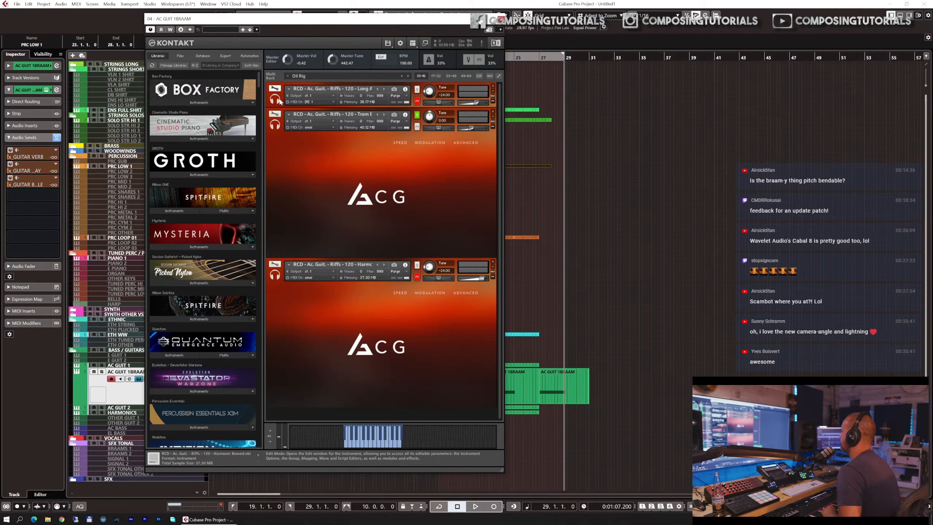
# - Open the Harmonic patch for editing and examine its convolution insert and impulse response
pyautogui.click(276, 265)
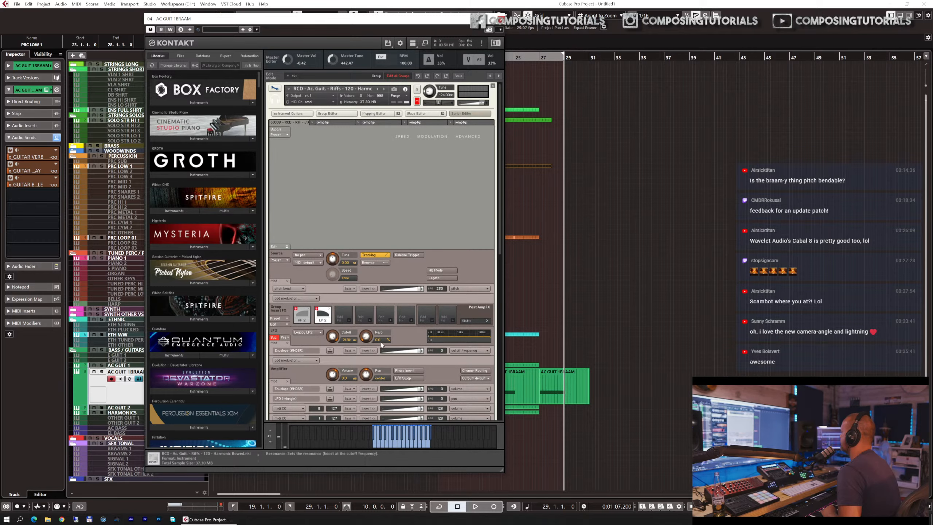
pyautogui.scroll(-10, 375, 338)
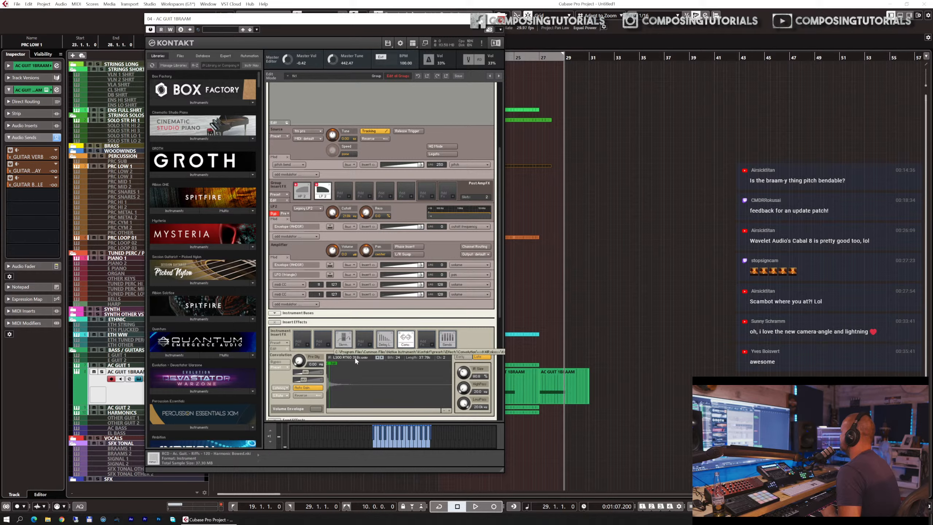
pyautogui.scroll(1, 382, 248)
pyautogui.scroll(8, 382, 248)
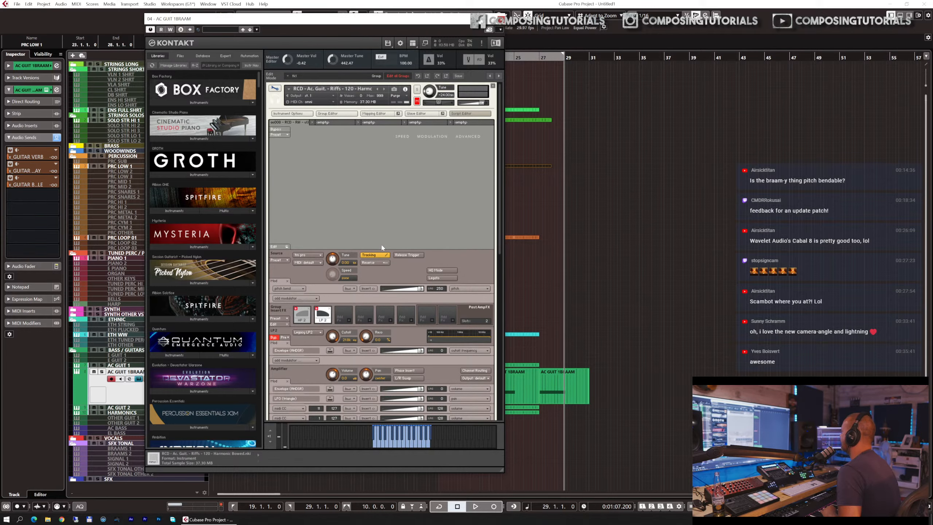
# - Leave the Harmonic patch's edit view, close the Kontakt window and move the playback position to bar 2
pyautogui.click(274, 88)
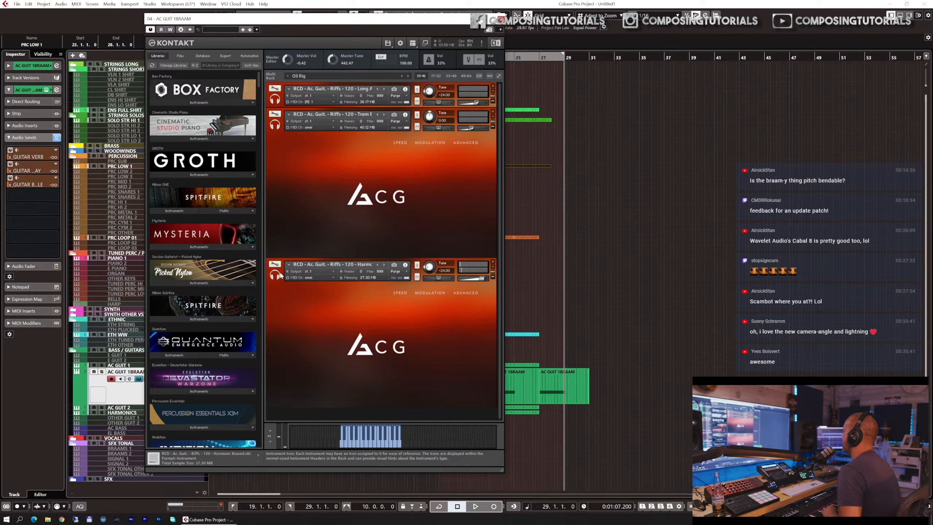
pyautogui.click(500, 20)
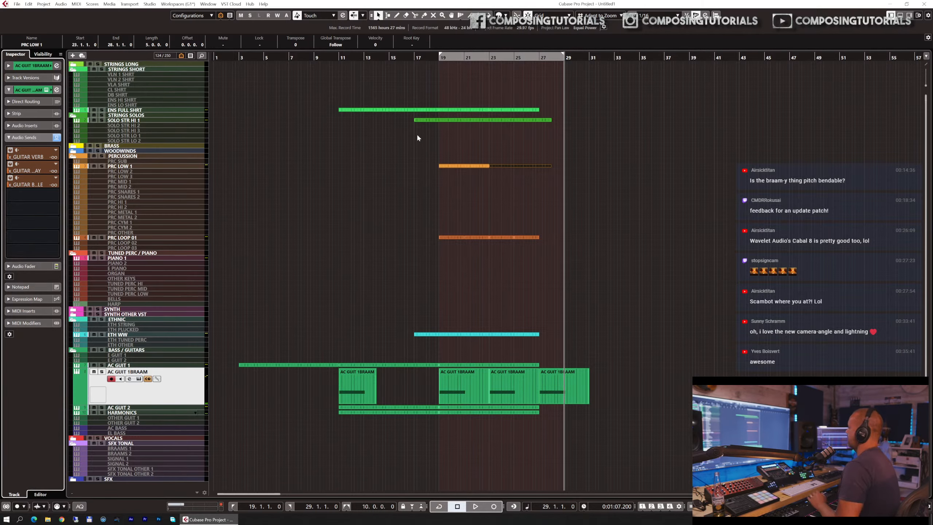
pyautogui.click(234, 58)
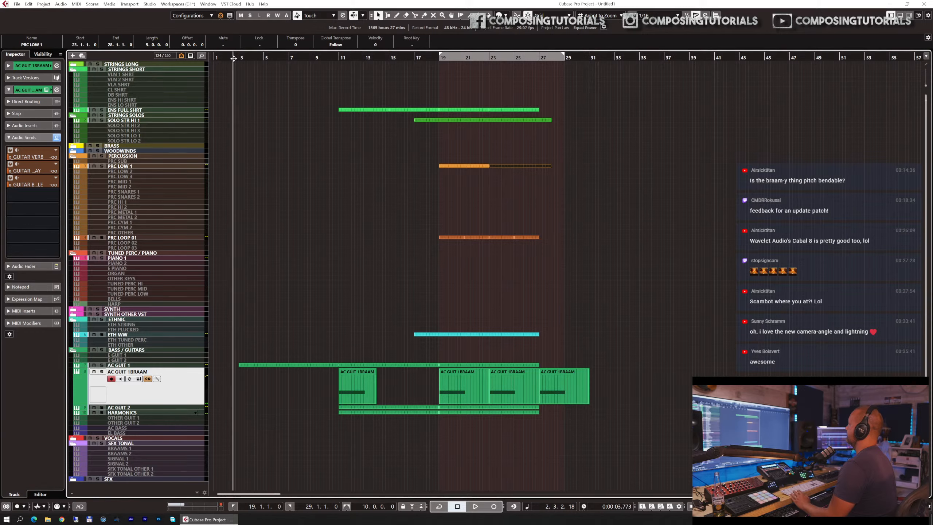
# - Move the left locator to 2.3.1, just ahead of where the AC GUIT 1 part begins at bar 3
pyautogui.keyDown('ctrl'); pyautogui.click(234, 58); pyautogui.keyUp('ctrl')
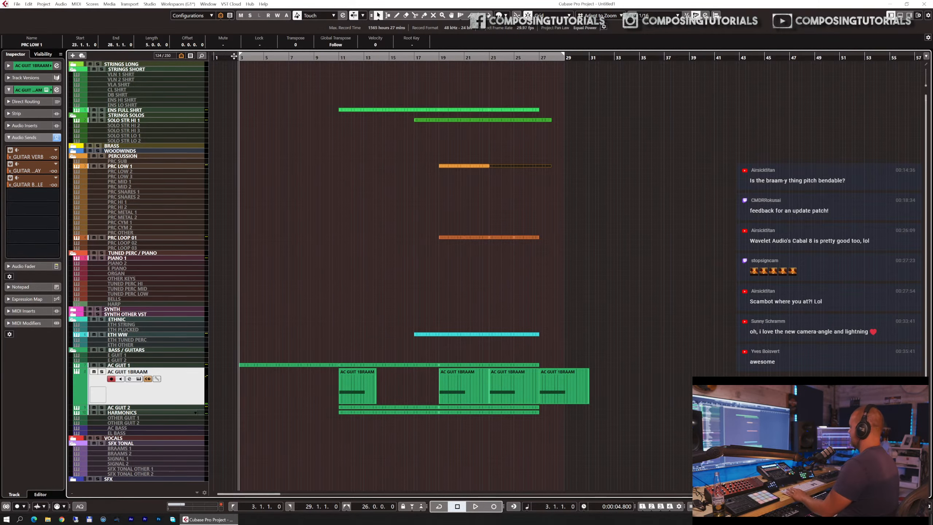
pyautogui.press('g')
pyautogui.press('g')
pyautogui.press('g')
pyautogui.press('g')
pyautogui.press('h')
pyautogui.press('h')
pyautogui.press('h')
pyautogui.press('h')
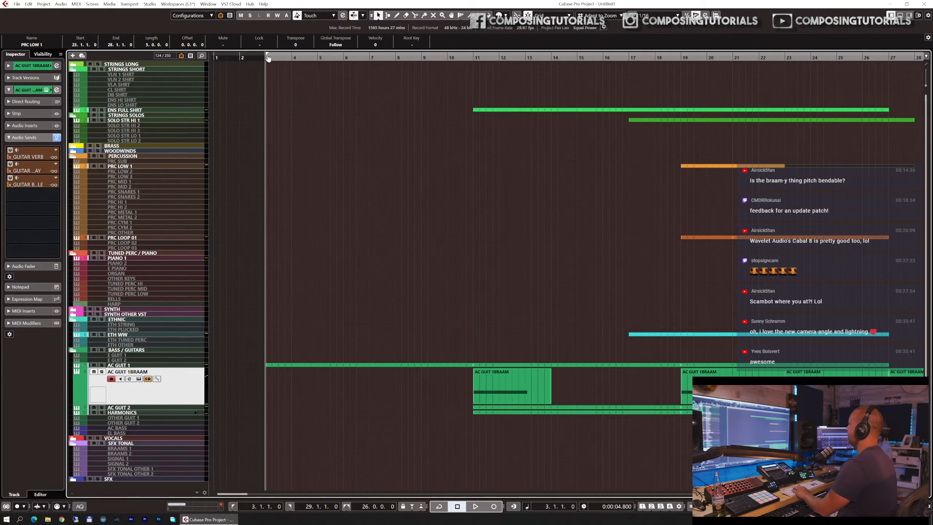
pyautogui.moveTo(266, 58); pyautogui.dragTo(302, 57)
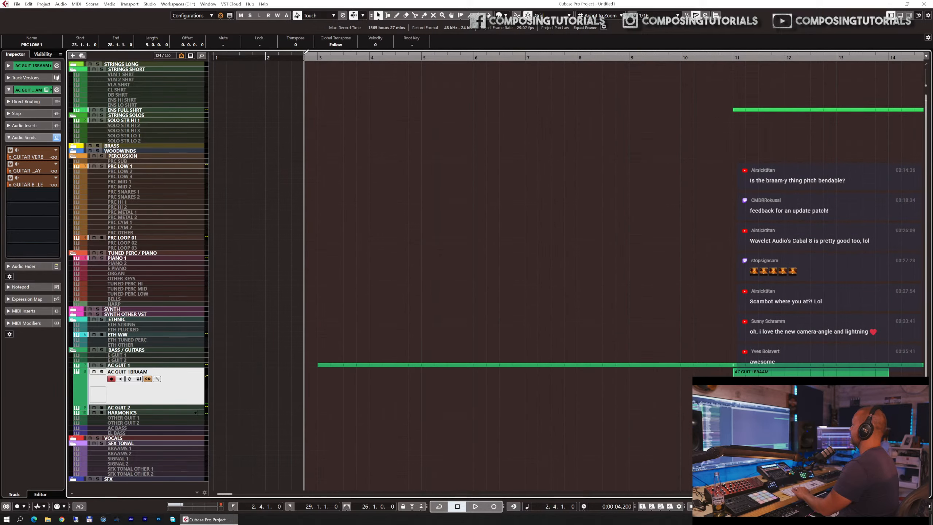
pyautogui.press('g')
pyautogui.press('g')
# - Play the whole arrangement from the left locator
pyautogui.press('KP_1')
pyautogui.press('g')
pyautogui.press('g')
pyautogui.press('g')
pyautogui.press('g')
pyautogui.press('space')
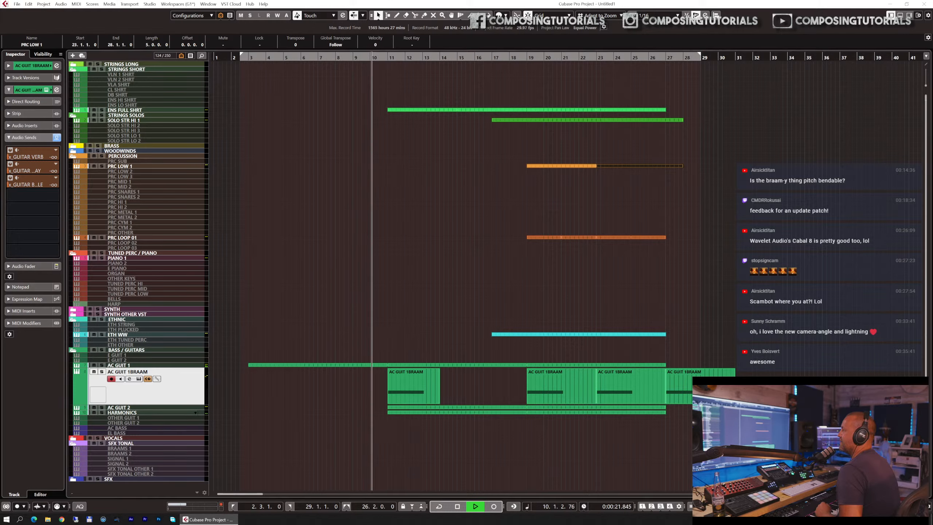
# - Switch to the browser, review the price and description on the RCD Acoustic product page, and select its web address
pyautogui.moveTo(0, 23); pyautogui.dragTo(451, 2)
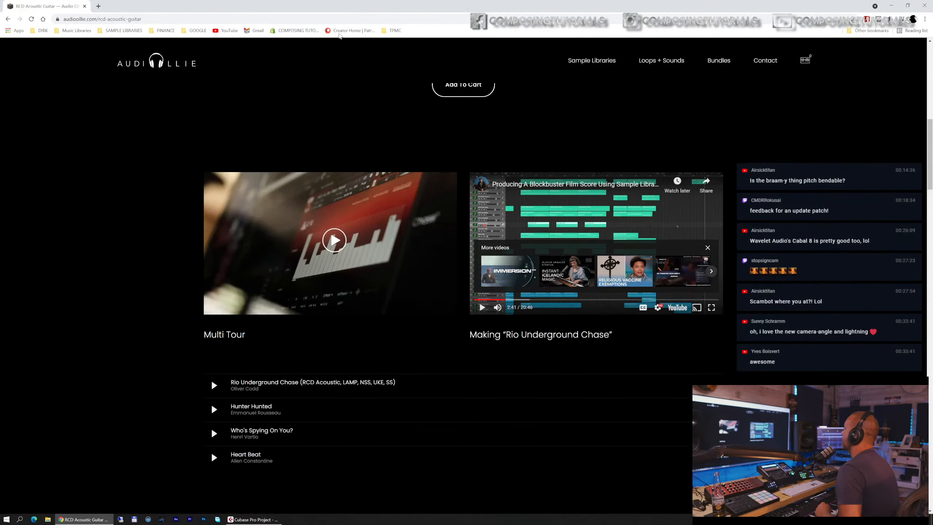
pyautogui.scroll(10, 202, 239)
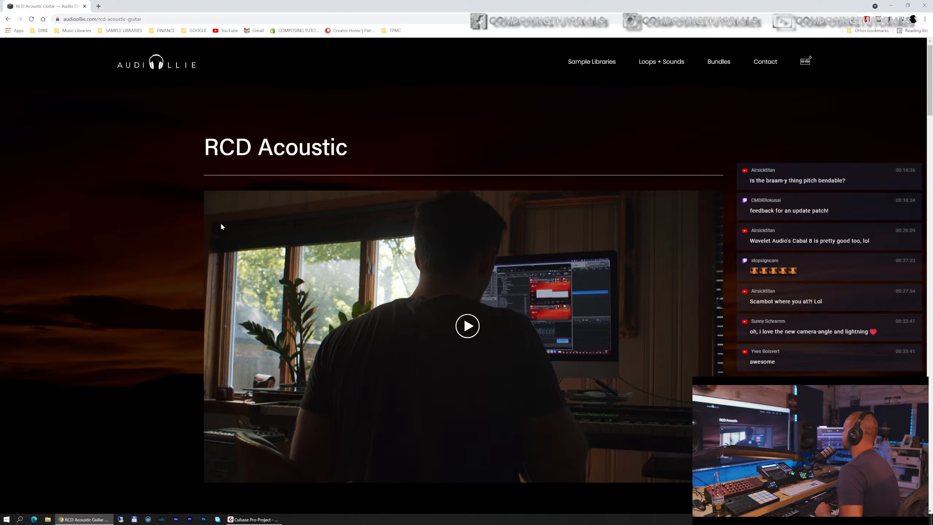
pyautogui.scroll(-8, 220, 224)
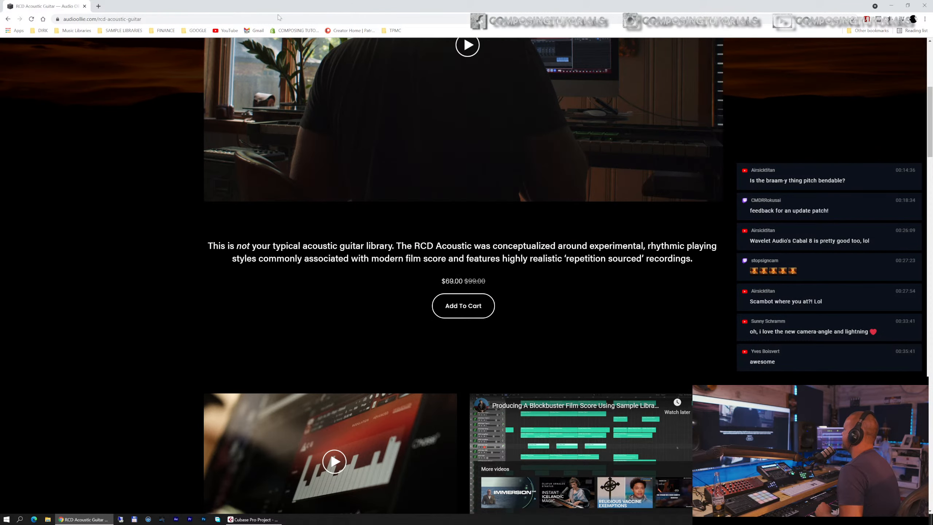
pyautogui.click(223, 22)
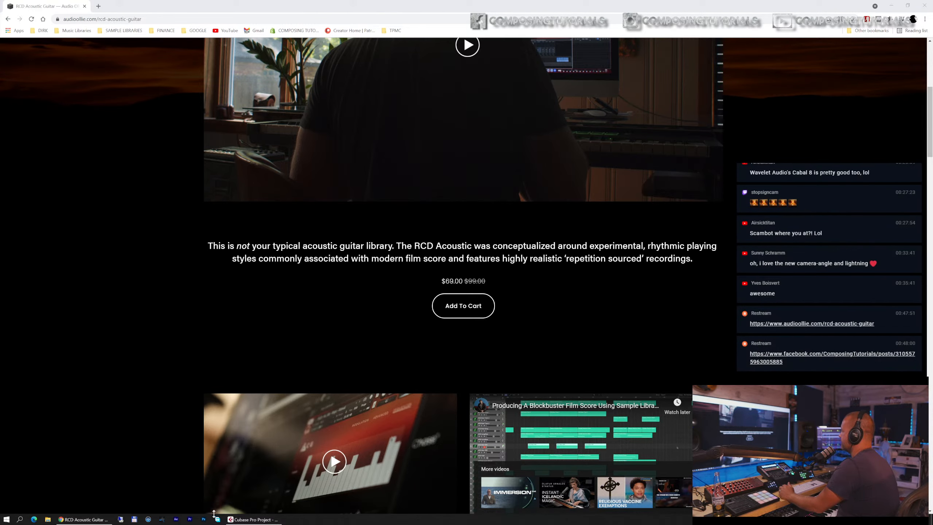
# - Switch back to Cubase, show the Input/Output Channels in the track list and lower the Stereo Out volume to -13.4 dB
pyautogui.click(259, 520)
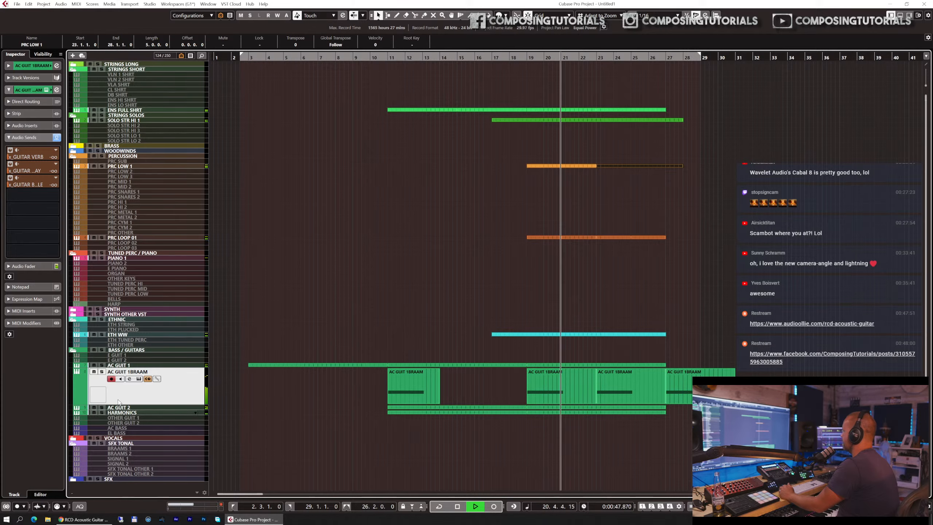
pyautogui.click(43, 54)
pyautogui.scroll(-10, 60, 275)
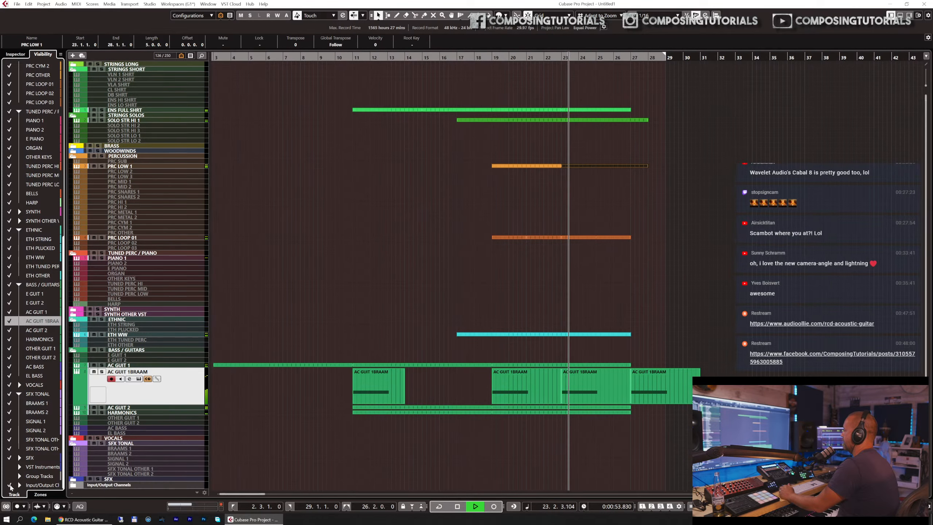
pyautogui.scroll(-2, 113, 452)
pyautogui.click(73, 472)
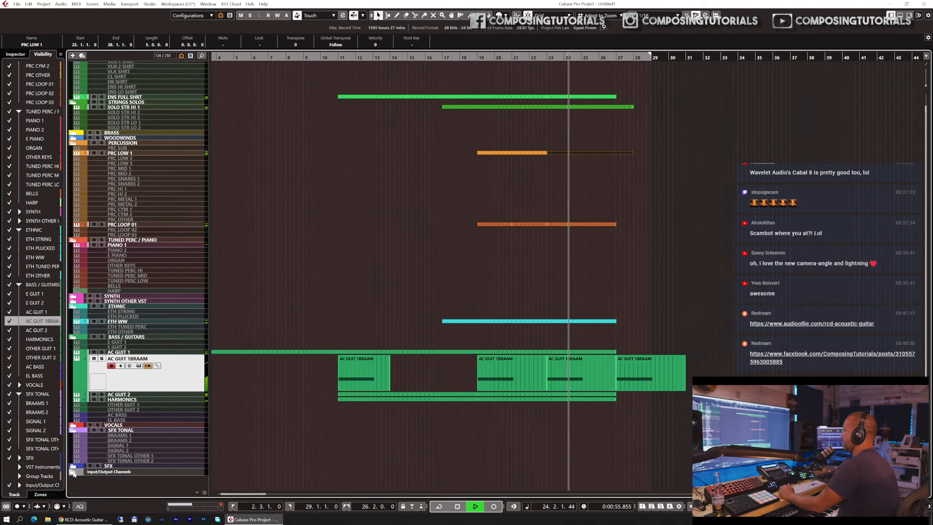
pyautogui.click(120, 479)
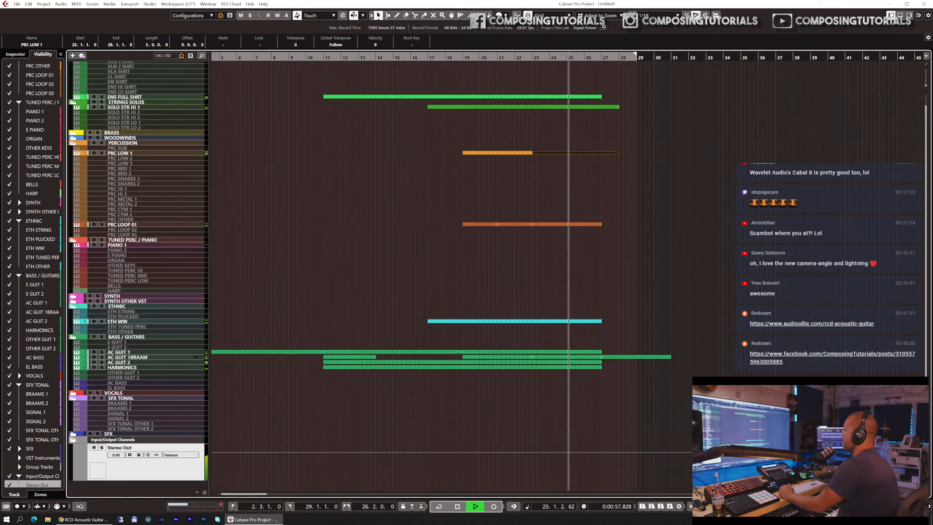
pyautogui.click(15, 54)
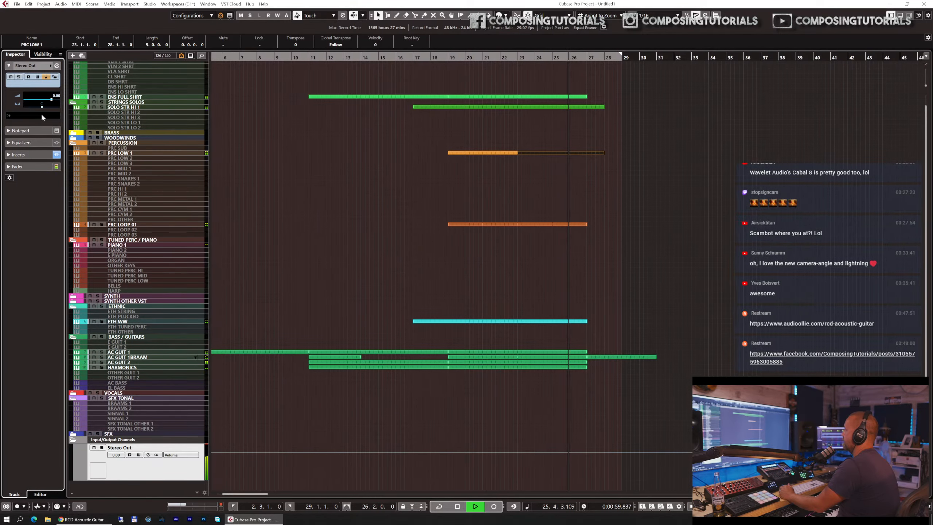
pyautogui.moveTo(52, 101); pyautogui.dragTo(38, 102)
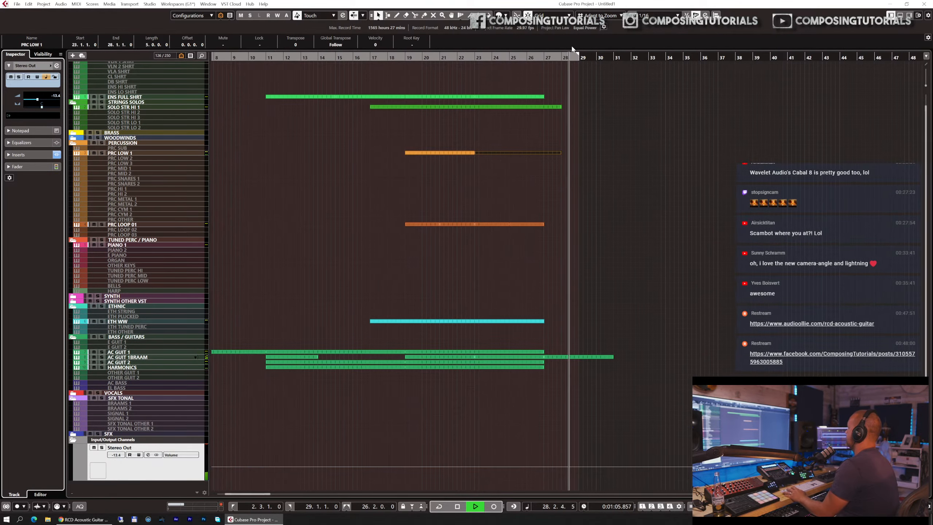
# - Stop playback, extend the locator range to bar 31 with cycle on, and restart playback from the left locator
pyautogui.press('space')
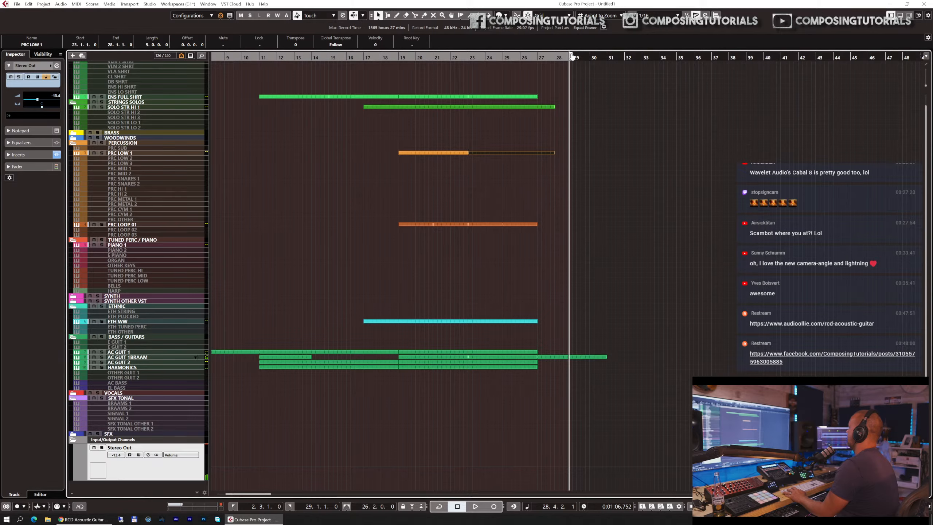
pyautogui.click(579, 59)
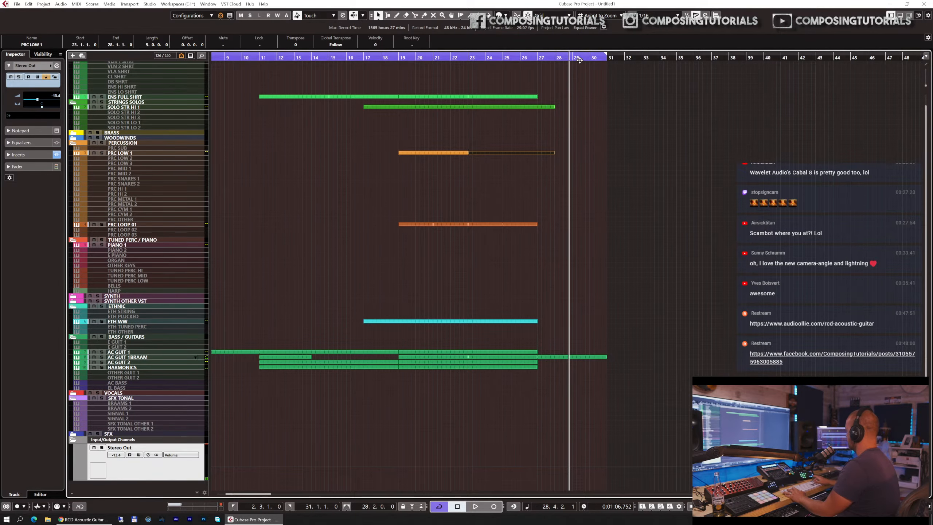
pyautogui.press('KP_1')
pyautogui.press('space')
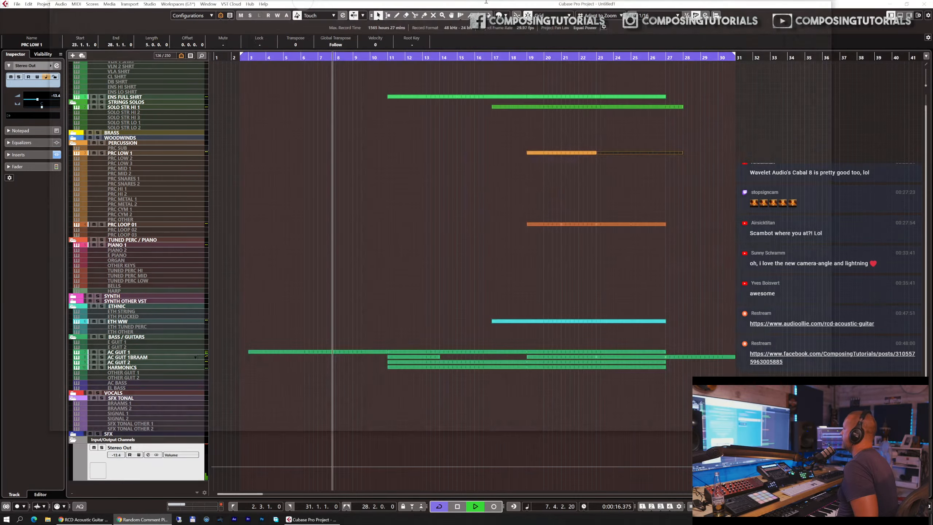
# - Switch to the Random Comment Picker page, load the Facebook post's comments with duplicate users filtered, and start the raffle for a random winner
pyautogui.press('super+shift+Left')
pyautogui.click(514, 183)
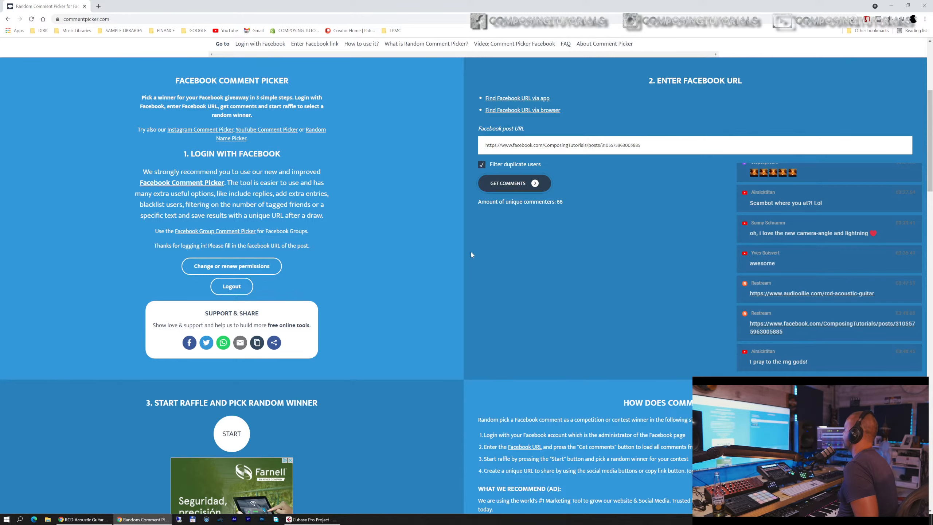
pyautogui.scroll(-4, 469, 250)
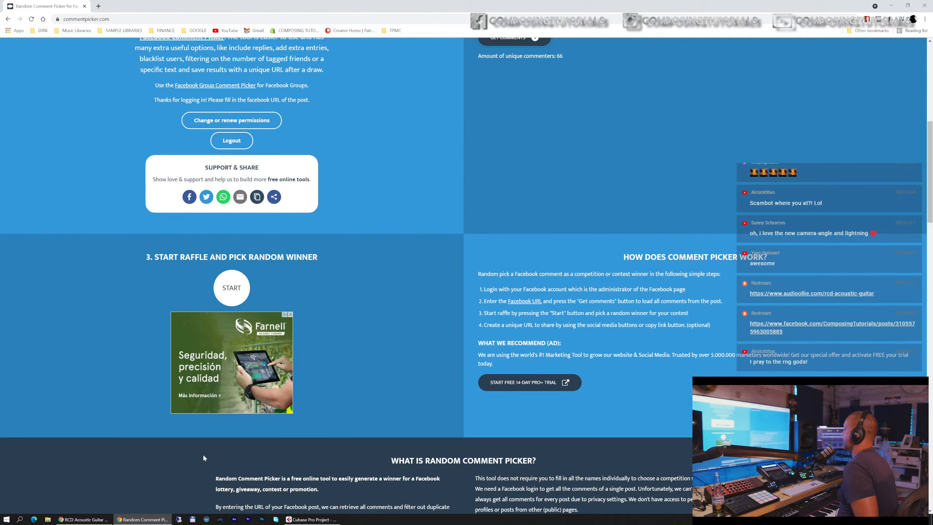
pyautogui.moveTo(84, 519)
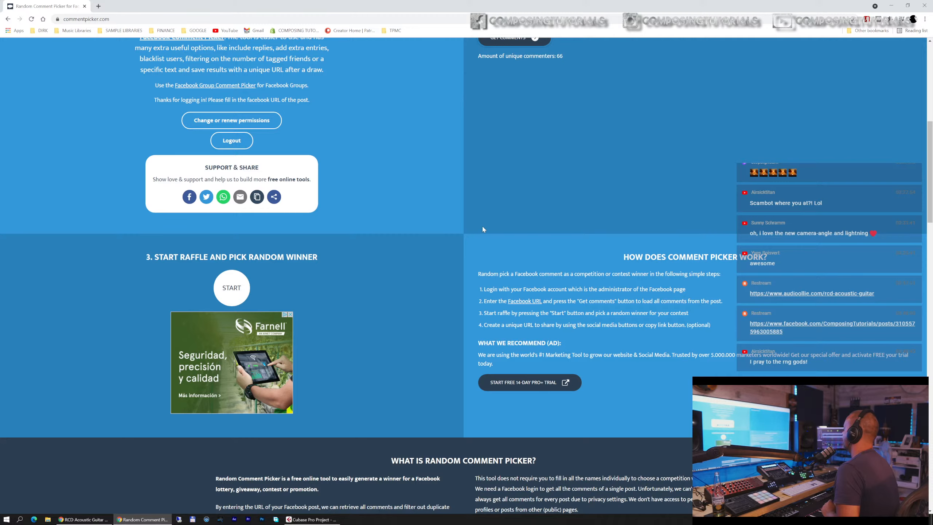
pyautogui.scroll(2, 483, 228)
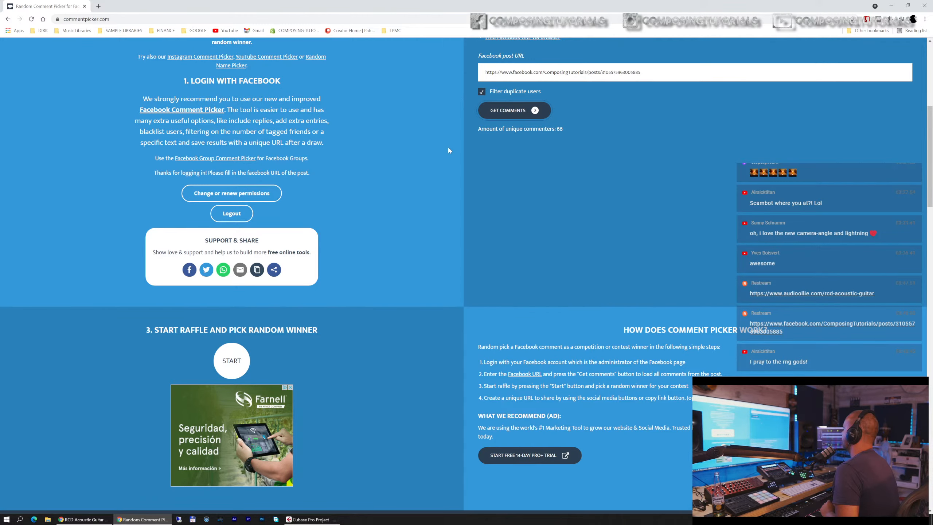
pyautogui.scroll(-2, 299, 337)
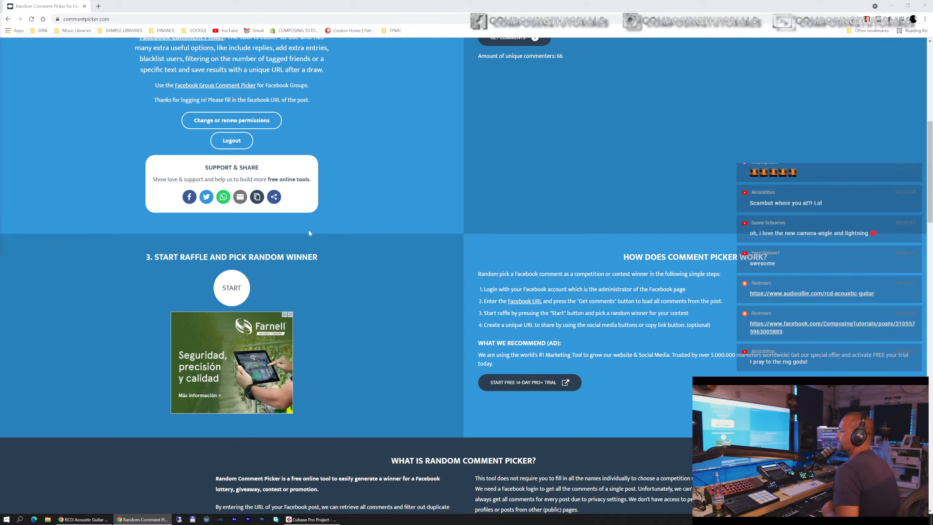
pyautogui.click(233, 289)
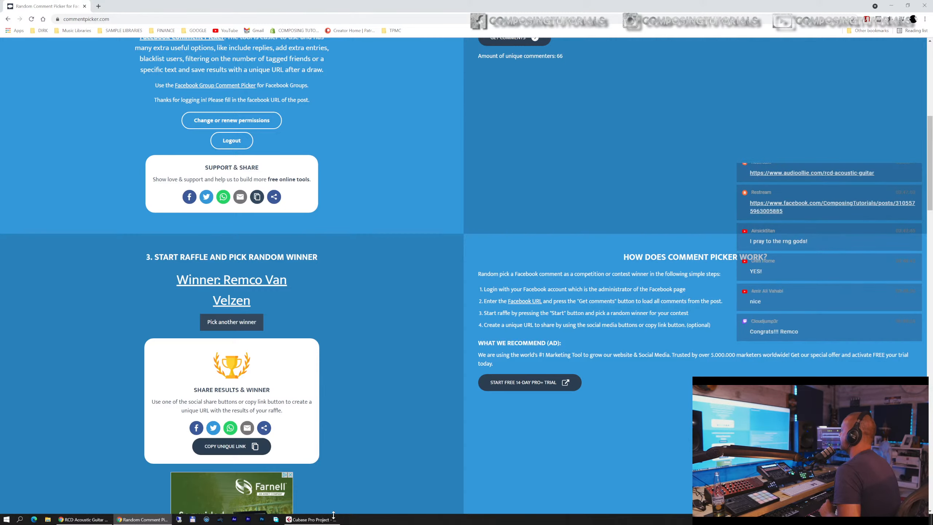
# - Switch back to the Cubase project and show the track list from the long strings folder down
pyautogui.click(308, 520)
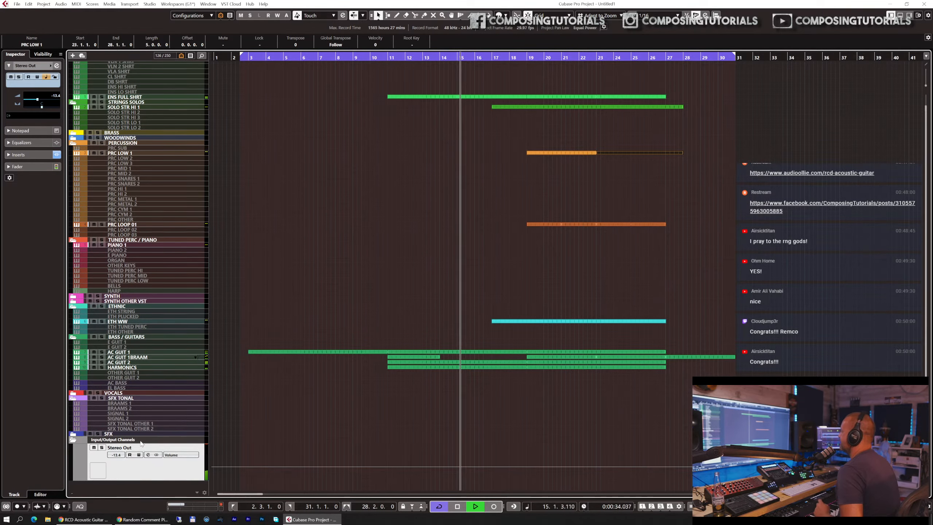
pyautogui.scroll(1, 442, 197)
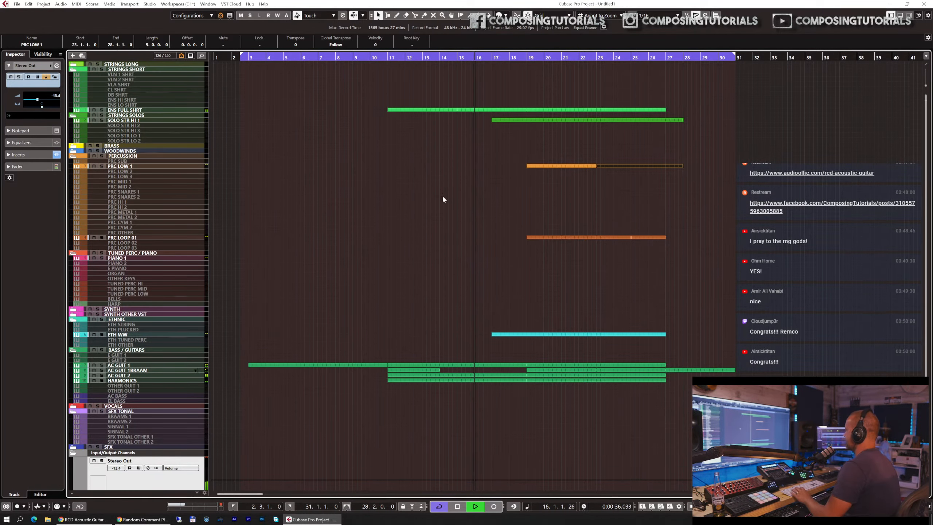